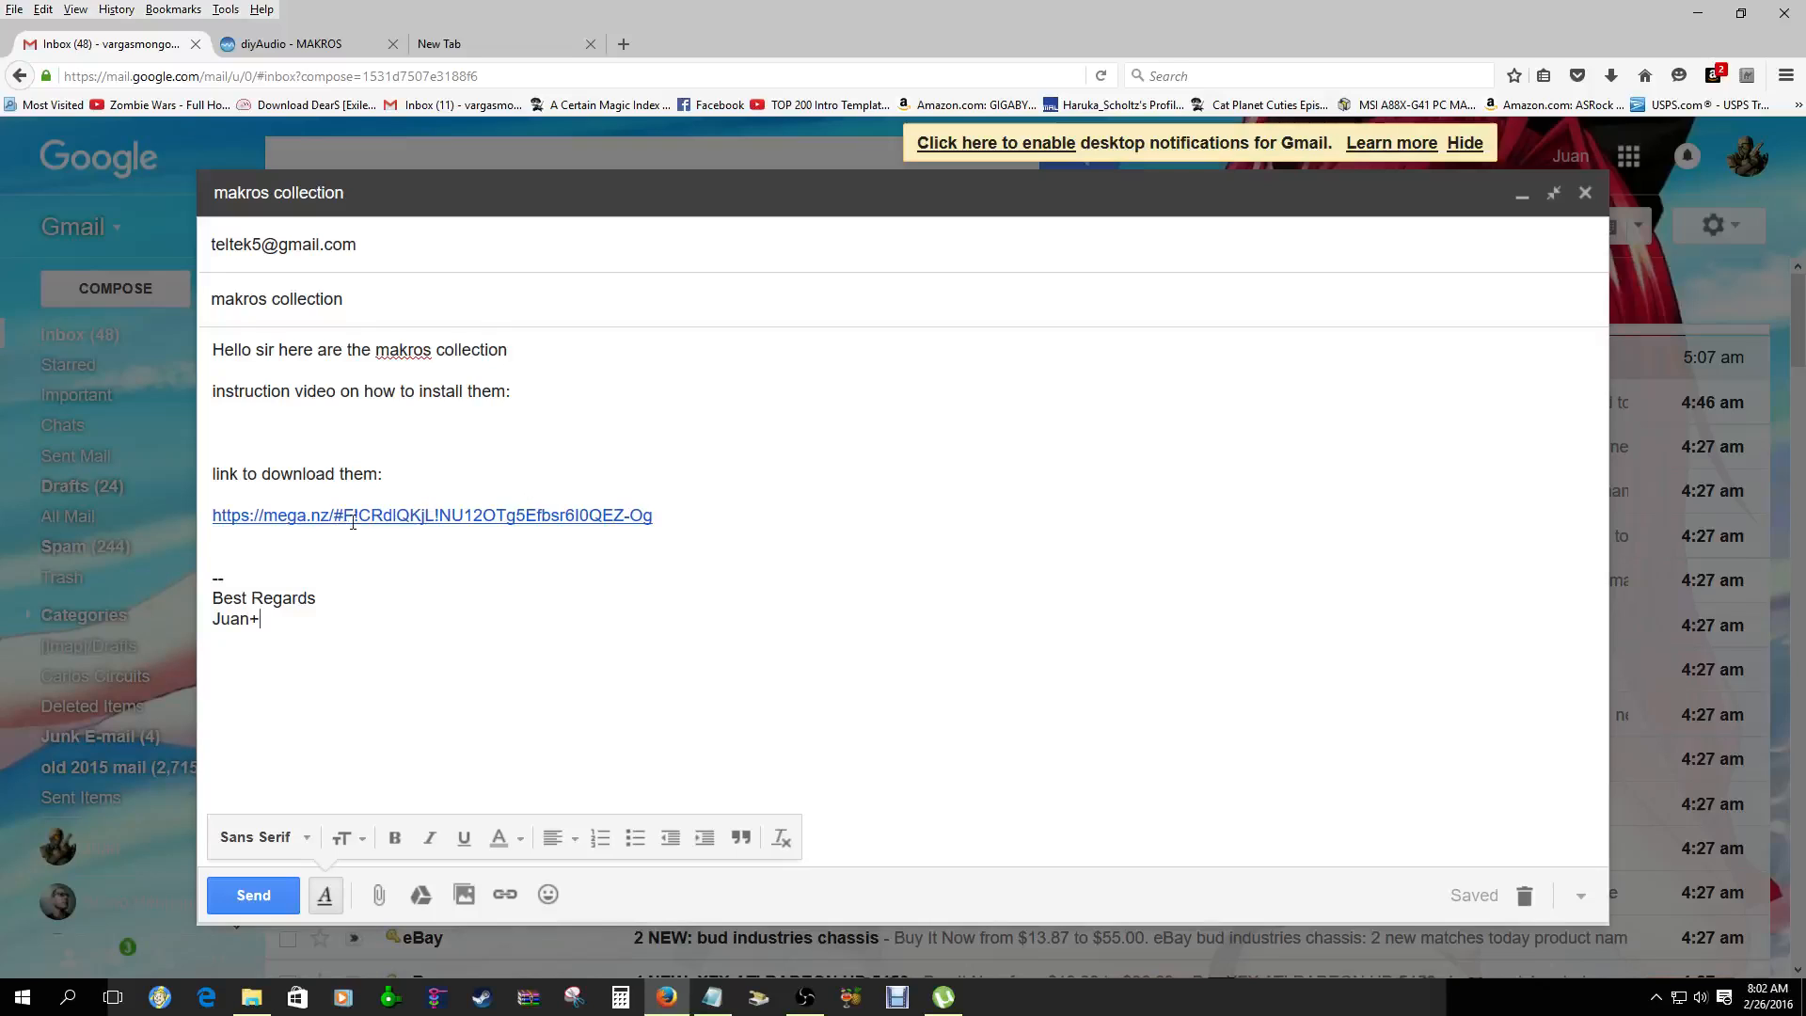
Load the shared MEGA folder link from the e-mail in the empty browser tab
{"action": "left_click", "coordinate": [448, 44]}
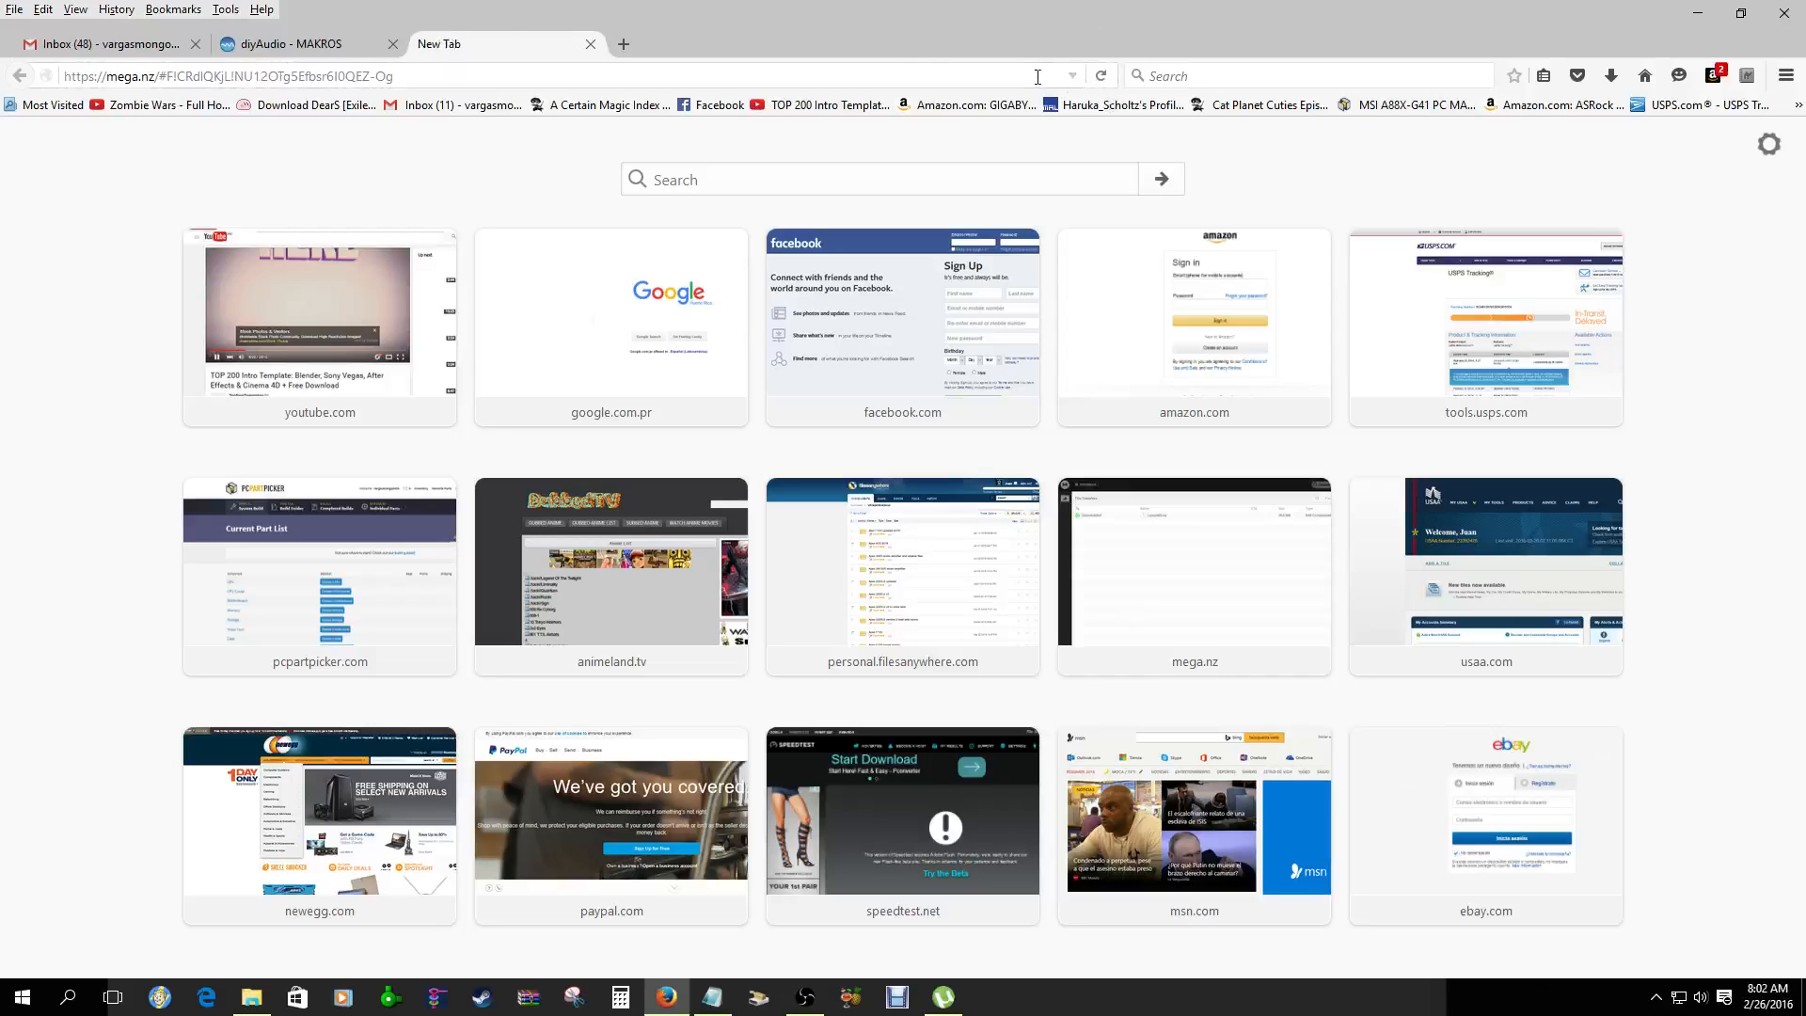
{"action": "left_click", "coordinate": [912, 74]}
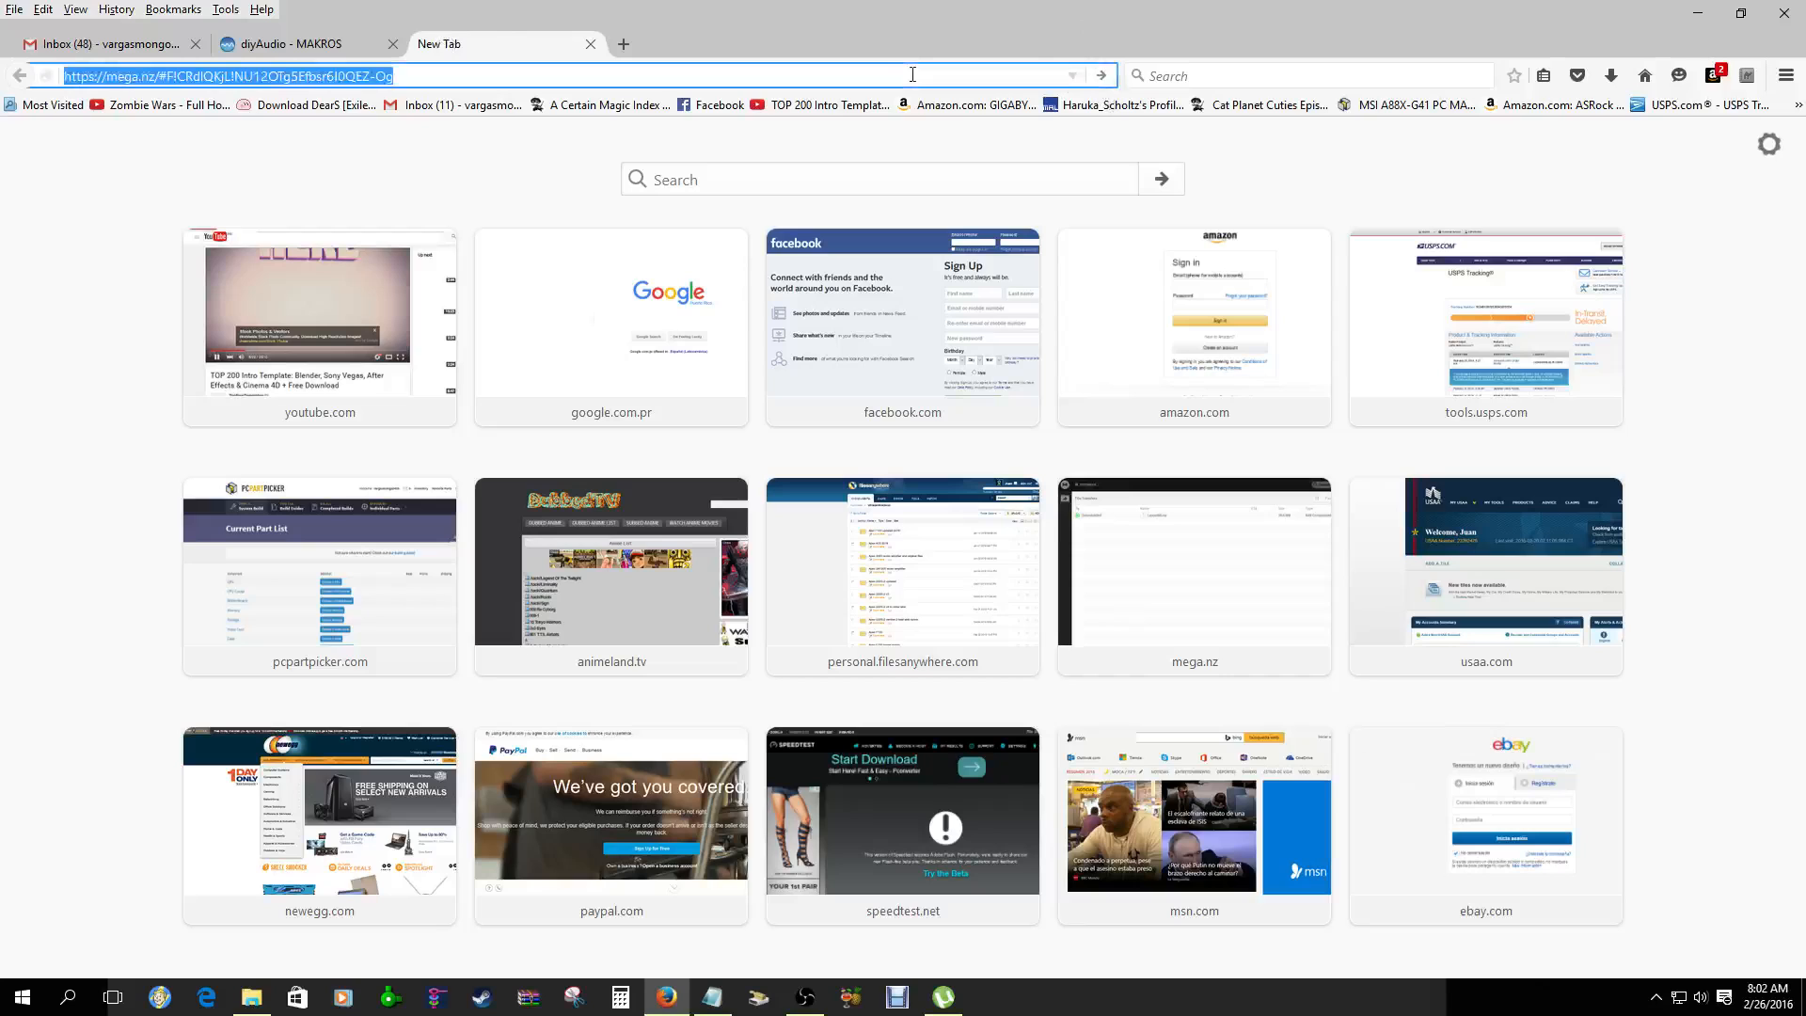
{"action": "key", "text": "Return"}
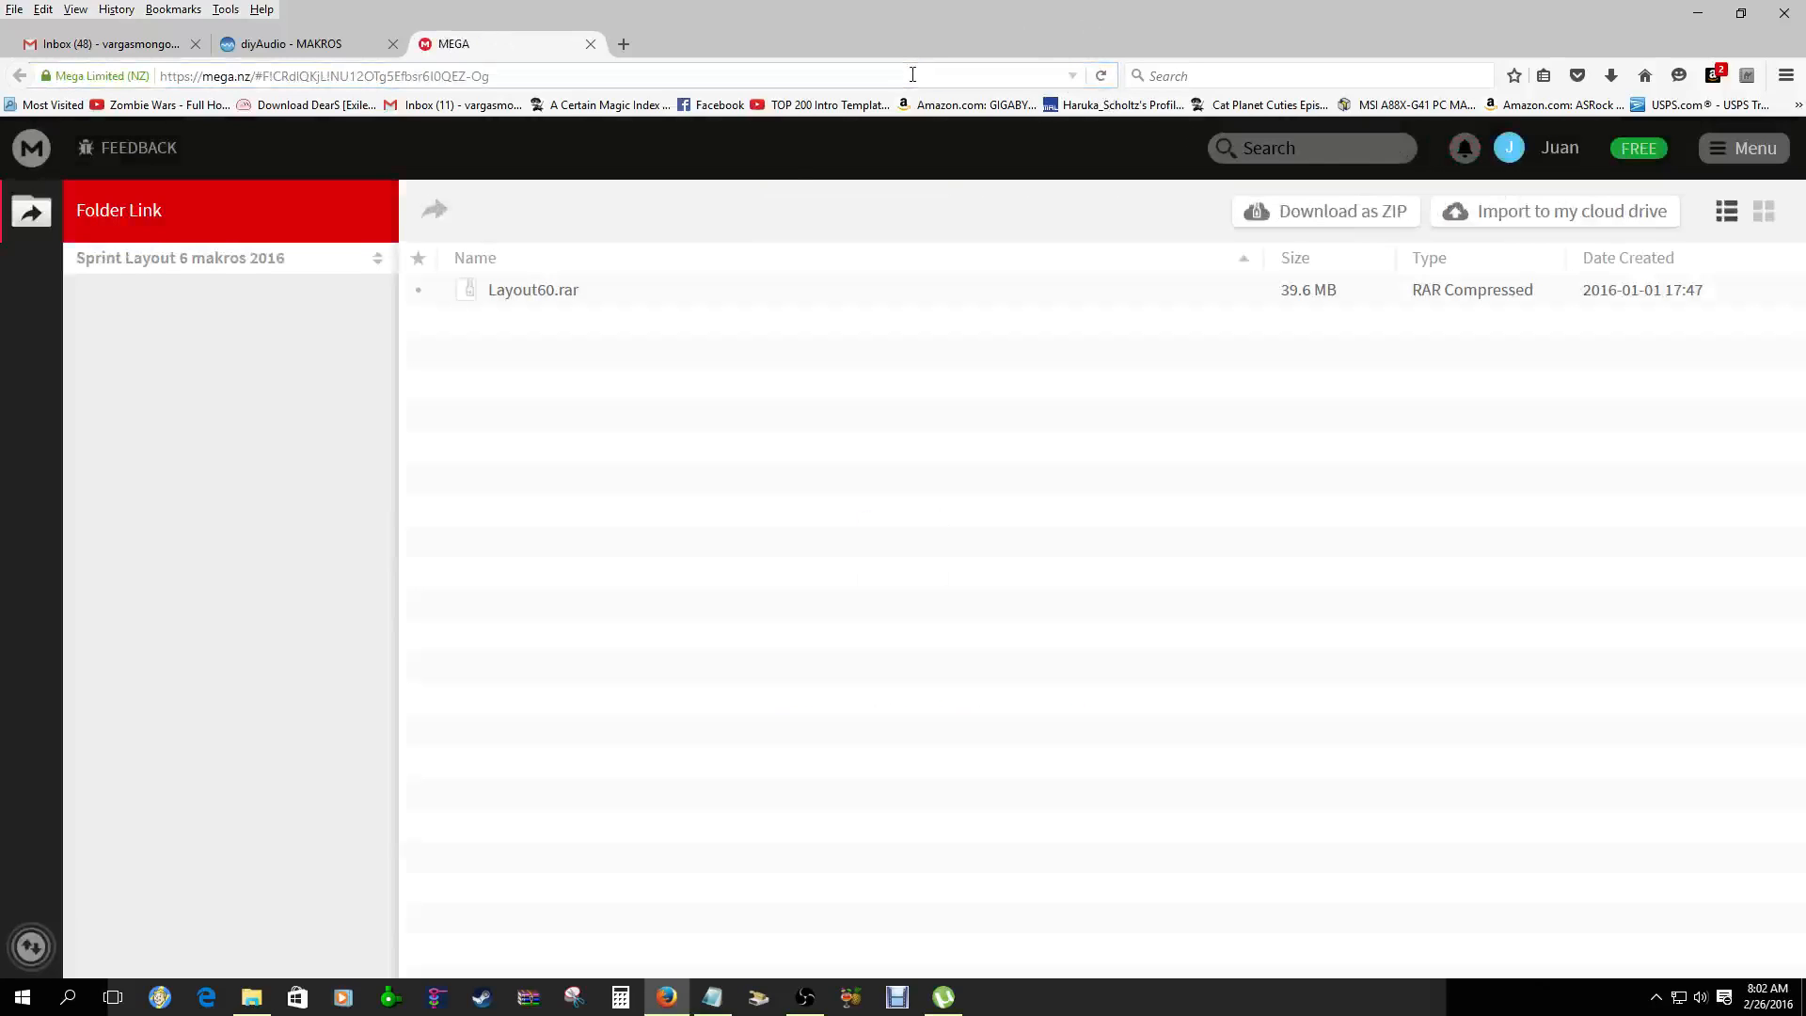
Download Layout60.rar from the shared folder as a standard download and save the file to the computer
{"action": "right_click", "coordinate": [934, 300]}
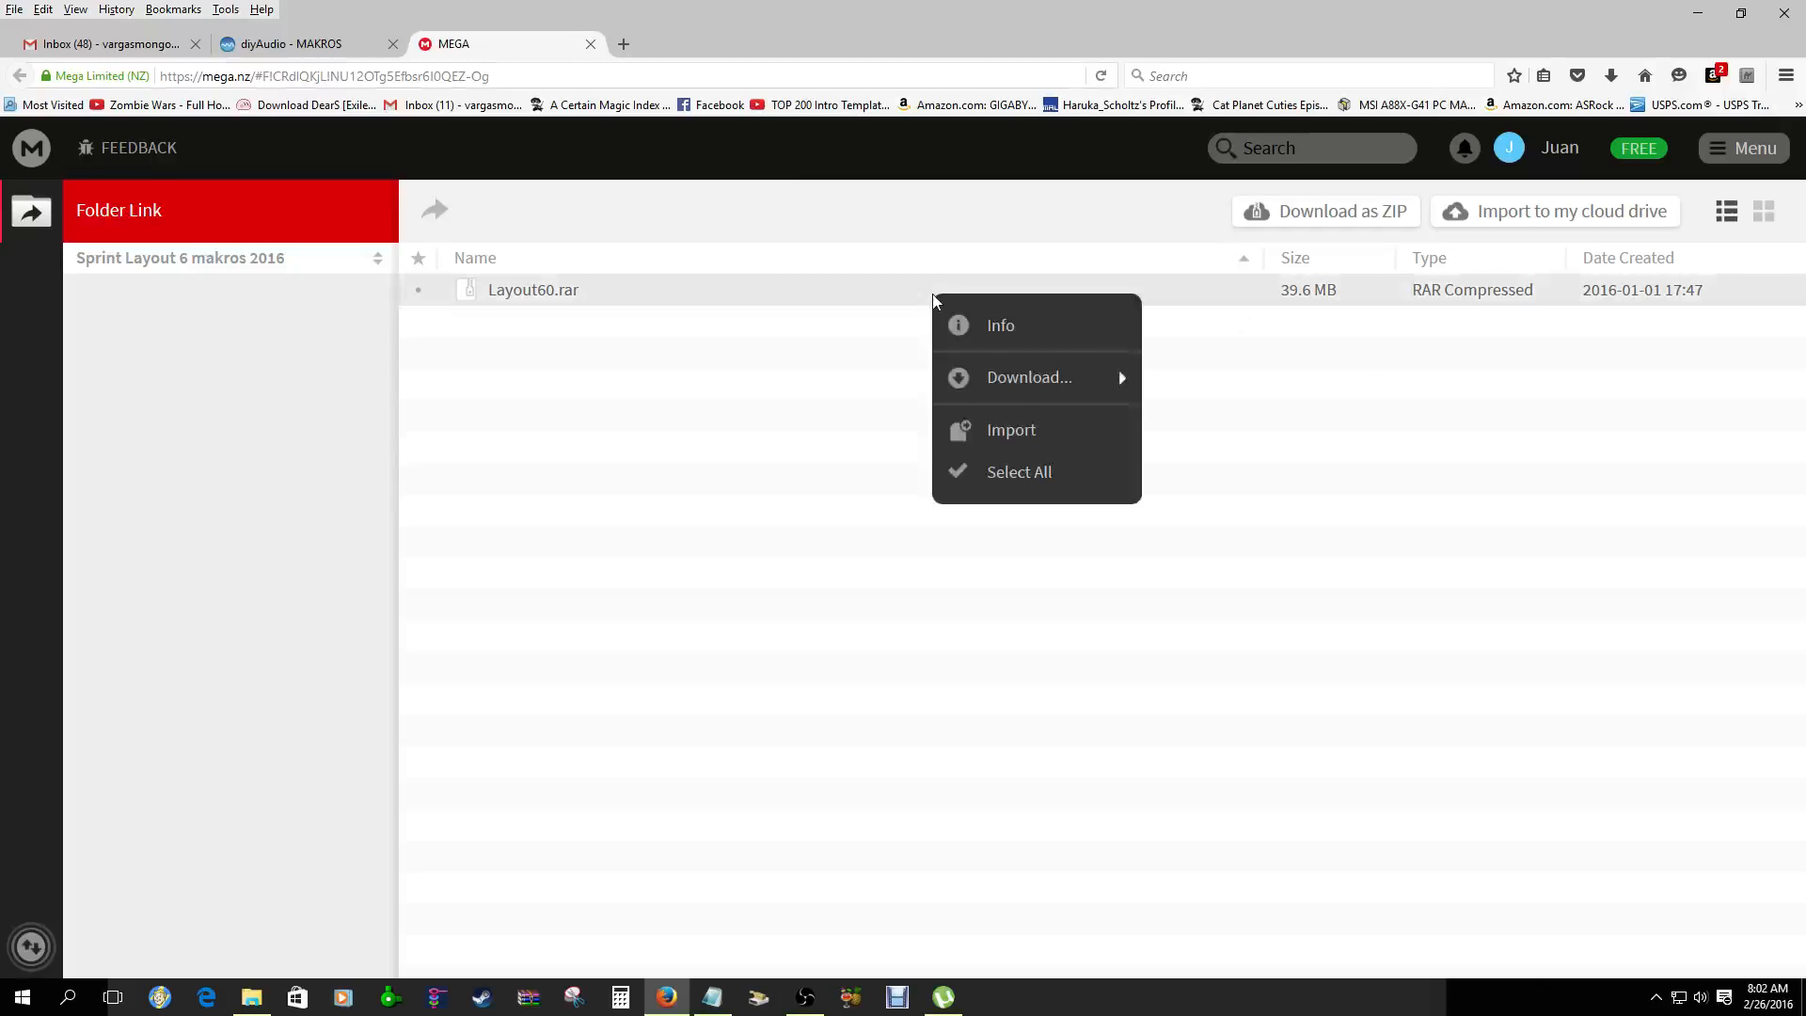
{"action": "mouse_move", "coordinate": [959, 376]}
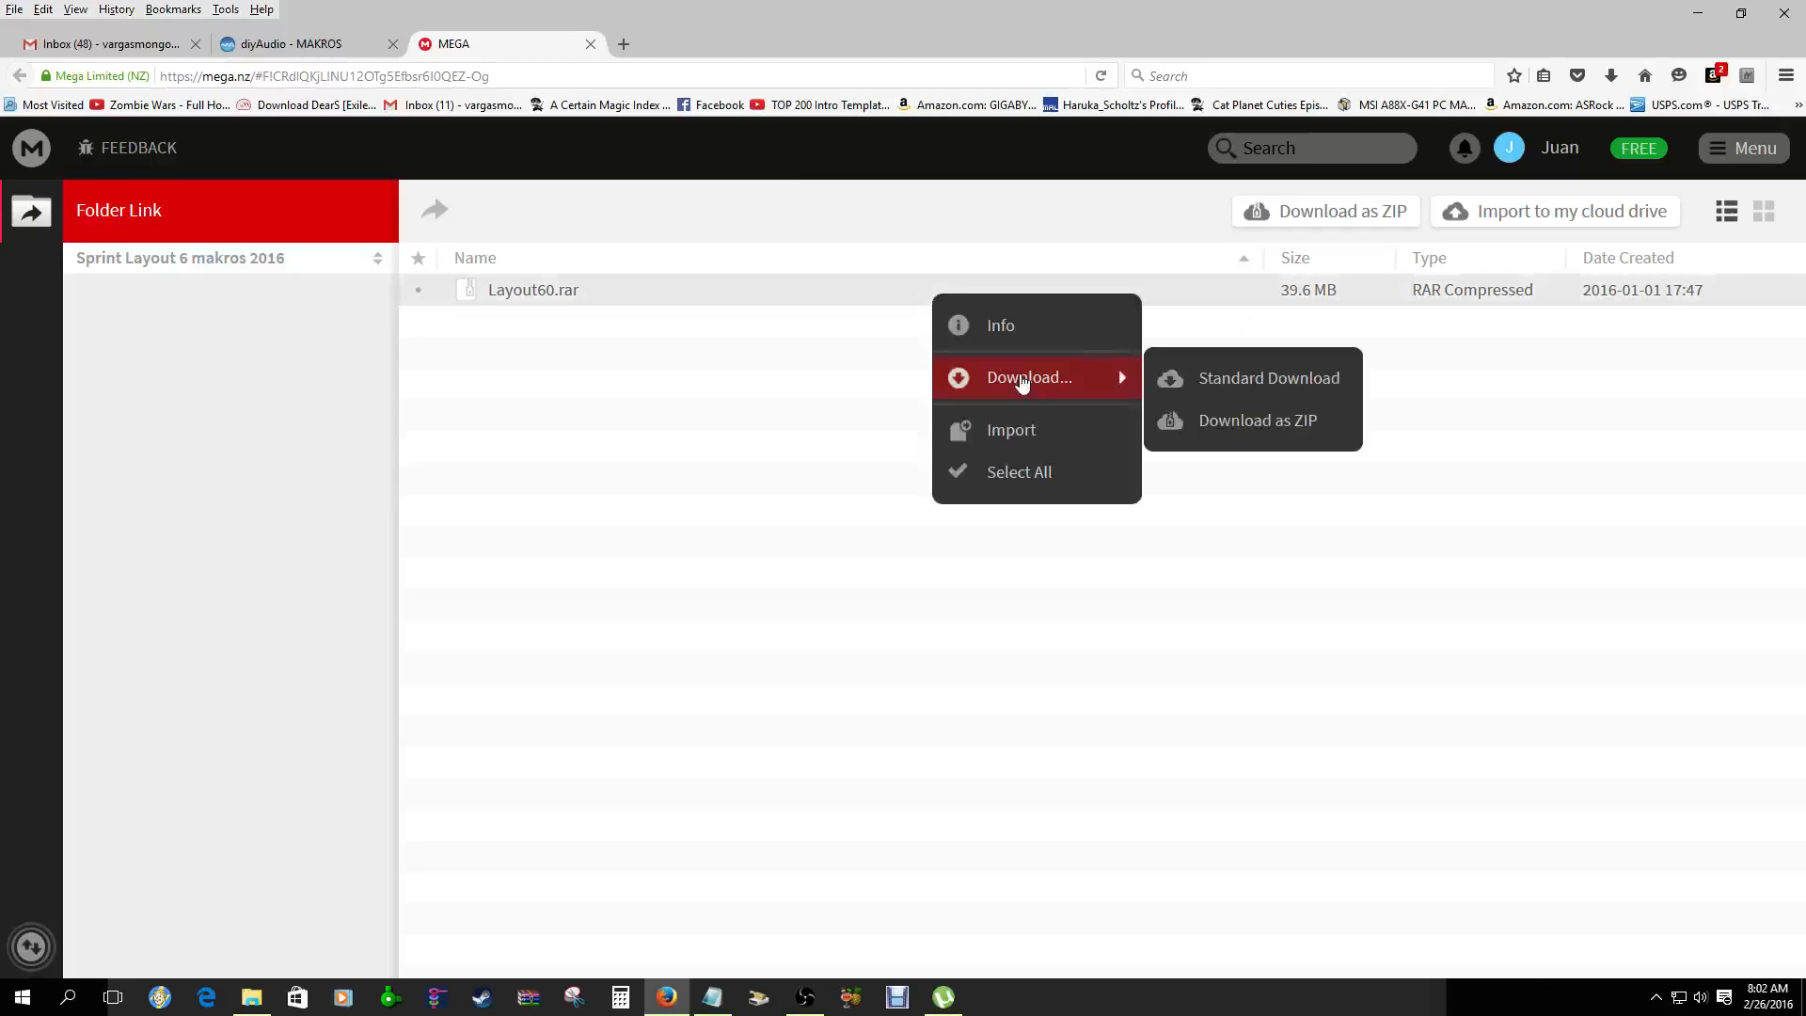
{"action": "left_click", "coordinate": [1231, 387]}
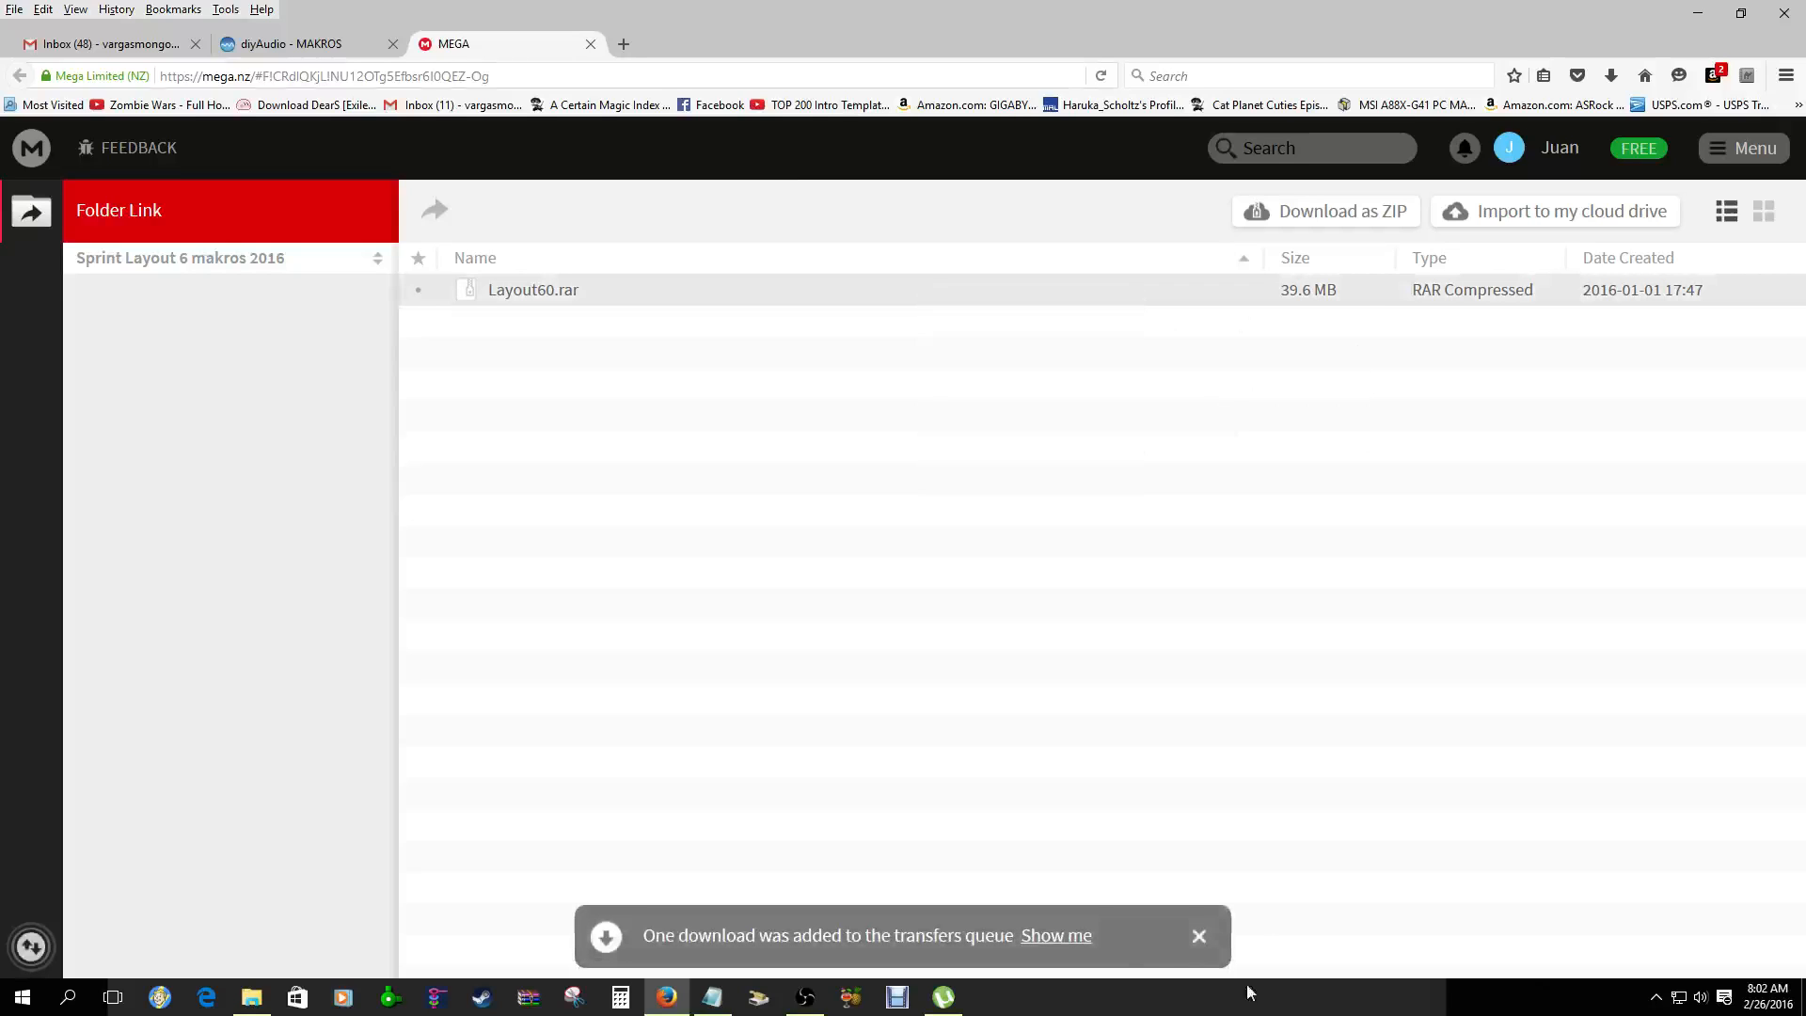
{"action": "left_click", "coordinate": [1047, 939]}
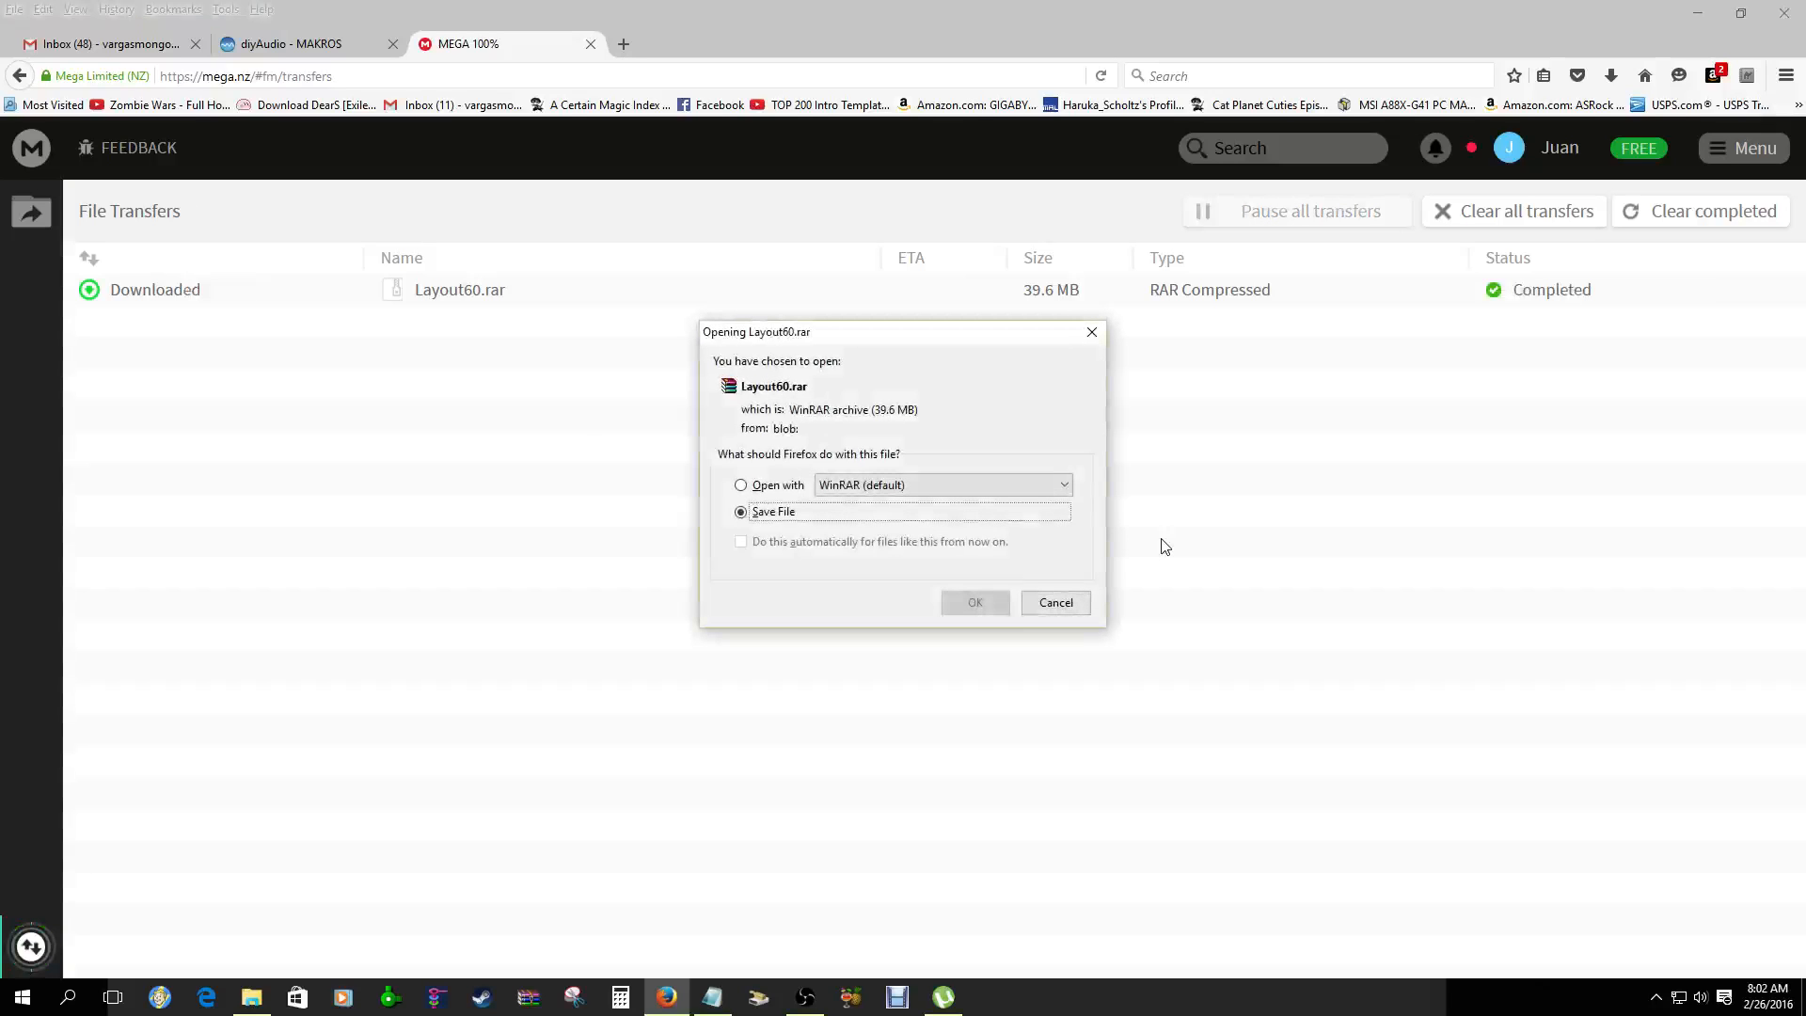
{"action": "left_click", "coordinate": [974, 602]}
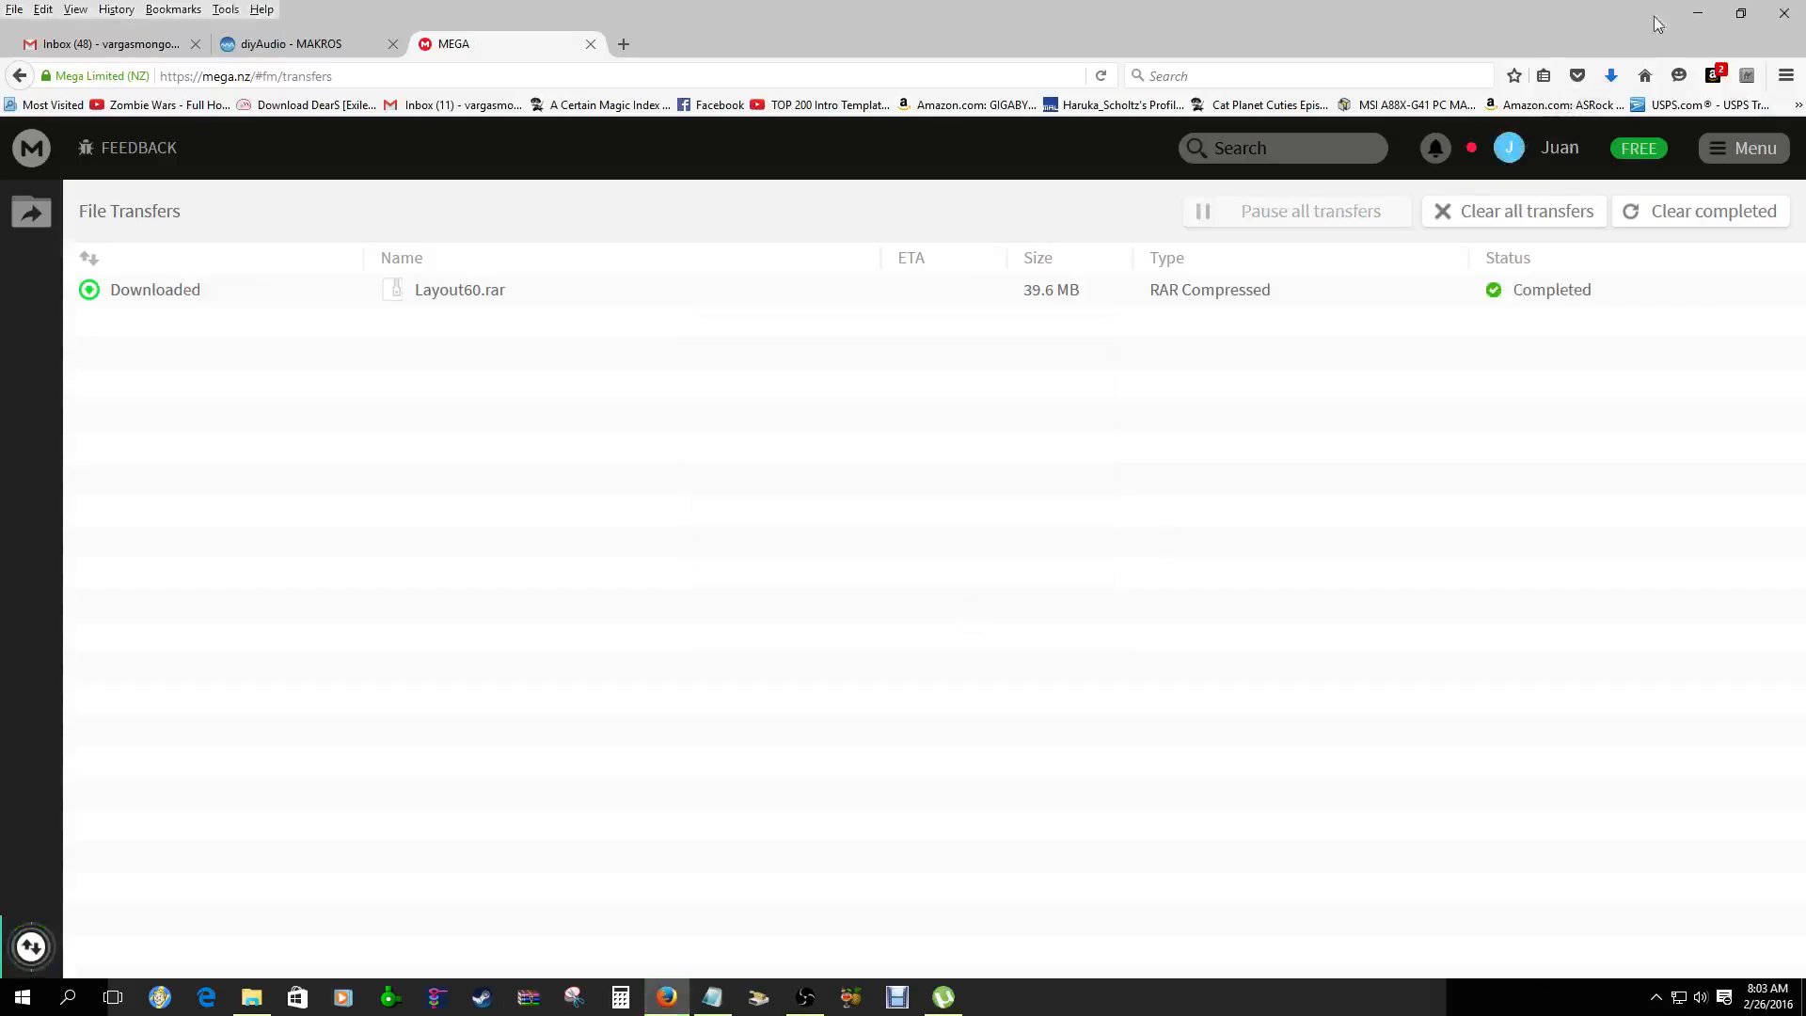
Show the downloaded Layout60(1) archive in its containing folder and move it to the Desktop
{"action": "left_click", "coordinate": [1618, 76]}
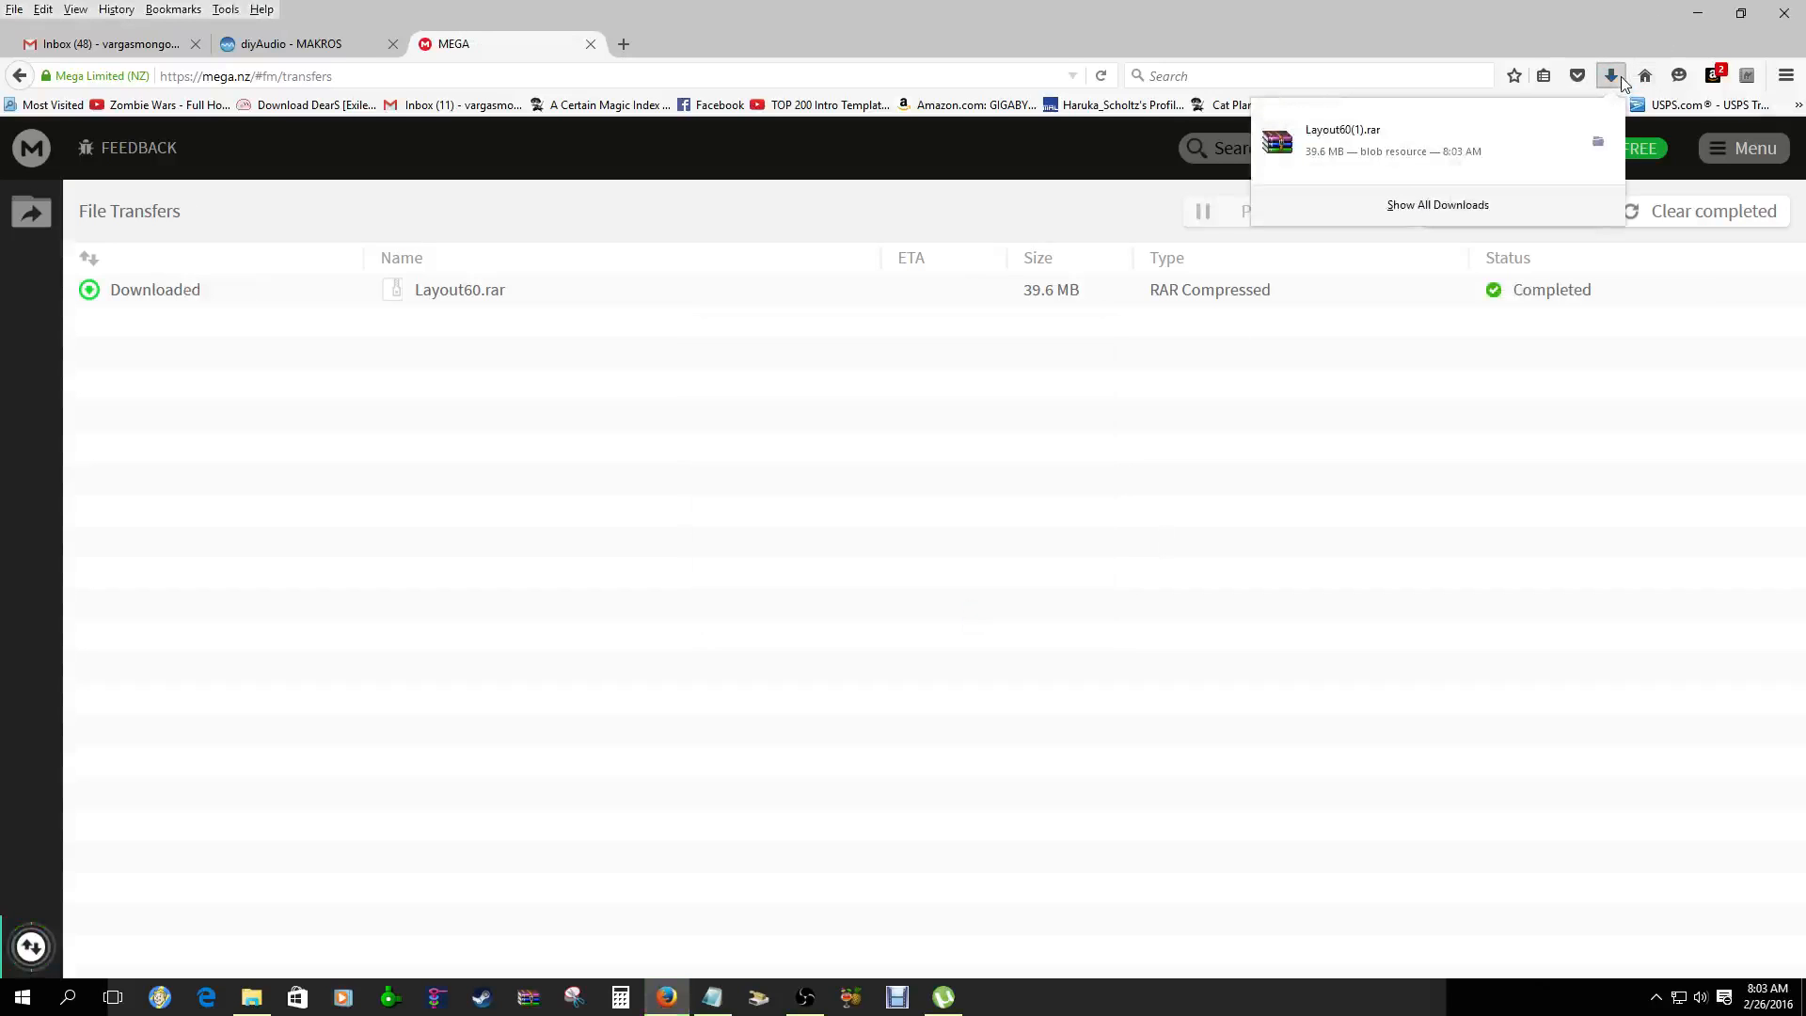
{"action": "left_click", "coordinate": [1599, 144]}
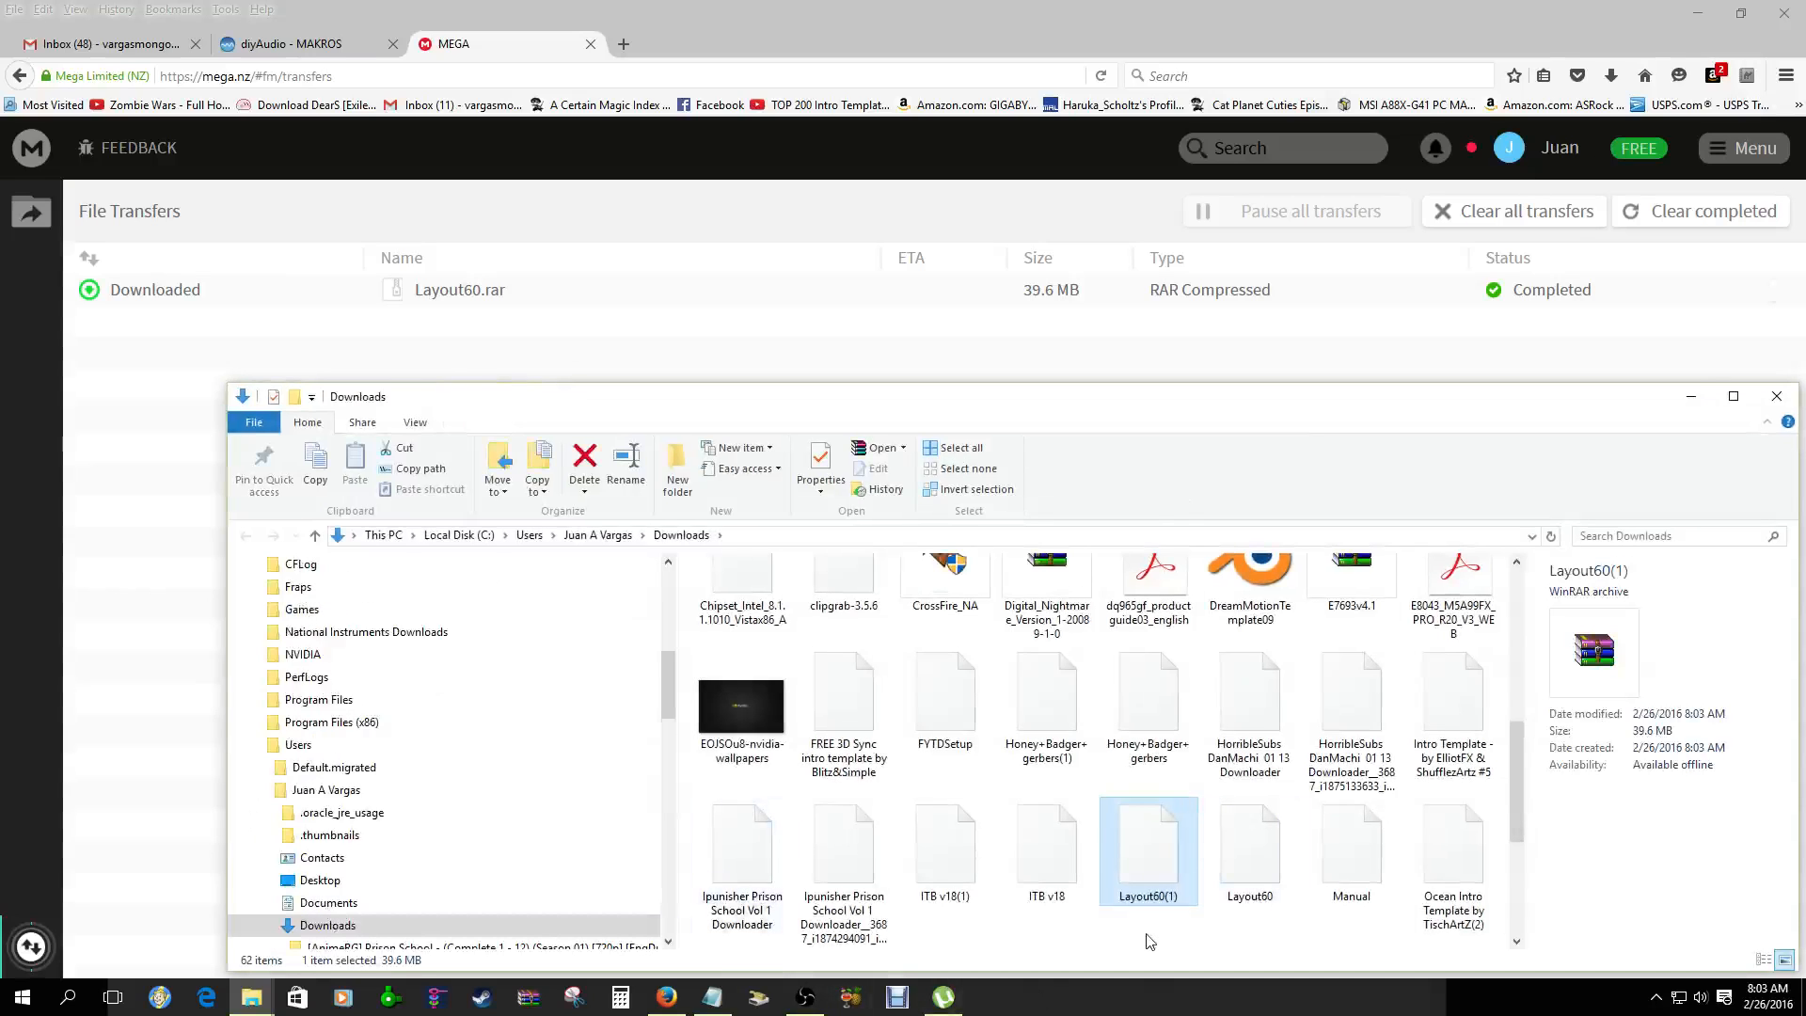
{"action": "double_click", "coordinate": [1171, 858]}
{"action": "right_click", "coordinate": [1169, 854]}
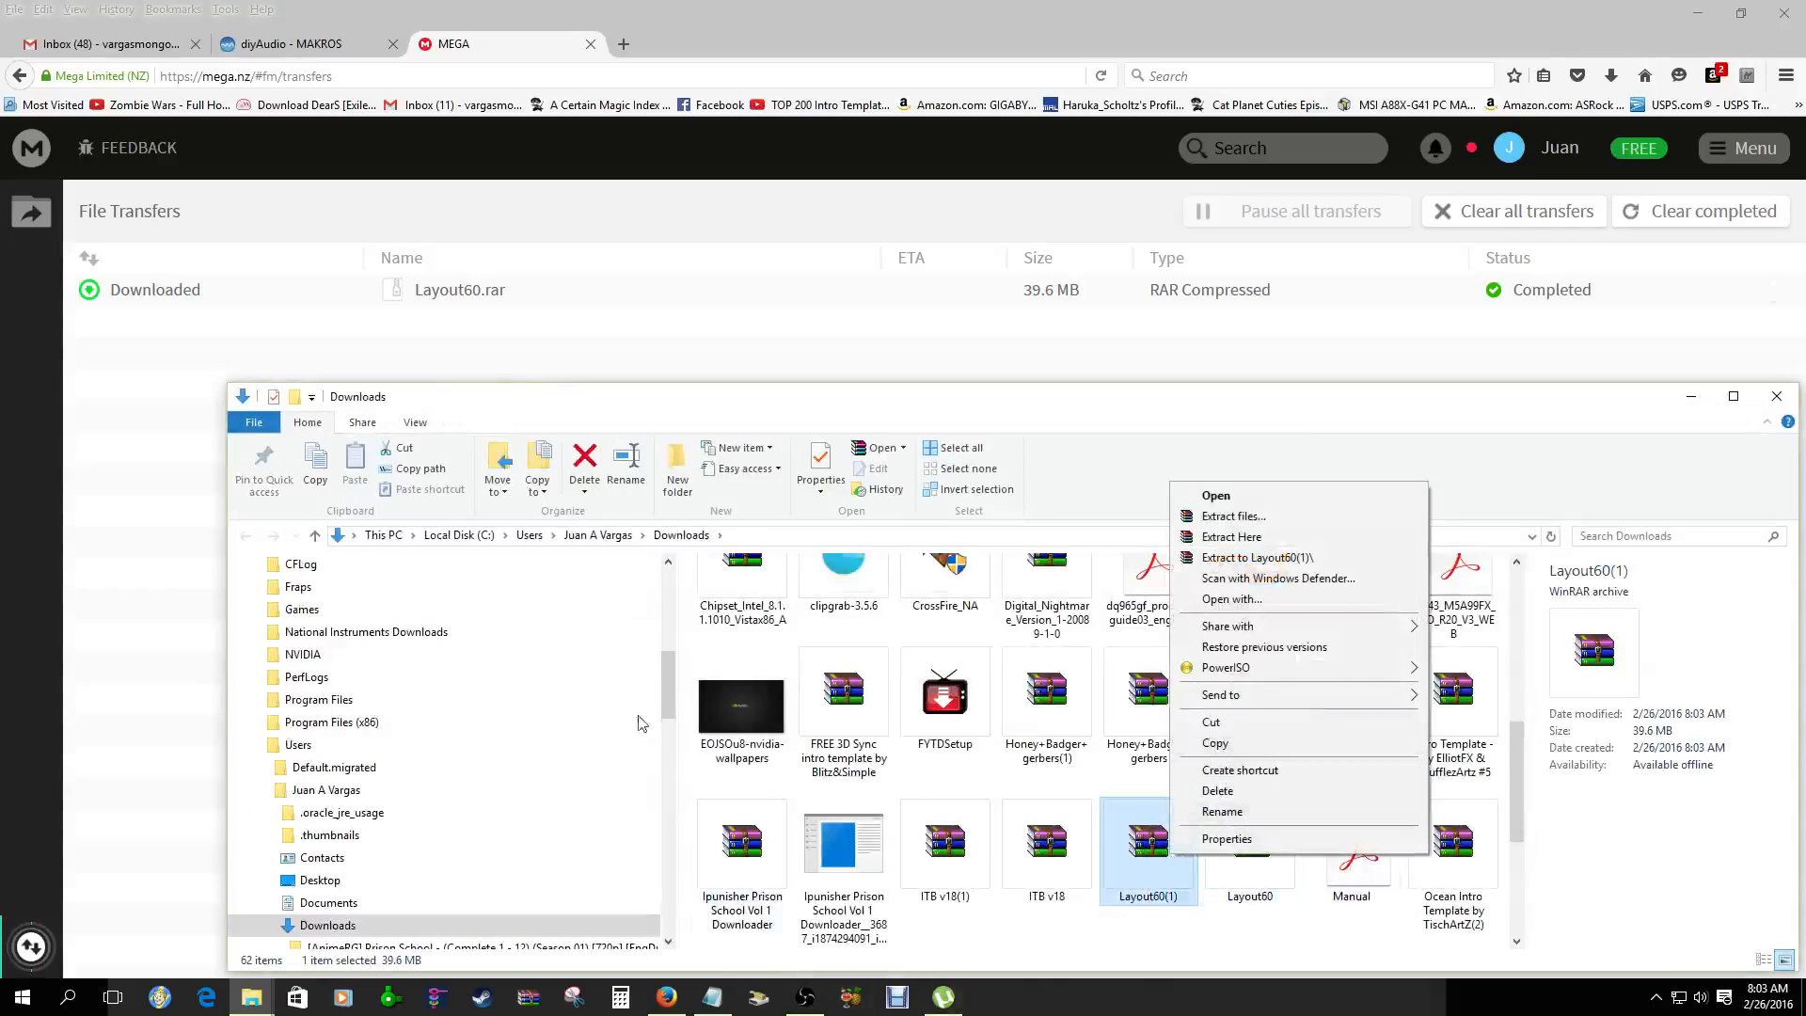
{"action": "left_click_drag", "start_coordinate": [669, 698], "coordinate": [669, 610]}
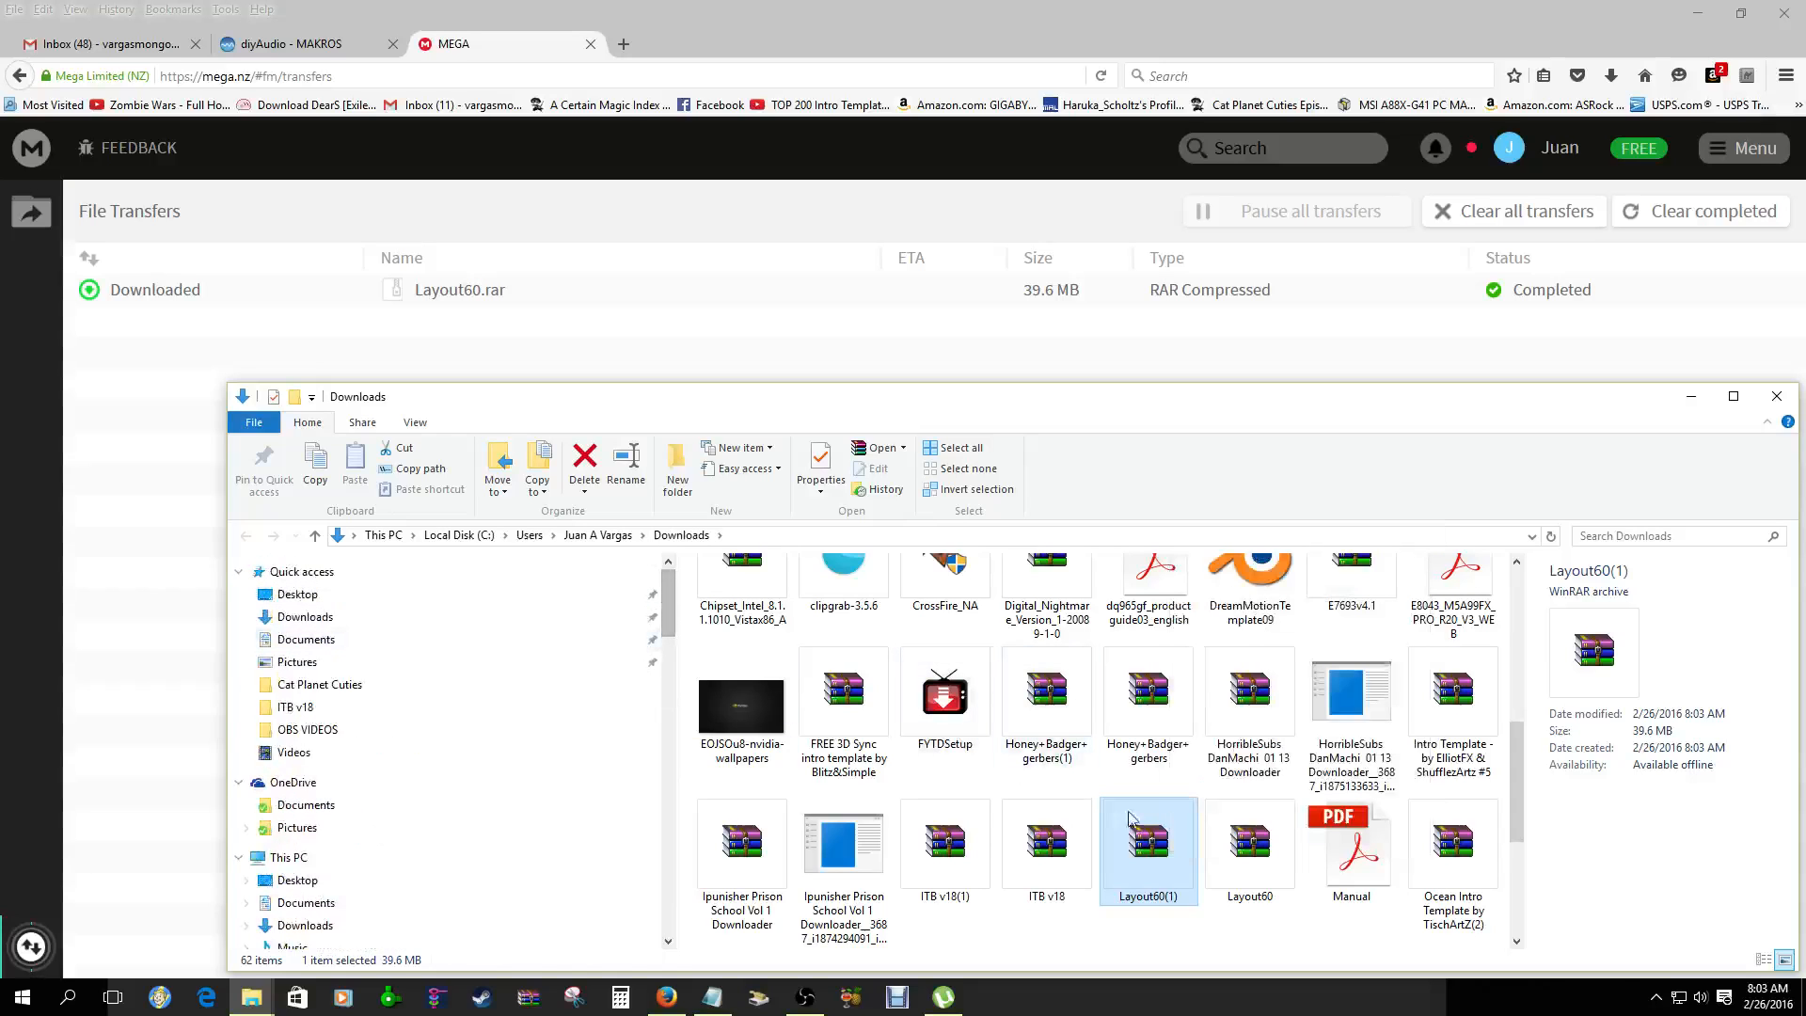
{"action": "left_click_drag", "start_coordinate": [1153, 851], "coordinate": [293, 595]}
Minimize the Downloads, browser, Notepad and File Explorer windows to uncover the desktop
{"action": "left_click", "coordinate": [1691, 396]}
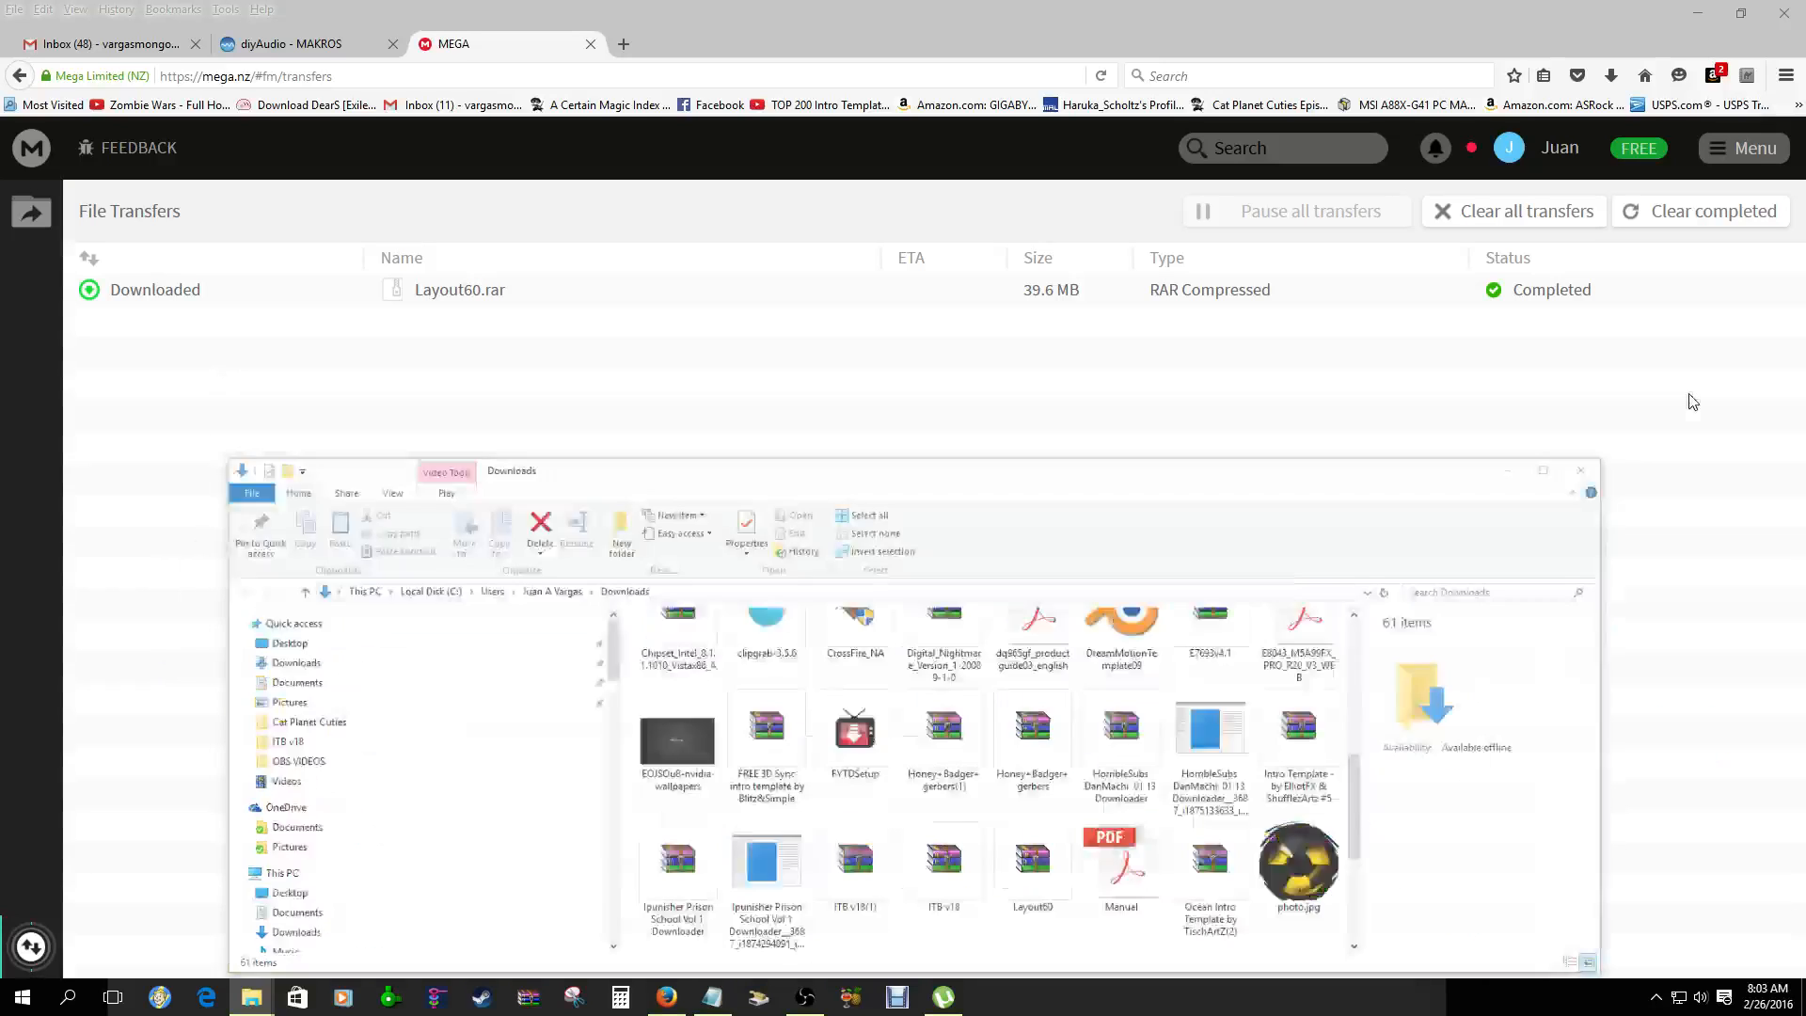
{"action": "left_click", "coordinate": [1699, 13]}
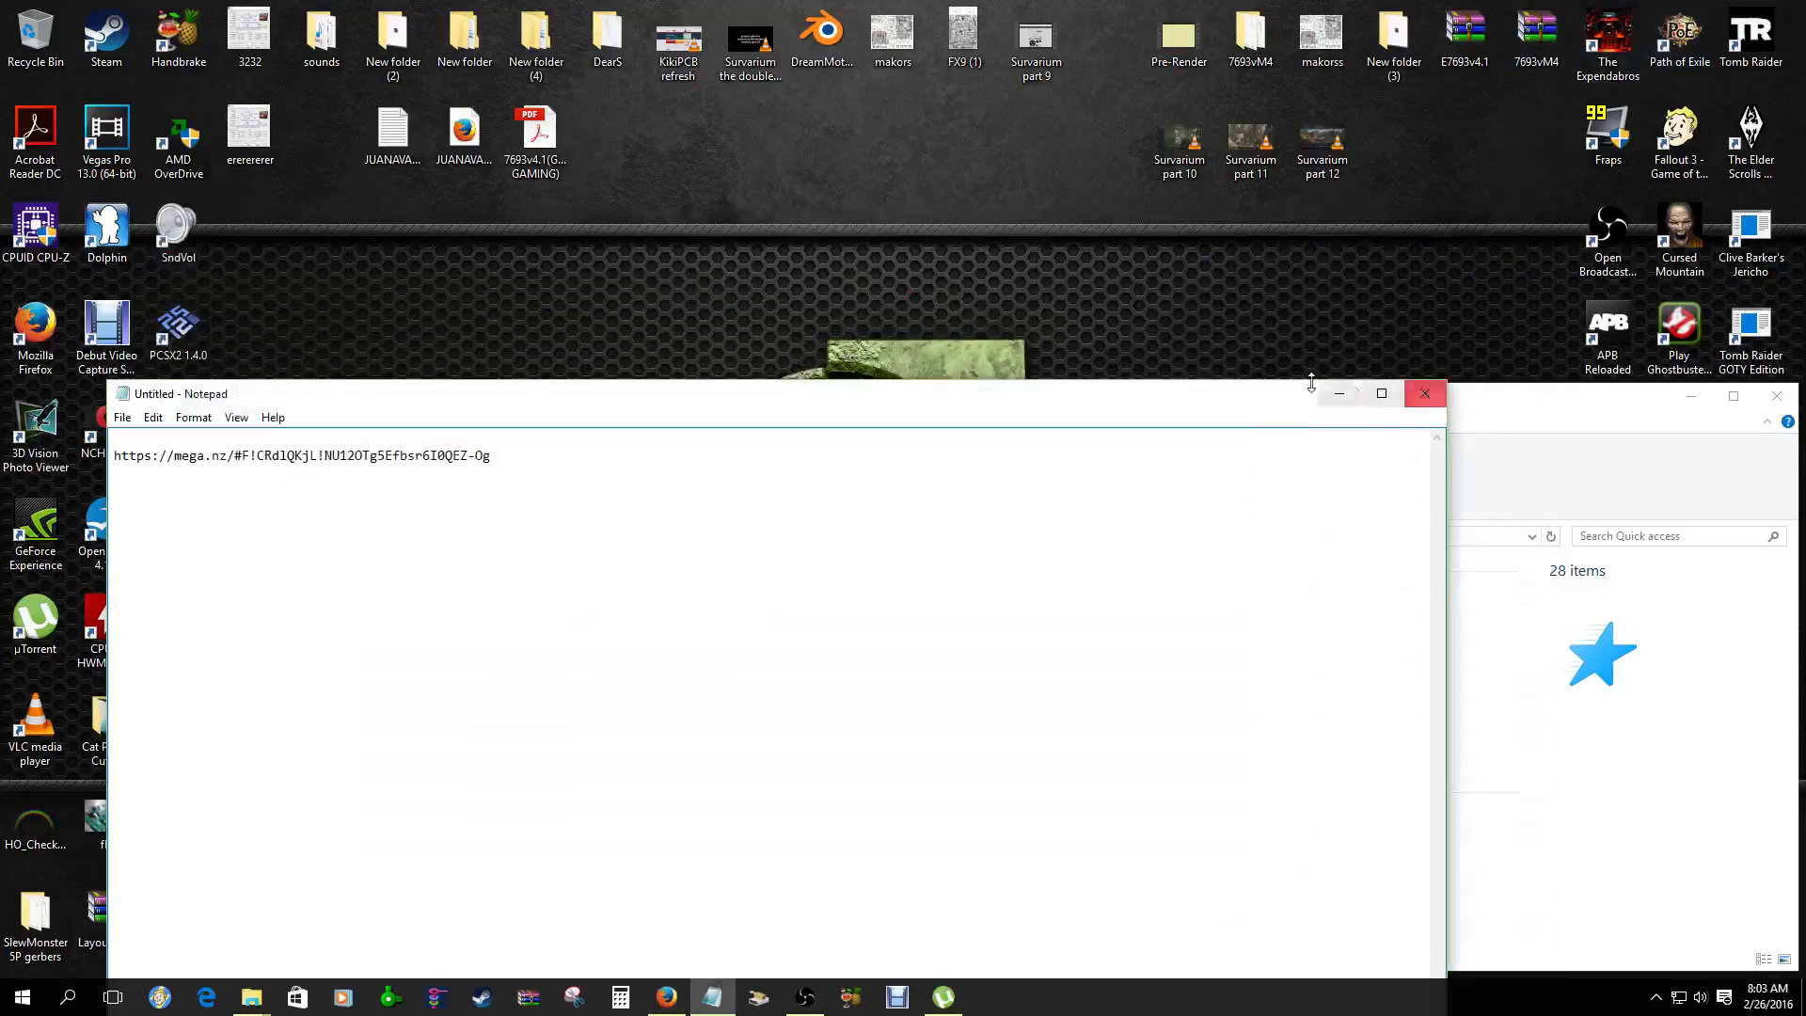
{"action": "left_click", "coordinate": [1340, 393]}
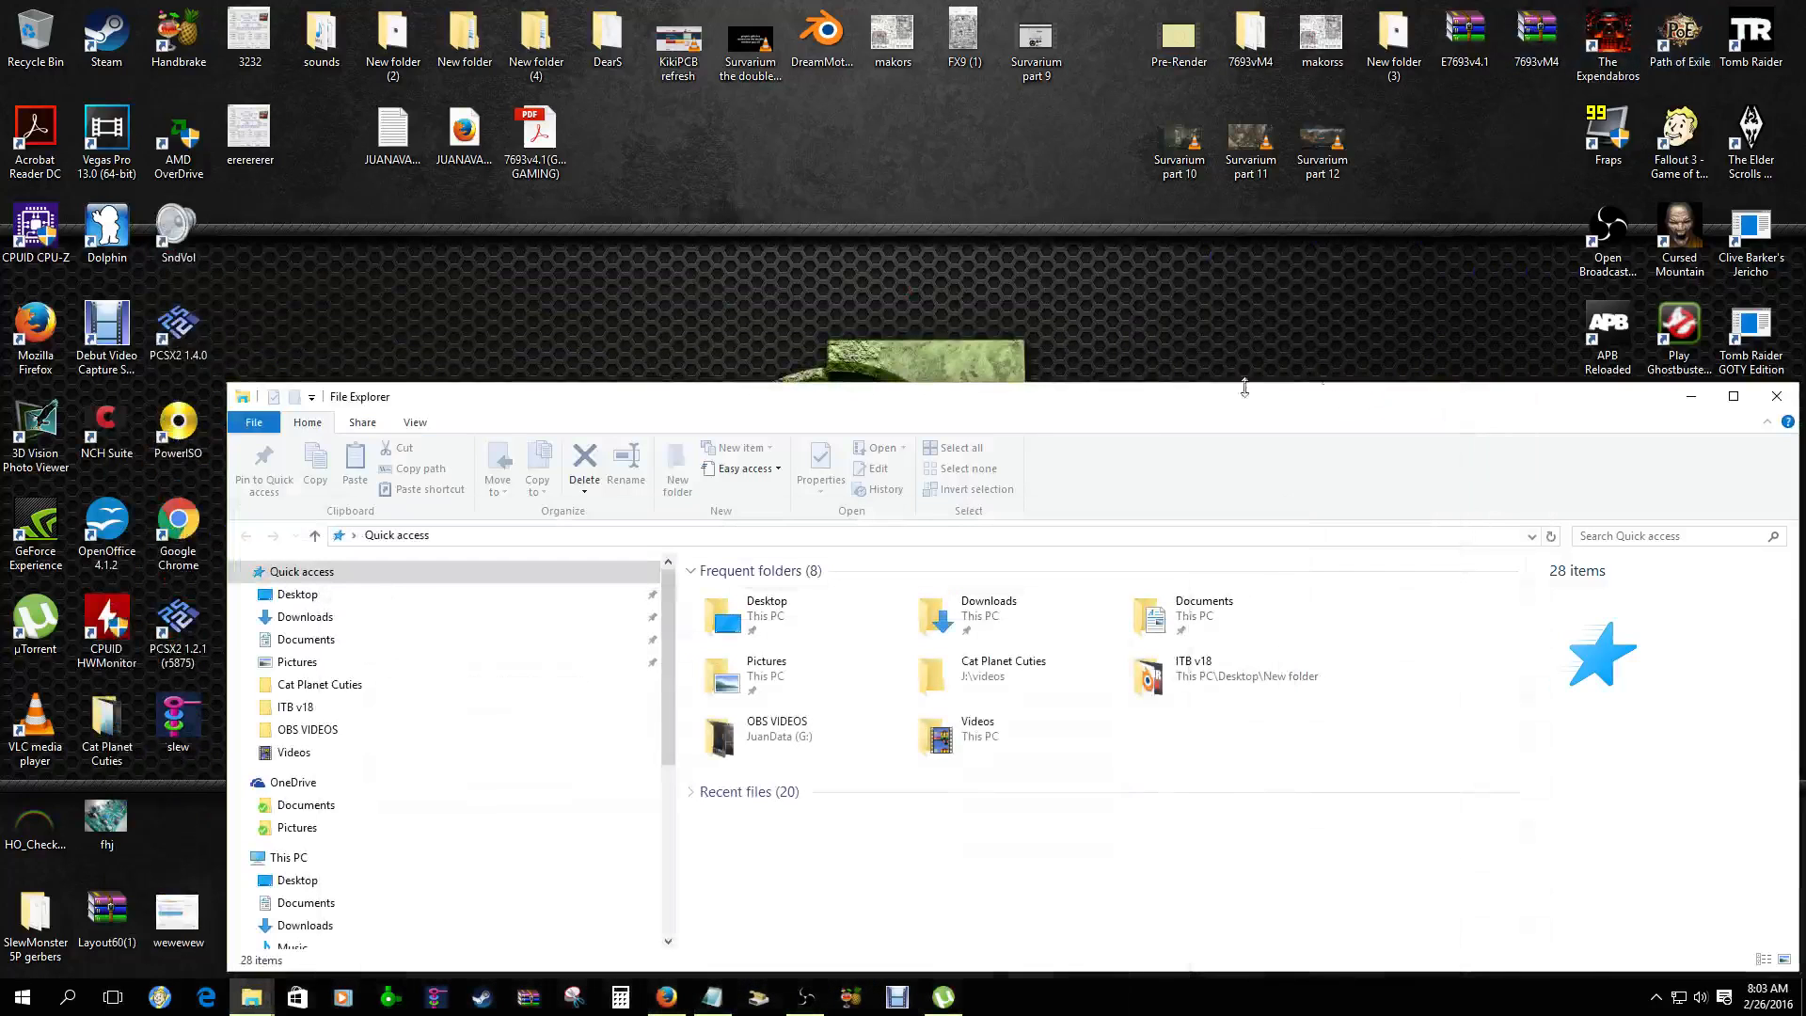
{"action": "left_click", "coordinate": [1691, 397]}
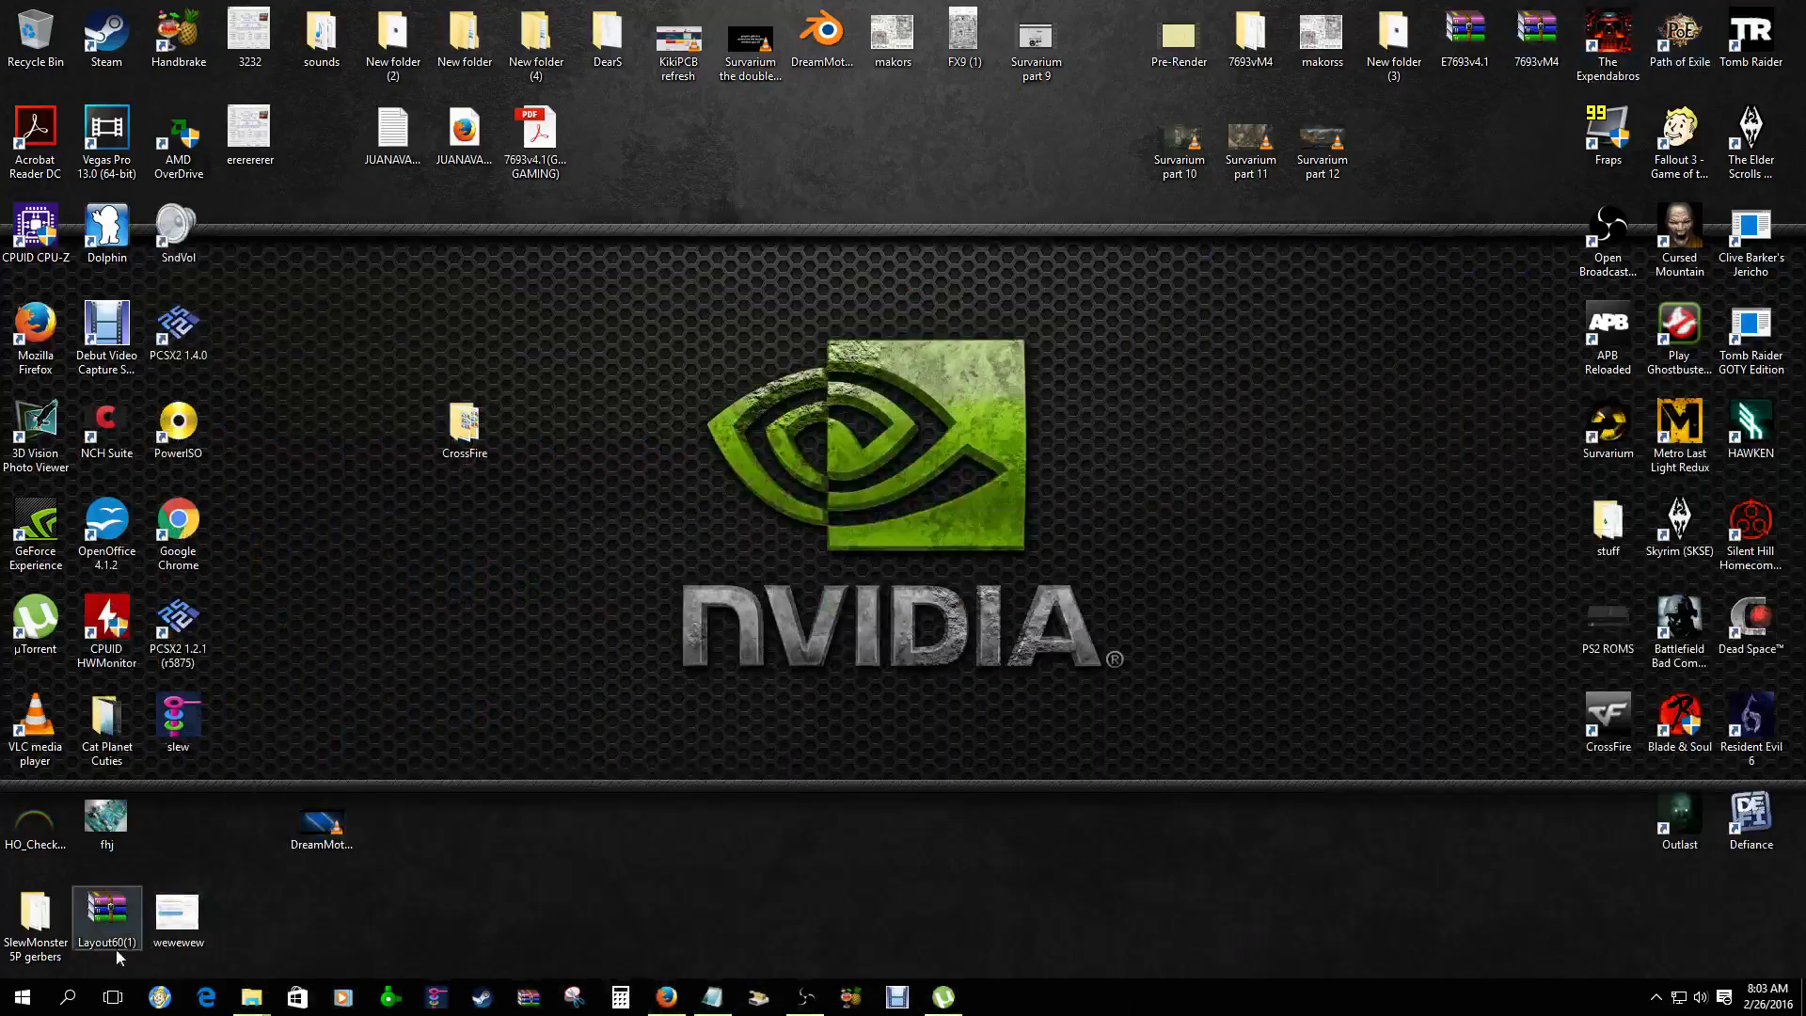
Reposition the Layout60(1) archive near the middle of the desktop and the CrossFire folder below the text document icon
{"action": "left_click_drag", "start_coordinate": [107, 911], "coordinate": [965, 428]}
{"action": "left_click_drag", "start_coordinate": [468, 428], "coordinate": [395, 230]}
{"action": "left_click_drag", "start_coordinate": [983, 428], "coordinate": [899, 533]}
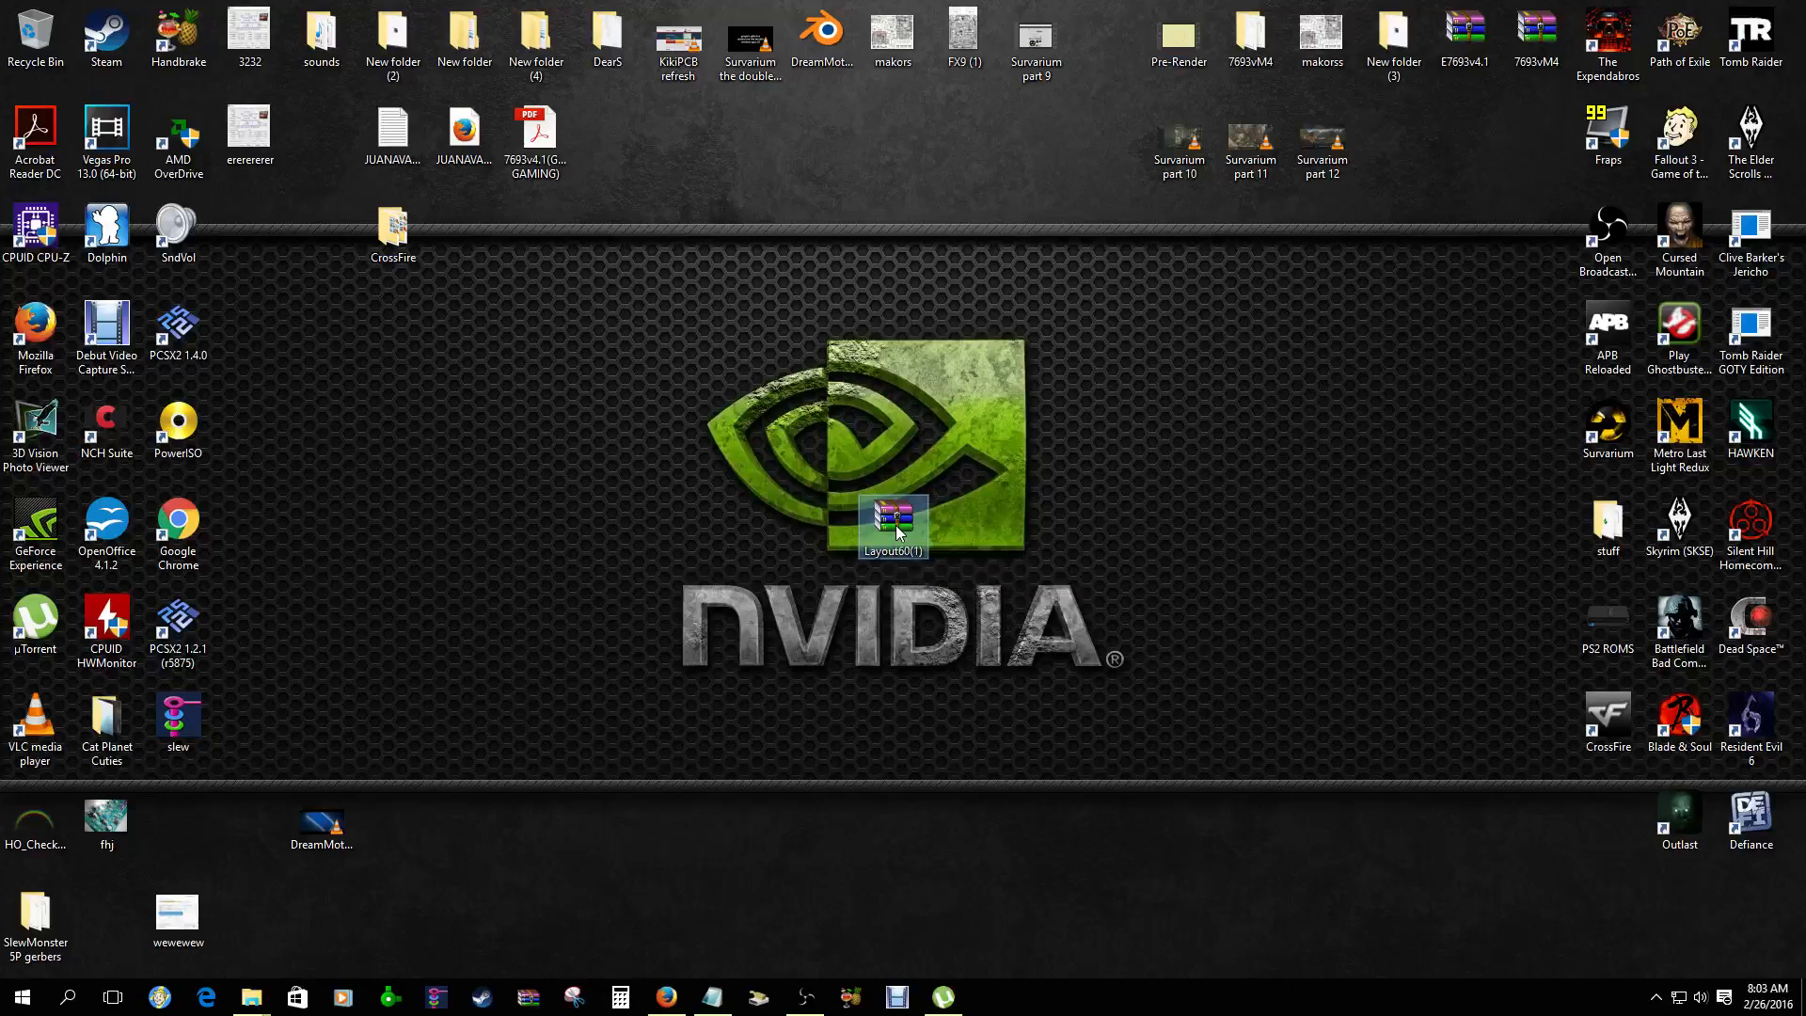
{"action": "right_click", "coordinate": [896, 530]}
{"action": "left_click", "coordinate": [992, 889]}
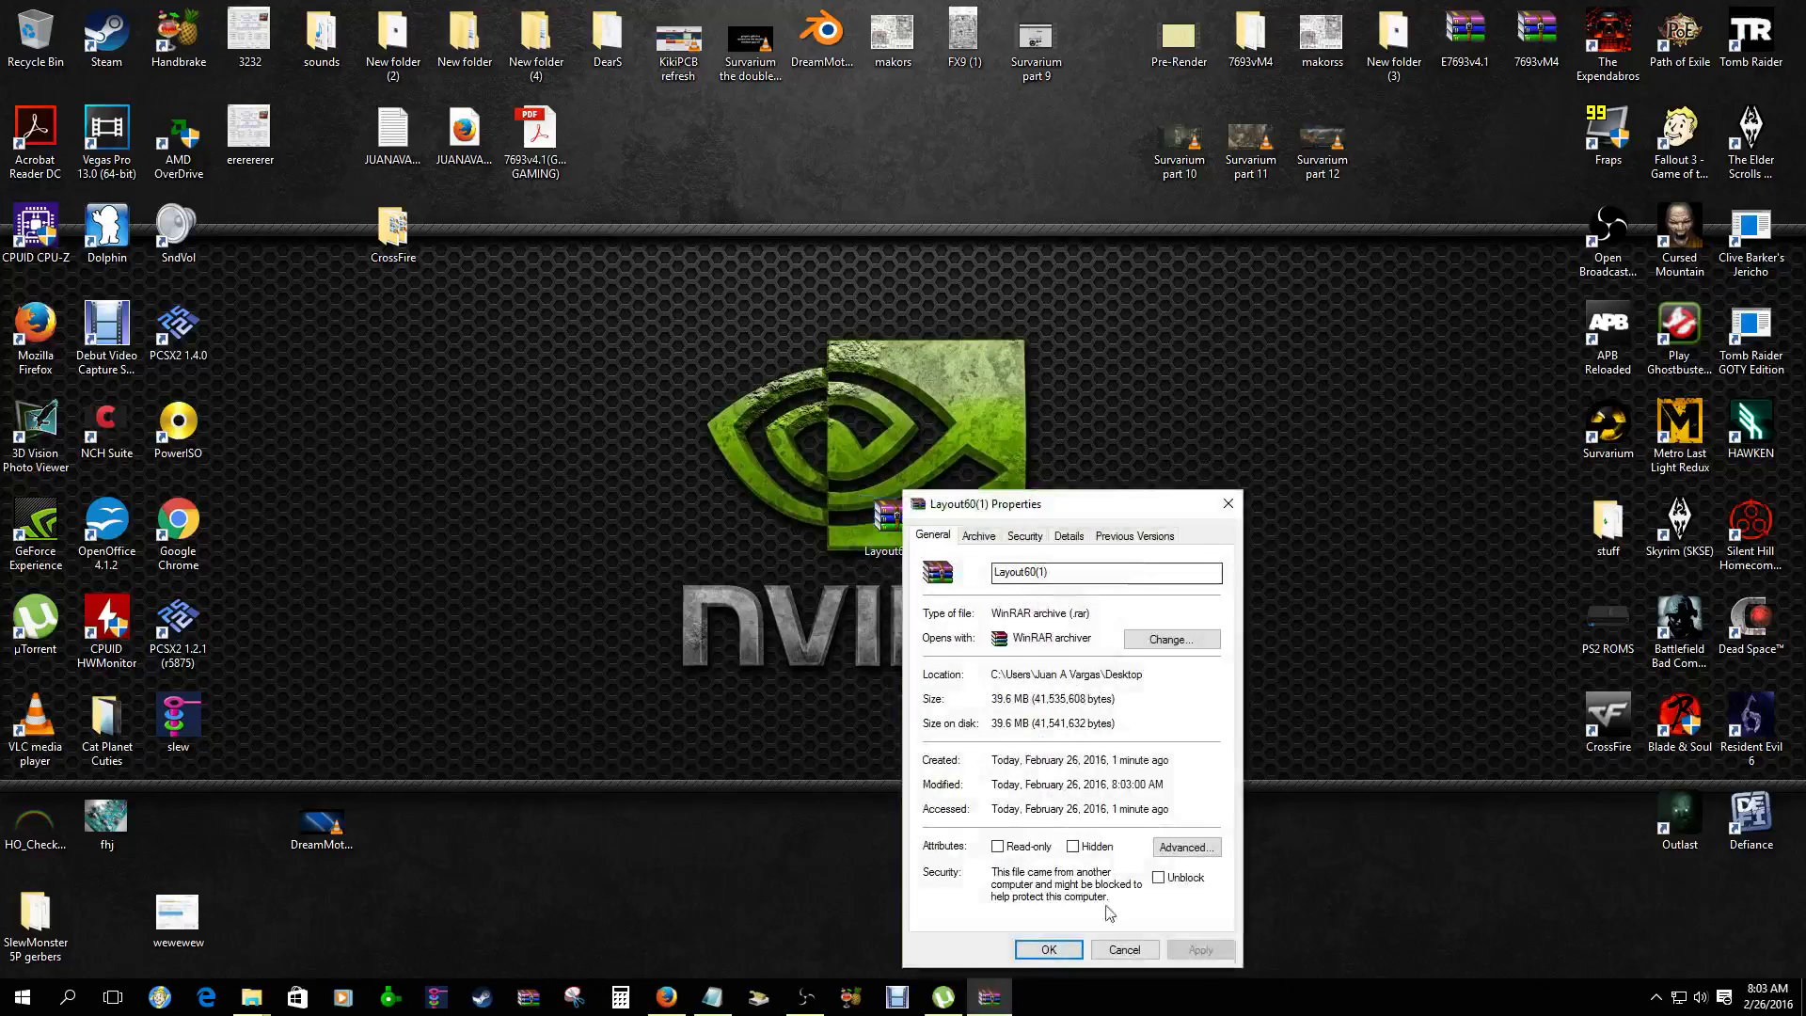
{"action": "left_click", "coordinate": [1119, 950]}
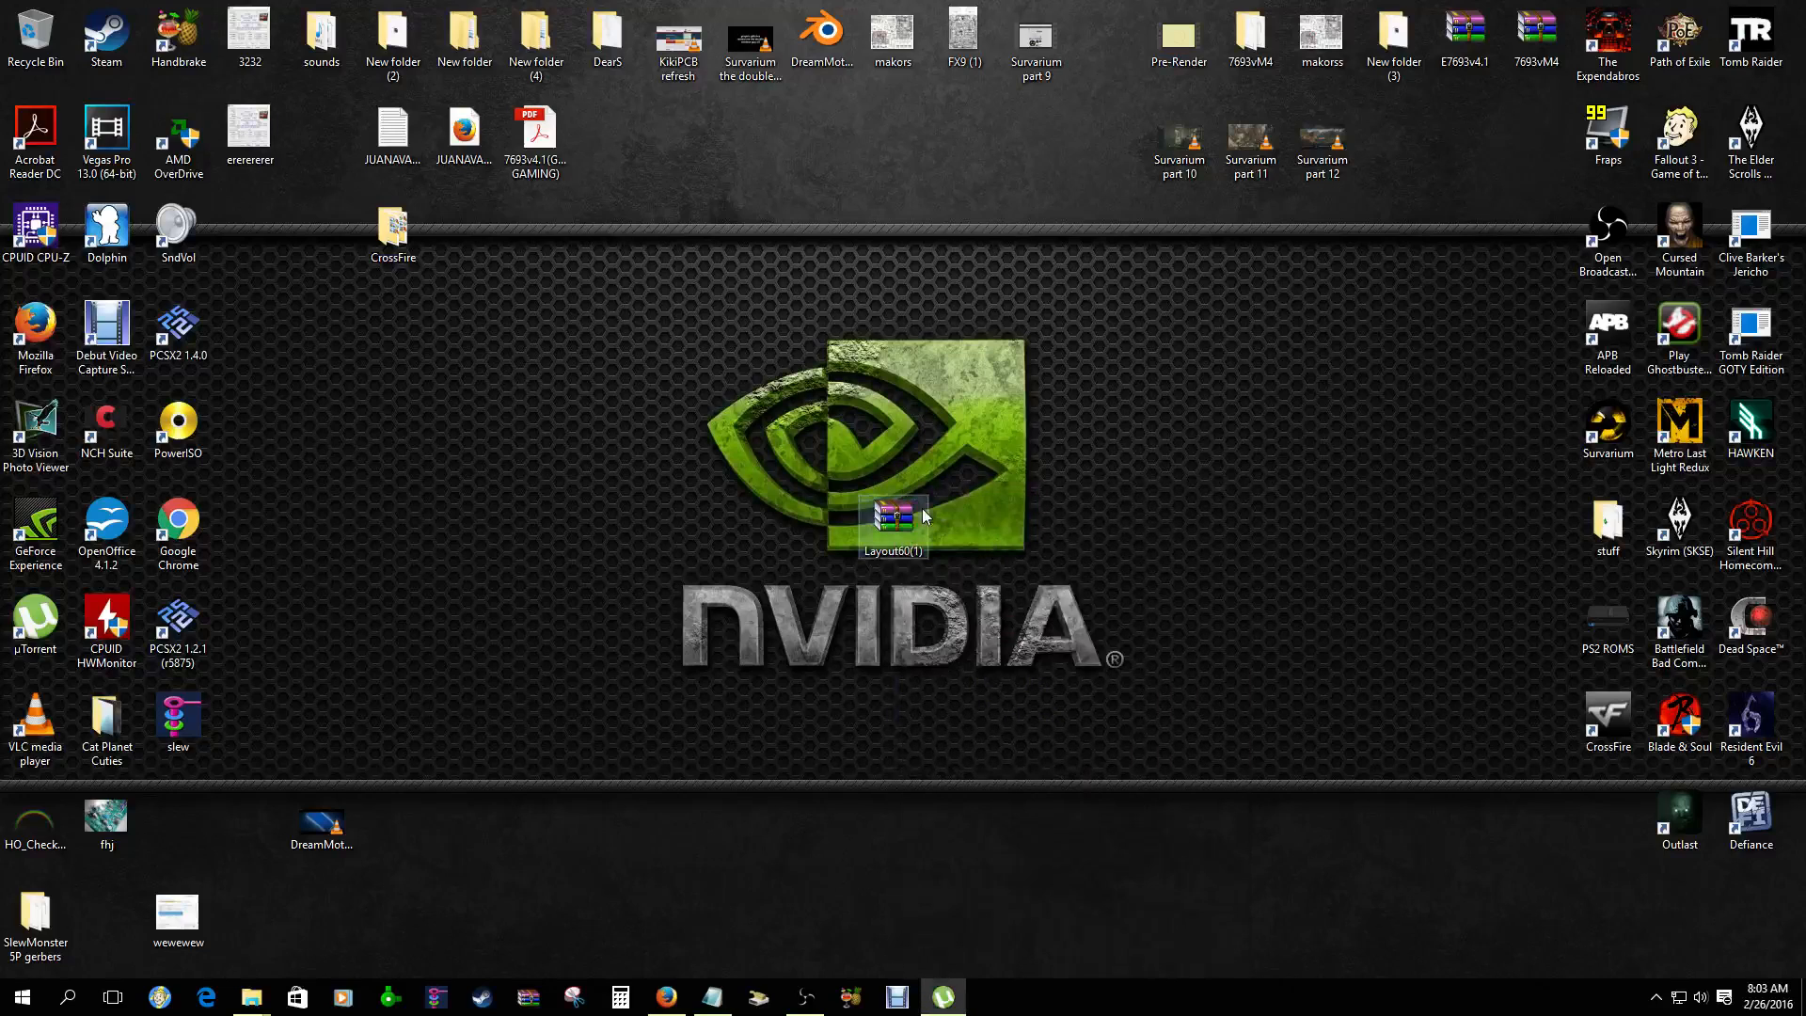
Extract the Layout60(1) archive directly onto the desktop and move the extracted Layout60 folder into the open area
{"action": "left_click_drag", "start_coordinate": [902, 517], "coordinate": [936, 209]}
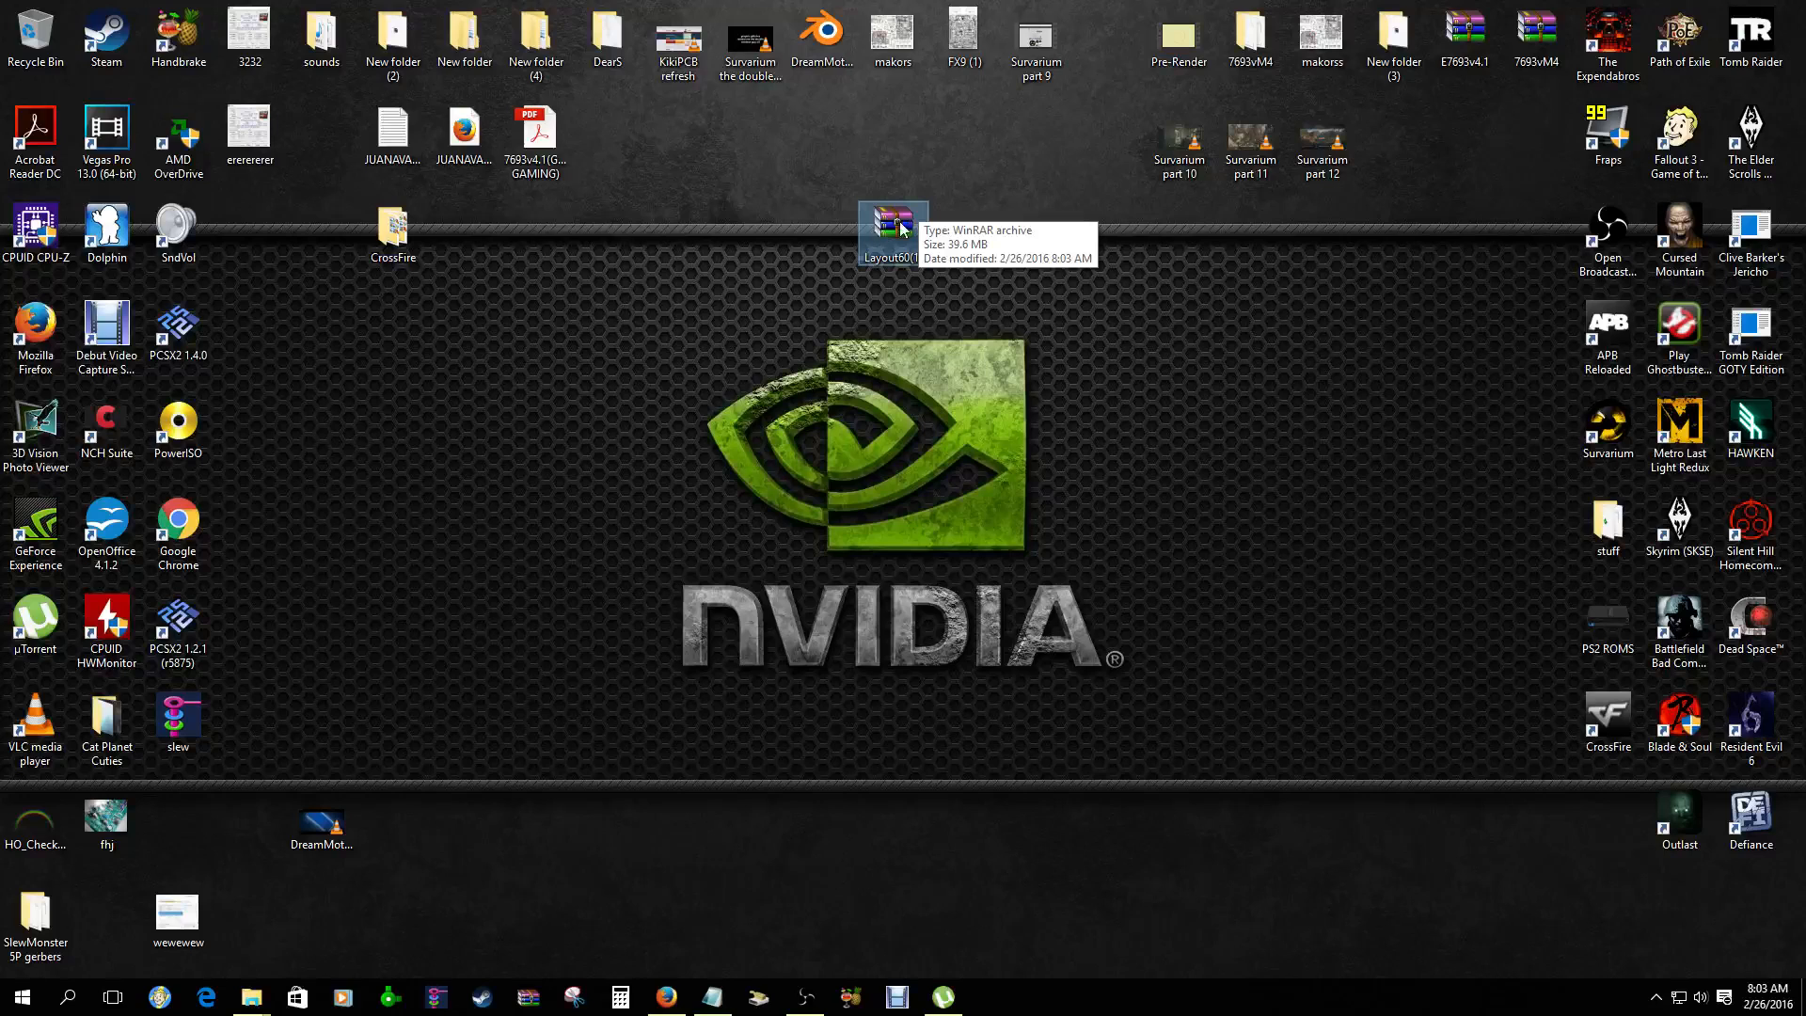
{"action": "right_click", "coordinate": [901, 229]}
{"action": "left_click", "coordinate": [978, 277]}
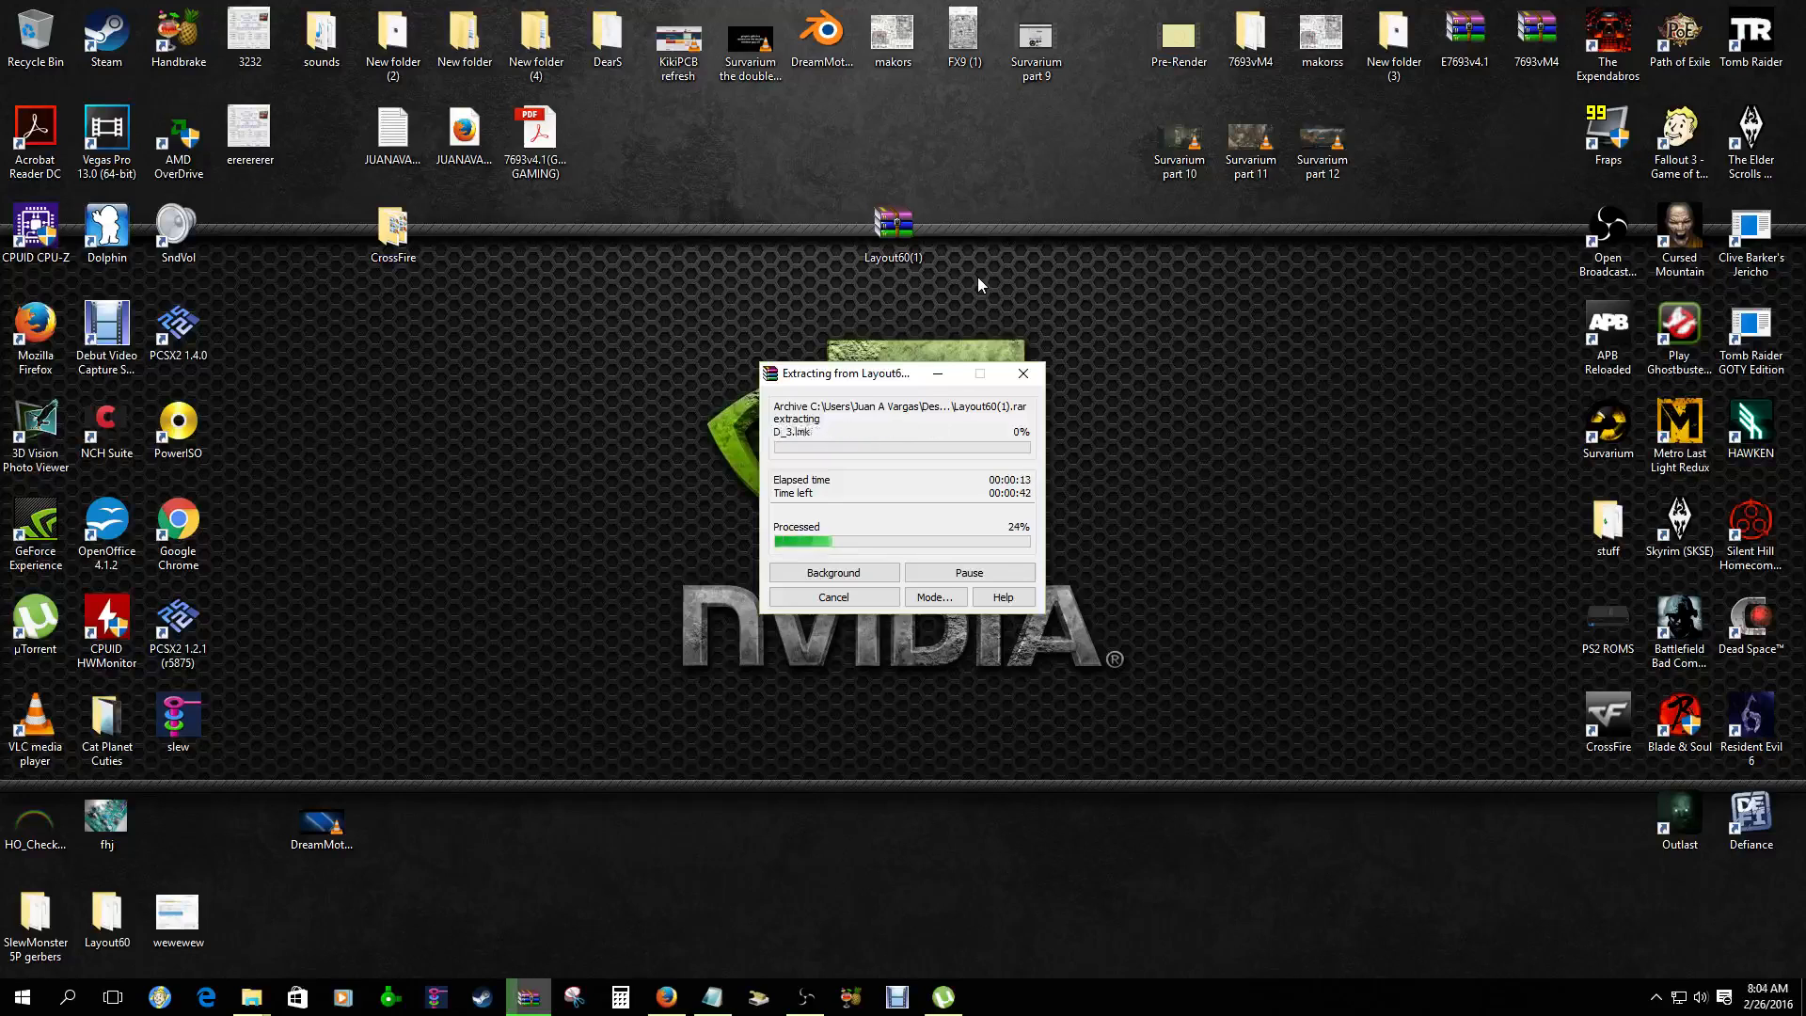
{"action": "left_click_drag", "start_coordinate": [115, 922], "coordinate": [633, 530]}
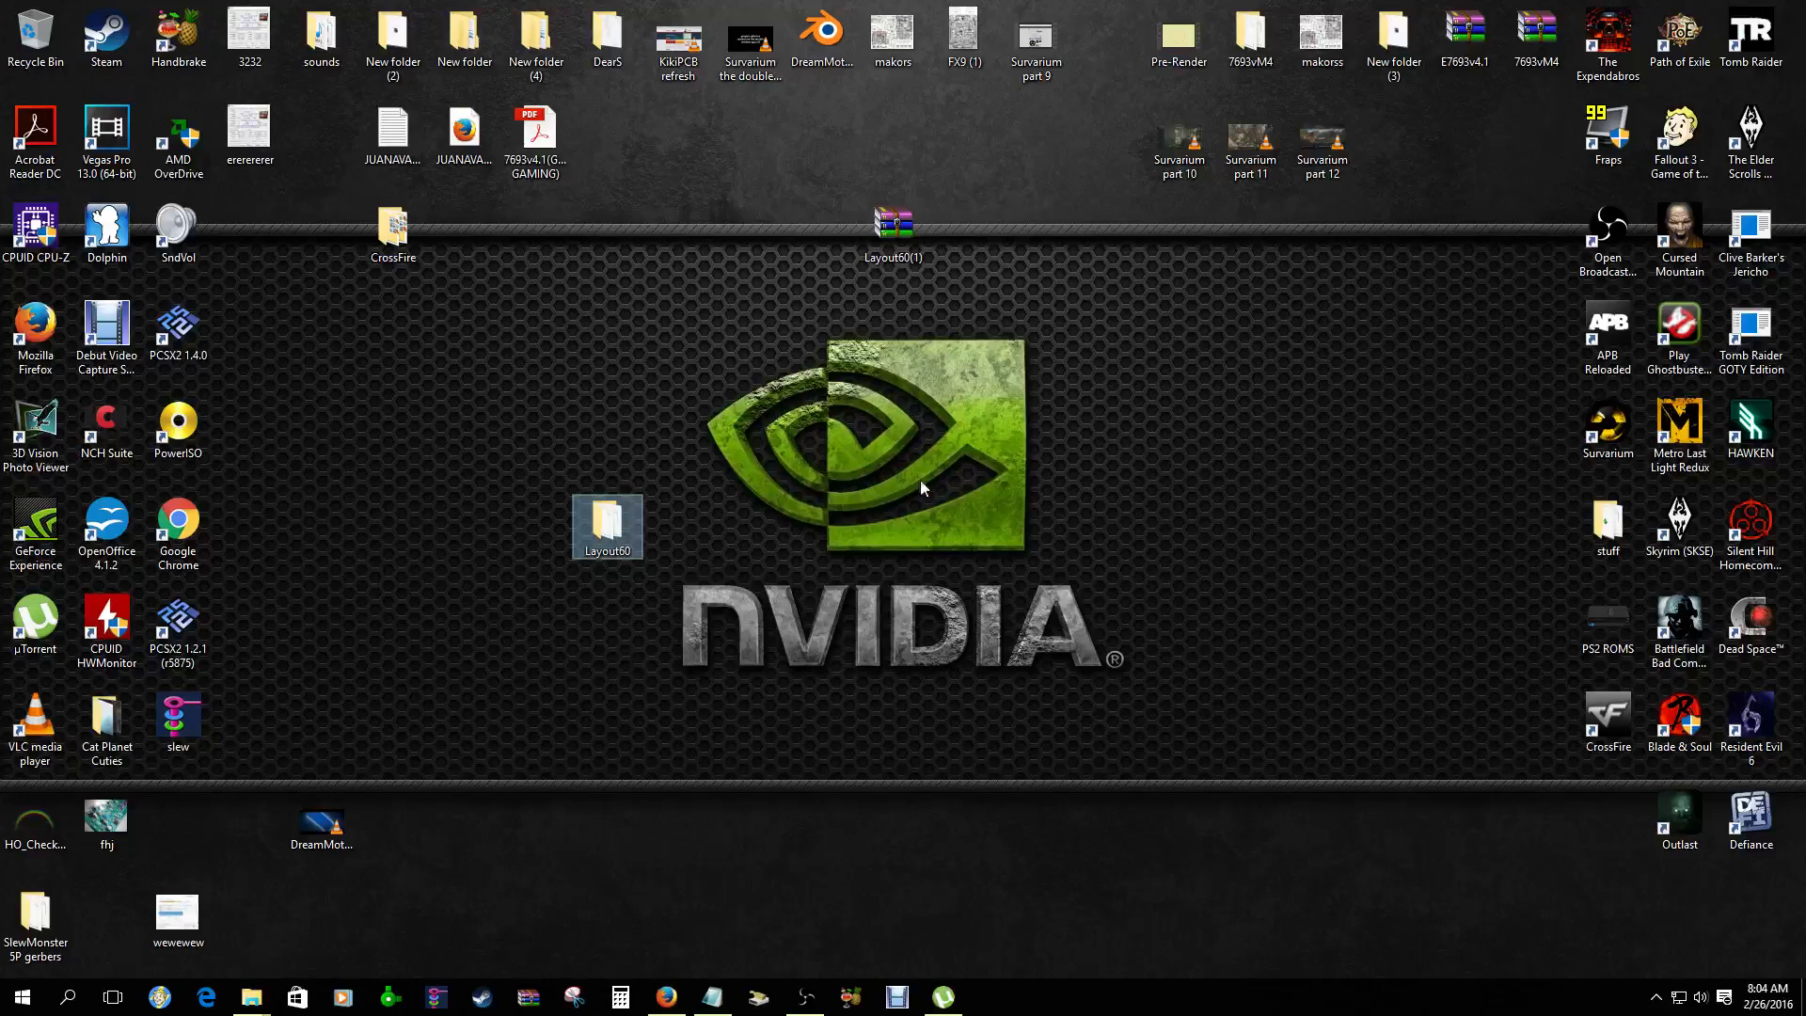
Delete the Layout60(1) archive from the desktop
{"action": "left_click_drag", "start_coordinate": [980, 209], "coordinate": [802, 341]}
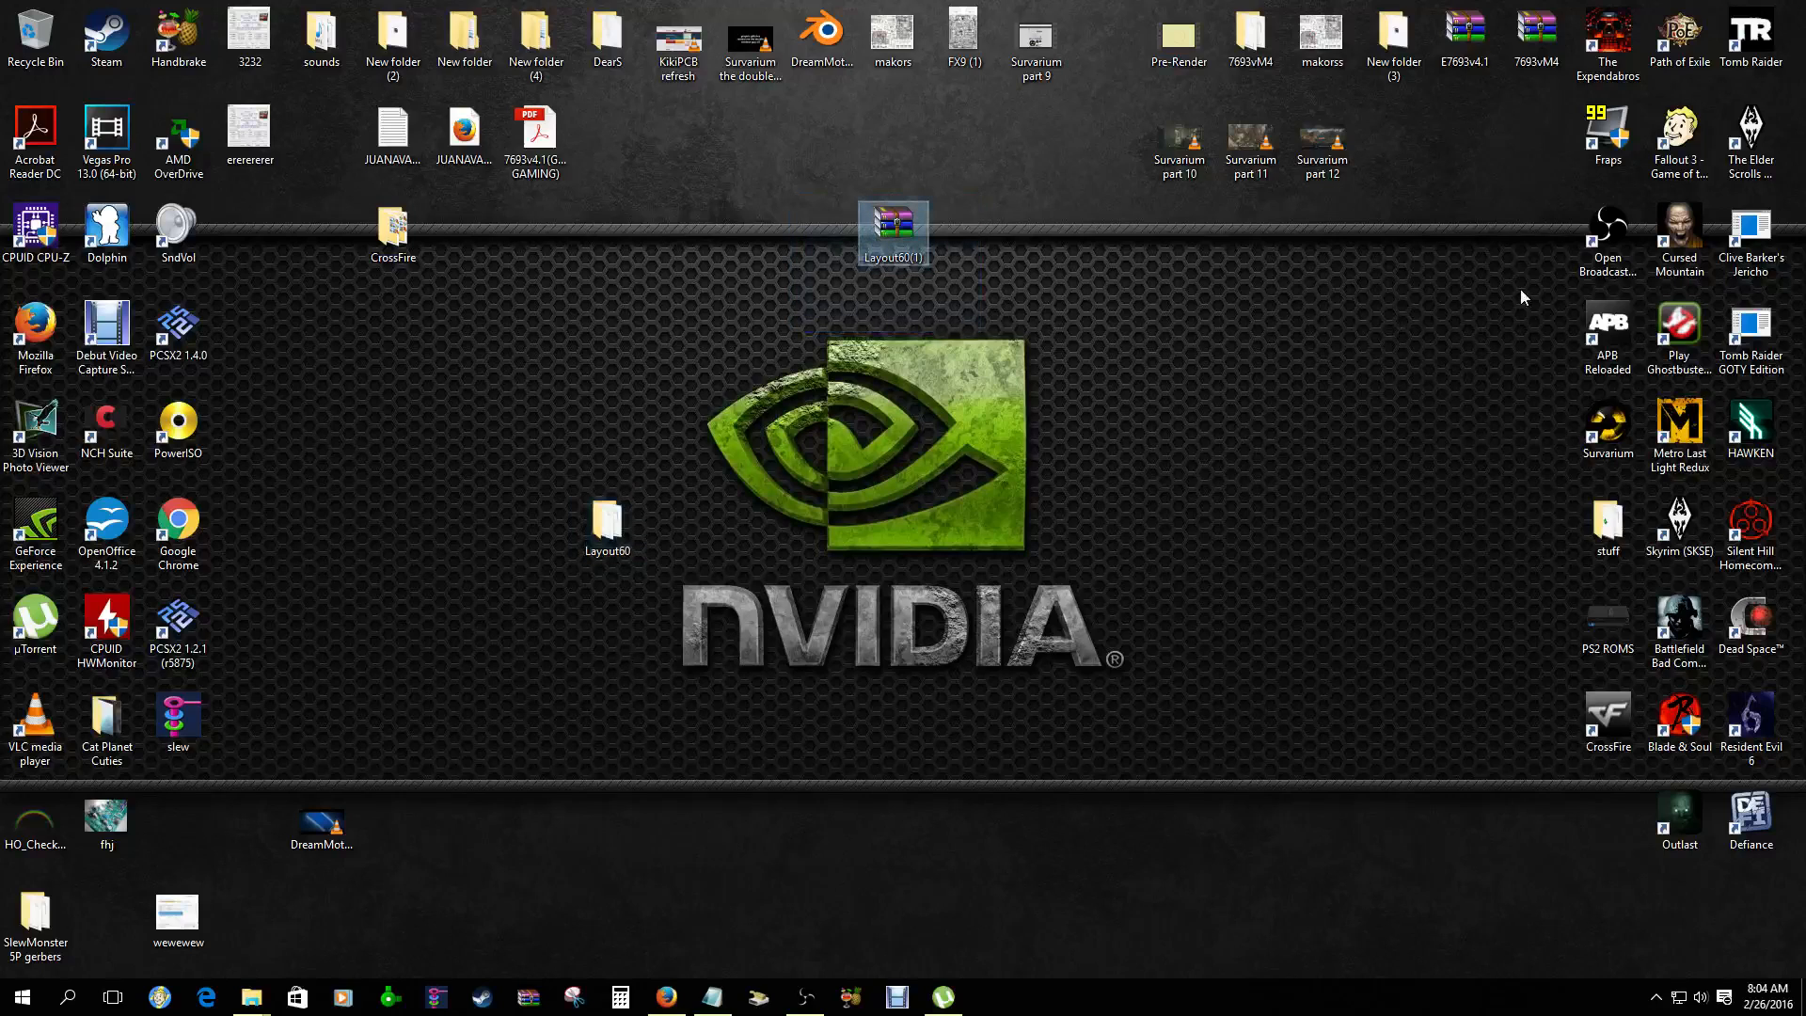
{"action": "key", "text": "Delete"}
{"action": "key", "text": "Return"}
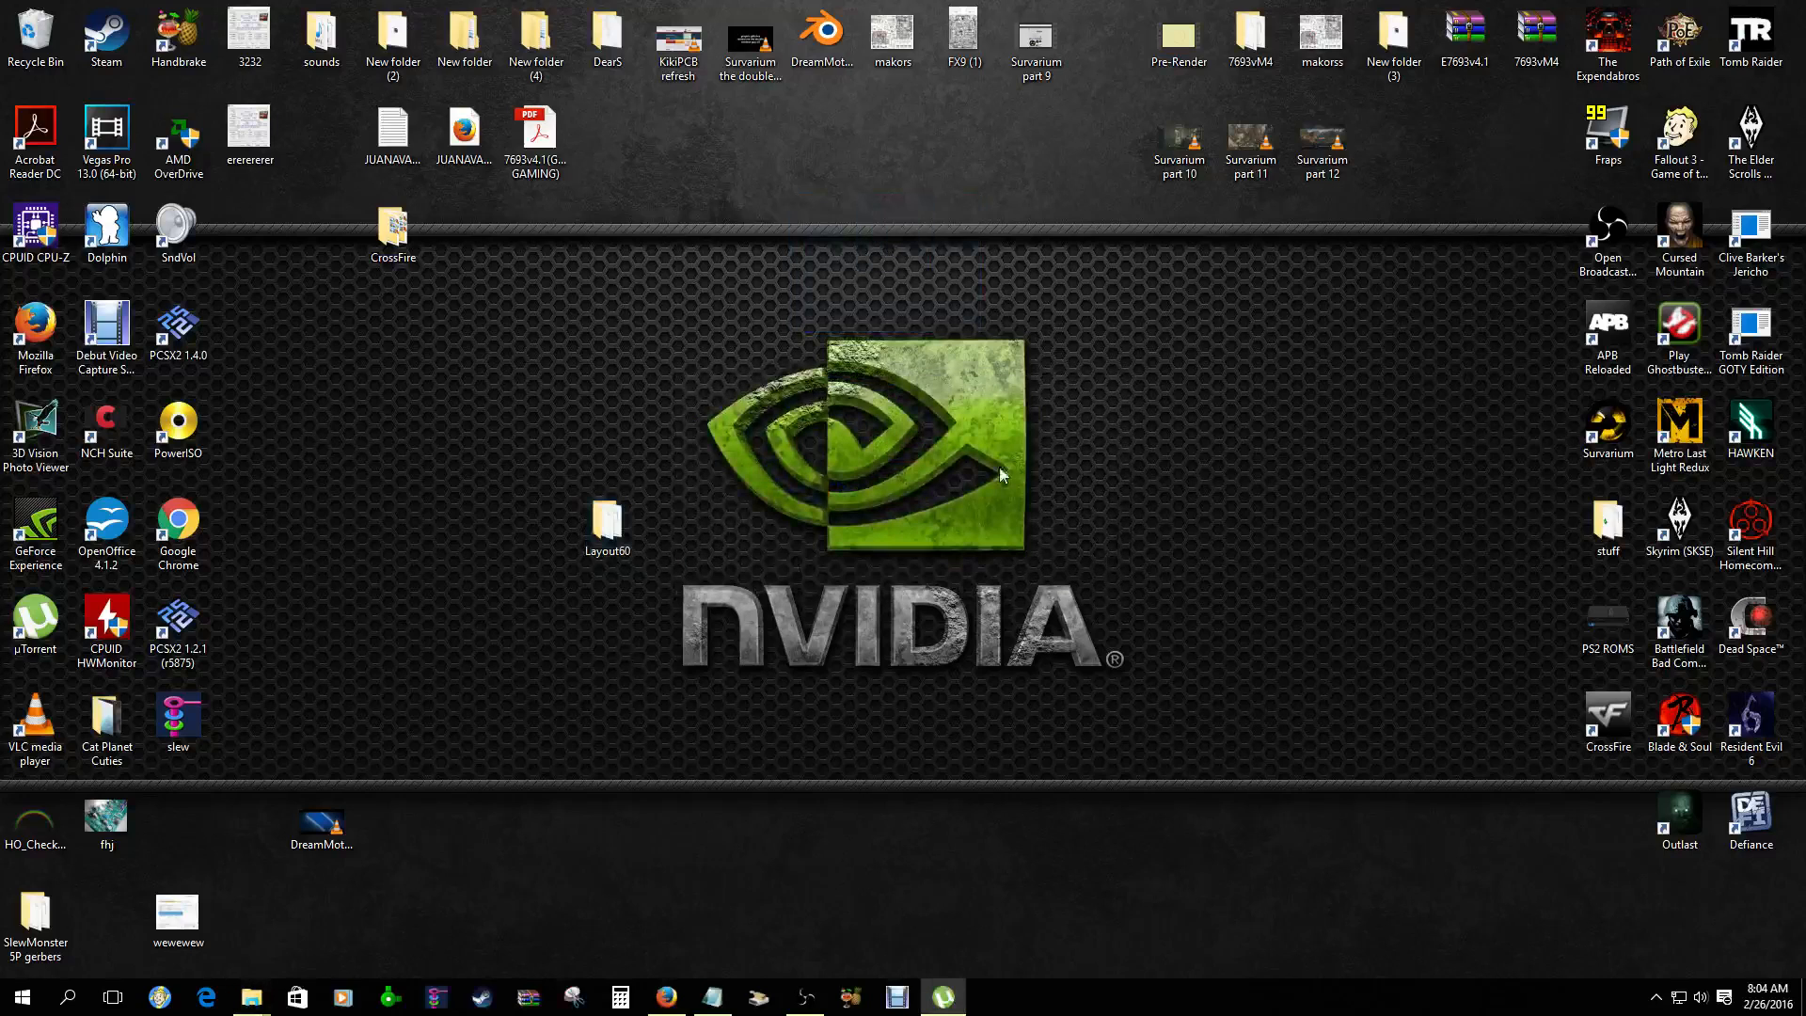
Move the Layout60 folder beside the NVIDIA logo, open it, and view its Makros subfolder before returning to Layout60
{"action": "left_click_drag", "start_coordinate": [639, 518], "coordinate": [1115, 421]}
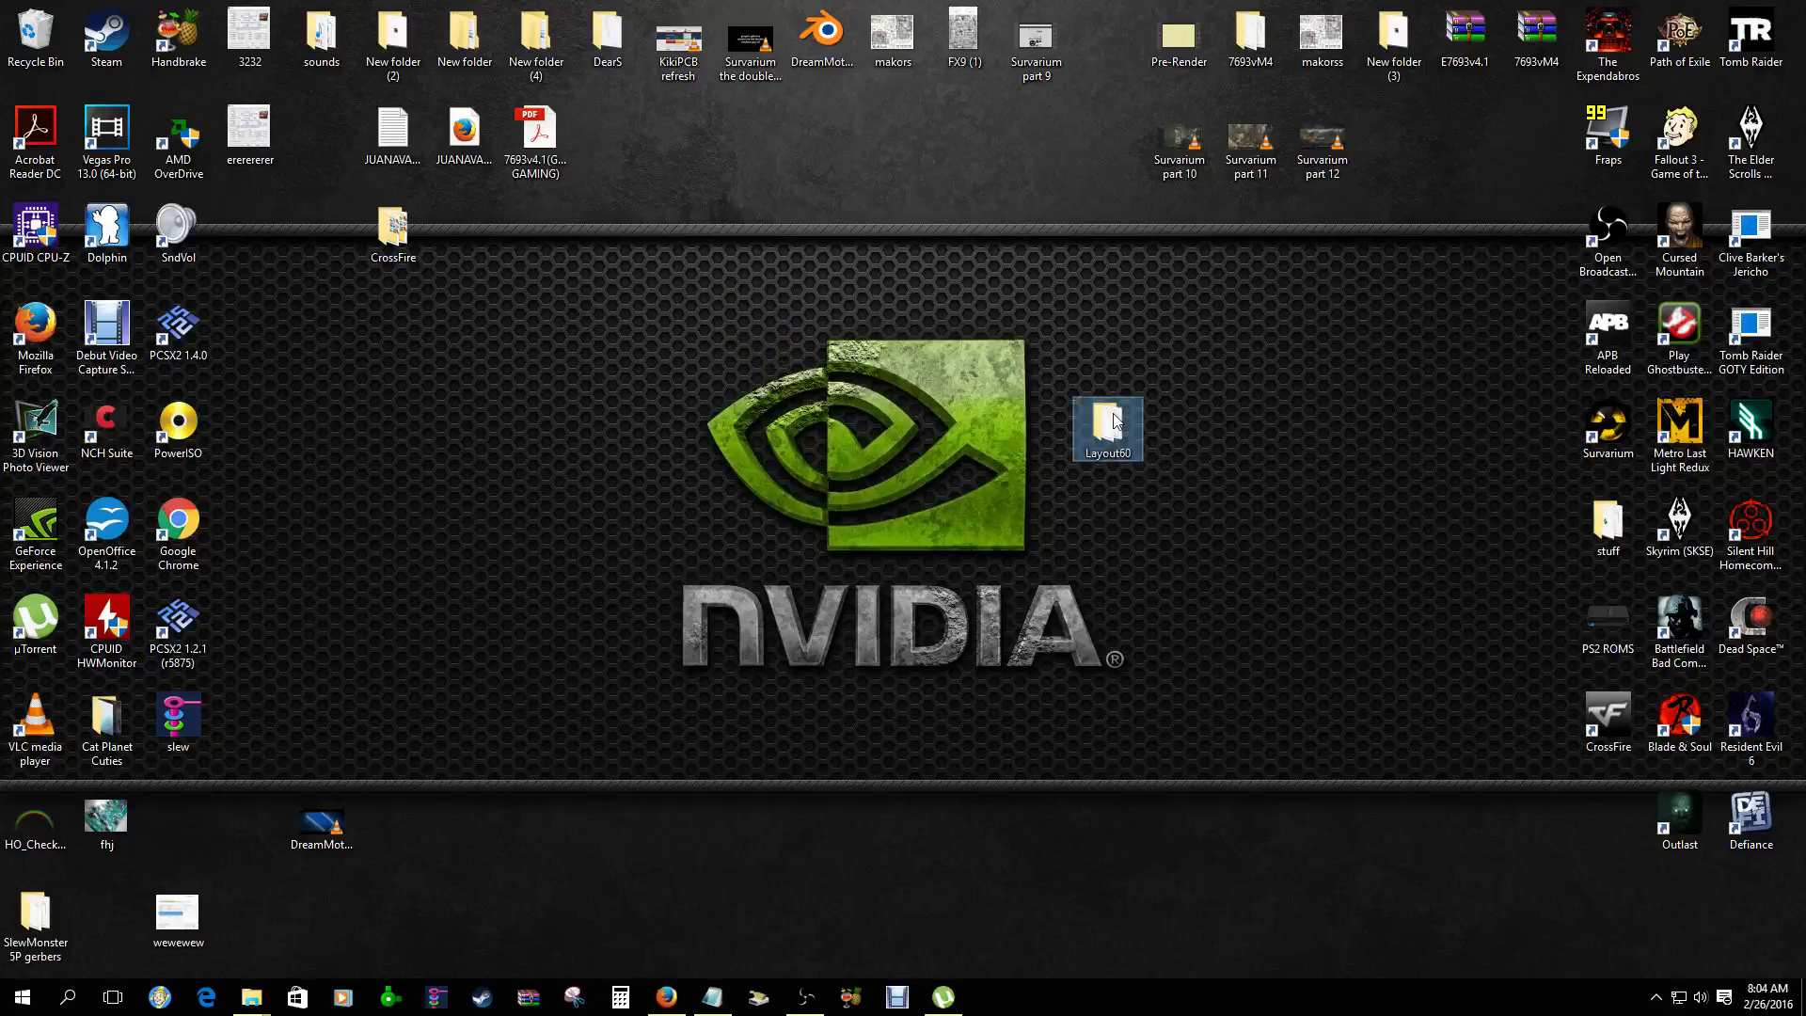
{"action": "double_click", "coordinate": [1115, 421]}
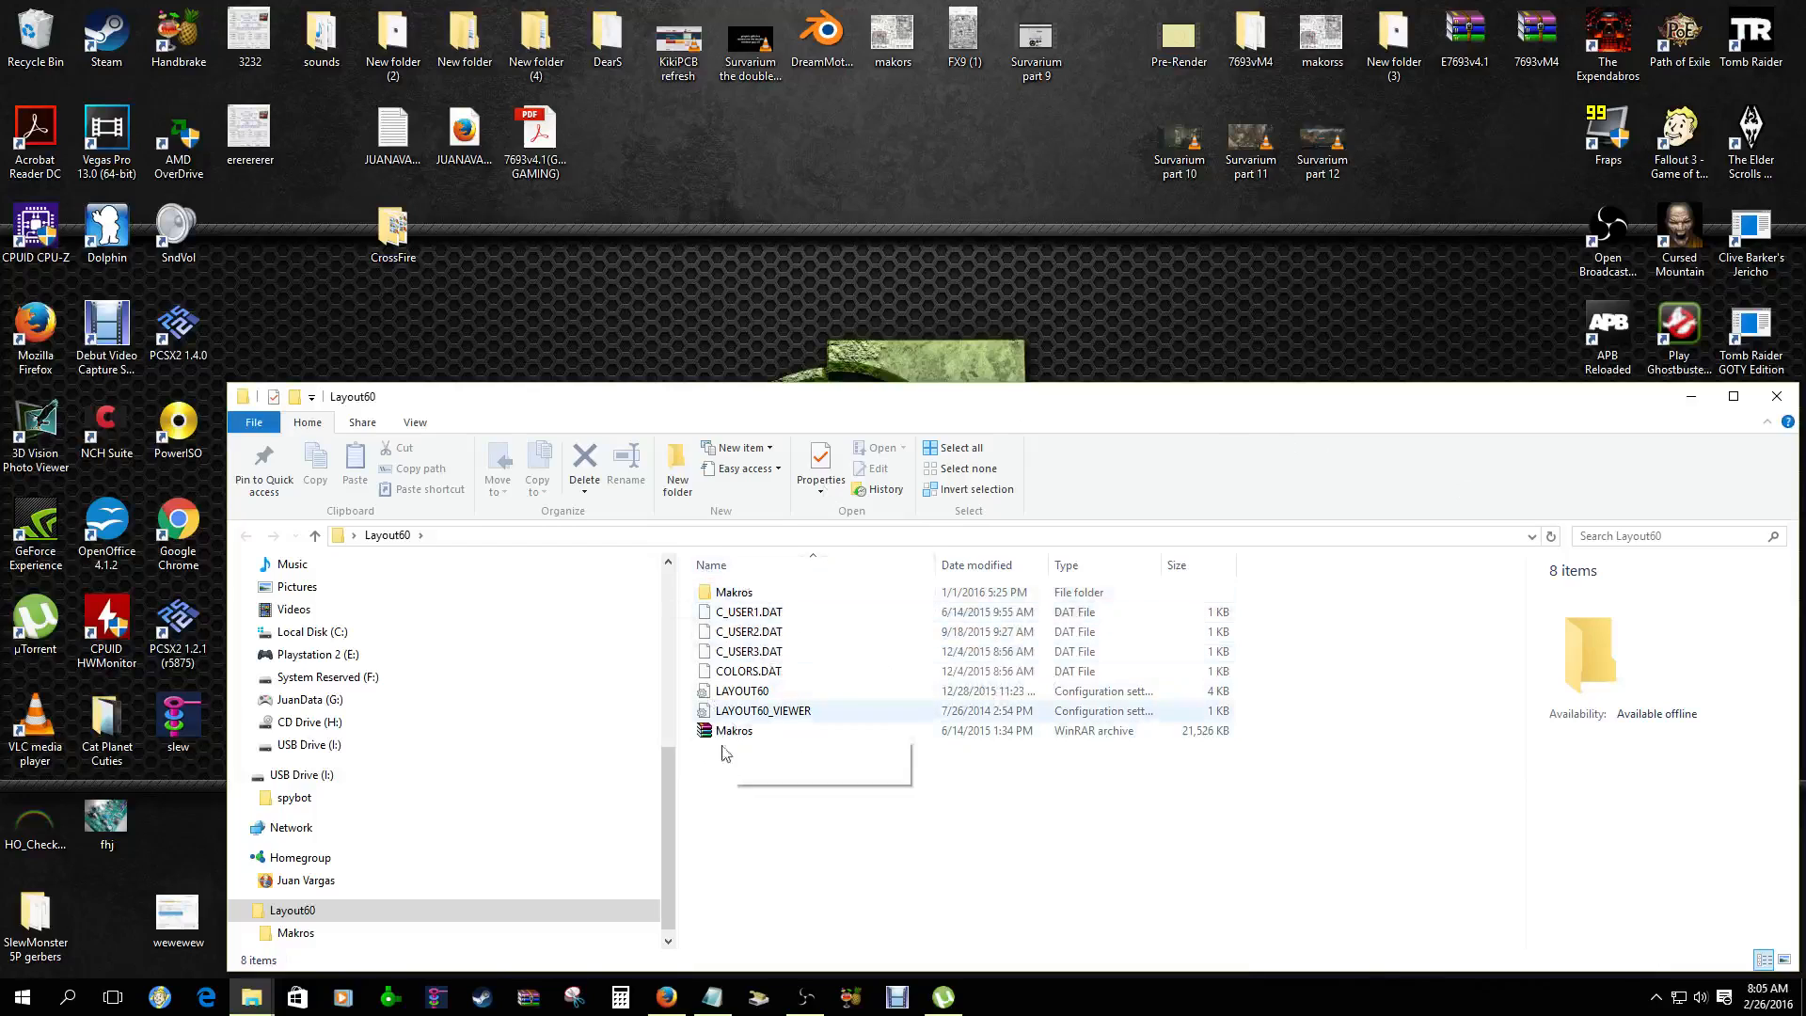
{"action": "double_click", "coordinate": [743, 593]}
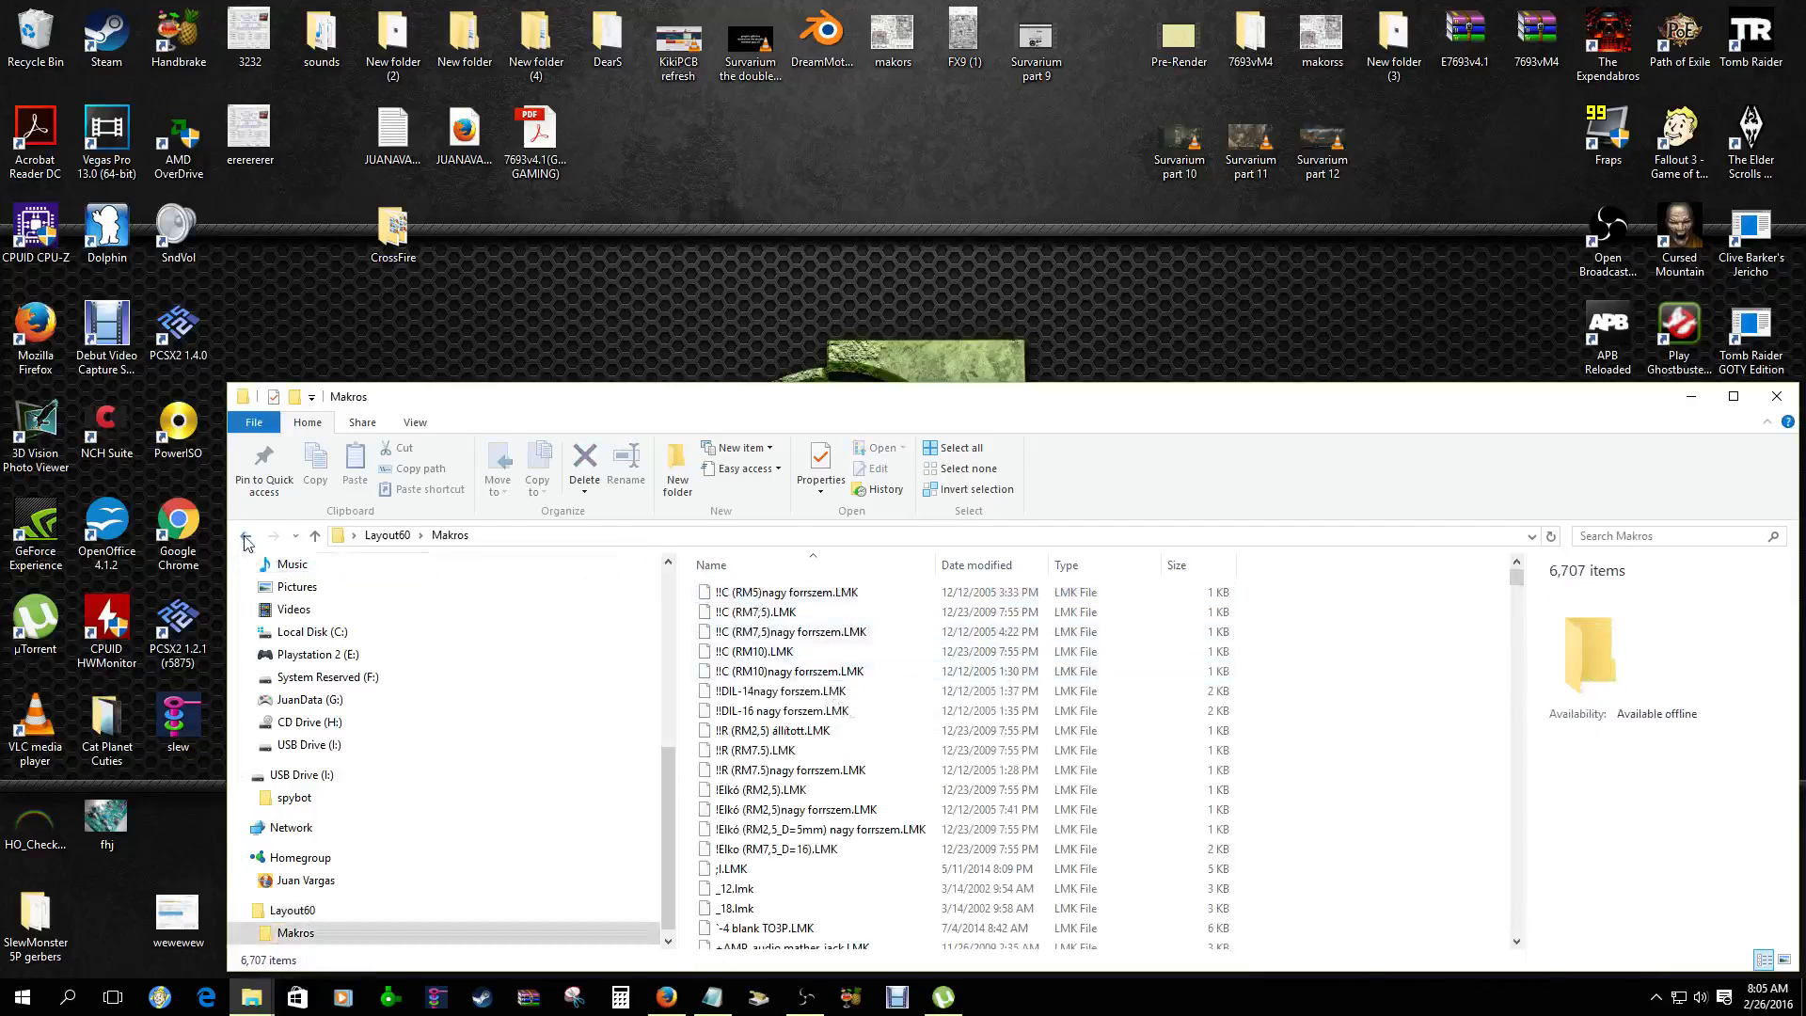
{"action": "left_click", "coordinate": [246, 534]}
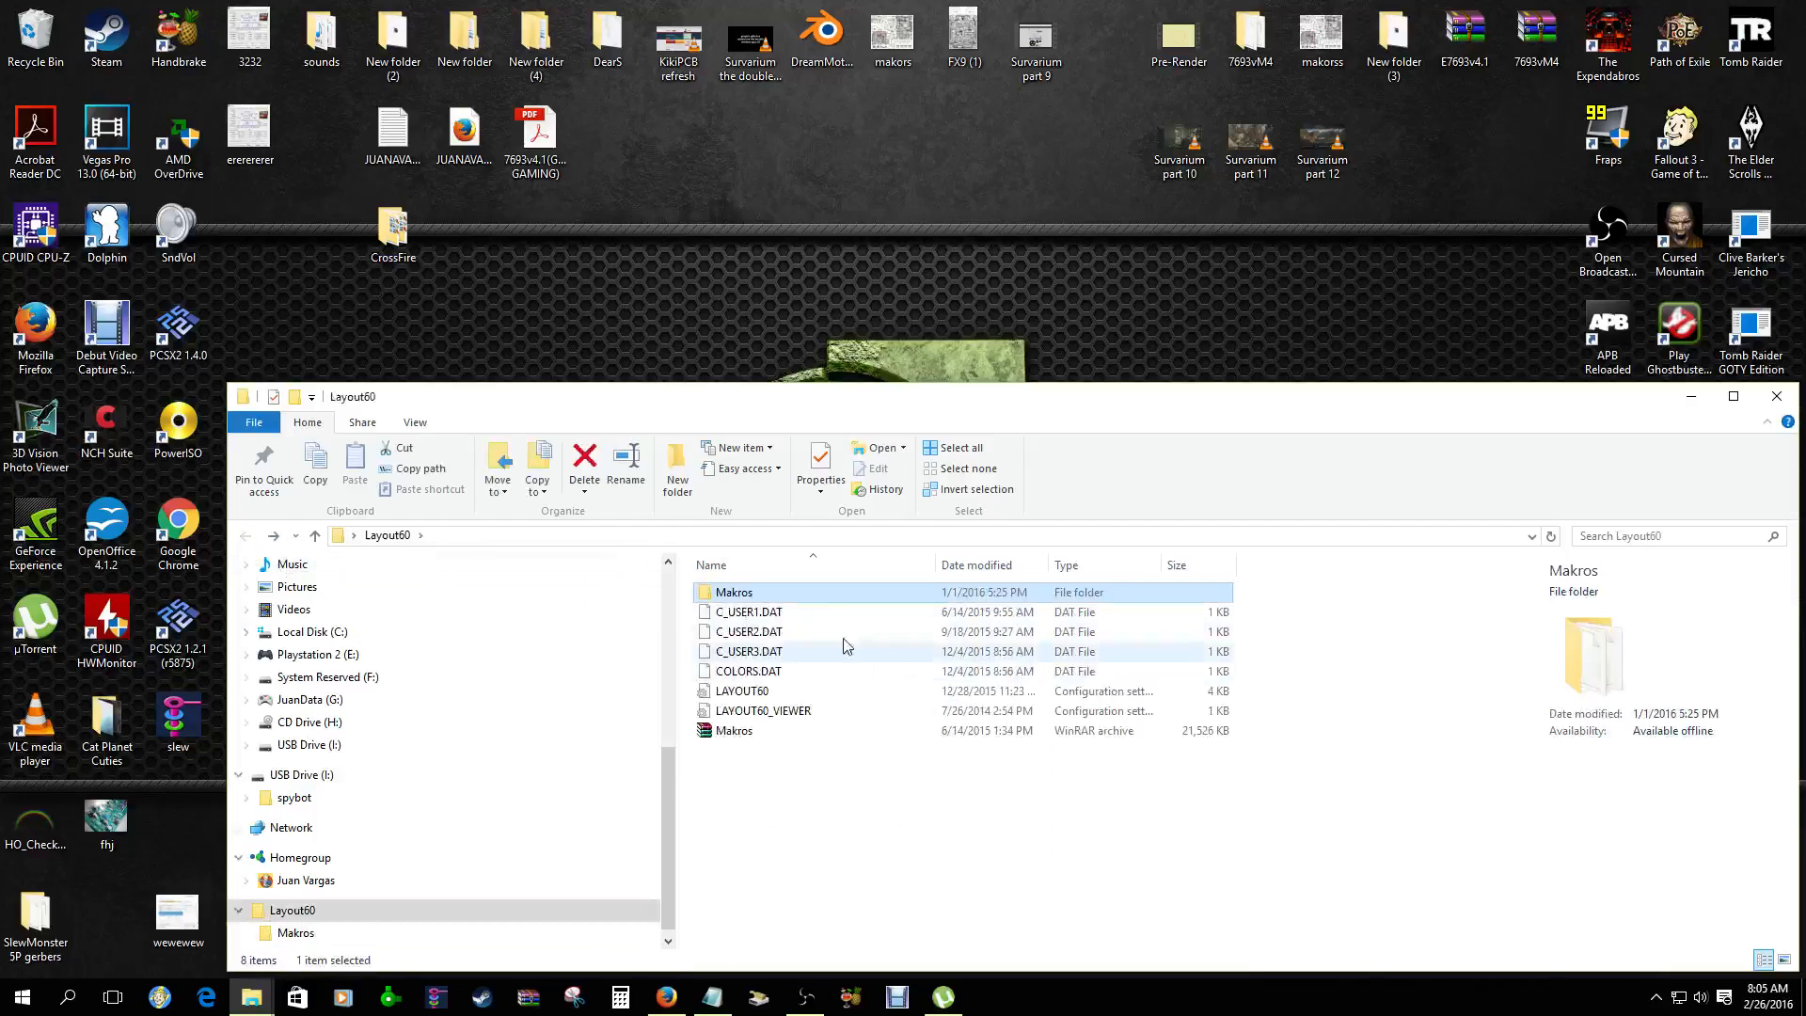
Copy the Makros folder inside Layout60 and minimize the folder window
{"action": "right_click", "coordinate": [783, 600]}
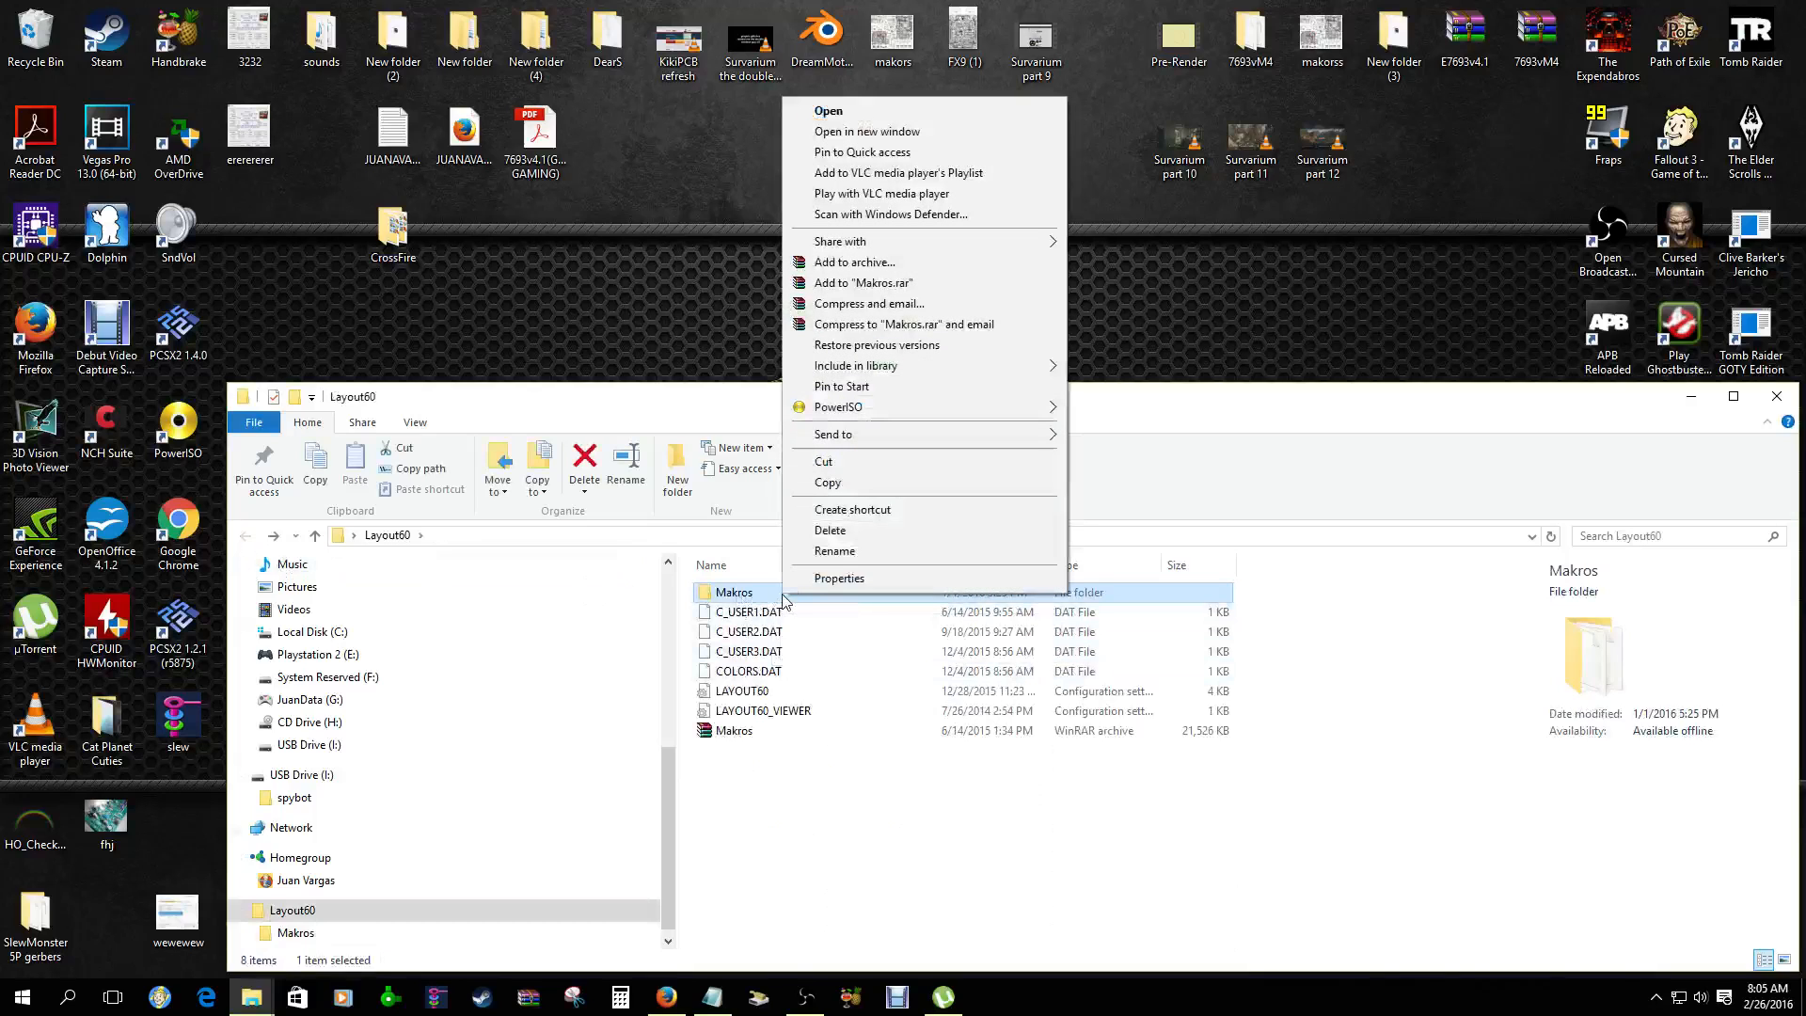
{"action": "left_click", "coordinate": [837, 487]}
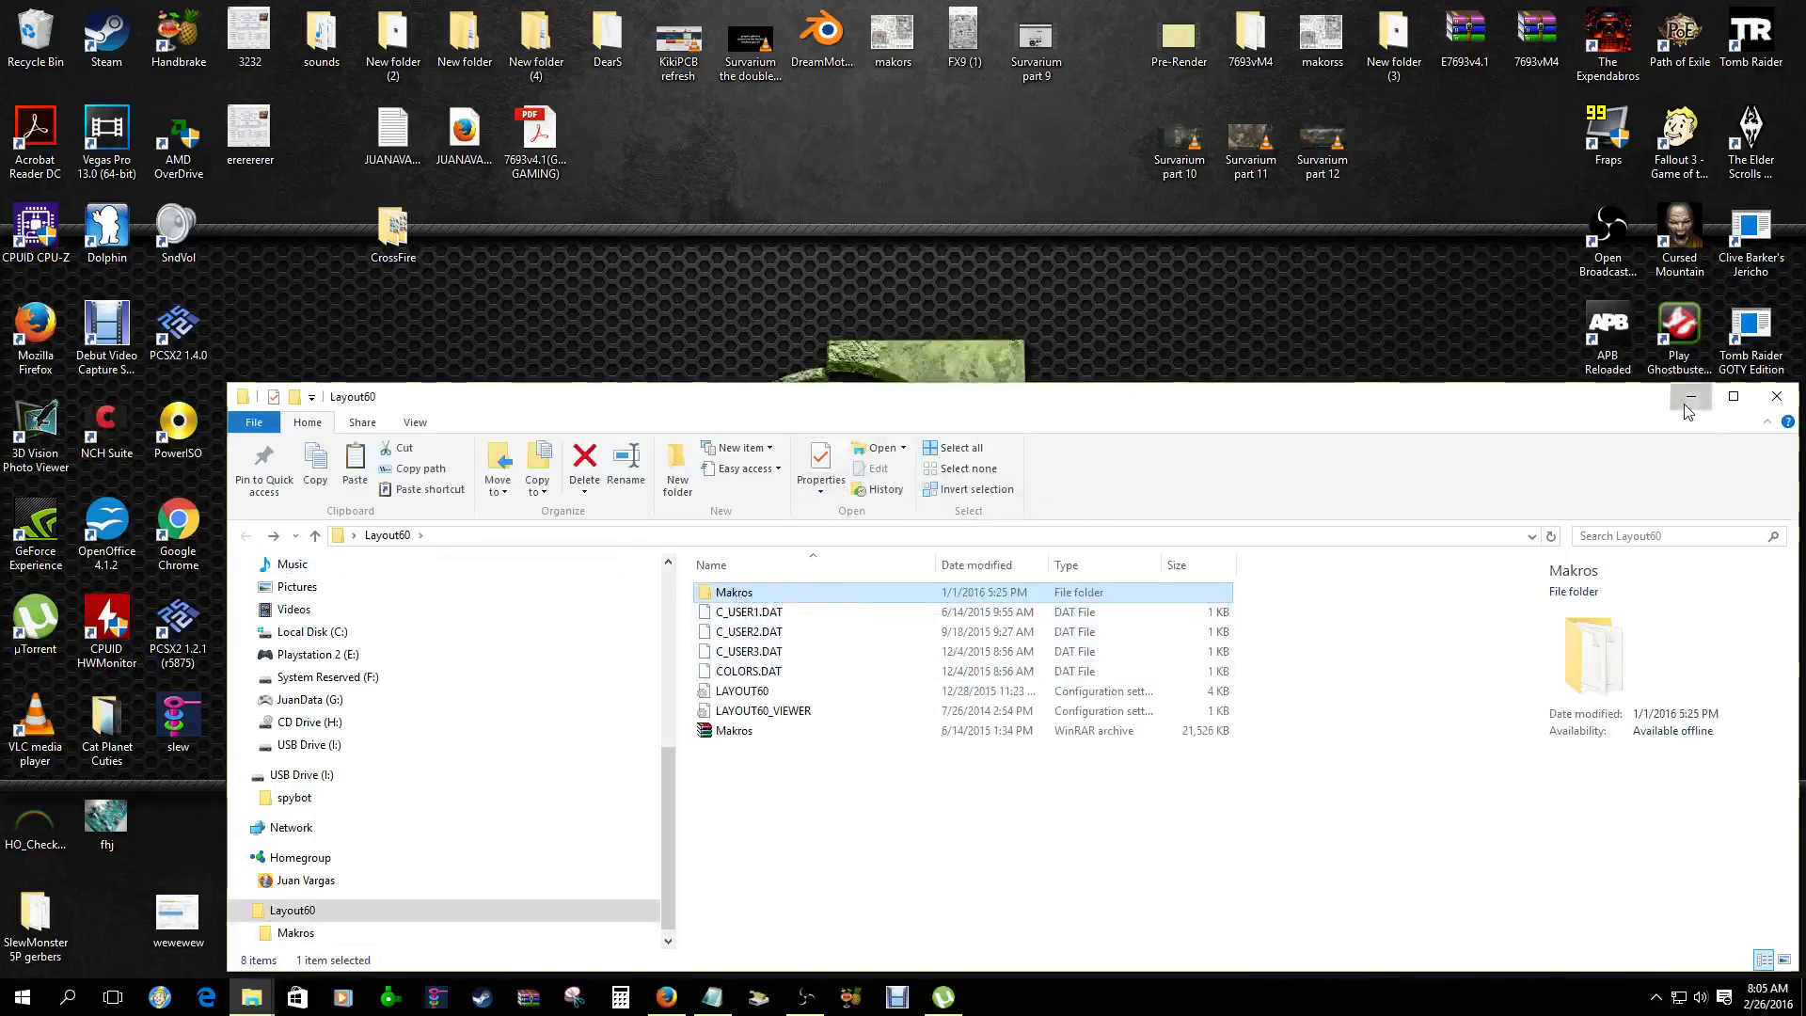
{"action": "left_click", "coordinate": [1691, 396]}
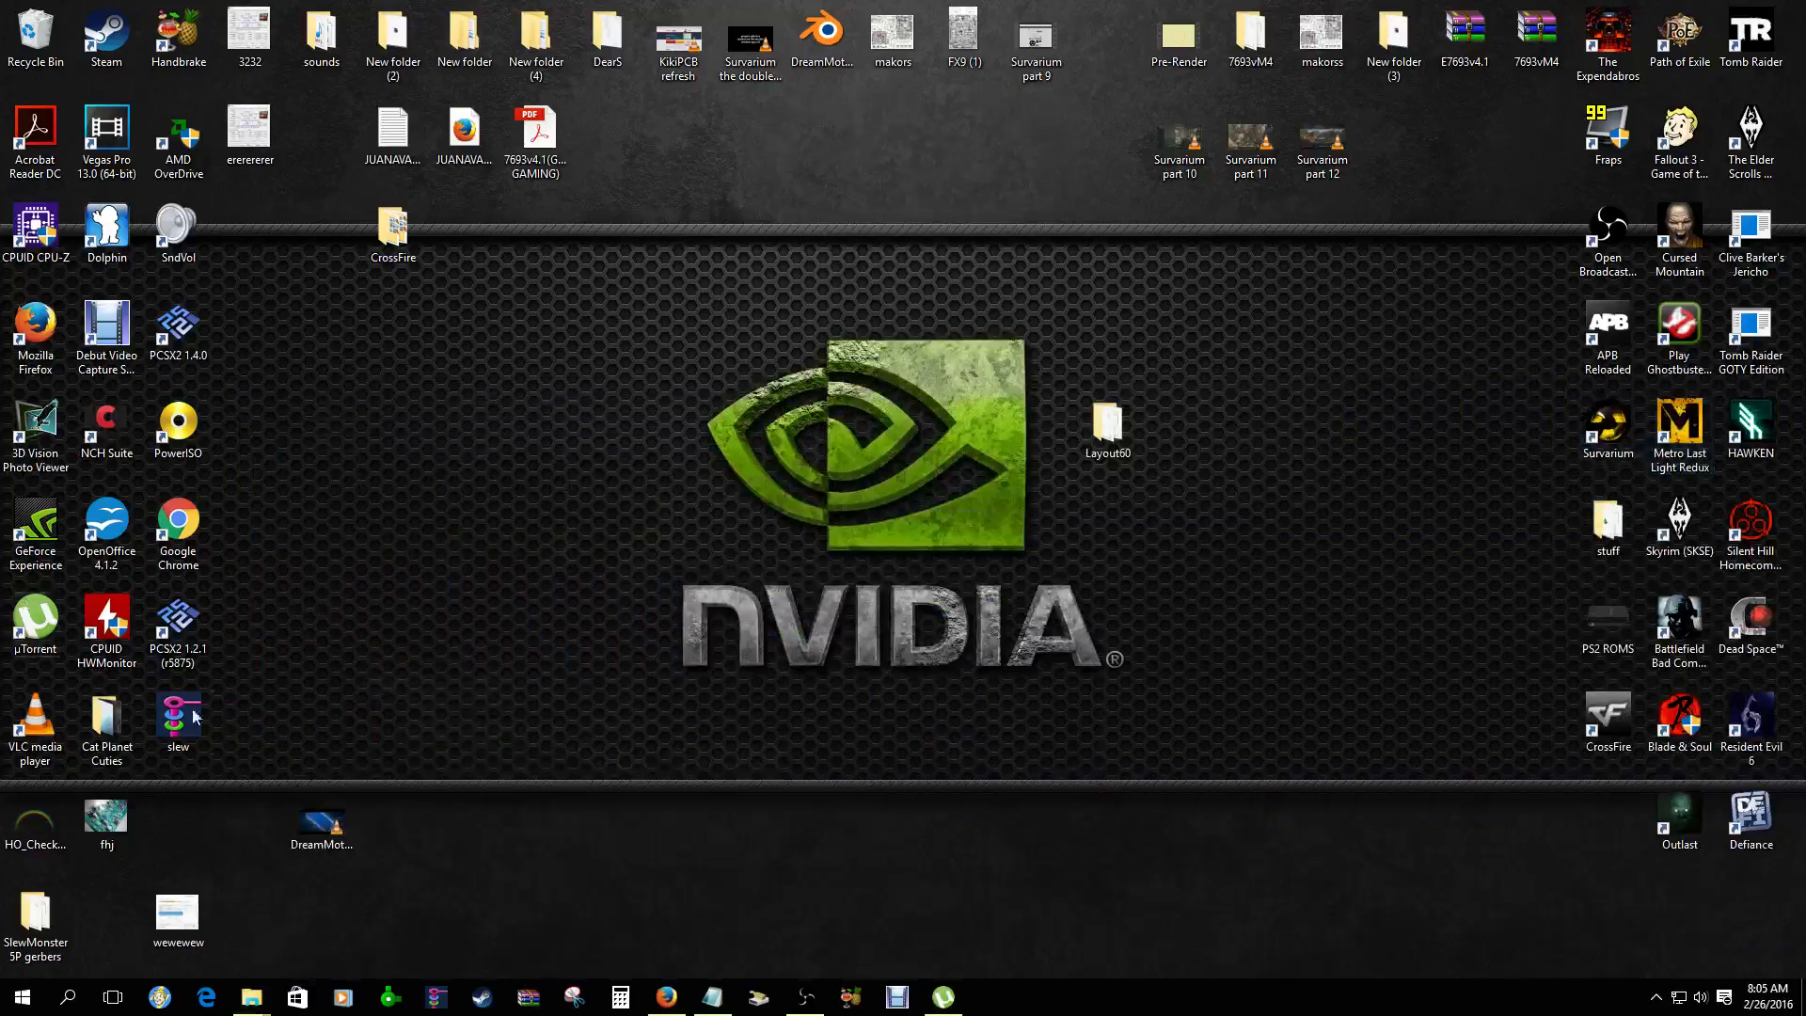
Open a new File Explorer window, move it higher on the desktop, and browse to Local Disk (C:)
{"action": "left_click", "coordinate": [25, 1000]}
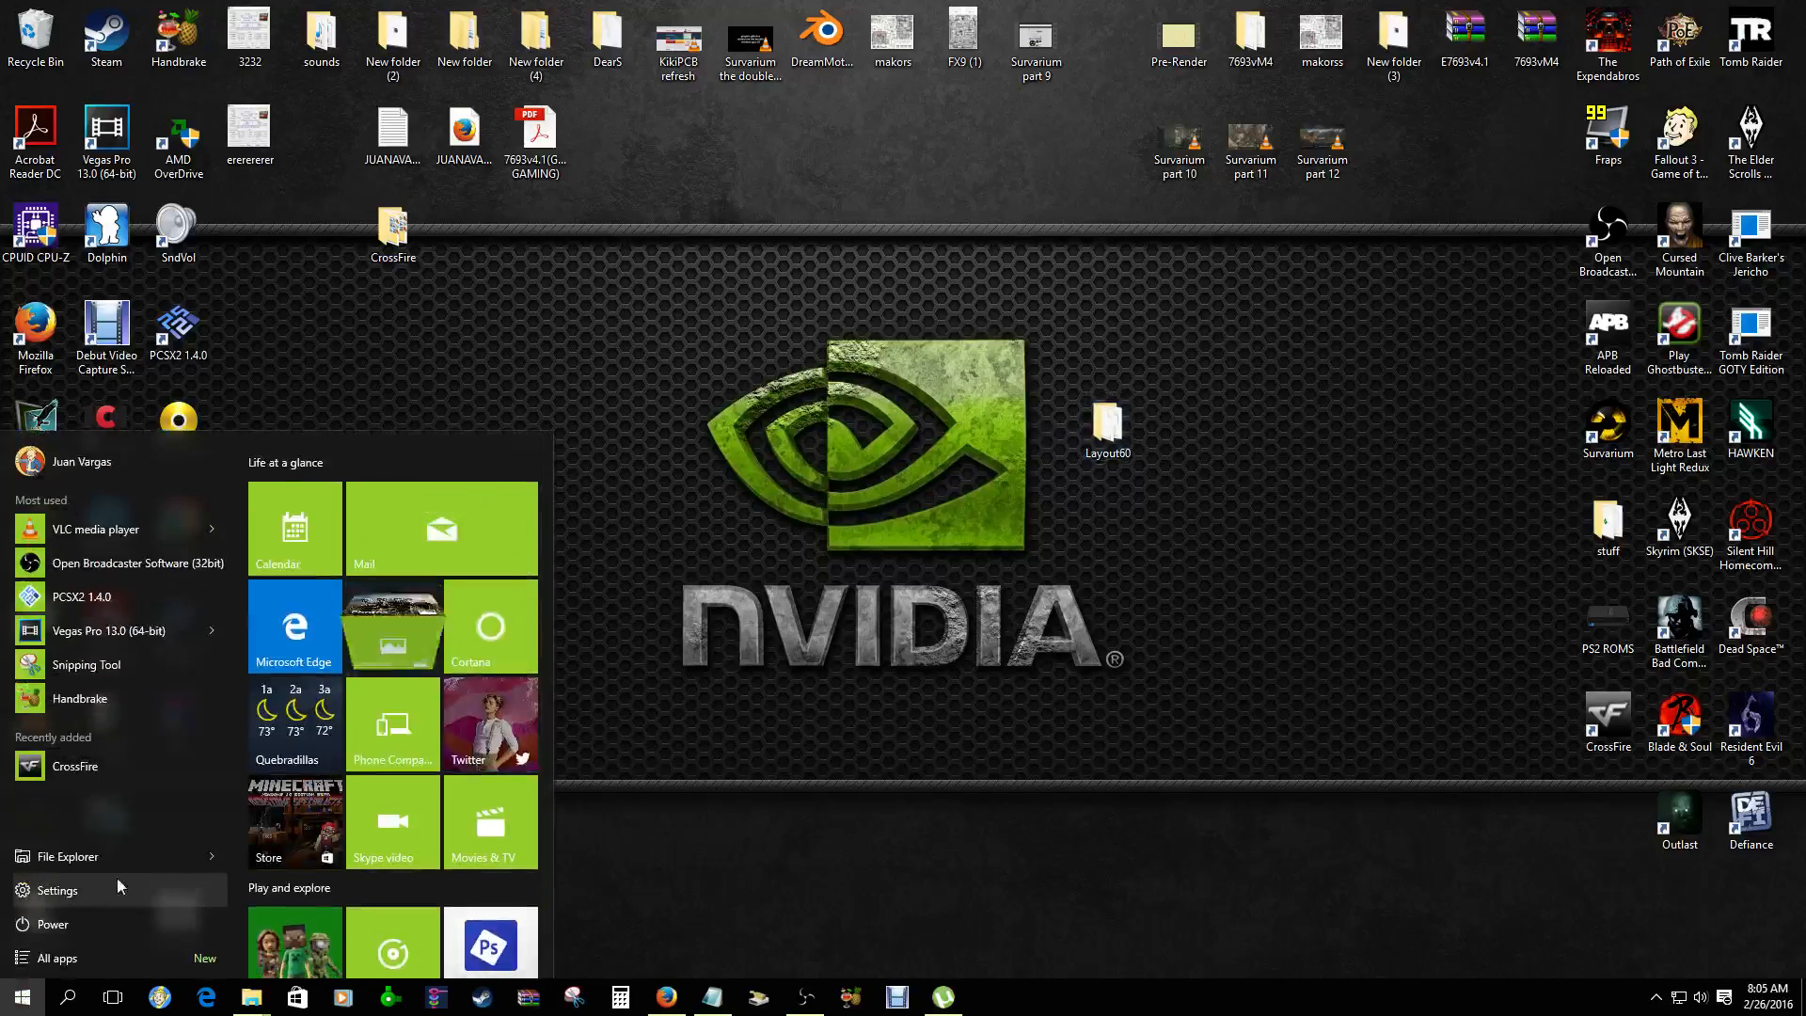
{"action": "left_click", "coordinate": [110, 854]}
{"action": "left_click_drag", "start_coordinate": [1180, 420], "coordinate": [1111, 212]}
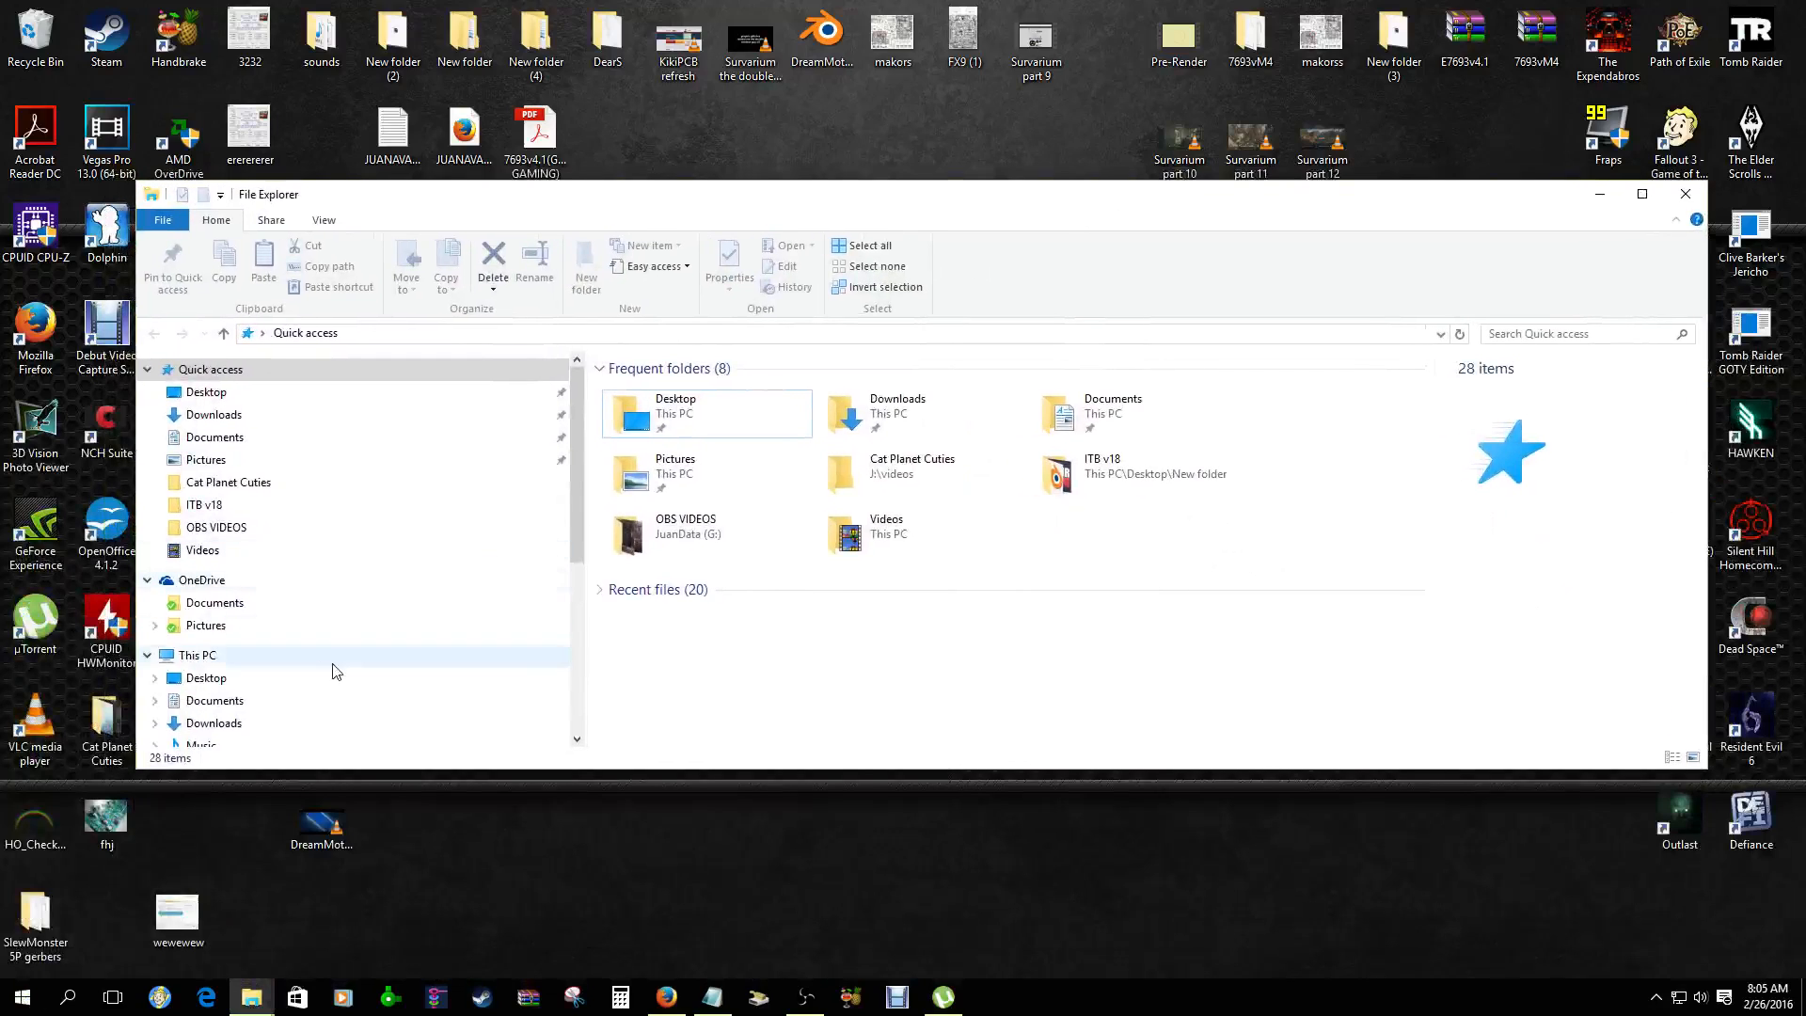
{"action": "left_click", "coordinate": [260, 666]}
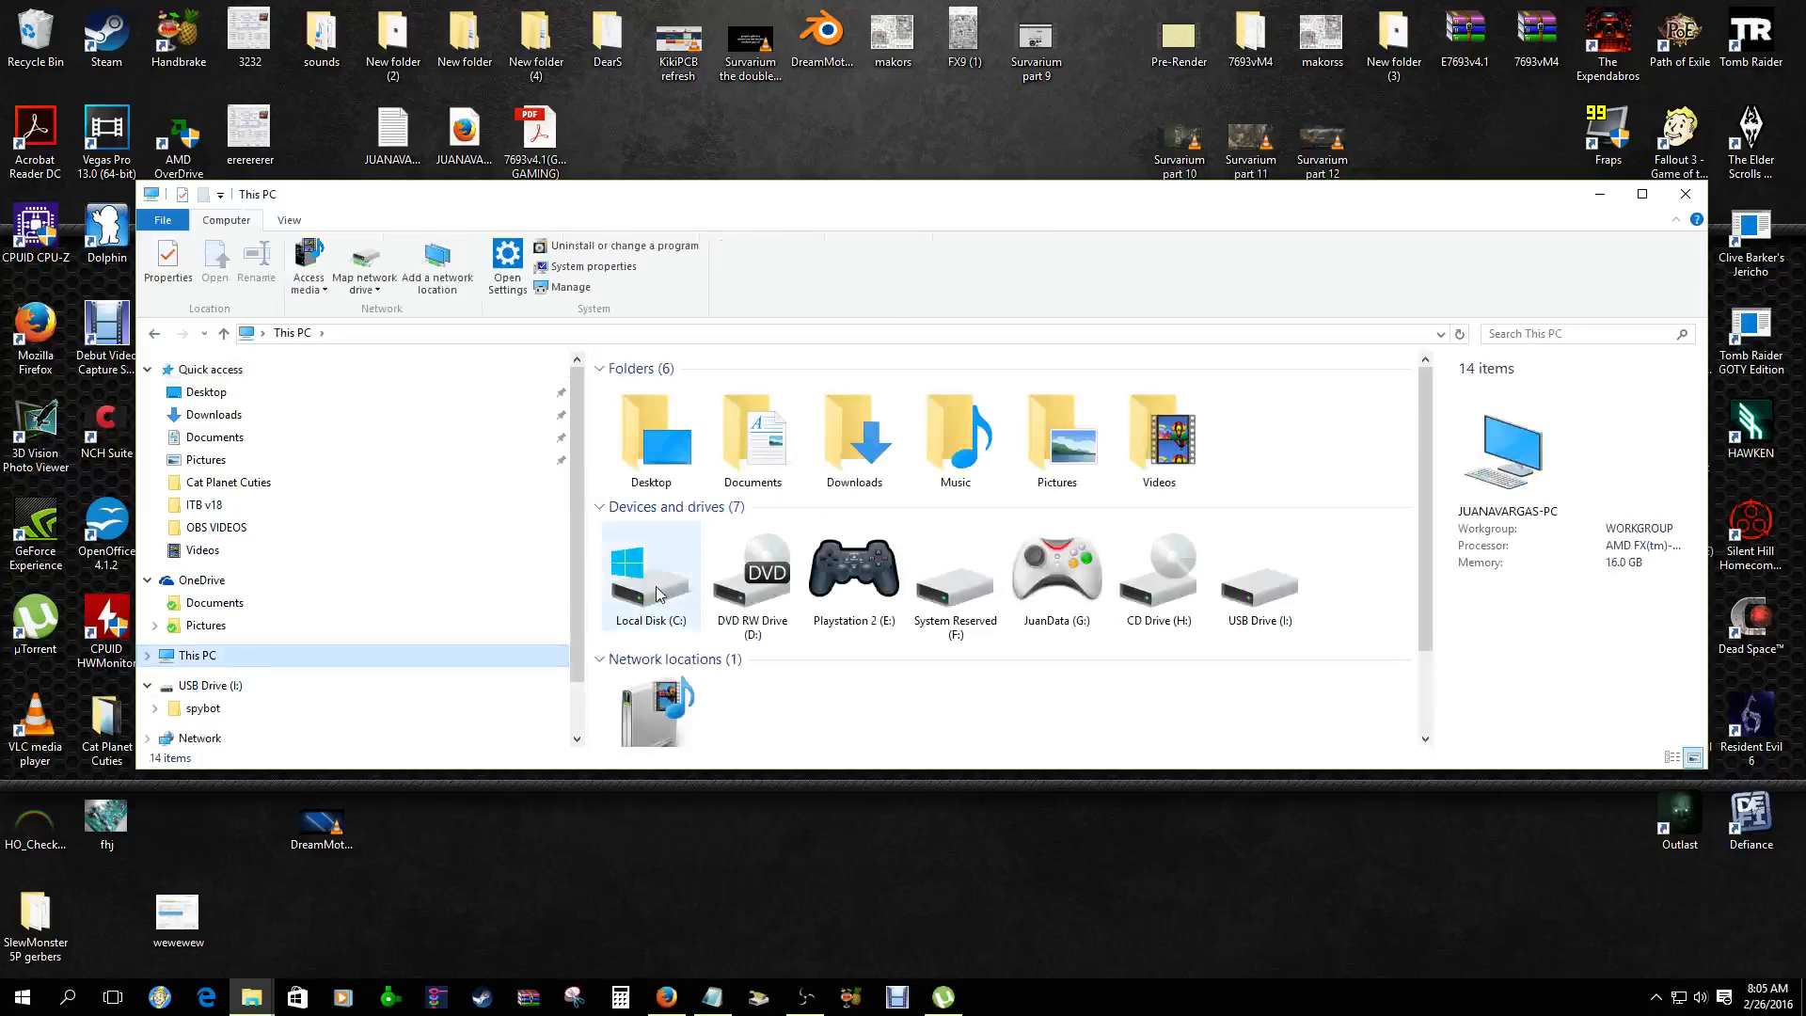
{"action": "double_click", "coordinate": [655, 593]}
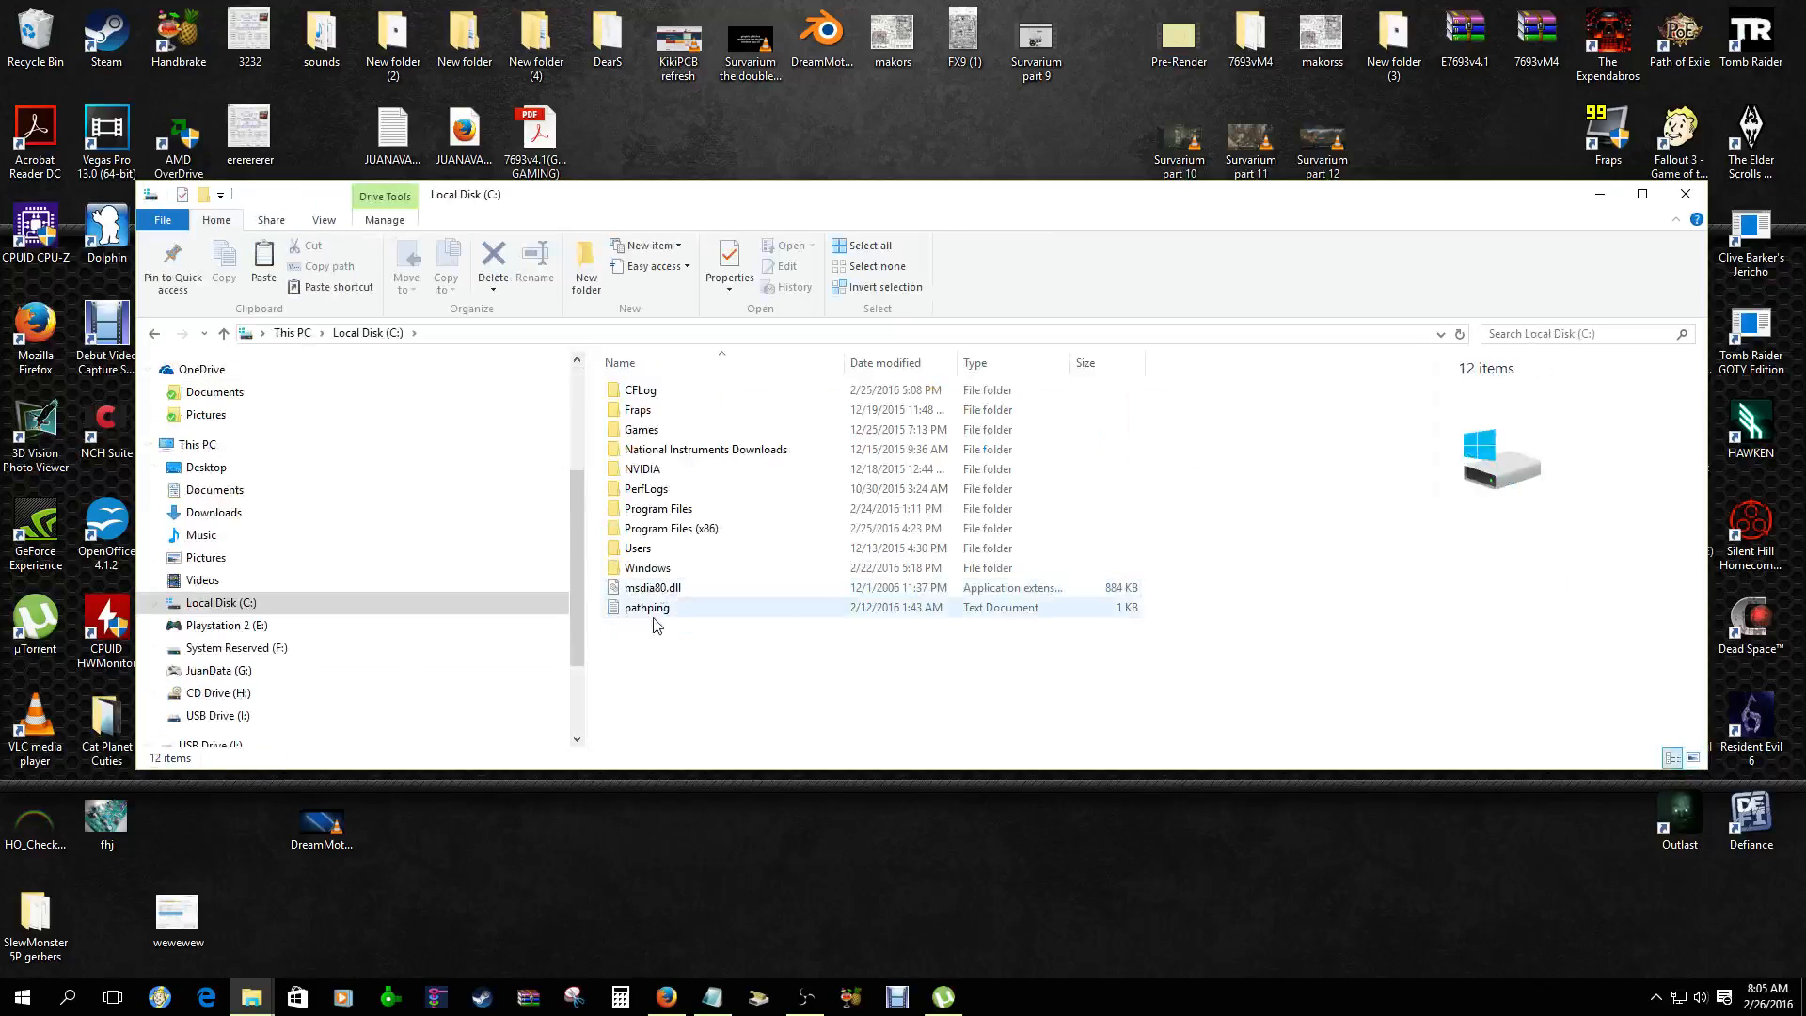
Browse to Users > Public > Public Documents > Layout60, look inside its Makros subfolder and return to Layout60
{"action": "double_click", "coordinate": [660, 553]}
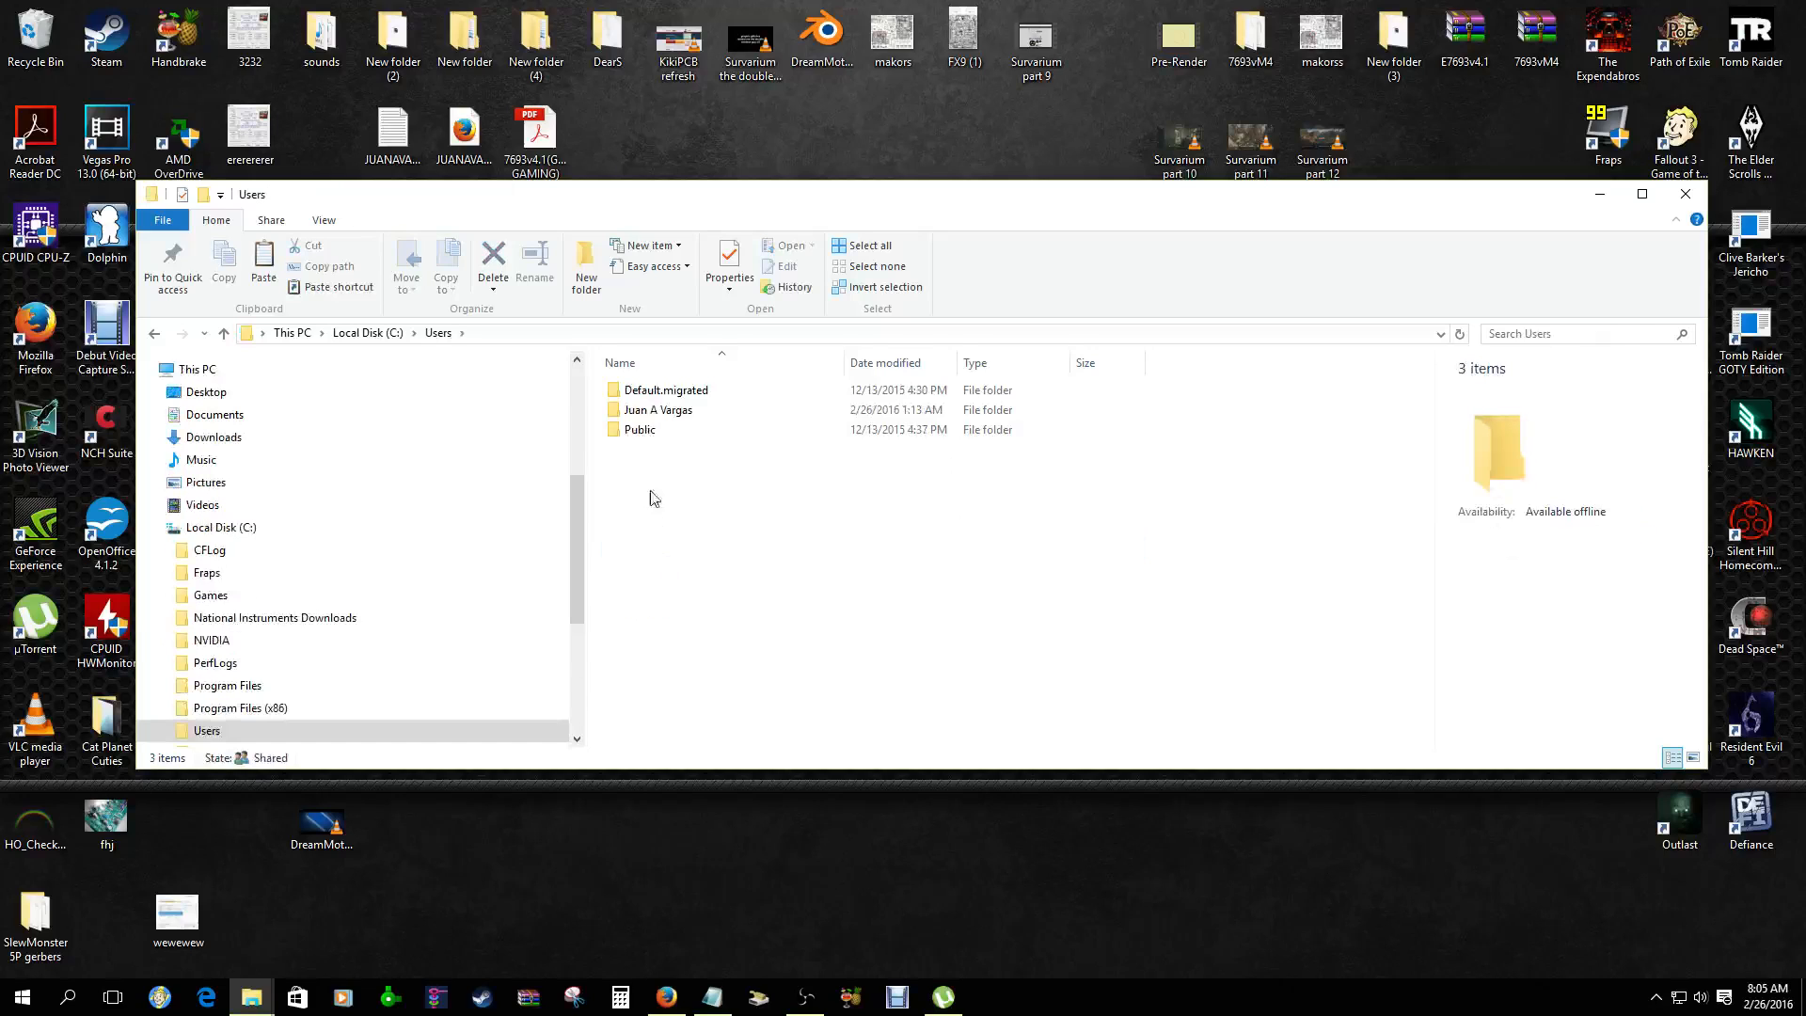
{"action": "double_click", "coordinate": [652, 435]}
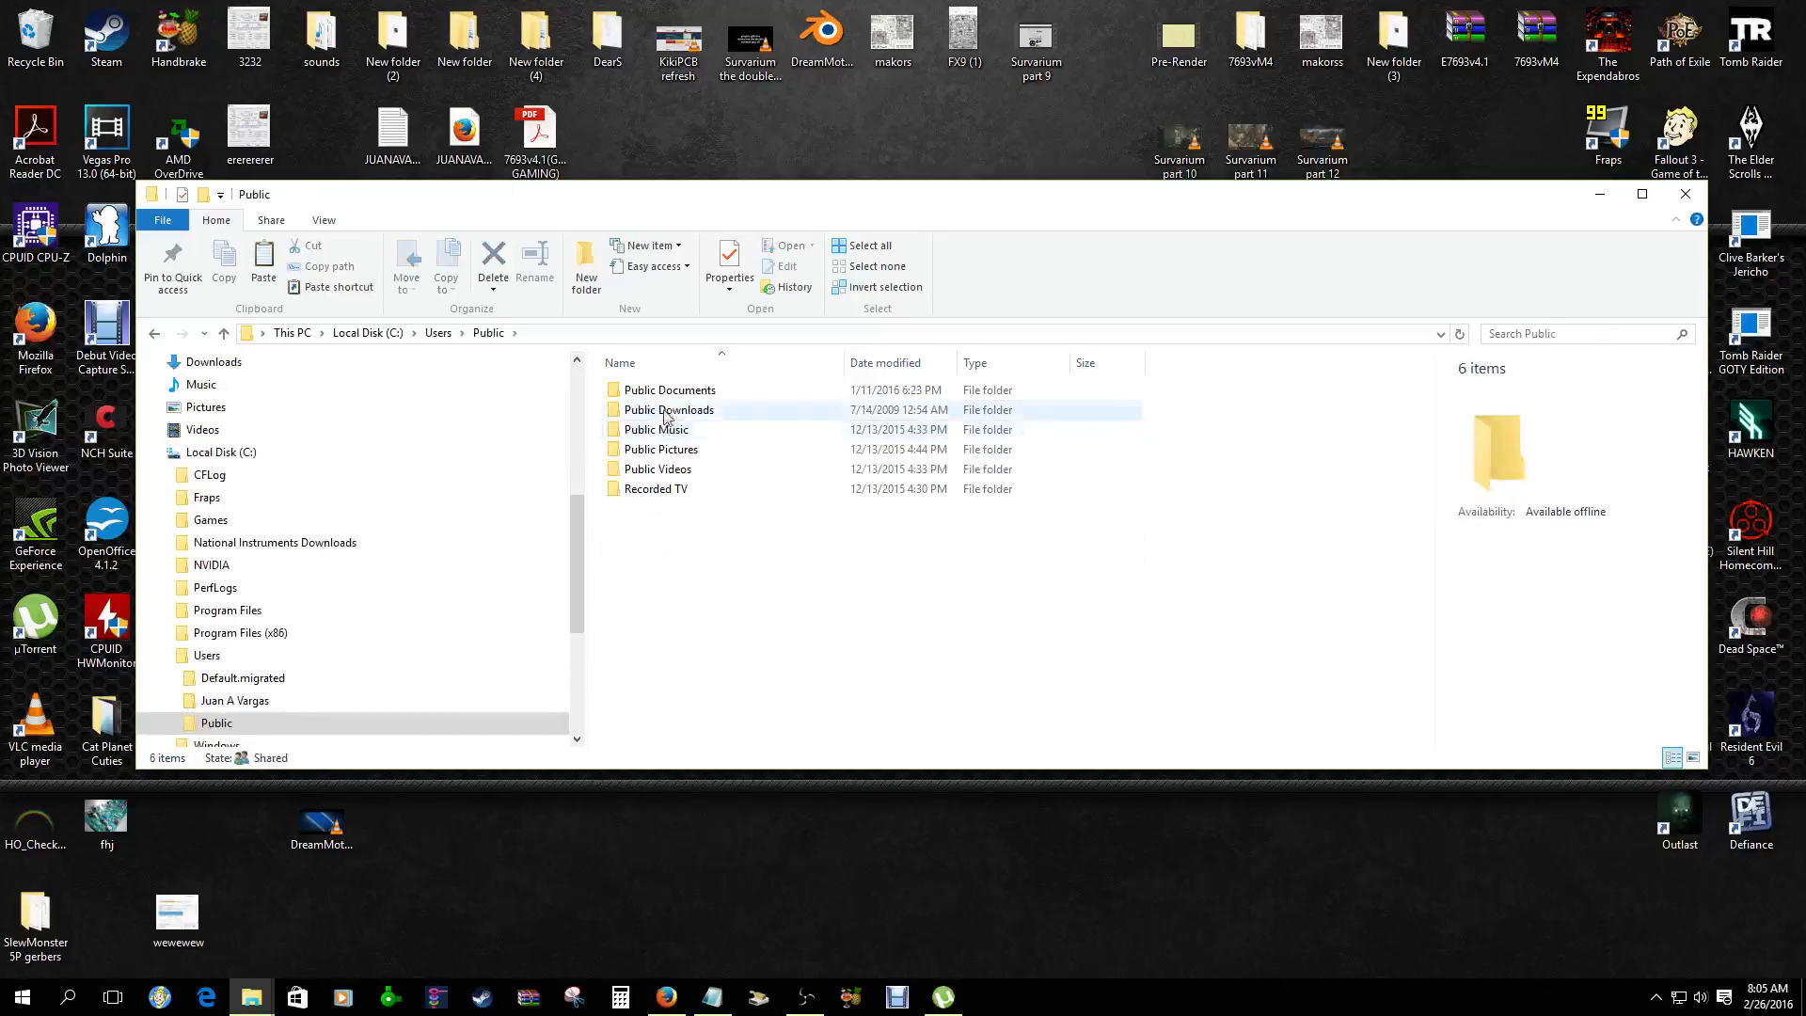
{"action": "left_click", "coordinate": [670, 396]}
{"action": "double_click", "coordinate": [670, 392]}
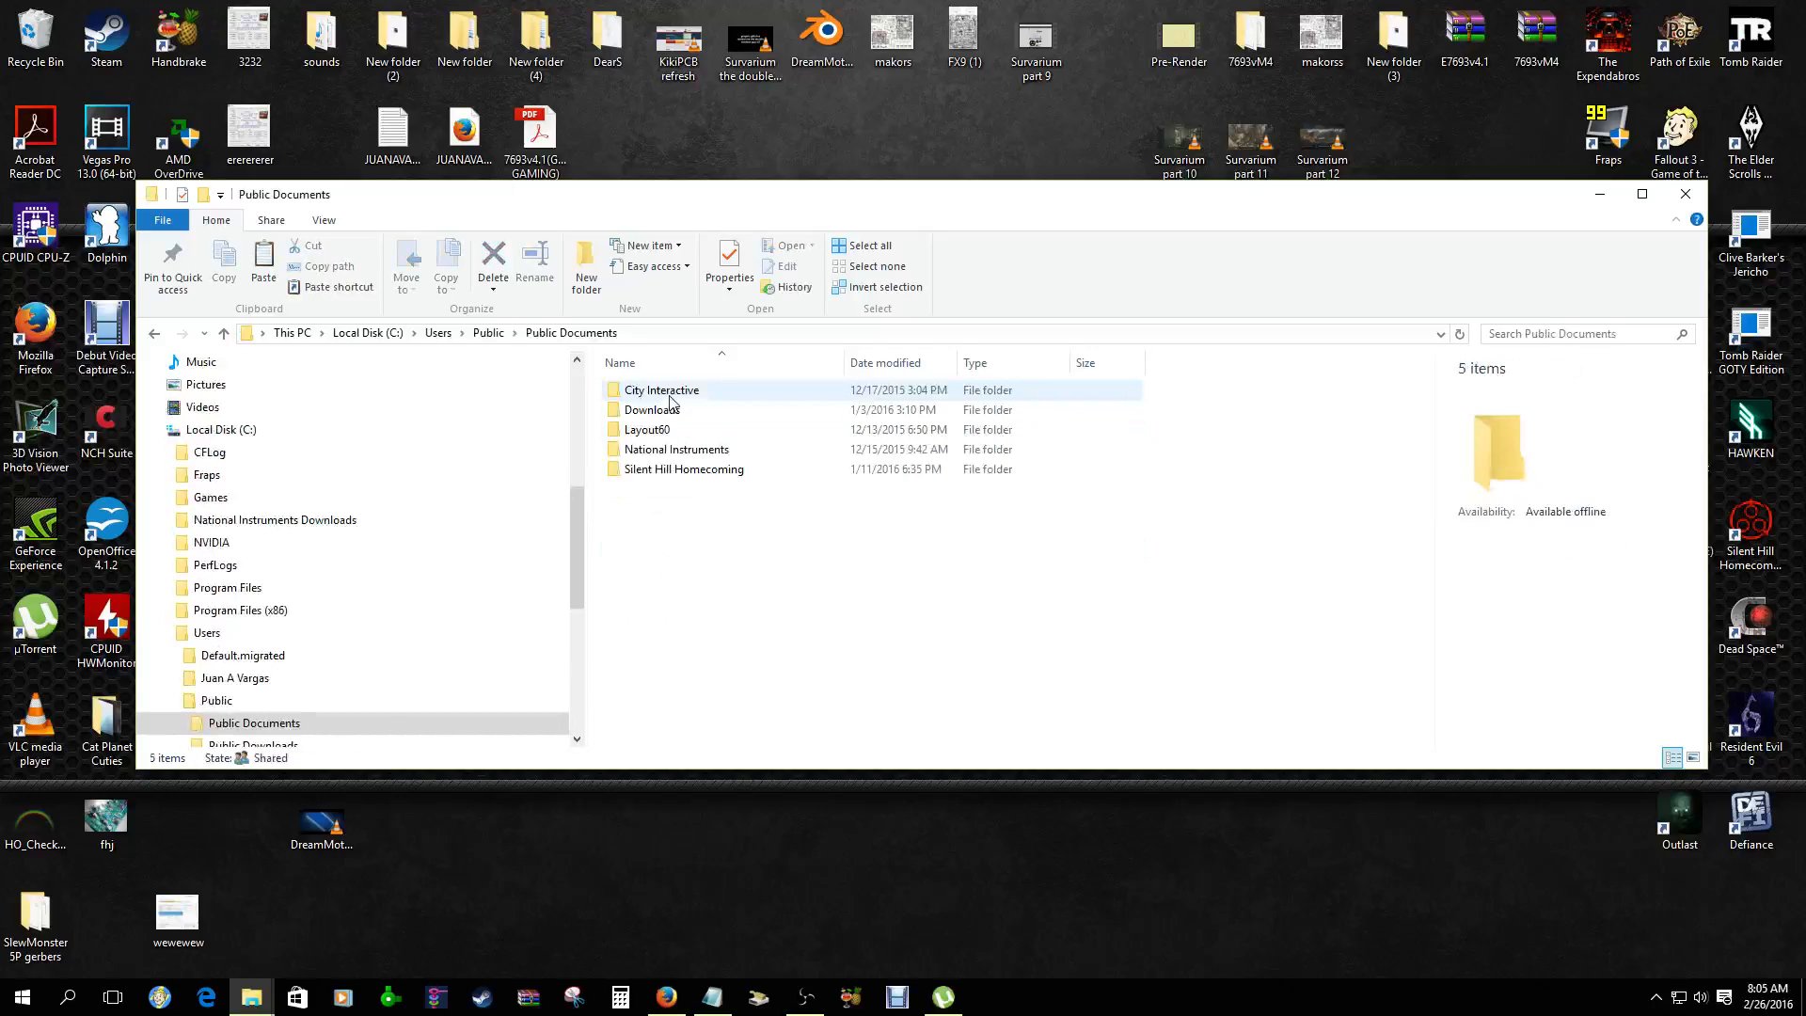
{"action": "left_click", "coordinate": [651, 431]}
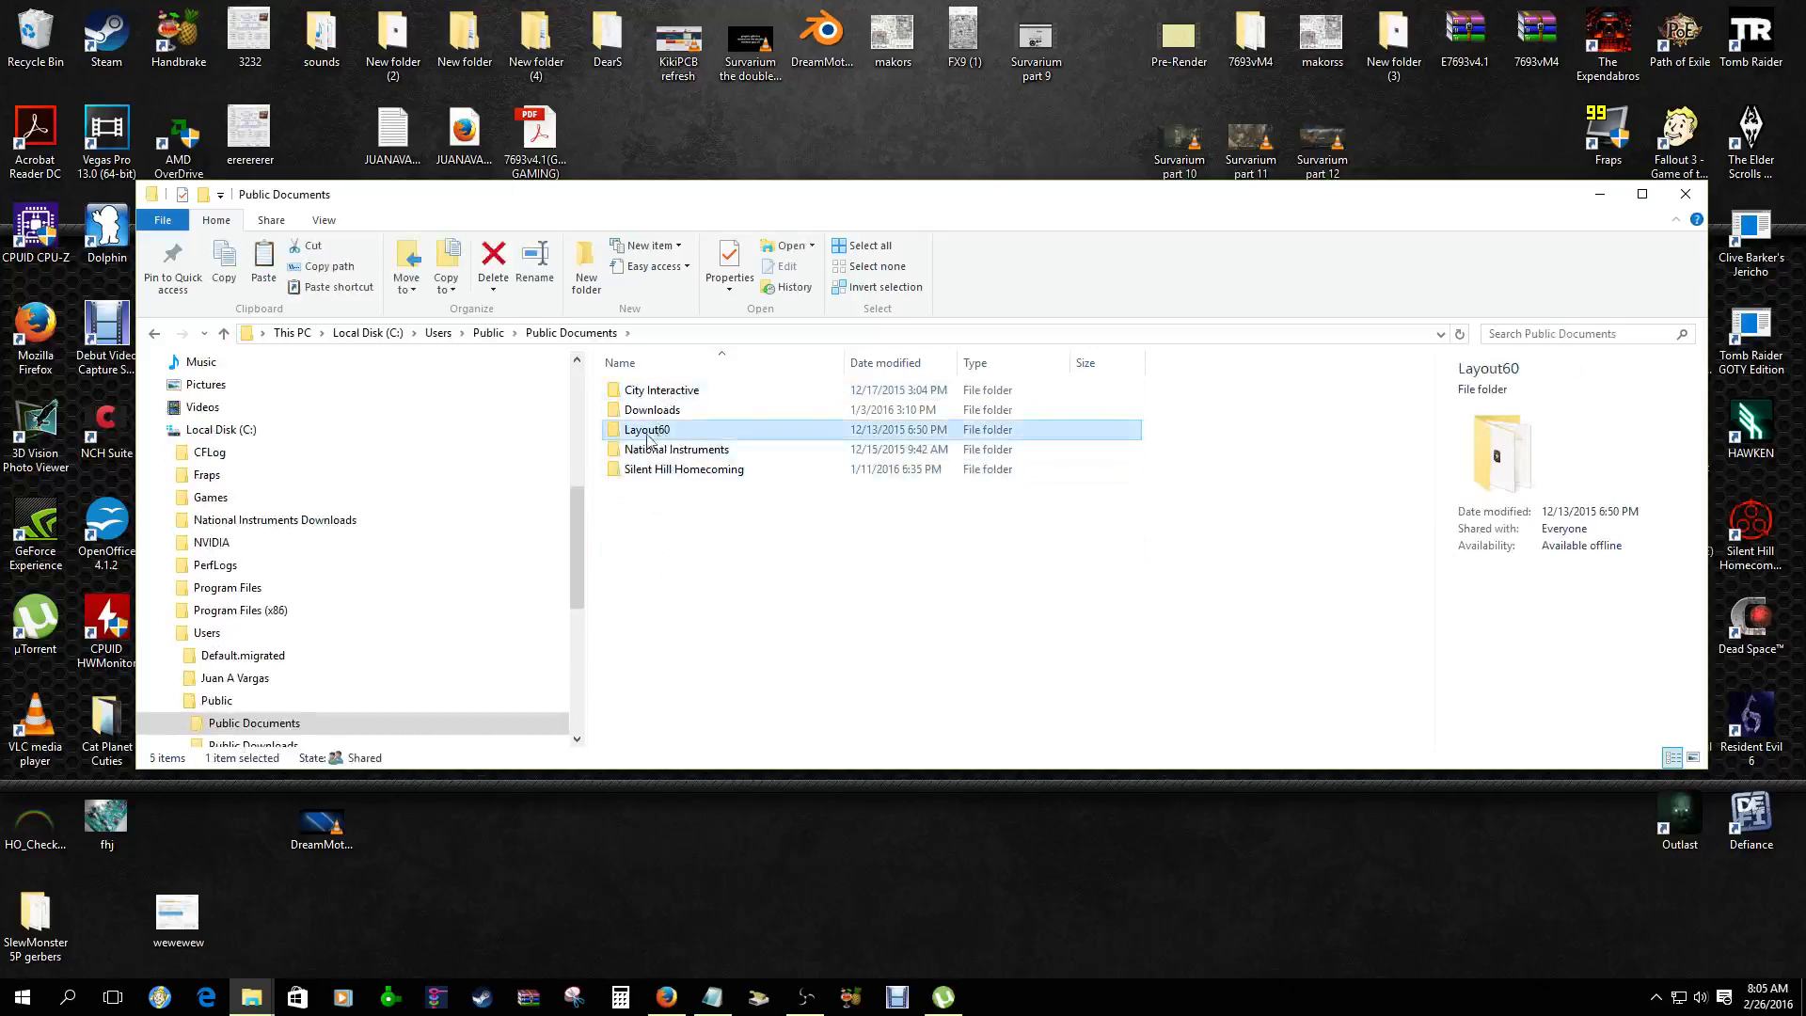
{"action": "double_click", "coordinate": [714, 432]}
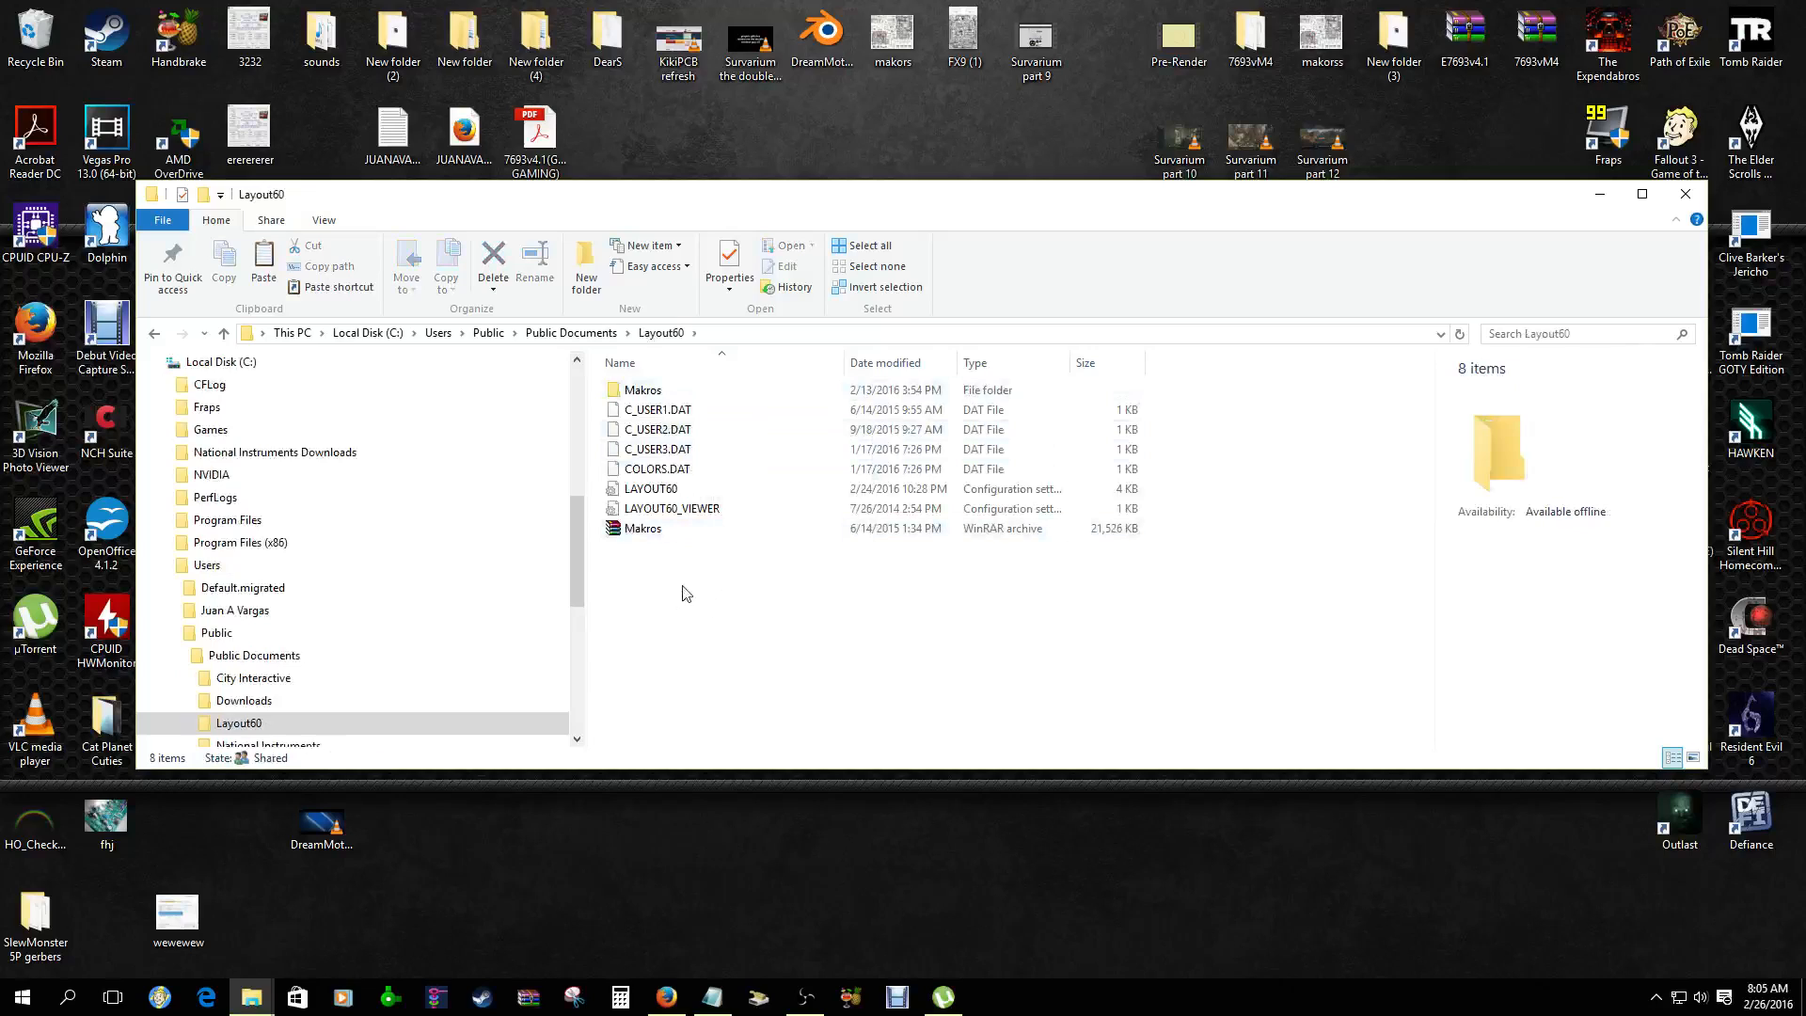
{"action": "double_click", "coordinate": [682, 393]}
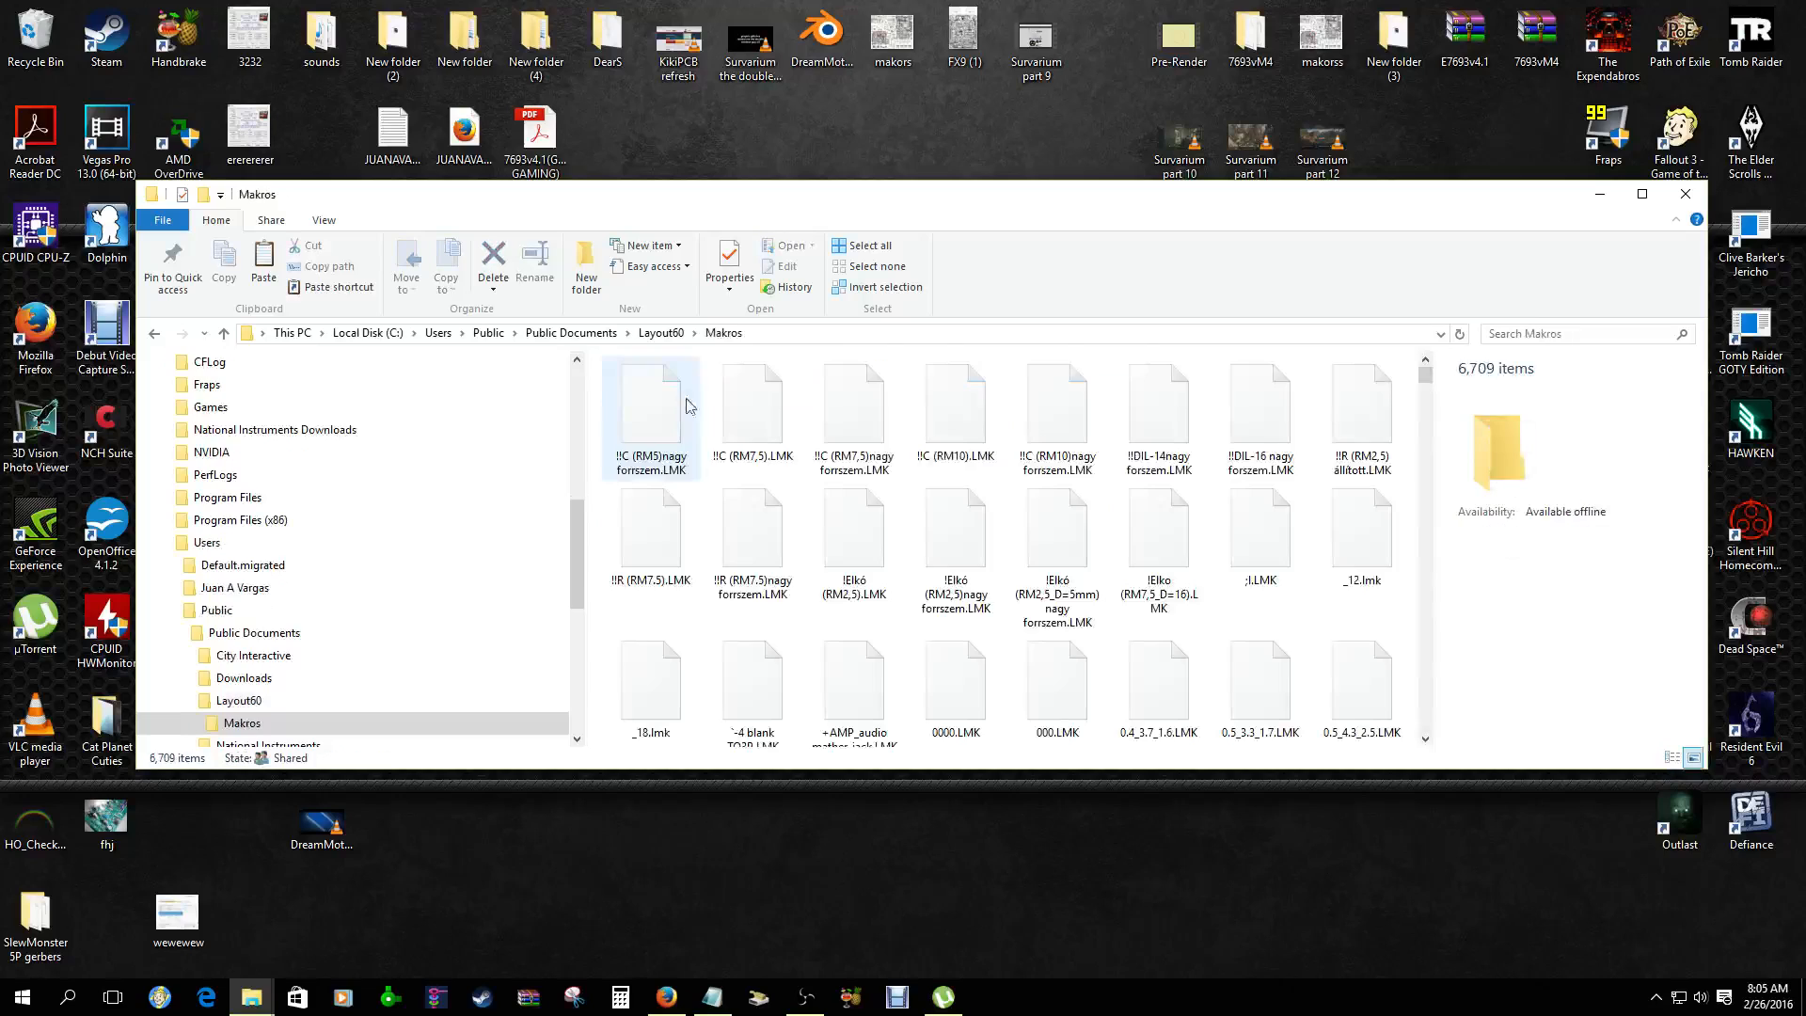
{"action": "left_click", "coordinate": [154, 333]}
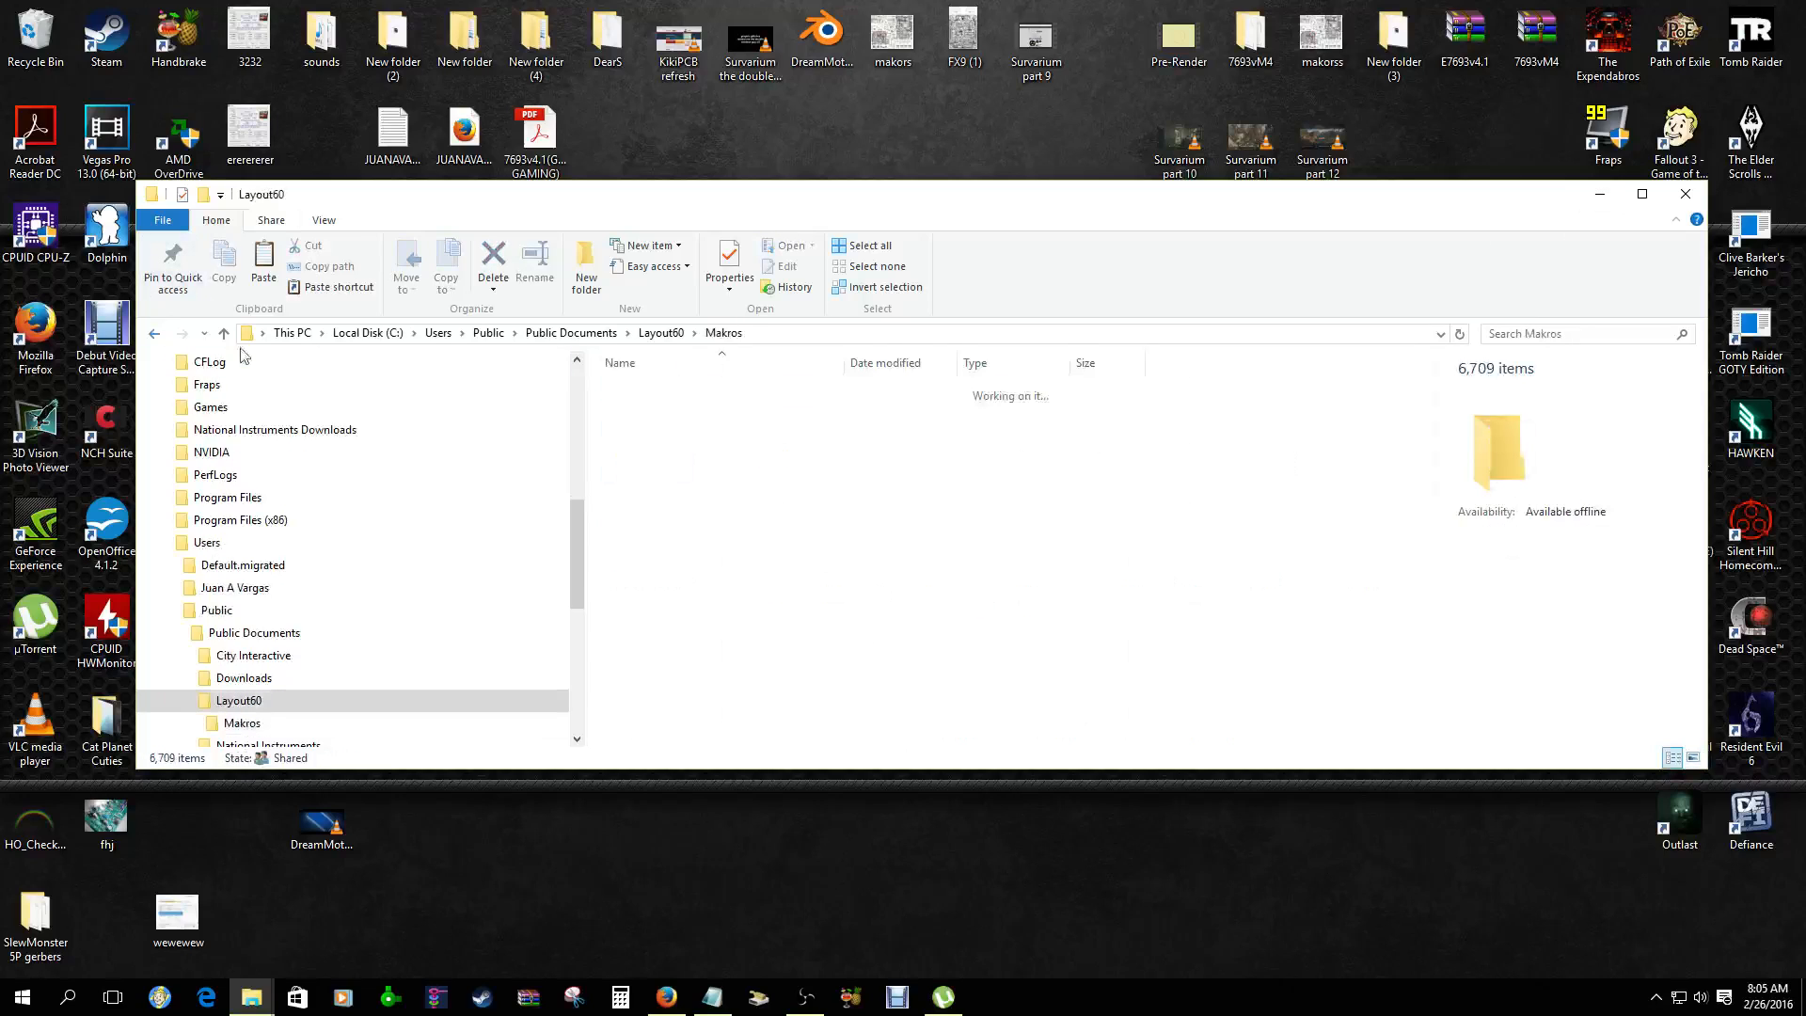
Paste the copied Makros folder into the public Layout60 folder, replacing the files in the destination
{"action": "right_click", "coordinate": [753, 636]}
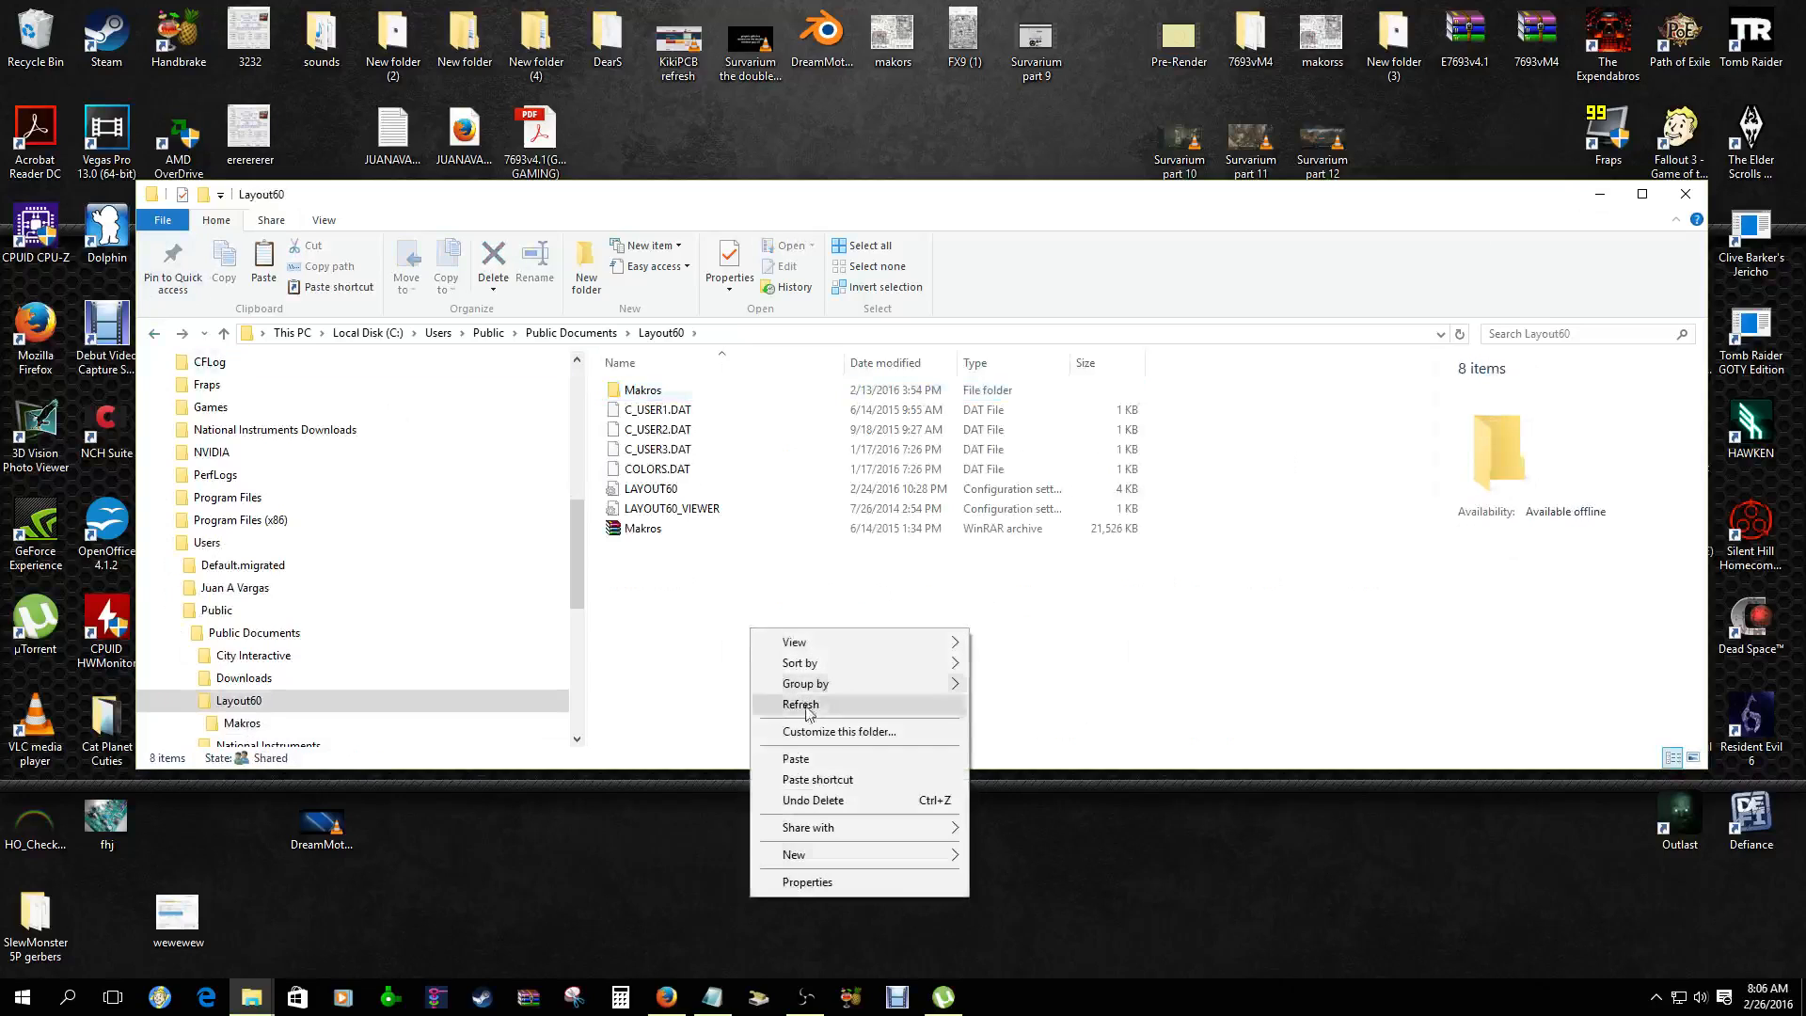
{"action": "left_click", "coordinate": [806, 759]}
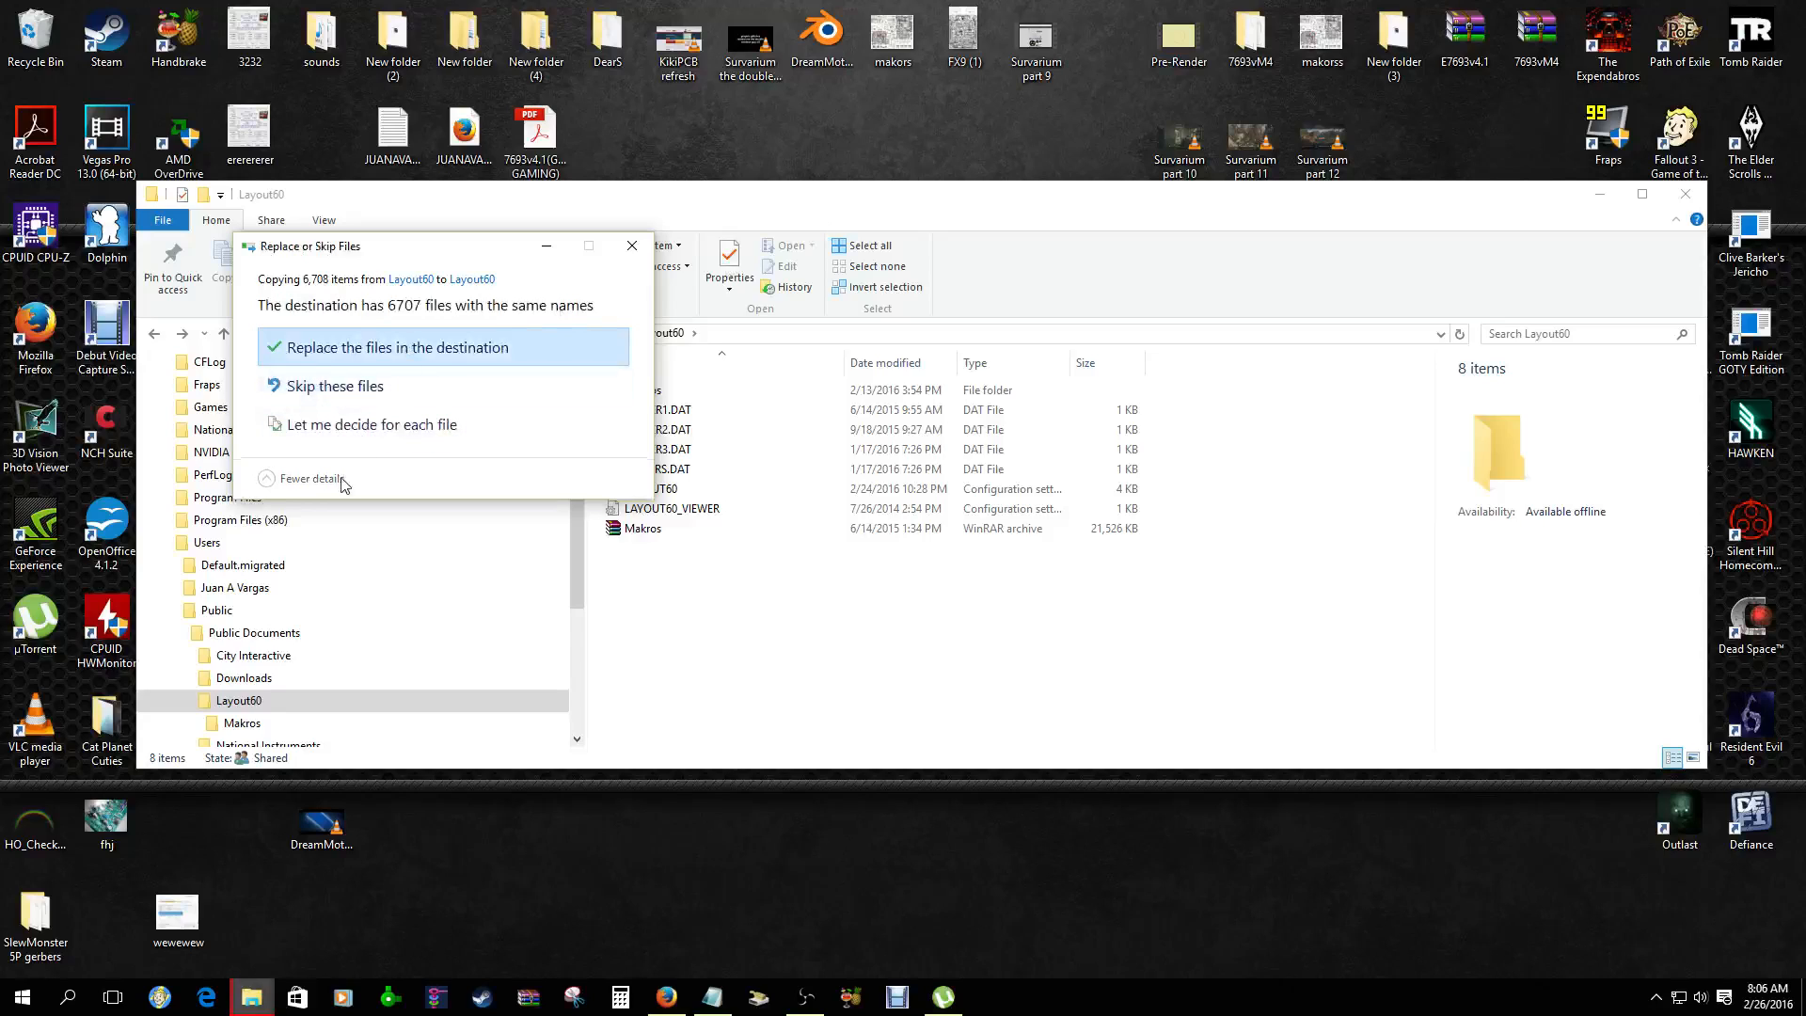
{"action": "left_click", "coordinate": [377, 353]}
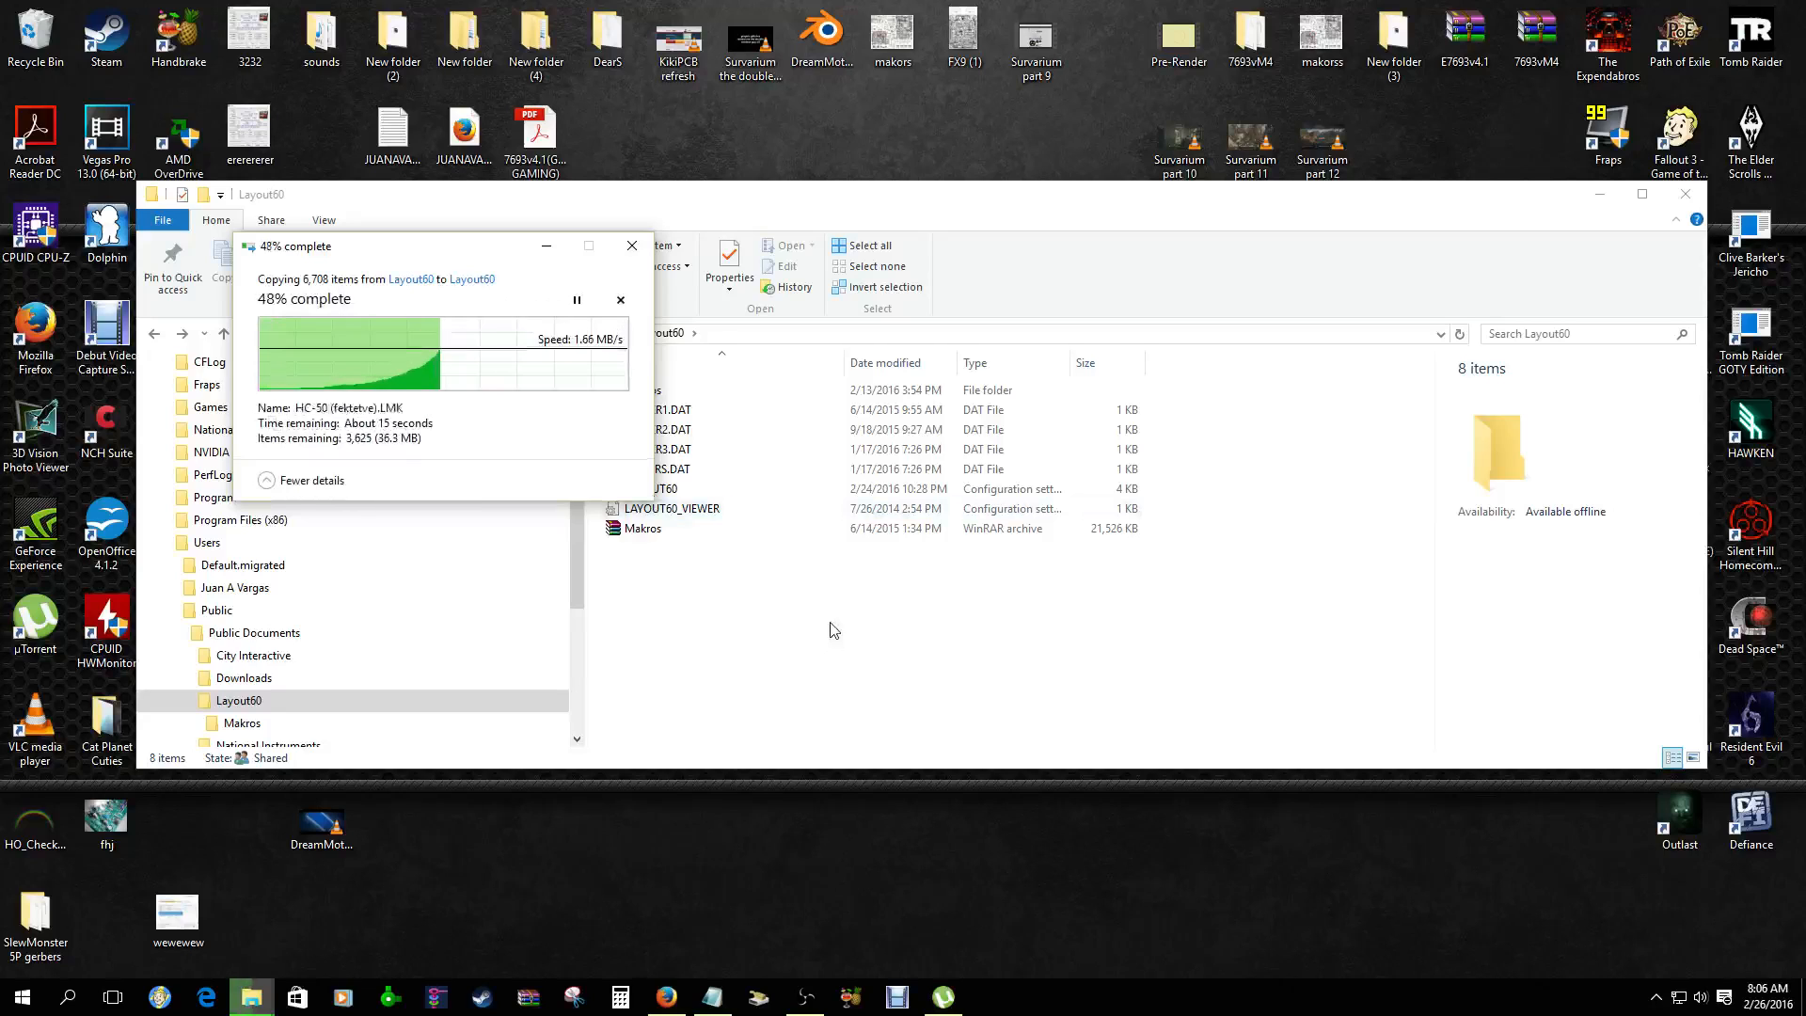
{"action": "left_click_drag", "start_coordinate": [463, 250], "coordinate": [1233, 363]}
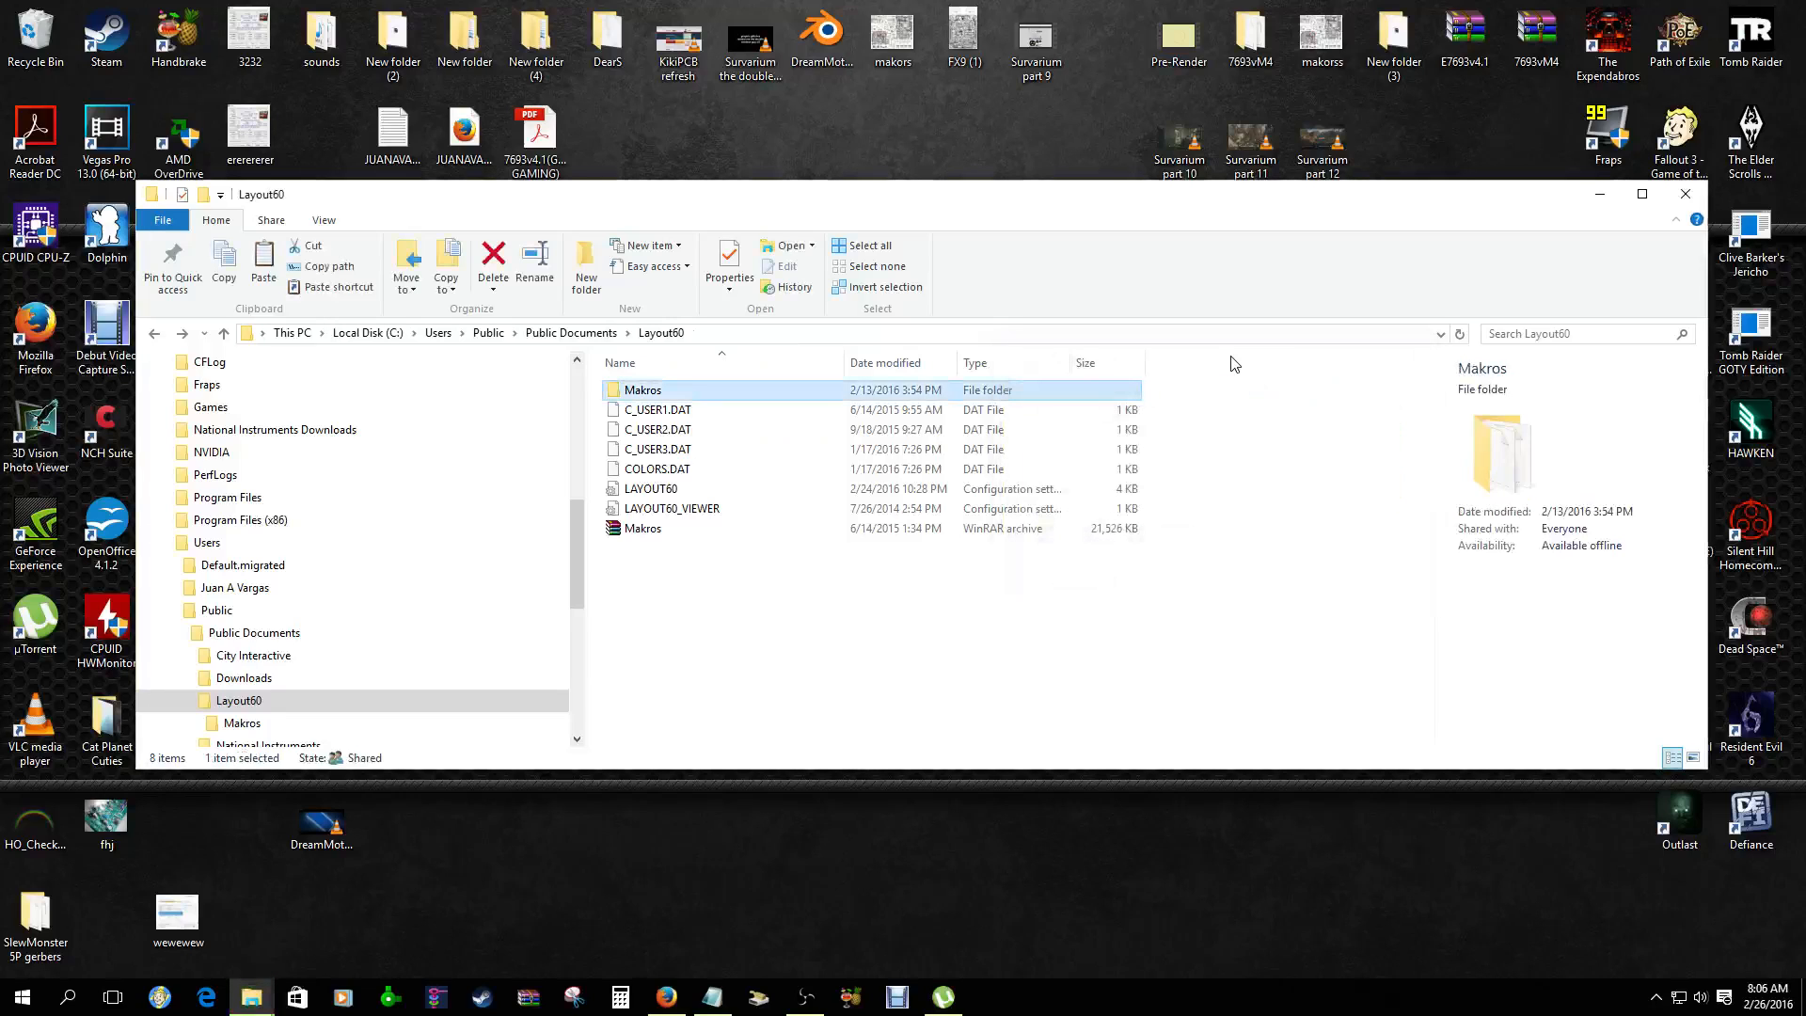
Look through the macro files in the updated Makros folder and close the File Explorer window
{"action": "double_click", "coordinate": [739, 391]}
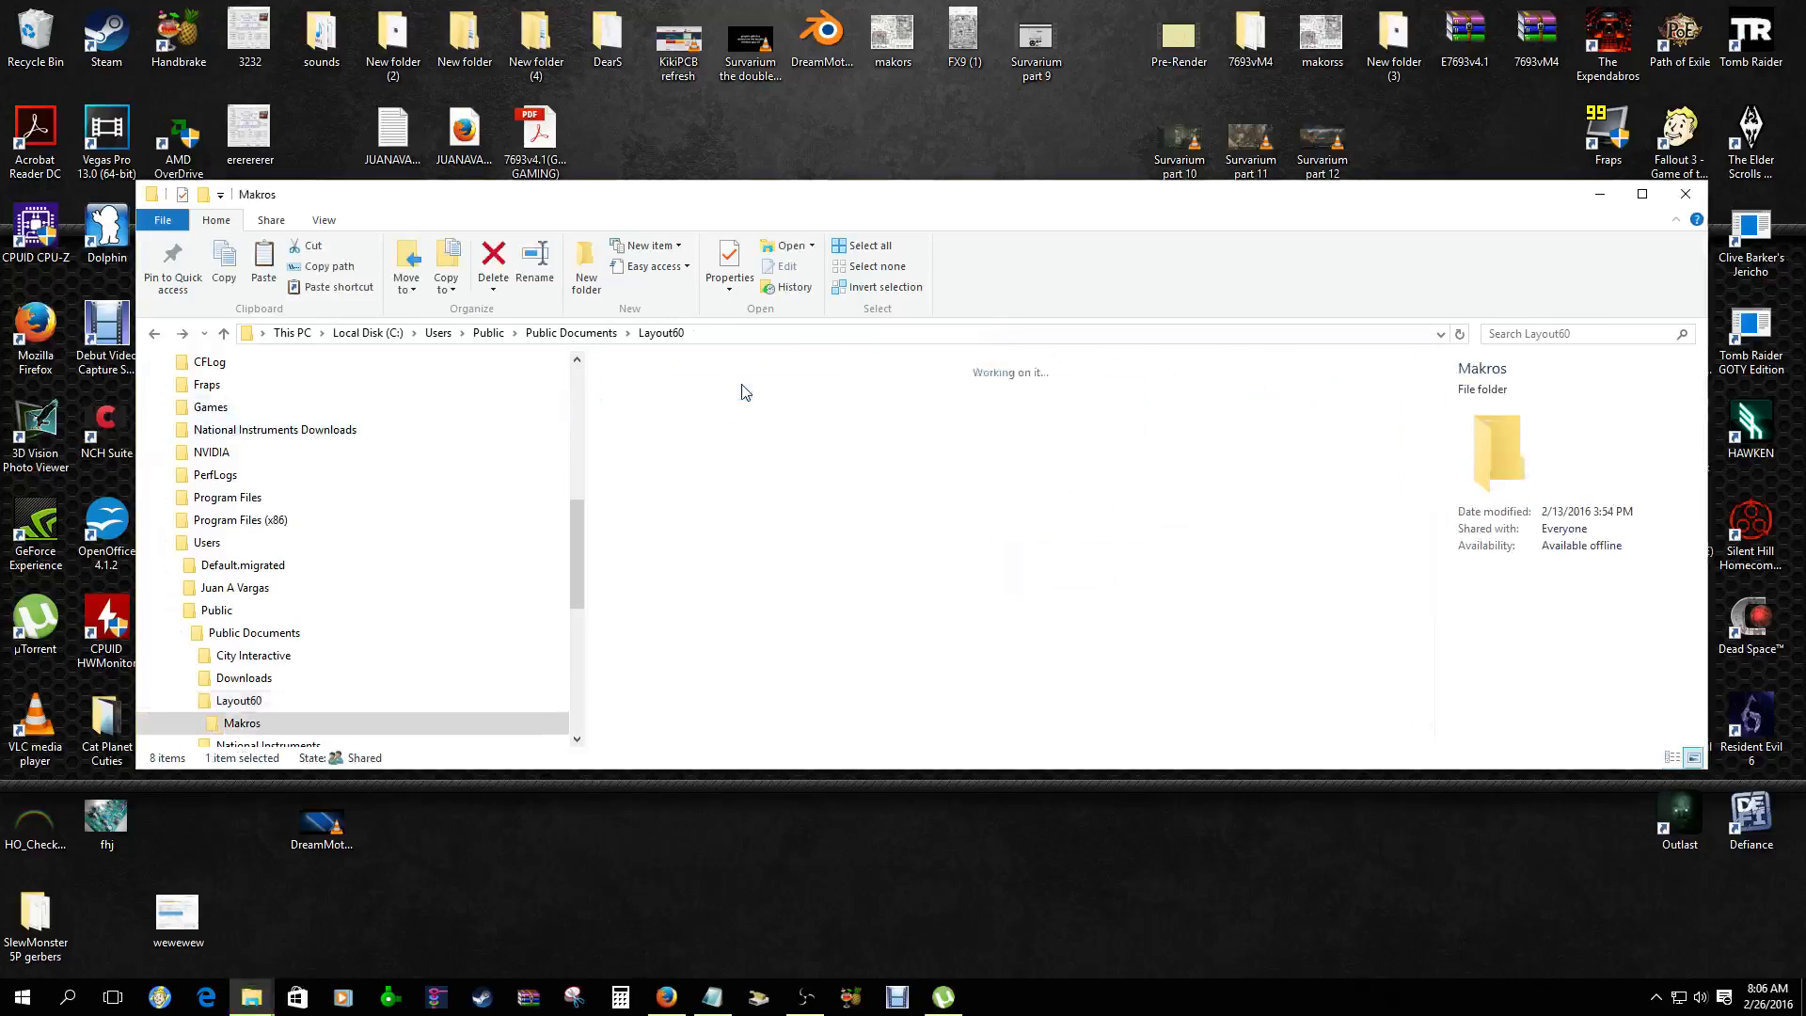
{"action": "scroll", "coordinate": [1219, 571], "scroll_direction": "down", "scroll_amount": 10}
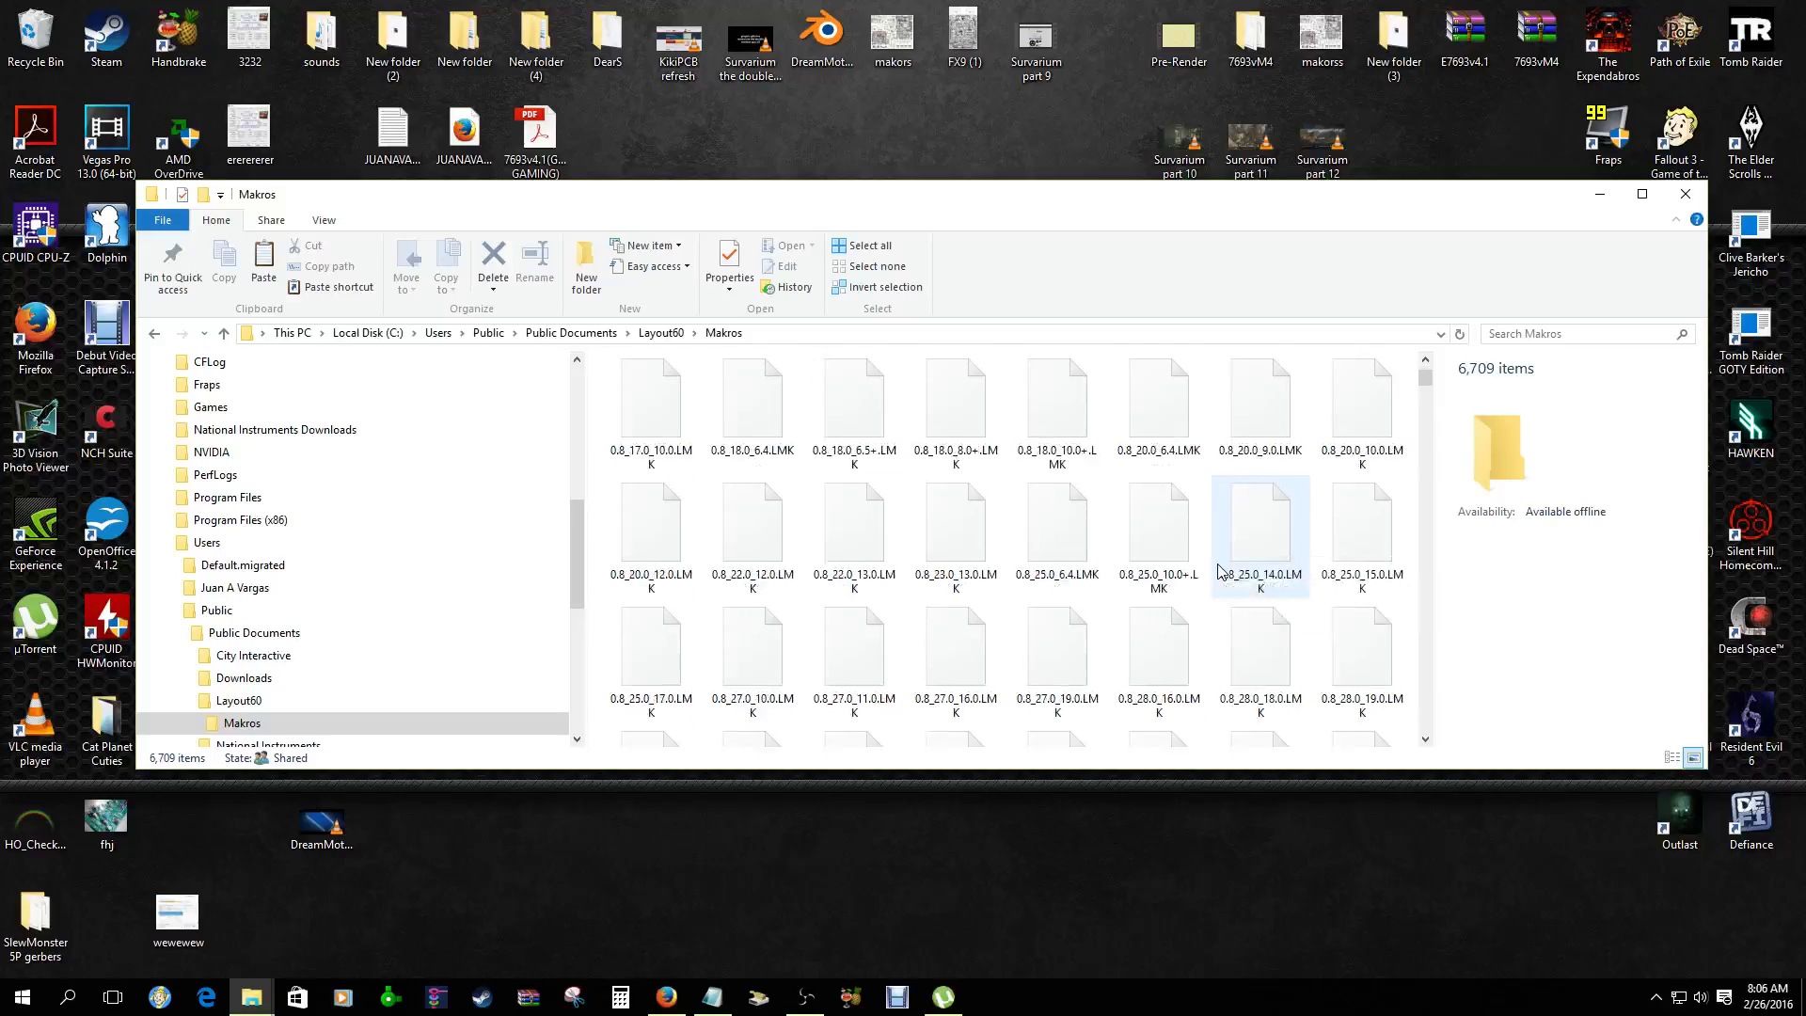
{"action": "left_click_drag", "start_coordinate": [1426, 377], "coordinate": [1453, 405]}
{"action": "left_click", "coordinate": [1670, 198]}
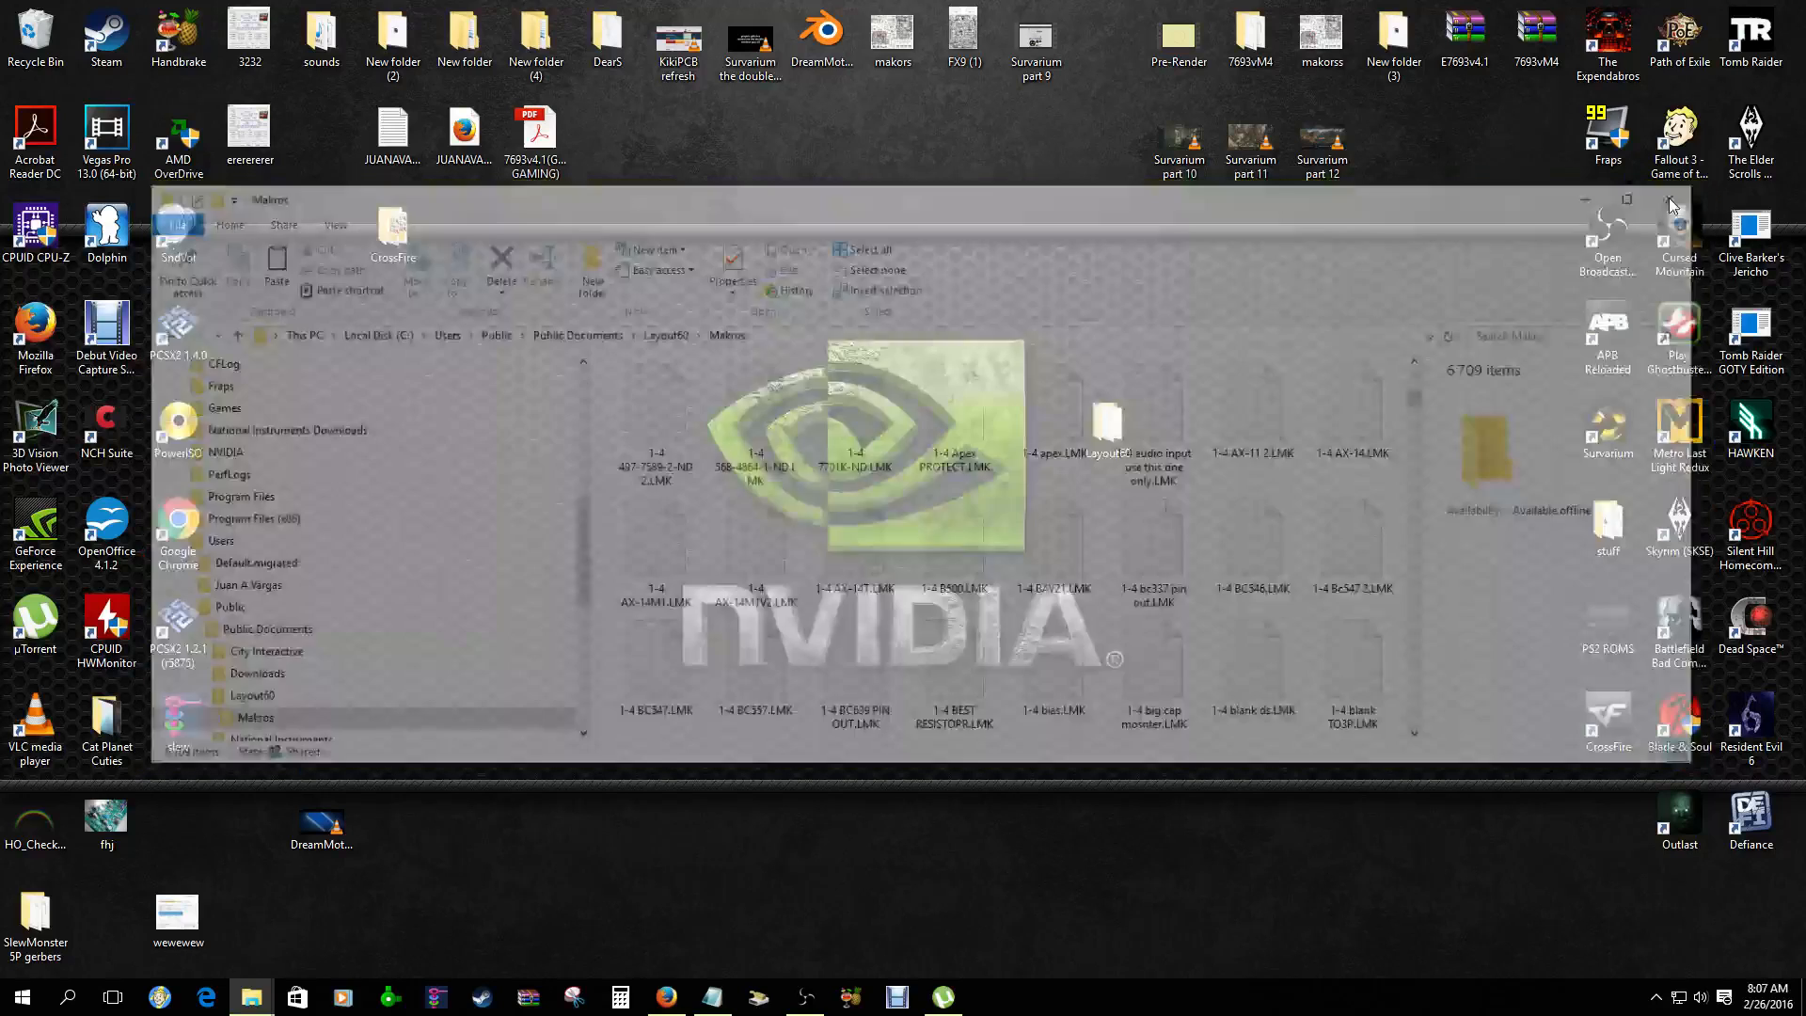
Switch to Sprint-Layout 6.0, show the macro library and widen it to roughly a third of the window
{"action": "left_click", "coordinate": [397, 1000]}
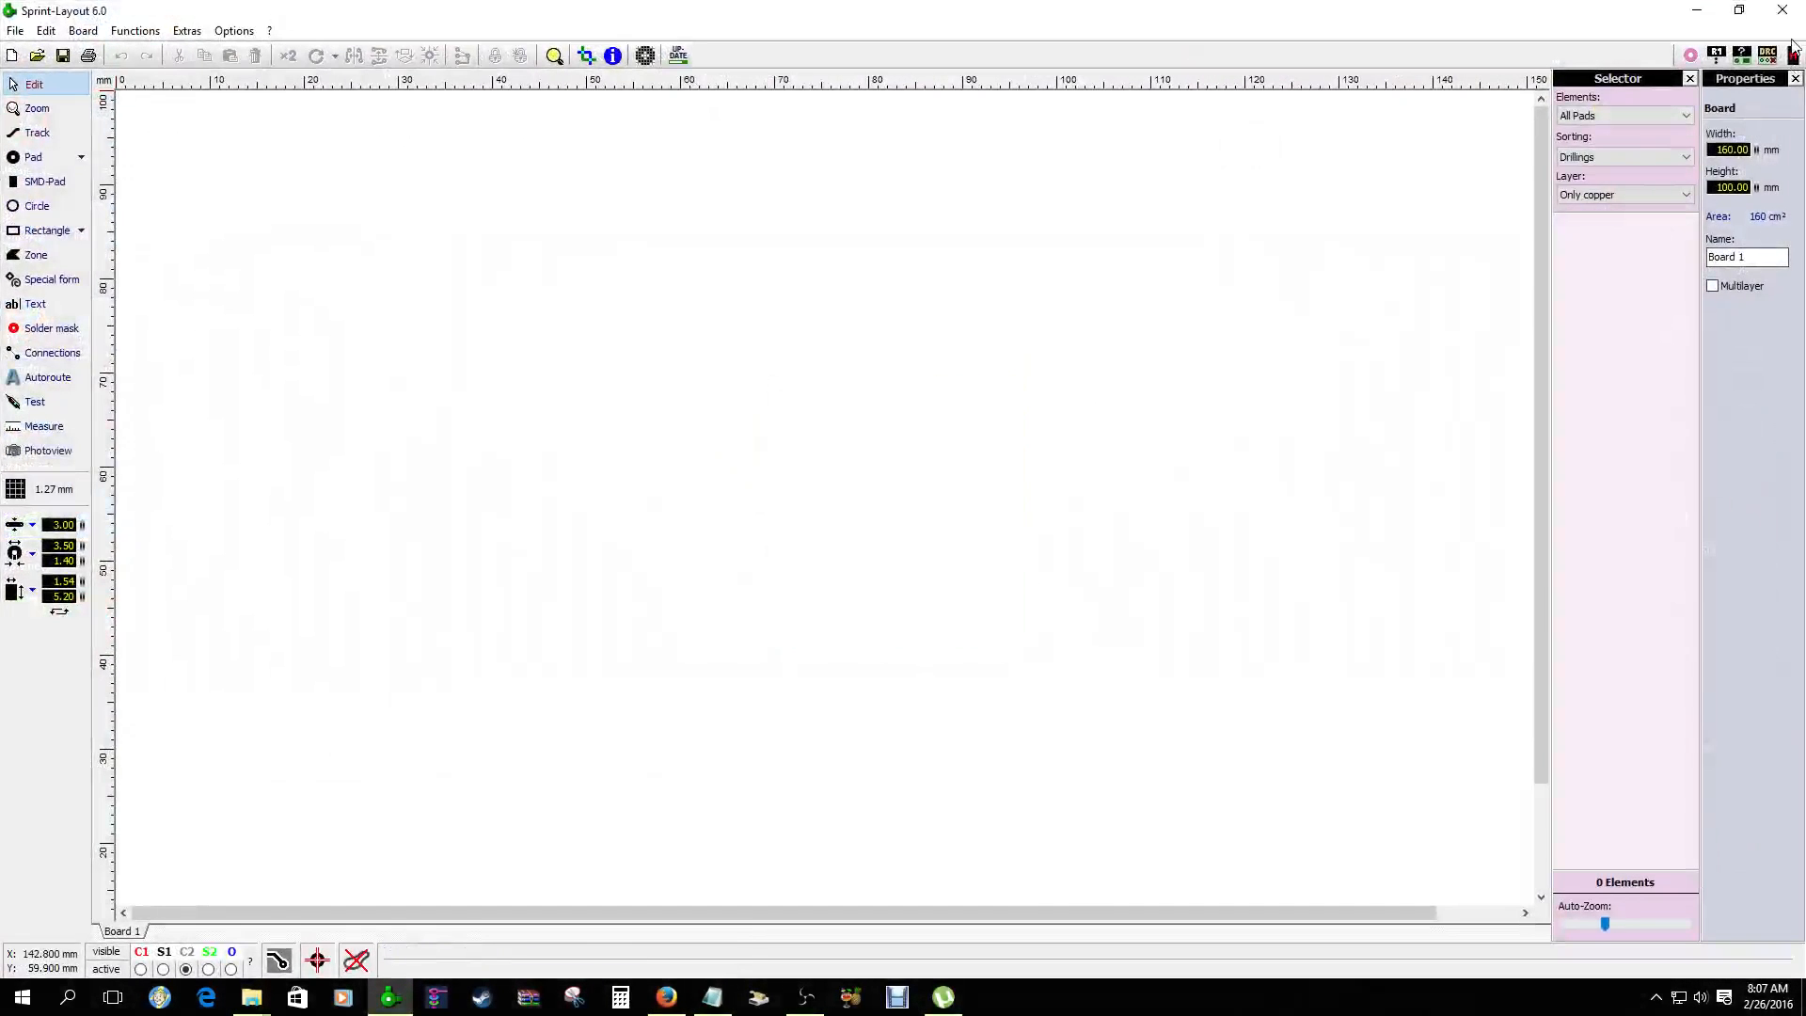
{"action": "left_click", "coordinate": [1793, 55]}
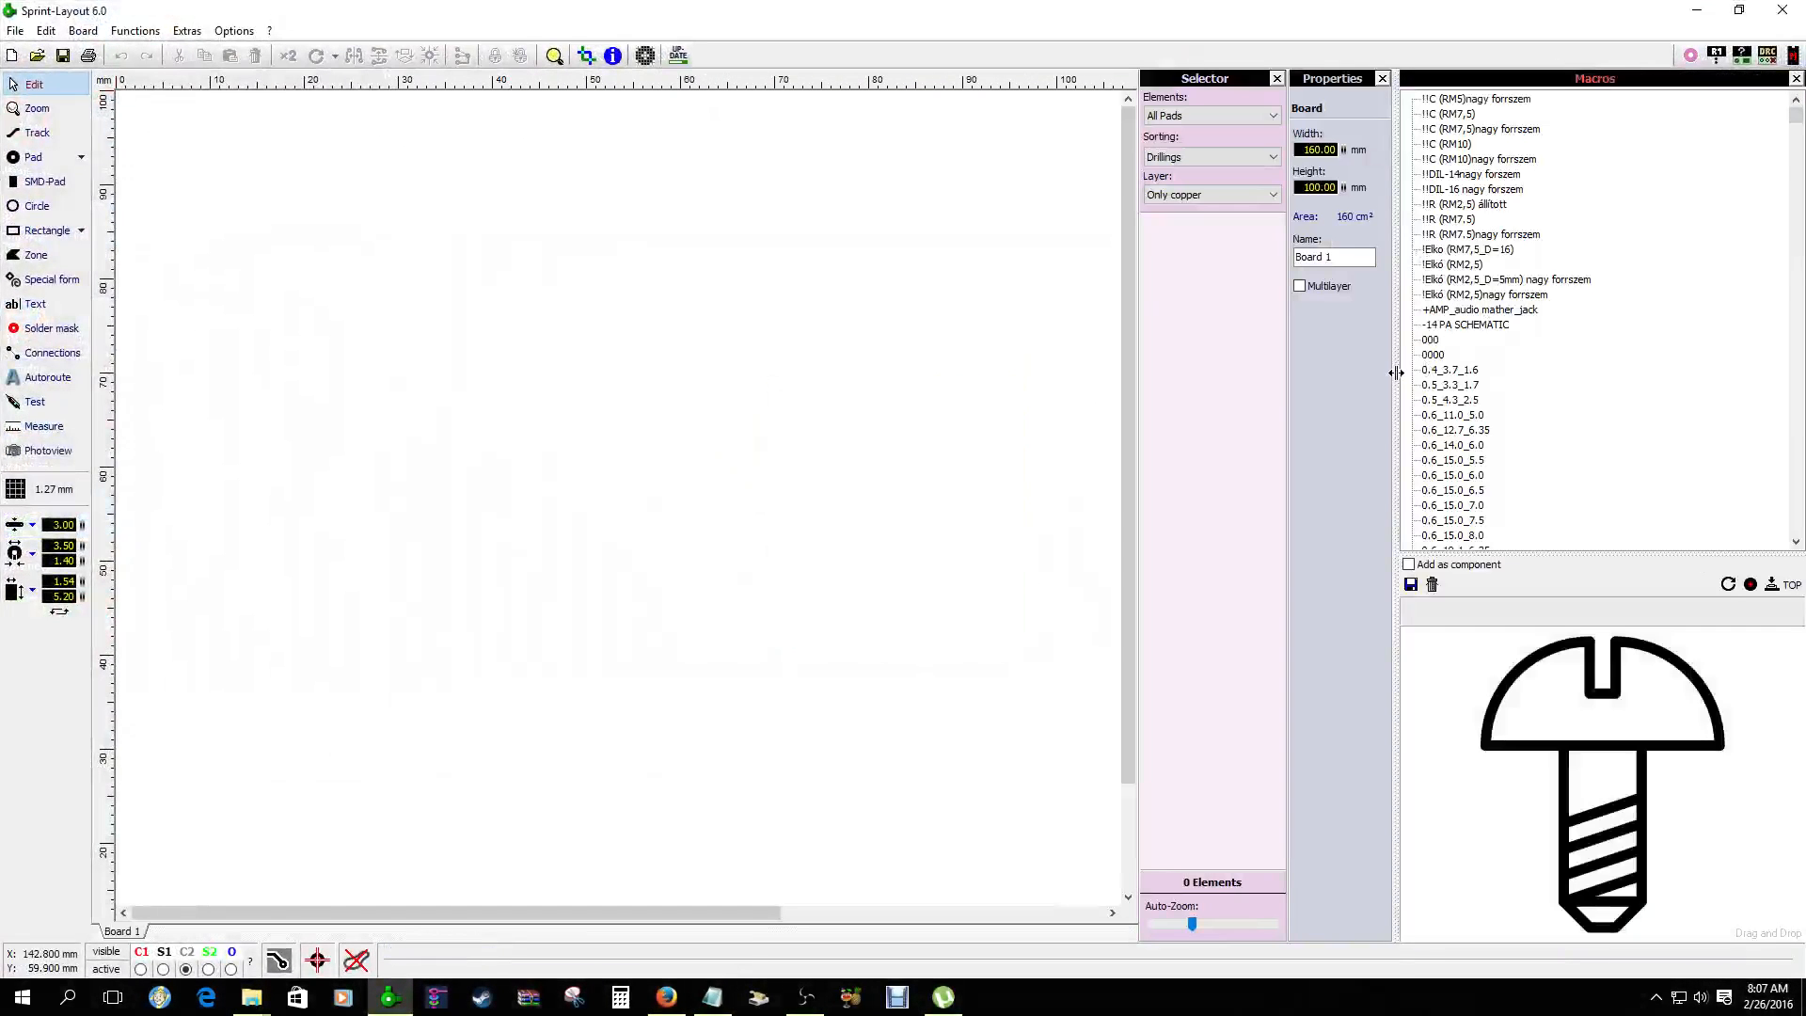
{"action": "left_click_drag", "start_coordinate": [1396, 372], "coordinate": [1167, 390]}
Step through the macro previews in the library, from !Elkó (RM2,5) down to 1-1 00 G2
{"action": "left_click", "coordinate": [1223, 266]}
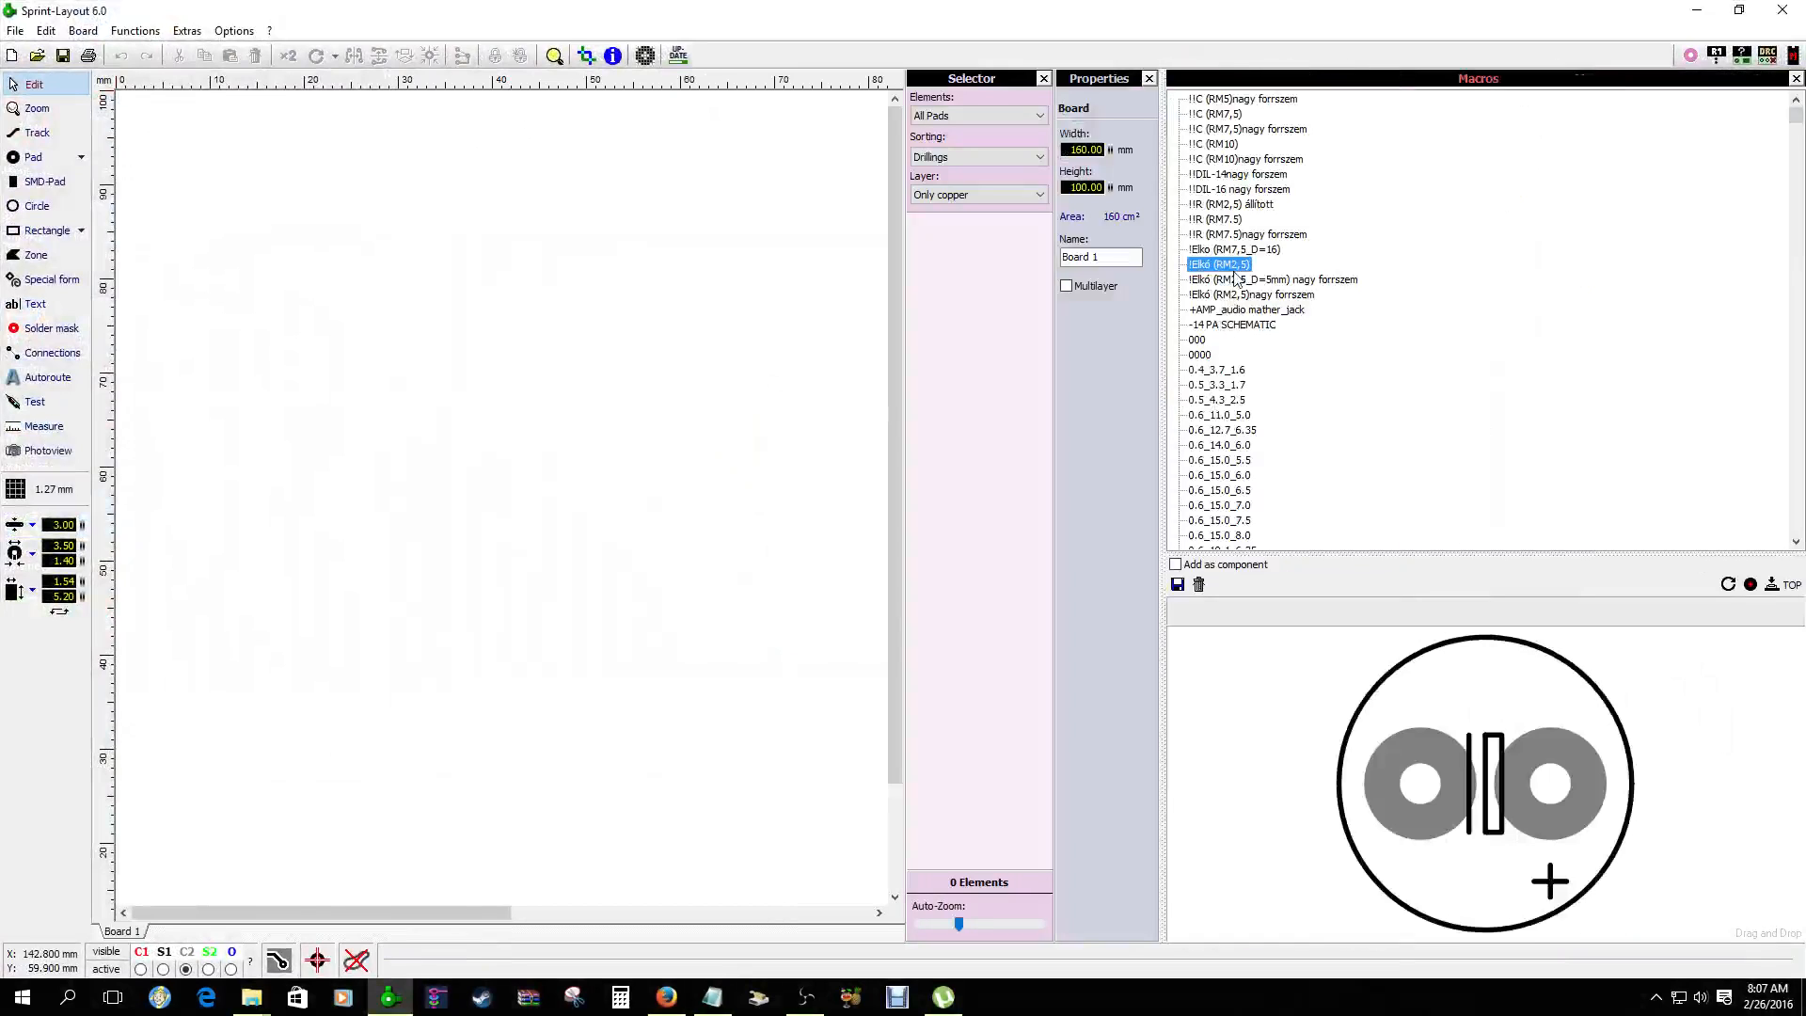
{"action": "key", "text": "Down"}
{"action": "key", "text": "Down"}
{"action": "key", "text": "Down"}
{"action": "key", "text": "Down"}
{"action": "key", "text": "Down"}
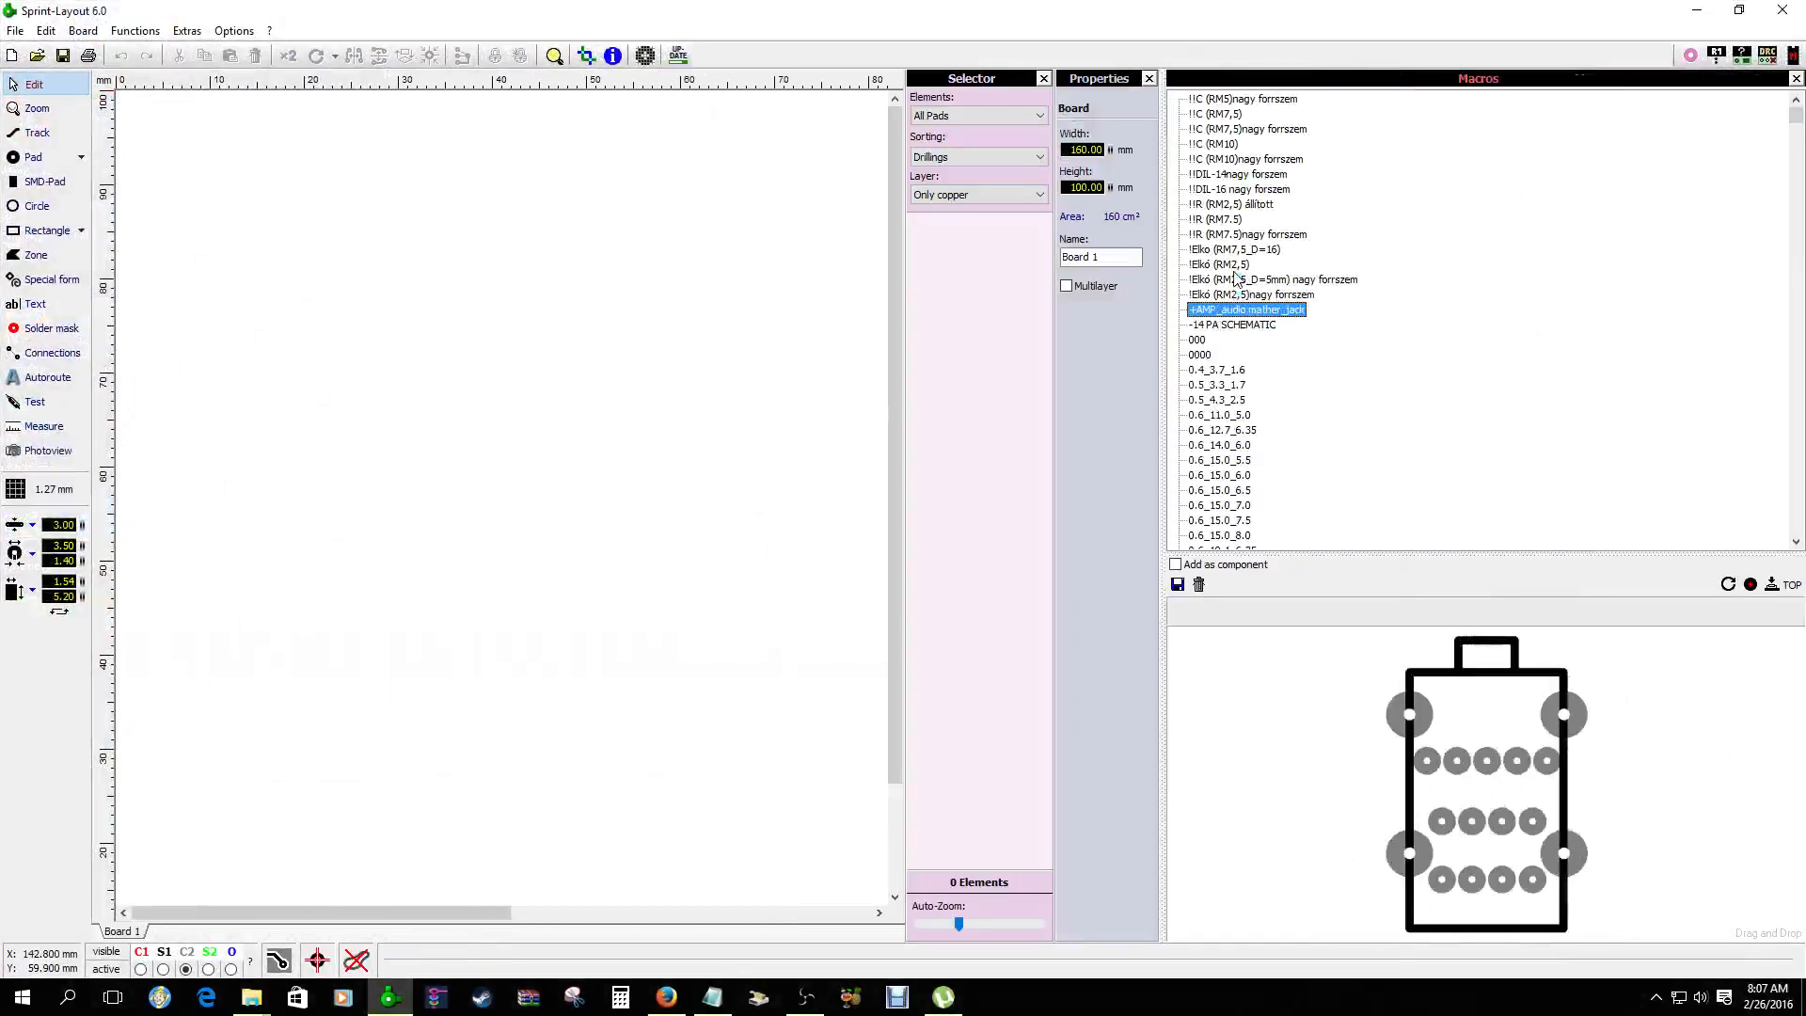
{"action": "key", "text": "Up"}
{"action": "key", "text": "Down"}
{"action": "key", "text": "Down"}
{"action": "key", "text": "Down"}
{"action": "key", "text": "Down"}
{"action": "key", "text": "Down"}
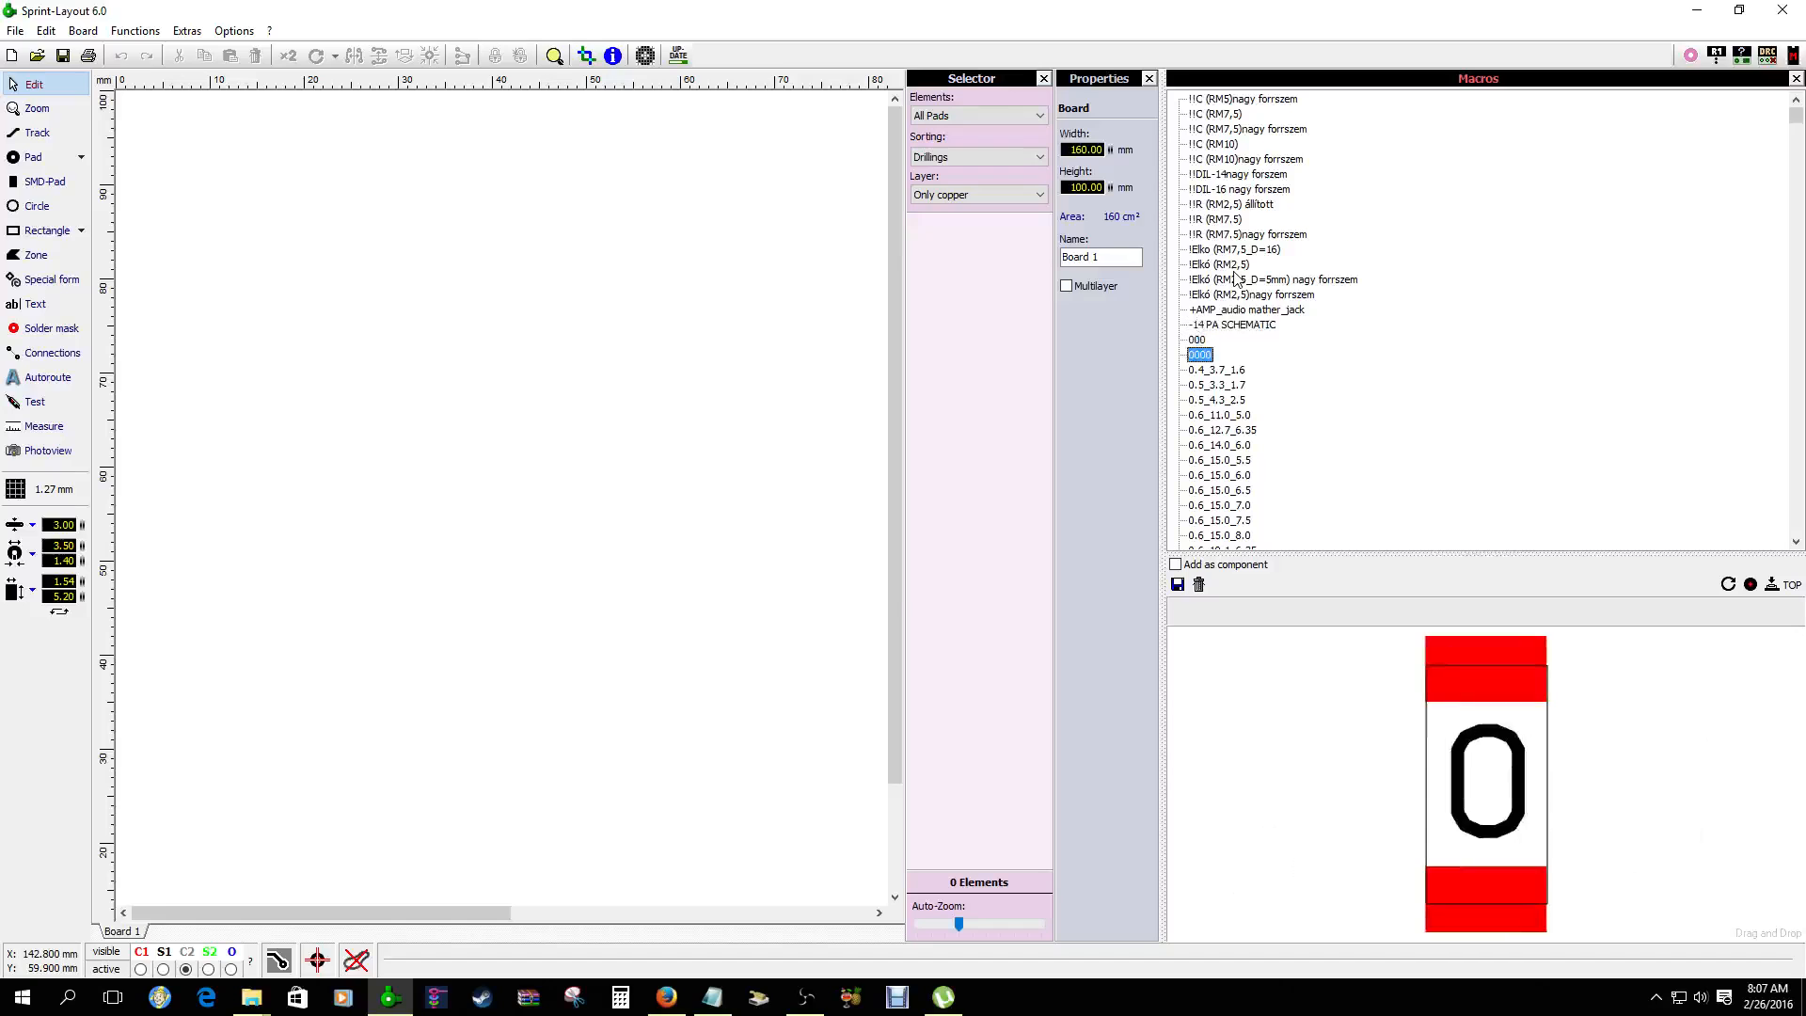
{"action": "key", "text": "Down"}
{"action": "key", "text": "Down"}
{"action": "key", "text": "Down"}
{"action": "key", "text": "Down"}
{"action": "key", "text": "Down"}
{"action": "key", "text": "Down"}
{"action": "key", "text": "Down"}
{"action": "key", "text": "Down"}
{"action": "key", "text": "Down"}
{"action": "key", "text": "Down"}
{"action": "key", "text": "Down"}
{"action": "key", "text": "Down"}
{"action": "key", "text": "Down"}
{"action": "key", "text": "Down"}
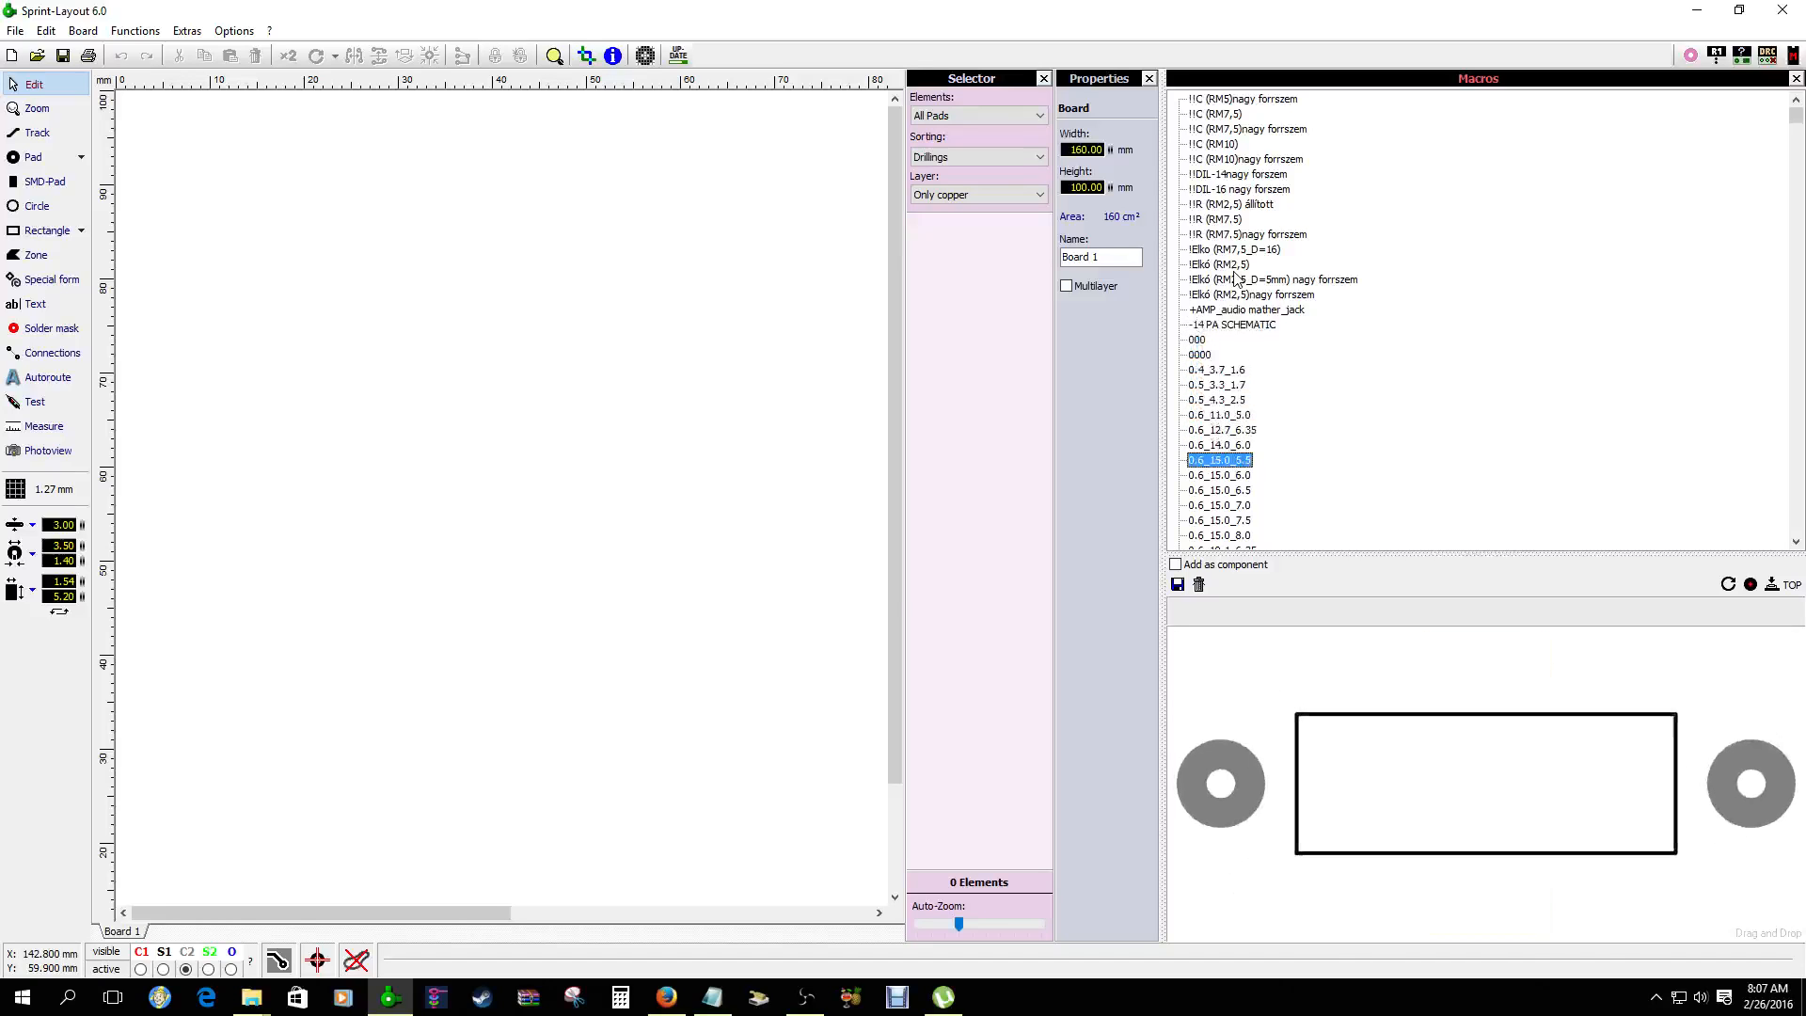
{"action": "key", "text": "Down"}
{"action": "key", "text": "Down"}
{"action": "key", "text": "Down"}
{"action": "key", "text": "Down"}
{"action": "key", "text": "Down"}
{"action": "key", "text": "Down"}
{"action": "key", "text": "Down"}
{"action": "key", "text": "Down"}
{"action": "key", "text": "Down"}
{"action": "key", "text": "Down"}
{"action": "key", "text": "Down"}
{"action": "key", "text": "Down"}
{"action": "key", "text": "Down"}
{"action": "key", "text": "Down"}
{"action": "key", "text": "Down"}
{"action": "key", "text": "Down"}
{"action": "key", "text": "Down"}
{"action": "key", "text": "Down"}
{"action": "key", "text": "Down"}
{"action": "key", "text": "Down"}
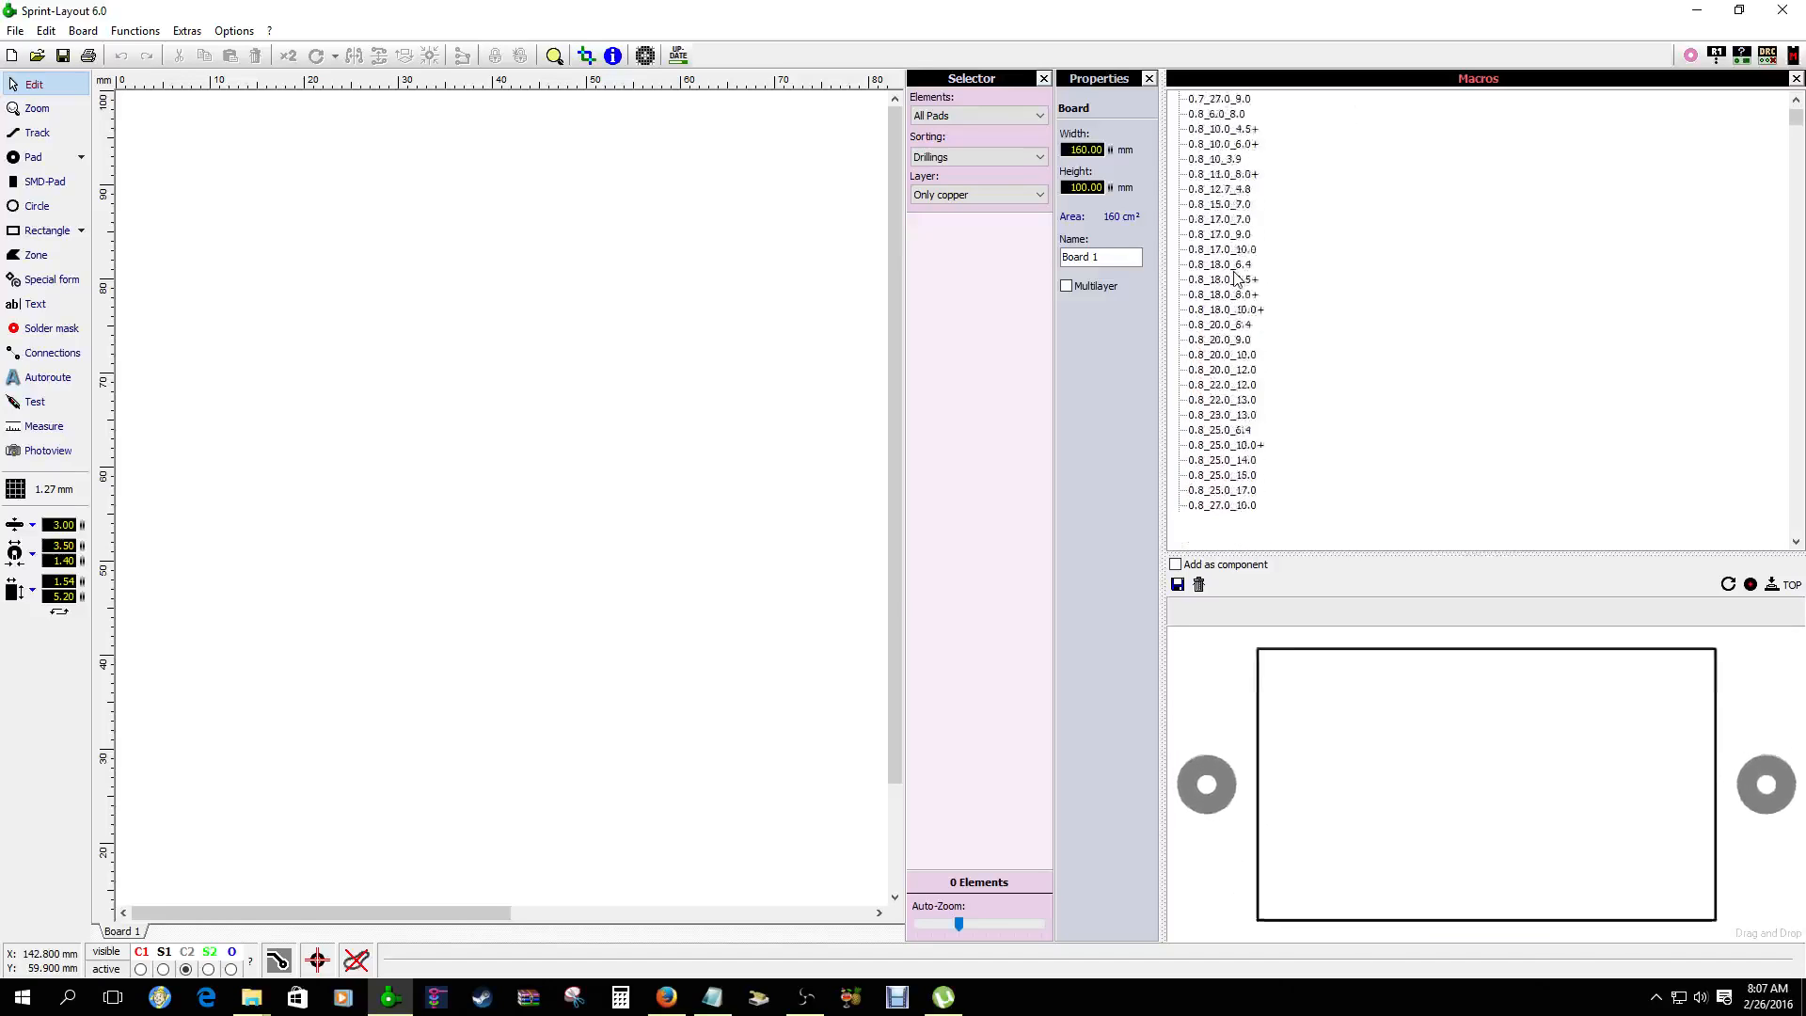
{"action": "key", "text": "Down"}
{"action": "key", "text": "Down"}
{"action": "key", "text": "Down"}
{"action": "key", "text": "Down"}
{"action": "key", "text": "Down"}
{"action": "key", "text": "Down"}
{"action": "key", "text": "Down"}
{"action": "key", "text": "Down"}
{"action": "key", "text": "Down"}
{"action": "key", "text": "Down"}
{"action": "key", "text": "Down"}
{"action": "key", "text": "Down"}
{"action": "key", "text": "Down"}
{"action": "key", "text": "Down"}
{"action": "key", "text": "Down"}
{"action": "key", "text": "Down"}
{"action": "key", "text": "Down"}
{"action": "key", "text": "Down"}
{"action": "key", "text": "Down"}
{"action": "key", "text": "Down"}
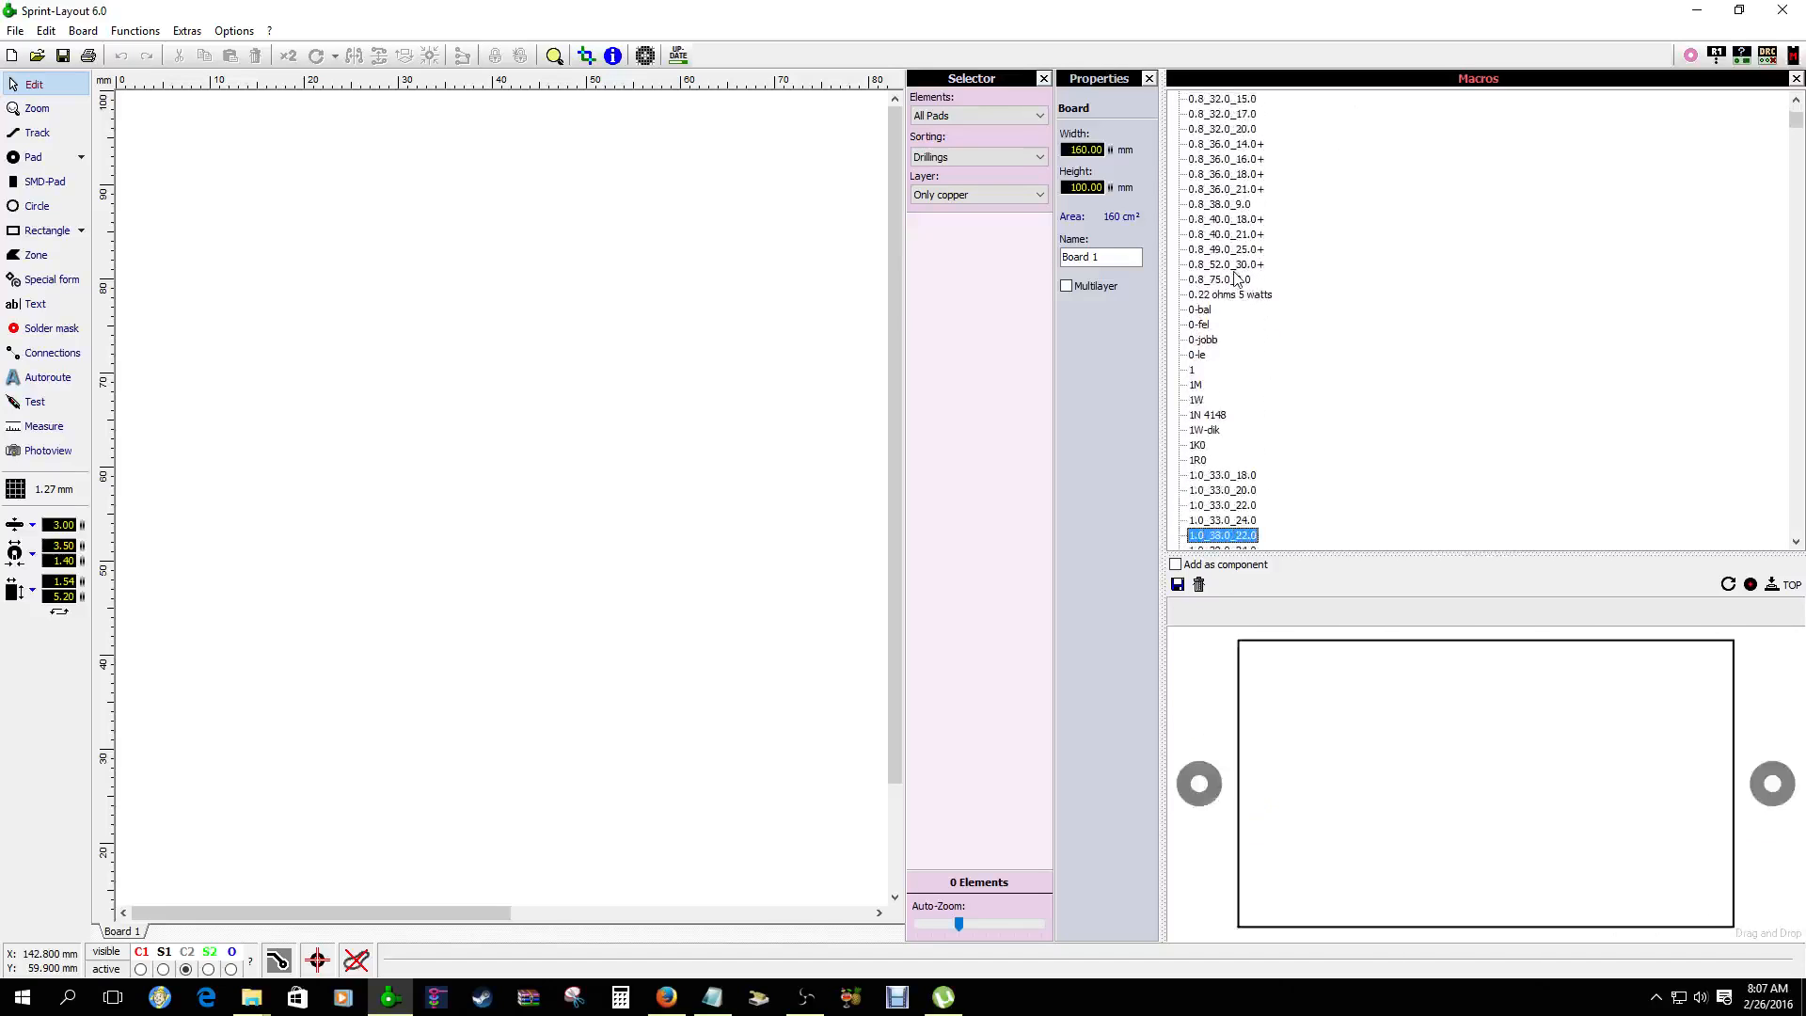
{"action": "key", "text": "Down"}
{"action": "key", "text": "Down"}
{"action": "key", "text": "Down"}
{"action": "key", "text": "Down"}
{"action": "key", "text": "Down"}
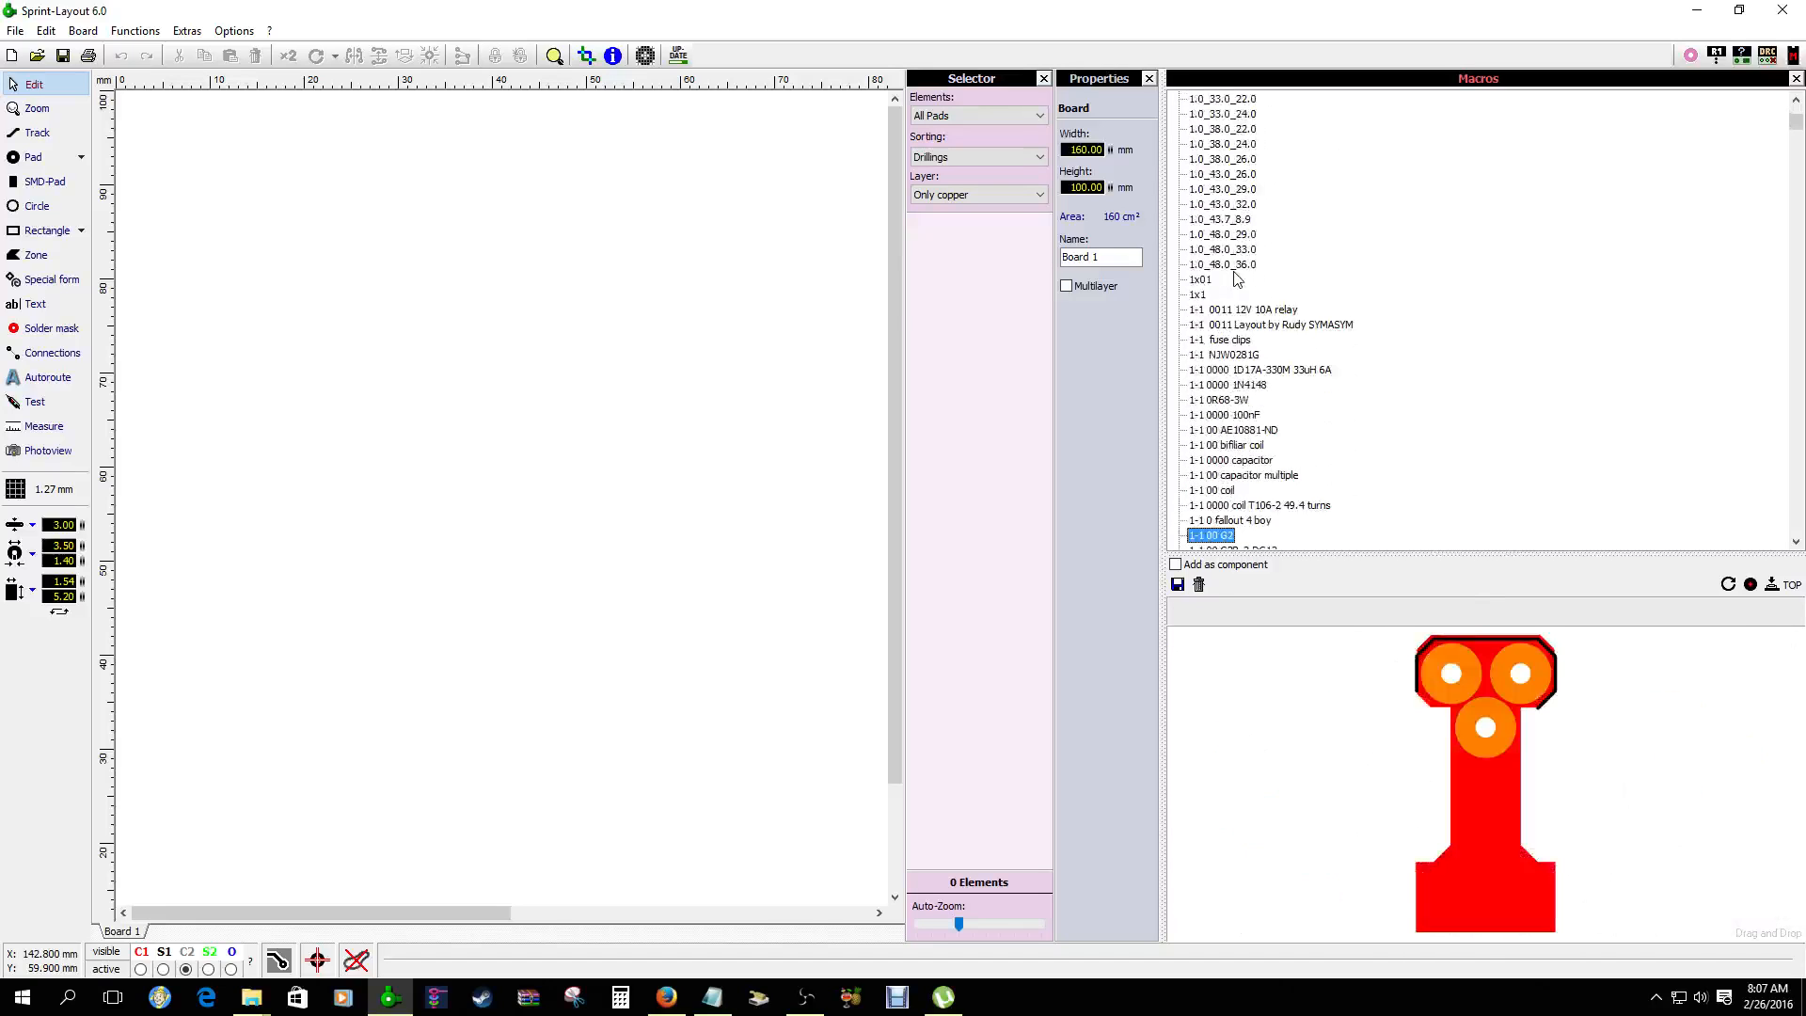
Preview the 12V 10A relay, SYMASYM layout and fuse clips macros, ending on the SYMASYM layout
{"action": "left_click", "coordinate": [1266, 325]}
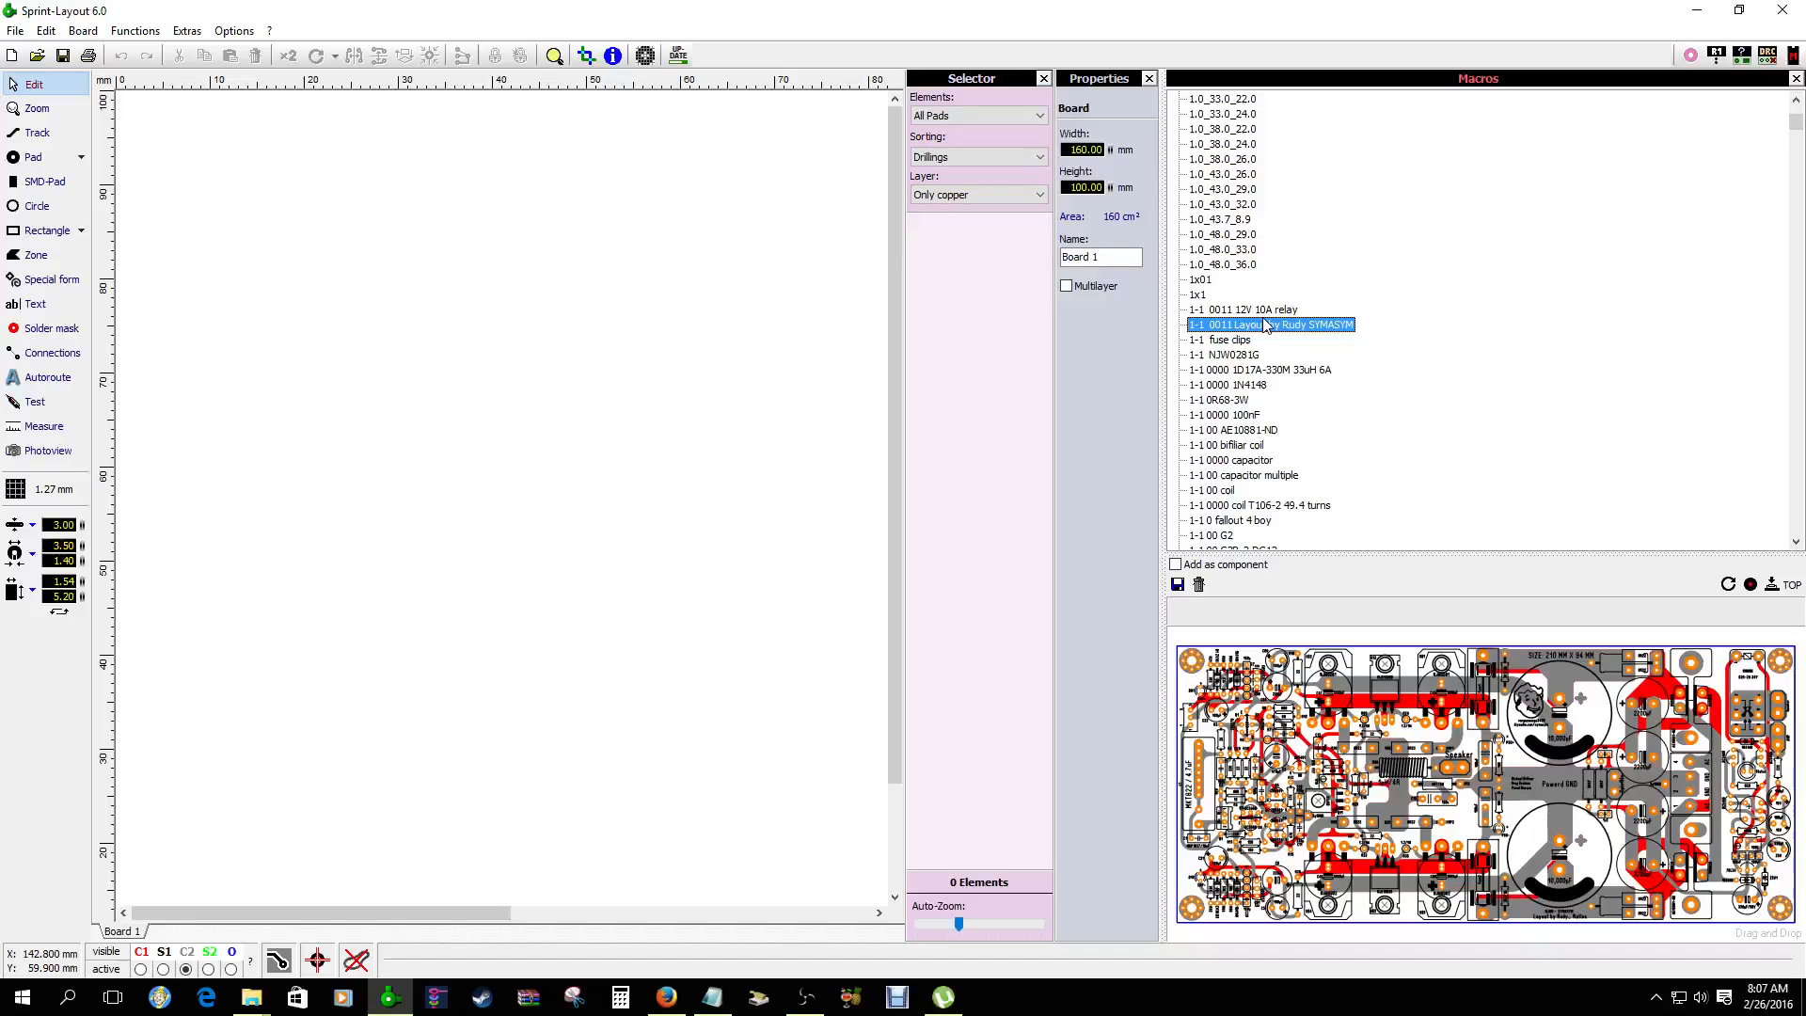
{"action": "left_click", "coordinate": [1264, 310]}
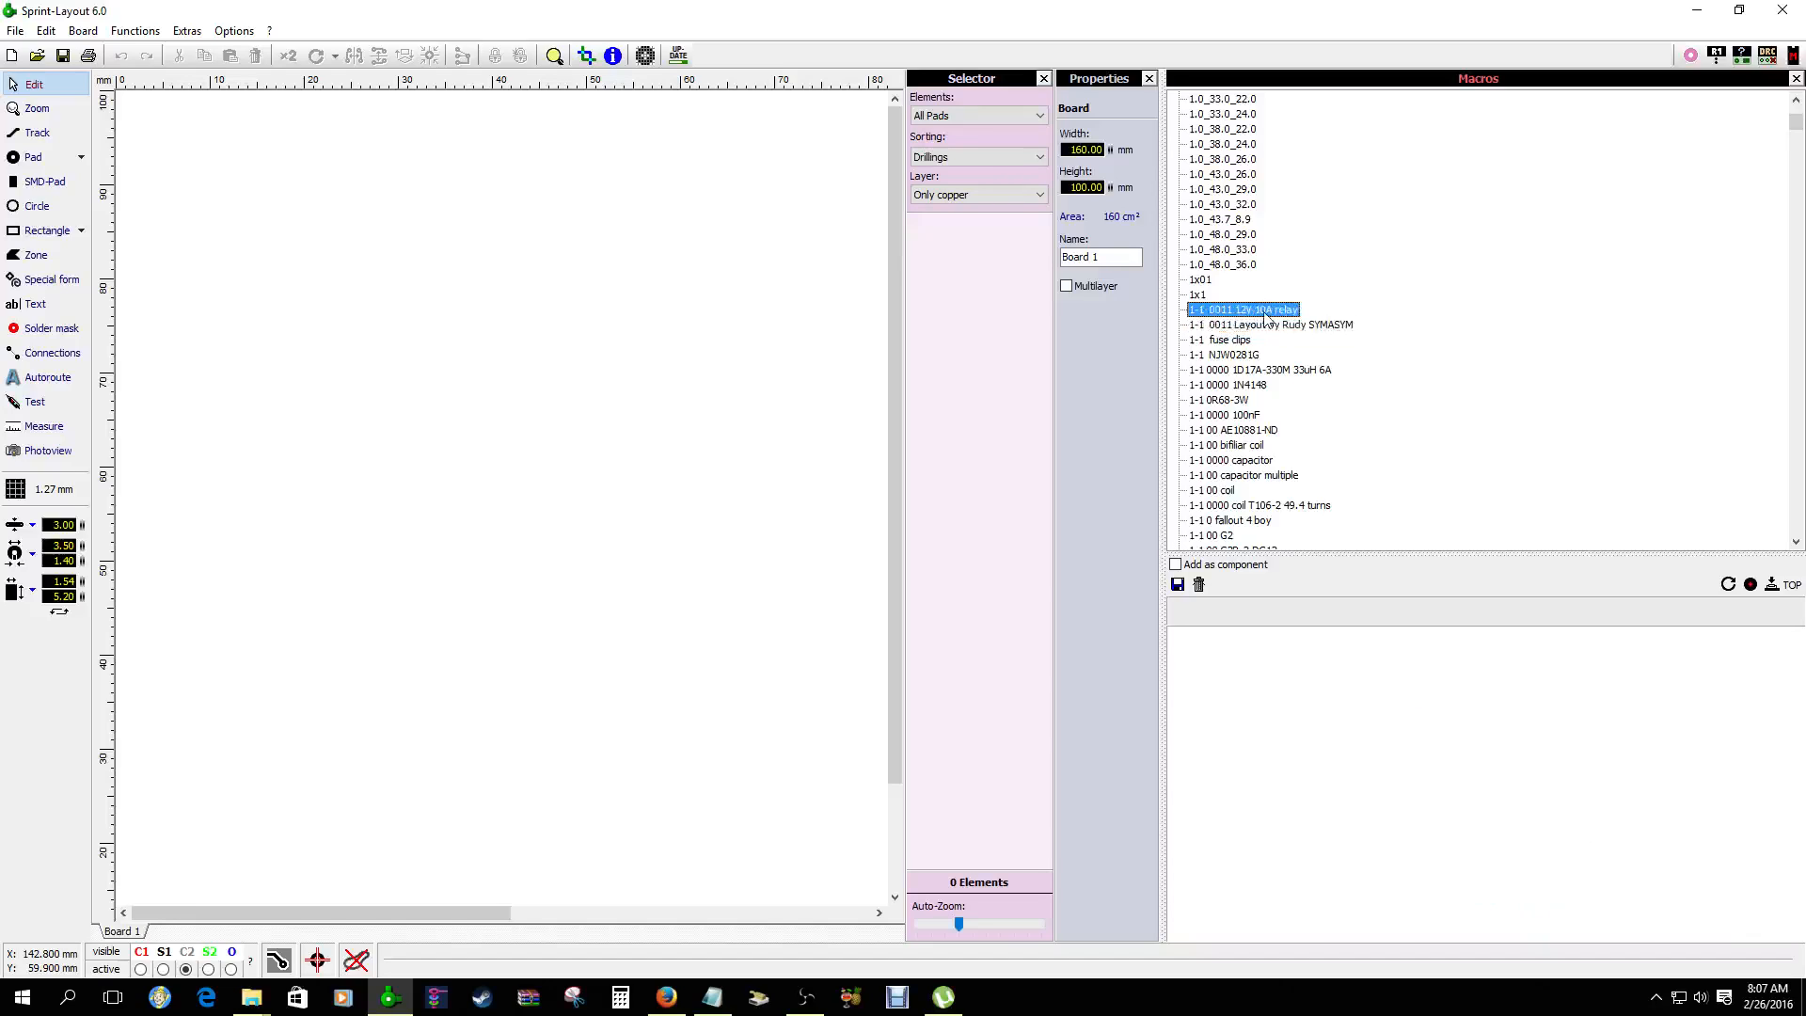
{"action": "key", "text": "Down"}
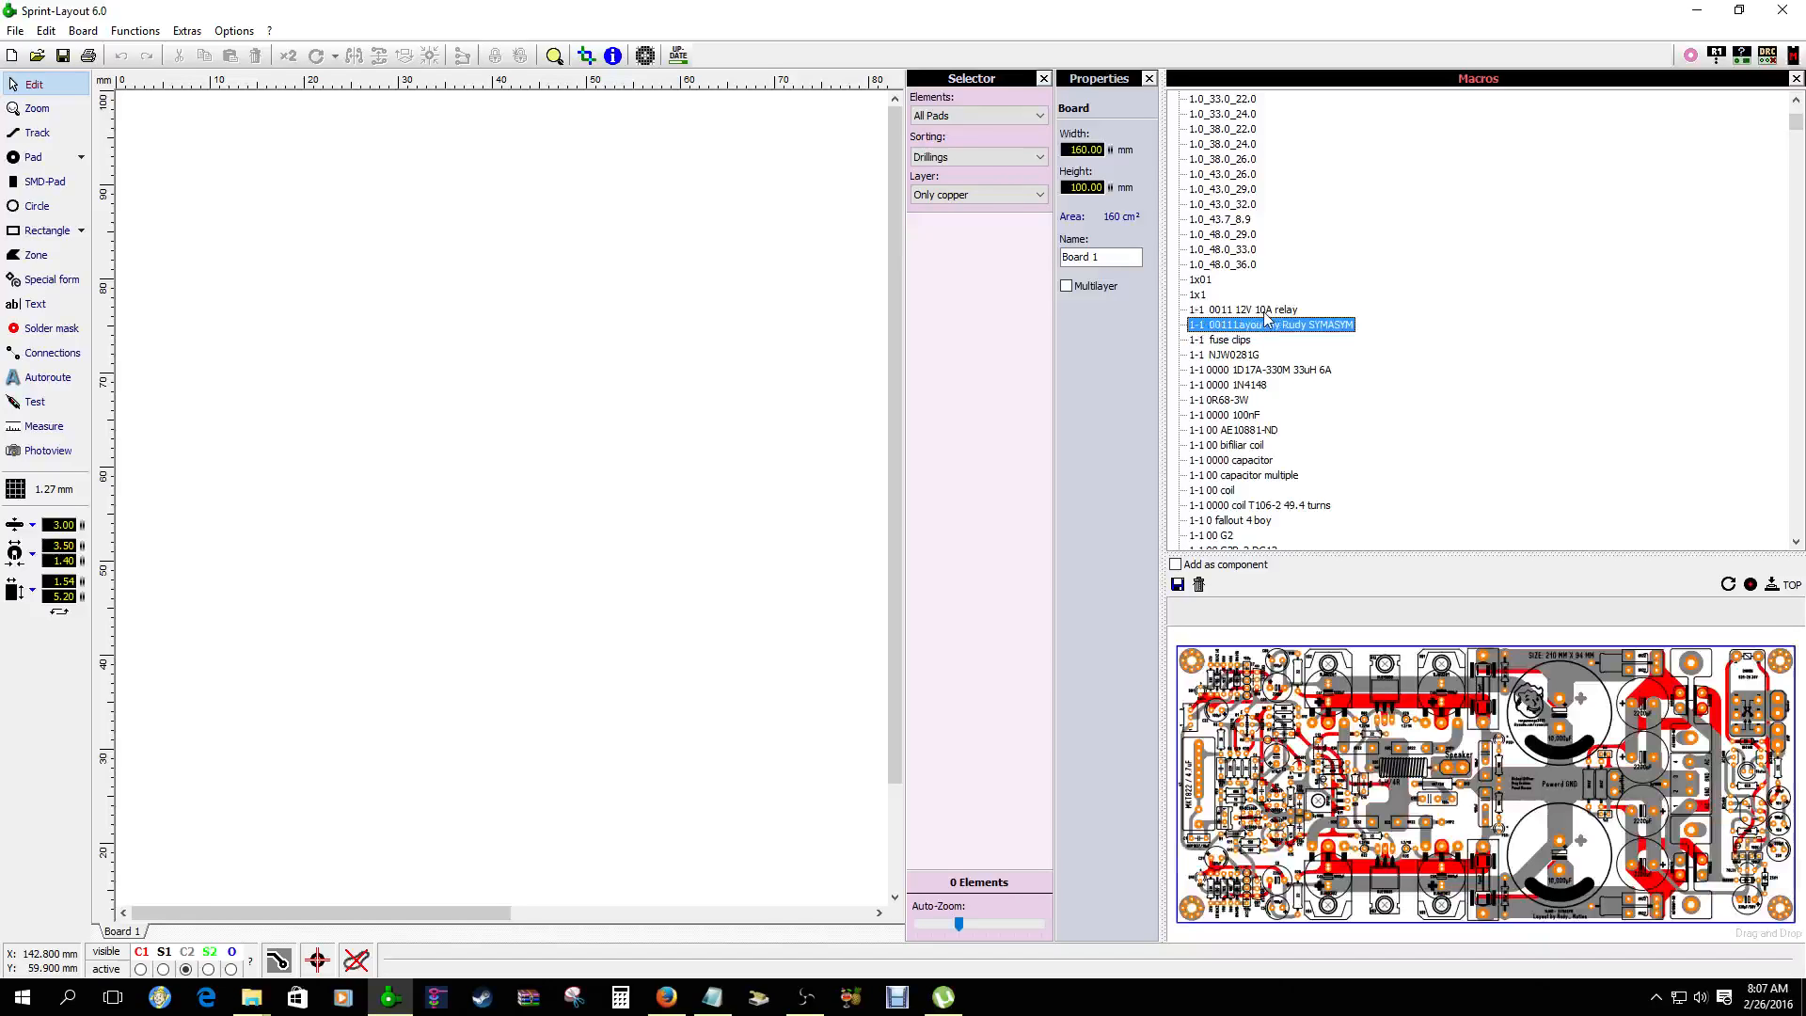
{"action": "key", "text": "Down"}
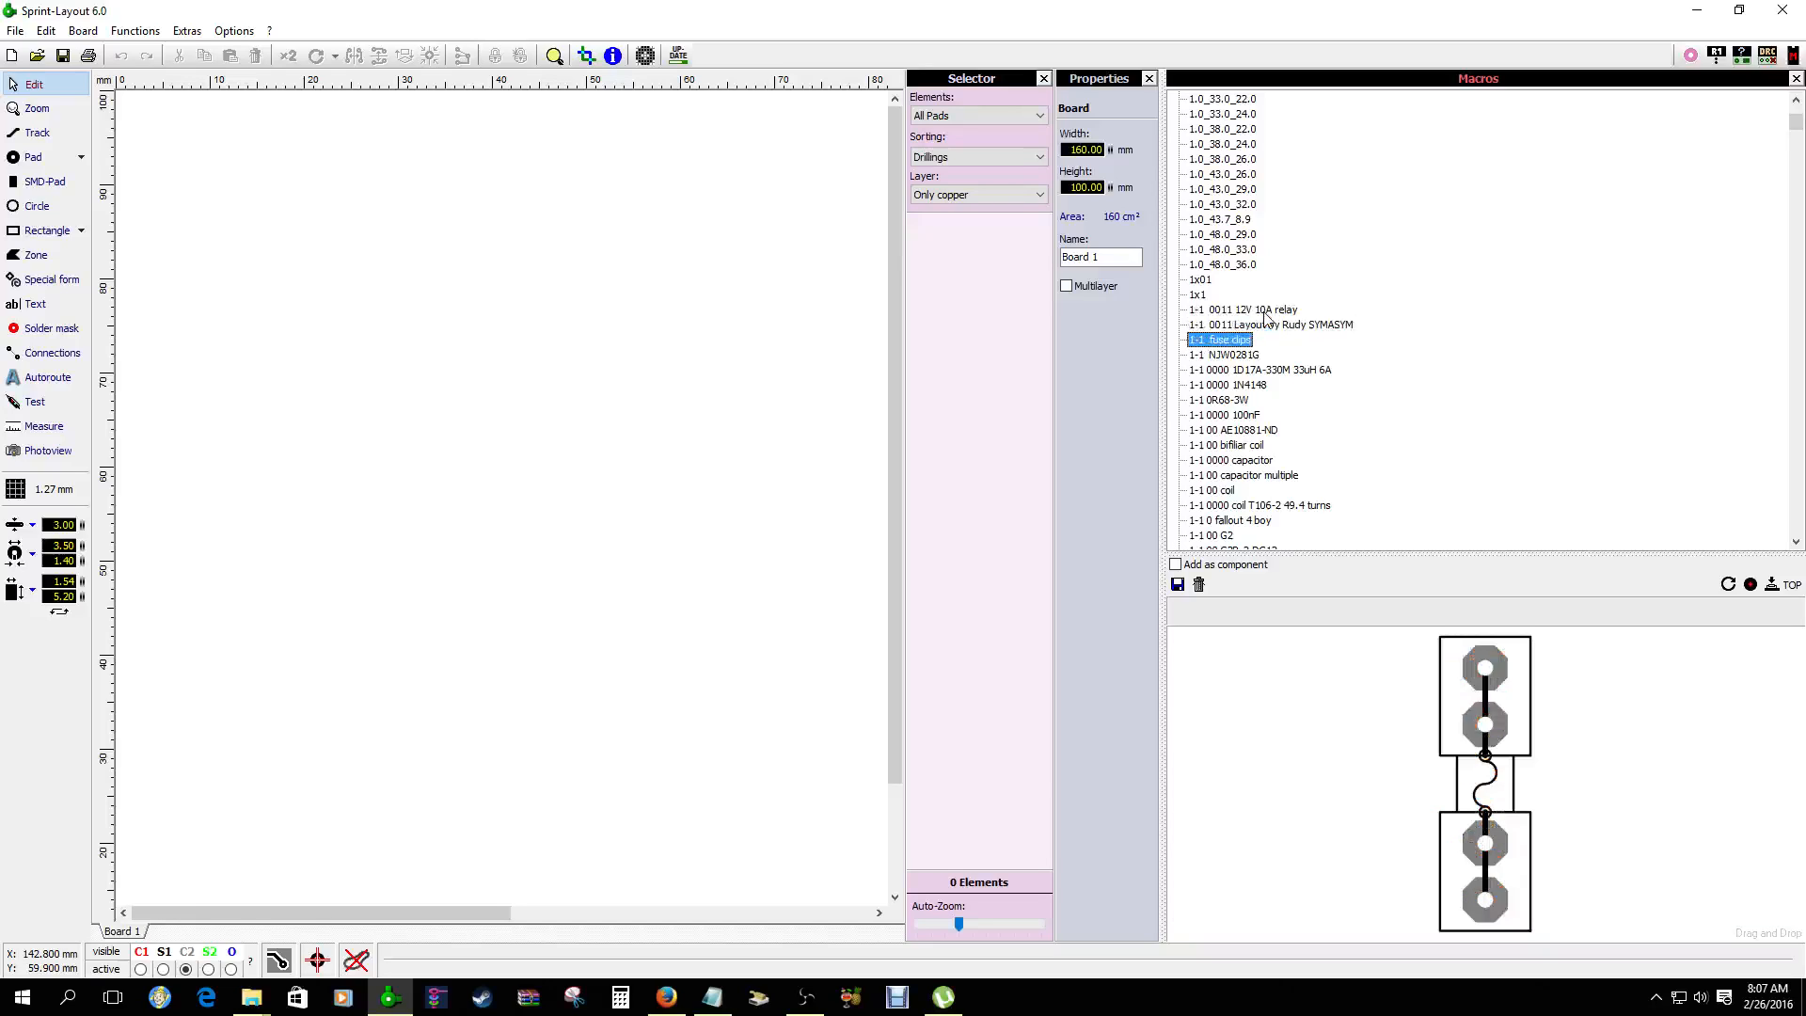
{"action": "key", "text": "Up"}
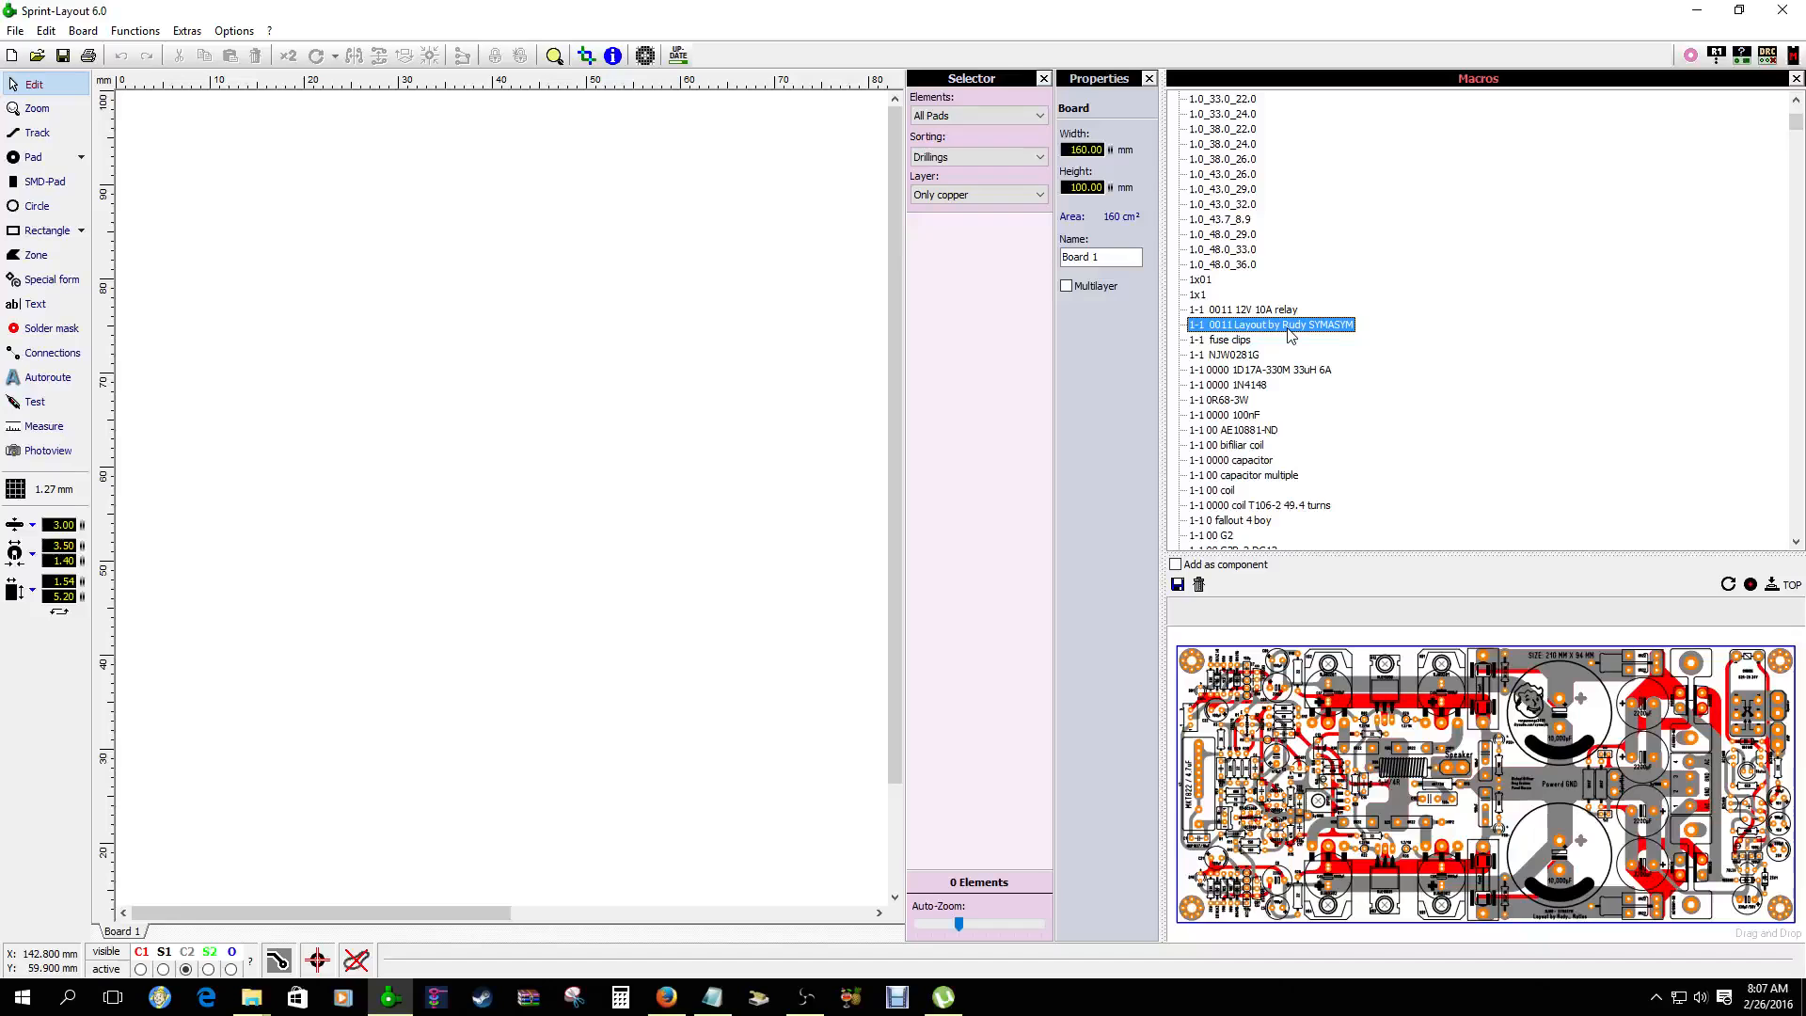
Place the SYMASYM layout macro near the upper-left corner of Board 1 and hide the Properties, Selector and Macros displays
{"action": "left_click_drag", "start_coordinate": [1288, 329], "coordinate": [198, 210]}
{"action": "left_click", "coordinate": [1149, 79]}
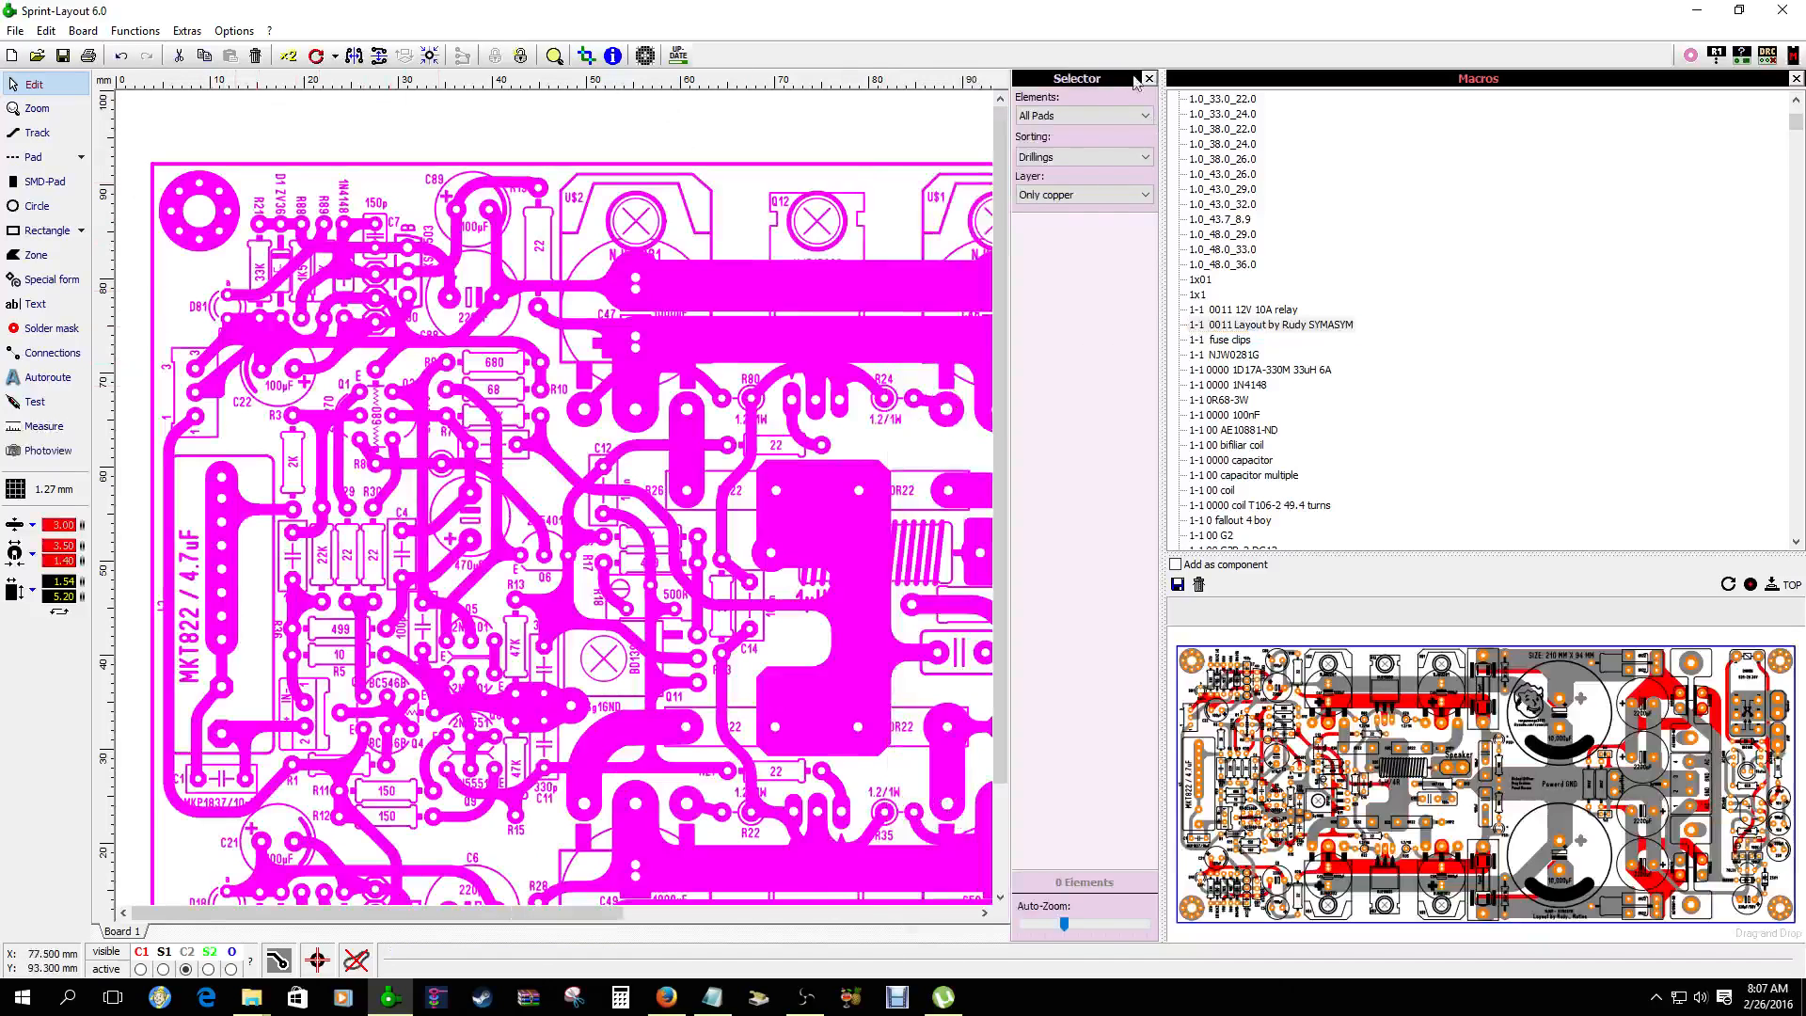
{"action": "left_click", "coordinate": [1154, 79]}
{"action": "left_click", "coordinate": [1796, 78]}
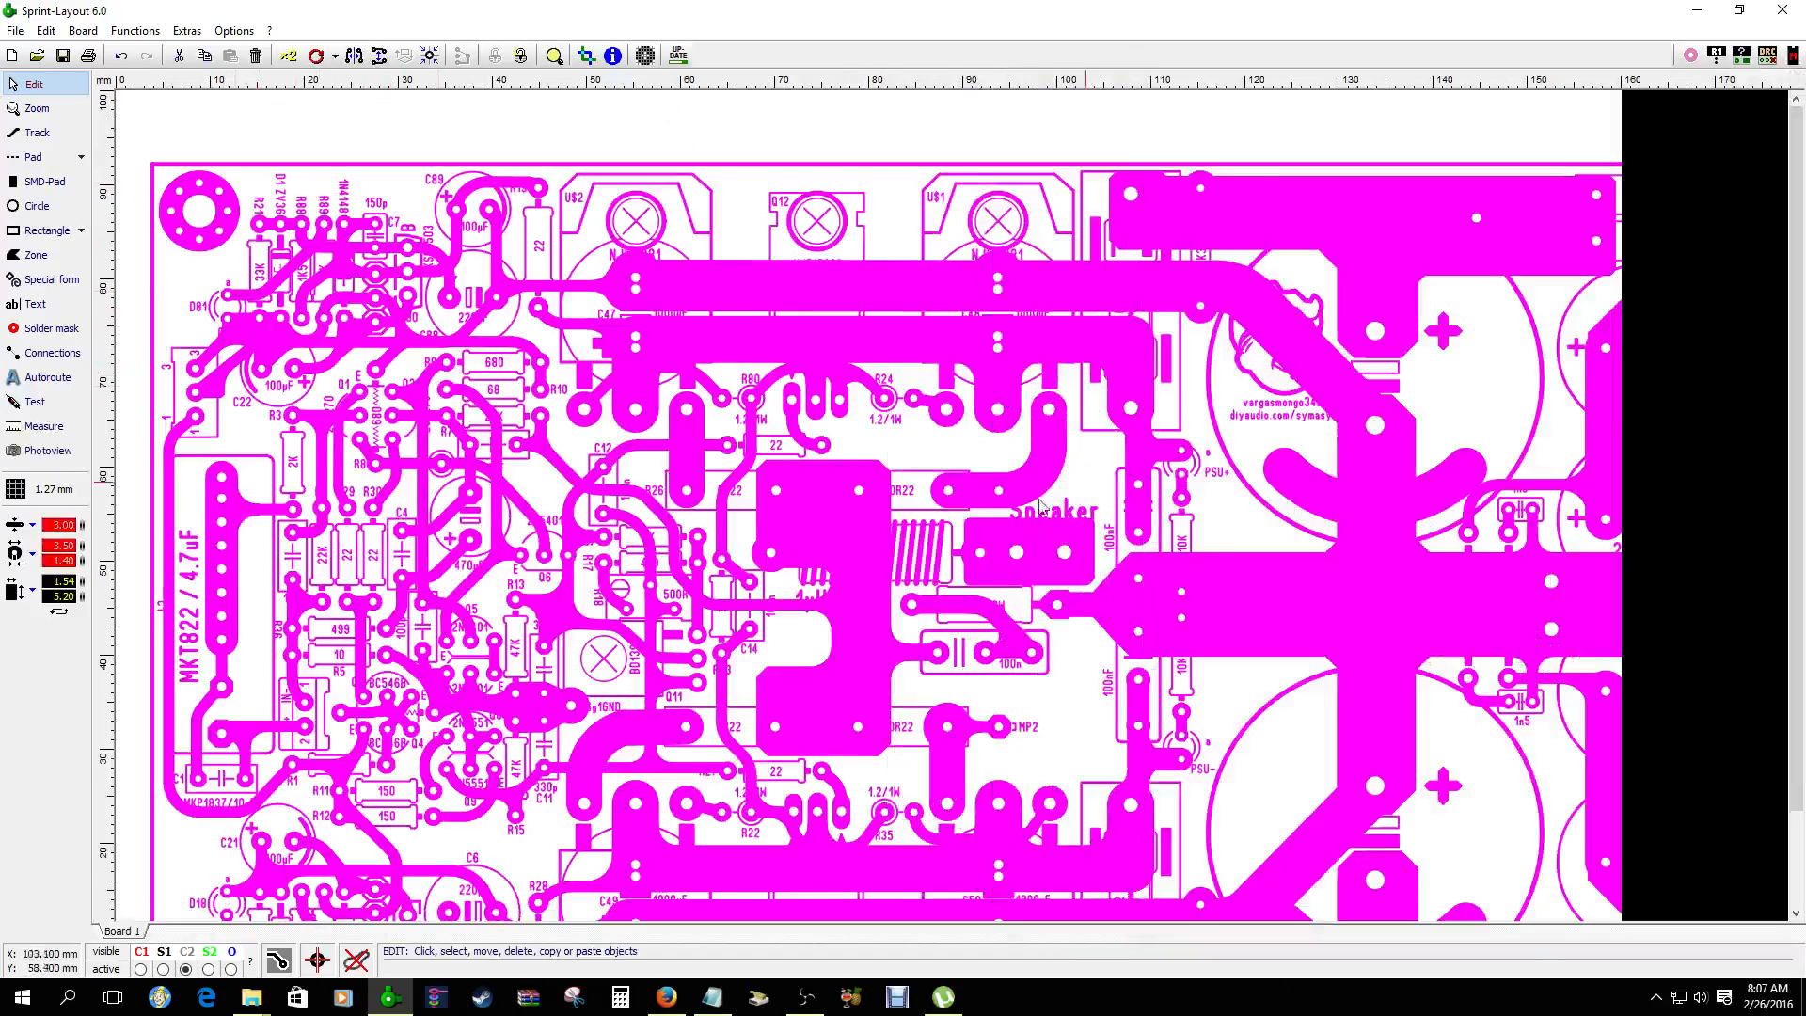
Inspect the placed SYMASYM layout on the board, toggling its selection off and on and leaving it selected
{"action": "scroll", "coordinate": [611, 370], "scroll_direction": "down", "scroll_amount": 2}
{"action": "left_click", "coordinate": [629, 111]}
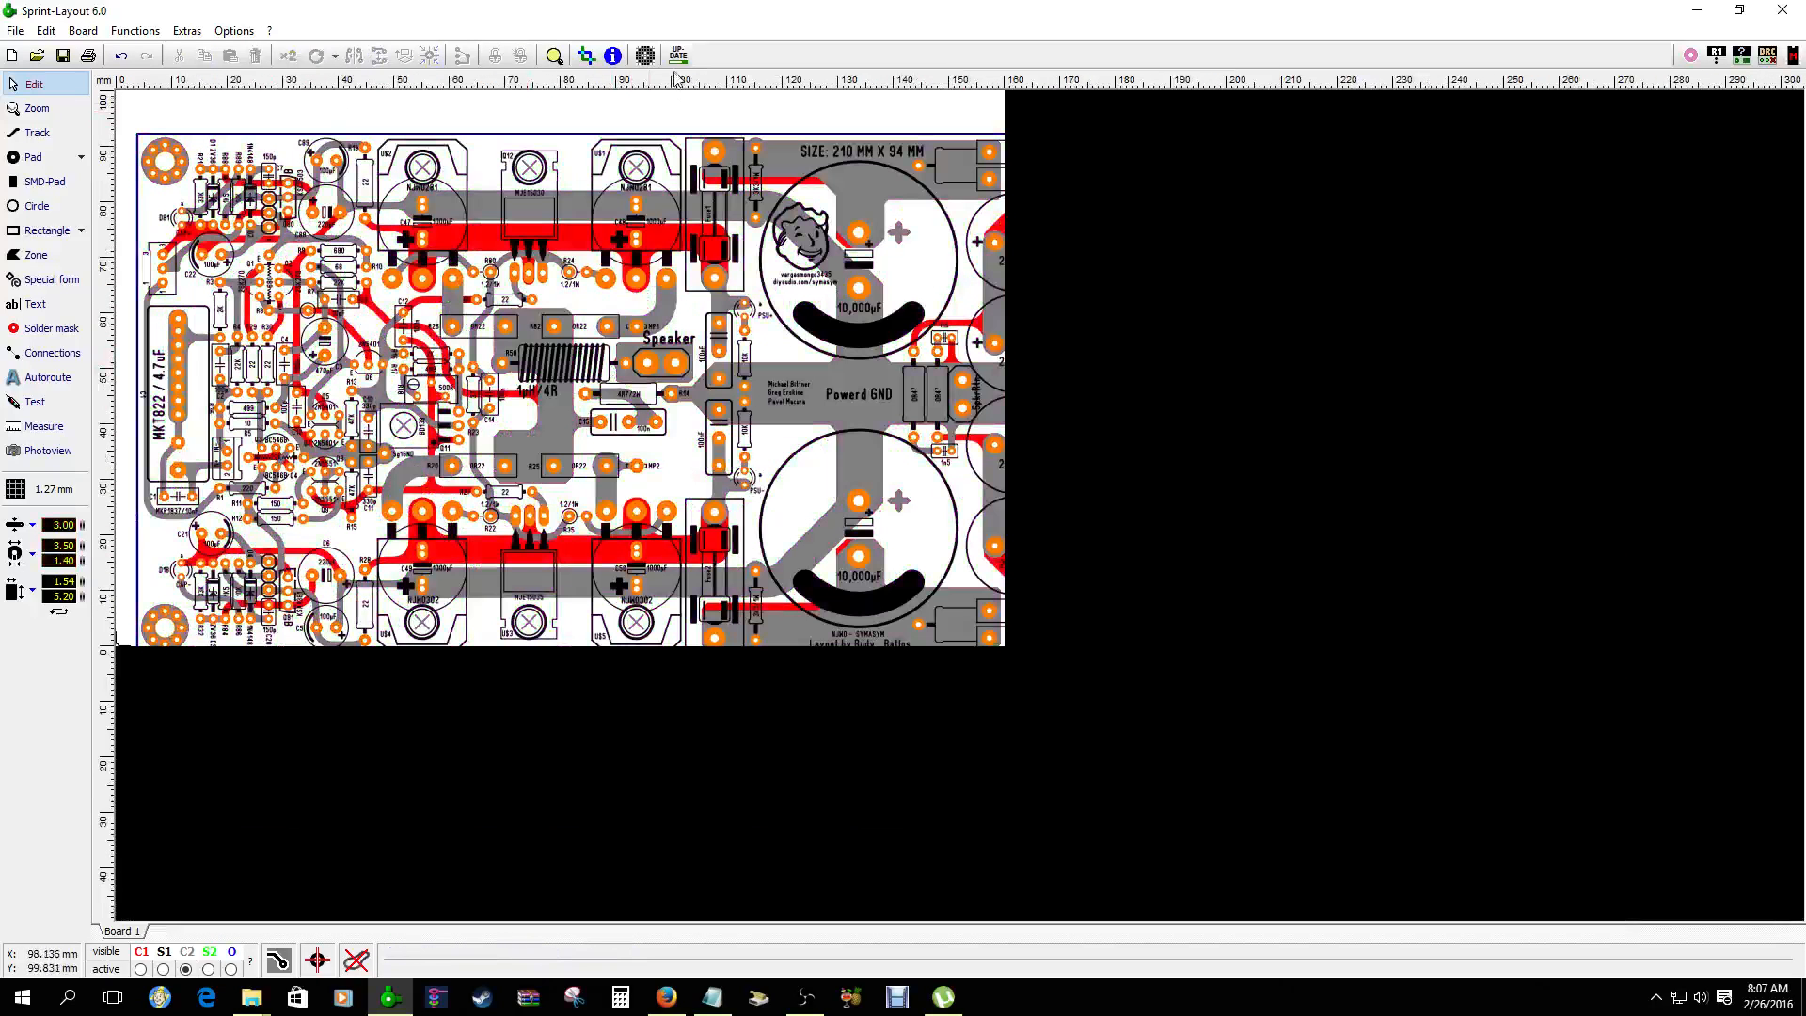
{"action": "scroll", "coordinate": [624, 223], "scroll_direction": "down", "scroll_amount": 1}
{"action": "scroll", "coordinate": [624, 223], "scroll_direction": "up", "scroll_amount": 2}
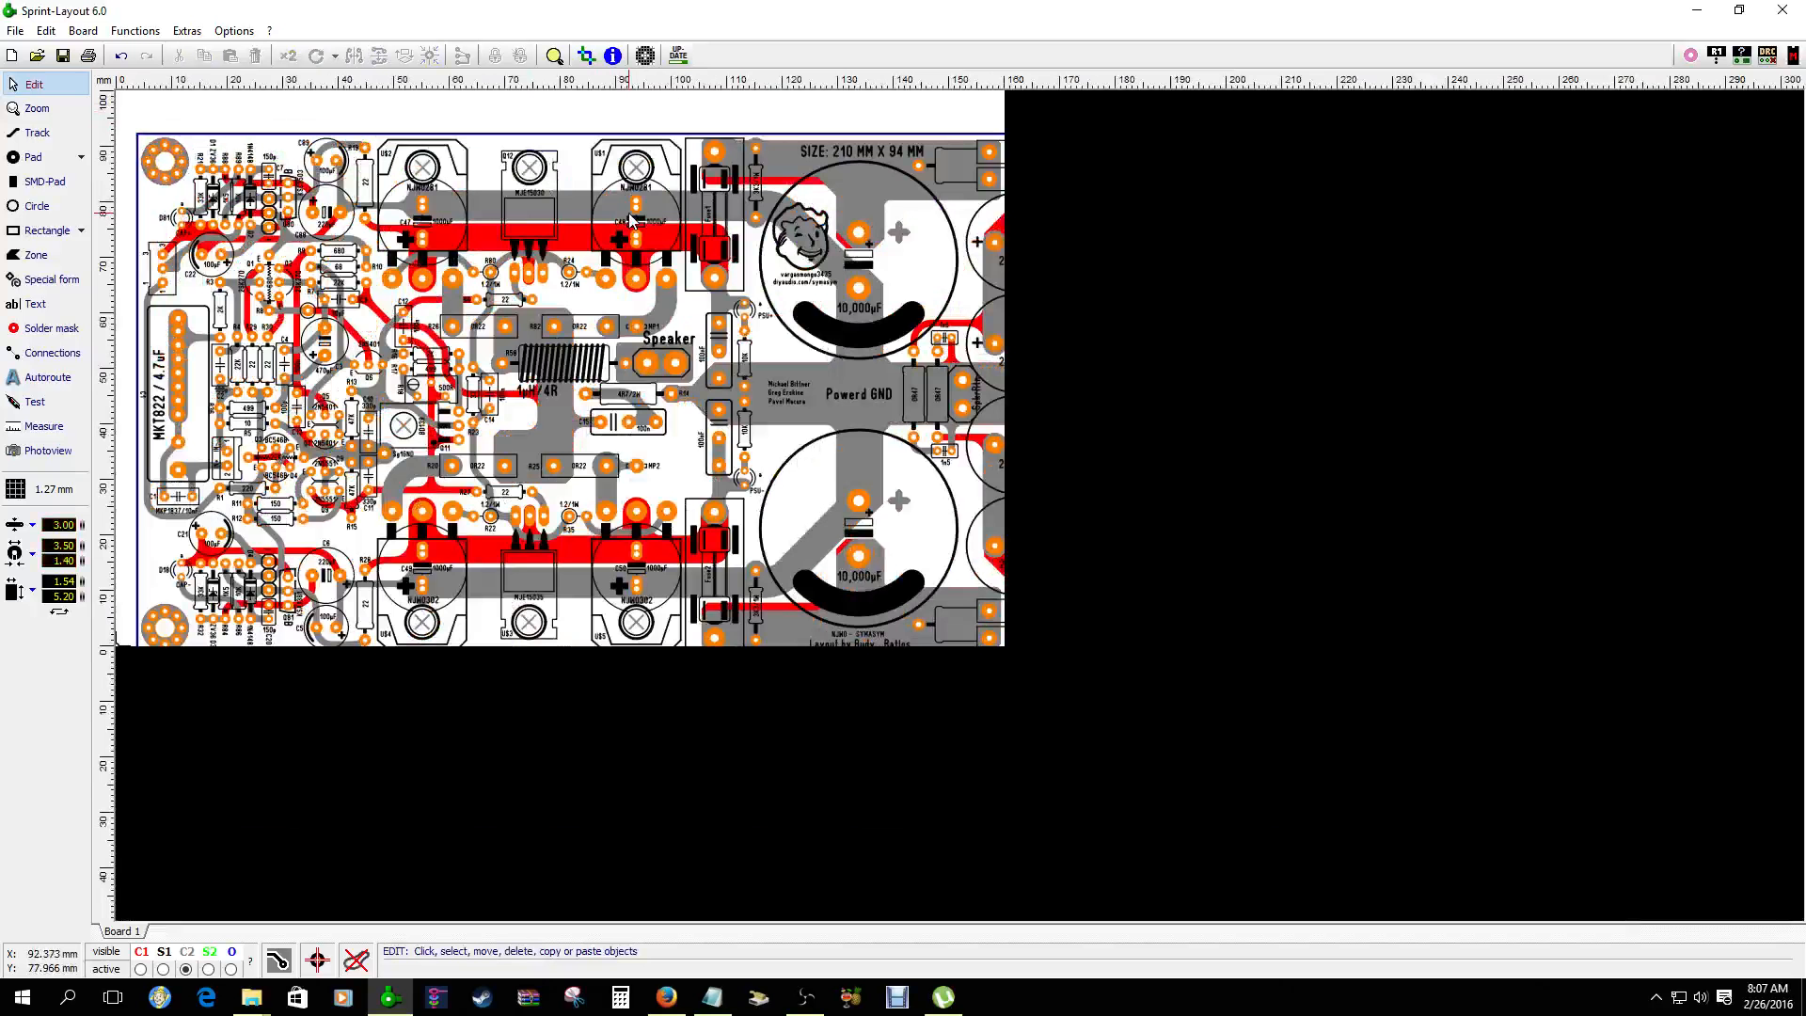
{"action": "scroll", "coordinate": [985, 302], "scroll_direction": "up", "scroll_amount": 1}
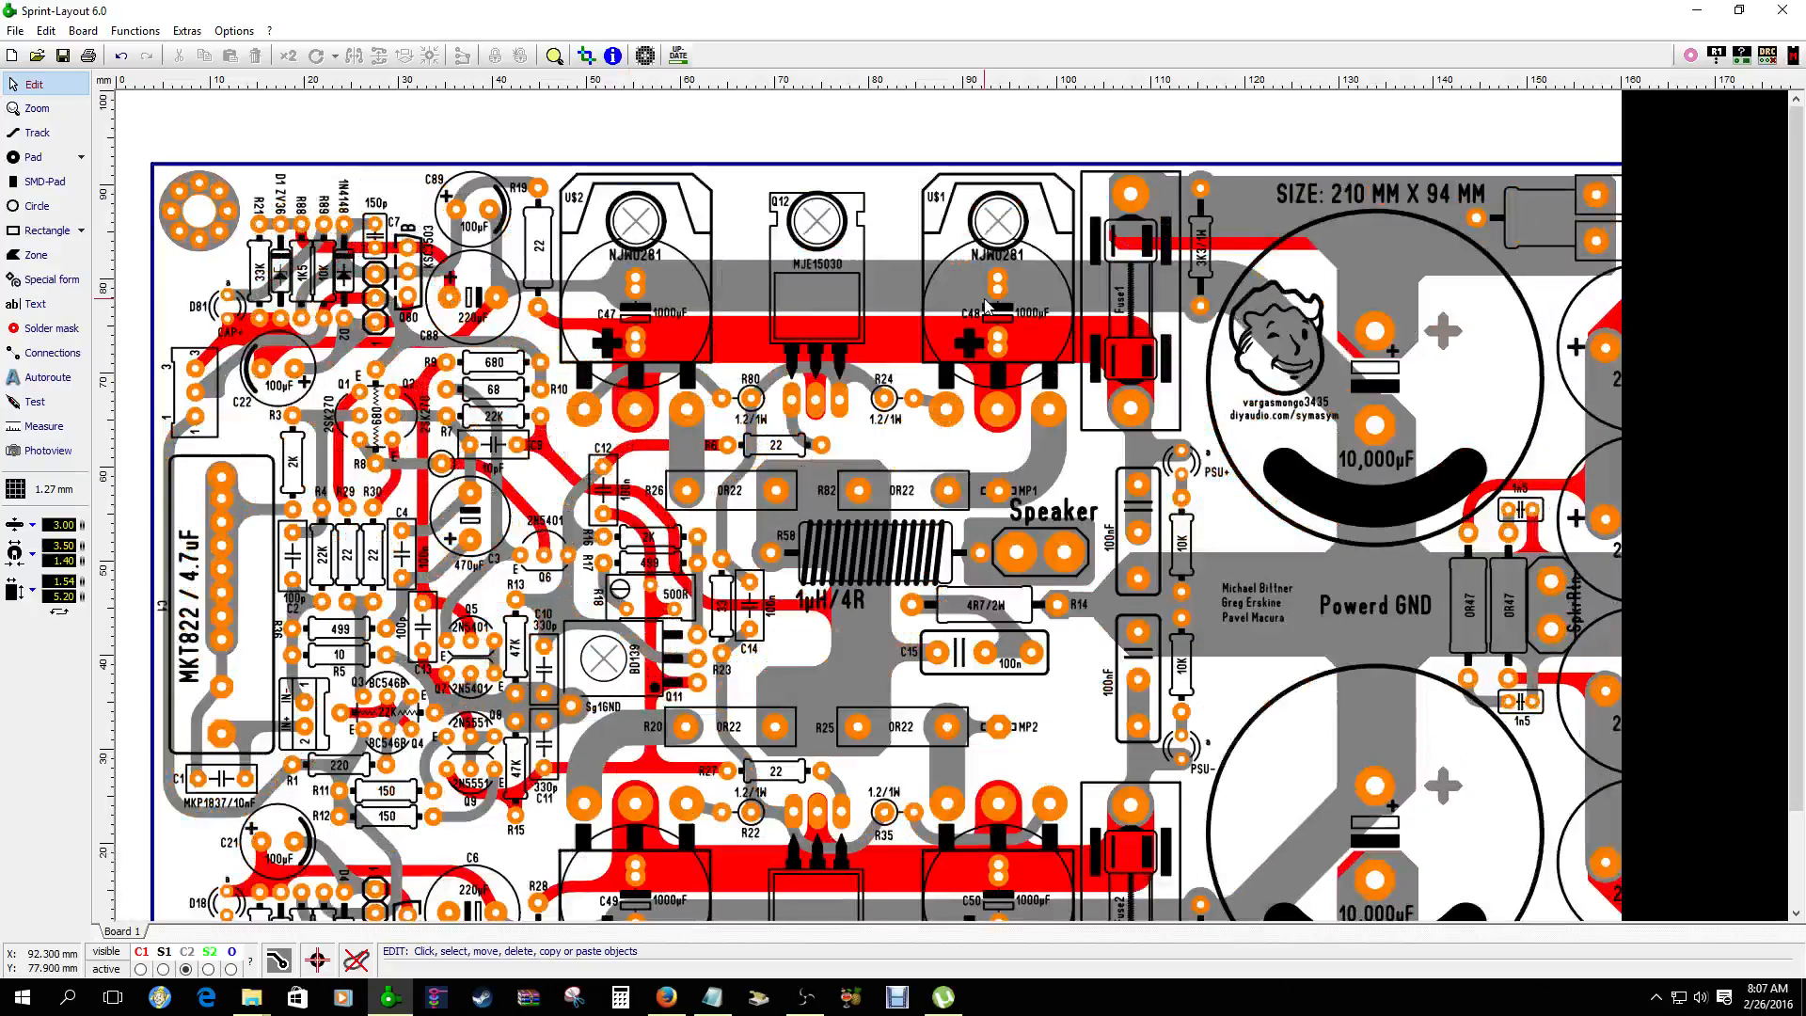
{"action": "left_click", "coordinate": [682, 290]}
{"action": "left_click", "coordinate": [613, 120]}
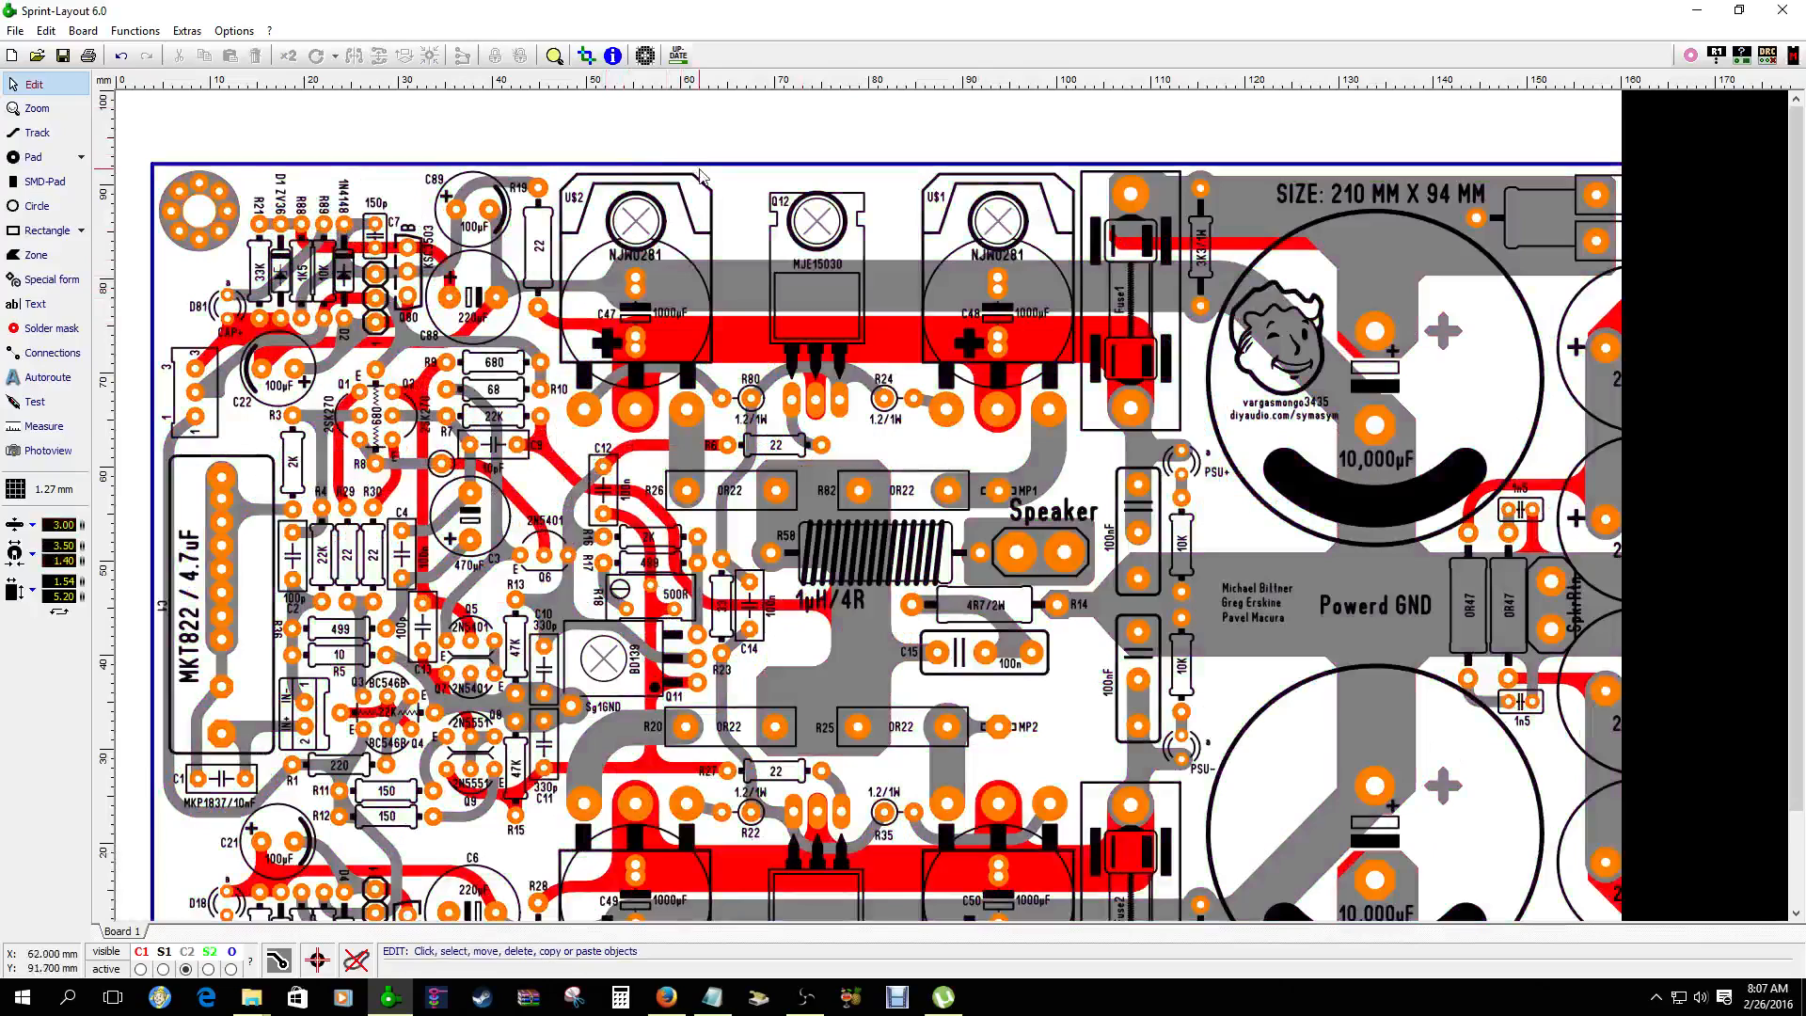
{"action": "left_click", "coordinate": [694, 285]}
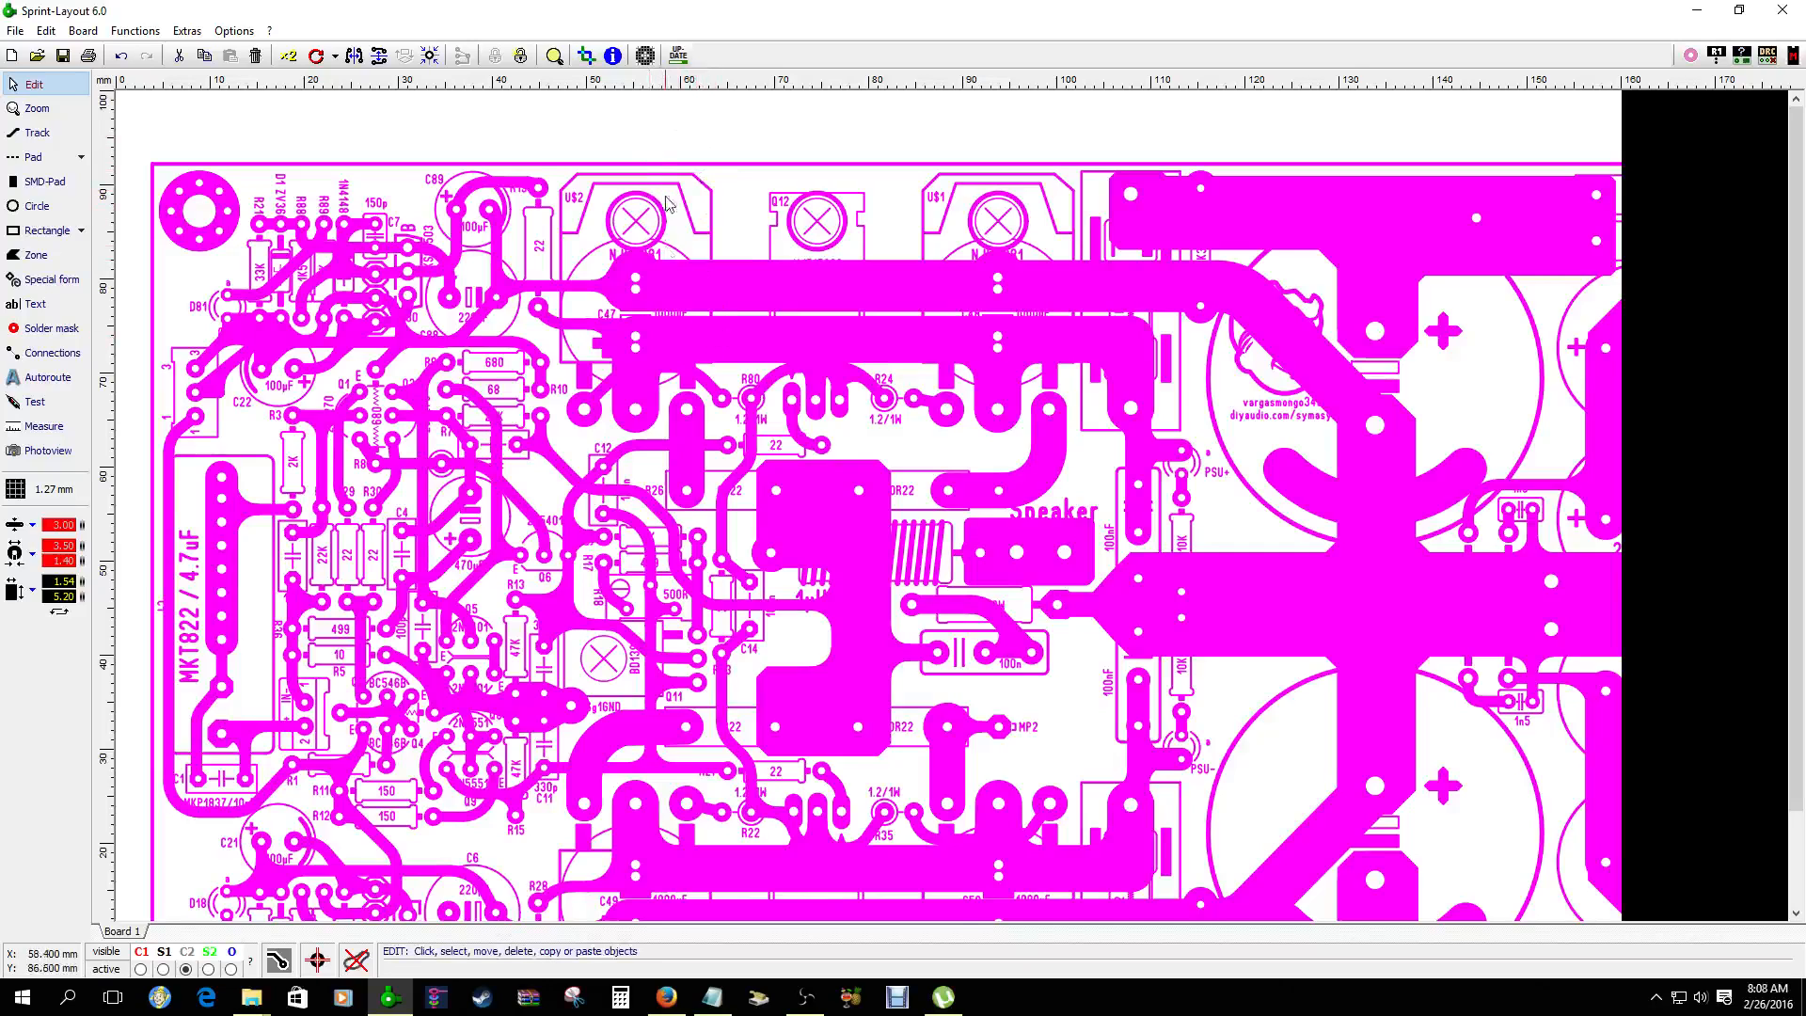
Deselect the layout, show the board properties, and enlarge Board 1 to 228.70 mm wide and 126.70 mm high
{"action": "left_click", "coordinate": [641, 149]}
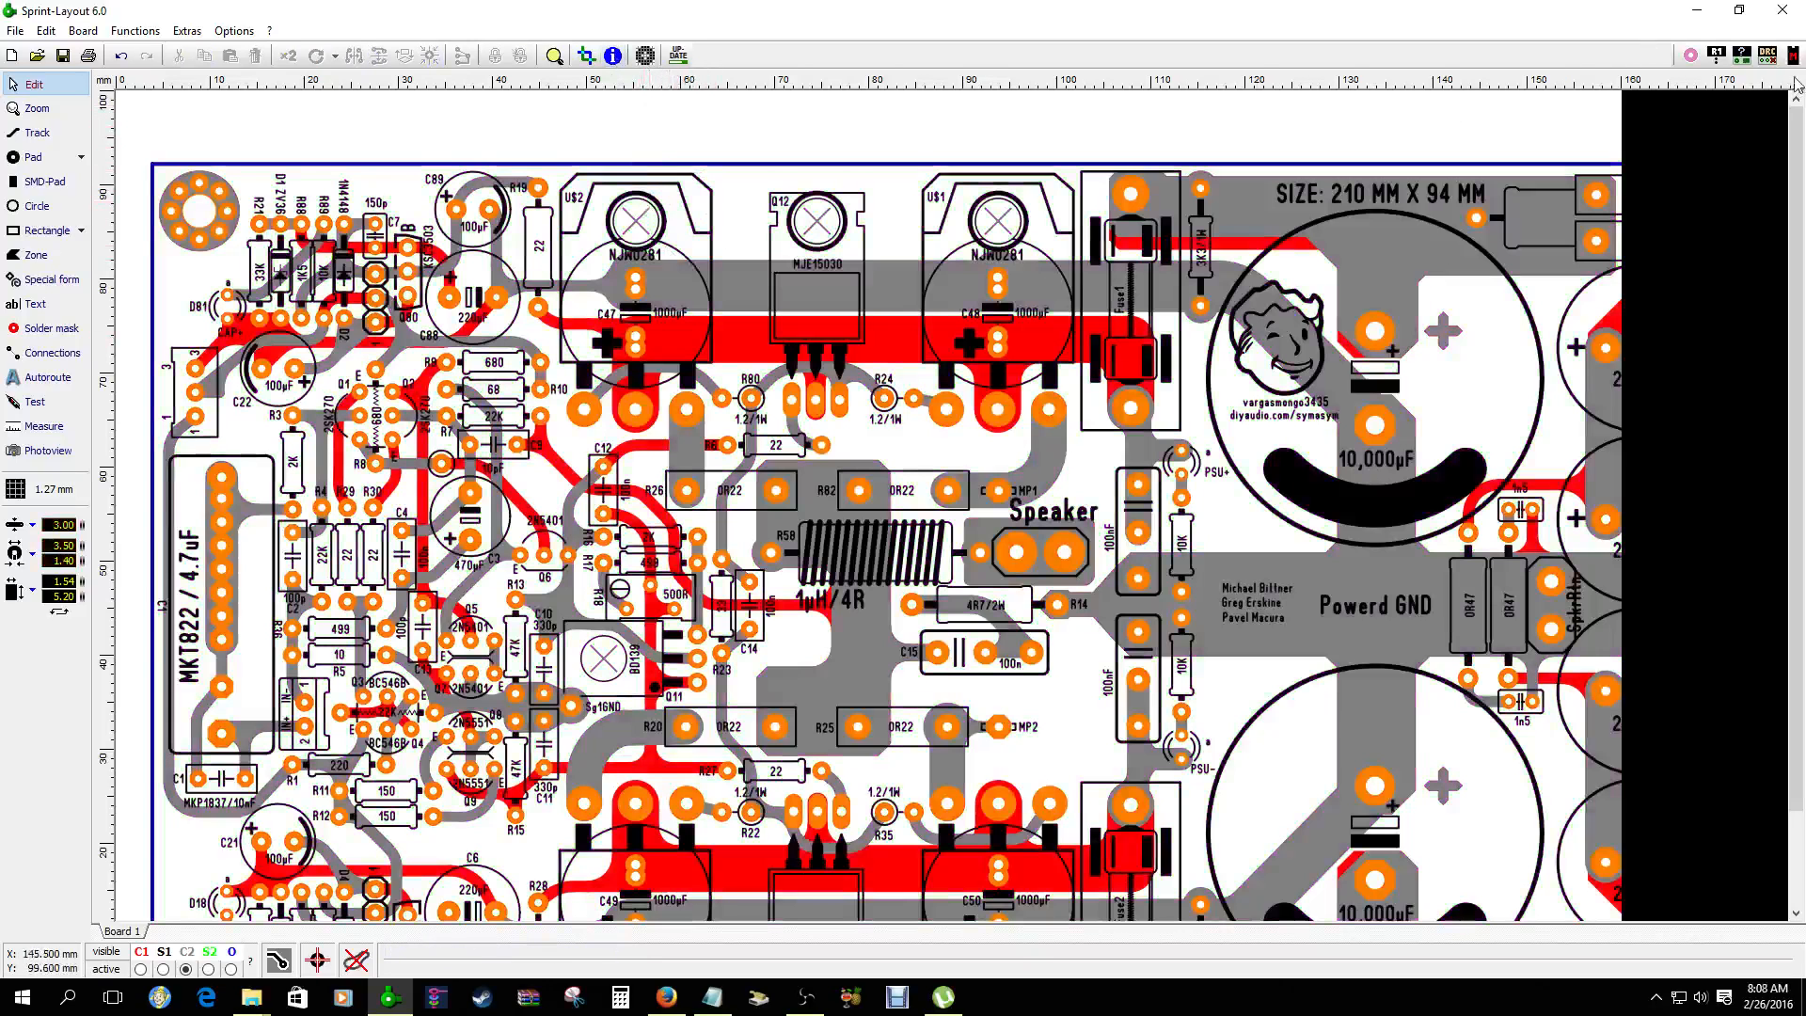
{"action": "left_click", "coordinate": [1739, 60]}
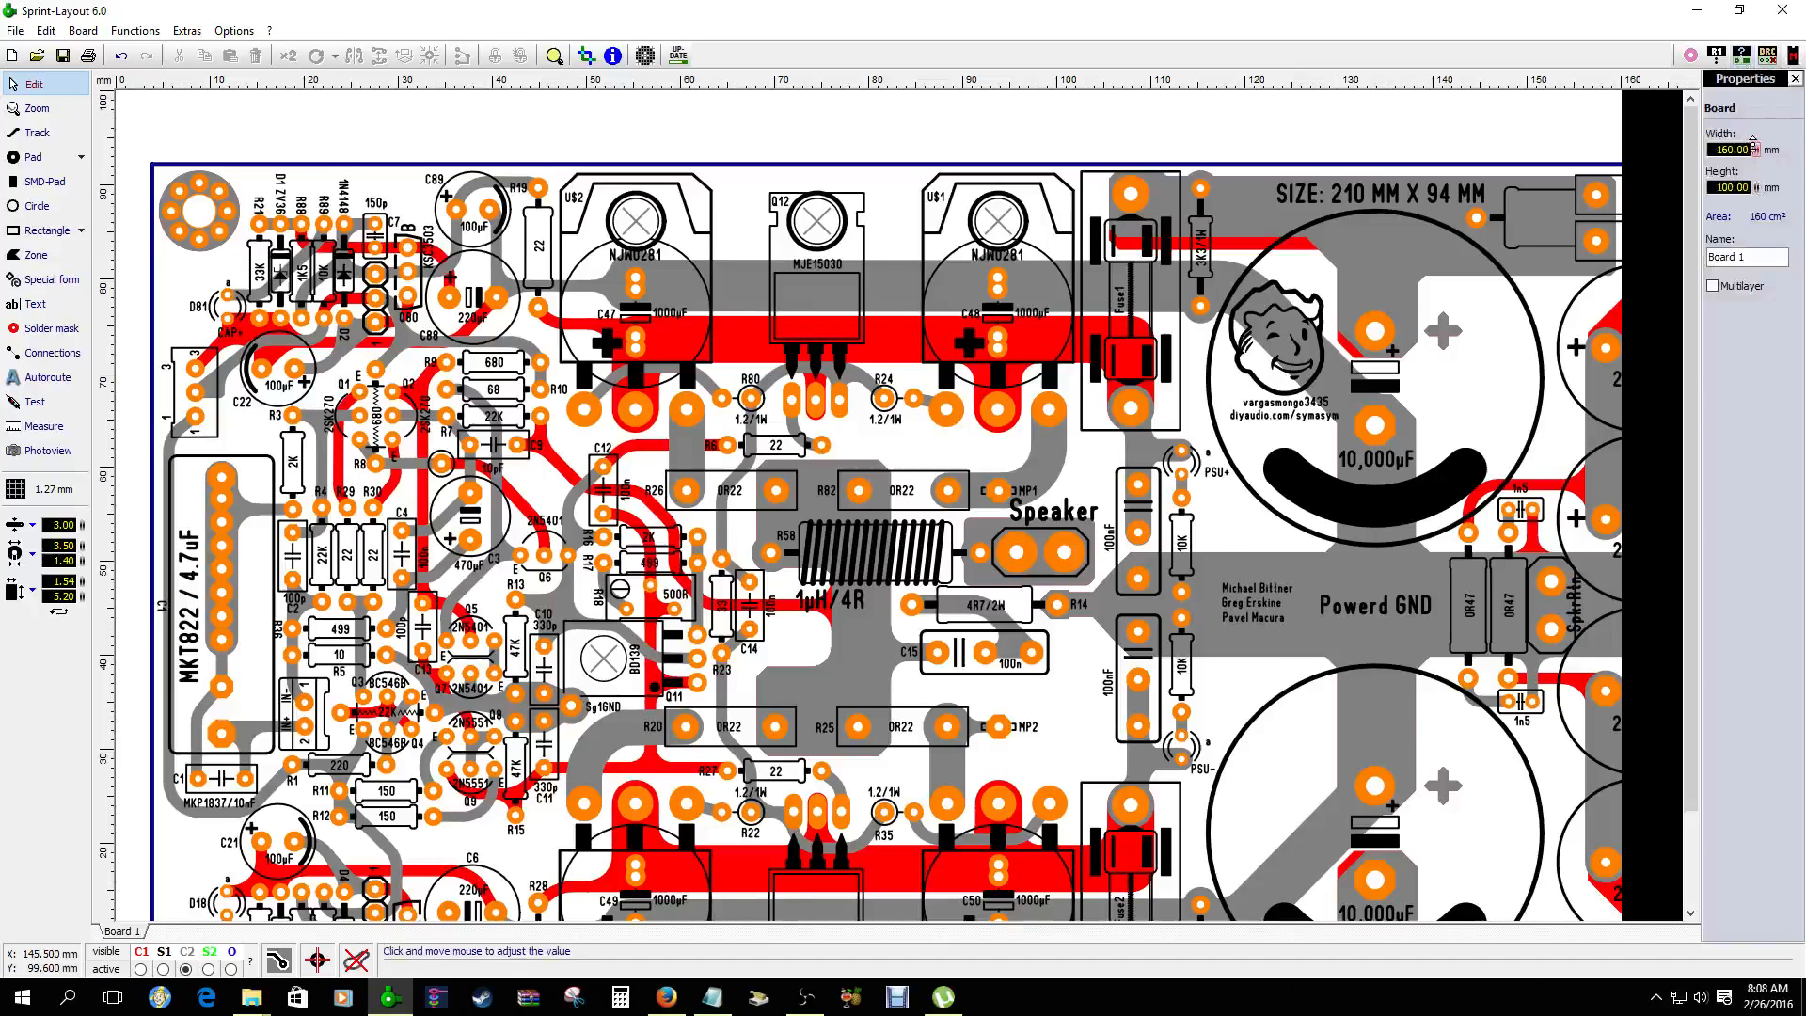
{"action": "scroll", "coordinate": [1086, 217], "scroll_direction": "down", "scroll_amount": 3}
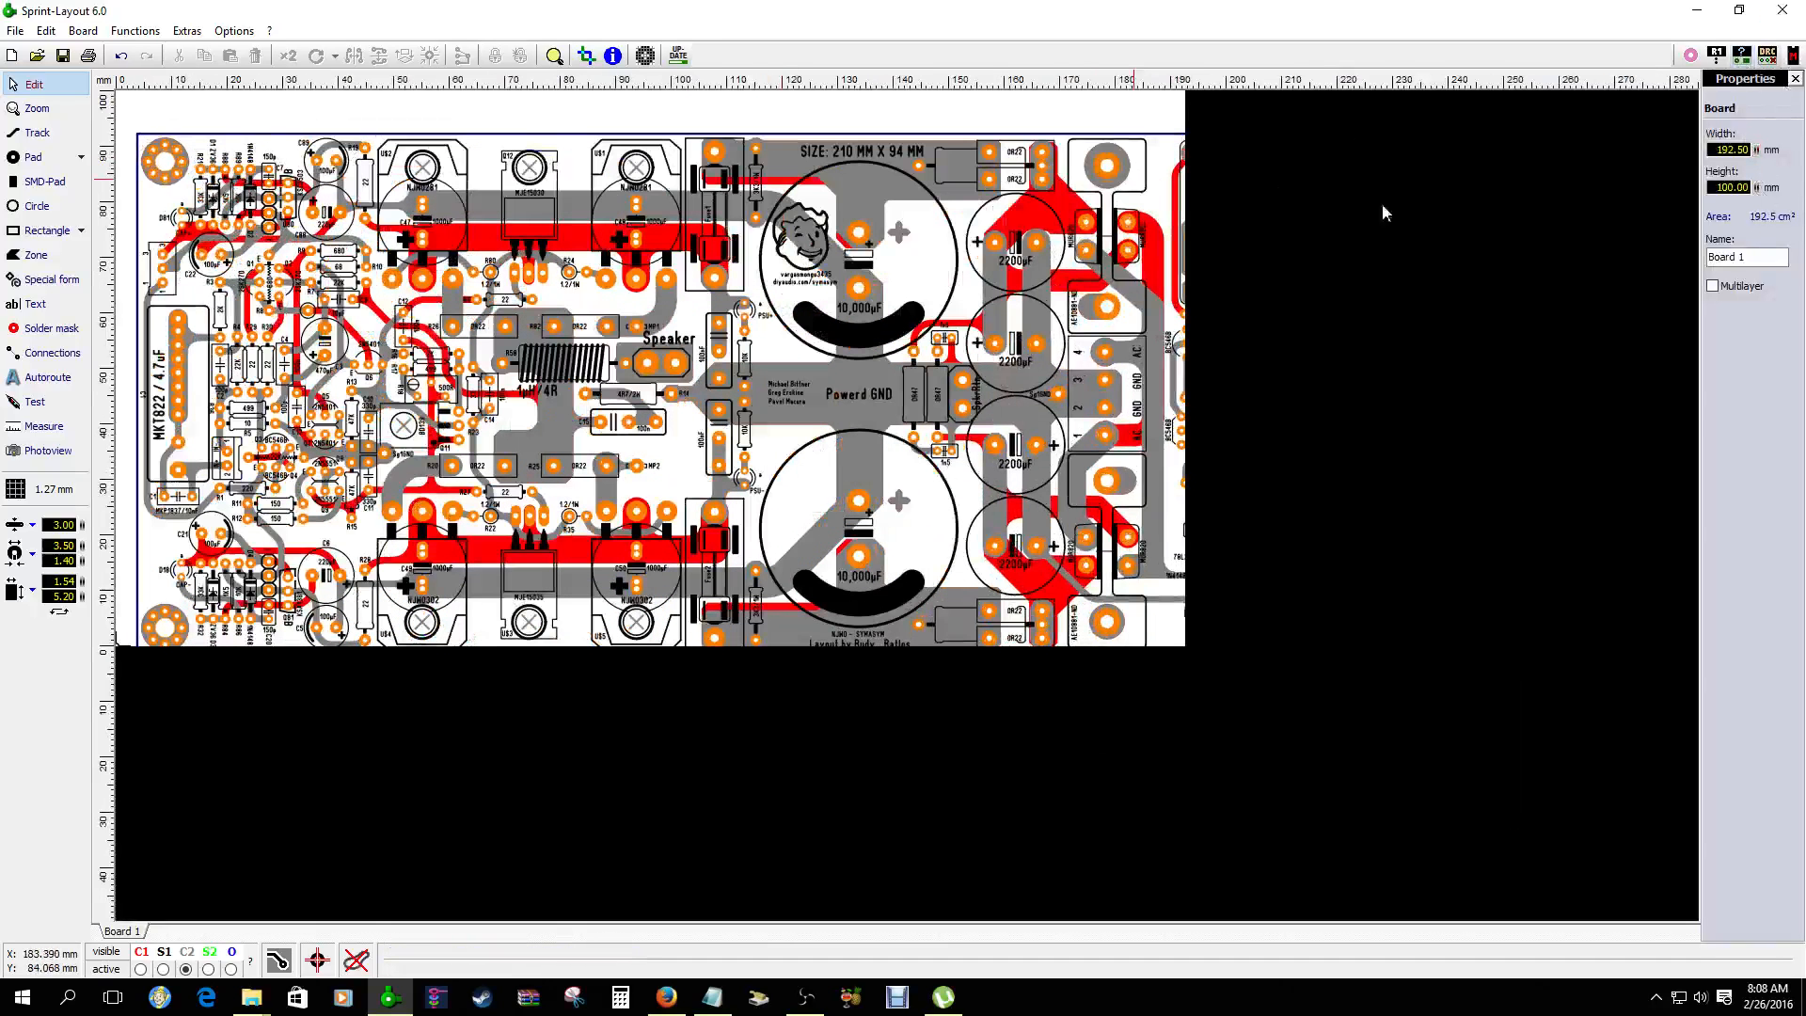
{"action": "left_click_drag", "start_coordinate": [1756, 149], "coordinate": [1603, 114]}
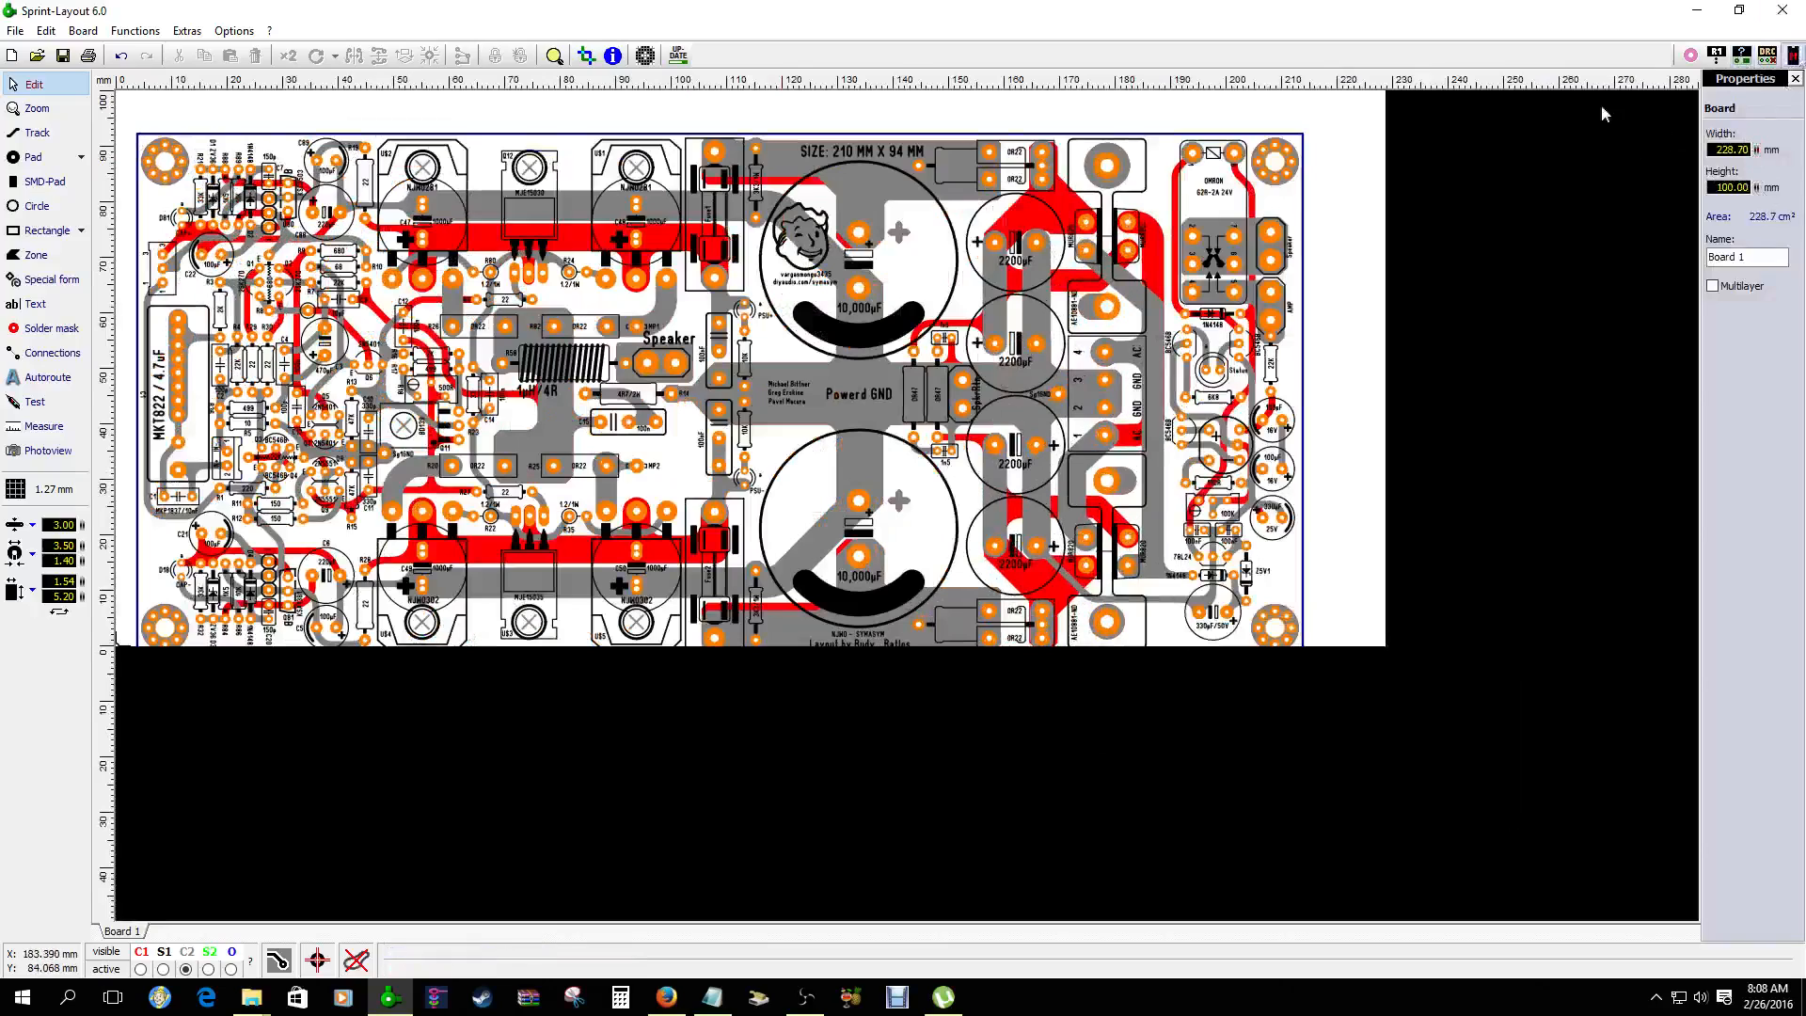
{"action": "left_click_drag", "start_coordinate": [1757, 187], "coordinate": [1792, 481]}
Move the entire SYMASYM layout down and to the right so it sits within the board, then deselect it
{"action": "key", "text": "ctrl+a"}
{"action": "left_click_drag", "start_coordinate": [861, 213], "coordinate": [896, 255]}
{"action": "left_click", "coordinate": [905, 715]}
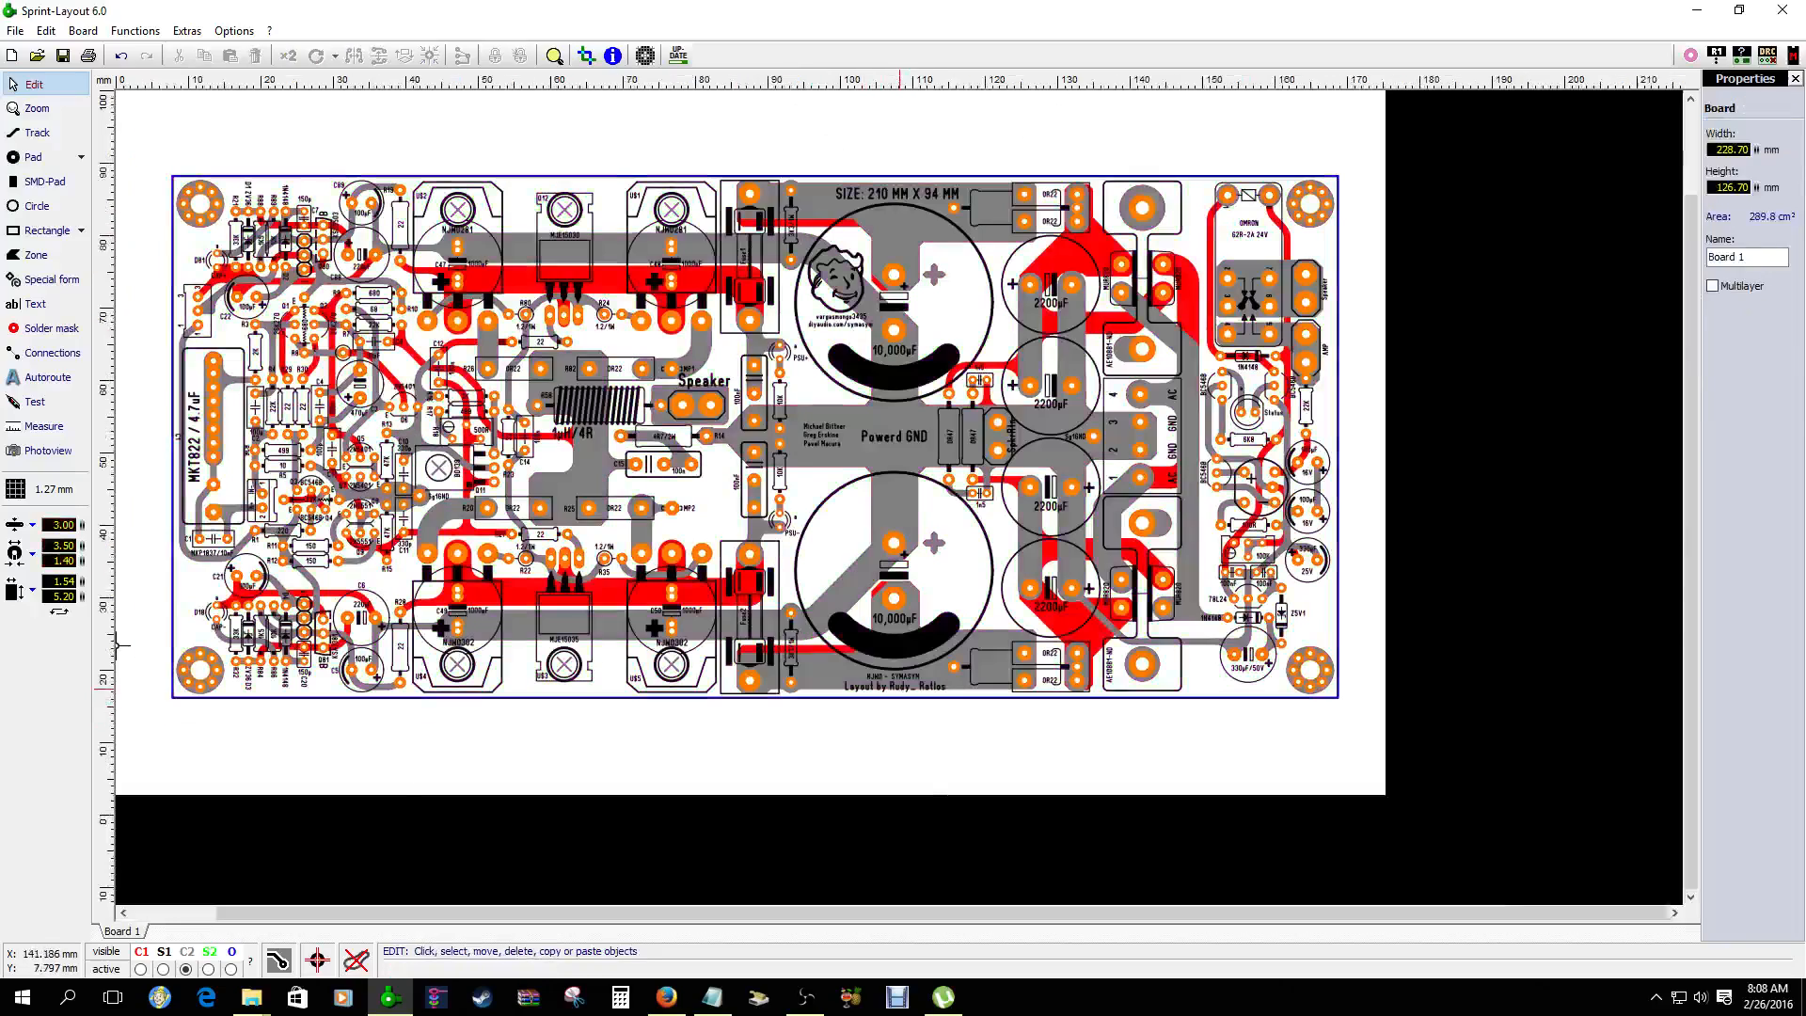
Look over the SYMASYM layout and its lettering, then delete the whole layout from Board 1
{"action": "scroll", "coordinate": [909, 723], "scroll_direction": "up", "scroll_amount": 4}
{"action": "scroll", "coordinate": [902, 506], "scroll_direction": "up", "scroll_amount": 2}
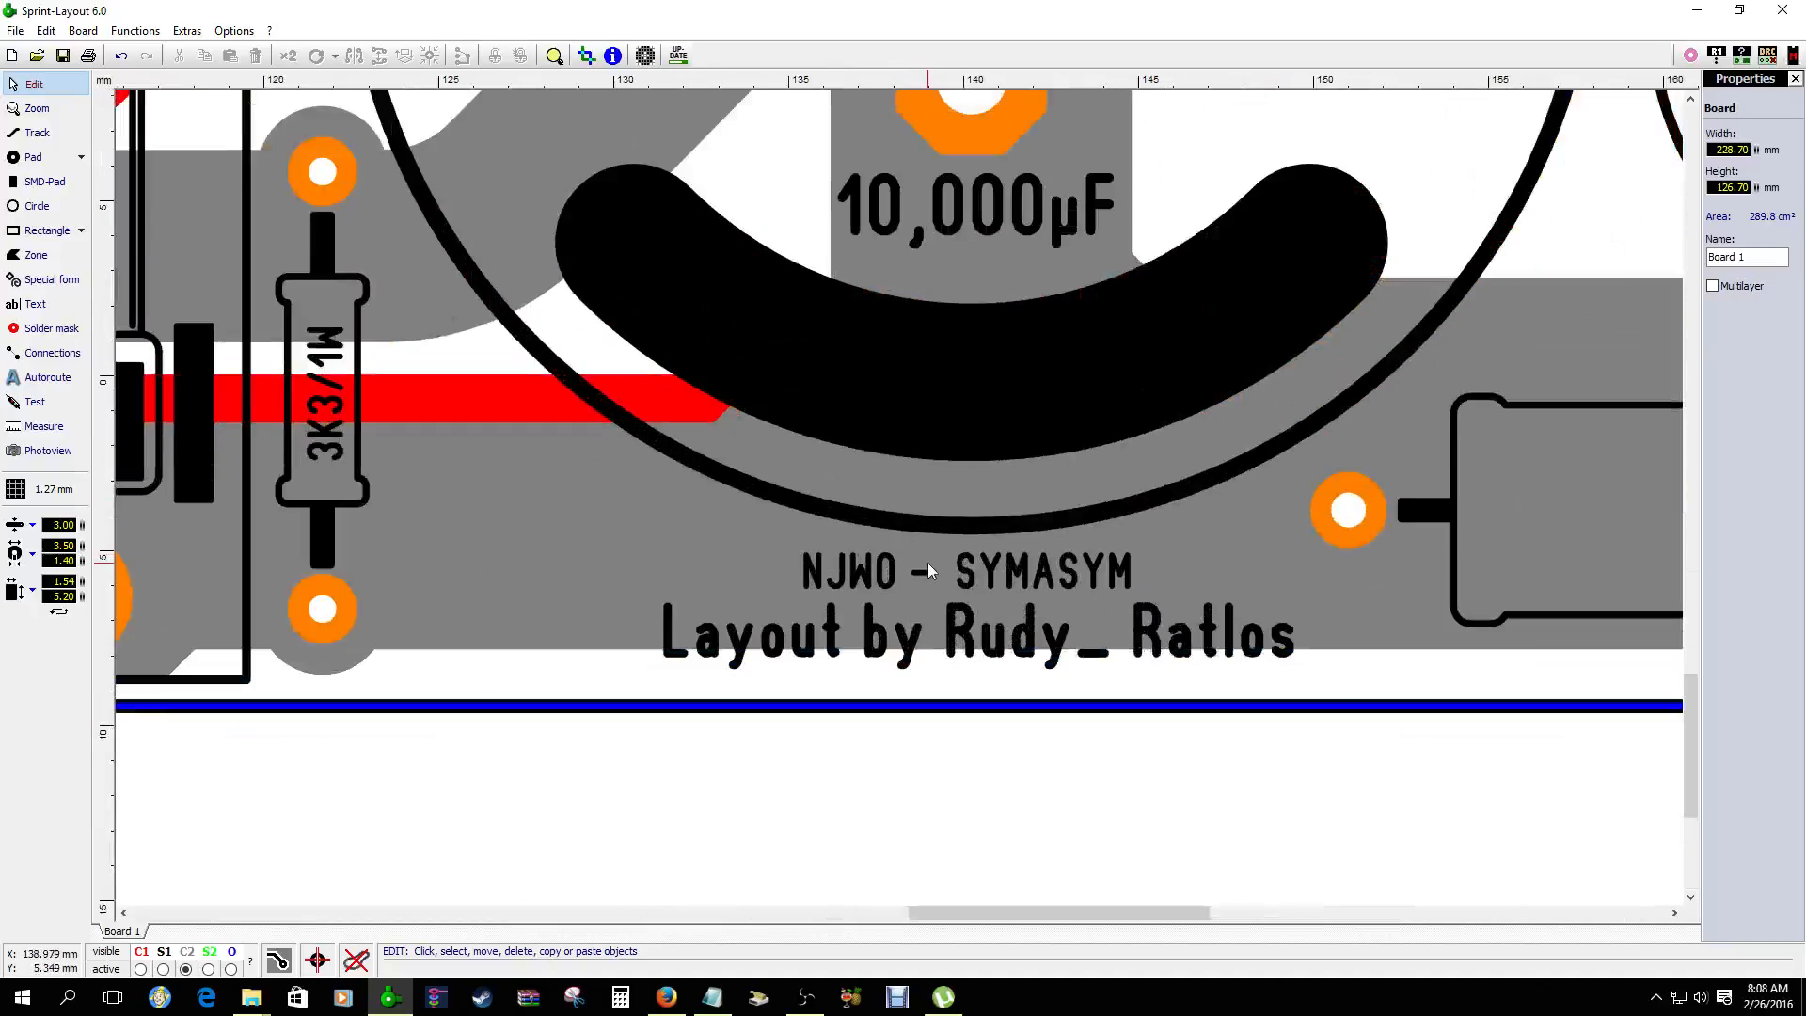
{"action": "scroll", "coordinate": [927, 563], "scroll_direction": "down", "scroll_amount": 5}
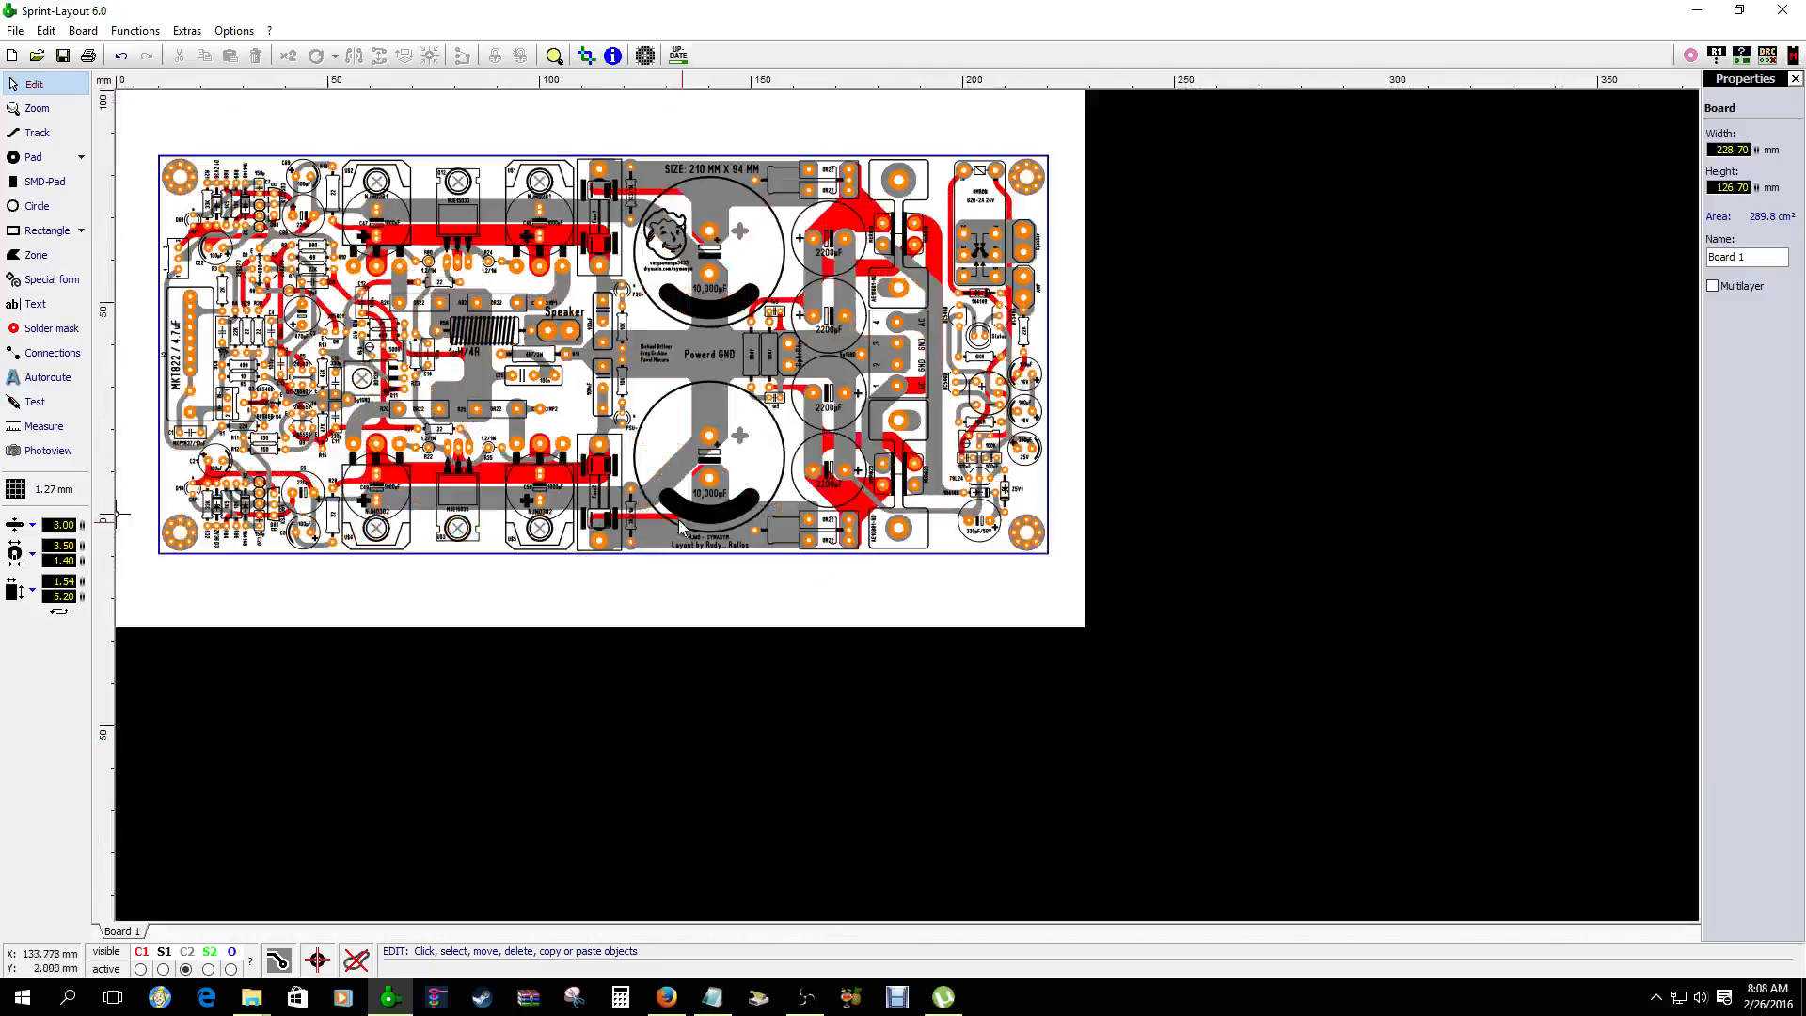
{"action": "scroll", "coordinate": [880, 602], "scroll_direction": "up", "scroll_amount": 2}
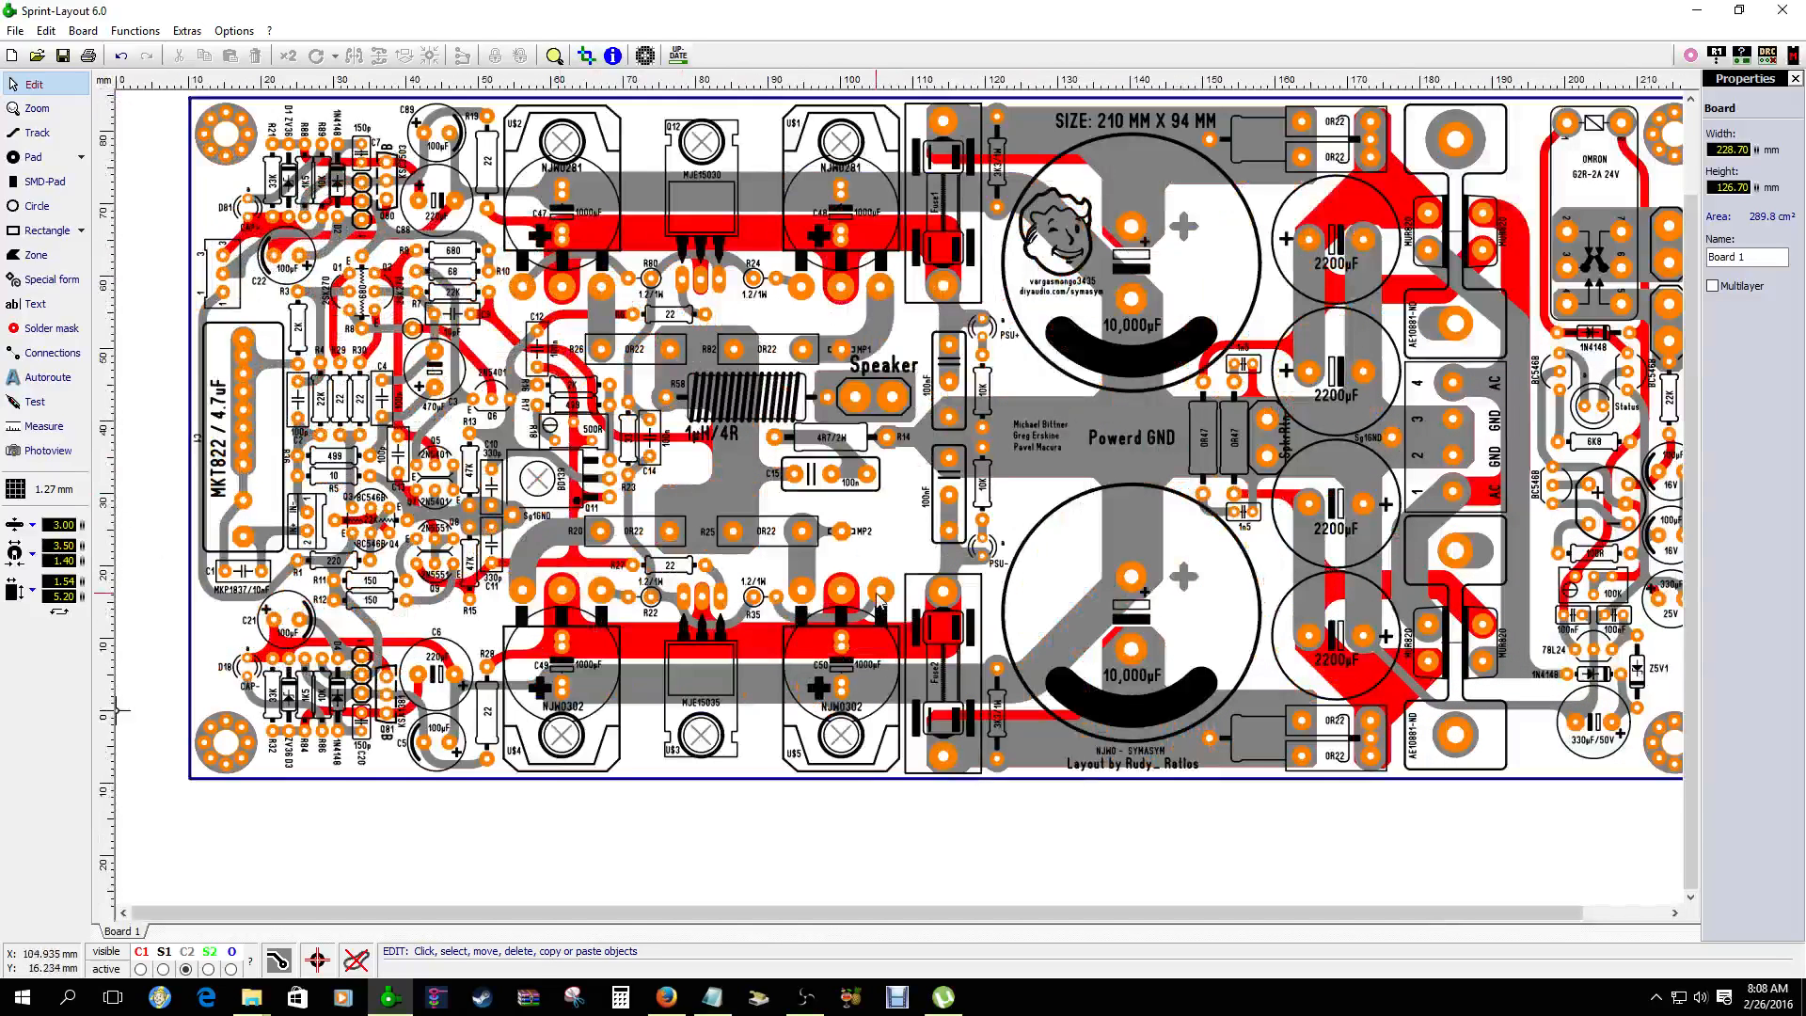
{"action": "scroll", "coordinate": [684, 376], "scroll_direction": "down", "scroll_amount": 1}
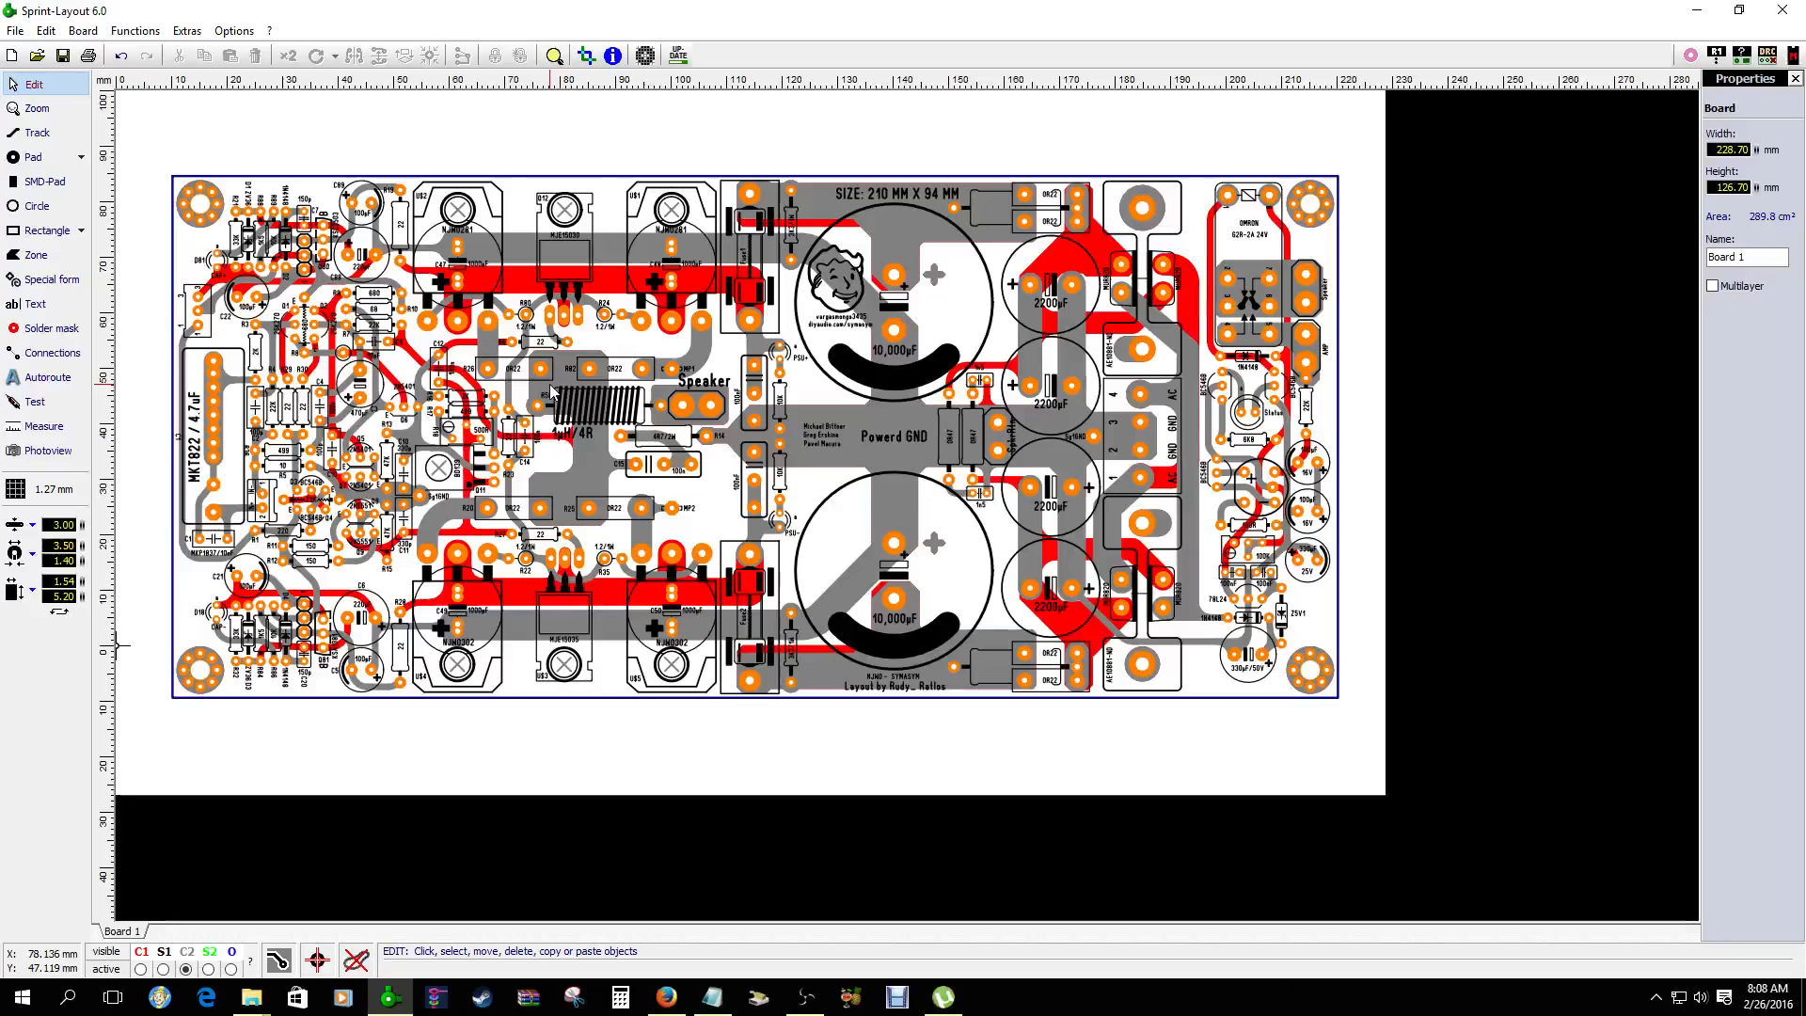
{"action": "key", "text": "ctrl+a"}
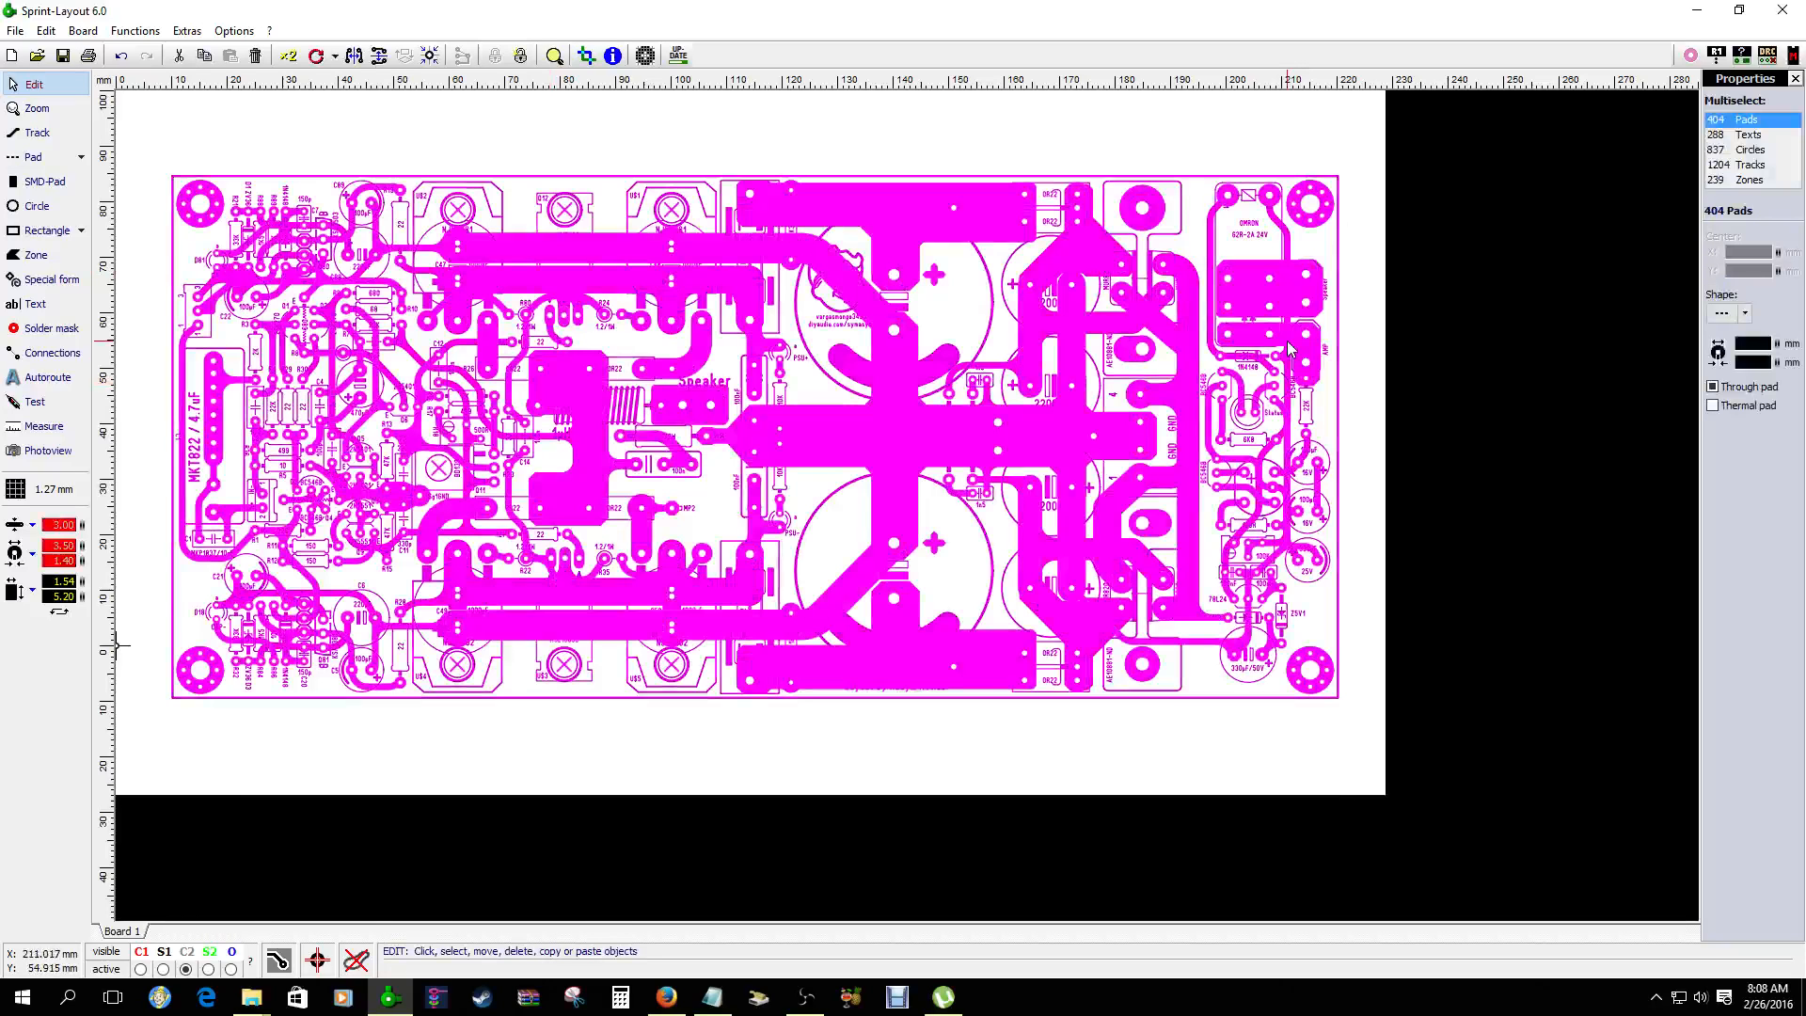
{"action": "key", "text": "Delete"}
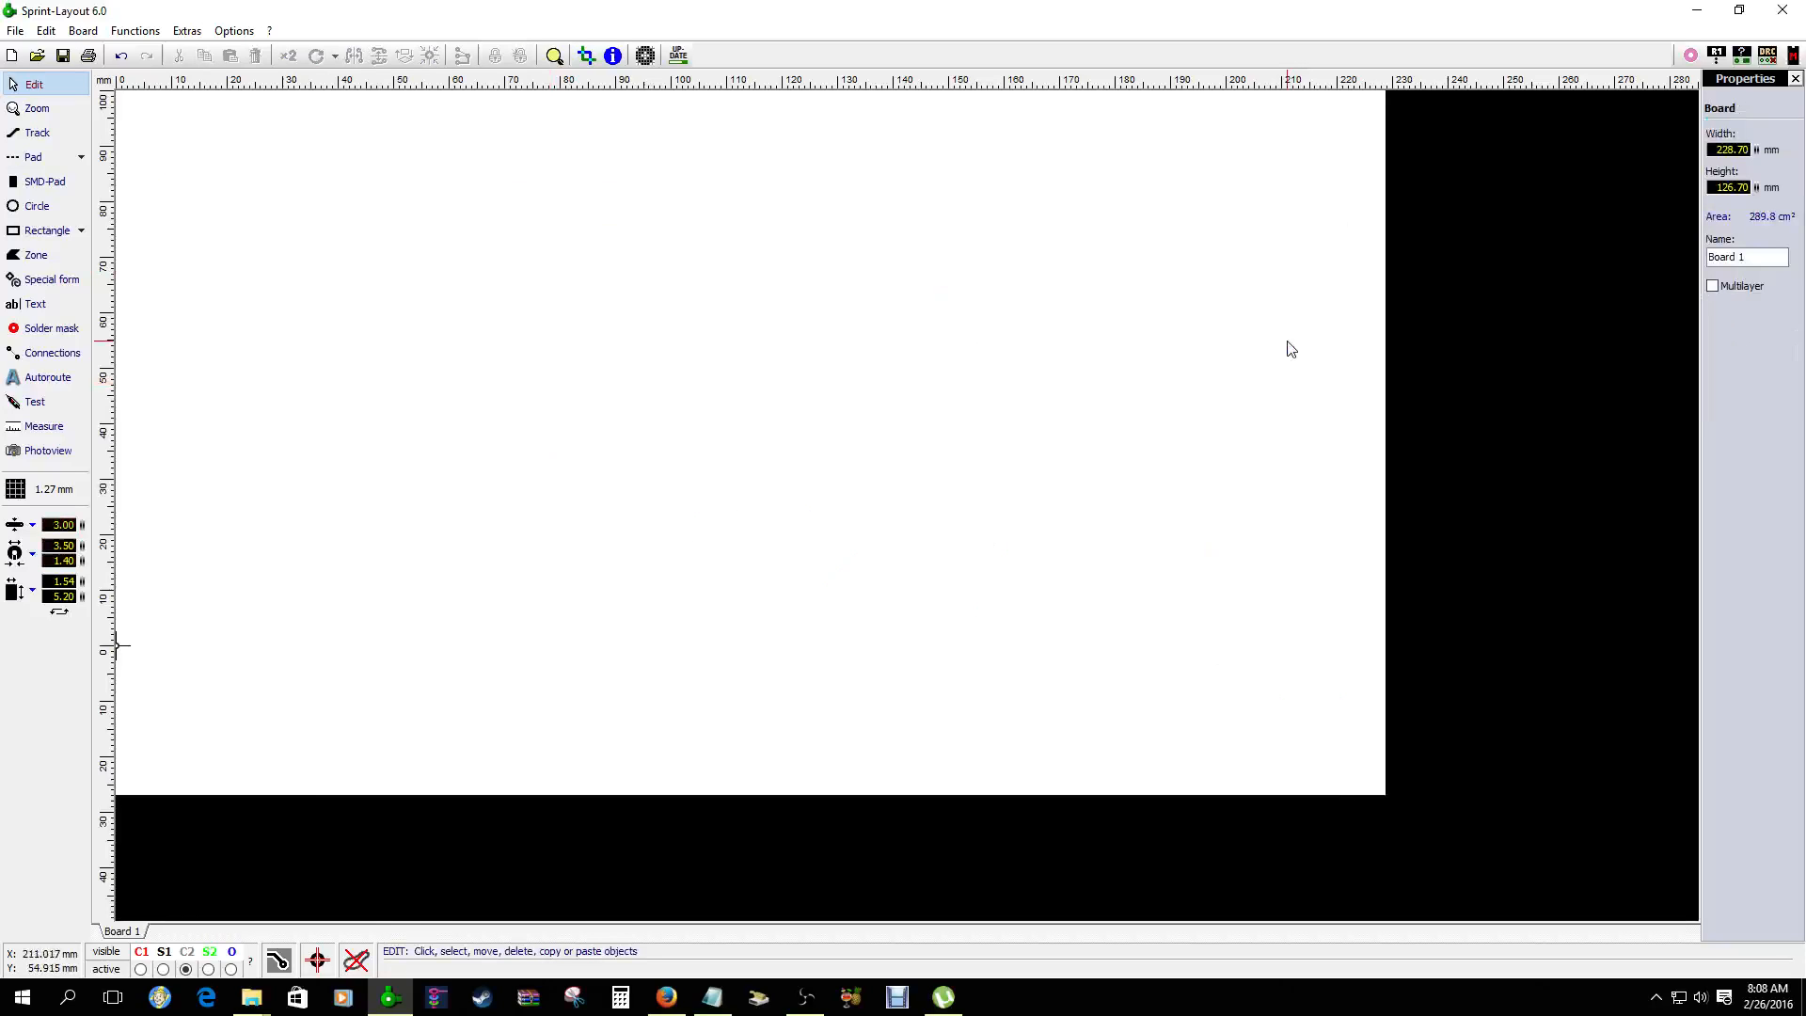
Show the macro library and step through the previews from 1-1 0 fallout 4 boy down to 1-1 0000 PNP
{"action": "left_click", "coordinate": [1794, 54]}
{"action": "left_click", "coordinate": [1264, 518]}
{"action": "key", "text": "Down"}
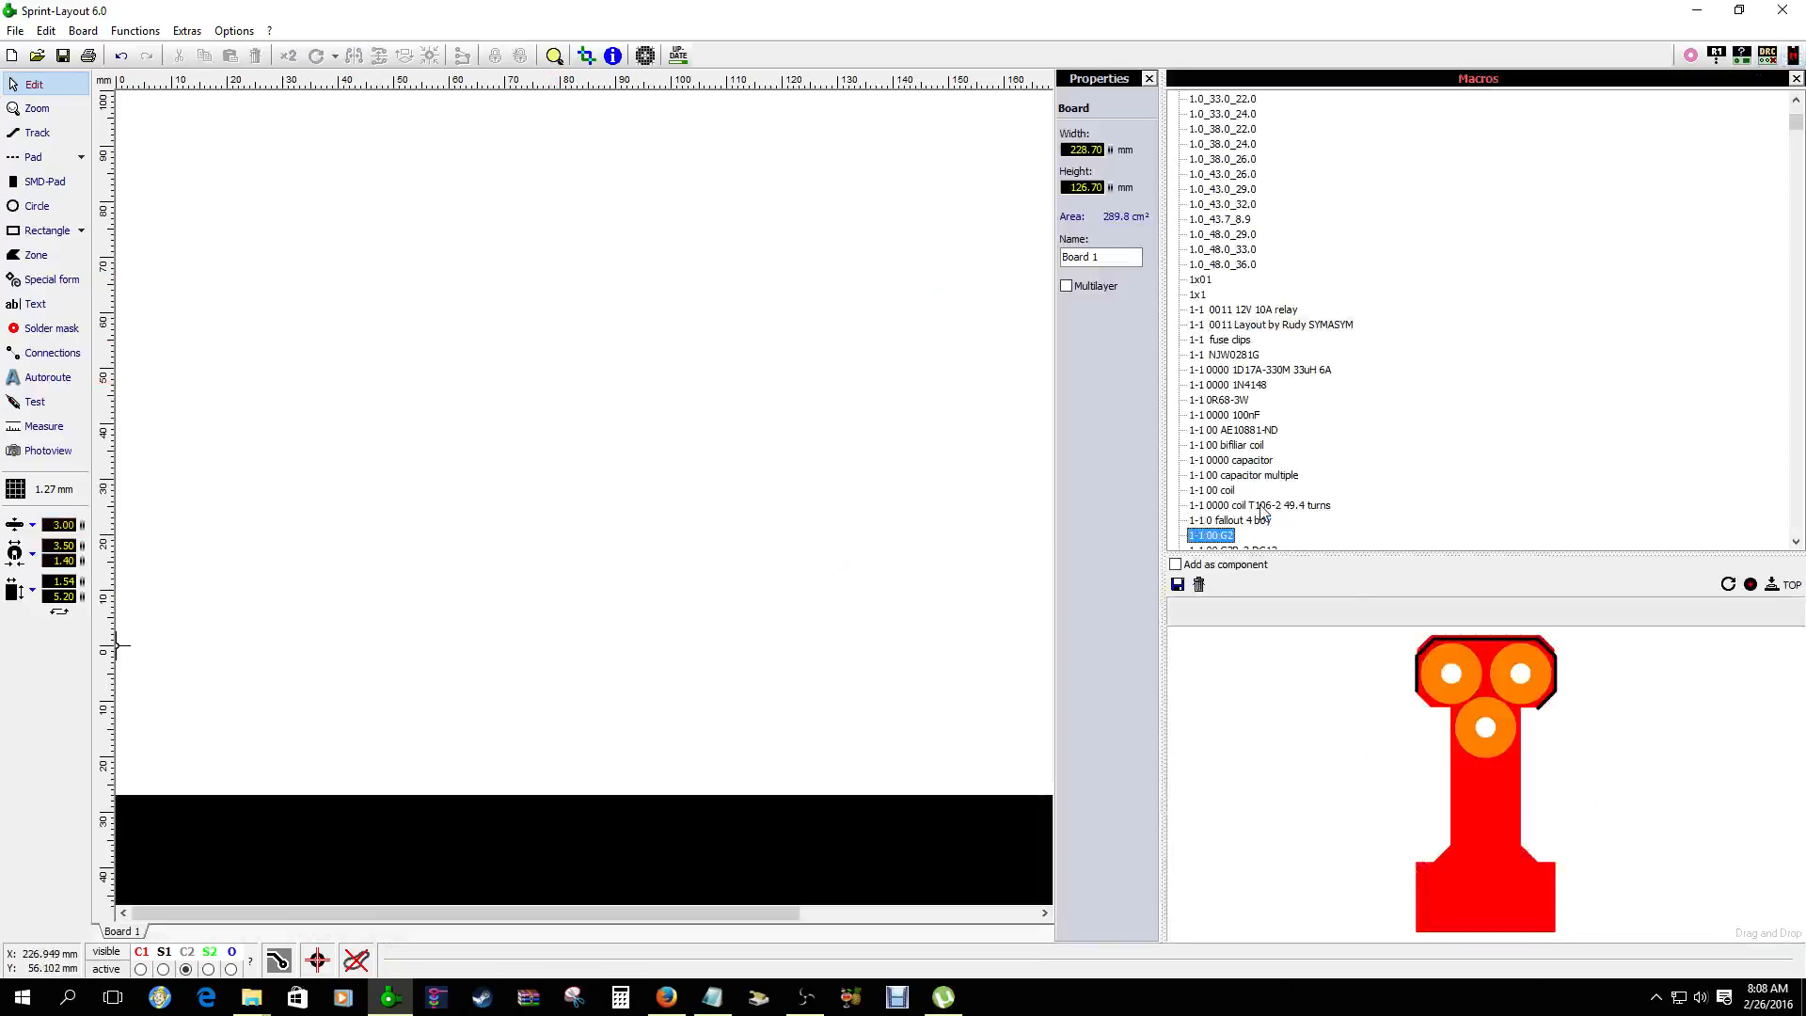
{"action": "key", "text": "Down"}
{"action": "key", "text": "Down"}
{"action": "key", "text": "Down"}
{"action": "key", "text": "Down"}
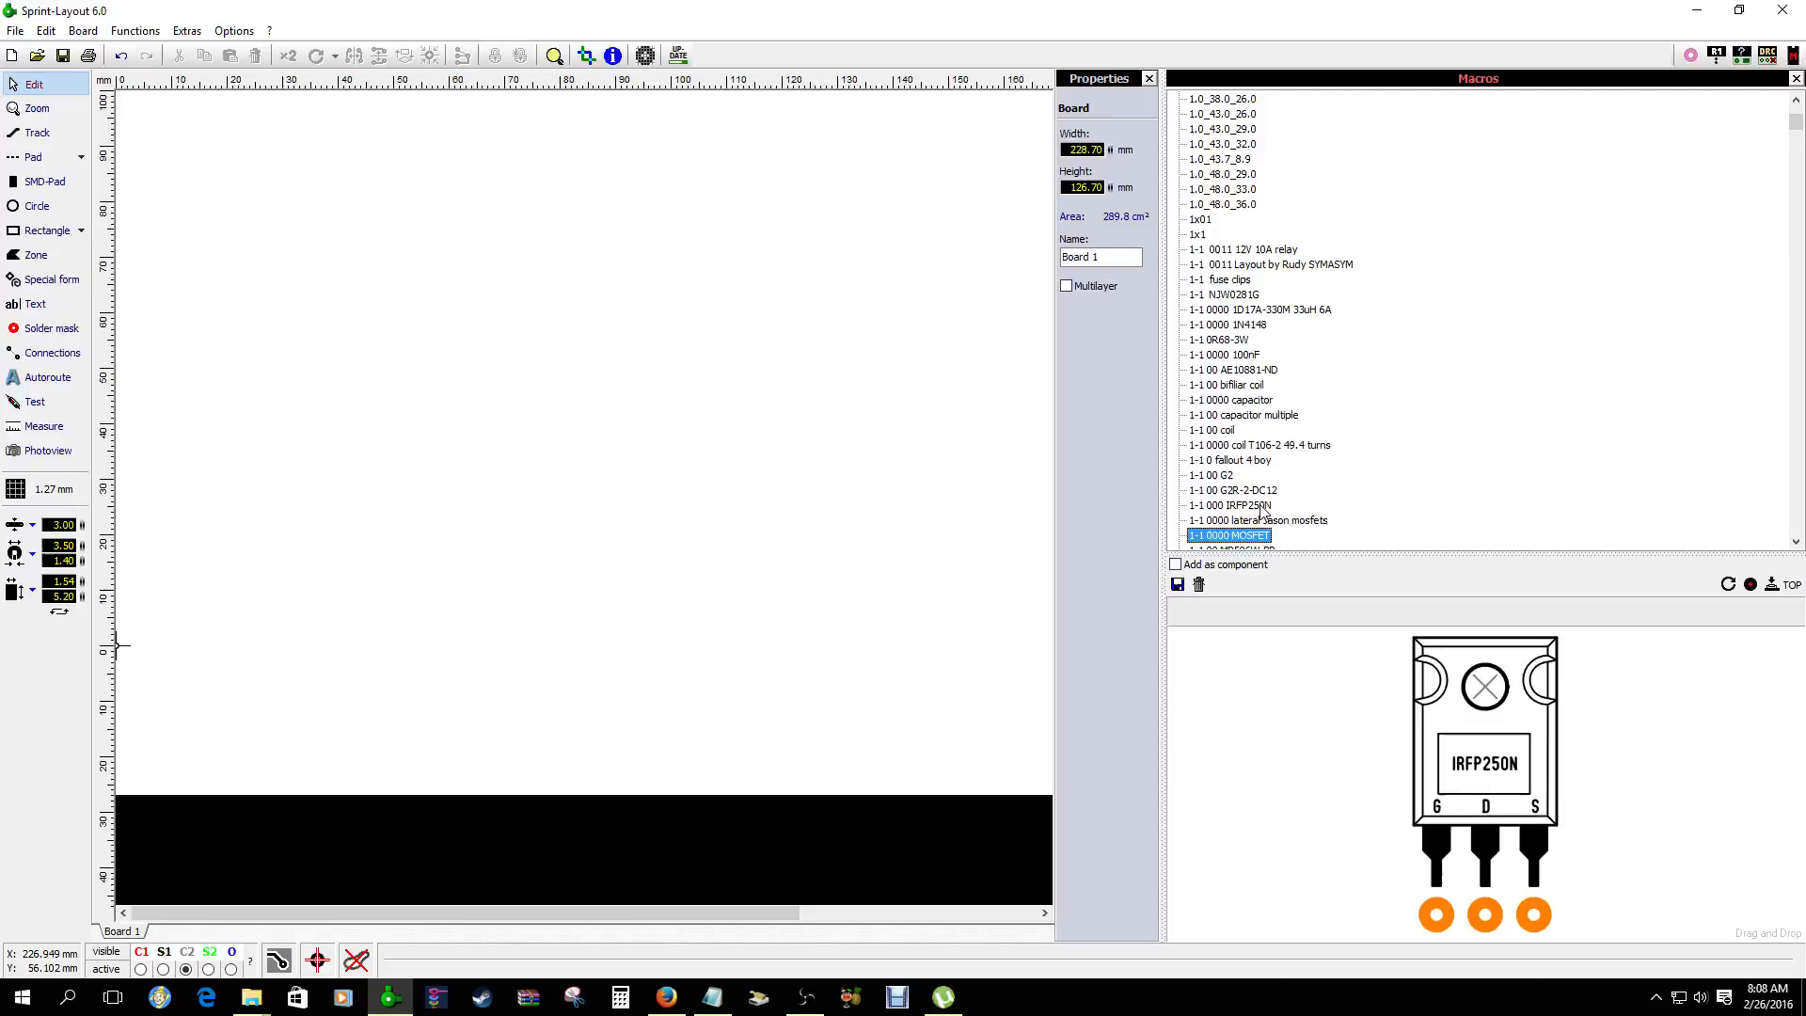
{"action": "key", "text": "Down"}
{"action": "key", "text": "Down"}
{"action": "key", "text": "Down"}
{"action": "key", "text": "Down"}
{"action": "key", "text": "Down"}
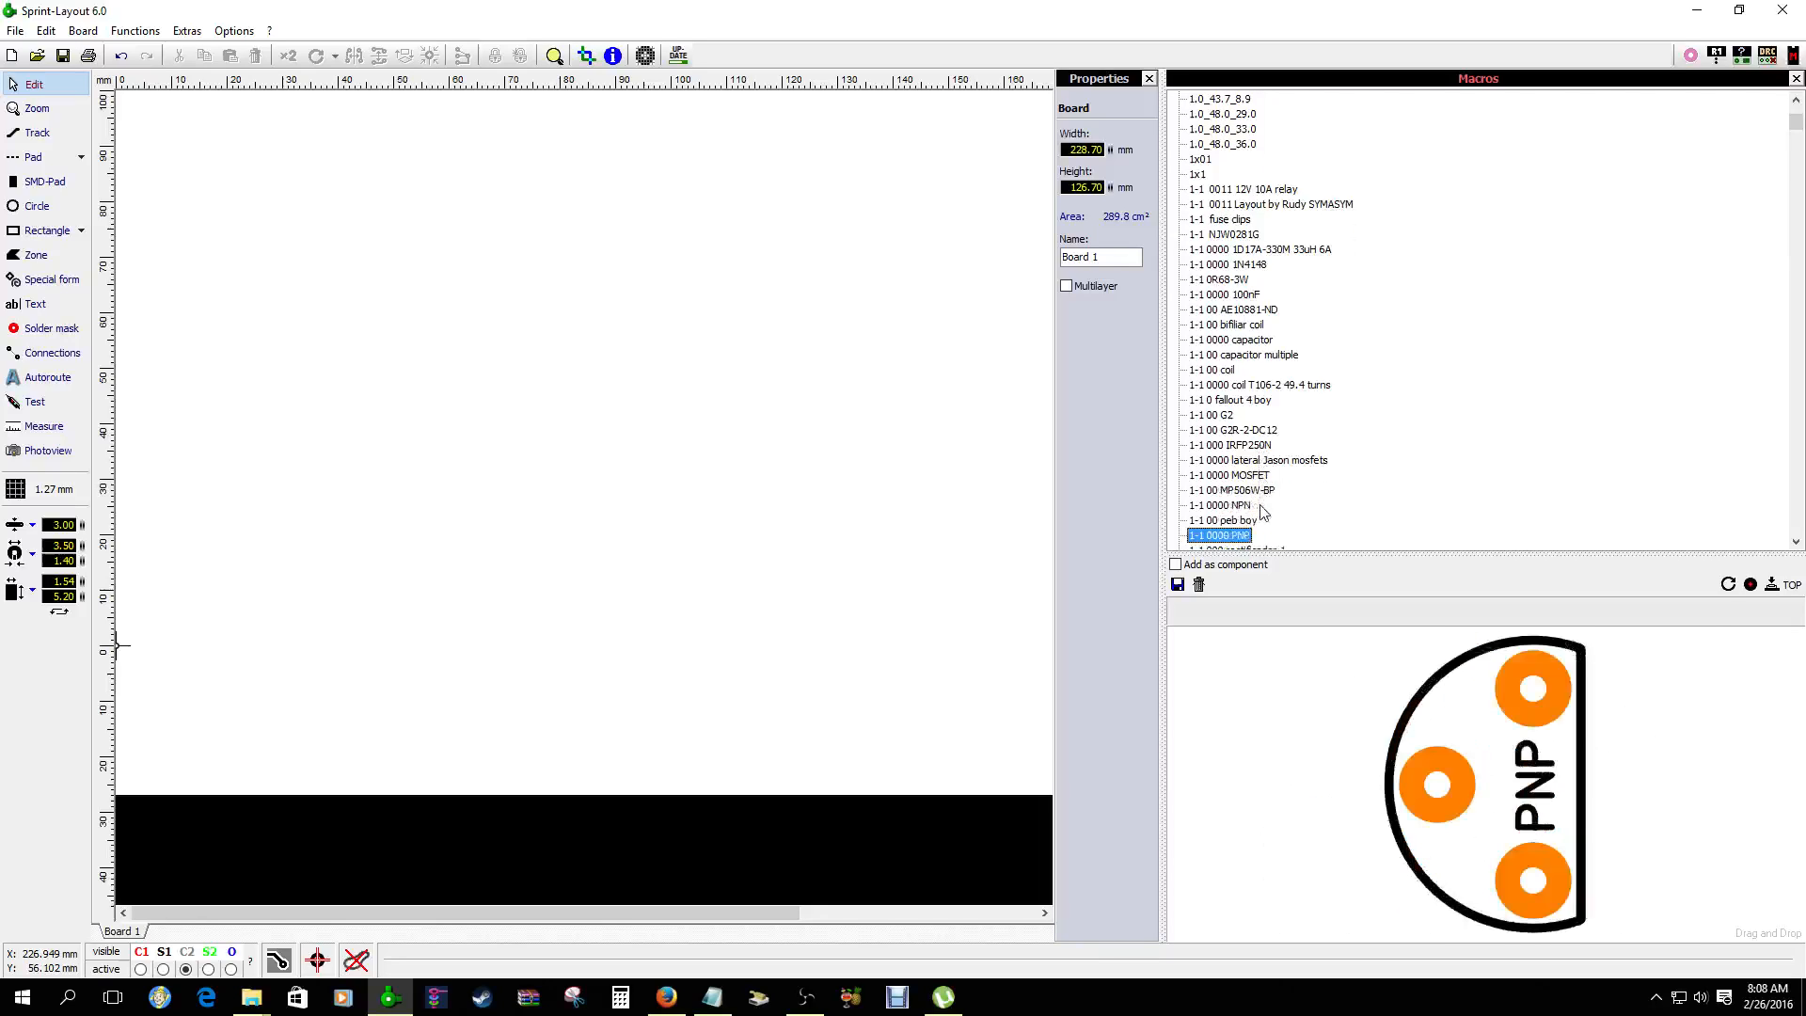
Preview the macros from 1-1 00 peb boy down to 1-1 0000 terminal
{"action": "left_click", "coordinate": [1262, 507]}
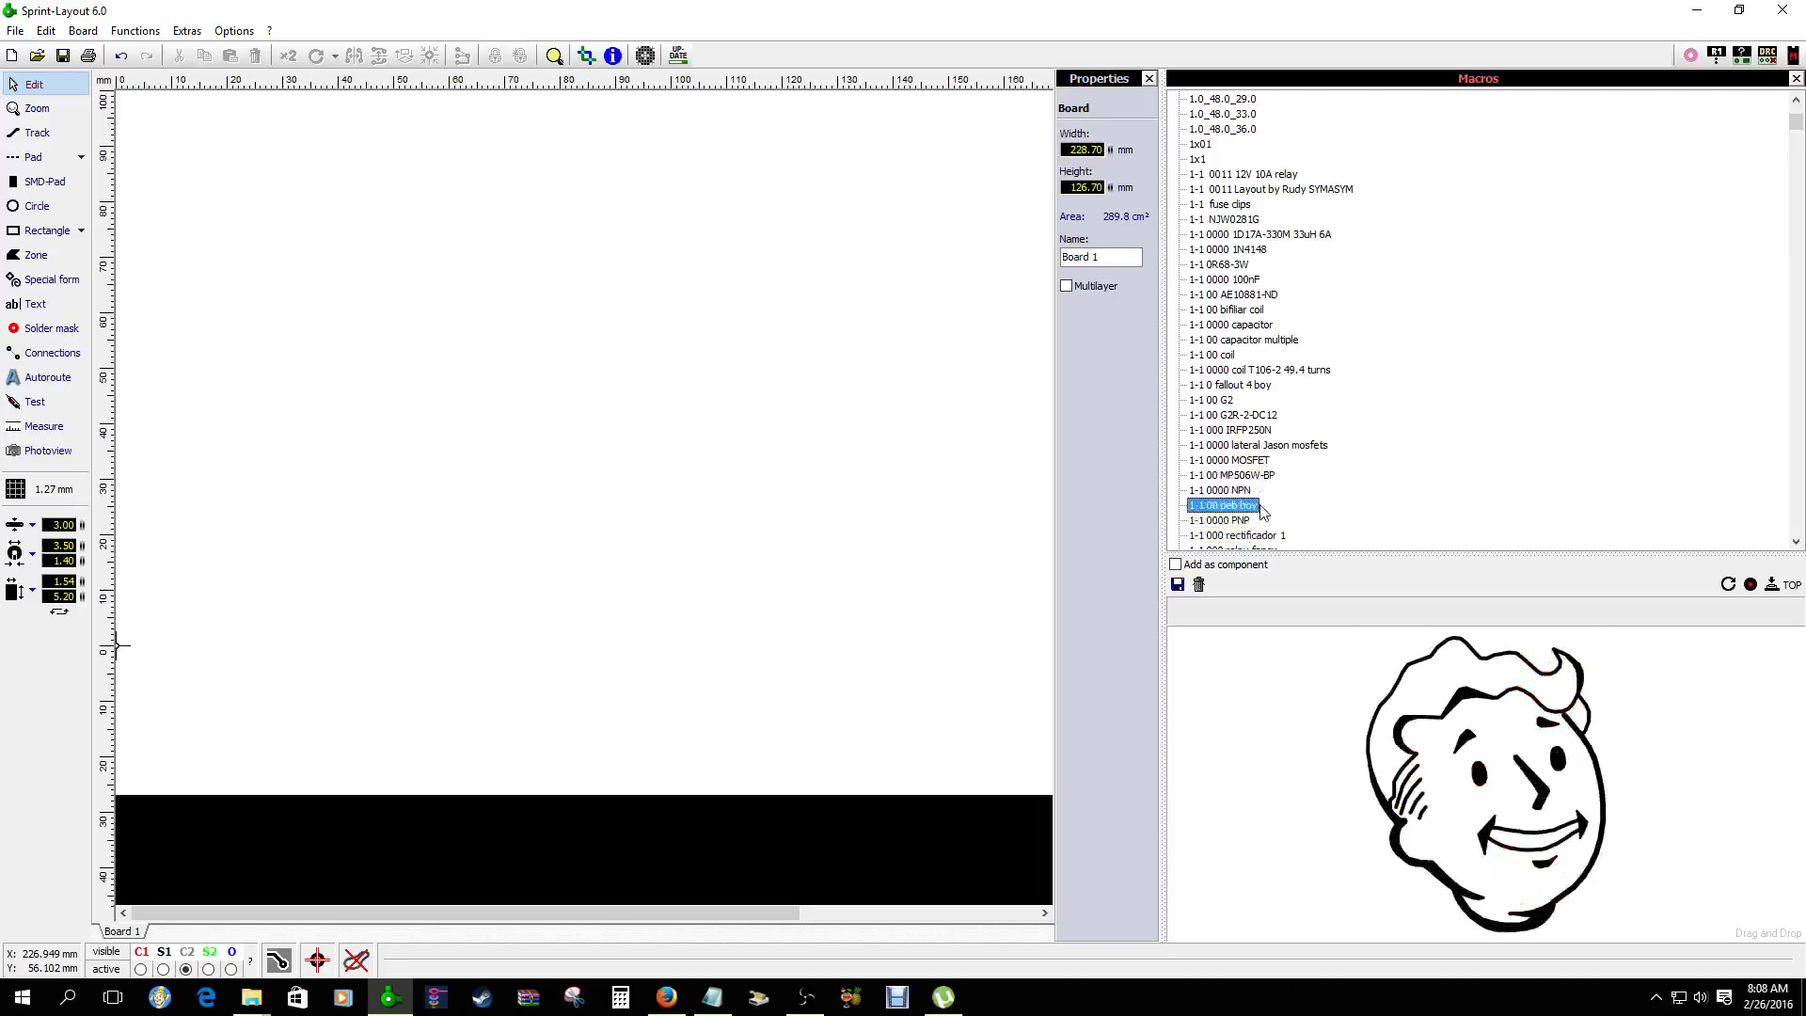
{"action": "key", "text": "Down"}
{"action": "key", "text": "Down"}
{"action": "key", "text": "Down"}
{"action": "key", "text": "Down"}
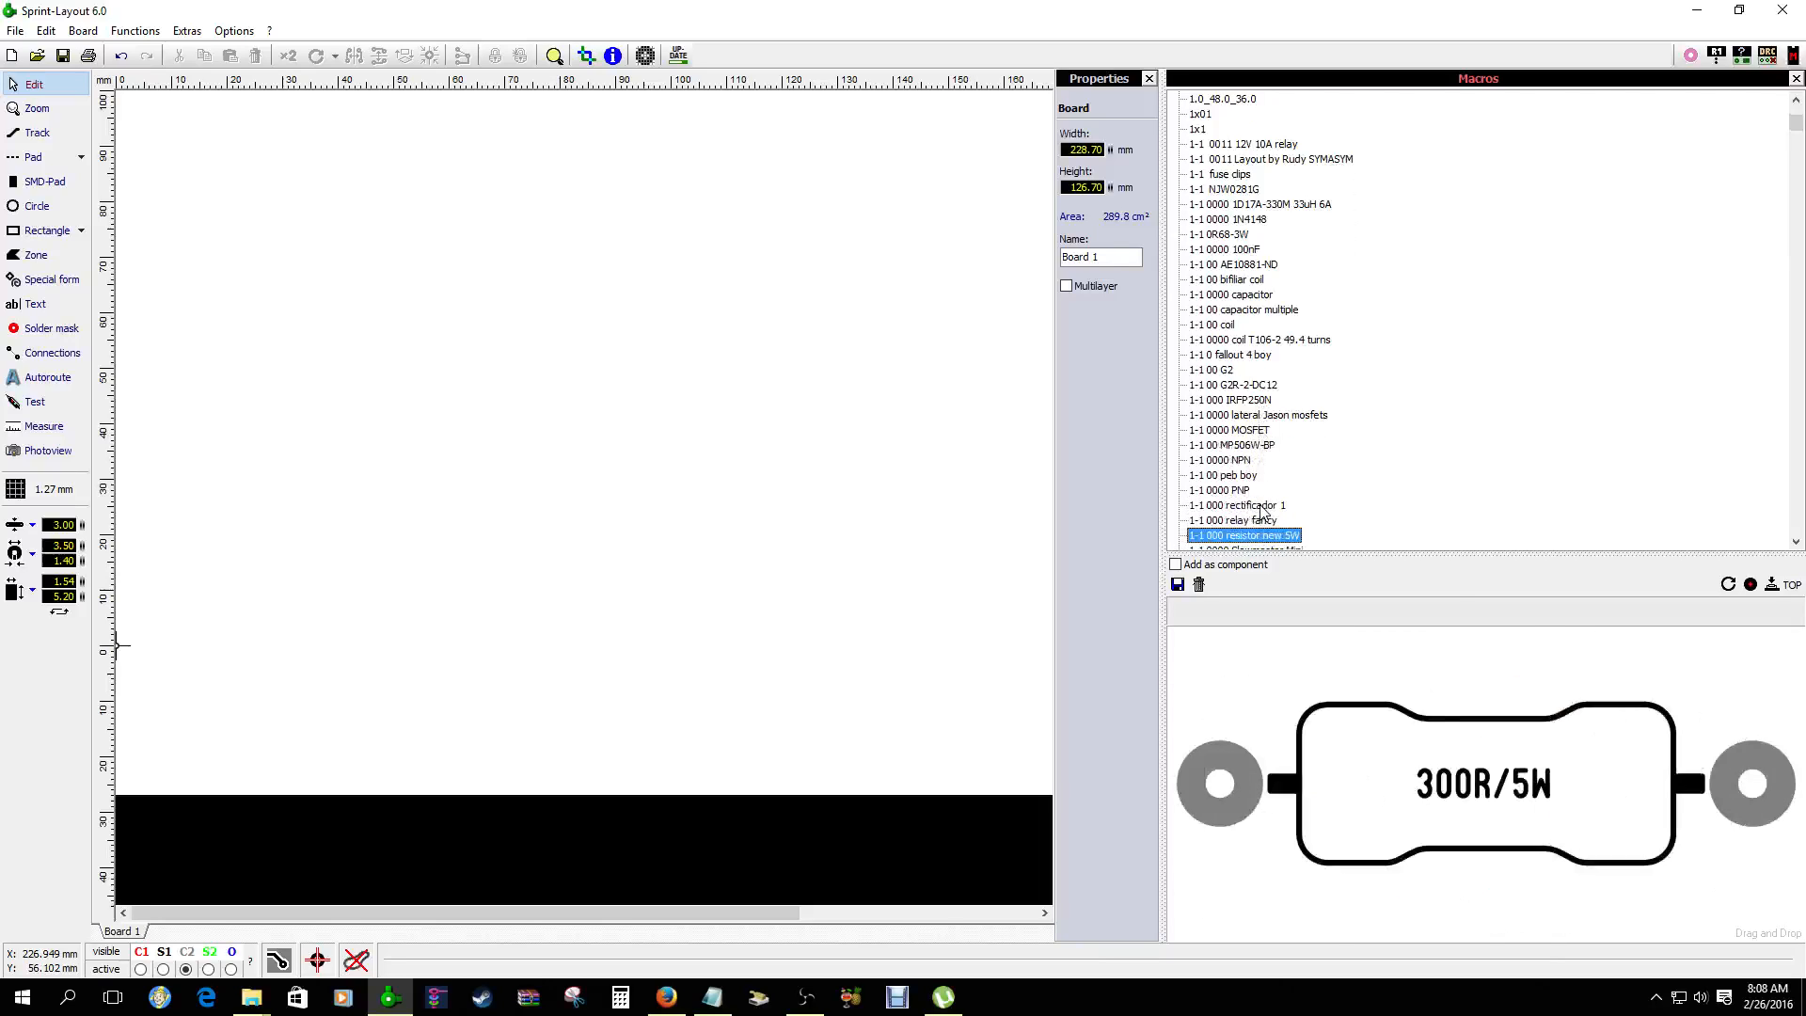
{"action": "key", "text": "Down"}
{"action": "key", "text": "Down"}
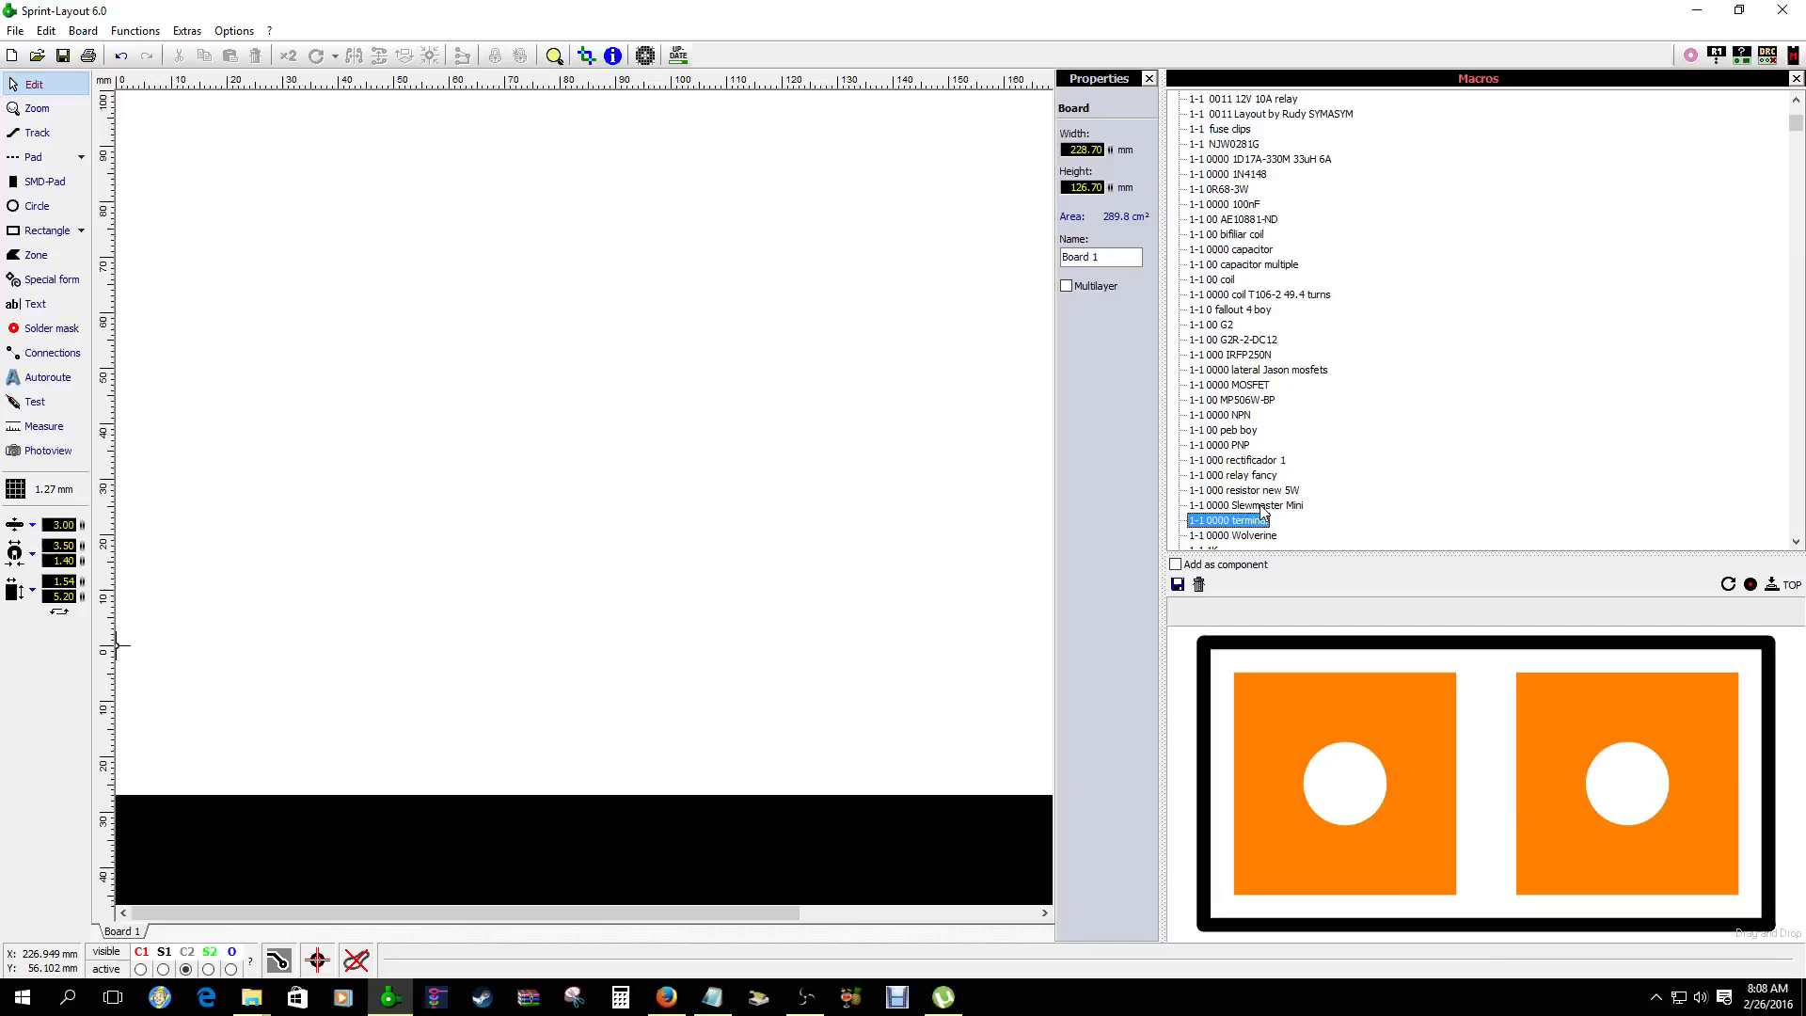
Place the 1-1 0000 Slewmaster Mini macro near the board's upper-left corner and the 1-1 0000 Wolverine macro beside it on the right
{"action": "key", "text": "Up"}
{"action": "left_click_drag", "start_coordinate": [1267, 509], "coordinate": [350, 165]}
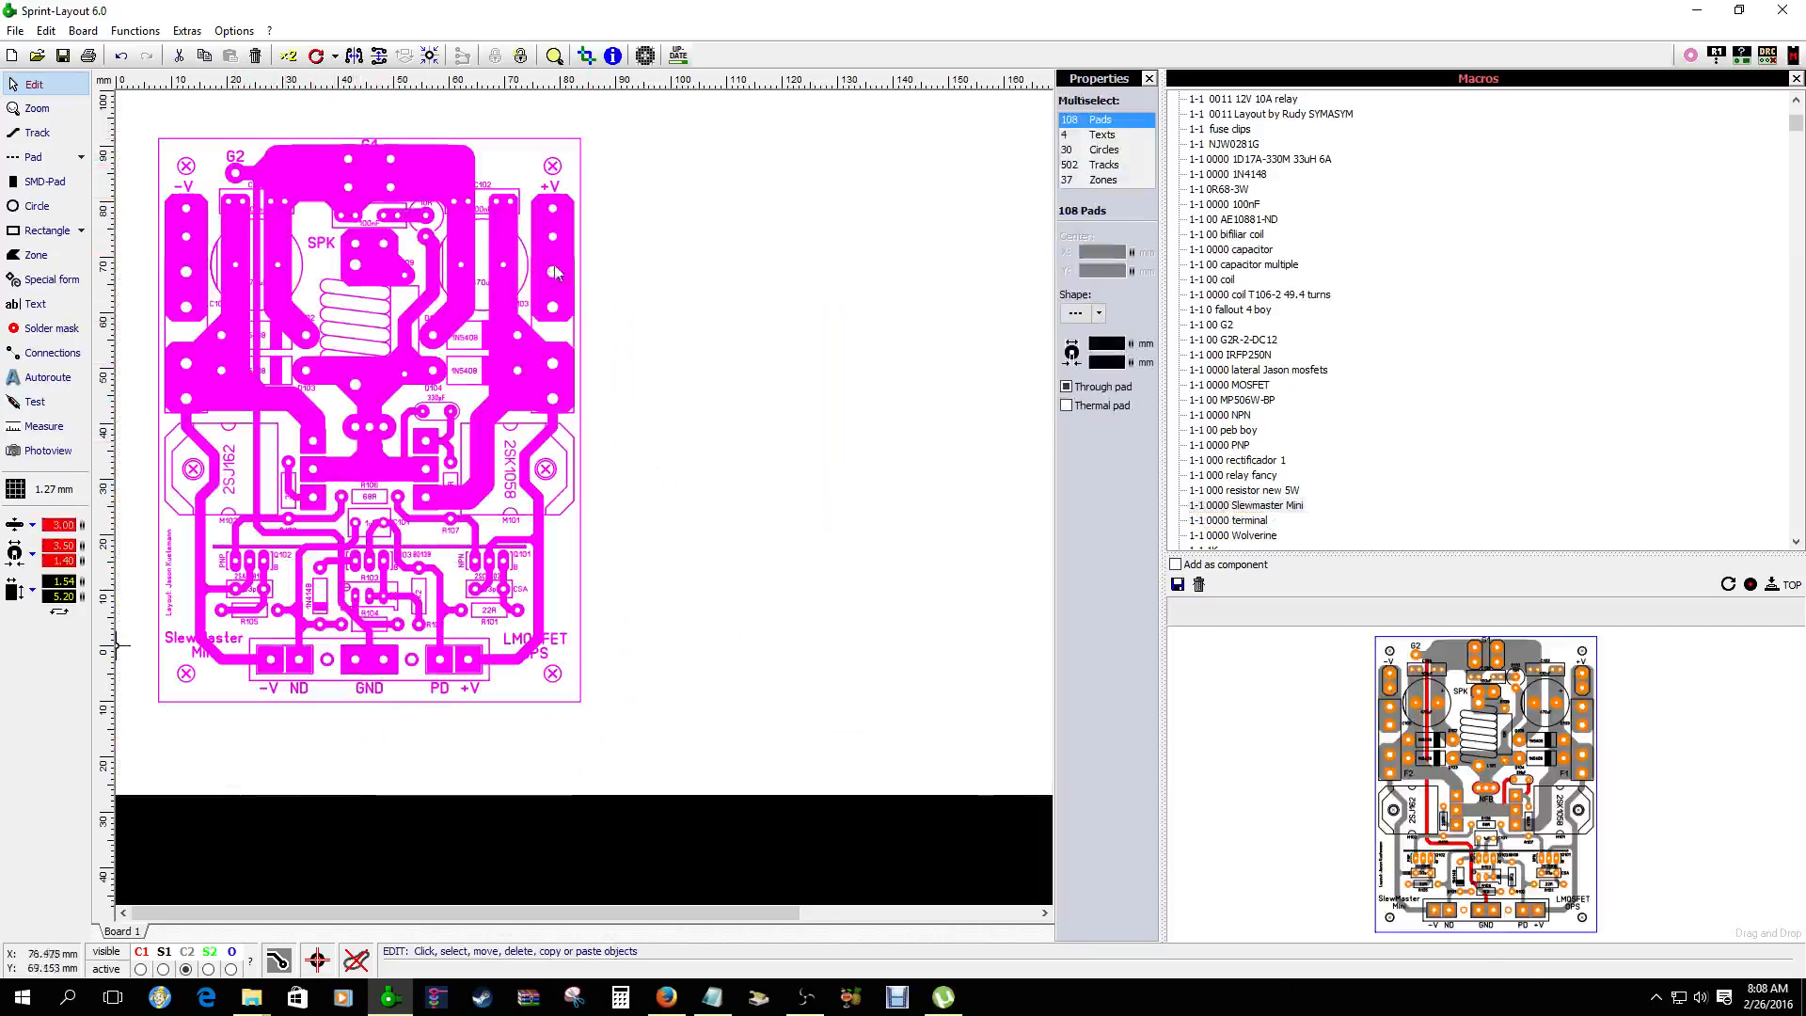
{"action": "left_click", "coordinate": [1273, 508]}
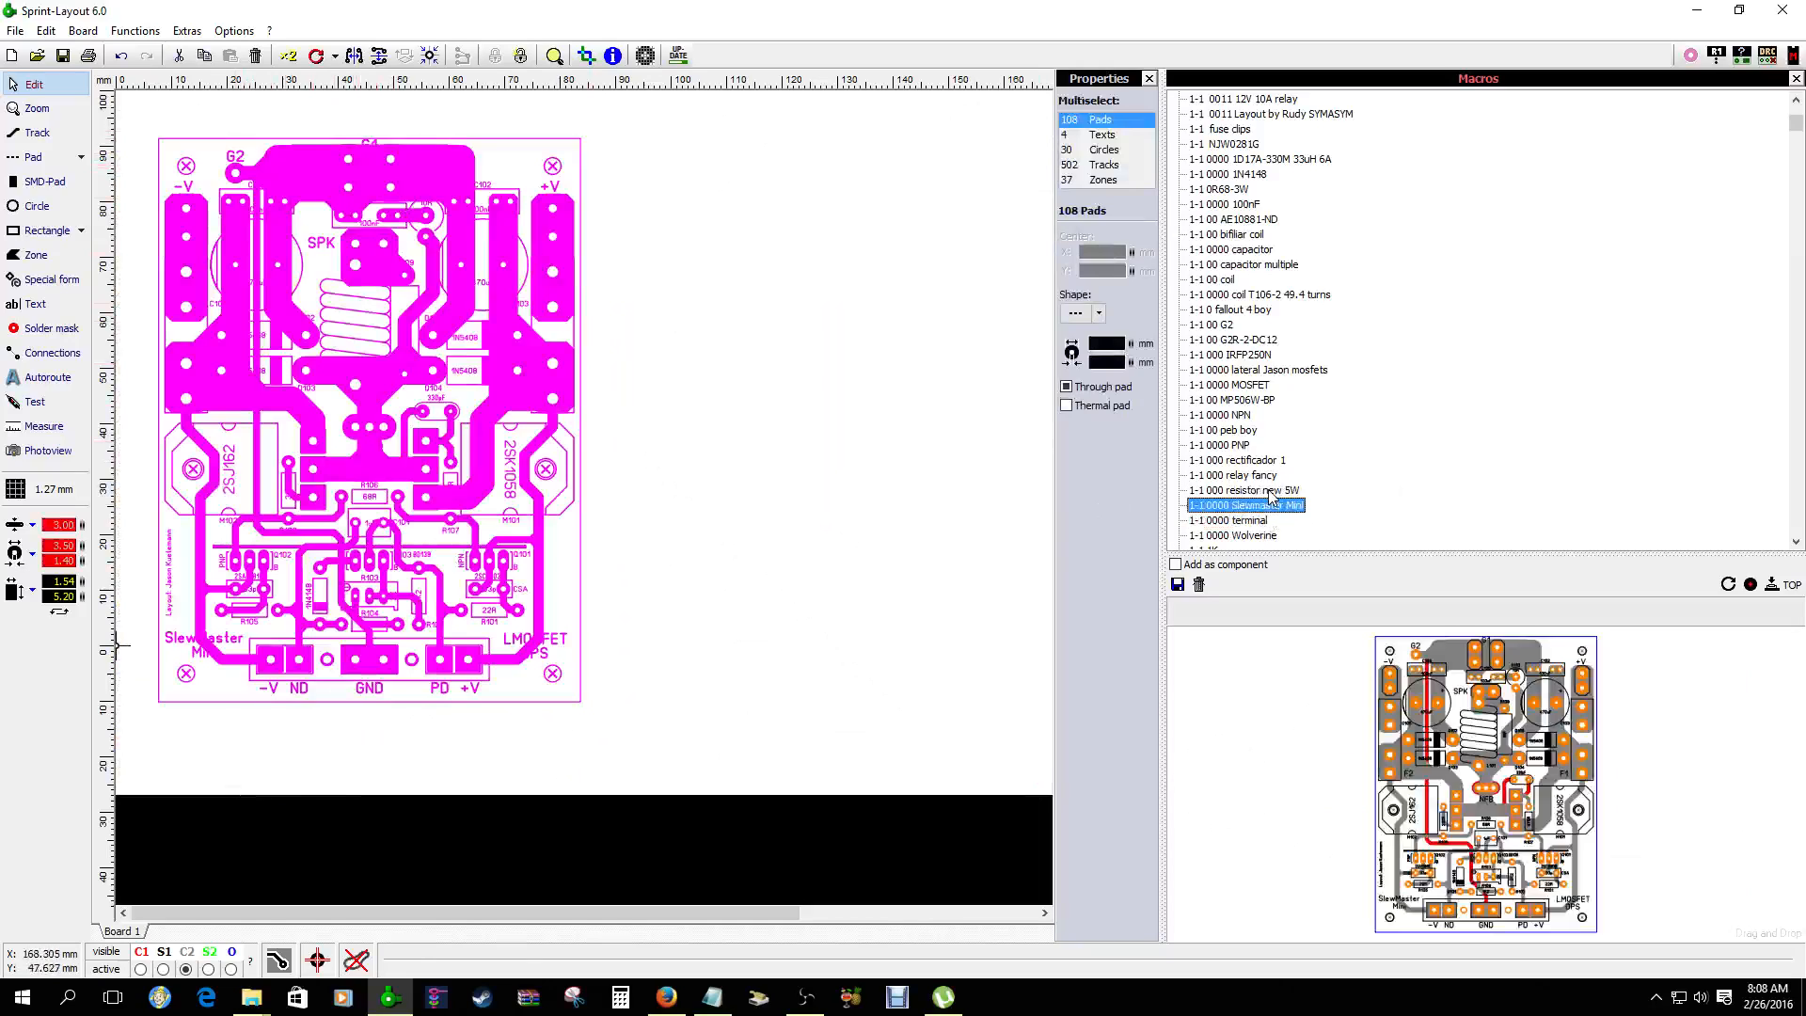
{"action": "key", "text": "Down"}
{"action": "key", "text": "Down"}
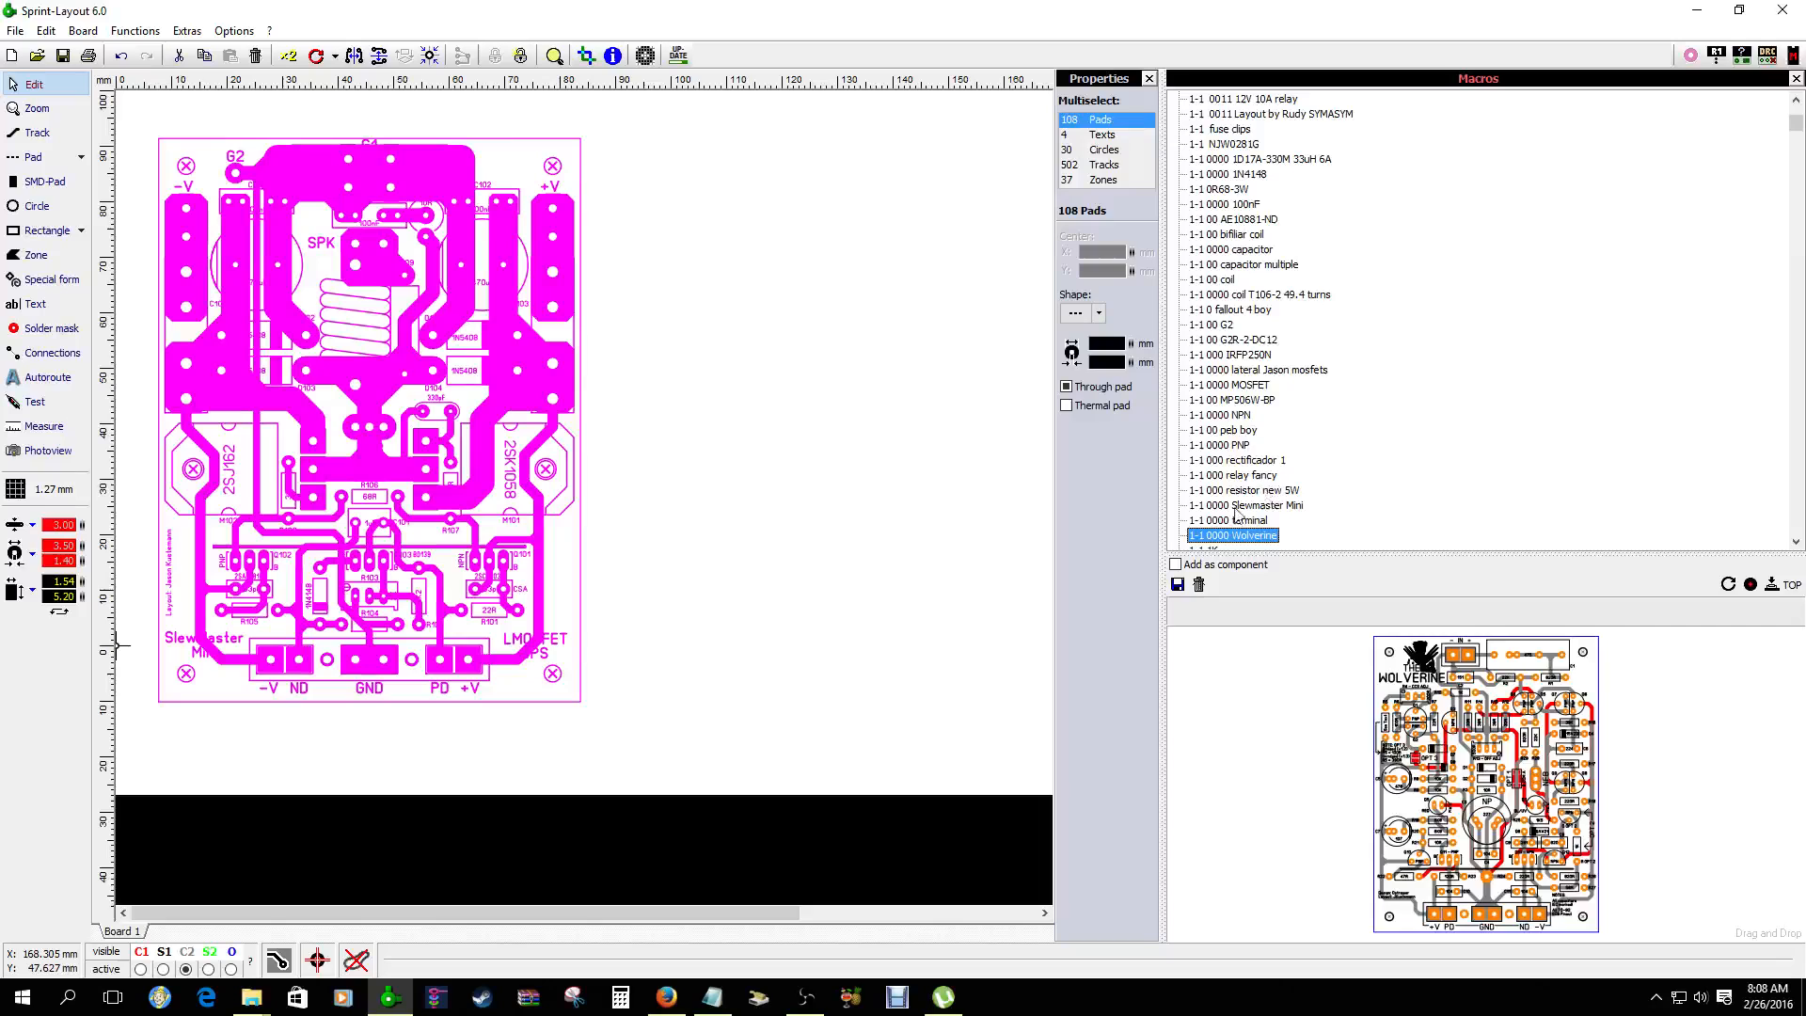
{"action": "left_click_drag", "start_coordinate": [1236, 538], "coordinate": [646, 175]}
{"action": "key", "text": "Escape"}
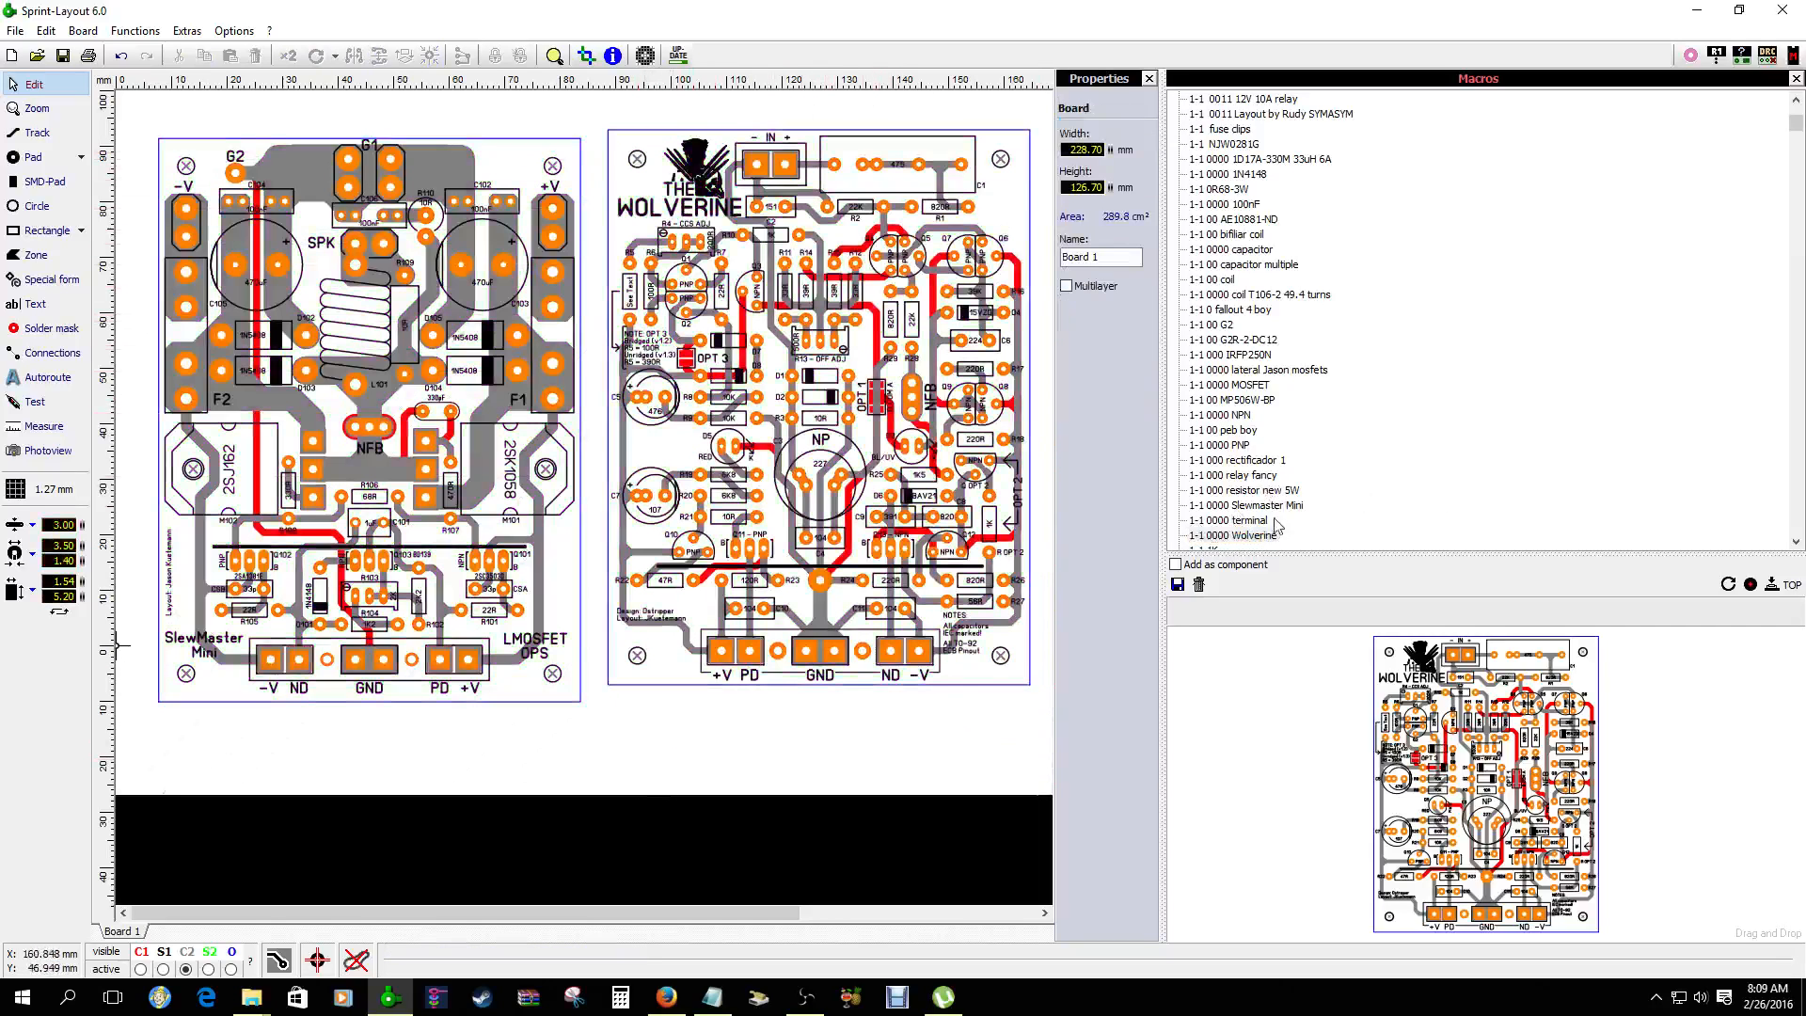
Step through the macro previews from the 1-1 1w resistors past the ALPHATRONIC AUDIO AMPLIFIERS entries to 1-1 AX-14T resistor
{"action": "scroll", "coordinate": [1275, 530], "scroll_direction": "down", "scroll_amount": 2}
{"action": "left_click", "coordinate": [1244, 477]}
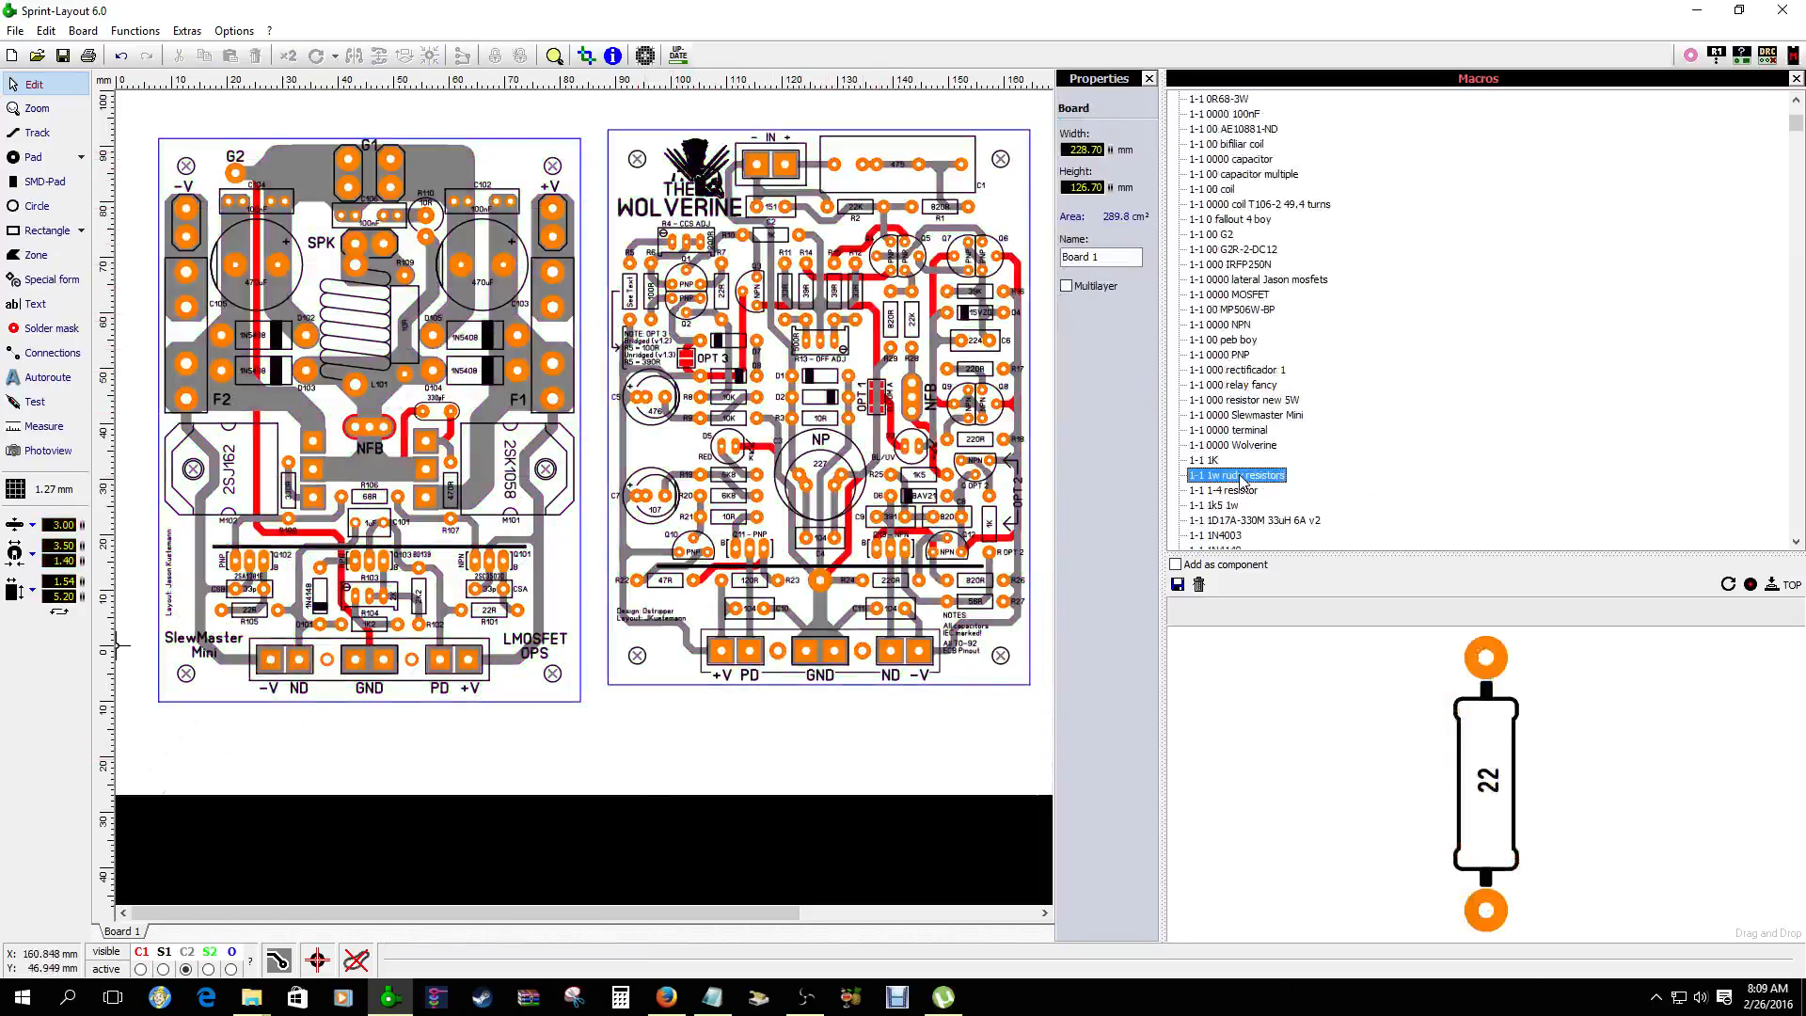
{"action": "key", "text": "Down"}
{"action": "key", "text": "Down"}
{"action": "key", "text": "Down"}
{"action": "key", "text": "Down"}
{"action": "key", "text": "Down"}
{"action": "key", "text": "Down"}
{"action": "key", "text": "Down"}
{"action": "key", "text": "Down"}
{"action": "key", "text": "Down"}
{"action": "key", "text": "Down"}
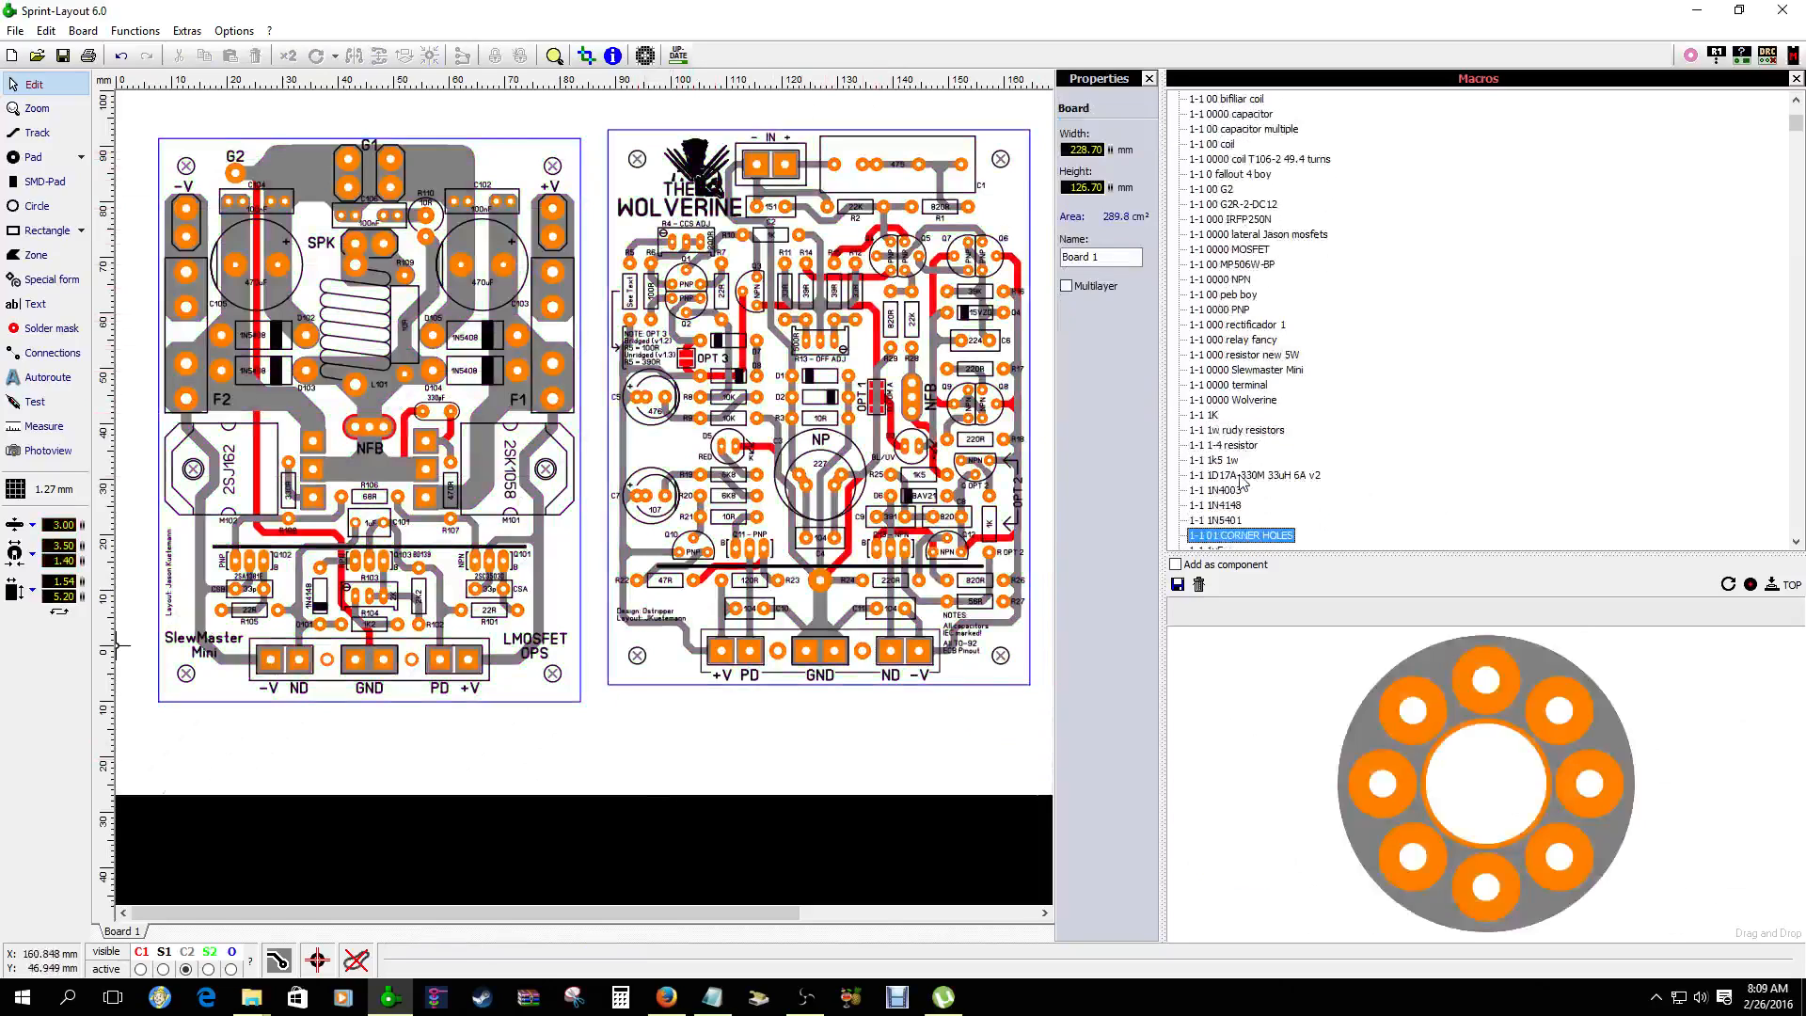
{"action": "key", "text": "Down"}
{"action": "key", "text": "Down"}
{"action": "key", "text": "Down"}
{"action": "key", "text": "Down"}
{"action": "key", "text": "Down"}
{"action": "key", "text": "Down"}
{"action": "key", "text": "Down"}
{"action": "key", "text": "Down"}
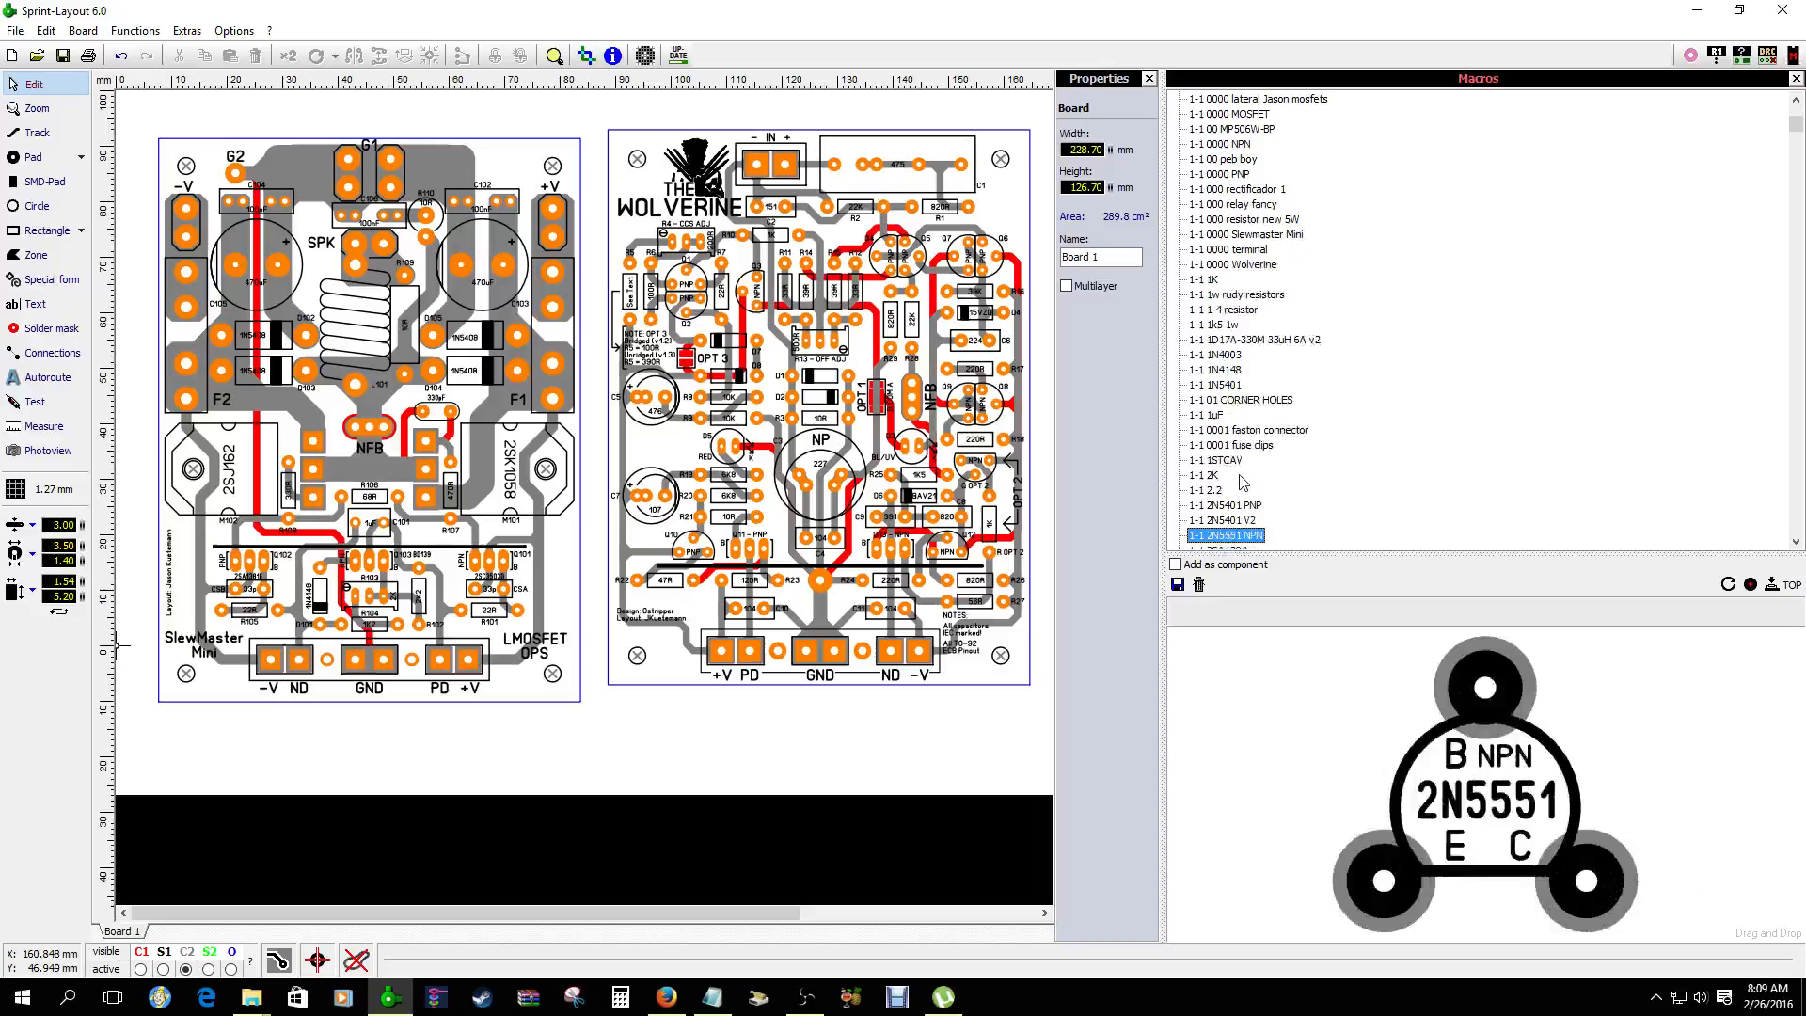
{"action": "key", "text": "Down"}
{"action": "key", "text": "Down"}
{"action": "key", "text": "Down"}
{"action": "key", "text": "Down"}
{"action": "key", "text": "Down"}
{"action": "key", "text": "Down"}
{"action": "key", "text": "Down"}
{"action": "key", "text": "Down"}
{"action": "key", "text": "Down"}
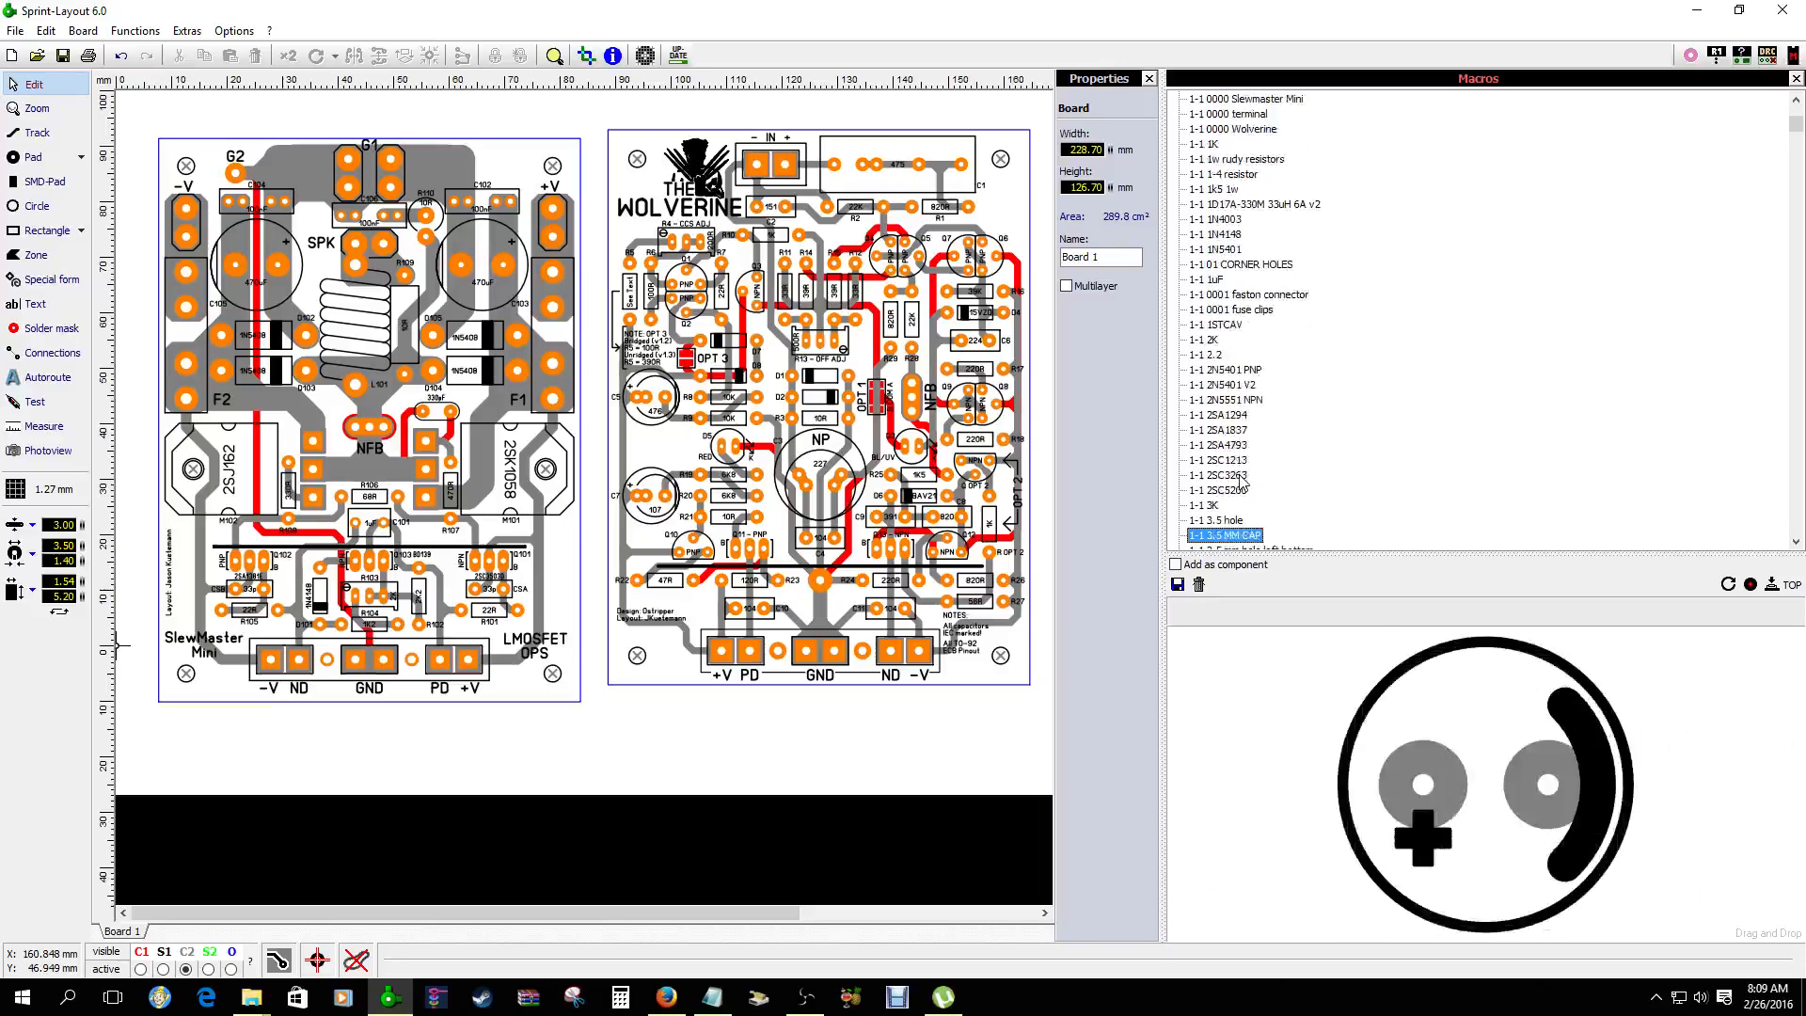
{"action": "key", "text": "Down"}
{"action": "key", "text": "Down"}
{"action": "key", "text": "Down"}
{"action": "key", "text": "Down"}
{"action": "key", "text": "Down"}
{"action": "key", "text": "Down"}
{"action": "key", "text": "Down"}
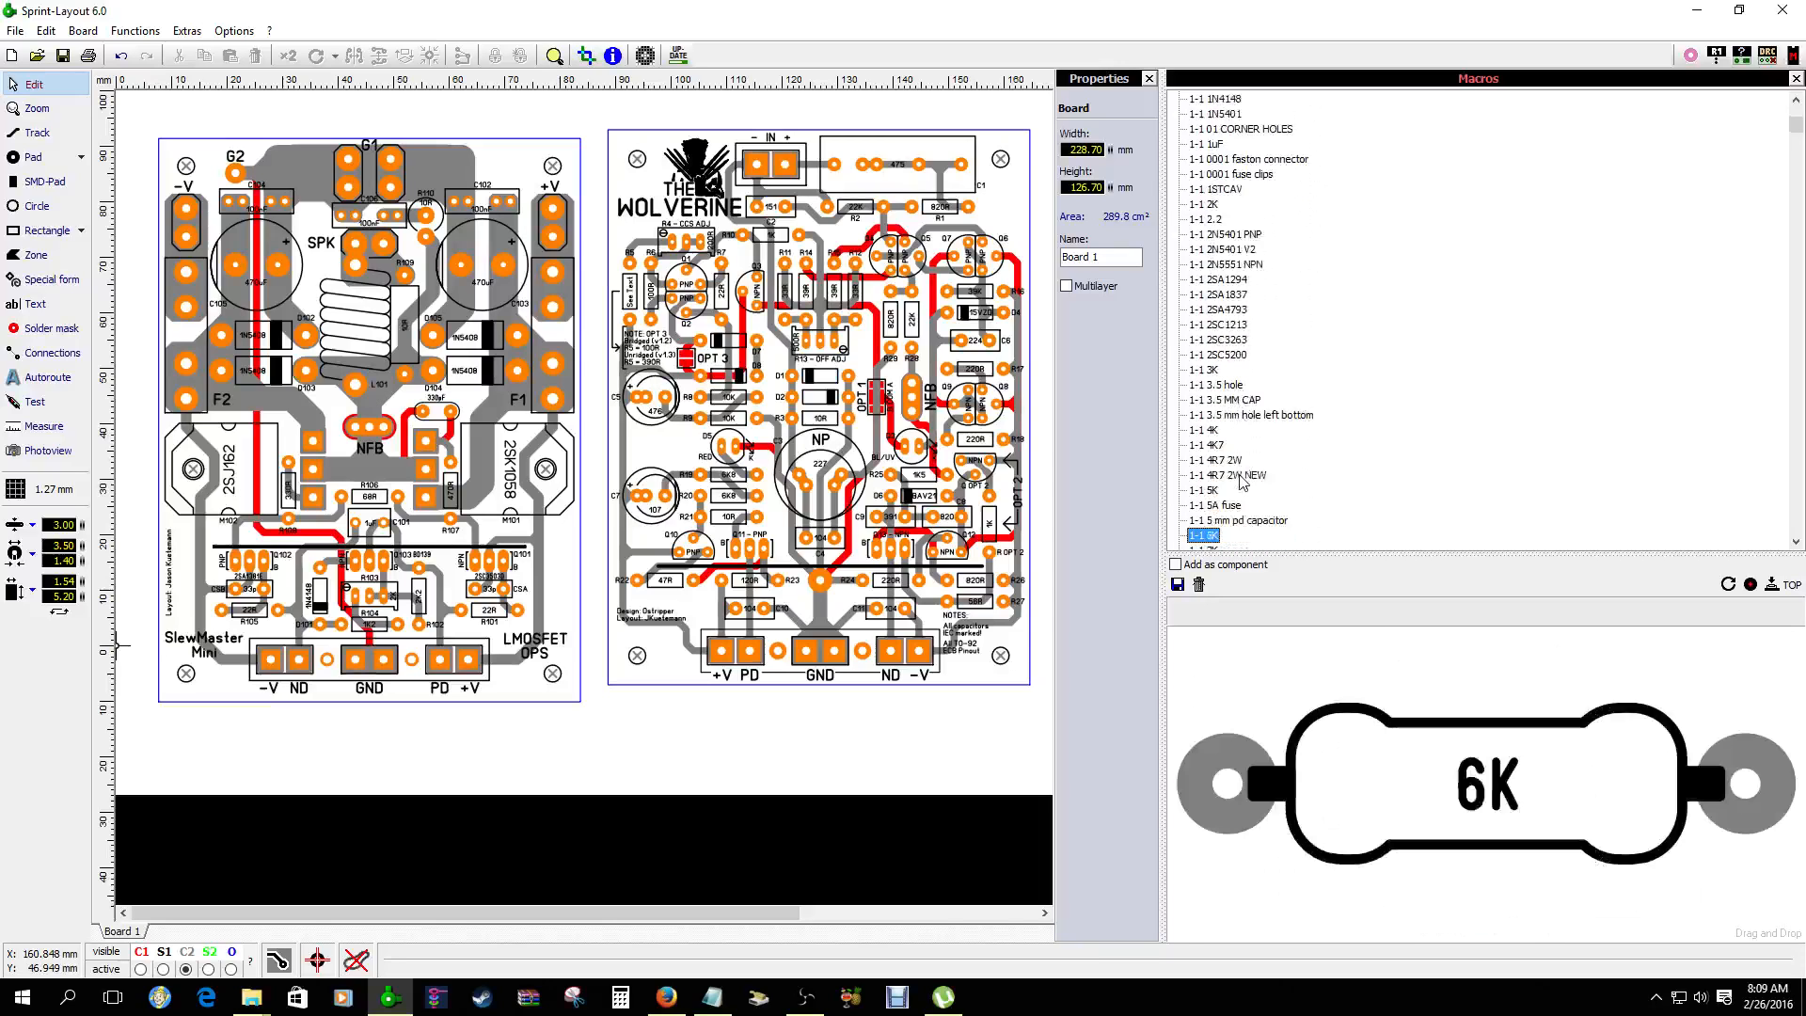
{"action": "key", "text": "Down"}
{"action": "key", "text": "Down"}
{"action": "key", "text": "Down"}
{"action": "key", "text": "Down"}
{"action": "key", "text": "Down"}
{"action": "key", "text": "Down"}
{"action": "key", "text": "Down"}
{"action": "key", "text": "Down"}
{"action": "key", "text": "Down"}
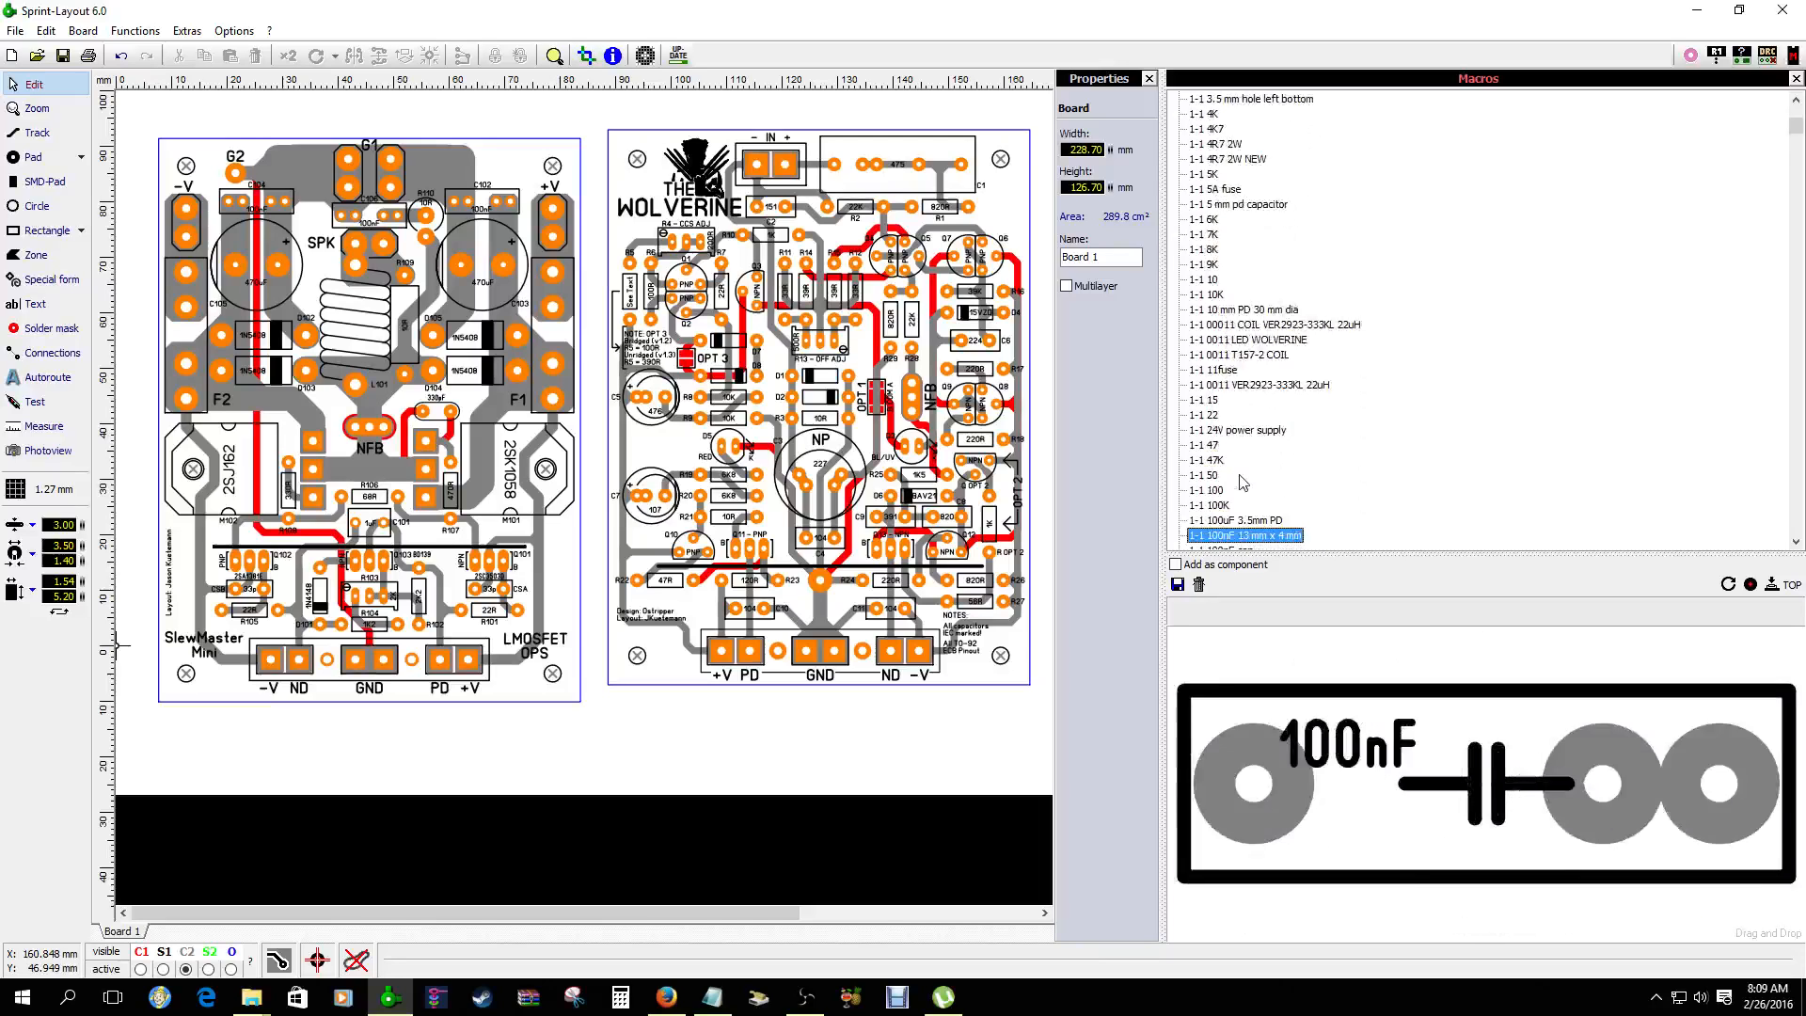
{"action": "key", "text": "Down"}
{"action": "key", "text": "Down"}
{"action": "key", "text": "Down"}
{"action": "key", "text": "Down"}
{"action": "key", "text": "Down"}
{"action": "key", "text": "Down"}
{"action": "key", "text": "Down"}
{"action": "key", "text": "Down"}
{"action": "key", "text": "Down"}
{"action": "key", "text": "Down"}
{"action": "key", "text": "Down"}
{"action": "key", "text": "Down"}
{"action": "key", "text": "Down"}
{"action": "key", "text": "Down"}
{"action": "key", "text": "Down"}
{"action": "key", "text": "Down"}
{"action": "key", "text": "Down"}
{"action": "key", "text": "Down"}
{"action": "key", "text": "Down"}
{"action": "key", "text": "Down"}
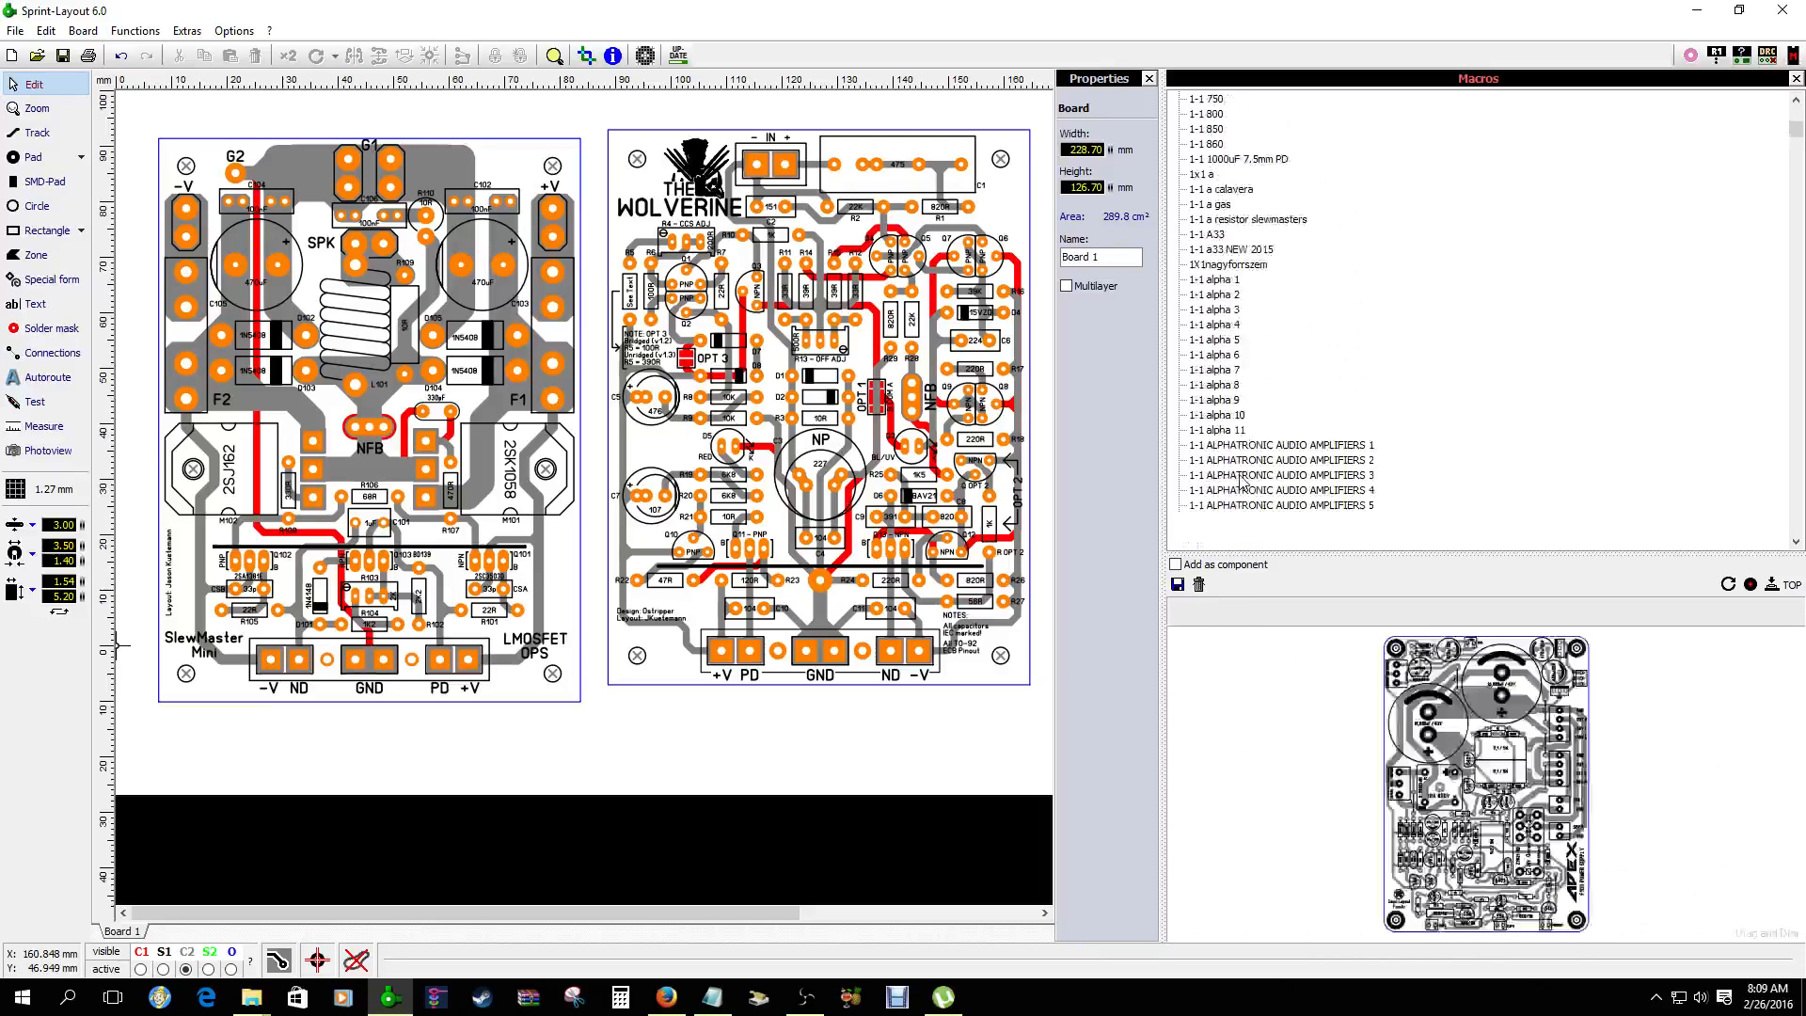
{"action": "key", "text": "Up"}
{"action": "key", "text": "Up"}
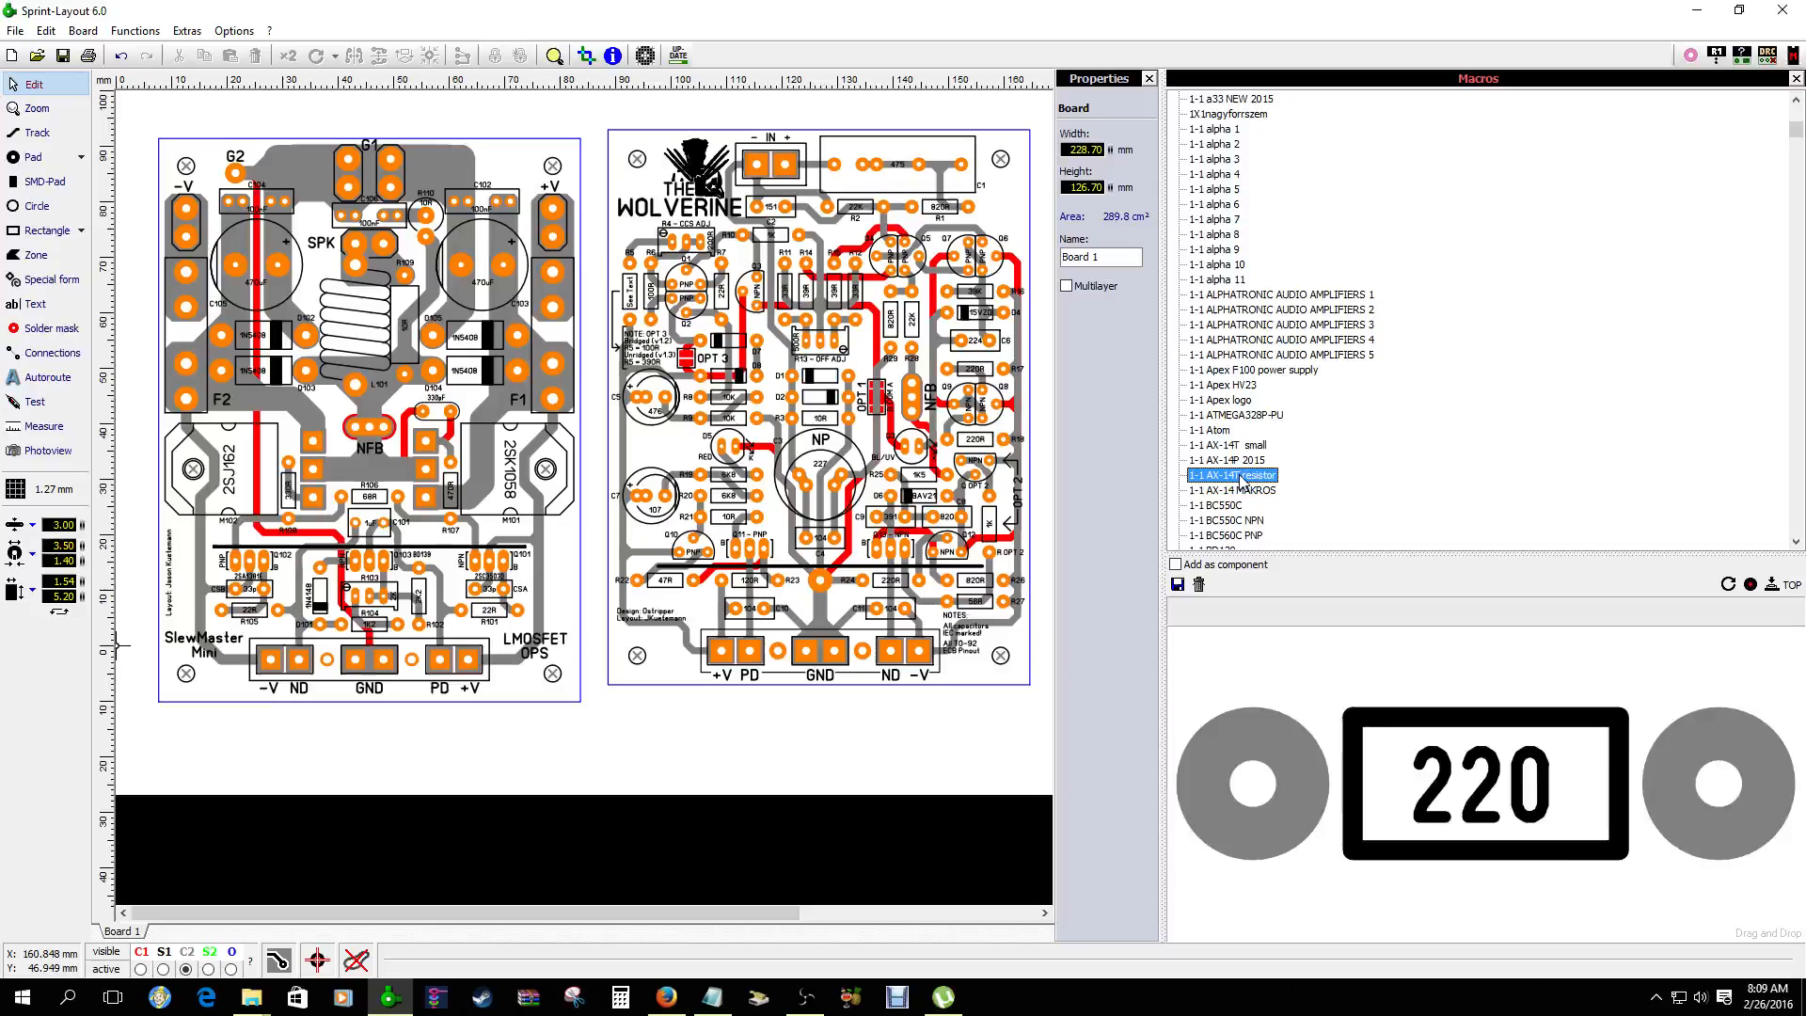
Step through the macro previews below 1-1 AX-14T resistor as far as 1-1 input small, ending on 1-1 honey badger v1.5
{"action": "key", "text": "Down"}
{"action": "key", "text": "Down"}
{"action": "key", "text": "Down"}
{"action": "key", "text": "Down"}
{"action": "key", "text": "Down"}
{"action": "key", "text": "Down"}
{"action": "key", "text": "Down"}
{"action": "key", "text": "Down"}
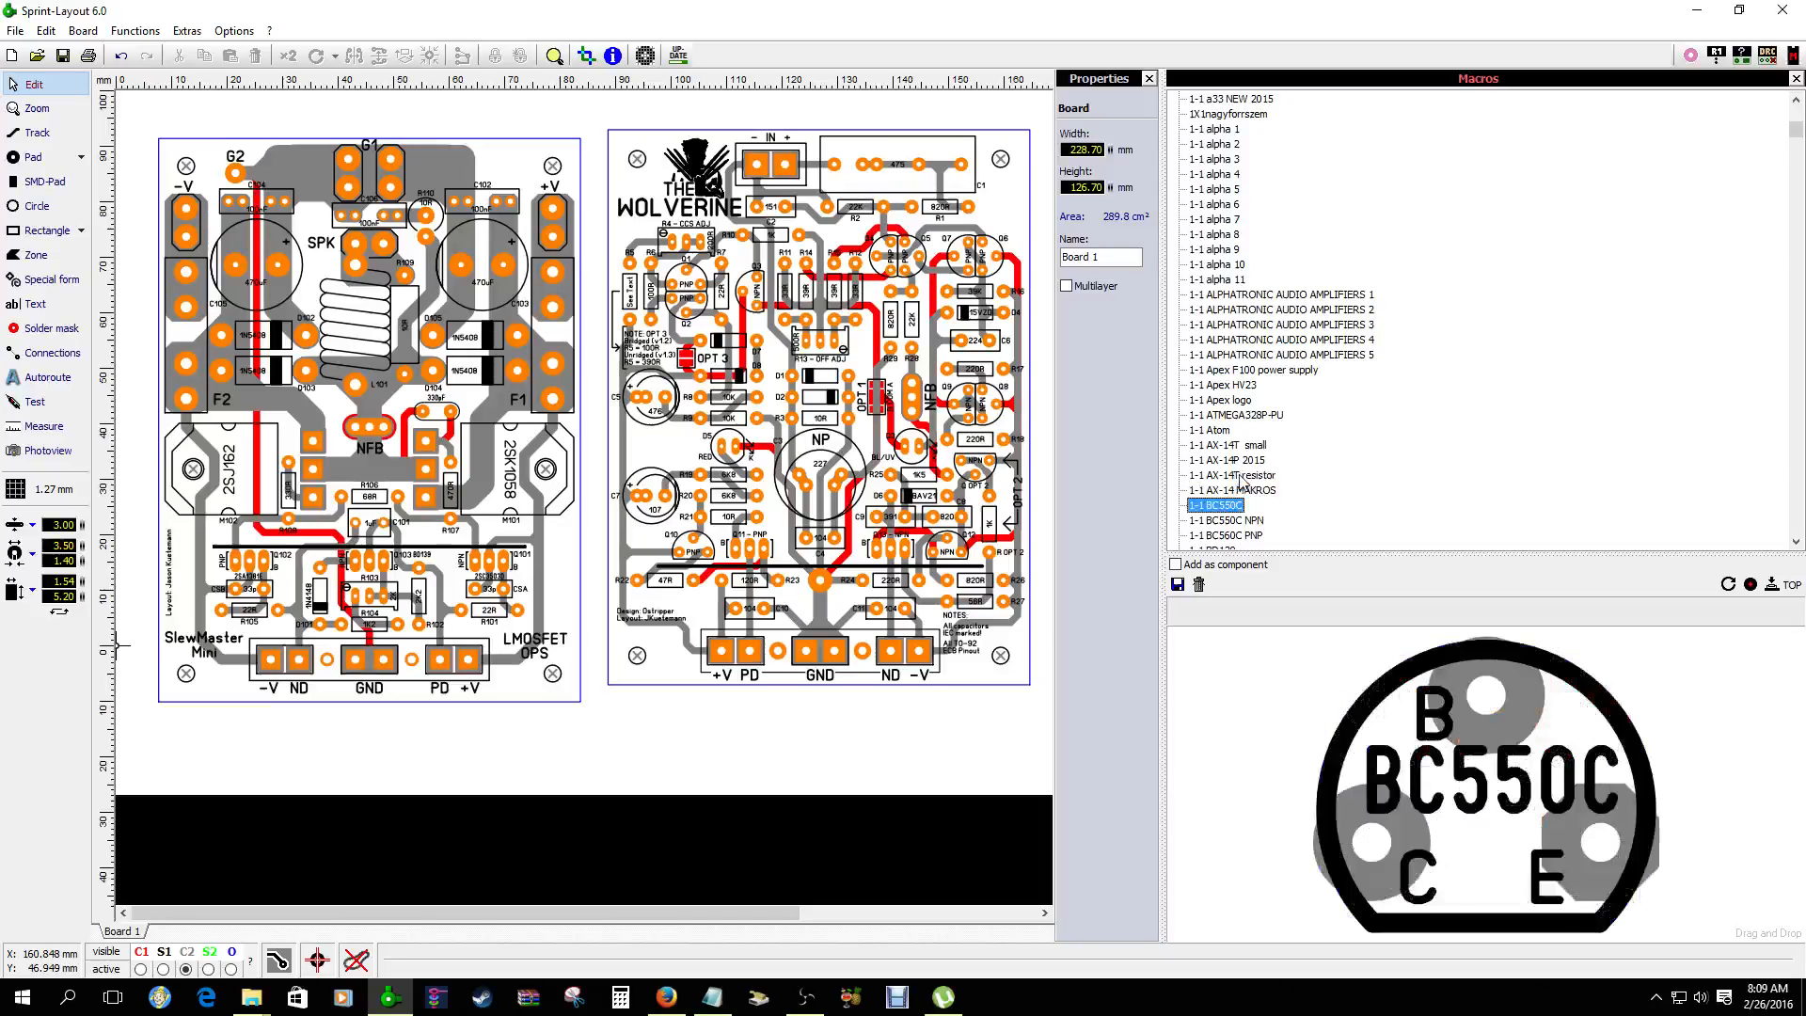
{"action": "key", "text": "Down"}
{"action": "key", "text": "Down"}
{"action": "key", "text": "Down"}
{"action": "key", "text": "Down"}
{"action": "key", "text": "Down"}
{"action": "key", "text": "Down"}
{"action": "key", "text": "Down"}
{"action": "key", "text": "Down"}
{"action": "key", "text": "Down"}
{"action": "key", "text": "Down"}
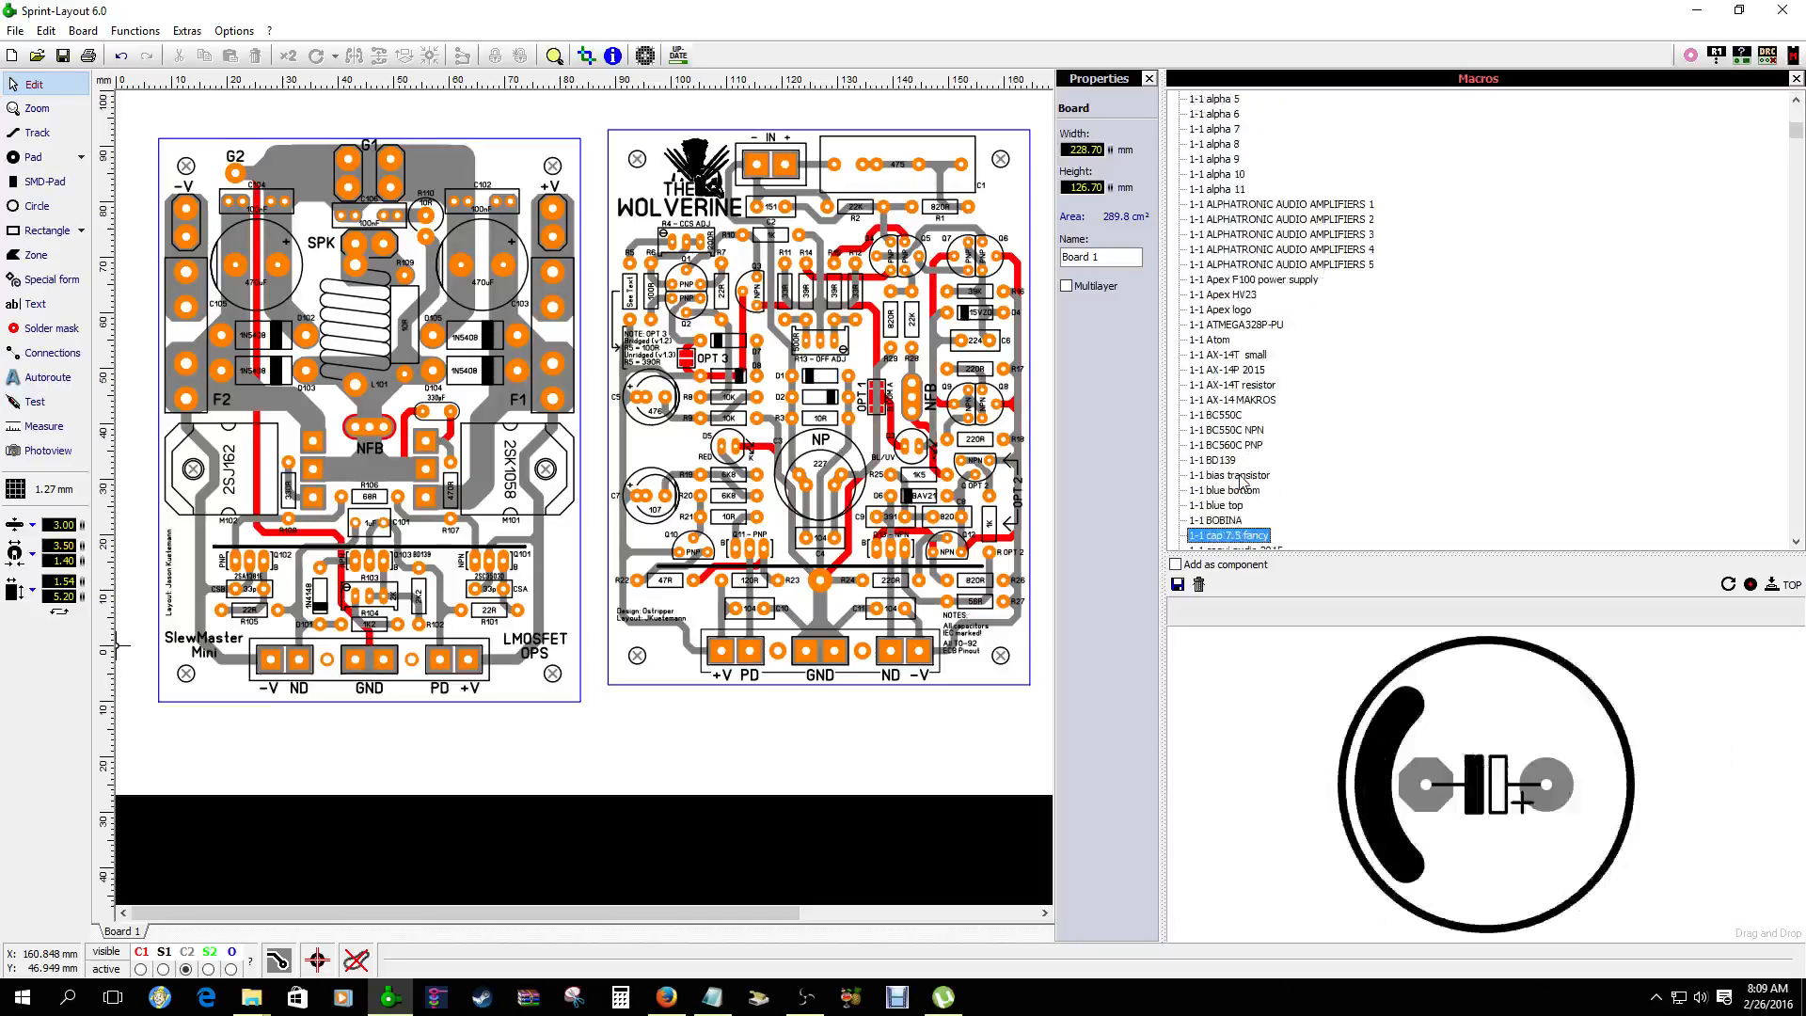
{"action": "key", "text": "Down"}
{"action": "key", "text": "Down"}
{"action": "key", "text": "Down"}
{"action": "key", "text": "Down"}
{"action": "key", "text": "Down"}
{"action": "key", "text": "Down"}
{"action": "key", "text": "Down"}
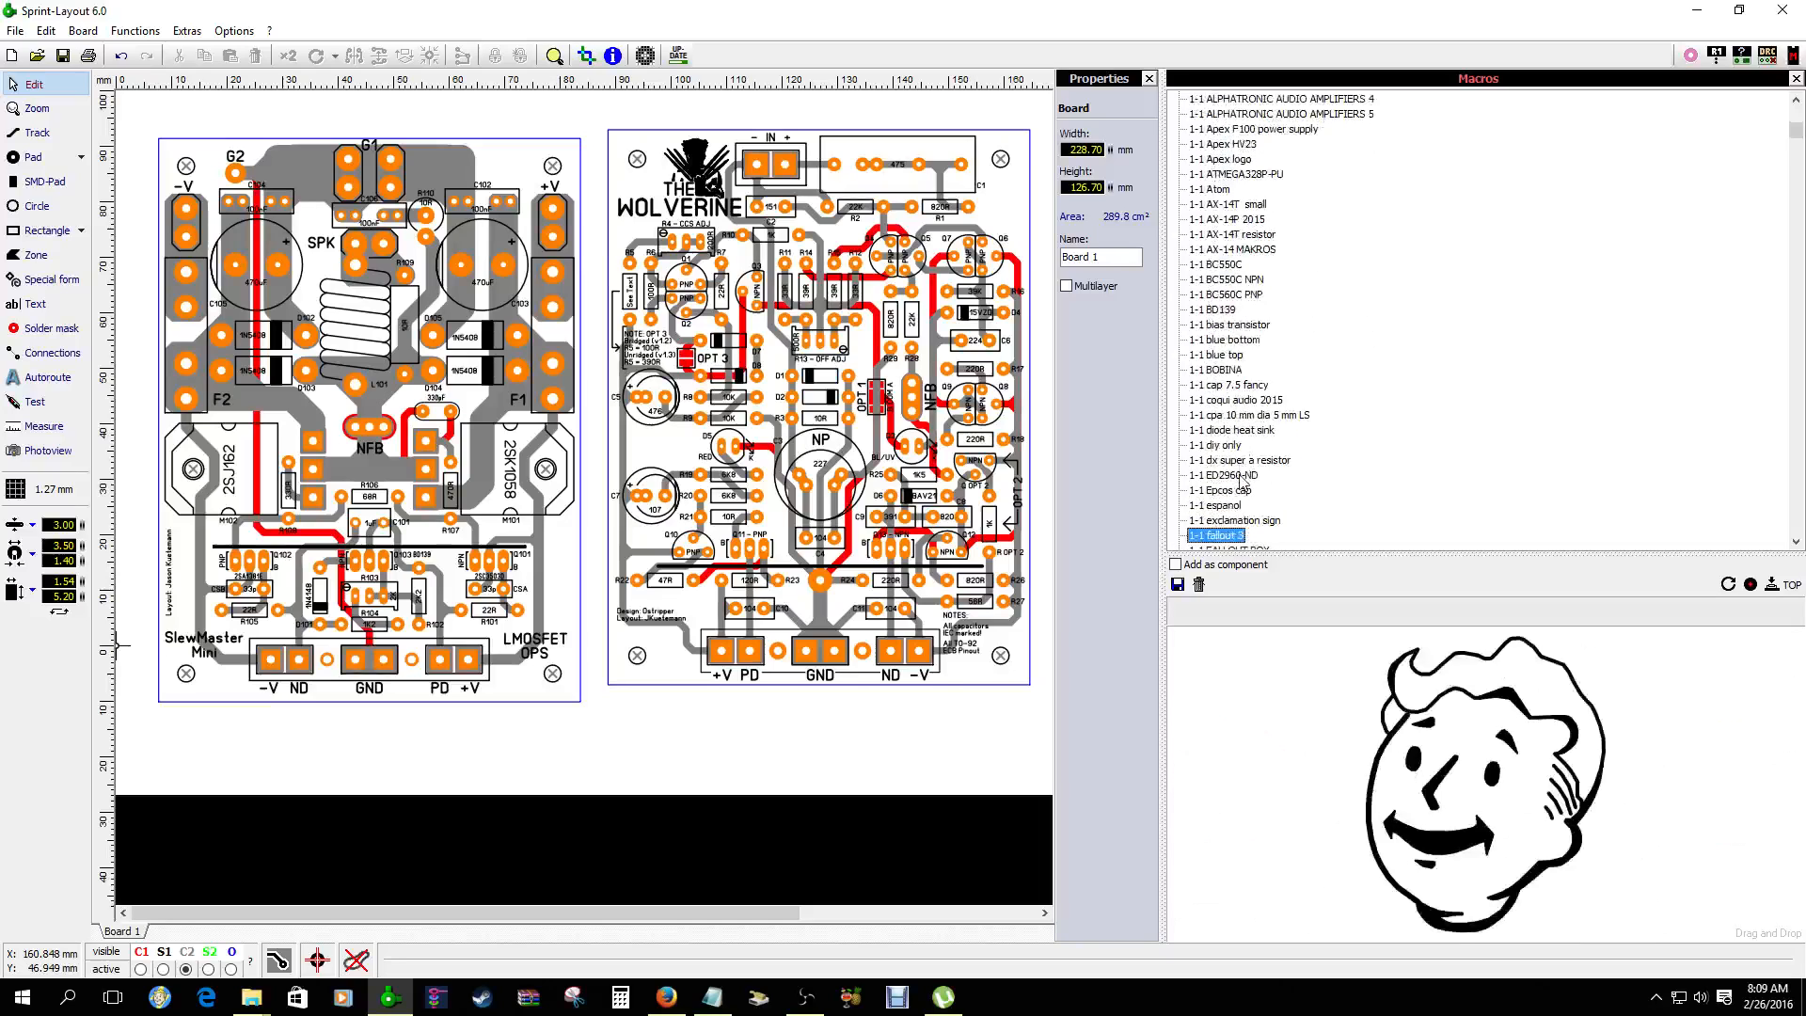
{"action": "key", "text": "Down"}
{"action": "key", "text": "Down"}
{"action": "key", "text": "Down"}
{"action": "key", "text": "Down"}
{"action": "key", "text": "Down"}
{"action": "key", "text": "Down"}
{"action": "key", "text": "Down"}
{"action": "key", "text": "Down"}
{"action": "key", "text": "Down"}
{"action": "key", "text": "Down"}
{"action": "key", "text": "Down"}
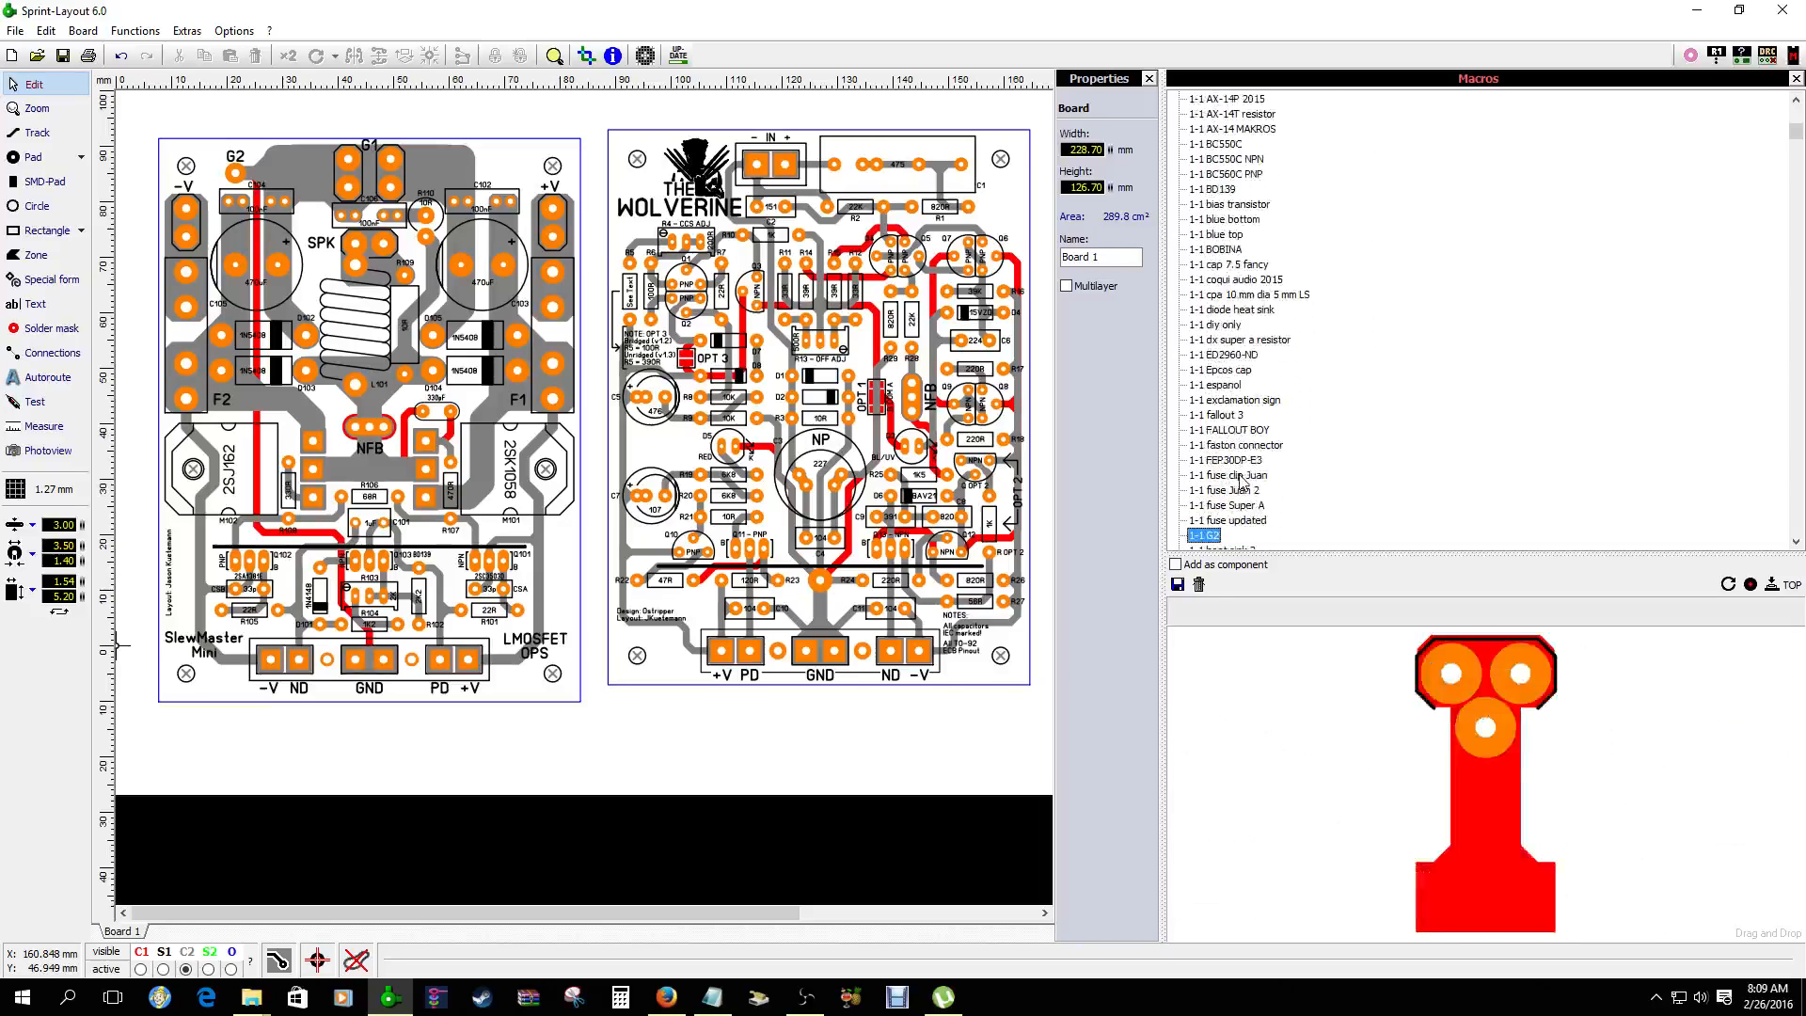
{"action": "key", "text": "Down"}
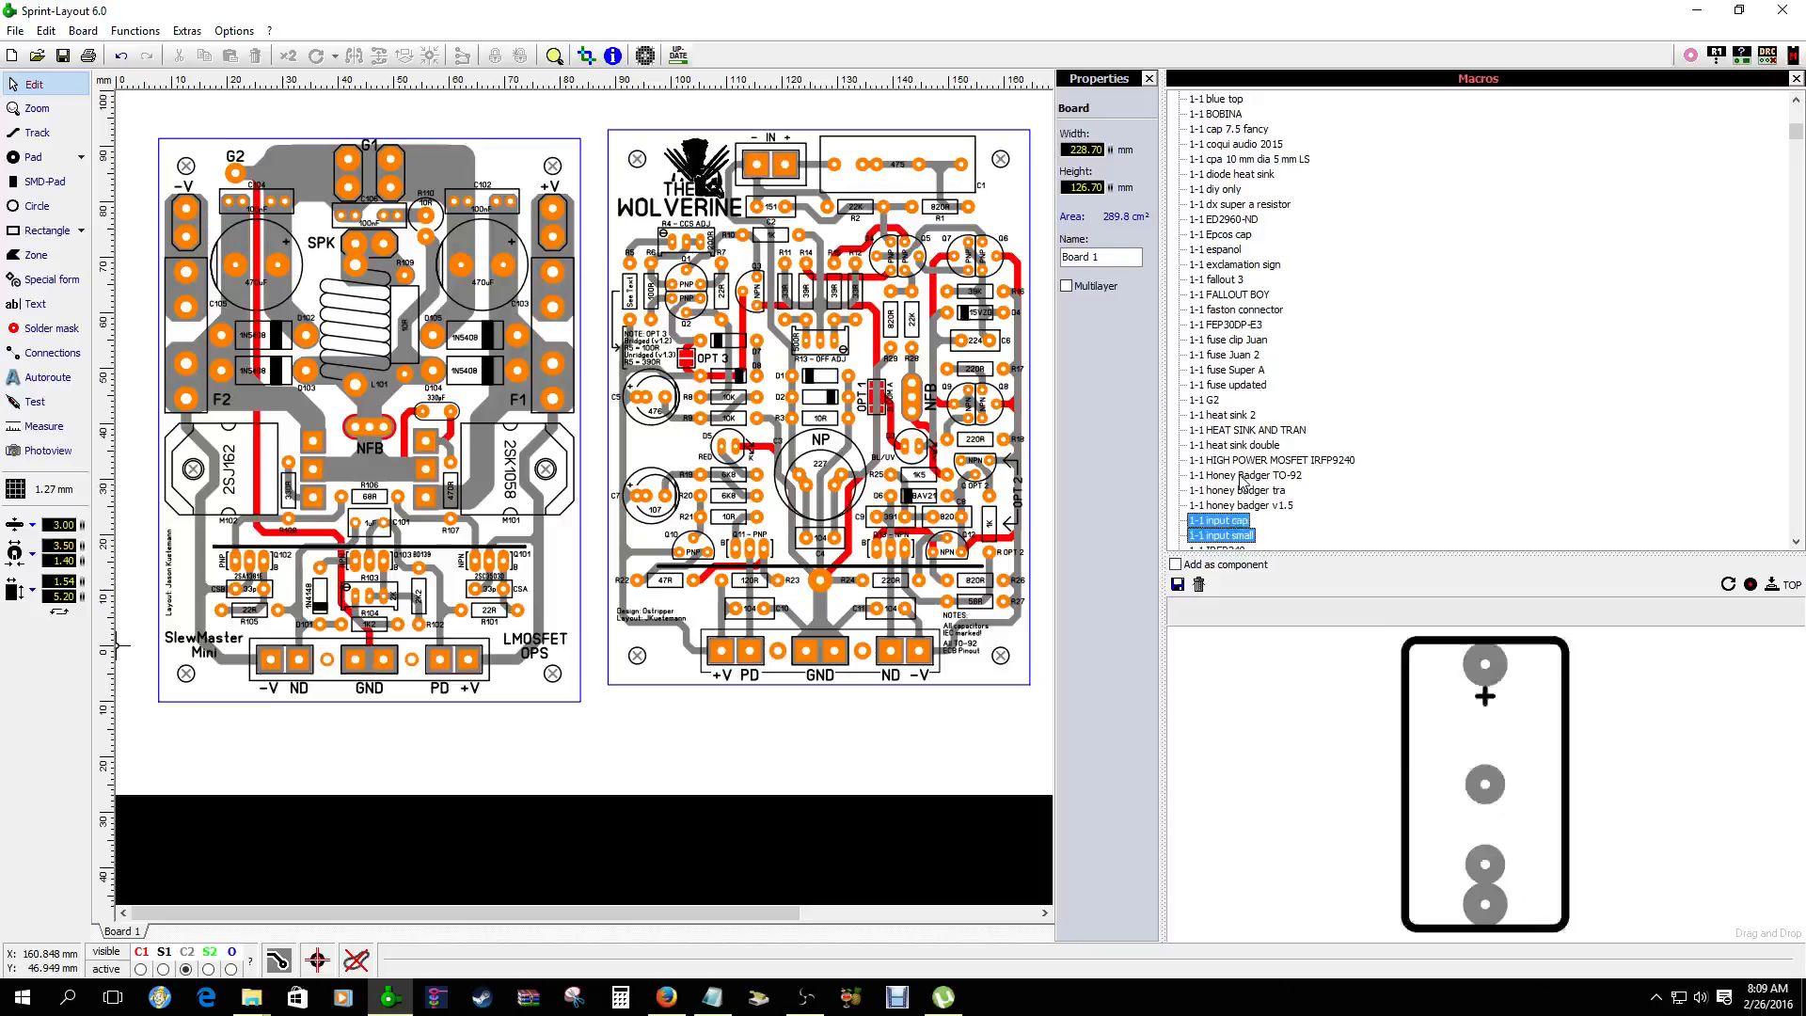
{"action": "key", "text": "Up"}
{"action": "key", "text": "Up"}
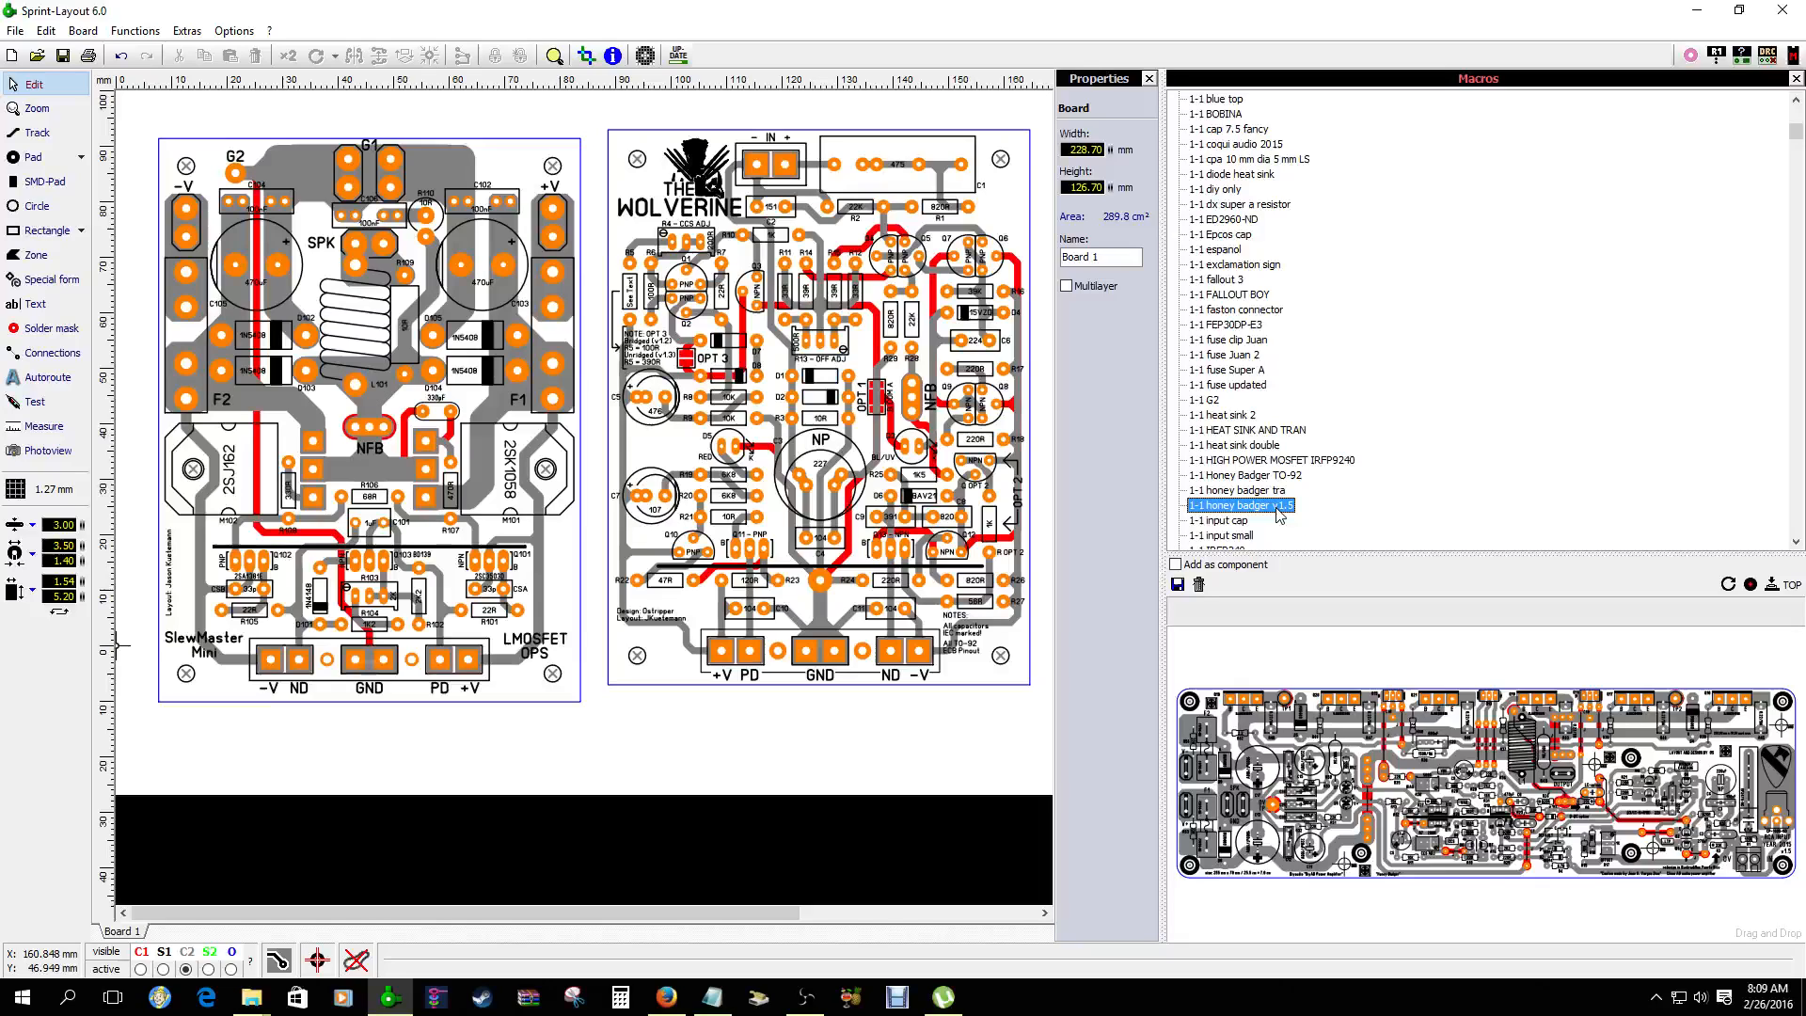
Step through the macro previews from 1-1 input cap down to 1-1 OPA604, finishing on 1-1 new logo
{"action": "key", "text": "Down"}
{"action": "key", "text": "Down"}
{"action": "key", "text": "Down"}
{"action": "key", "text": "Down"}
{"action": "key", "text": "Down"}
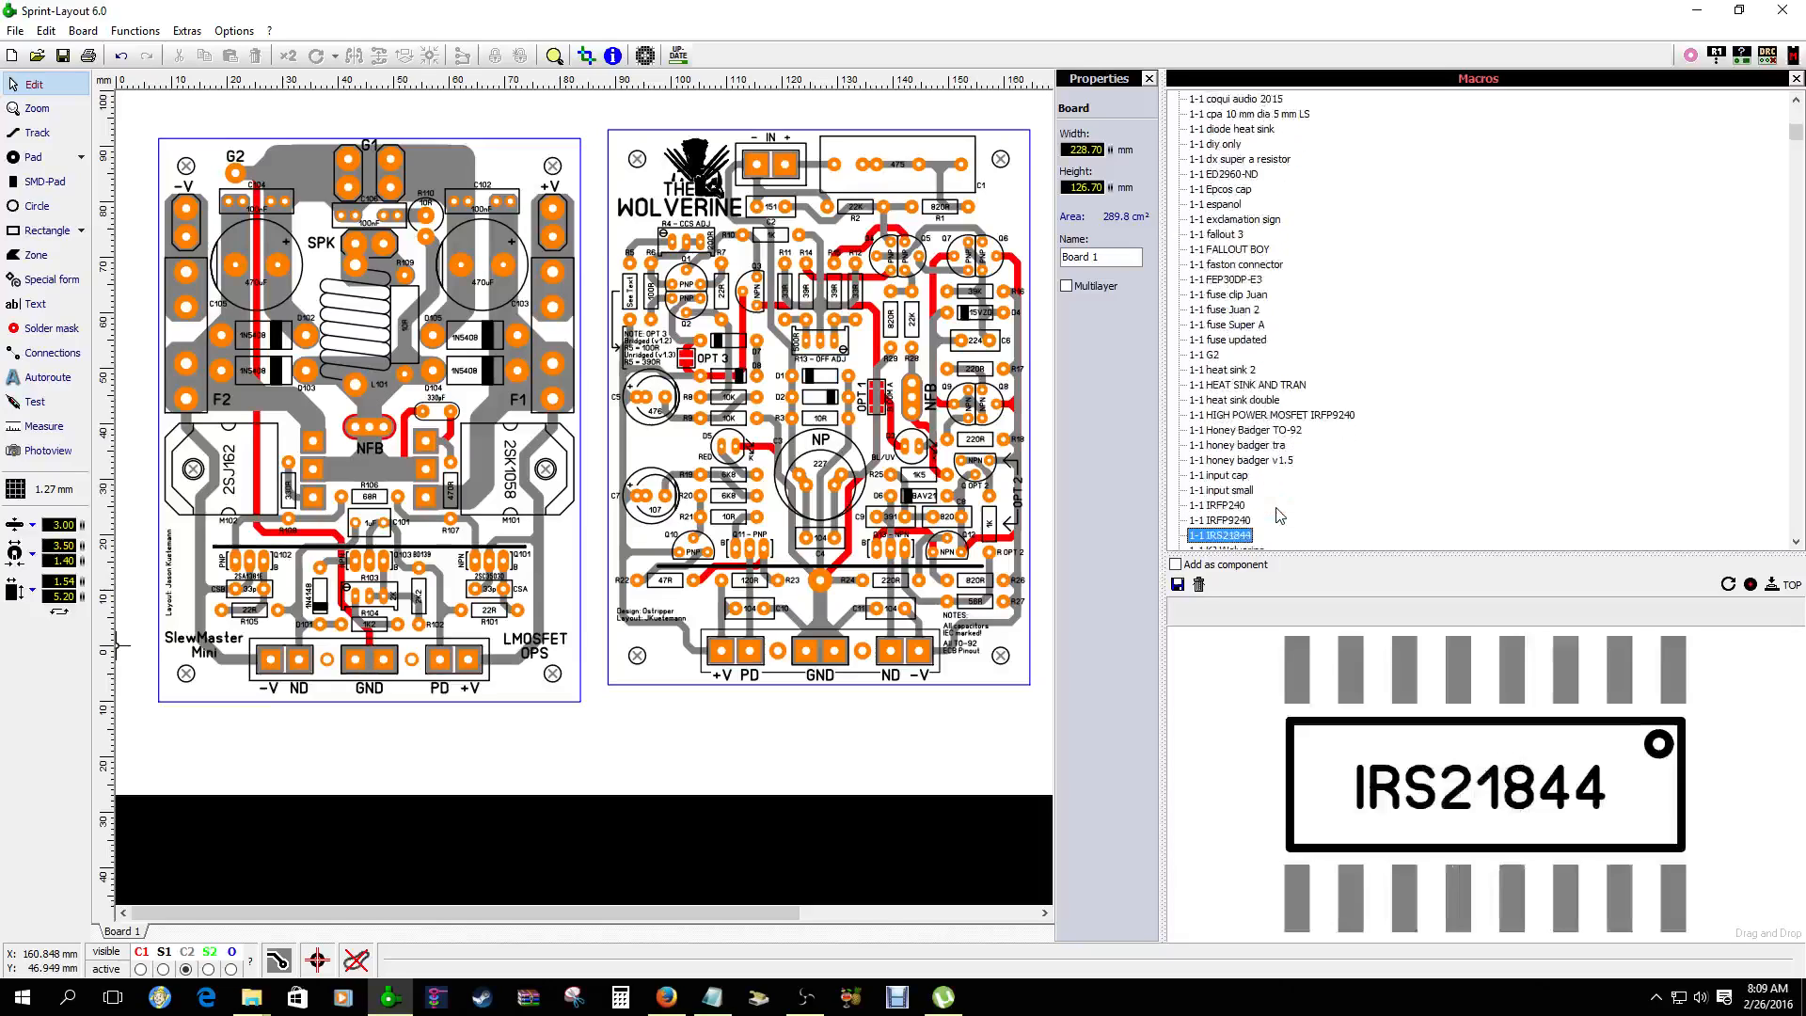
{"action": "key", "text": "Down"}
{"action": "key", "text": "Down"}
{"action": "key", "text": "Down"}
{"action": "key", "text": "Down"}
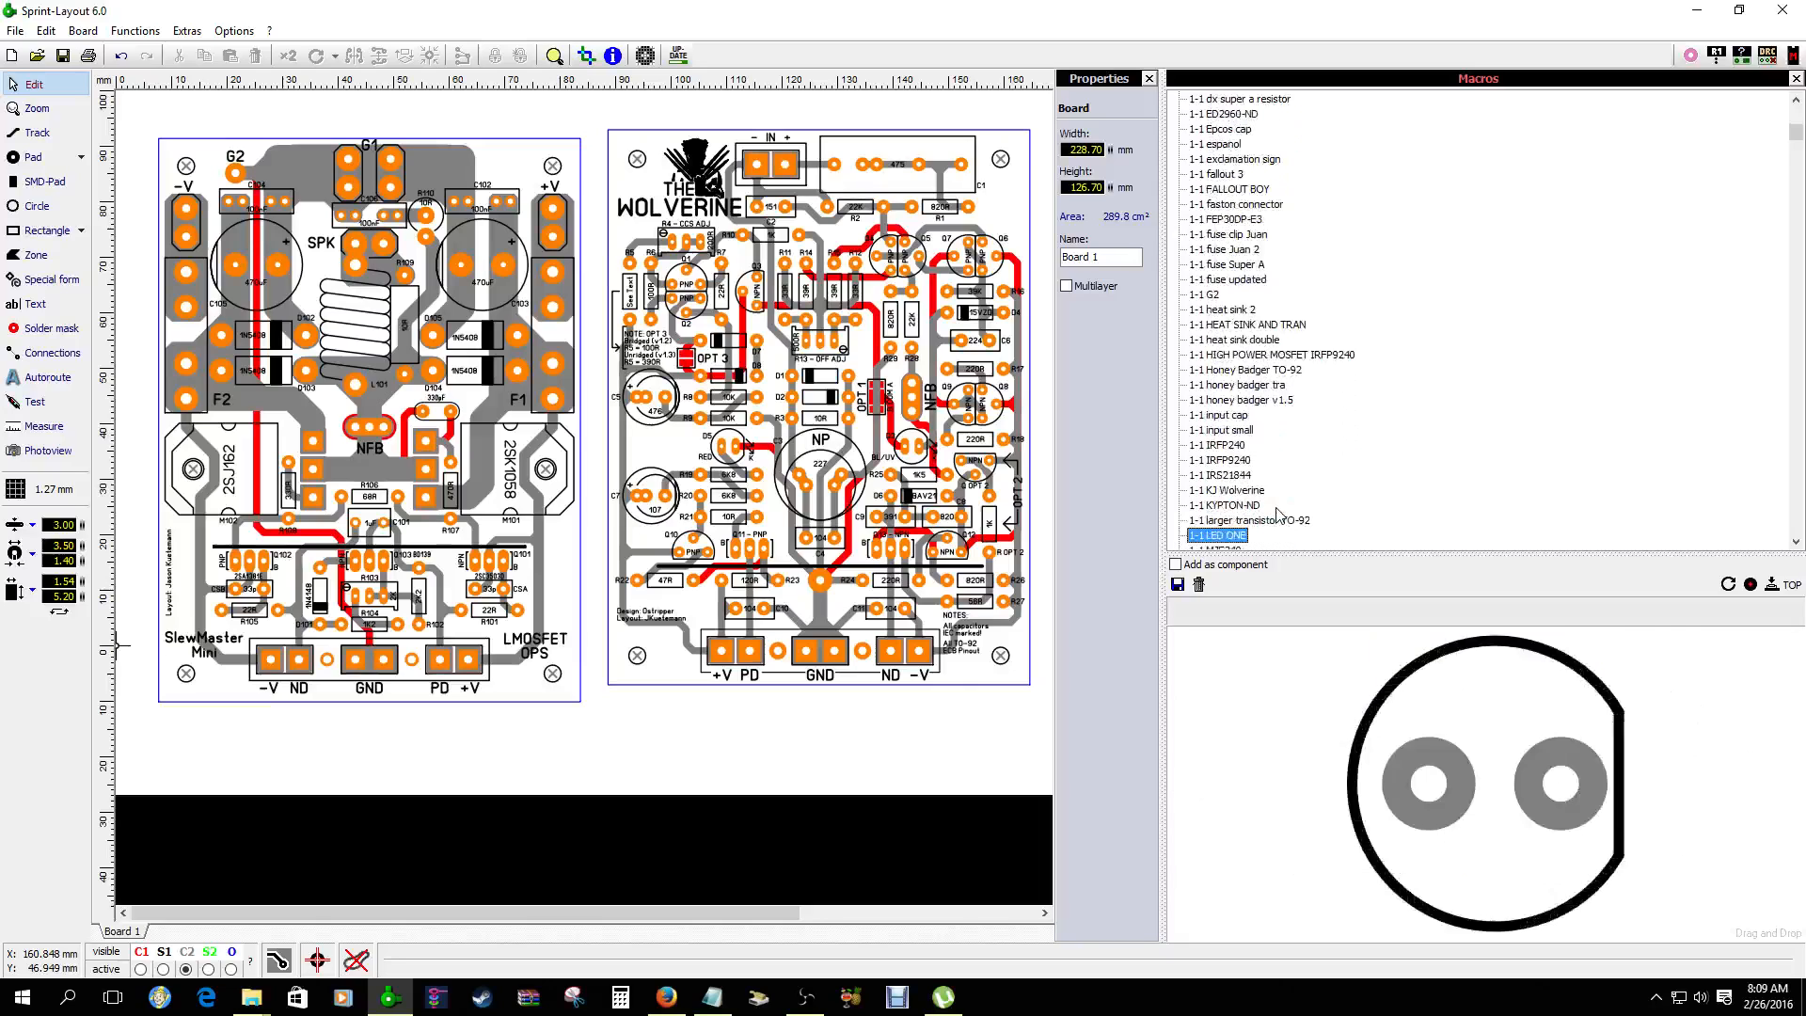
{"action": "key", "text": "Down"}
{"action": "key", "text": "Down"}
{"action": "key", "text": "Down"}
{"action": "key", "text": "Down"}
{"action": "key", "text": "Down"}
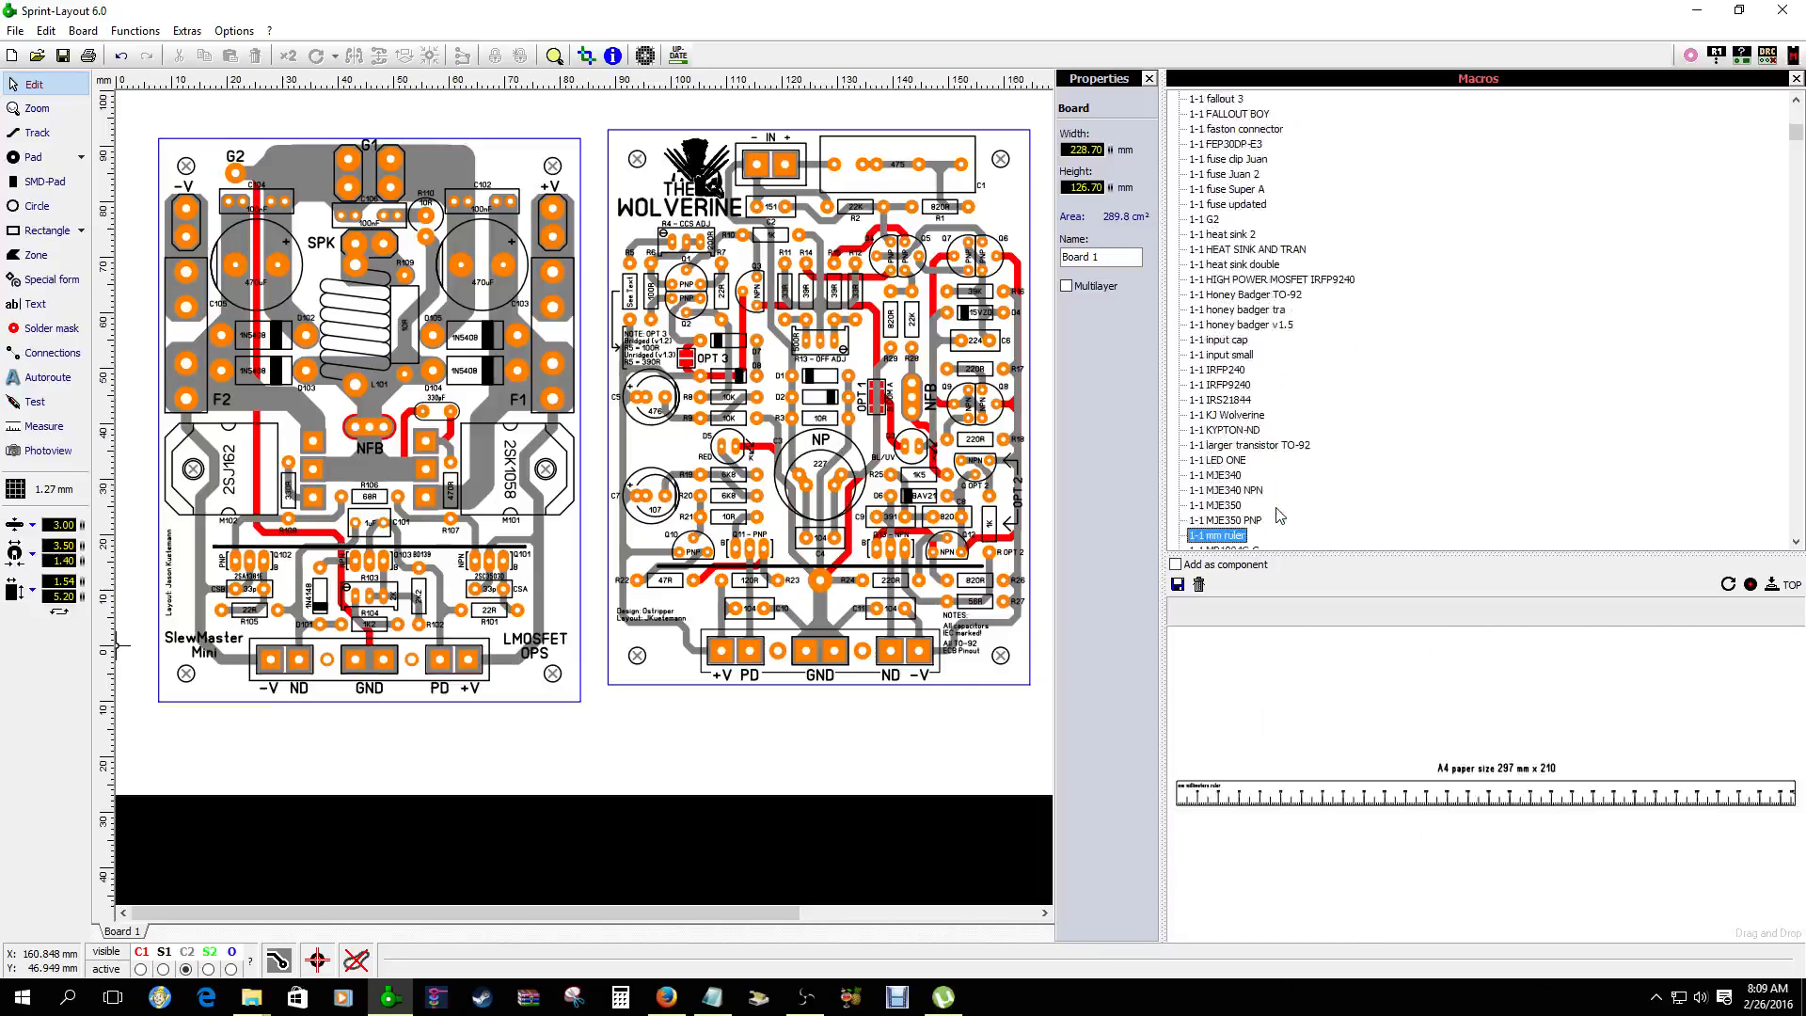
{"action": "key", "text": "Down"}
{"action": "key", "text": "Down"}
{"action": "key", "text": "Down"}
{"action": "key", "text": "Down"}
{"action": "key", "text": "Down"}
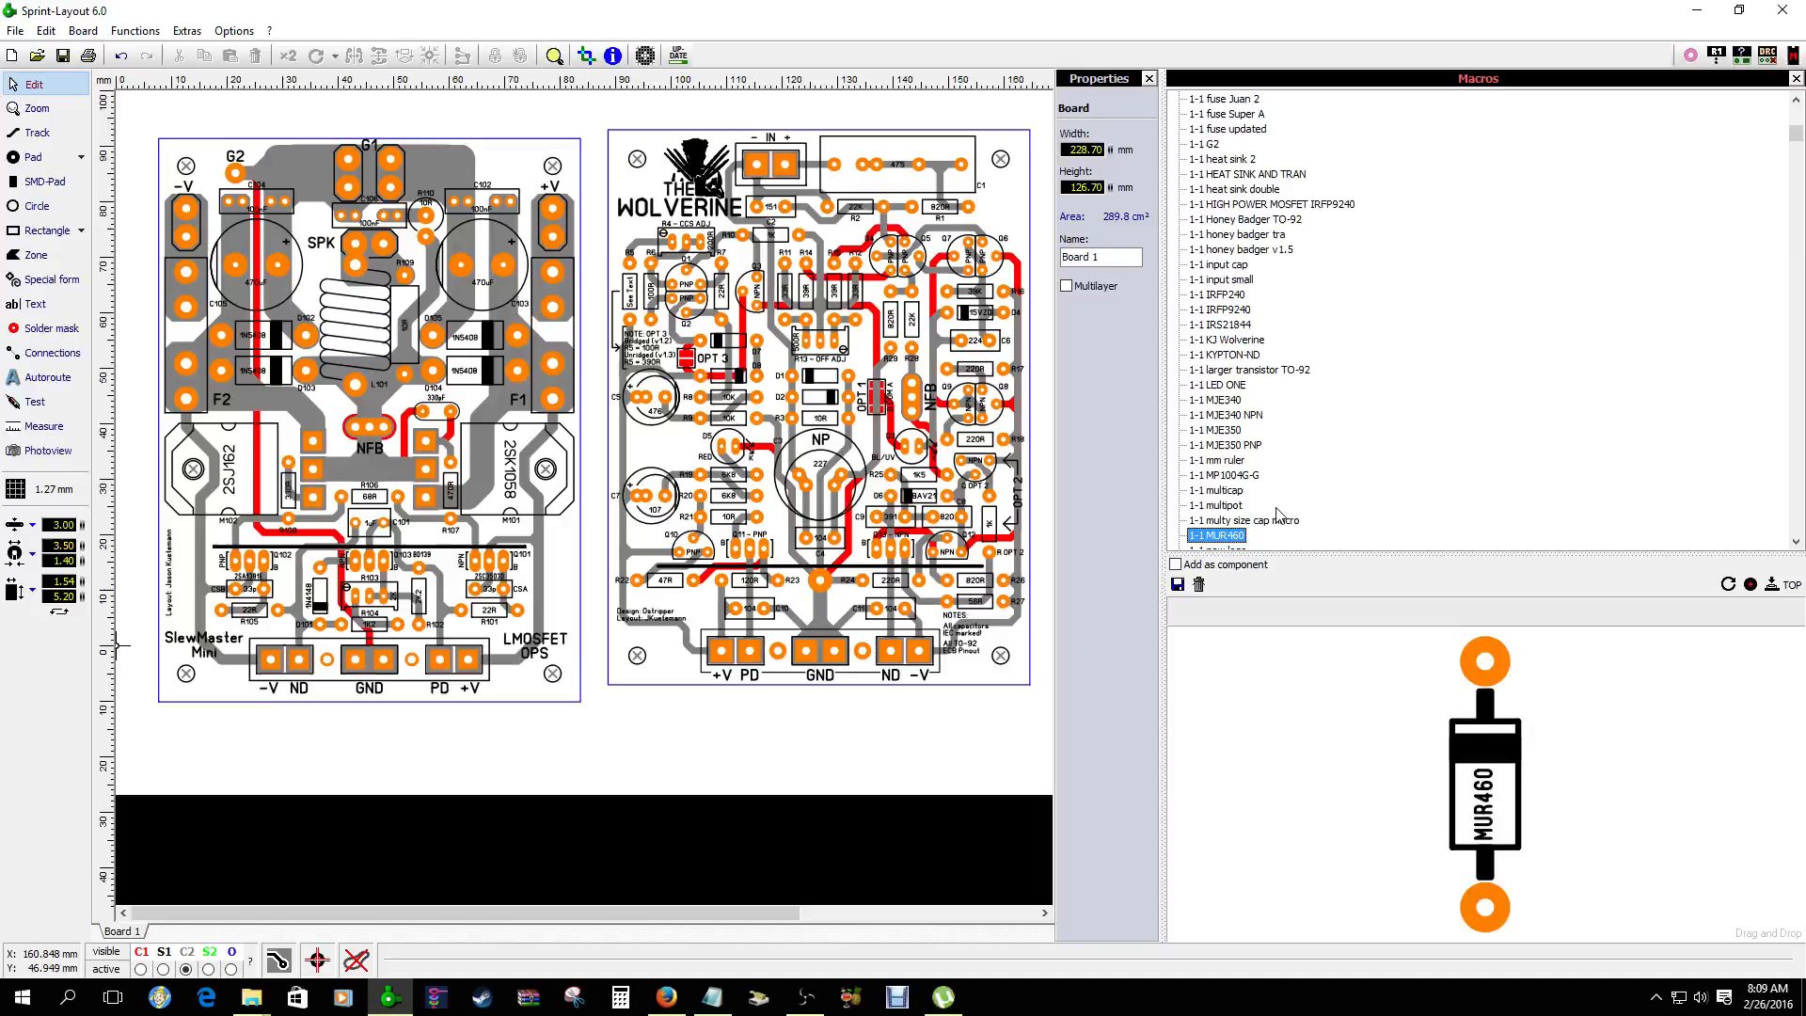
{"action": "key", "text": "Down"}
{"action": "key", "text": "Down"}
{"action": "key", "text": "Down"}
{"action": "key", "text": "Up"}
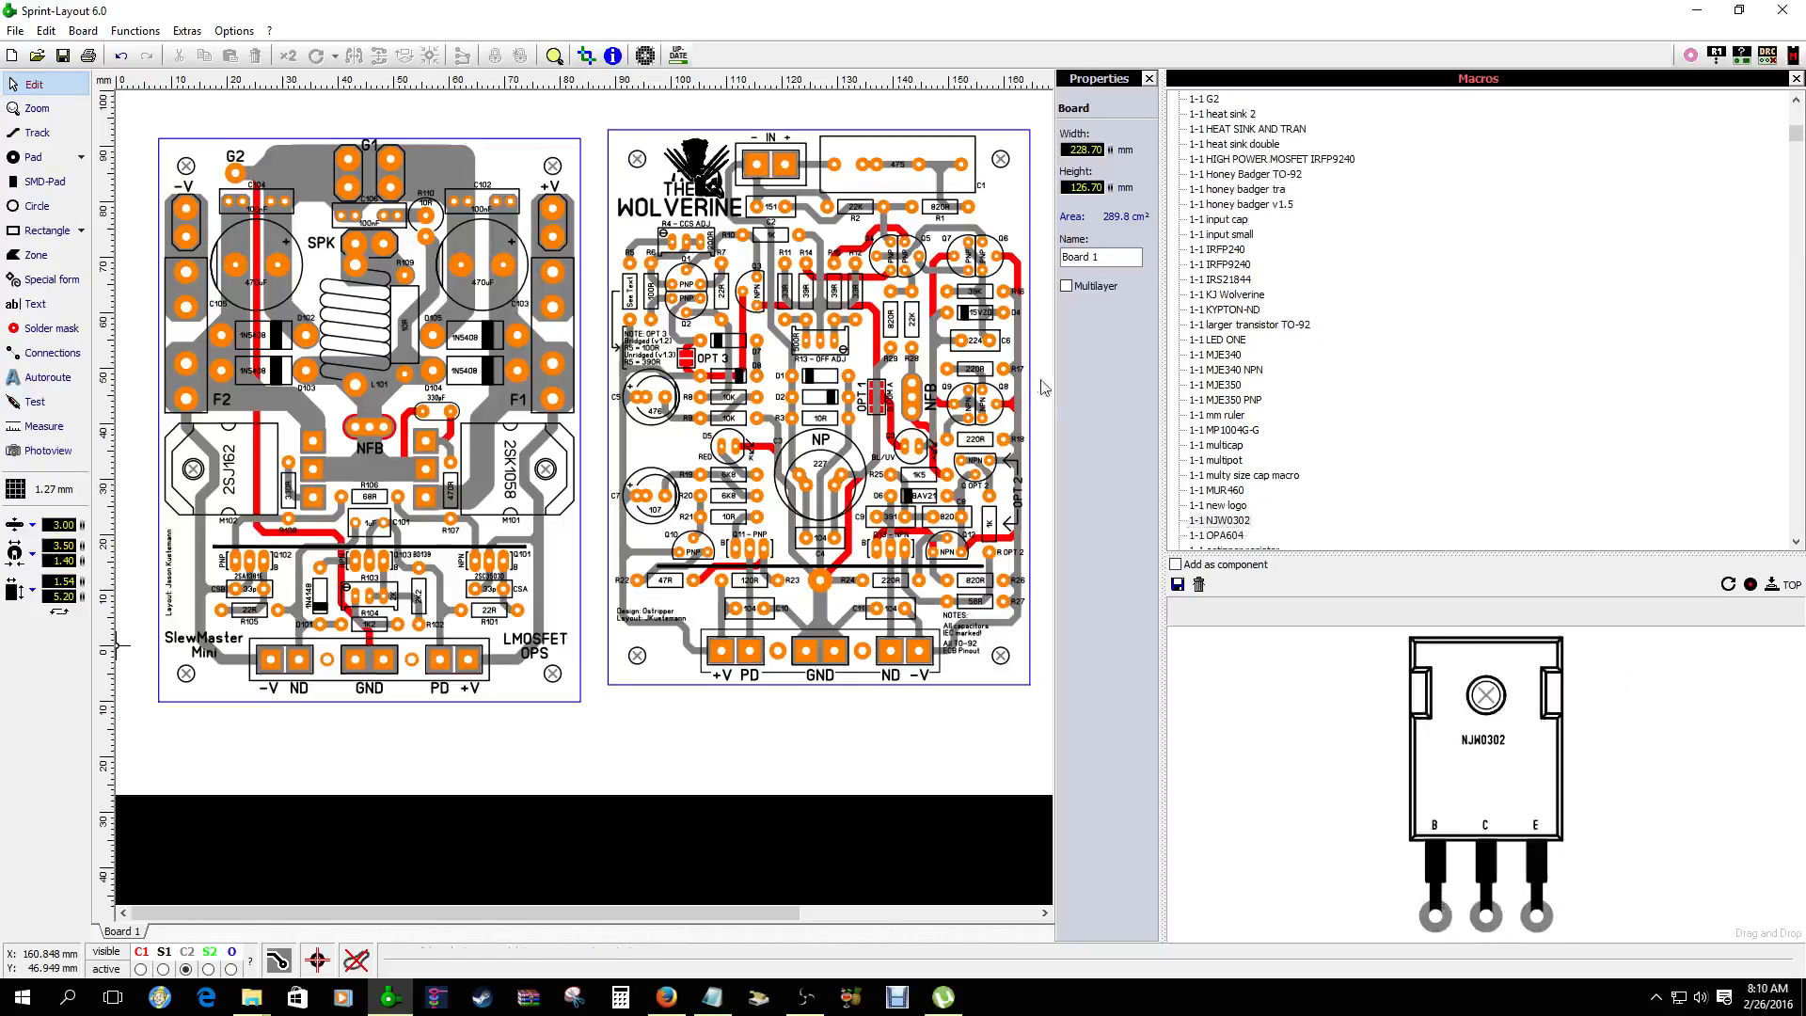
{"action": "left_click", "coordinate": [1235, 508]}
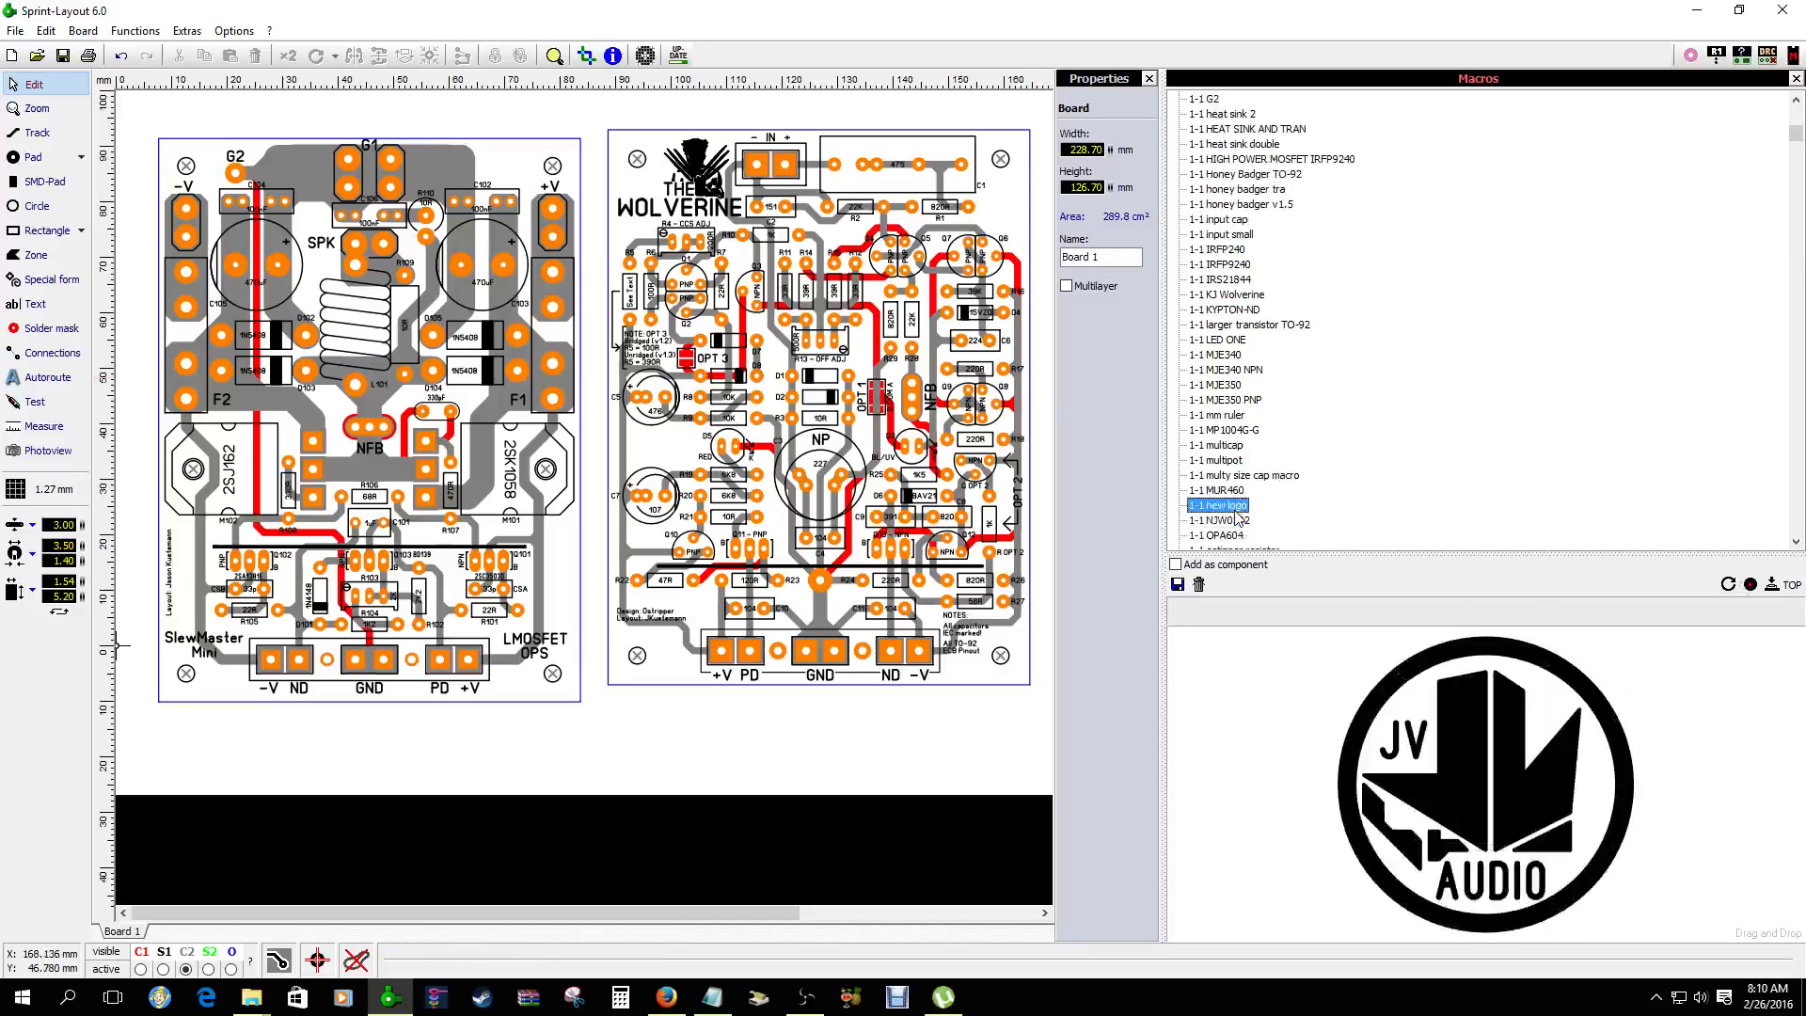
Step back up through the macro previews from 1-1 new logo to 1-1 honey badger v1.5
{"action": "key", "text": "Up"}
{"action": "key", "text": "Up"}
{"action": "key", "text": "Up"}
{"action": "key", "text": "Up"}
{"action": "key", "text": "Up"}
{"action": "key", "text": "Up"}
{"action": "key", "text": "Up"}
{"action": "key", "text": "Up"}
{"action": "key", "text": "Up"}
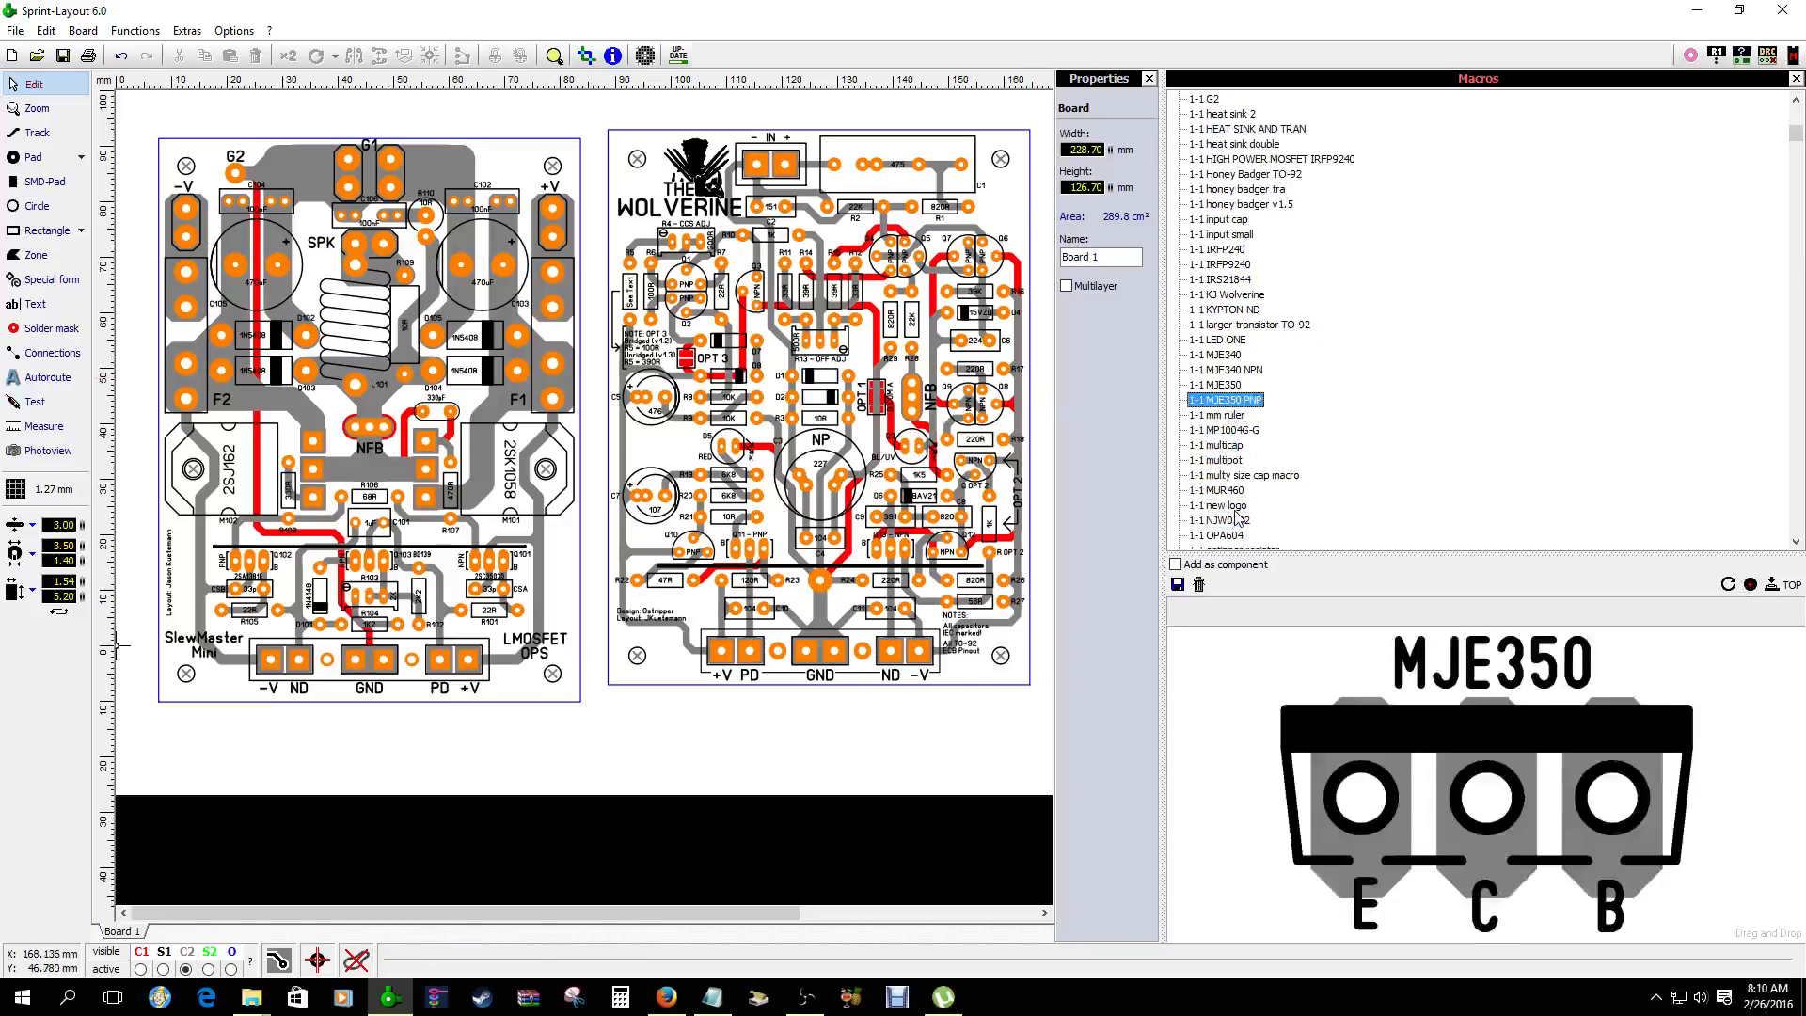
{"action": "key", "text": "Up"}
{"action": "key", "text": "Up"}
{"action": "key", "text": "Up"}
{"action": "key", "text": "Up"}
{"action": "key", "text": "Up"}
{"action": "key", "text": "Up"}
{"action": "key", "text": "Up"}
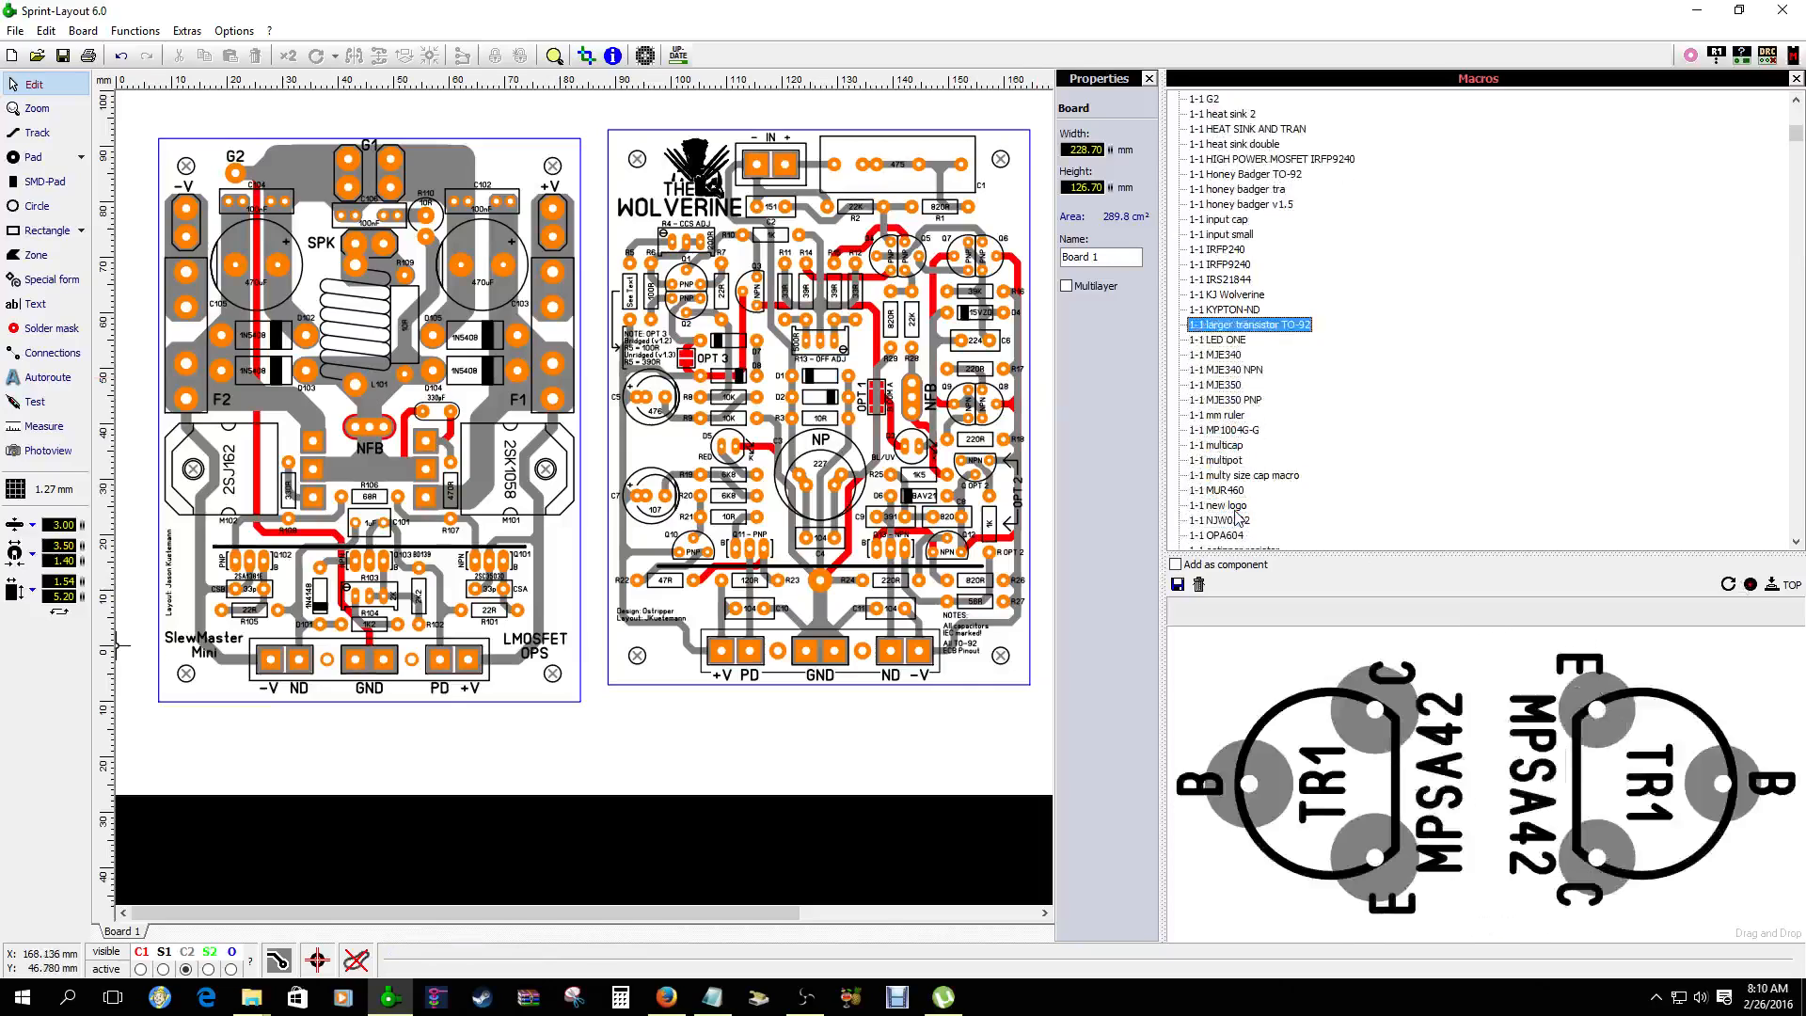
{"action": "key", "text": "Up"}
{"action": "key", "text": "Up"}
{"action": "key", "text": "Up"}
{"action": "key", "text": "Up"}
{"action": "key", "text": "Up"}
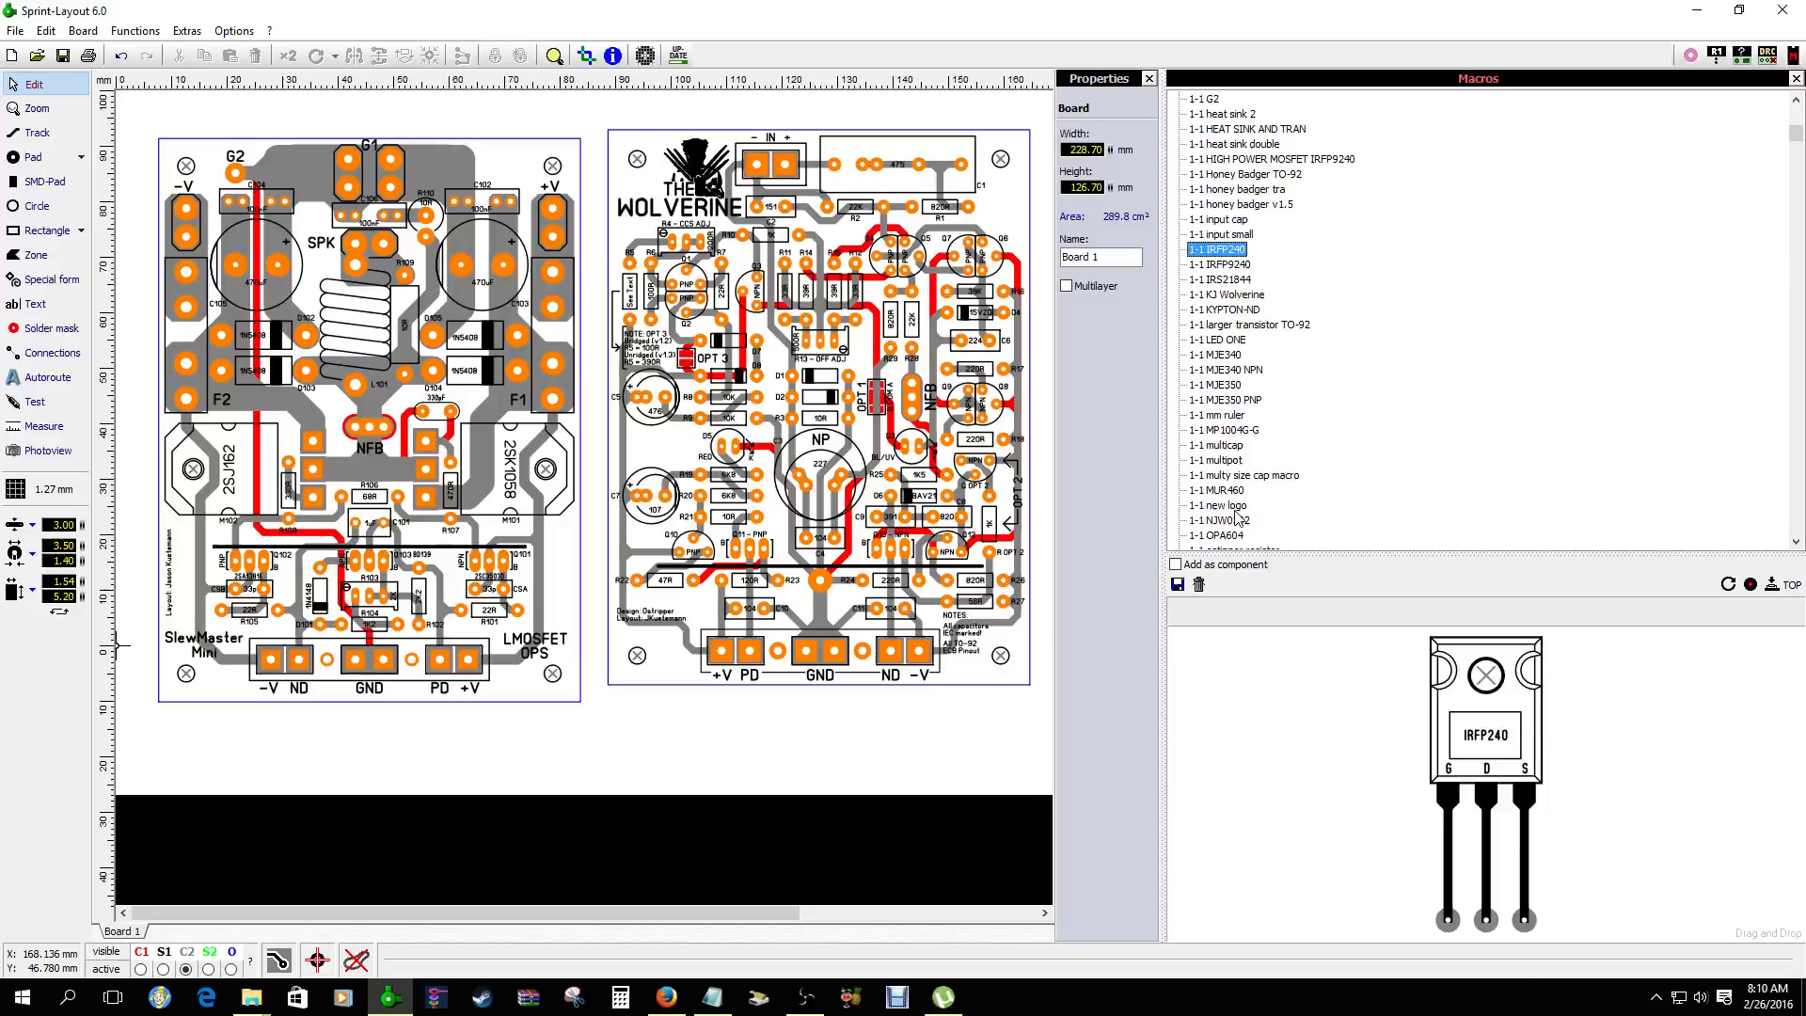
{"action": "key", "text": "Down"}
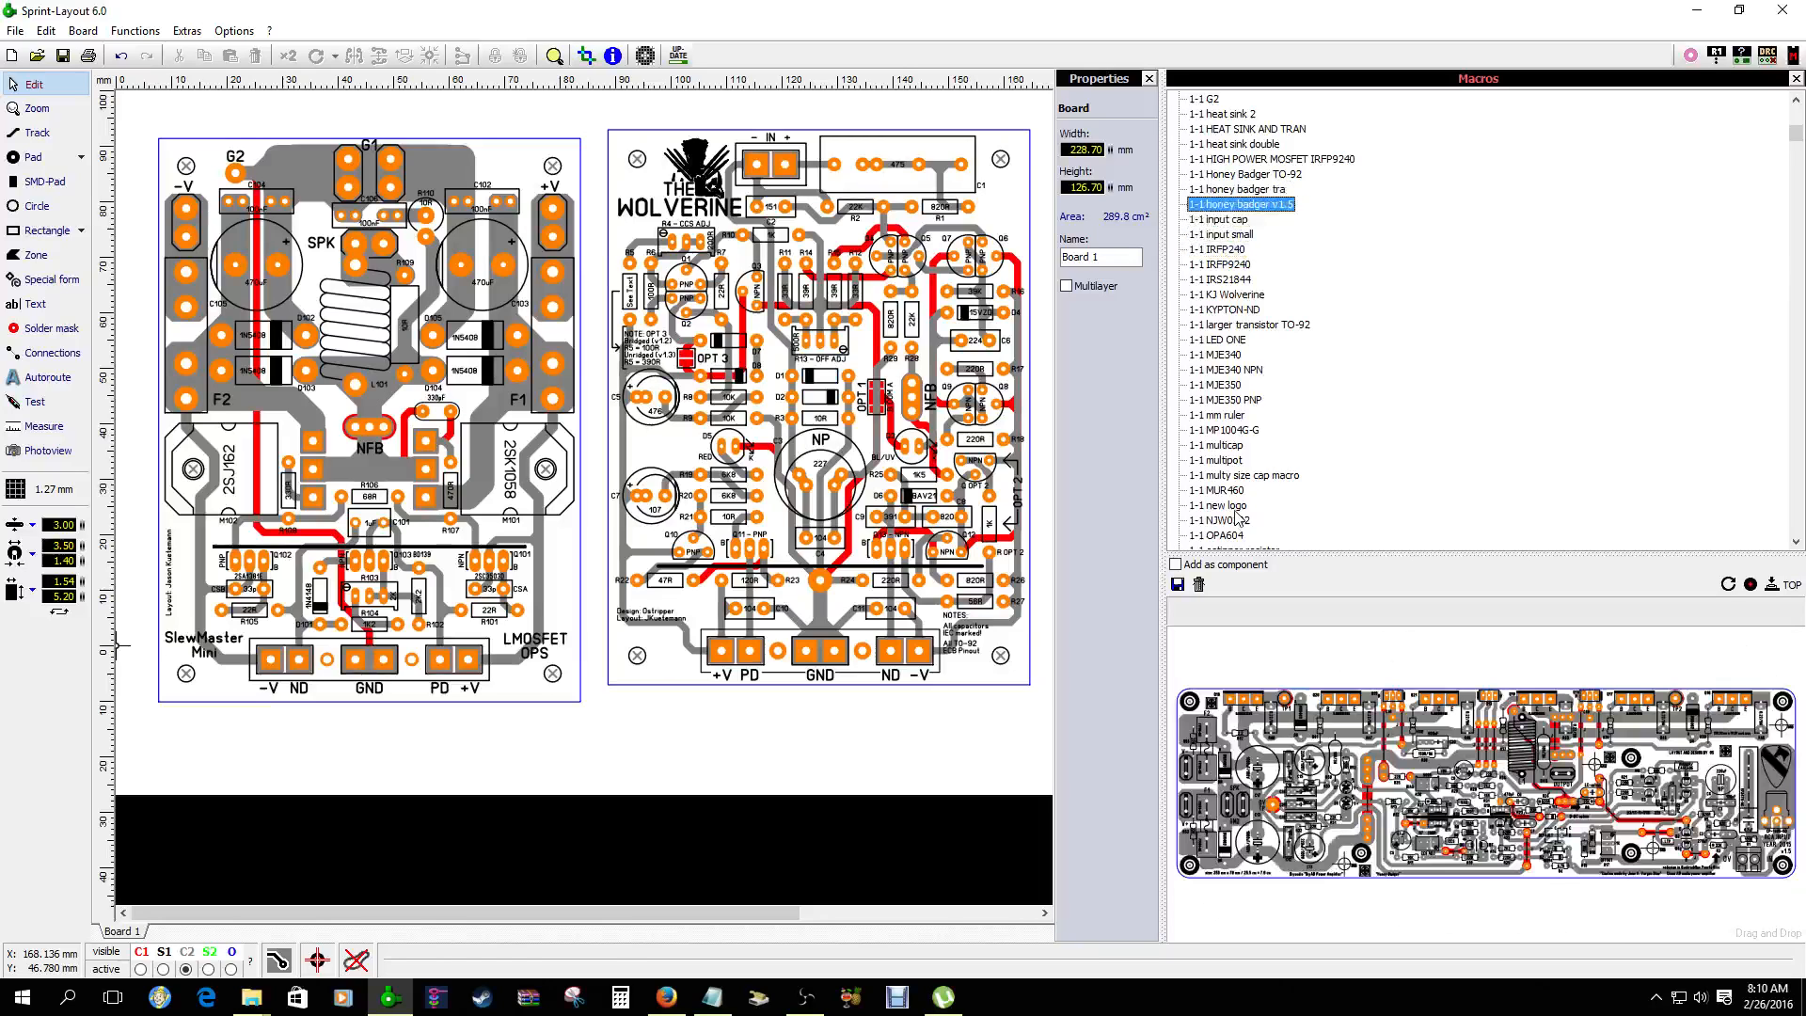
Delete everything on the board and place the 1-1 honey badger v1.5 macro on it
{"action": "key", "text": "ctrl+a"}
{"action": "key", "text": "Delete"}
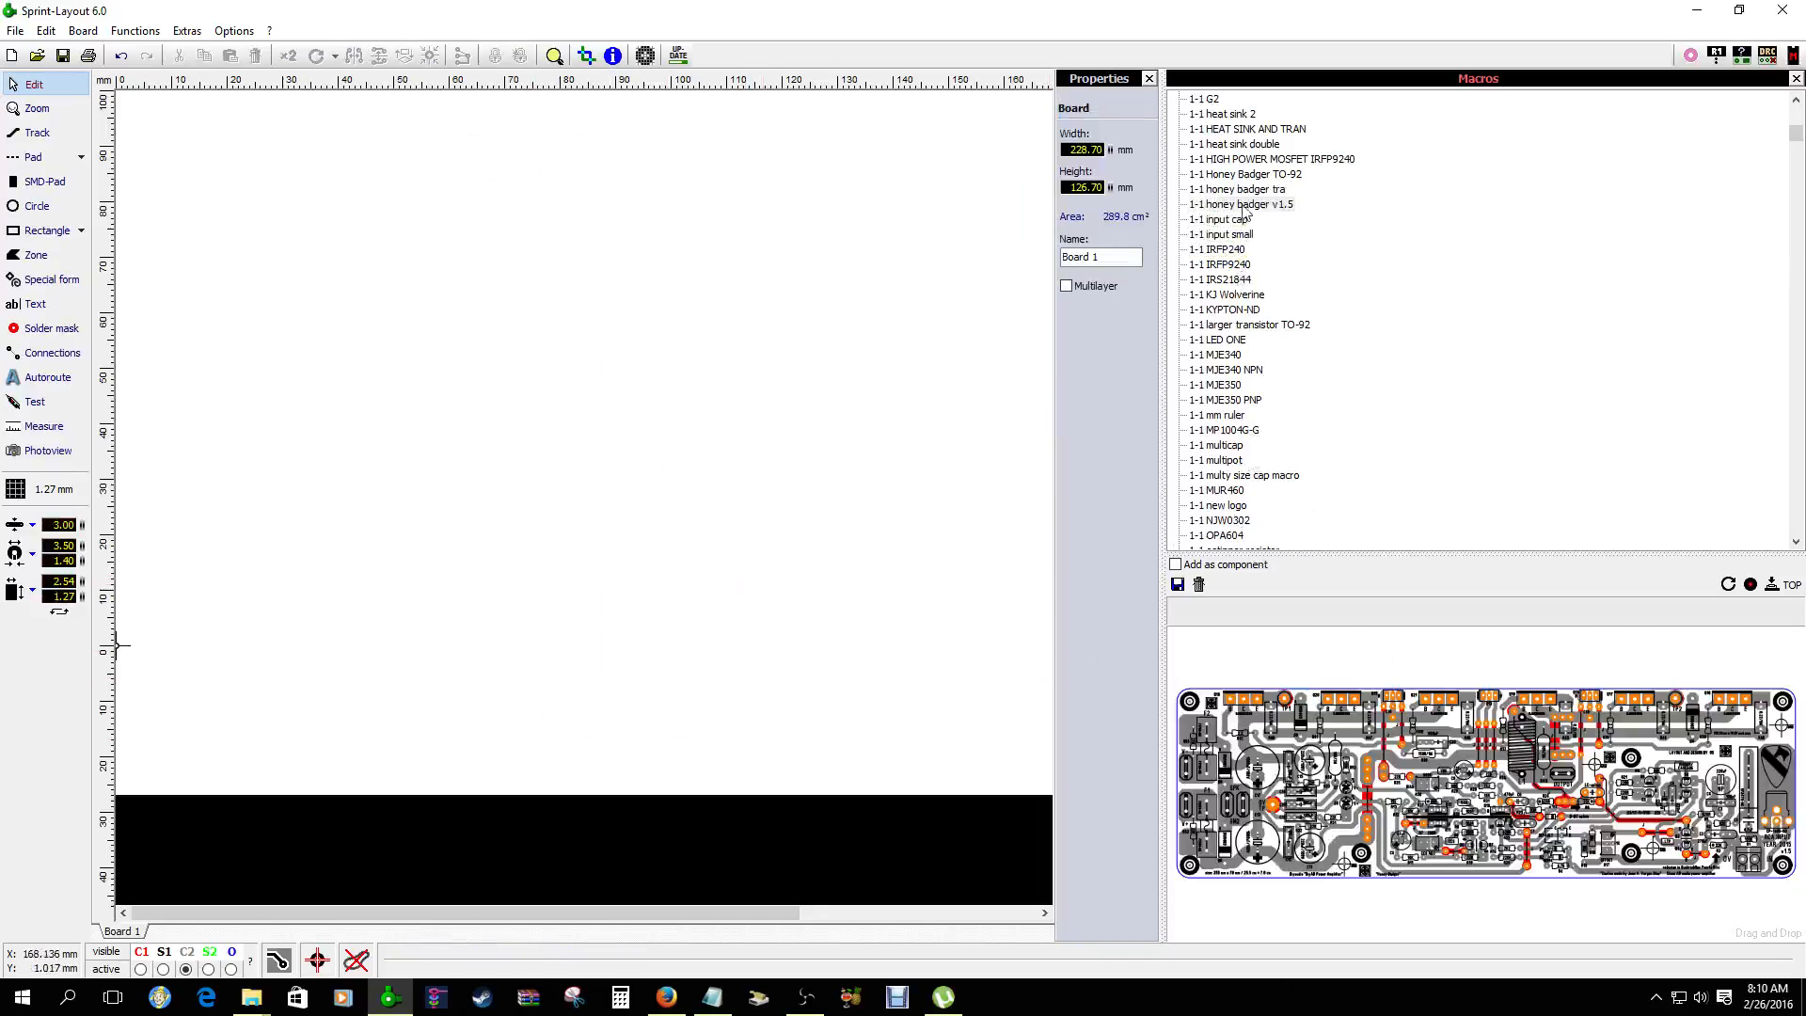
{"action": "left_click_drag", "start_coordinate": [1241, 204], "coordinate": [570, 415]}
{"action": "scroll", "coordinate": [570, 414], "scroll_direction": "down", "scroll_amount": 2}
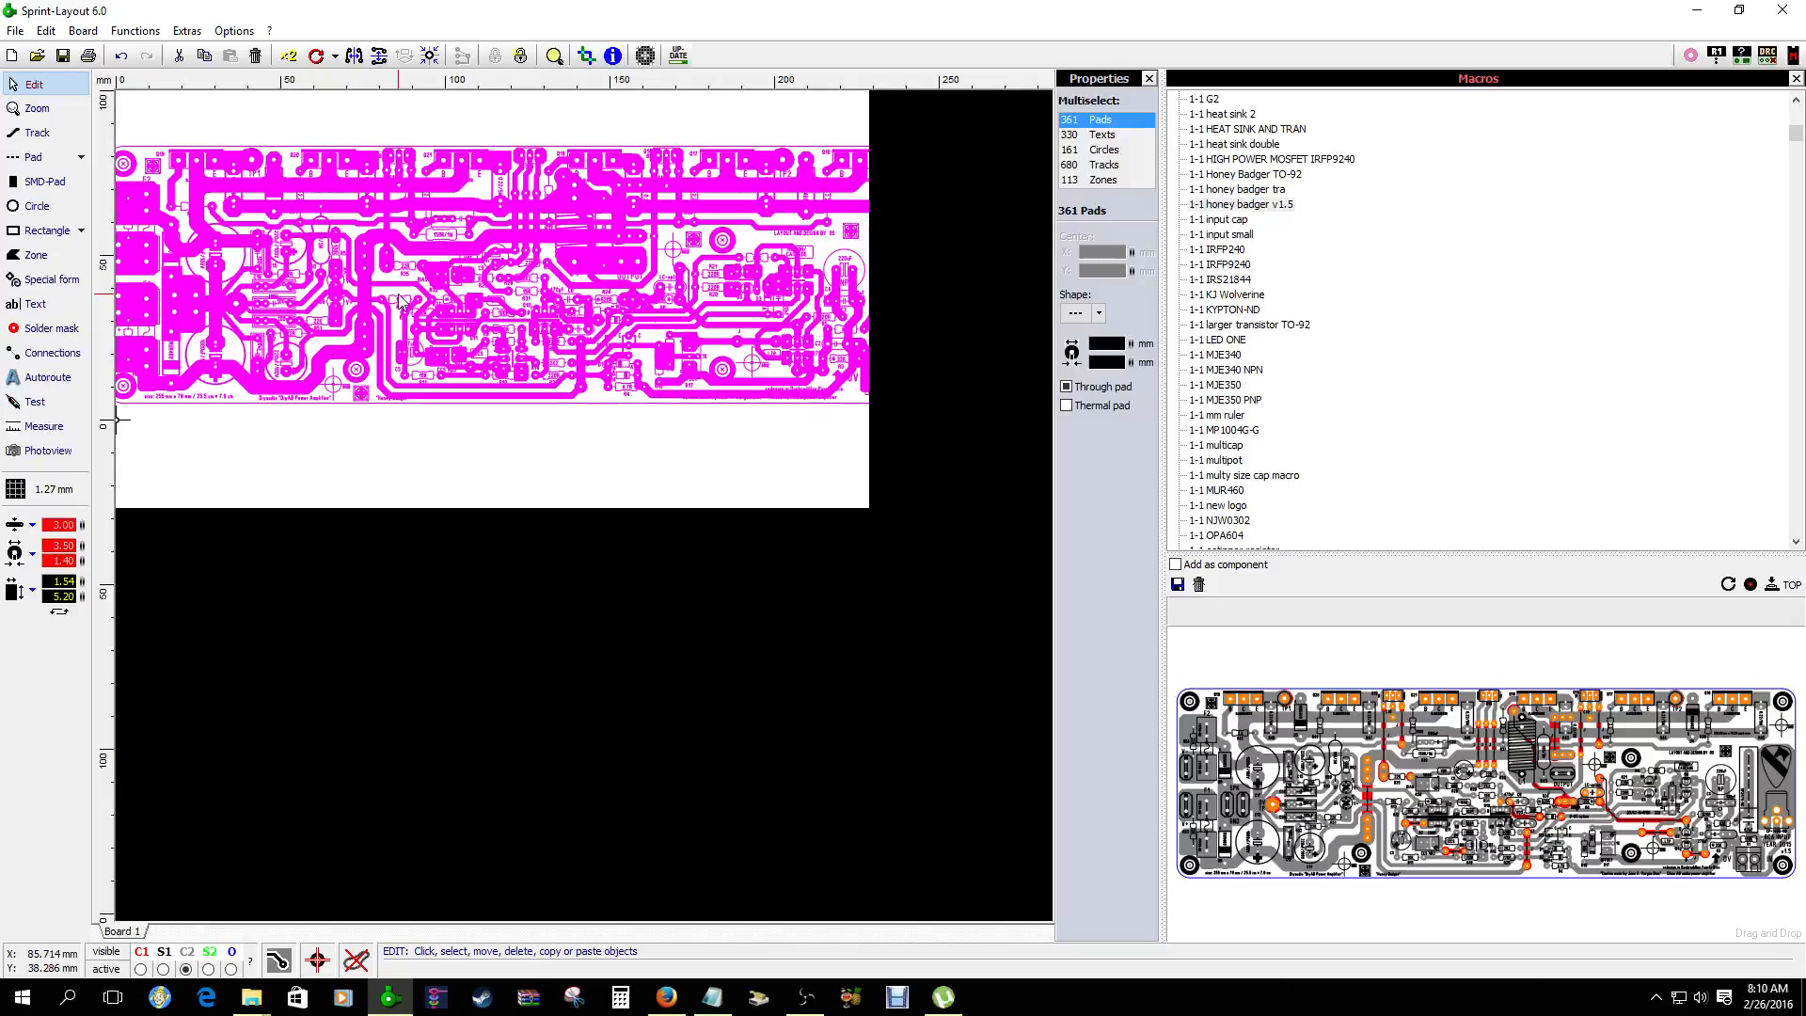
{"action": "left_click", "coordinate": [864, 141]}
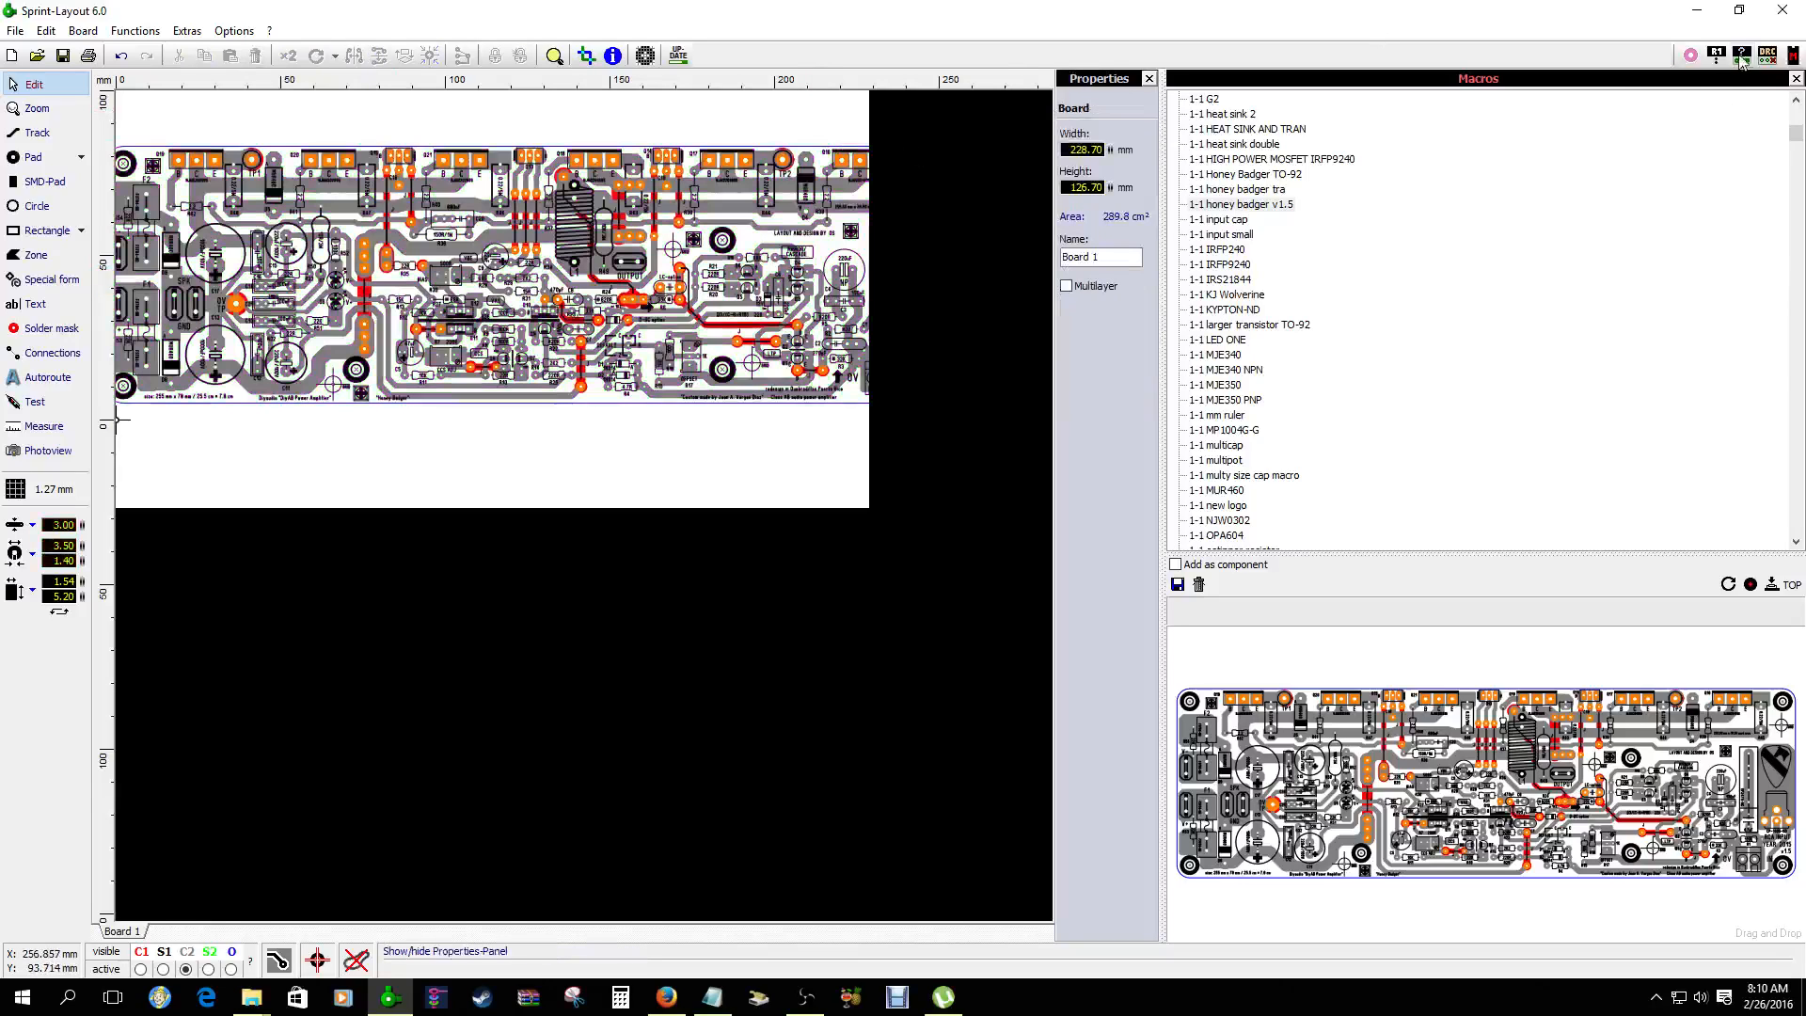
Widen the board to 276.30 mm so the whole honey badger layout fits on it
{"action": "left_click", "coordinate": [1742, 56]}
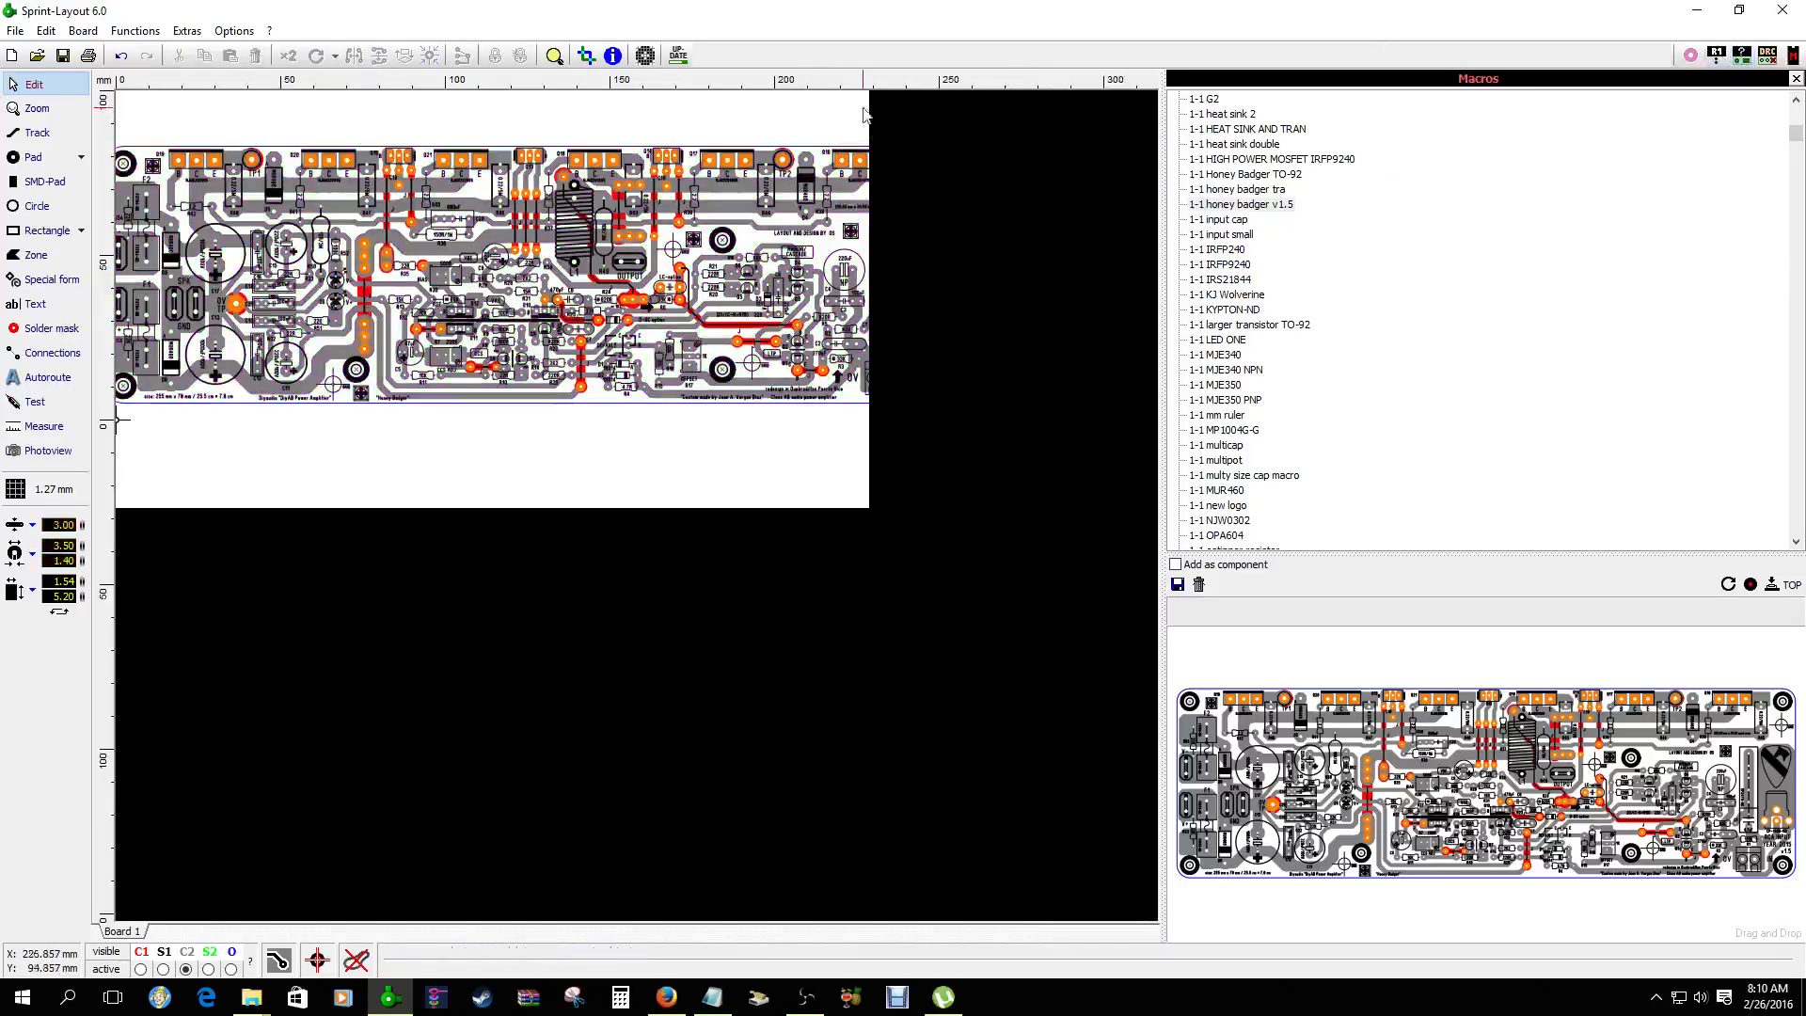
{"action": "left_click", "coordinate": [1742, 55]}
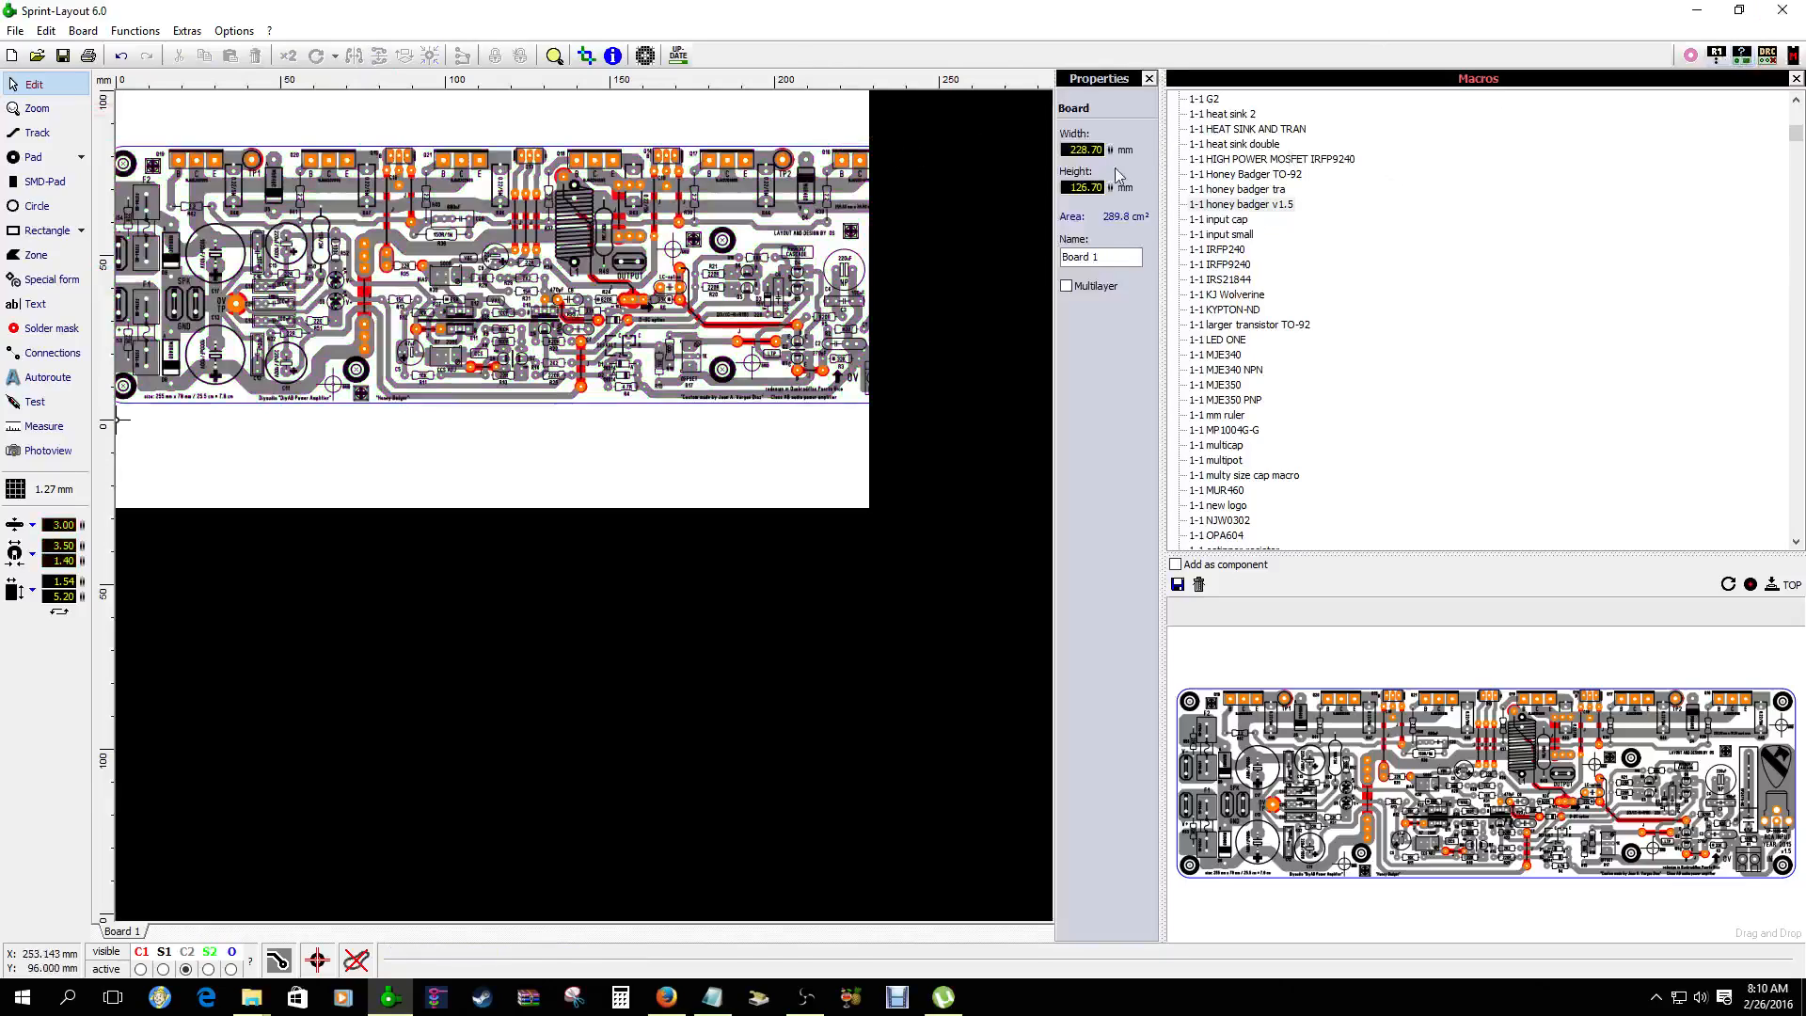
{"action": "left_click_drag", "start_coordinate": [1110, 149], "coordinate": [1176, 14]}
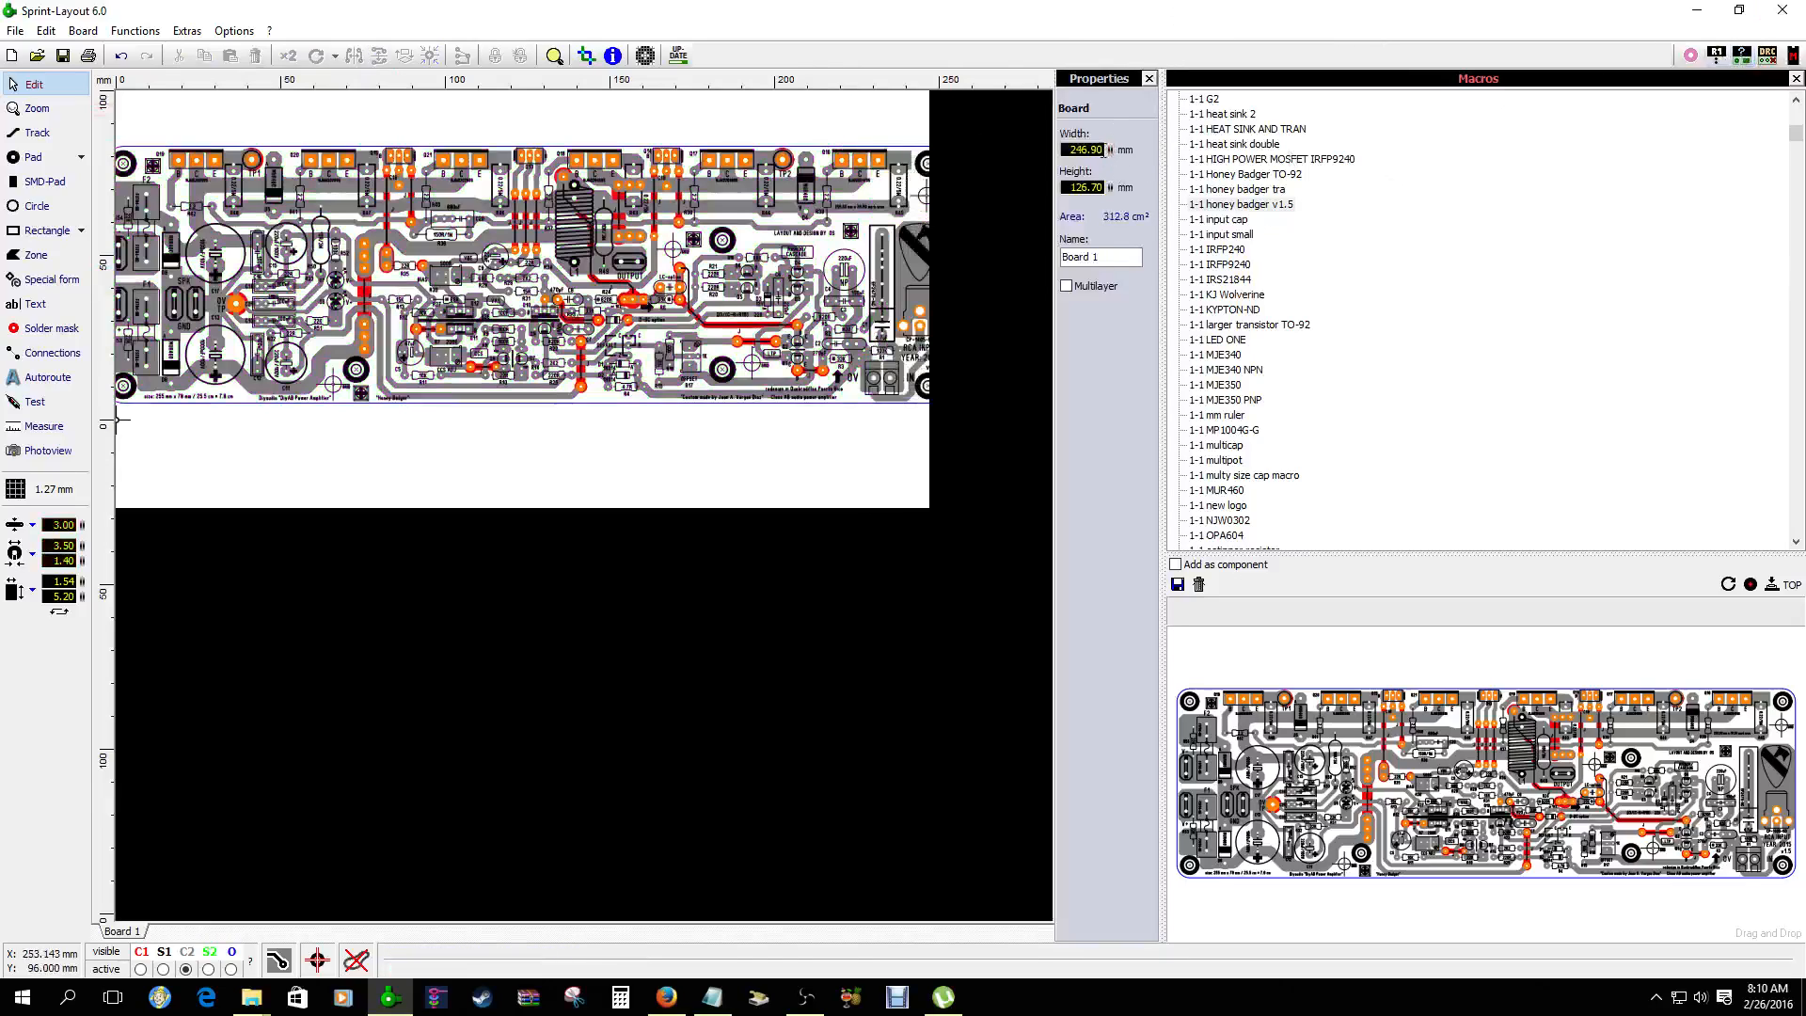
{"action": "left_click_drag", "start_coordinate": [1109, 154], "coordinate": [1159, 100]}
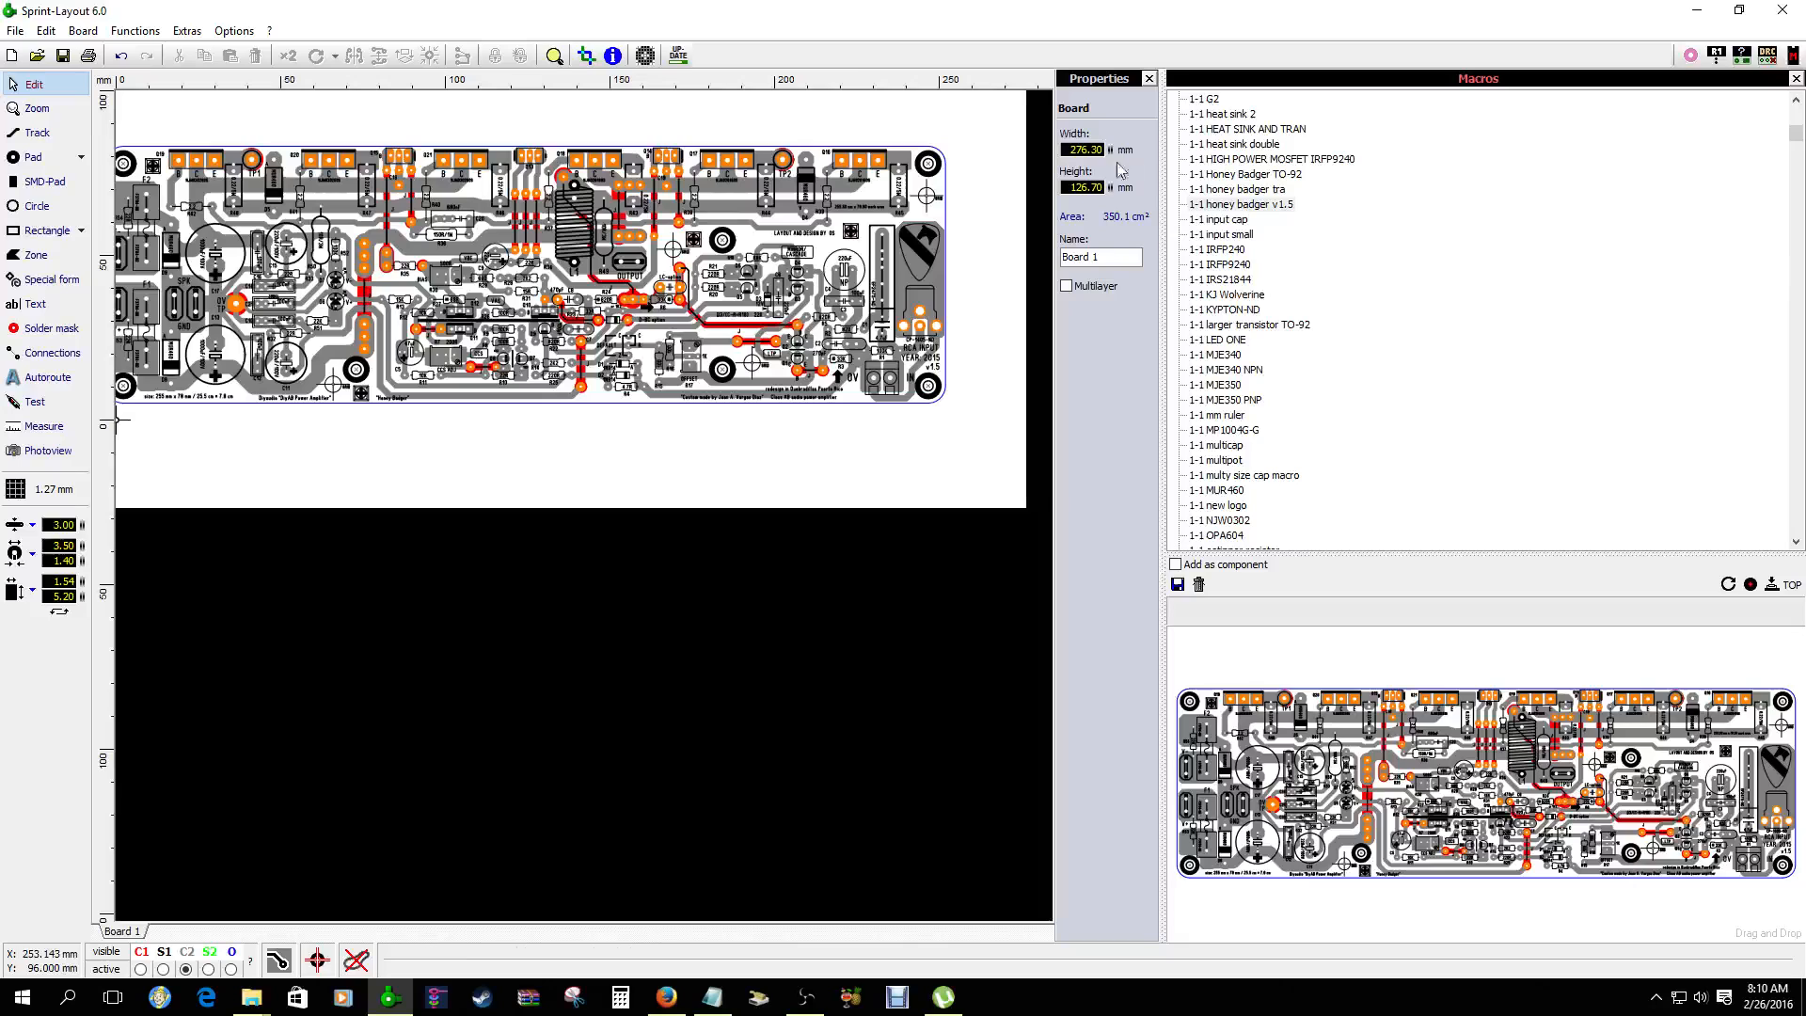
Shift the complete honey badger layout right, away from the board's left edge, and deselect it
{"action": "left_click", "coordinate": [915, 268]}
{"action": "key", "text": "Right"}
{"action": "key", "text": "Right"}
{"action": "key", "text": "Right"}
{"action": "key", "text": "Right"}
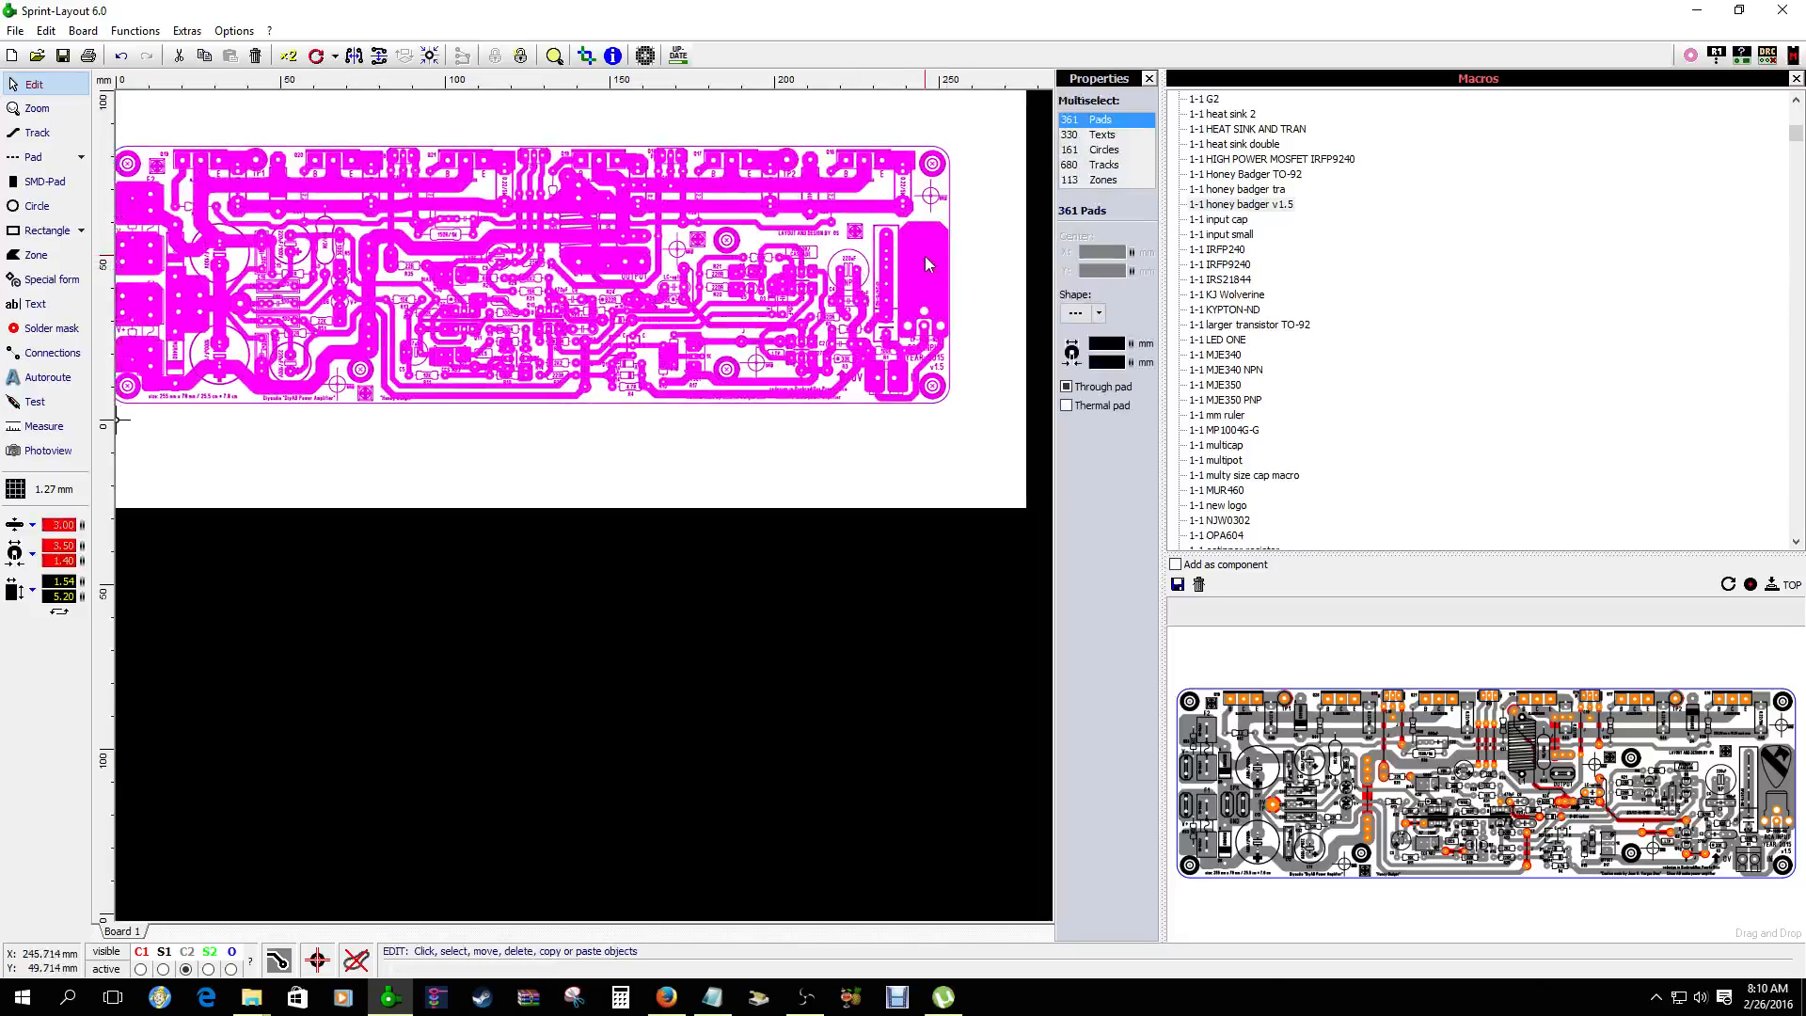
{"action": "key", "text": "Right"}
{"action": "key", "text": "Right"}
{"action": "key", "text": "Right"}
{"action": "key", "text": "Right"}
{"action": "key", "text": "Right"}
{"action": "key", "text": "Right"}
{"action": "key", "text": "Escape"}
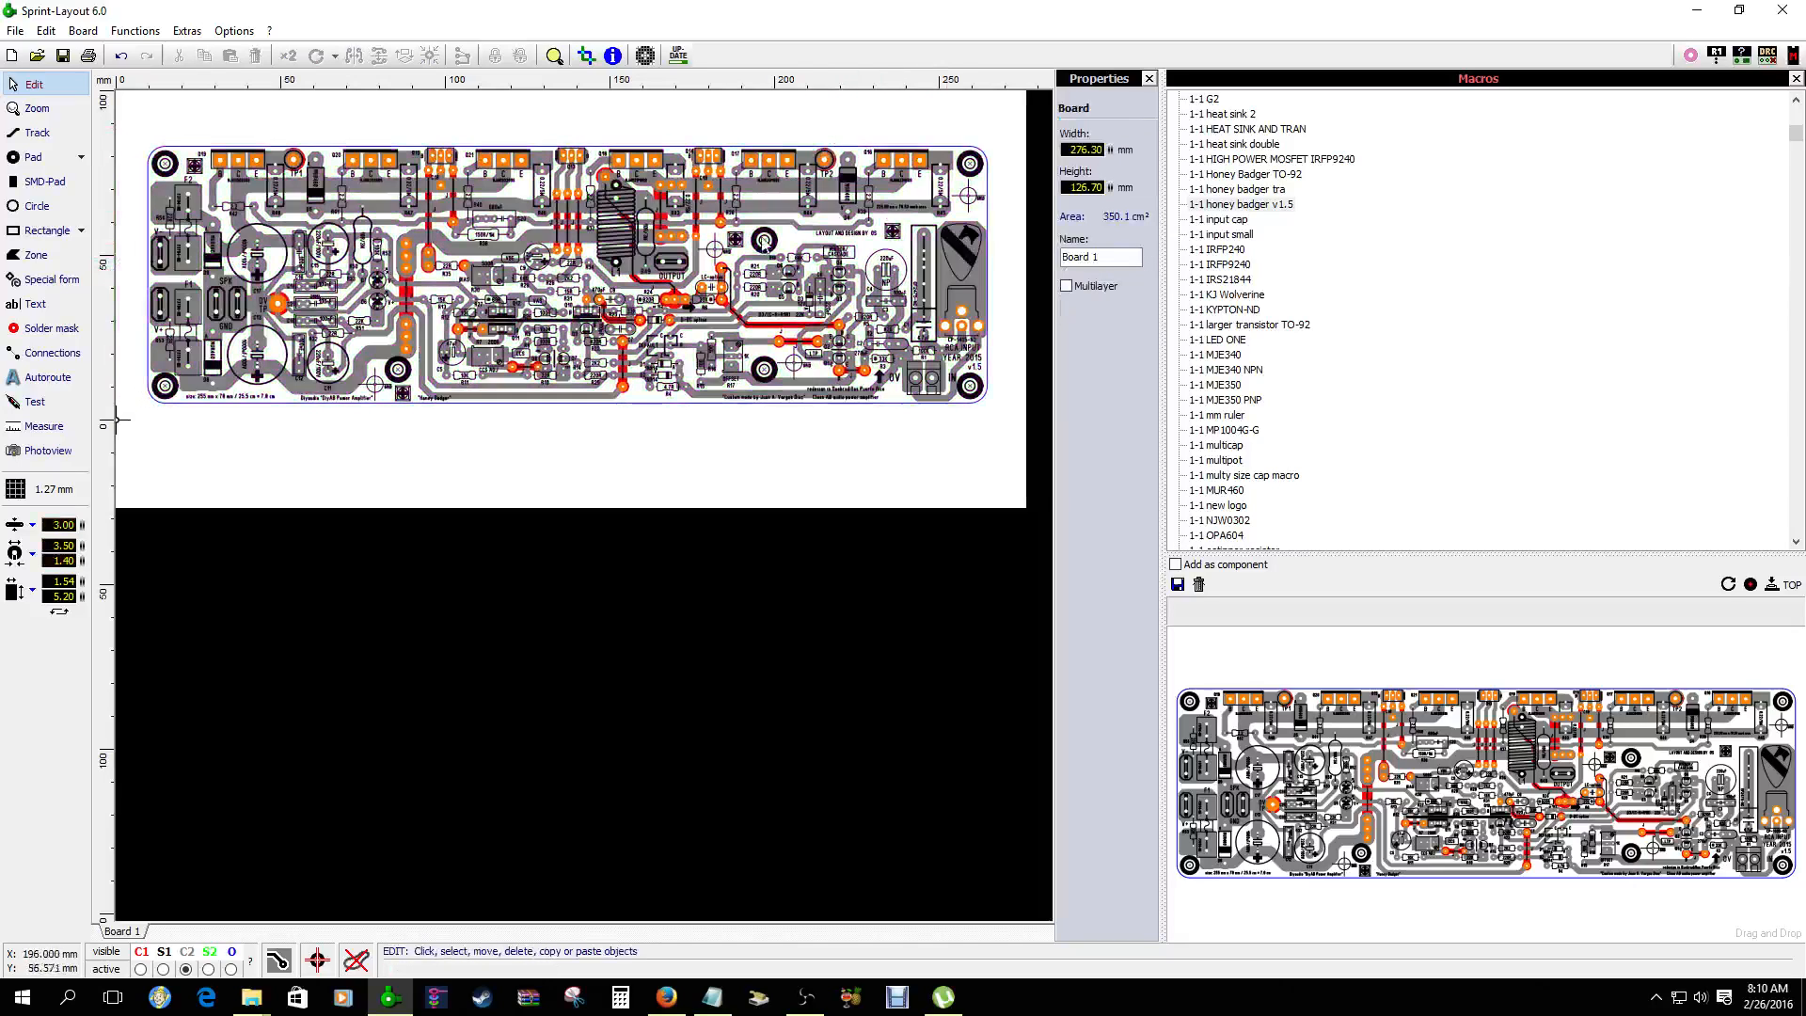
Hide the macro library and examine the placed honey badger layout's components, tracks and labels up close
{"action": "left_click", "coordinate": [1796, 78]}
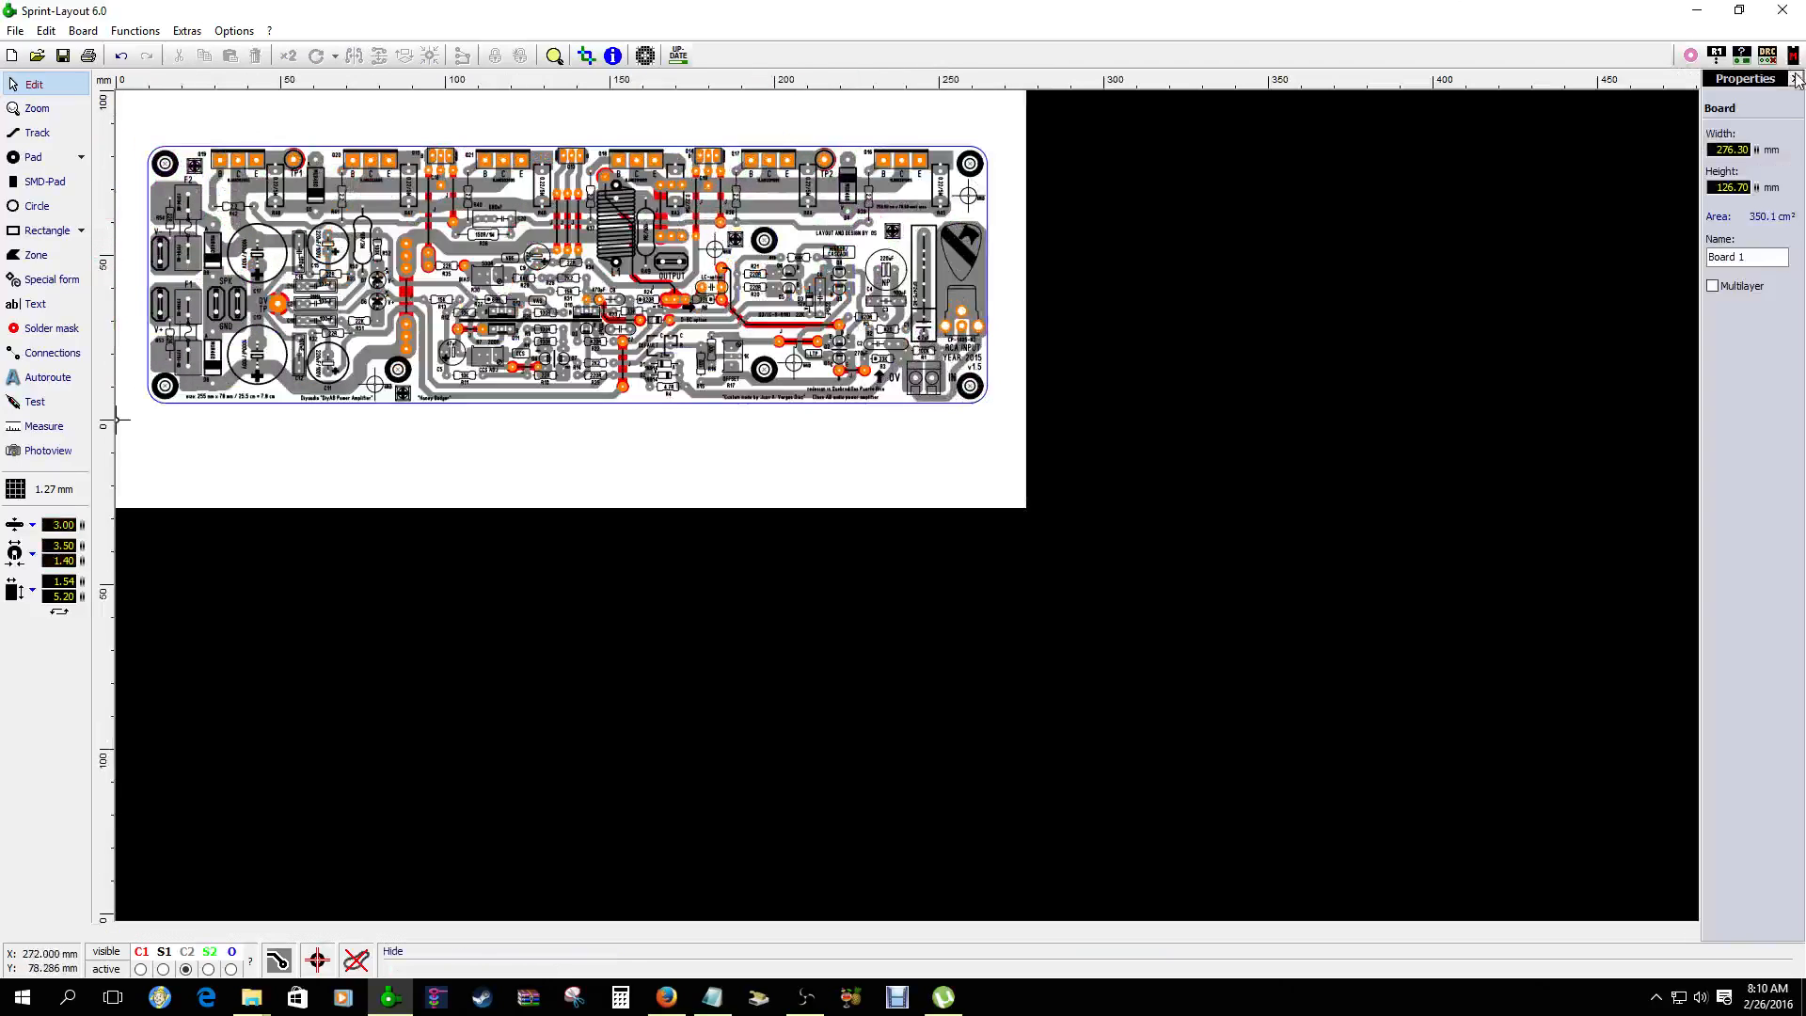
{"action": "scroll", "coordinate": [519, 220], "scroll_direction": "up", "scroll_amount": 3}
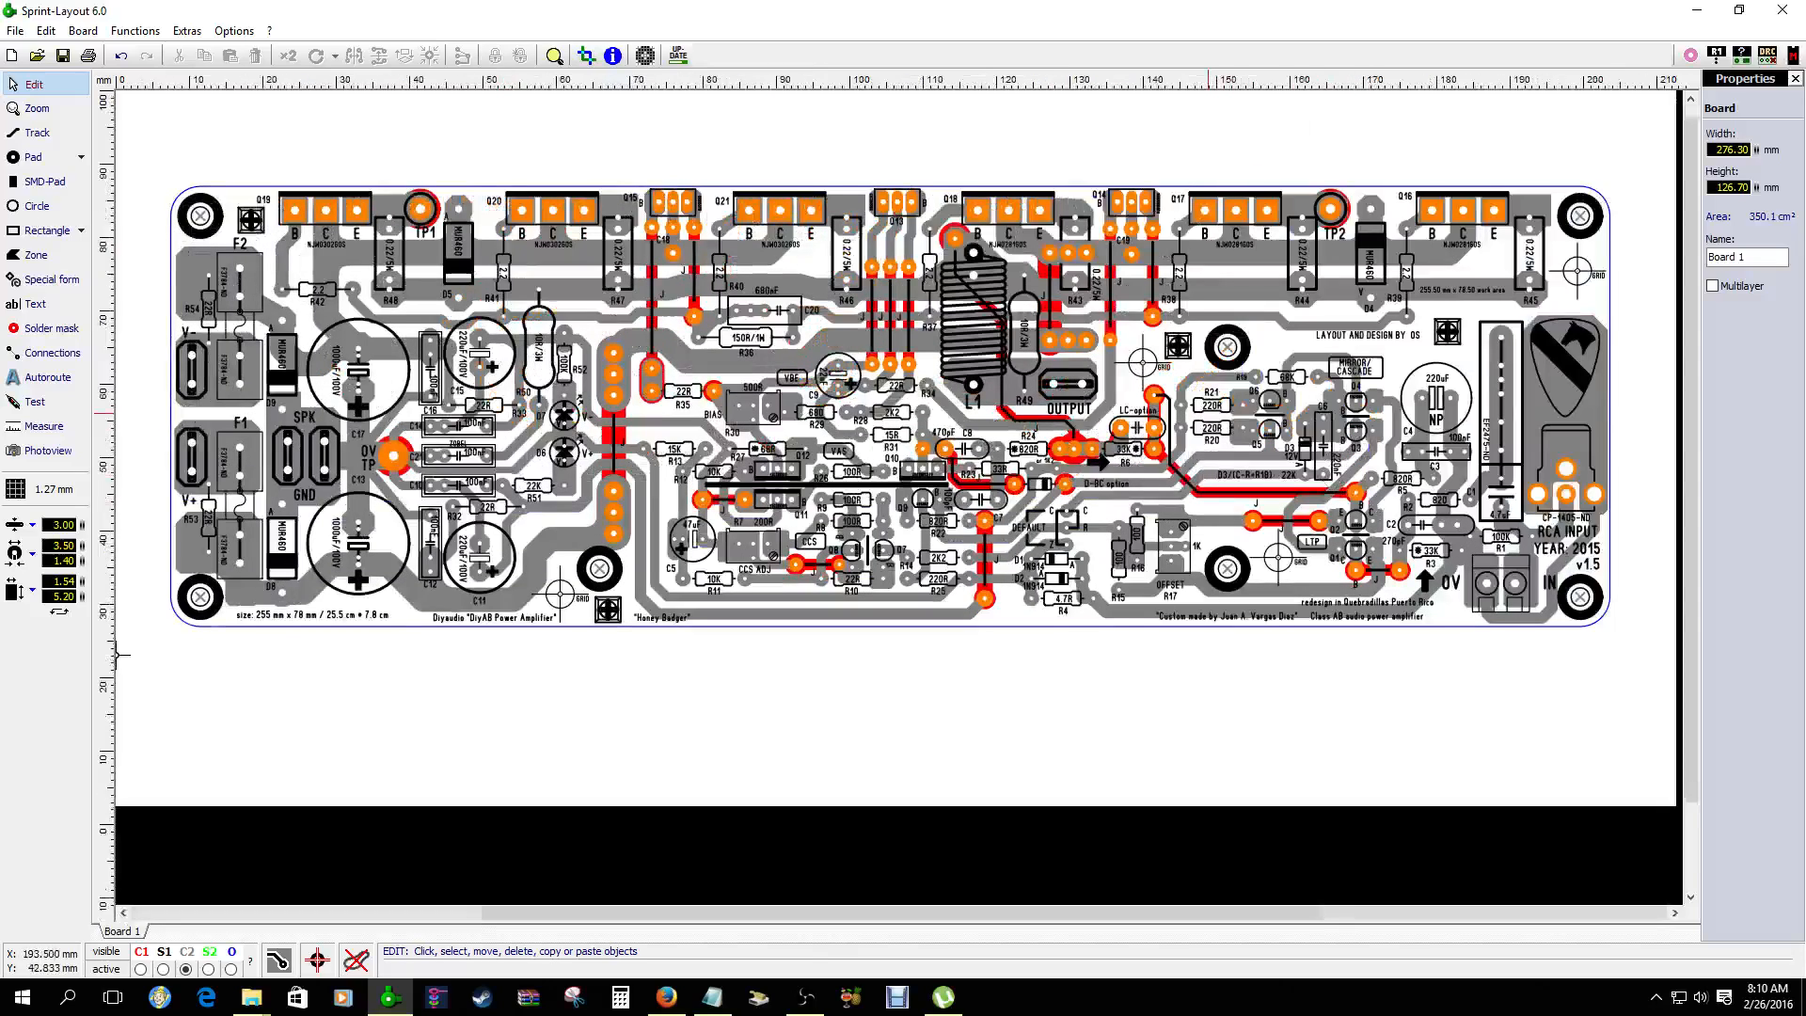
{"action": "scroll", "coordinate": [900, 505], "scroll_direction": "up", "scroll_amount": 2}
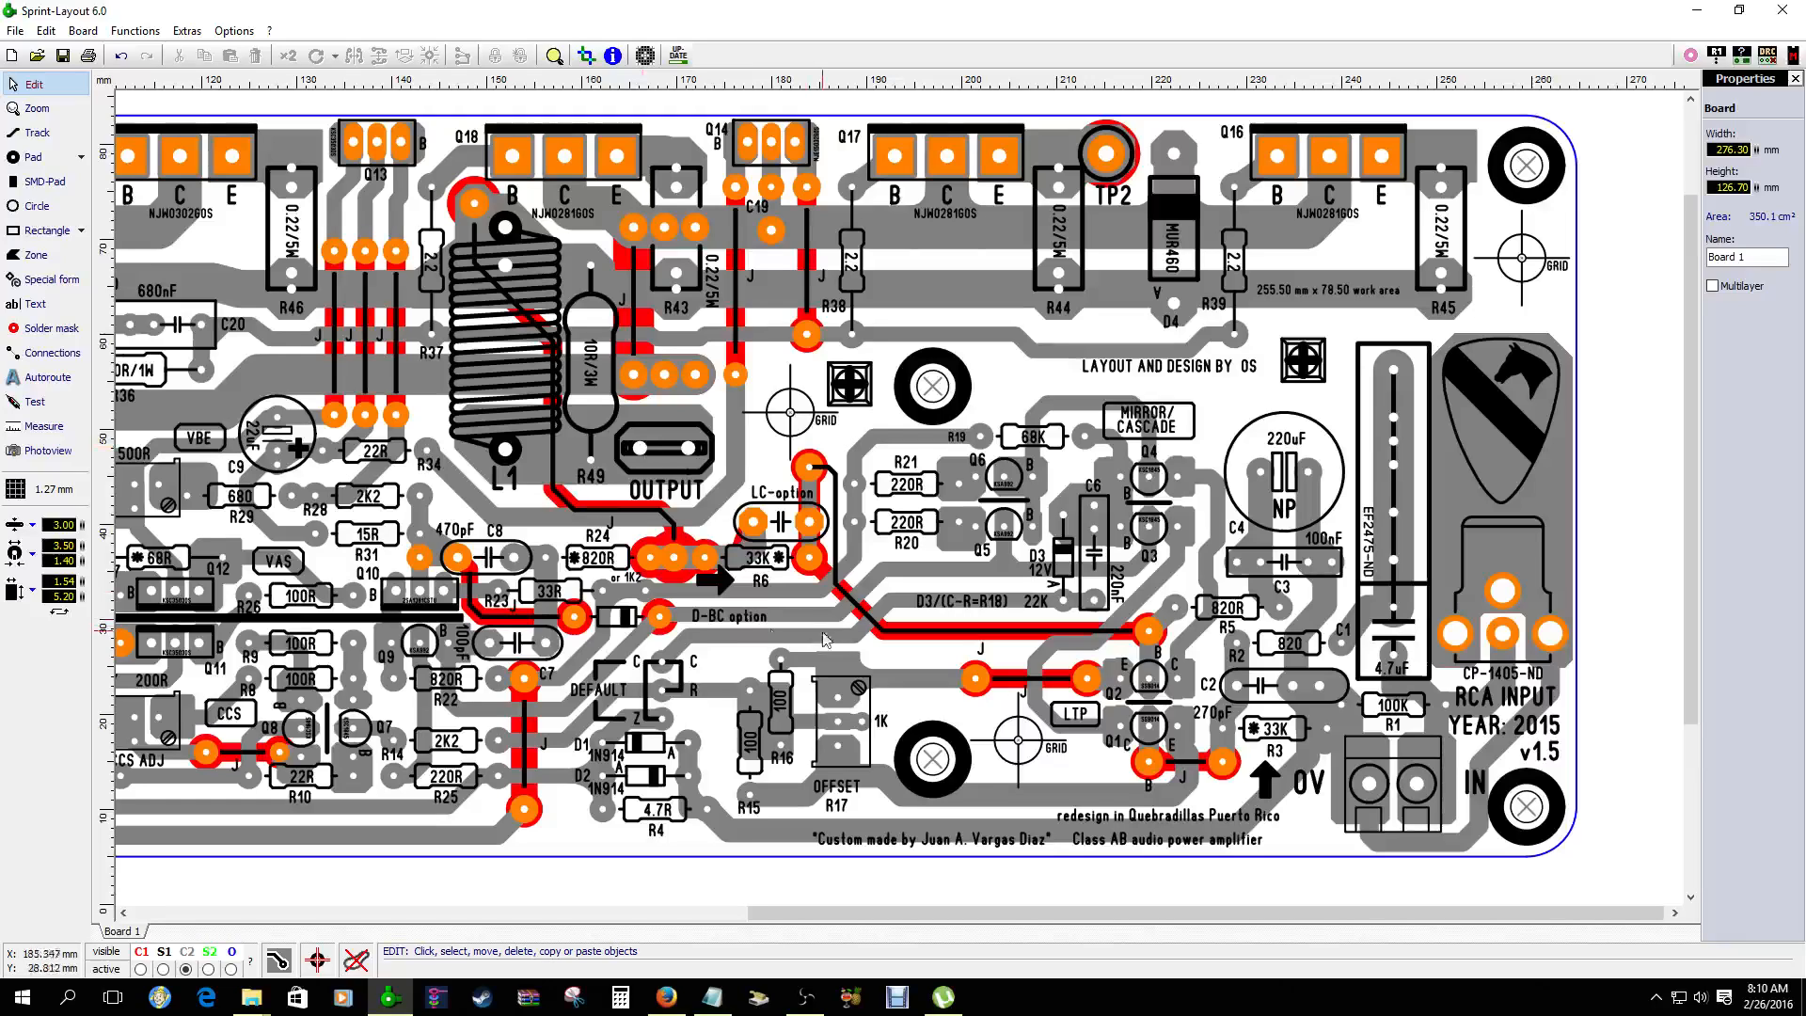
{"action": "scroll", "coordinate": [677, 608], "scroll_direction": "down", "scroll_amount": 3}
{"action": "scroll", "coordinate": [1019, 467], "scroll_direction": "up", "scroll_amount": 2}
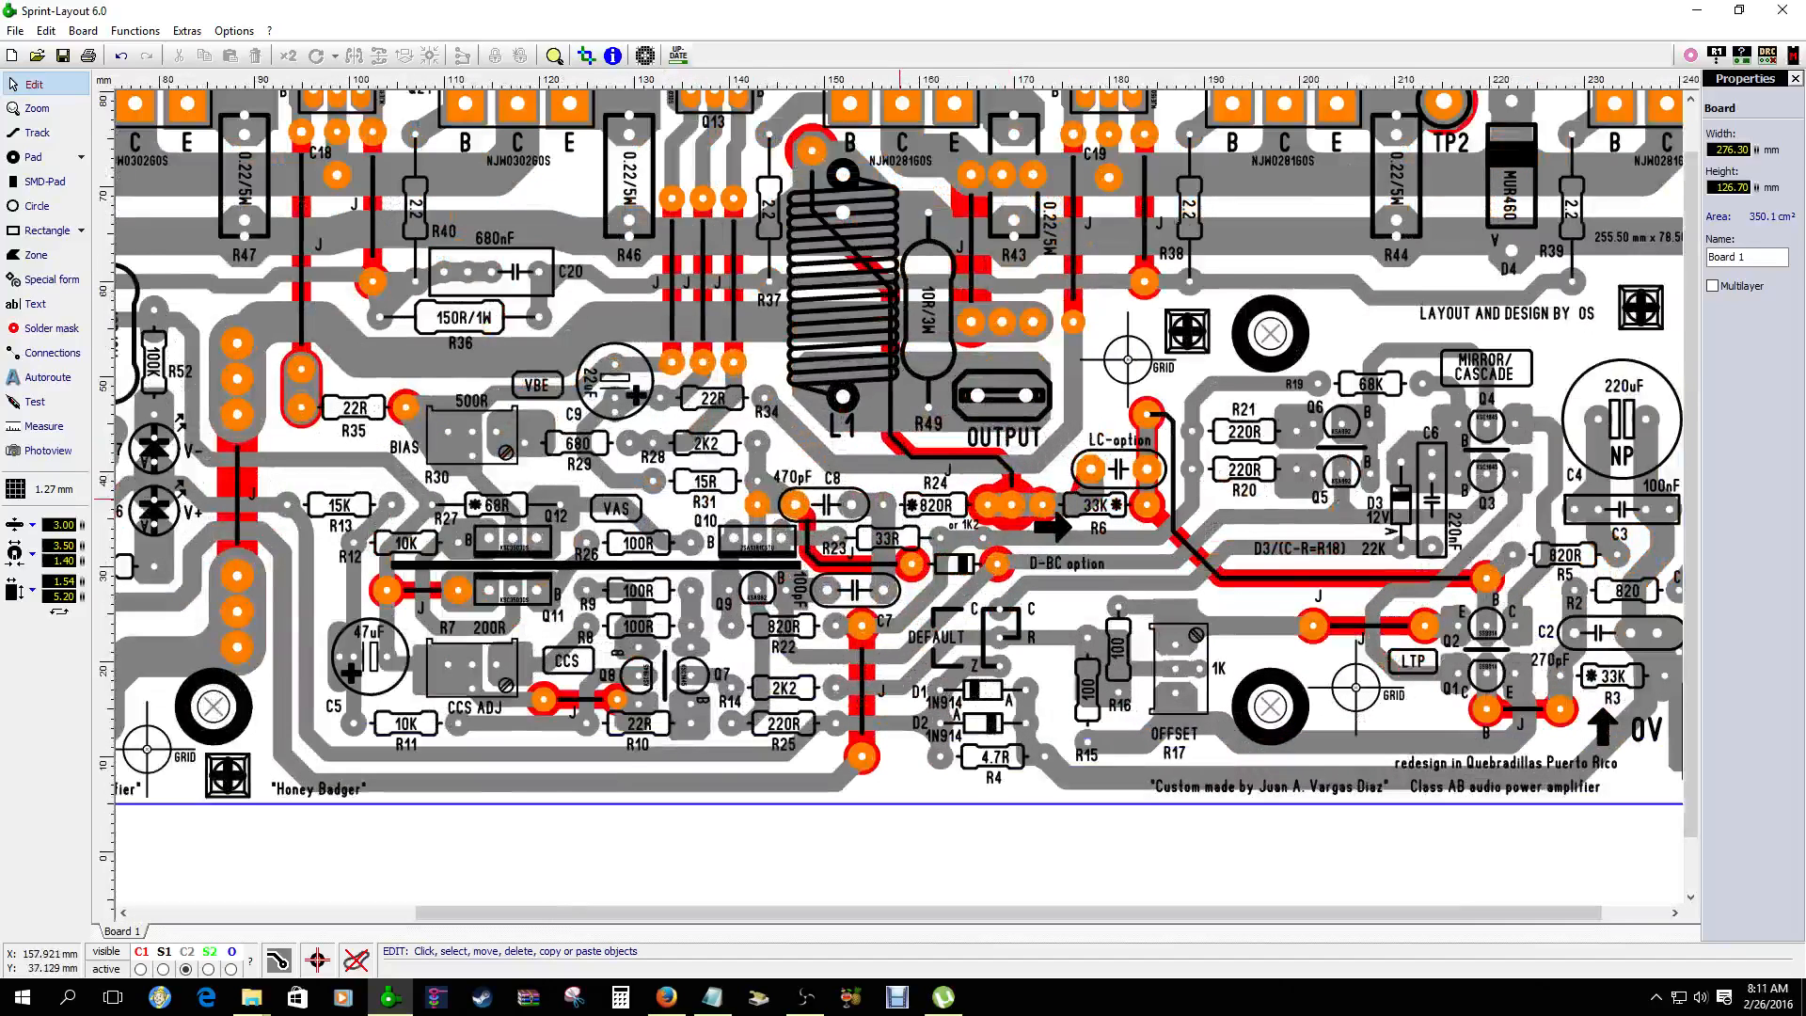
{"action": "scroll", "coordinate": [901, 505], "scroll_direction": "down", "scroll_amount": 2}
Switch to File Explorer and open the photo DSC05259 from the 101MSDCF folder in Pictures
{"action": "left_click", "coordinate": [63, 1003]}
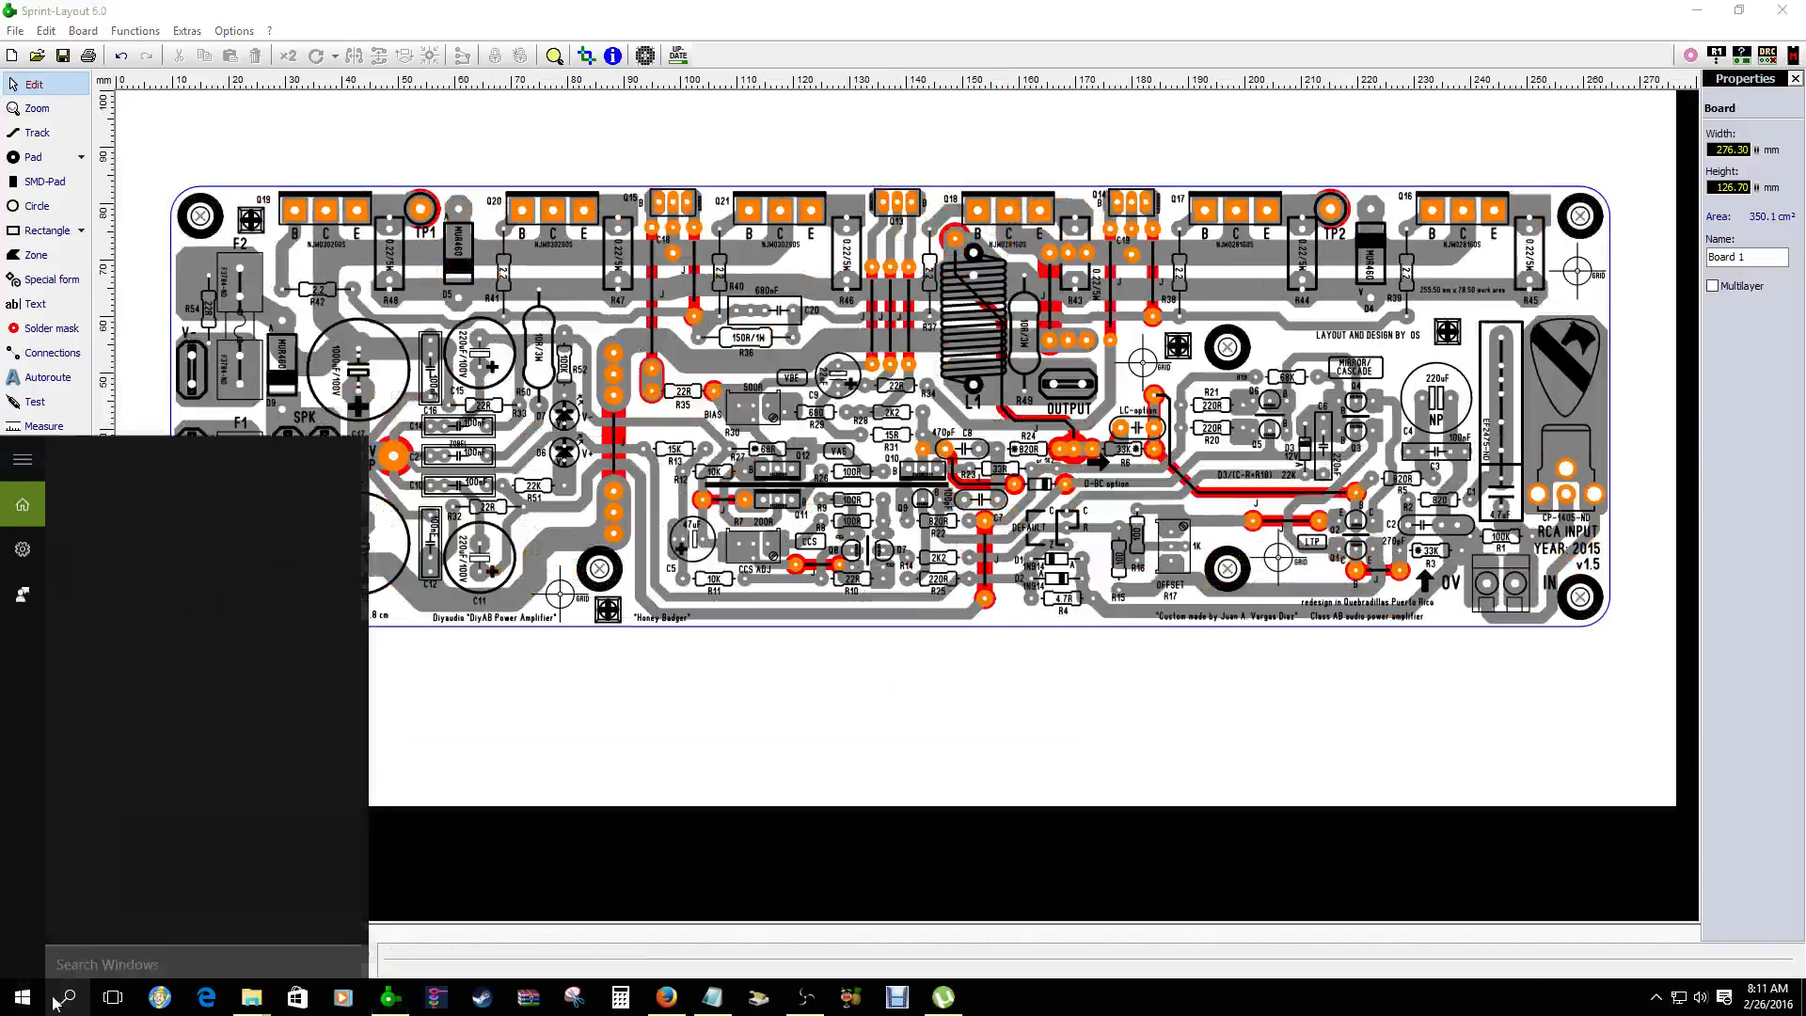
{"action": "left_click", "coordinate": [30, 1010]}
{"action": "left_click", "coordinate": [29, 1011]}
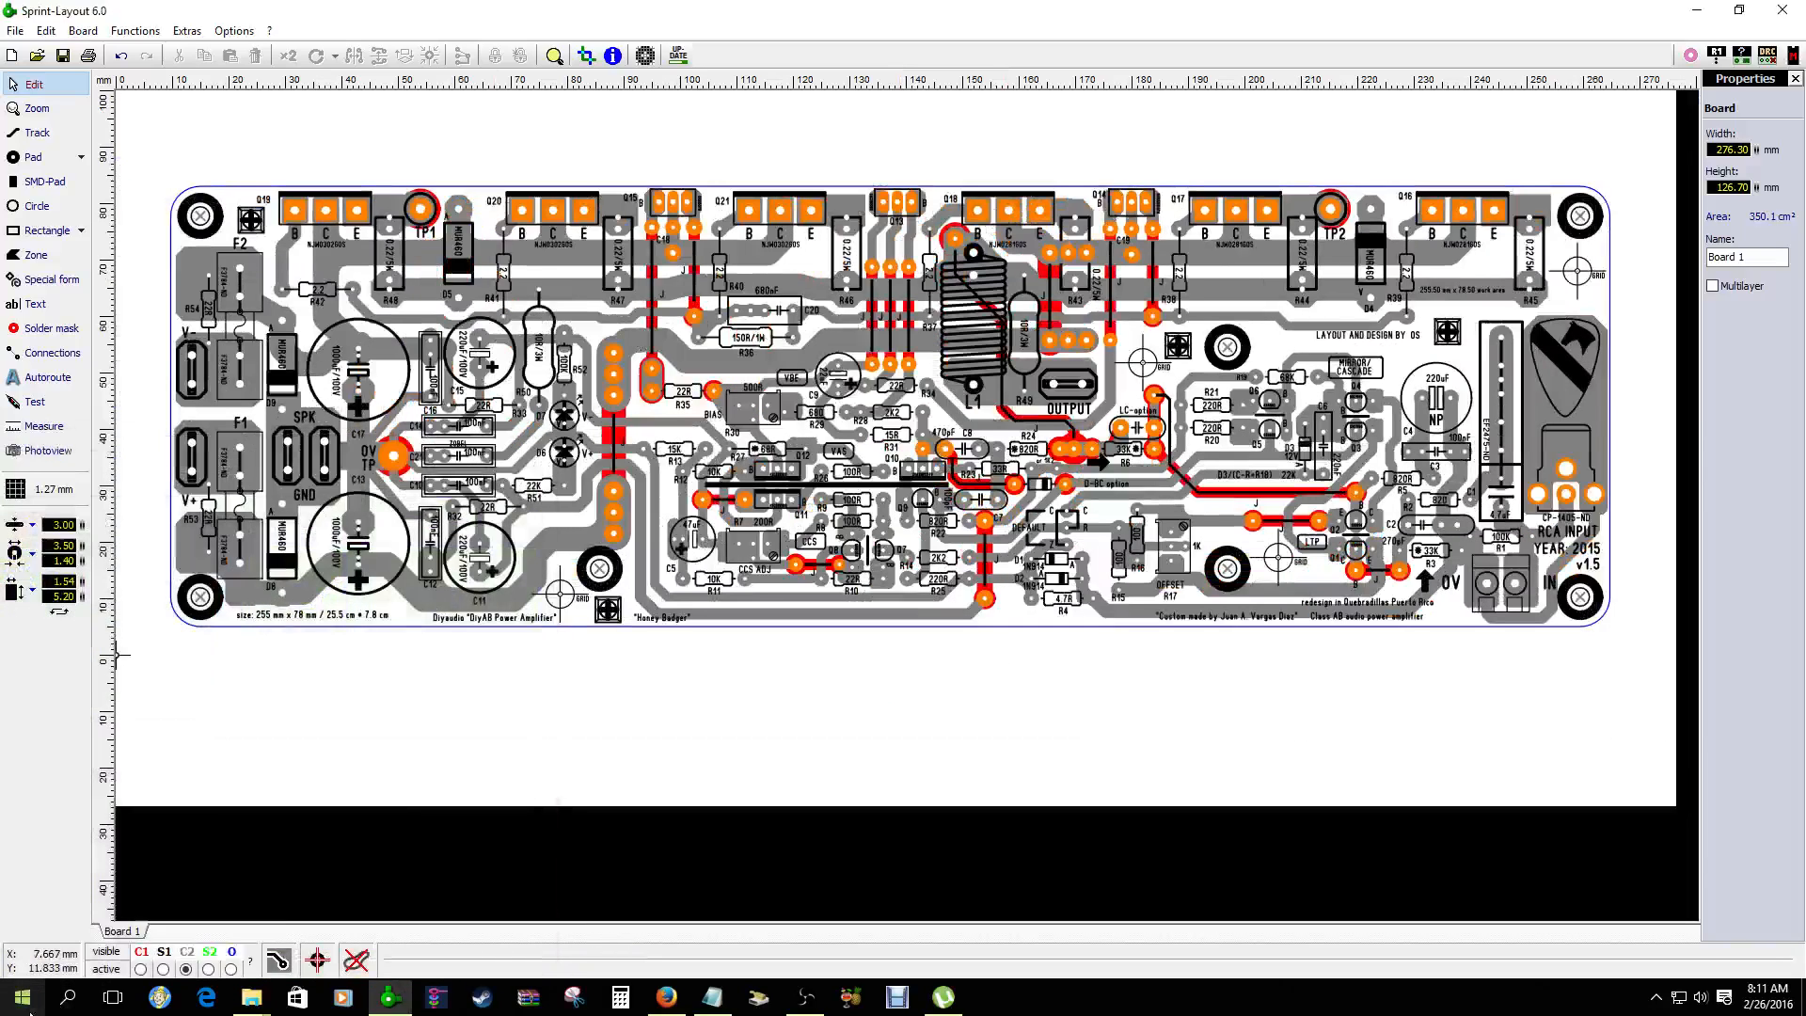
{"action": "left_click", "coordinate": [29, 1008]}
{"action": "left_click", "coordinate": [60, 865]}
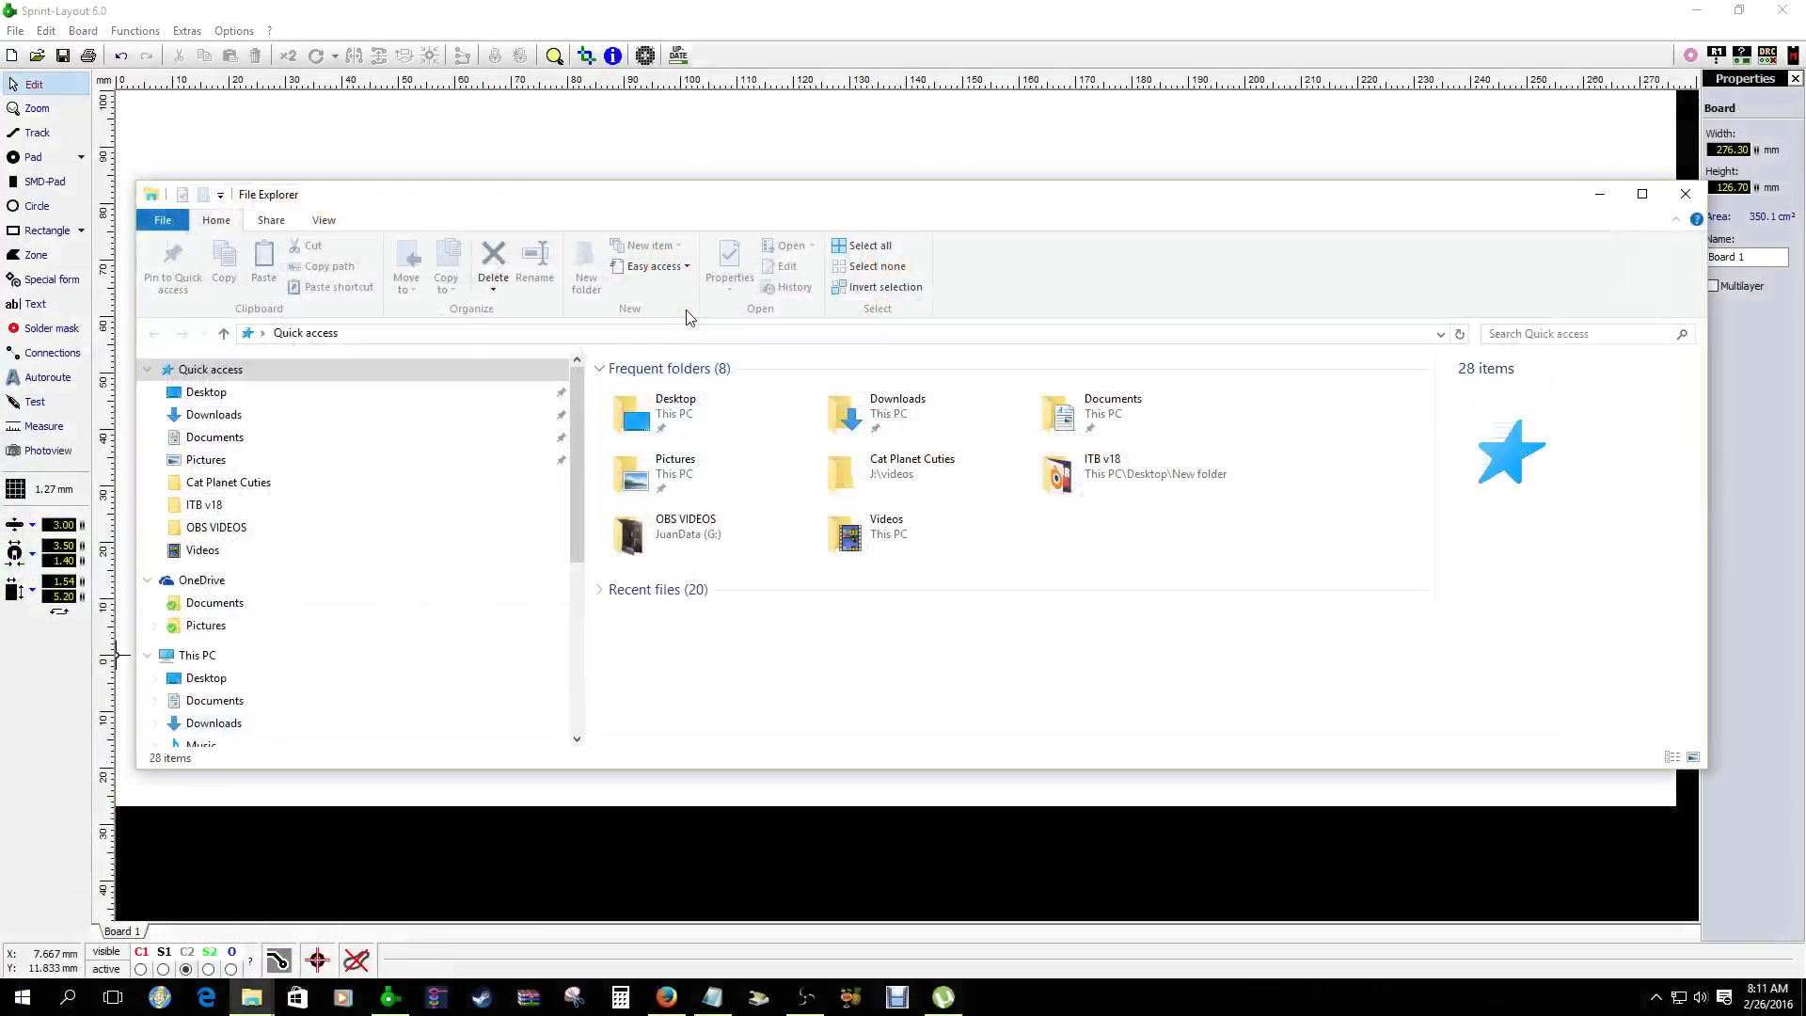
{"action": "double_click", "coordinate": [680, 491]}
{"action": "double_click", "coordinate": [676, 428]}
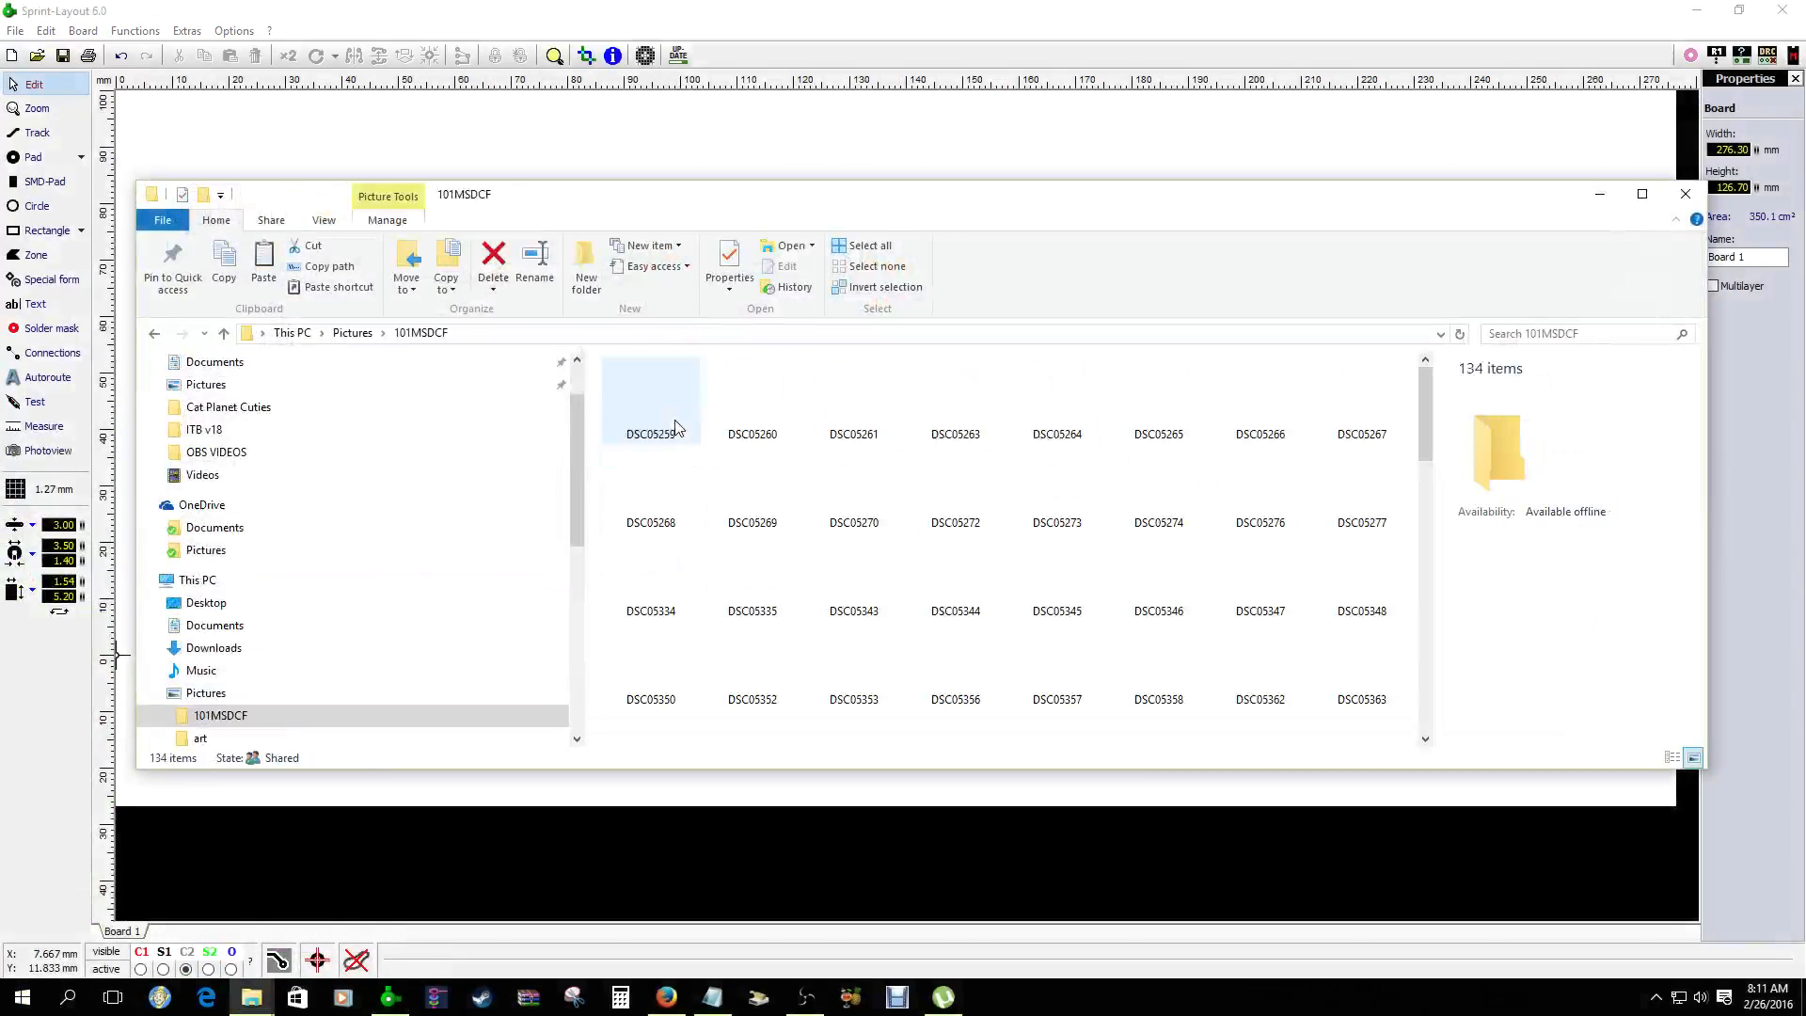
{"action": "double_click", "coordinate": [649, 398]}
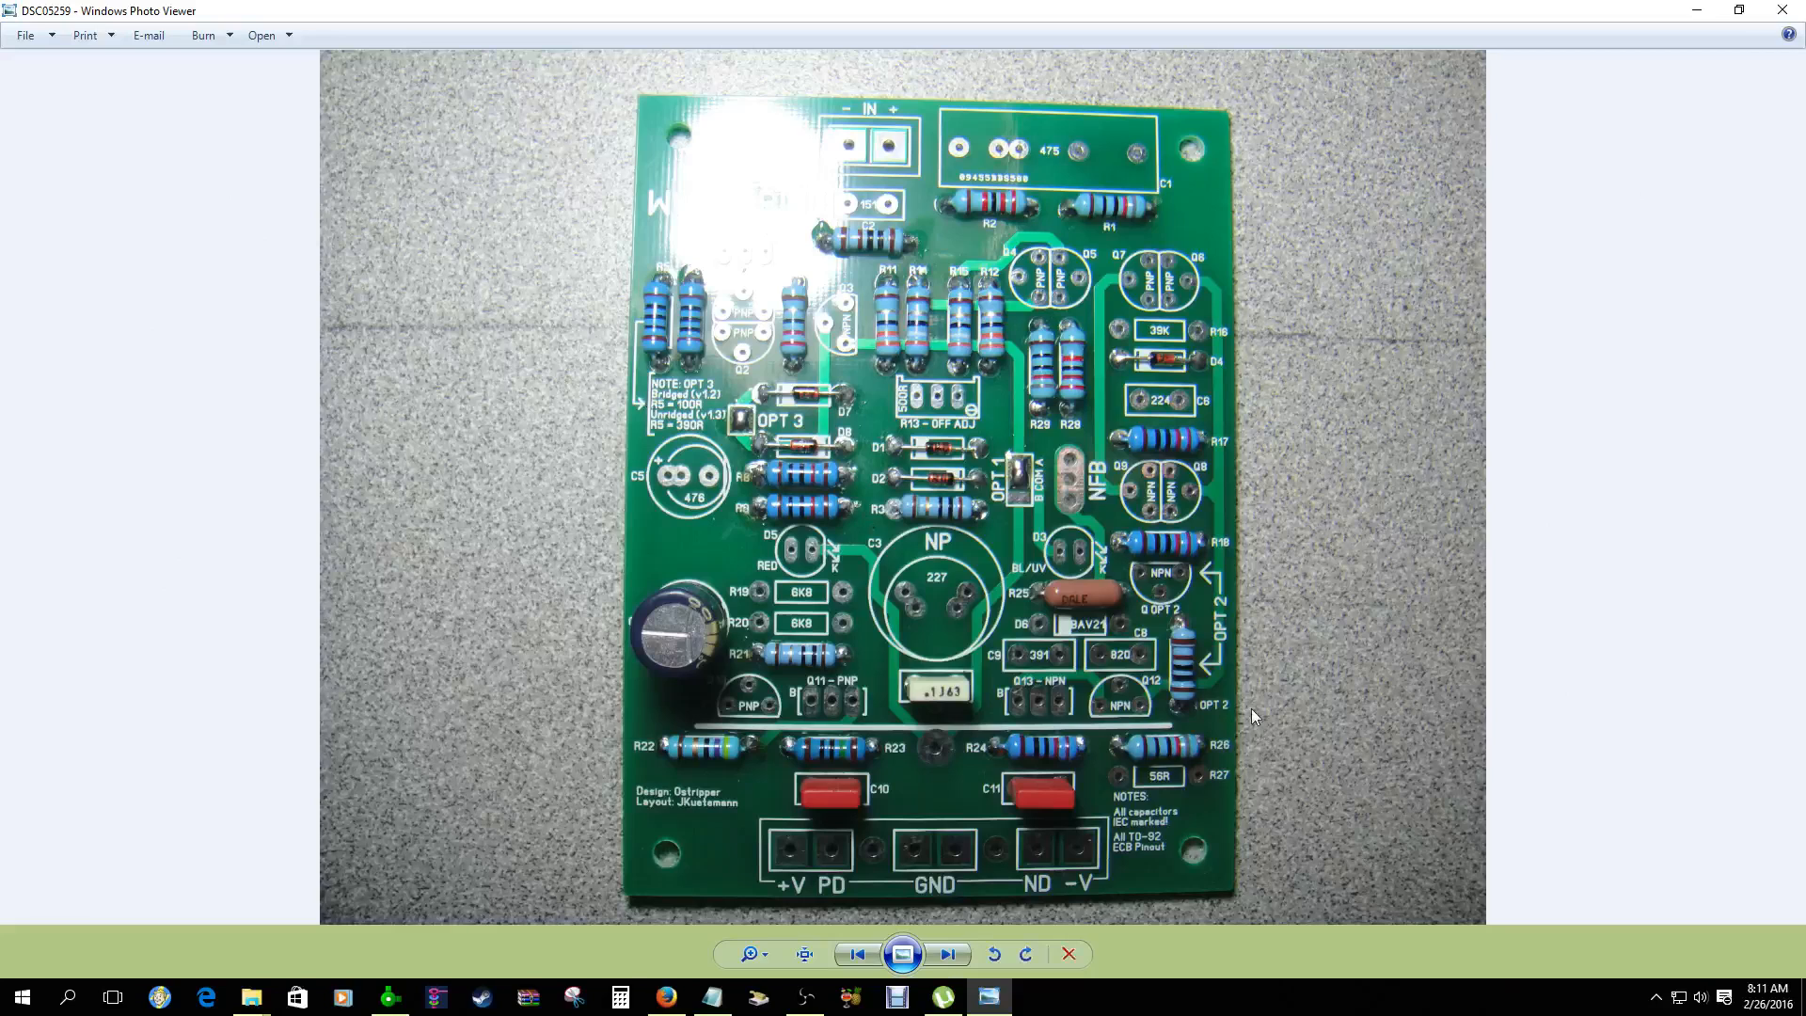
Examine photo DSC05259 of the Wolverine board up close and browse the following photos as far as DSC05265
{"action": "scroll", "coordinate": [606, 828], "scroll_direction": "up", "scroll_amount": 4}
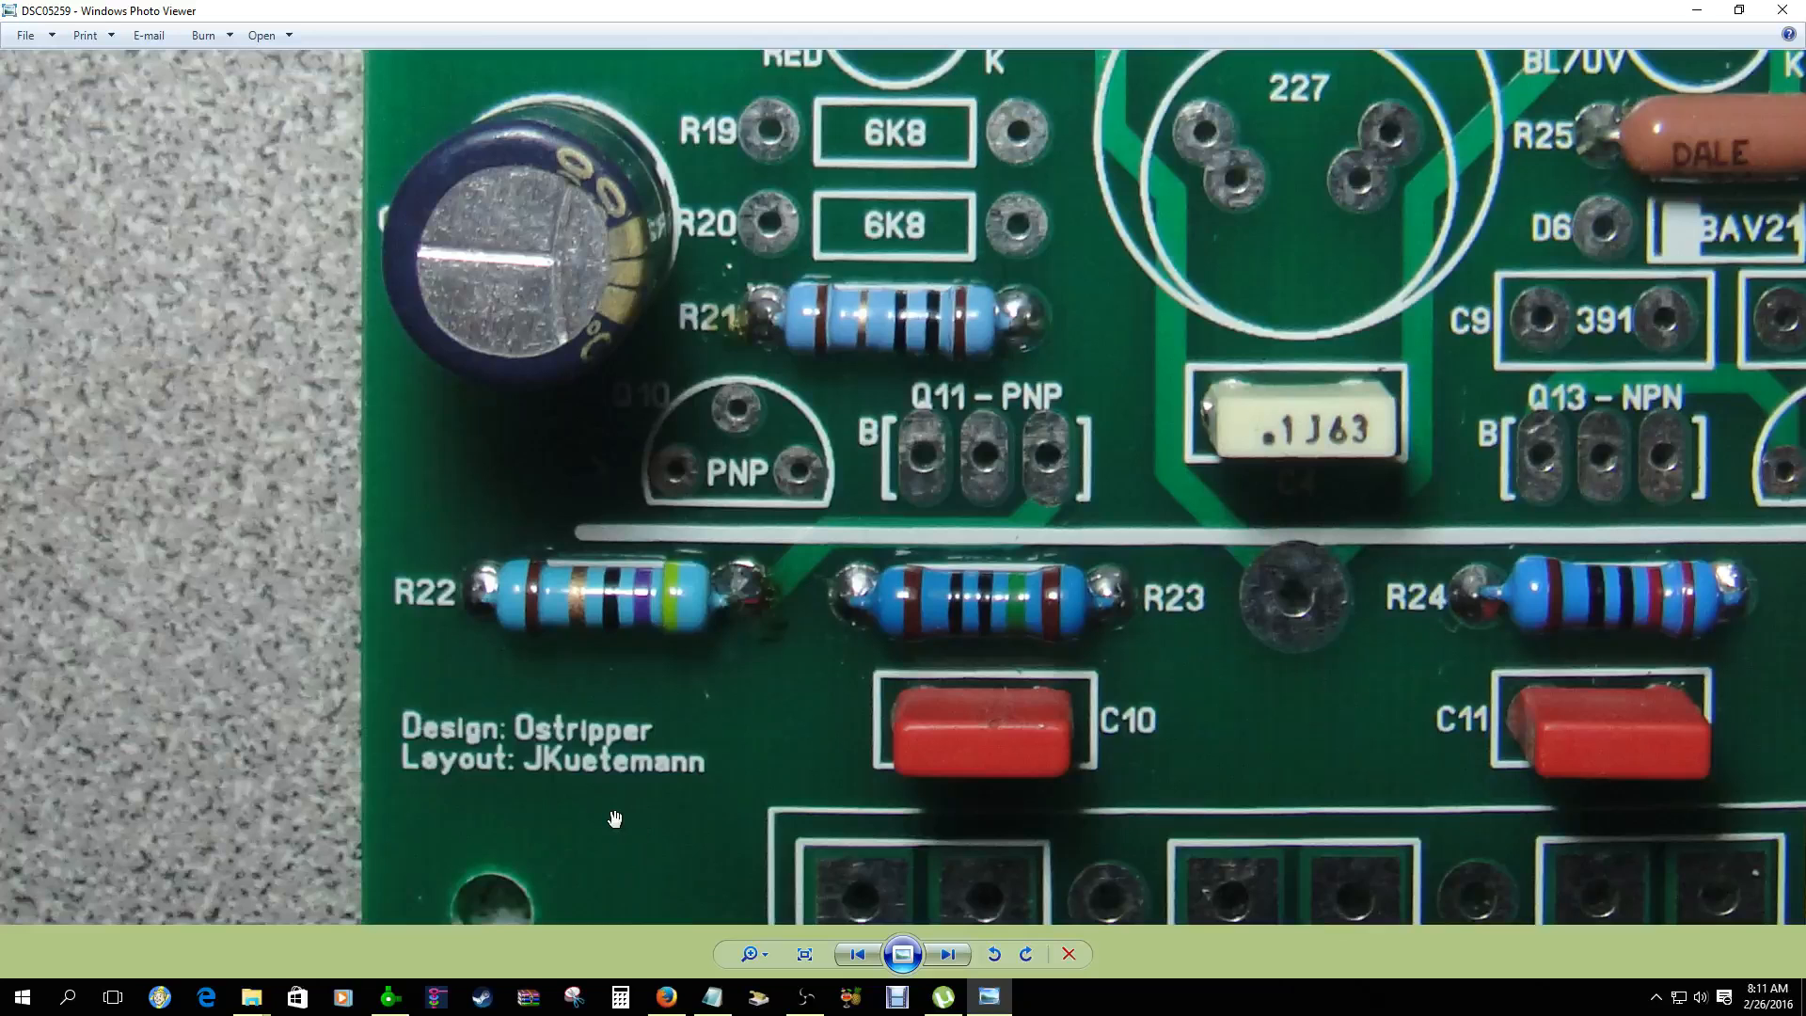
{"action": "scroll", "coordinate": [1261, 731], "scroll_direction": "down", "scroll_amount": 3}
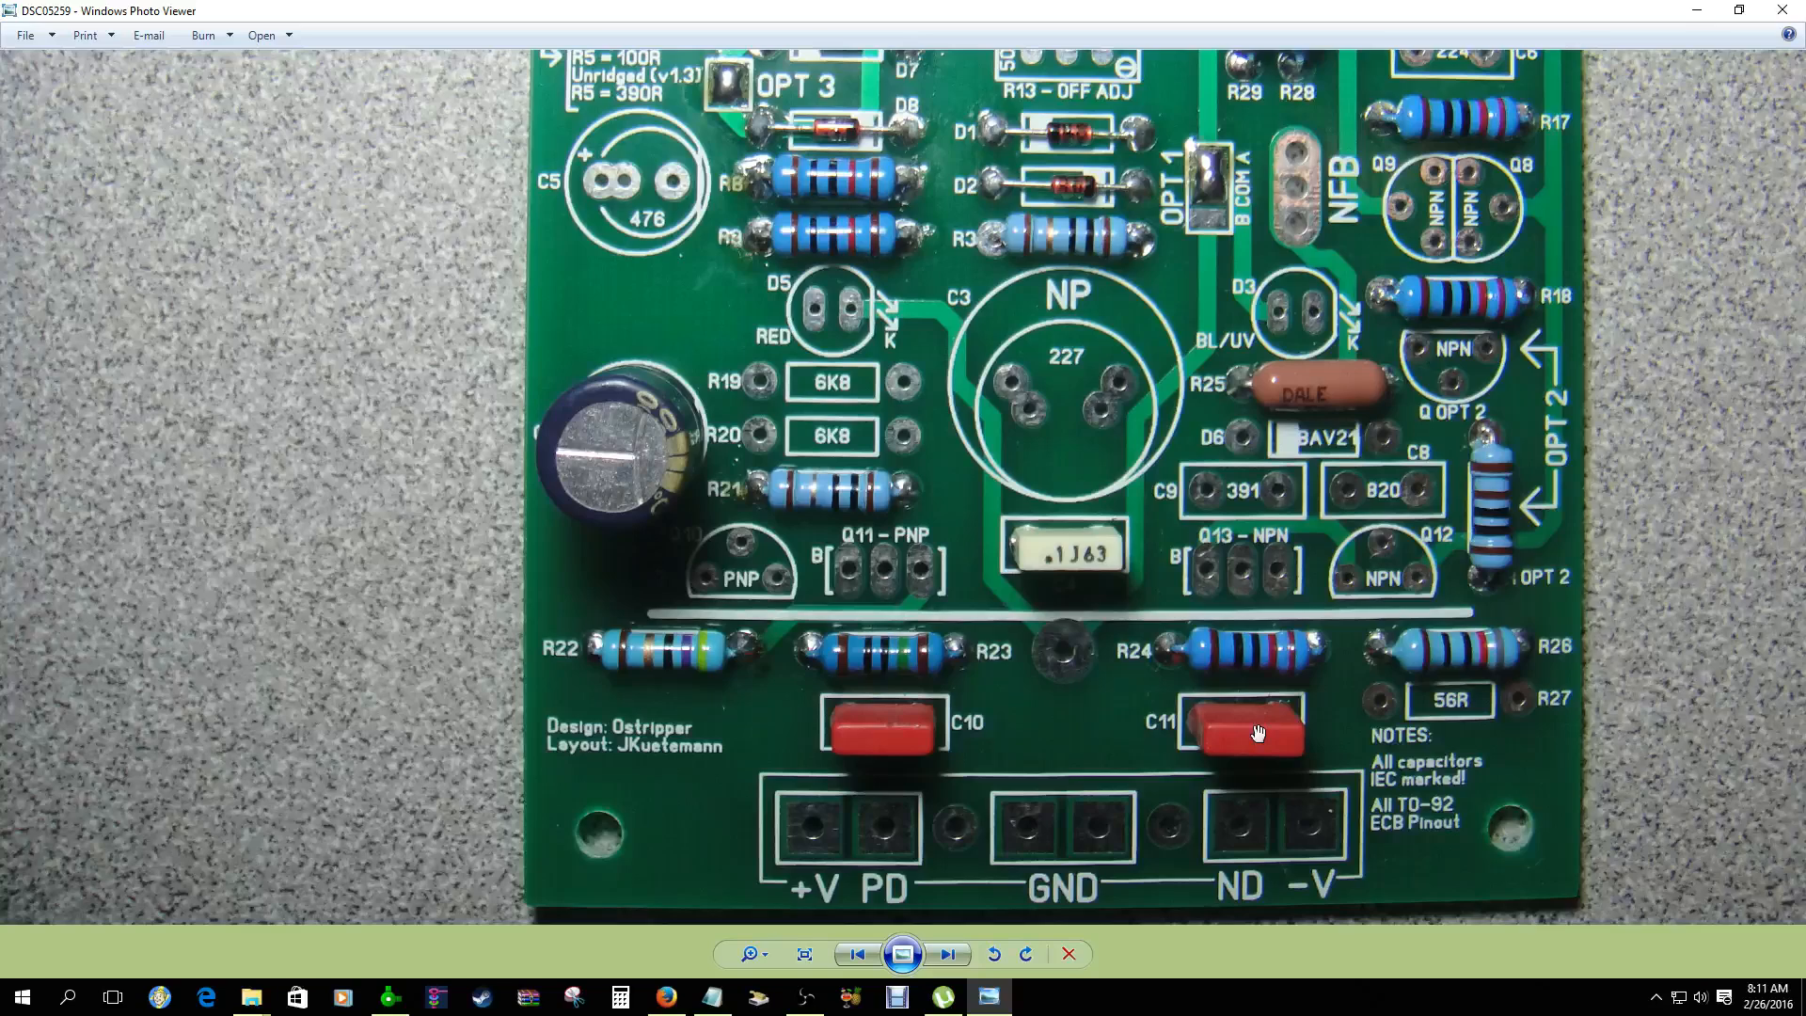
{"action": "key", "text": "Right"}
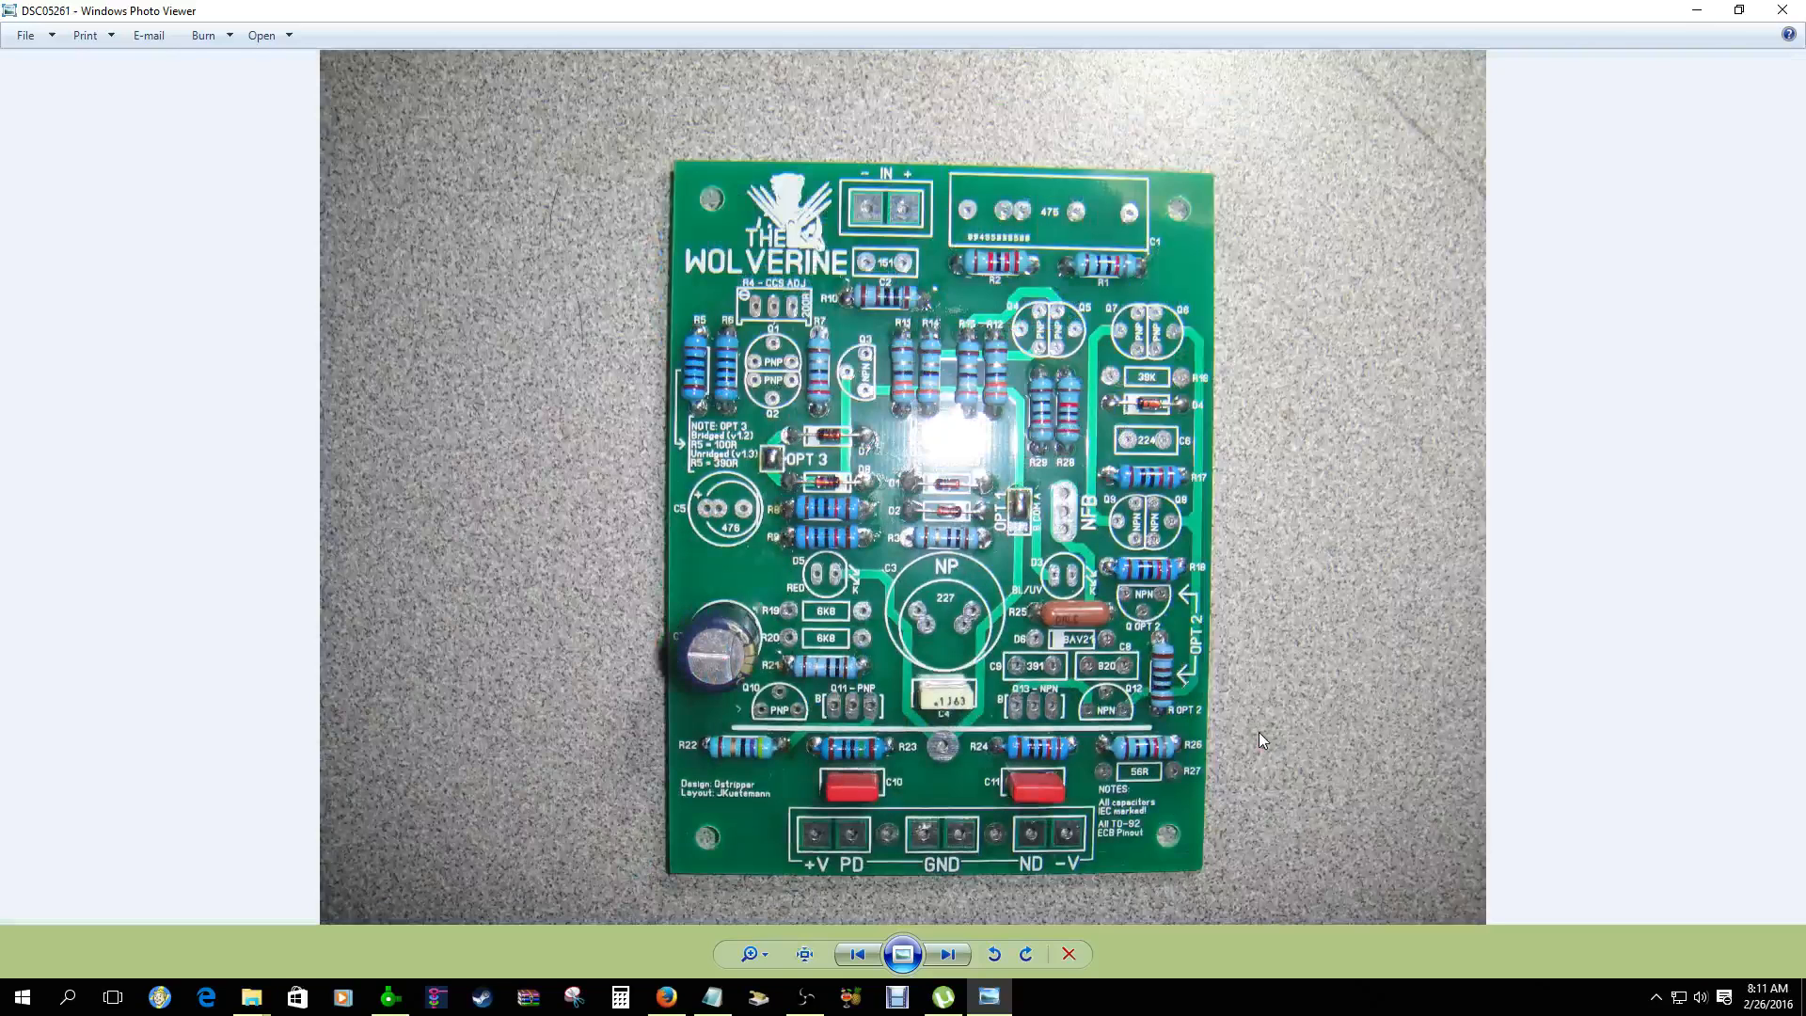
{"action": "key", "text": "Right"}
{"action": "key", "text": "Right"}
{"action": "key", "text": "Right"}
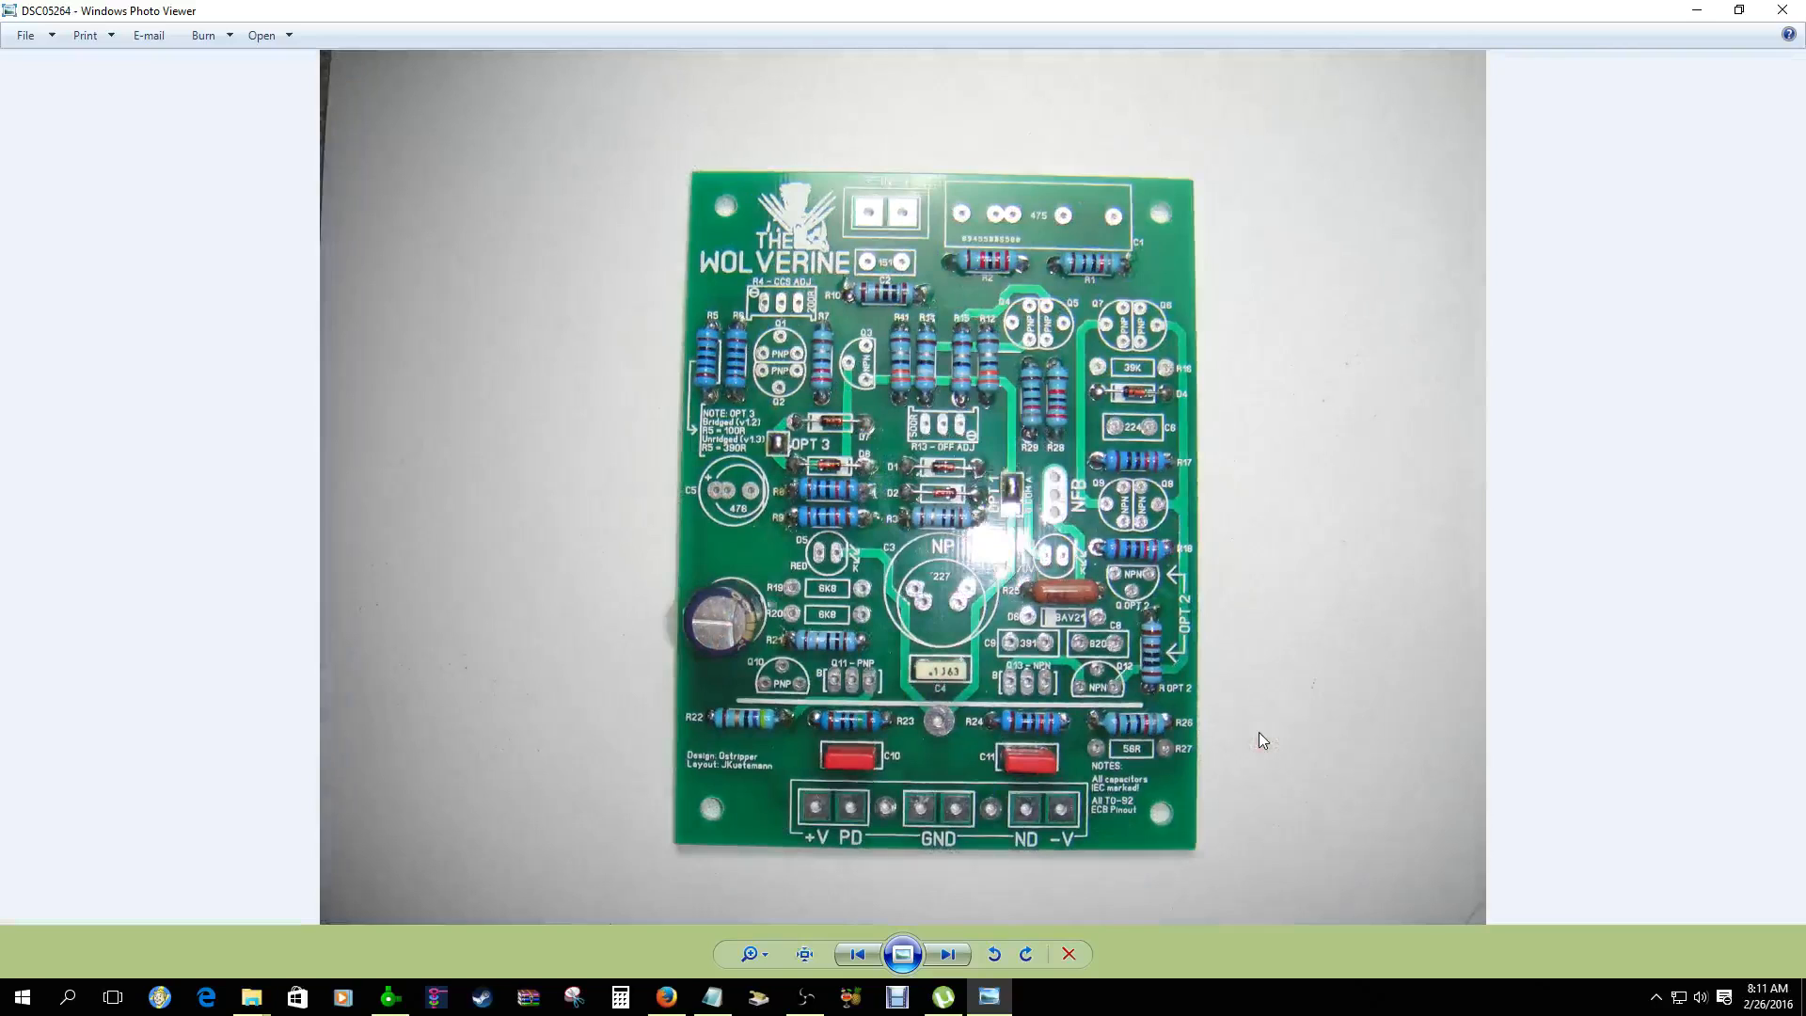
{"action": "key", "text": "Right"}
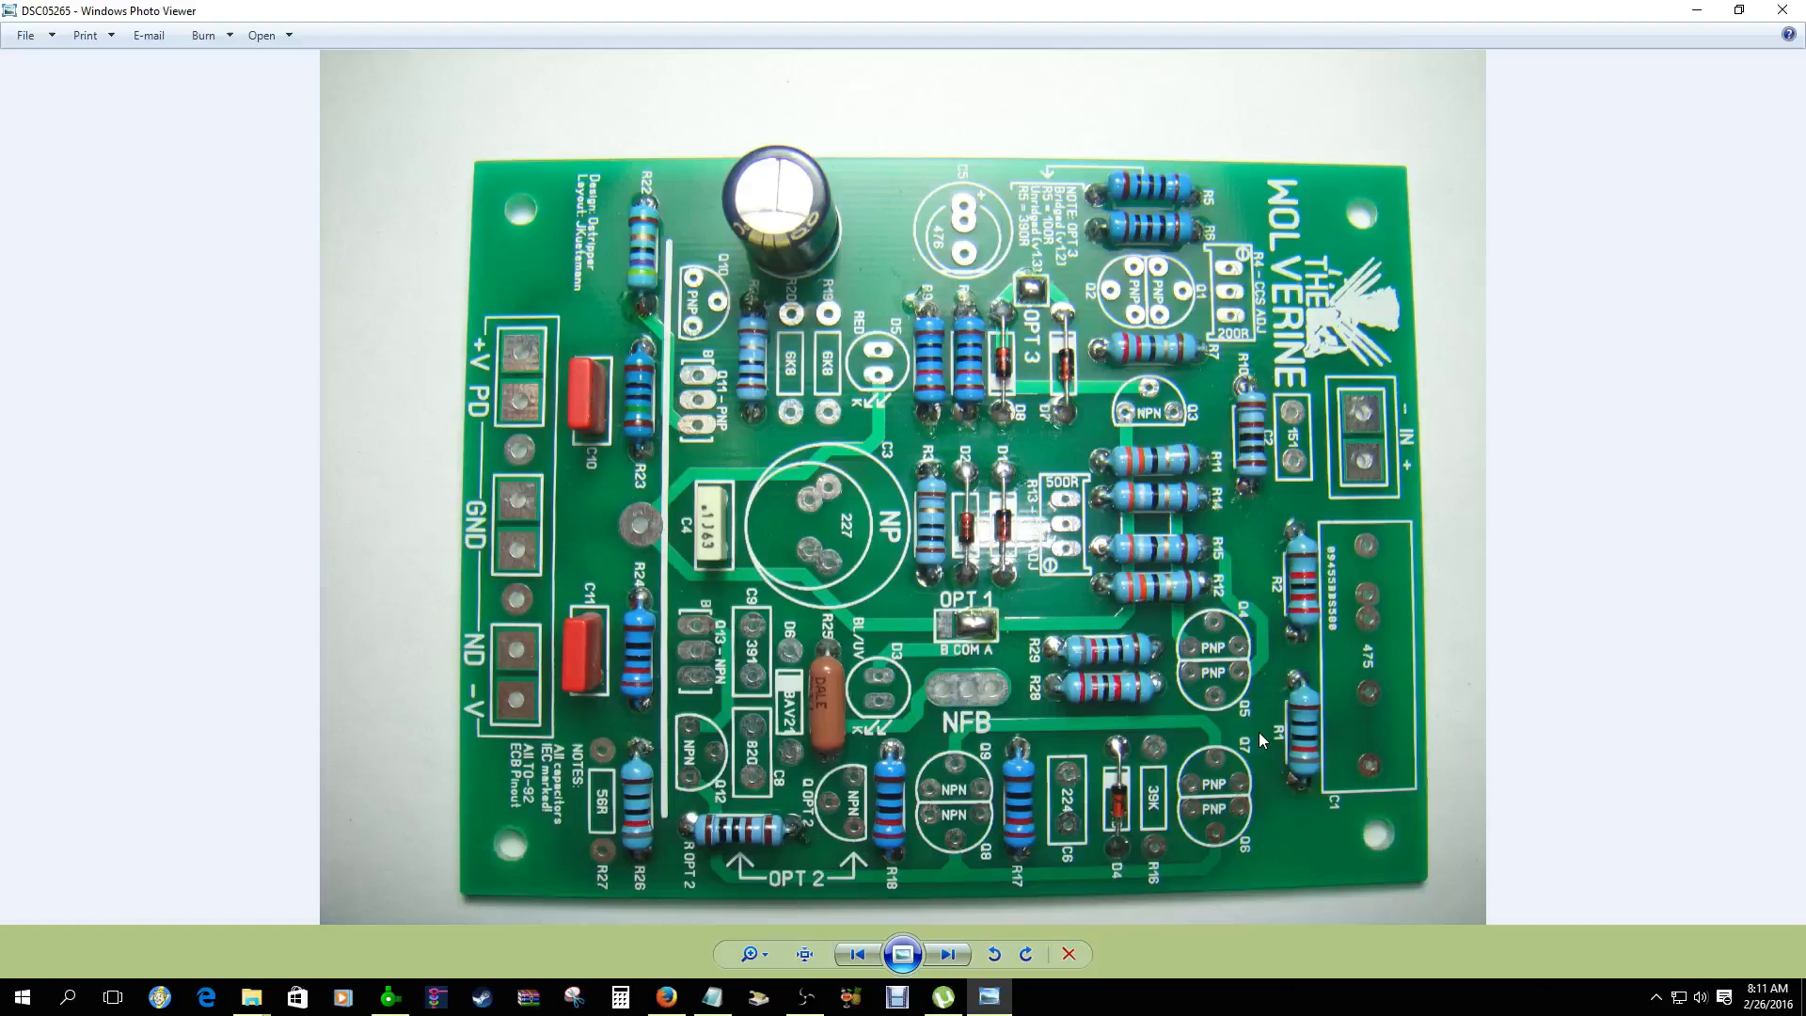
Browse the board photos after DSC05265, past the solder-side view in DSC05269, up to DSC05276
{"action": "key", "text": "Right"}
{"action": "key", "text": "Right"}
{"action": "key", "text": "Right"}
{"action": "key", "text": "Right"}
{"action": "key", "text": "Right"}
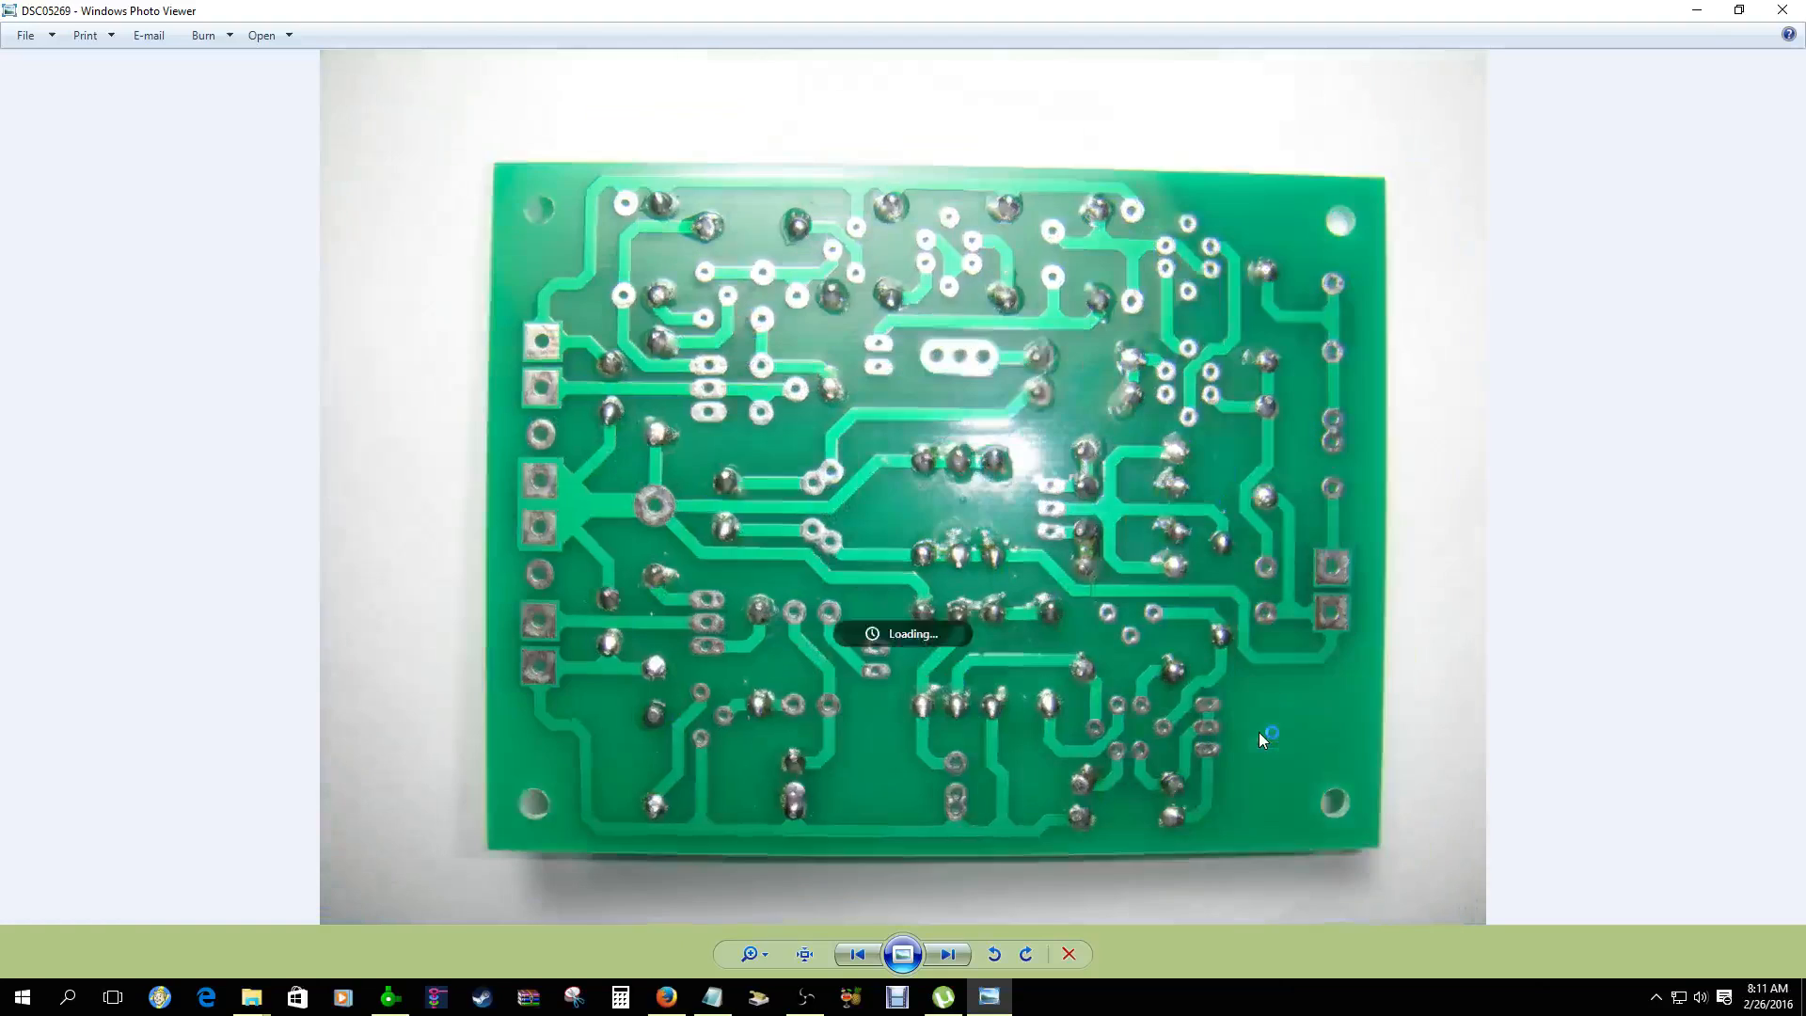
{"action": "key", "text": "Right"}
{"action": "key", "text": "Right"}
{"action": "key", "text": "Right"}
{"action": "key", "text": "Right"}
{"action": "key", "text": "Right"}
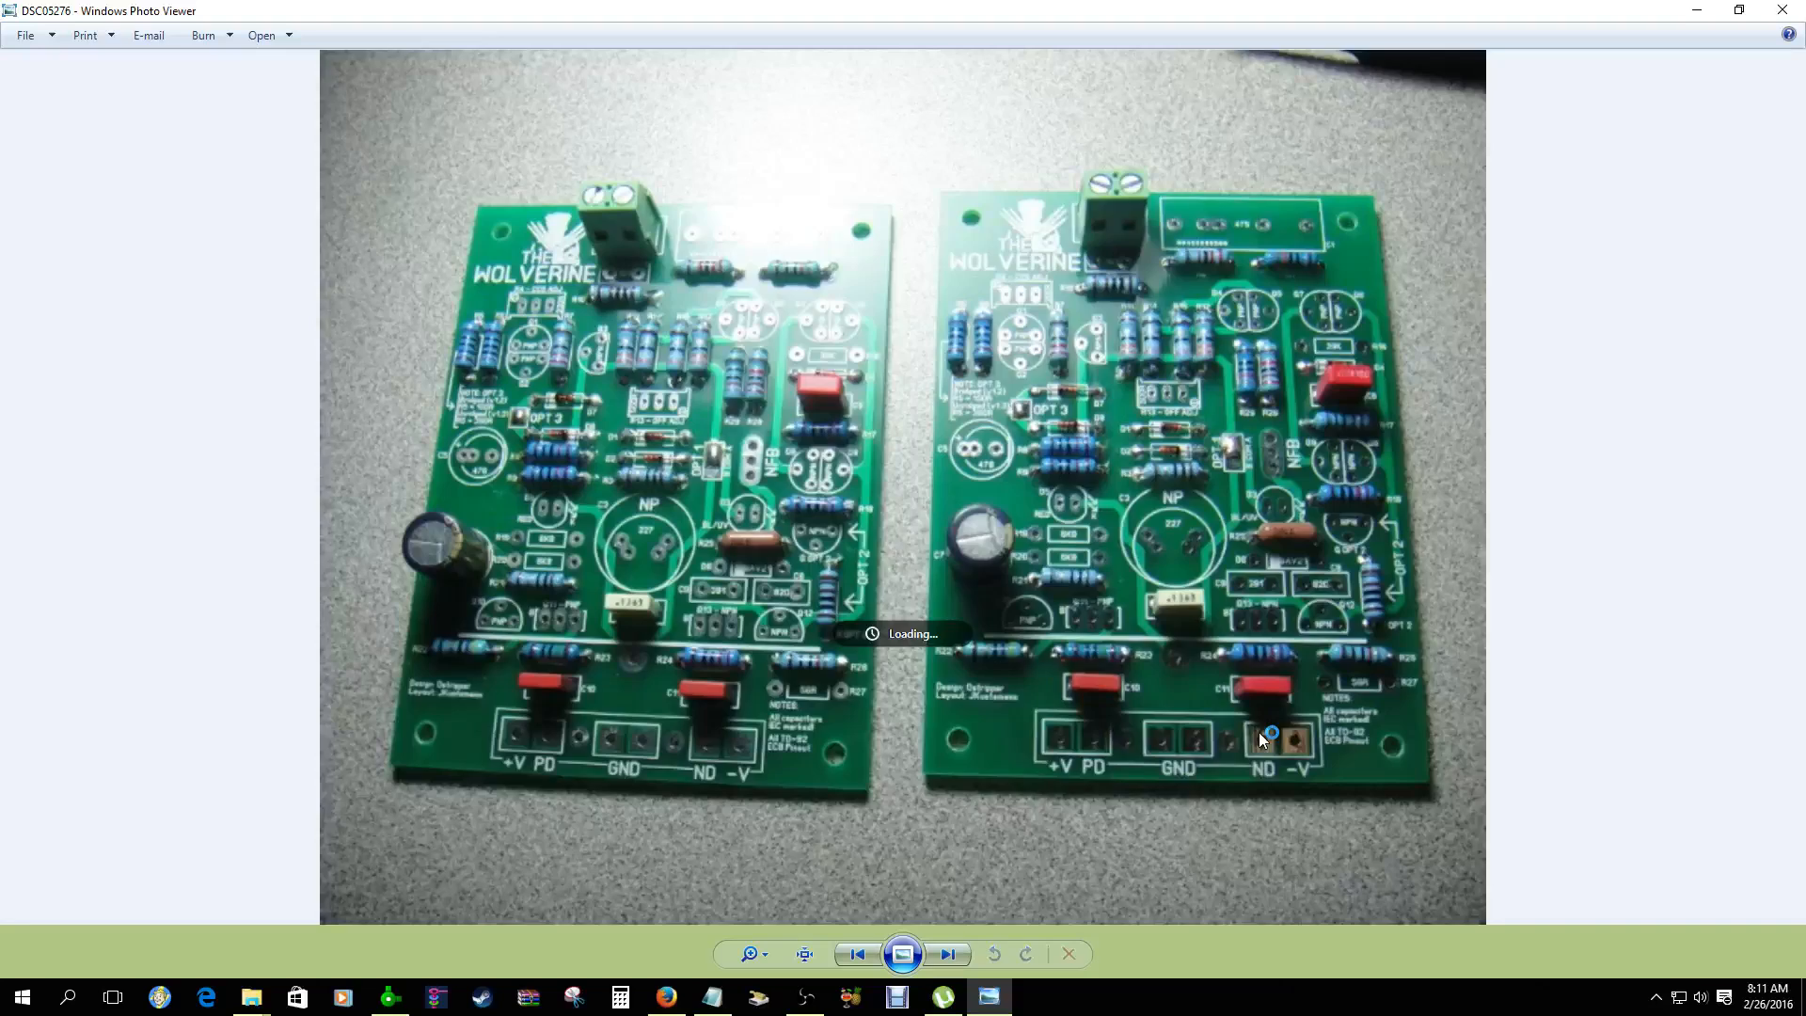
Browse the board photos after DSC05276, past the SlewMaster Mini close-ups, up to the Wolverine pair in DSC05362
{"action": "key", "text": "Right"}
{"action": "key", "text": "Right"}
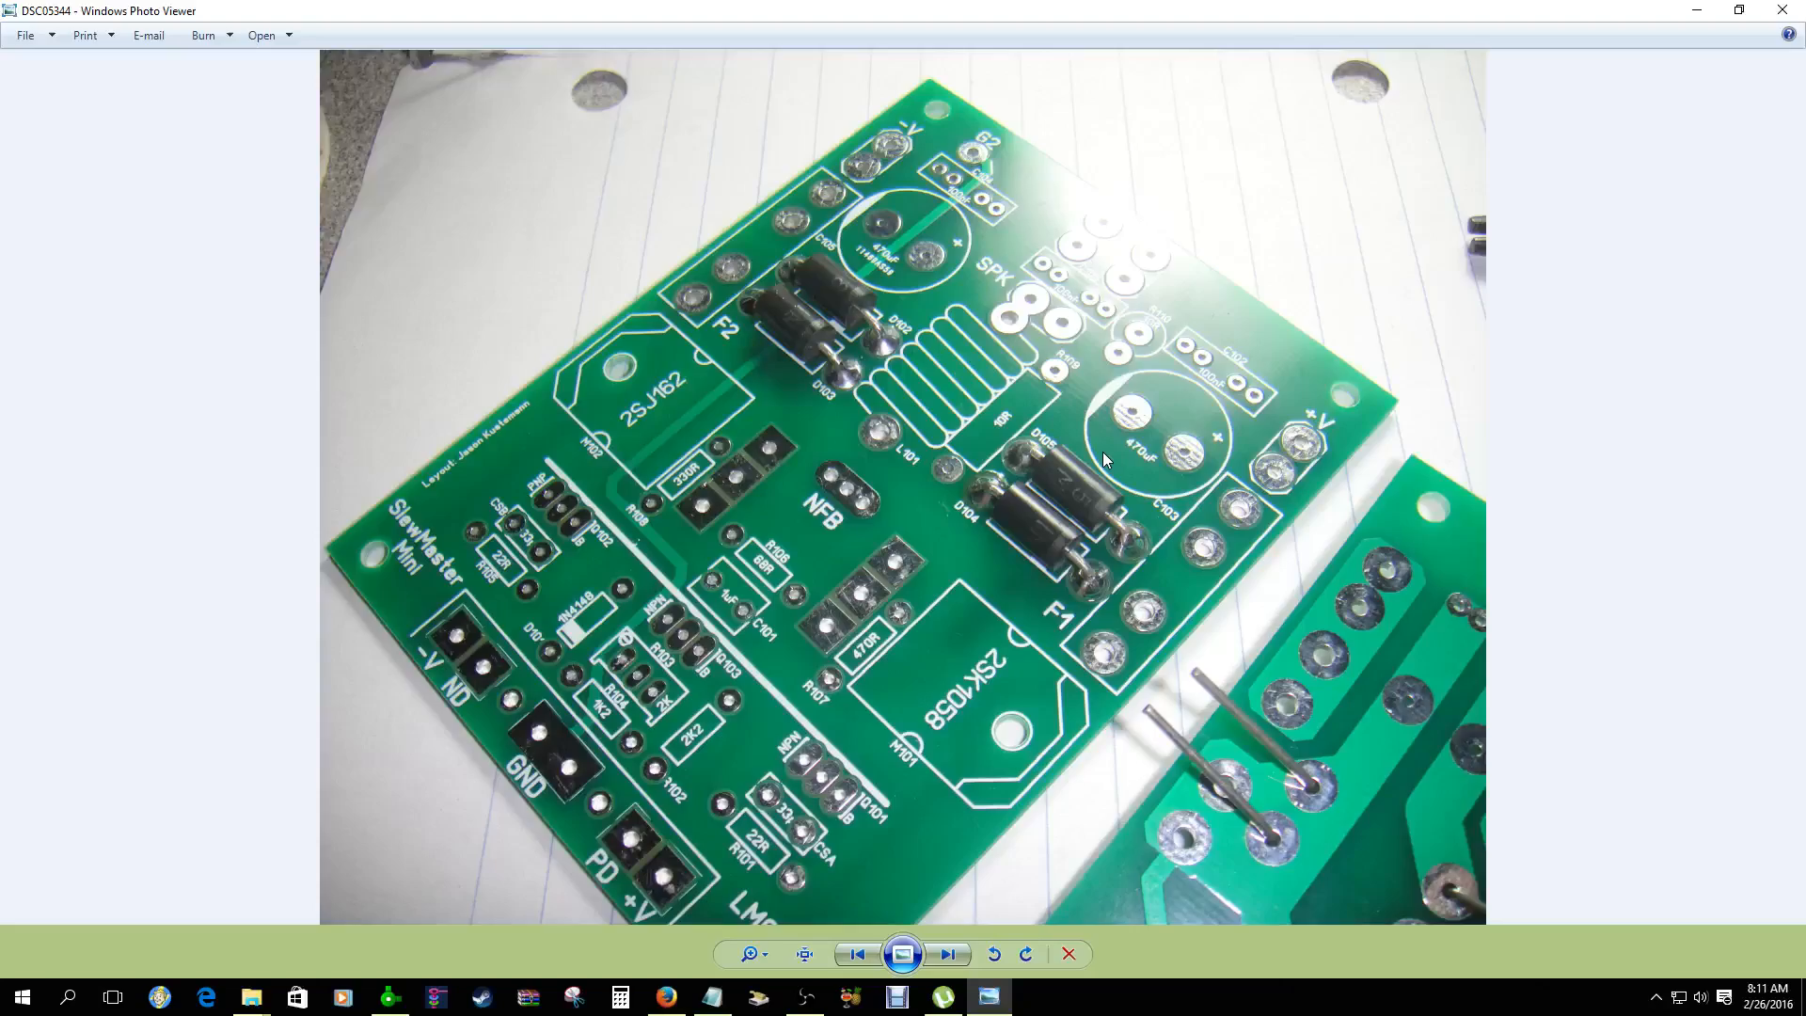
{"action": "key", "text": "Right"}
{"action": "key", "text": "Right"}
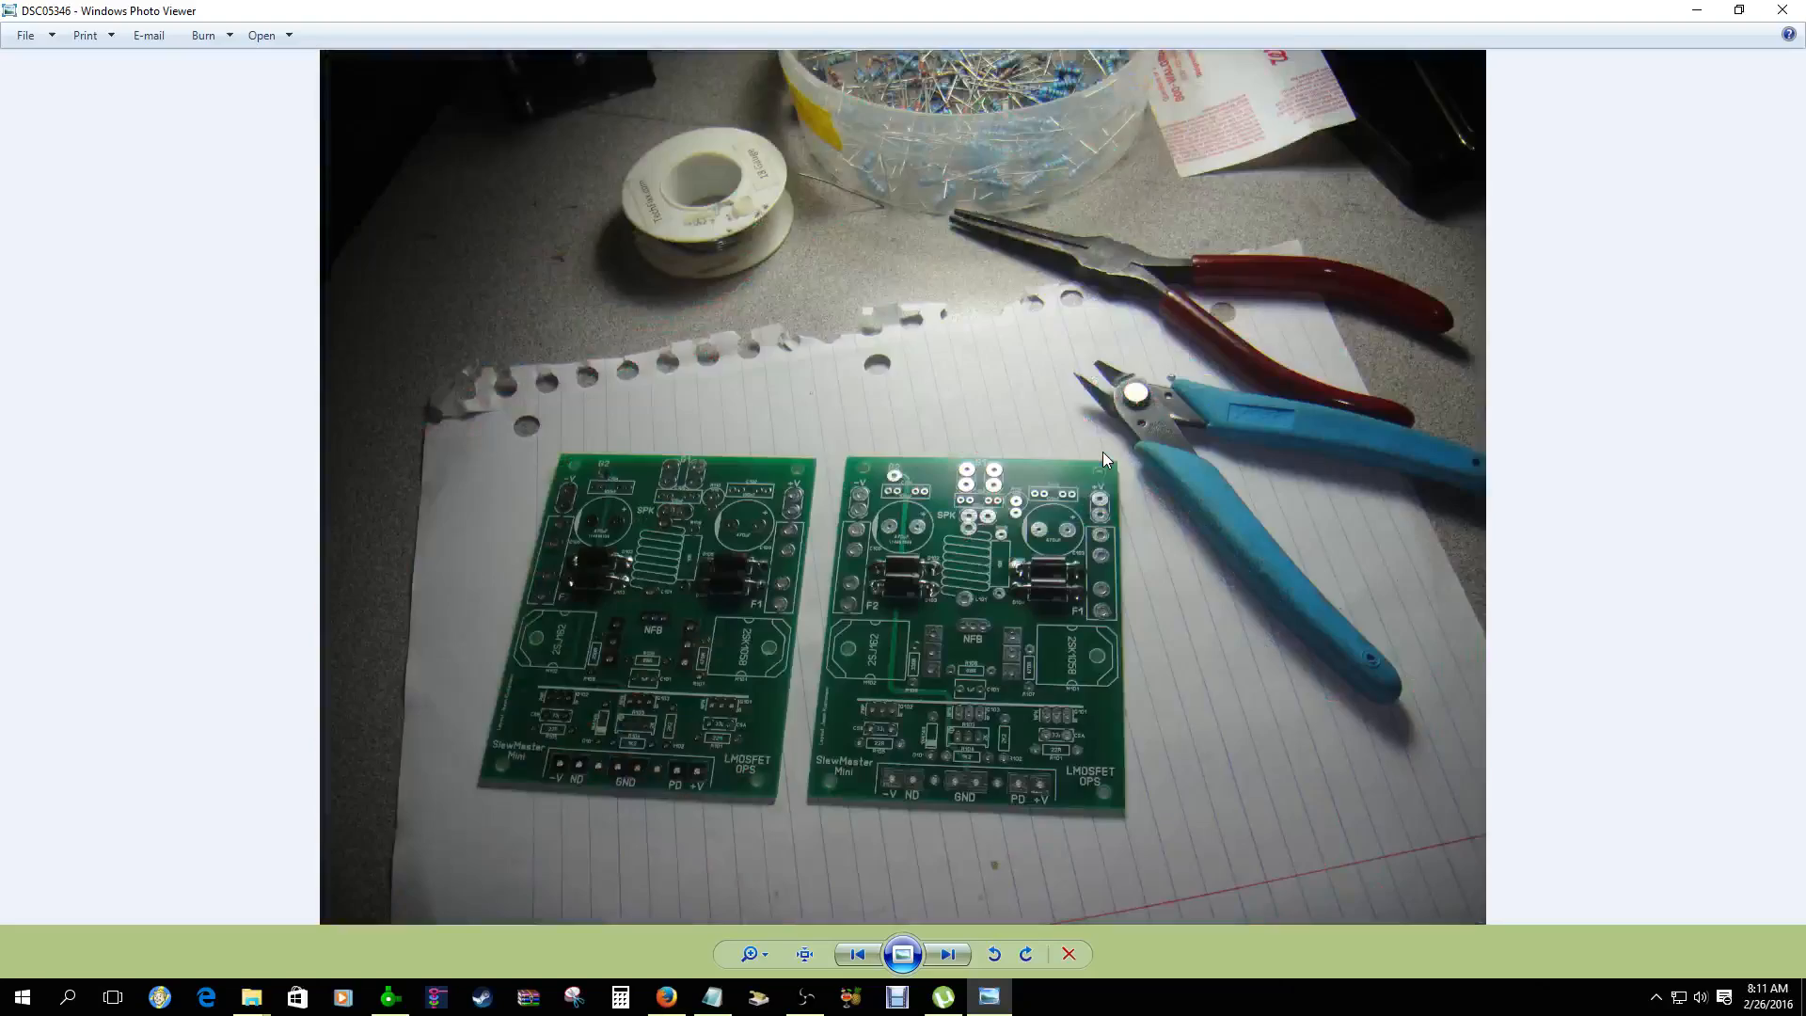
{"action": "key", "text": "Right"}
{"action": "key", "text": "Right"}
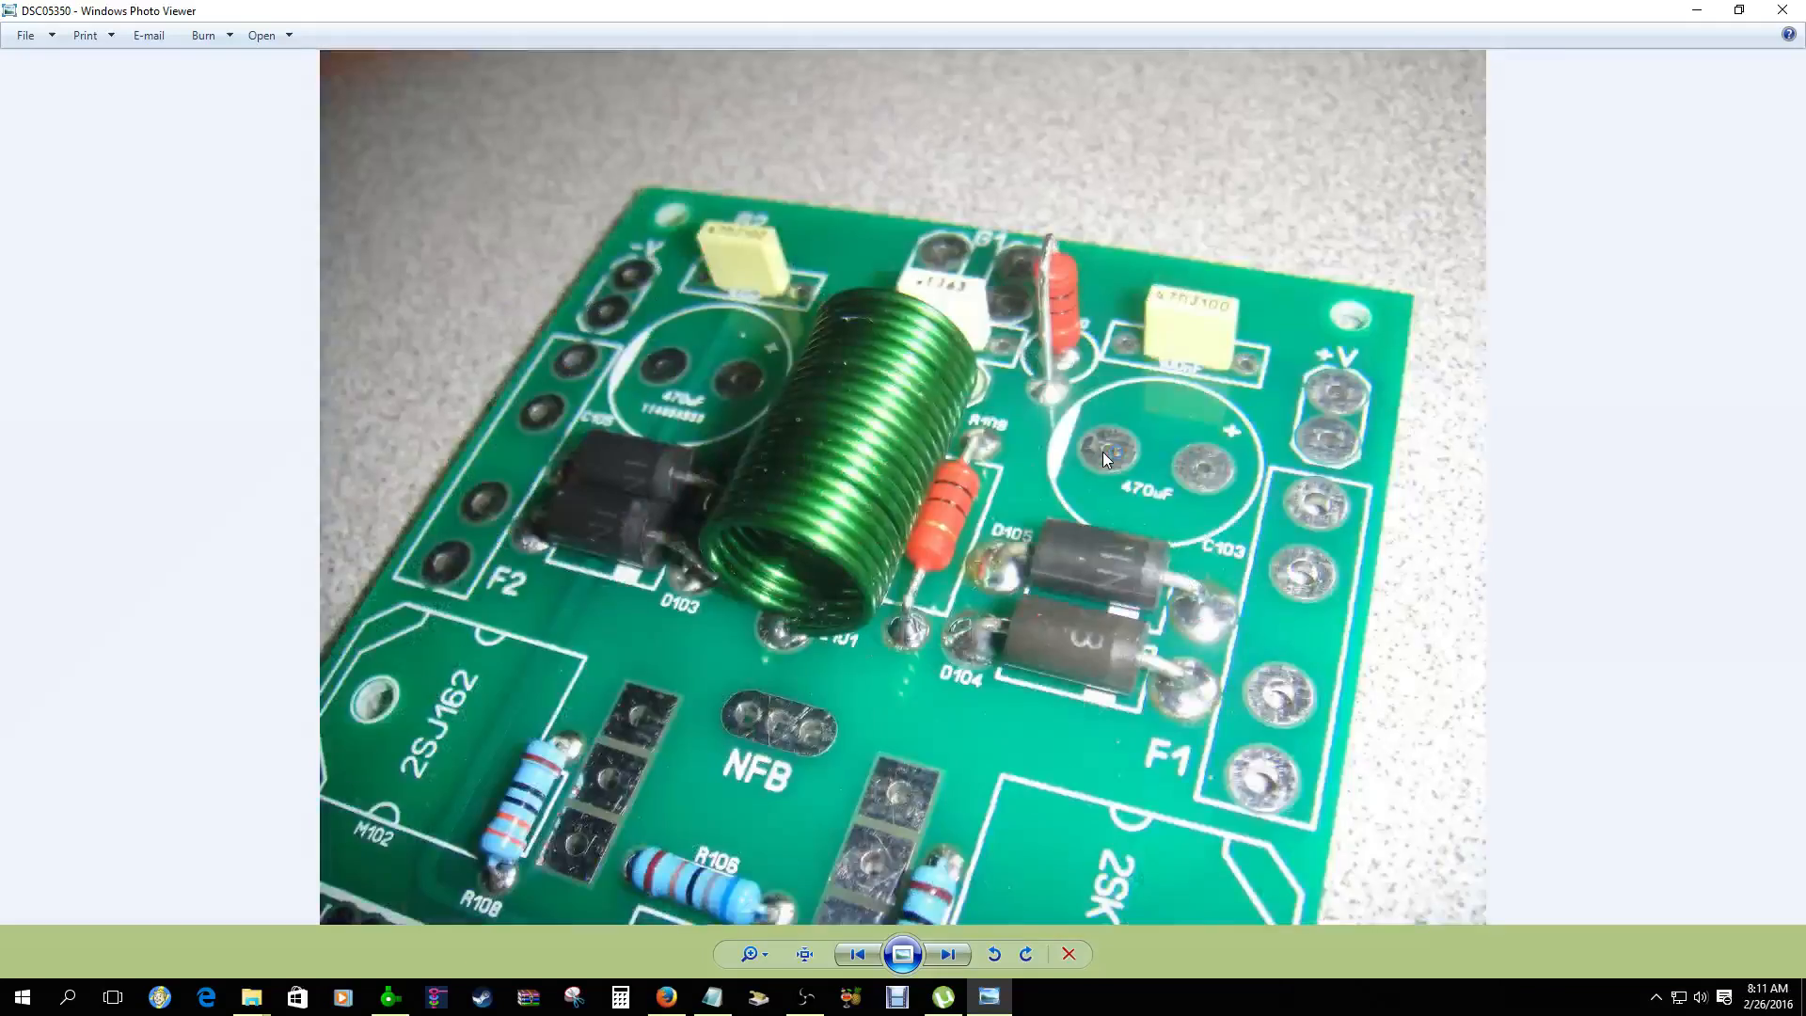
{"action": "key", "text": "Right"}
{"action": "key", "text": "Right"}
{"action": "key", "text": "Right"}
{"action": "key", "text": "Right"}
{"action": "key", "text": "Right"}
{"action": "key", "text": "Right"}
{"action": "key", "text": "Right"}
{"action": "key", "text": "Right"}
{"action": "key", "text": "Right"}
{"action": "key", "text": "Right"}
{"action": "key", "text": "Right"}
{"action": "key", "text": "Right"}
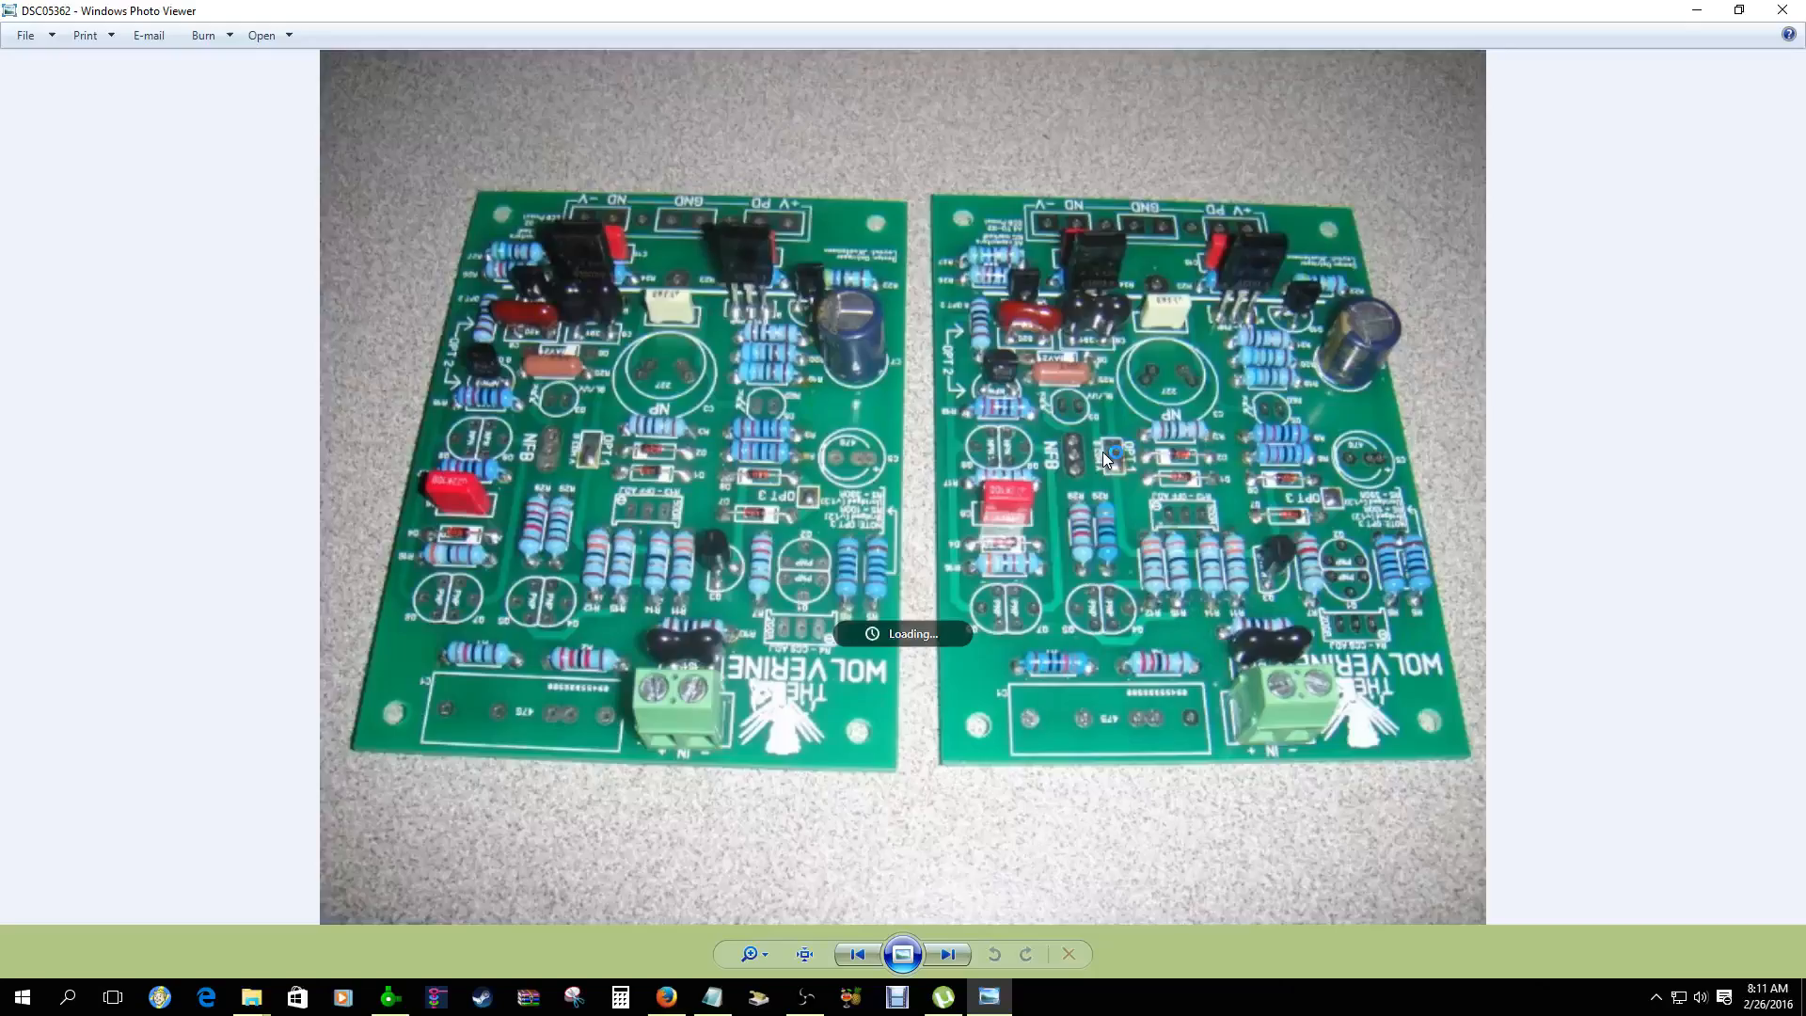
Browse the Wolverine board photos after DSC05362, past the hand-held board in DSC05372, up to DSC05378
{"action": "key", "text": "Right"}
{"action": "key", "text": "Right"}
{"action": "key", "text": "Right"}
{"action": "key", "text": "Right"}
{"action": "key", "text": "Right"}
{"action": "key", "text": "Right"}
{"action": "key", "text": "Right"}
{"action": "key", "text": "Right"}
{"action": "key", "text": "Right"}
{"action": "key", "text": "Right"}
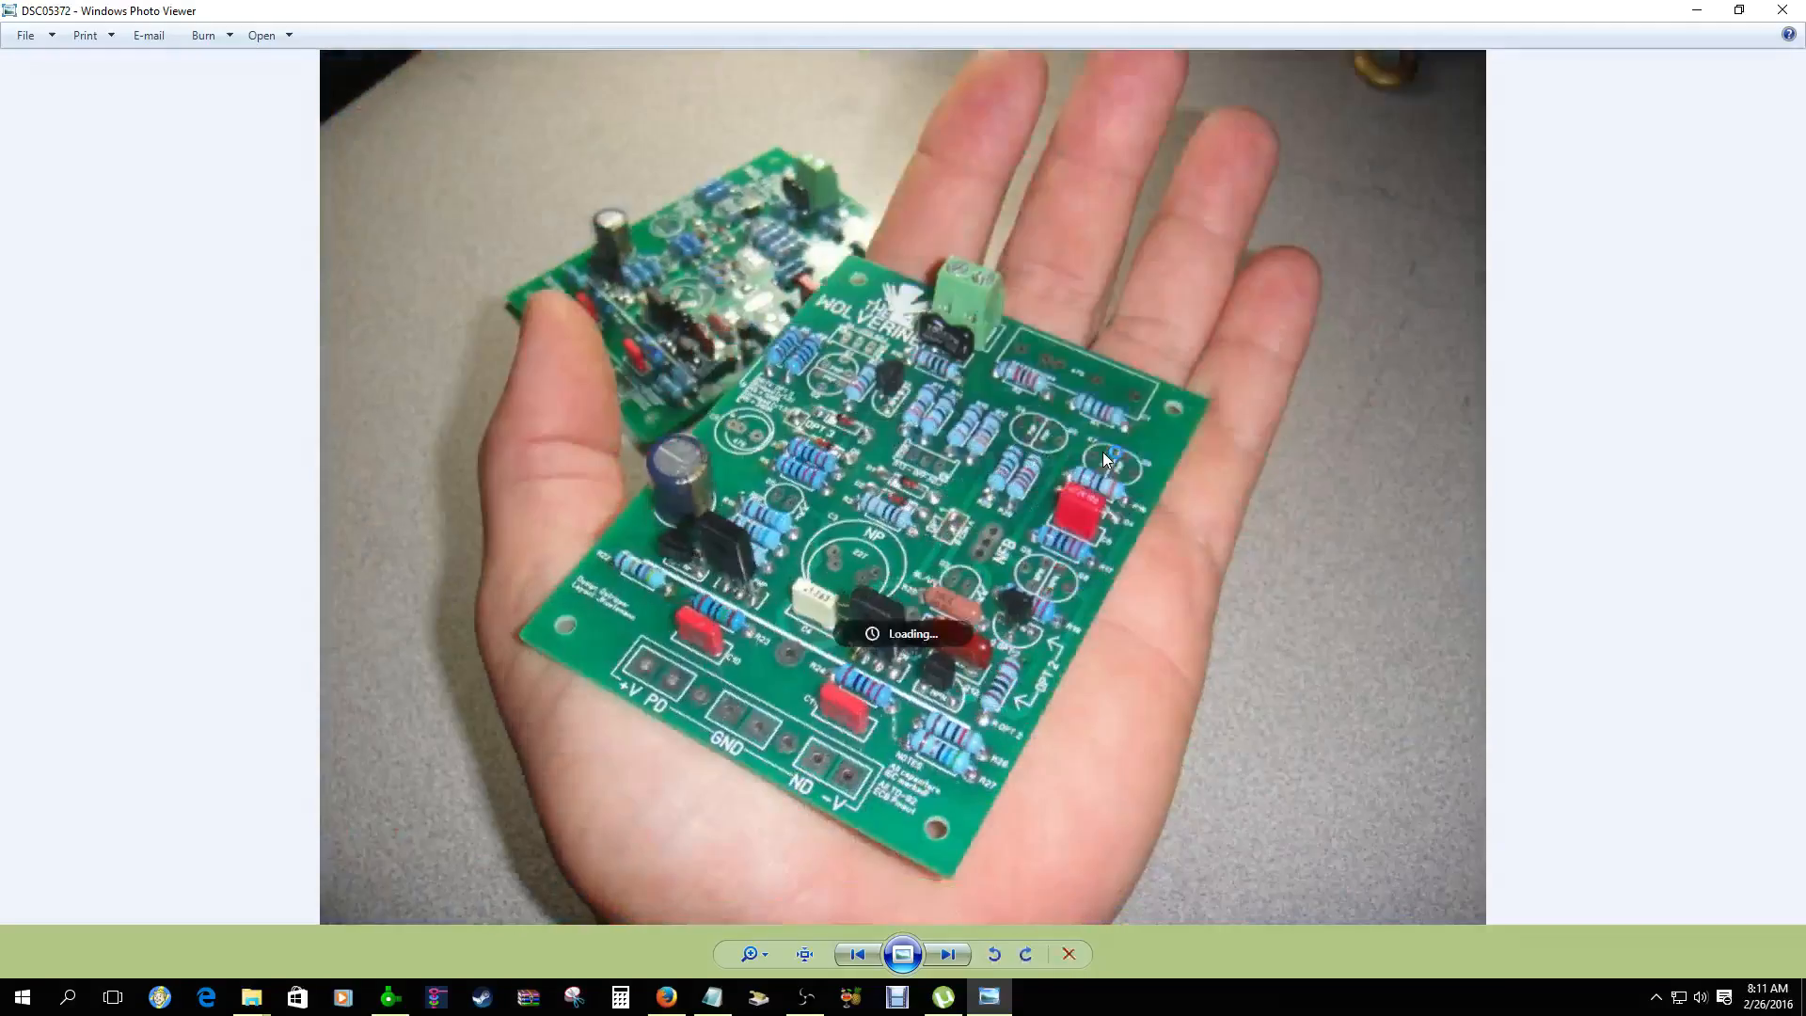
{"action": "key", "text": "Right"}
{"action": "key", "text": "Right"}
{"action": "key", "text": "Right"}
{"action": "key", "text": "Right"}
{"action": "key", "text": "Right"}
{"action": "key", "text": "Right"}
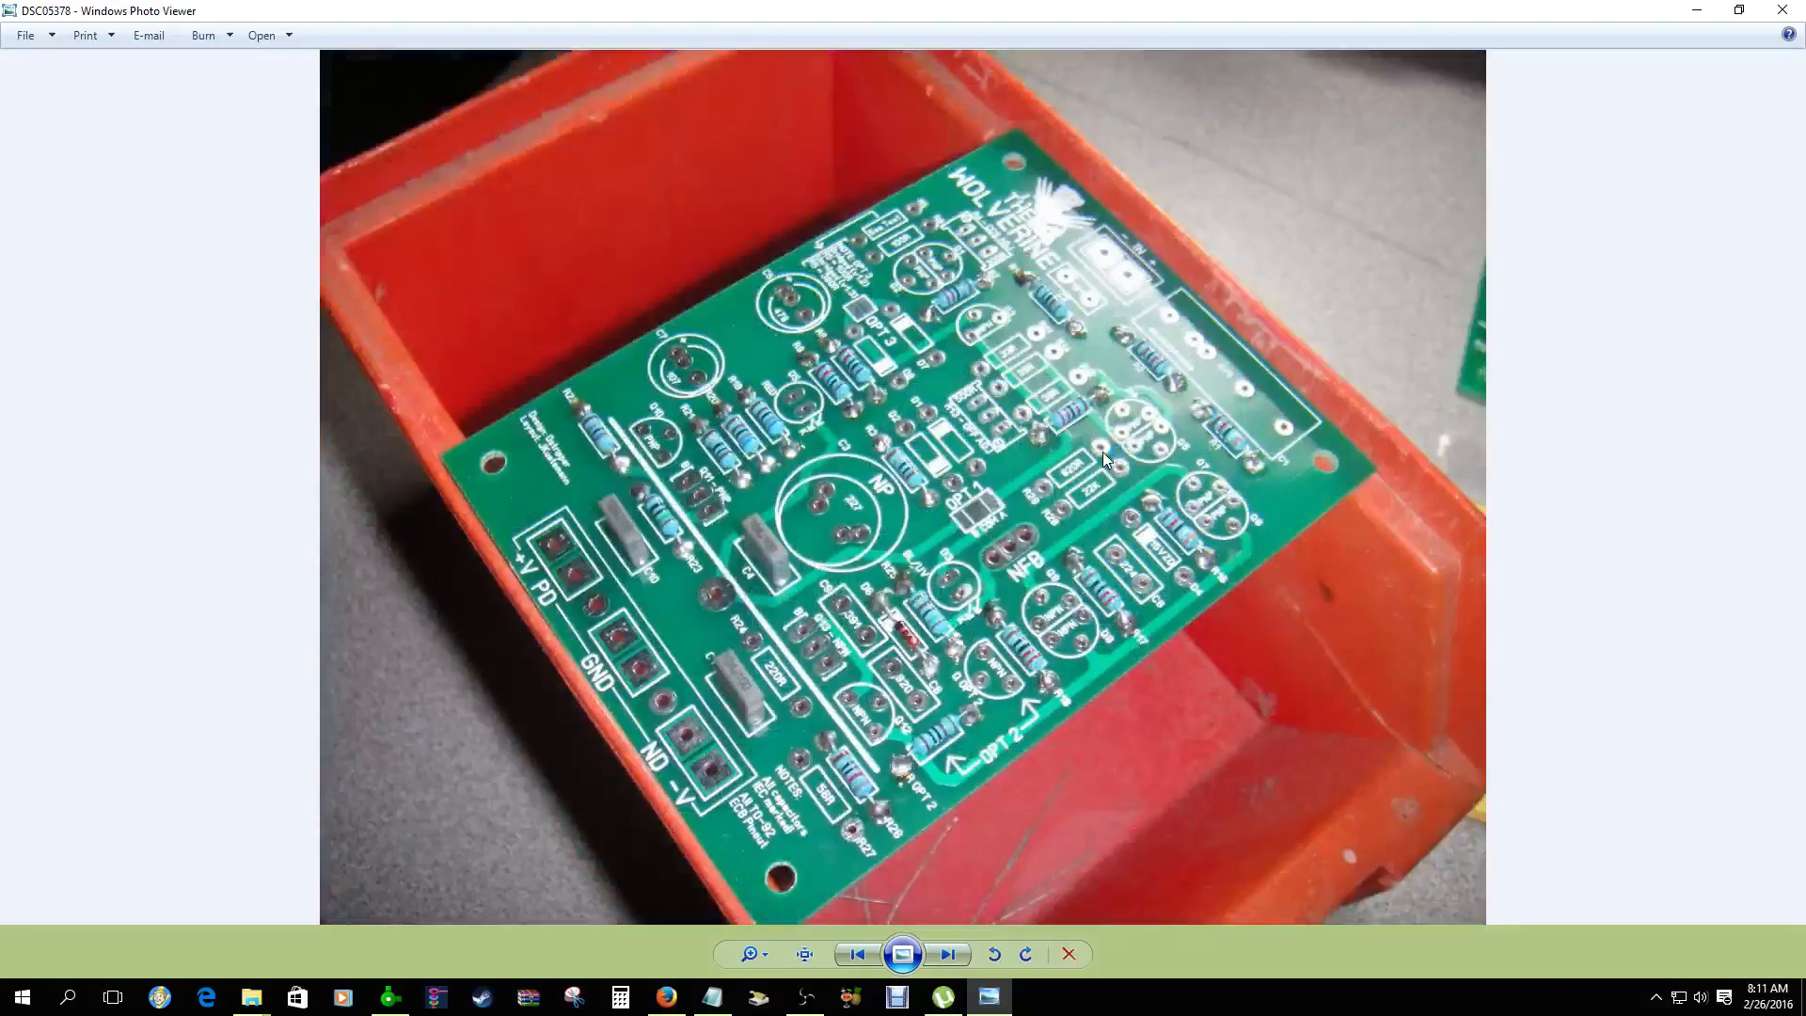
Browse the photos after DSC05378, past the heat-shrunk transistors in DSC05398, up to the close-up in DSC05407
{"action": "key", "text": "Right"}
{"action": "key", "text": "Right"}
{"action": "key", "text": "Right"}
{"action": "key", "text": "Right"}
{"action": "key", "text": "Right"}
{"action": "key", "text": "Right"}
{"action": "key", "text": "Right"}
{"action": "key", "text": "Right"}
{"action": "key", "text": "Right"}
{"action": "key", "text": "Right"}
{"action": "key", "text": "Right"}
{"action": "key", "text": "Right"}
{"action": "key", "text": "Right"}
{"action": "key", "text": "Right"}
{"action": "key", "text": "Right"}
{"action": "key", "text": "Right"}
{"action": "key", "text": "Right"}
{"action": "key", "text": "Right"}
{"action": "key", "text": "Right"}
{"action": "key", "text": "Right"}
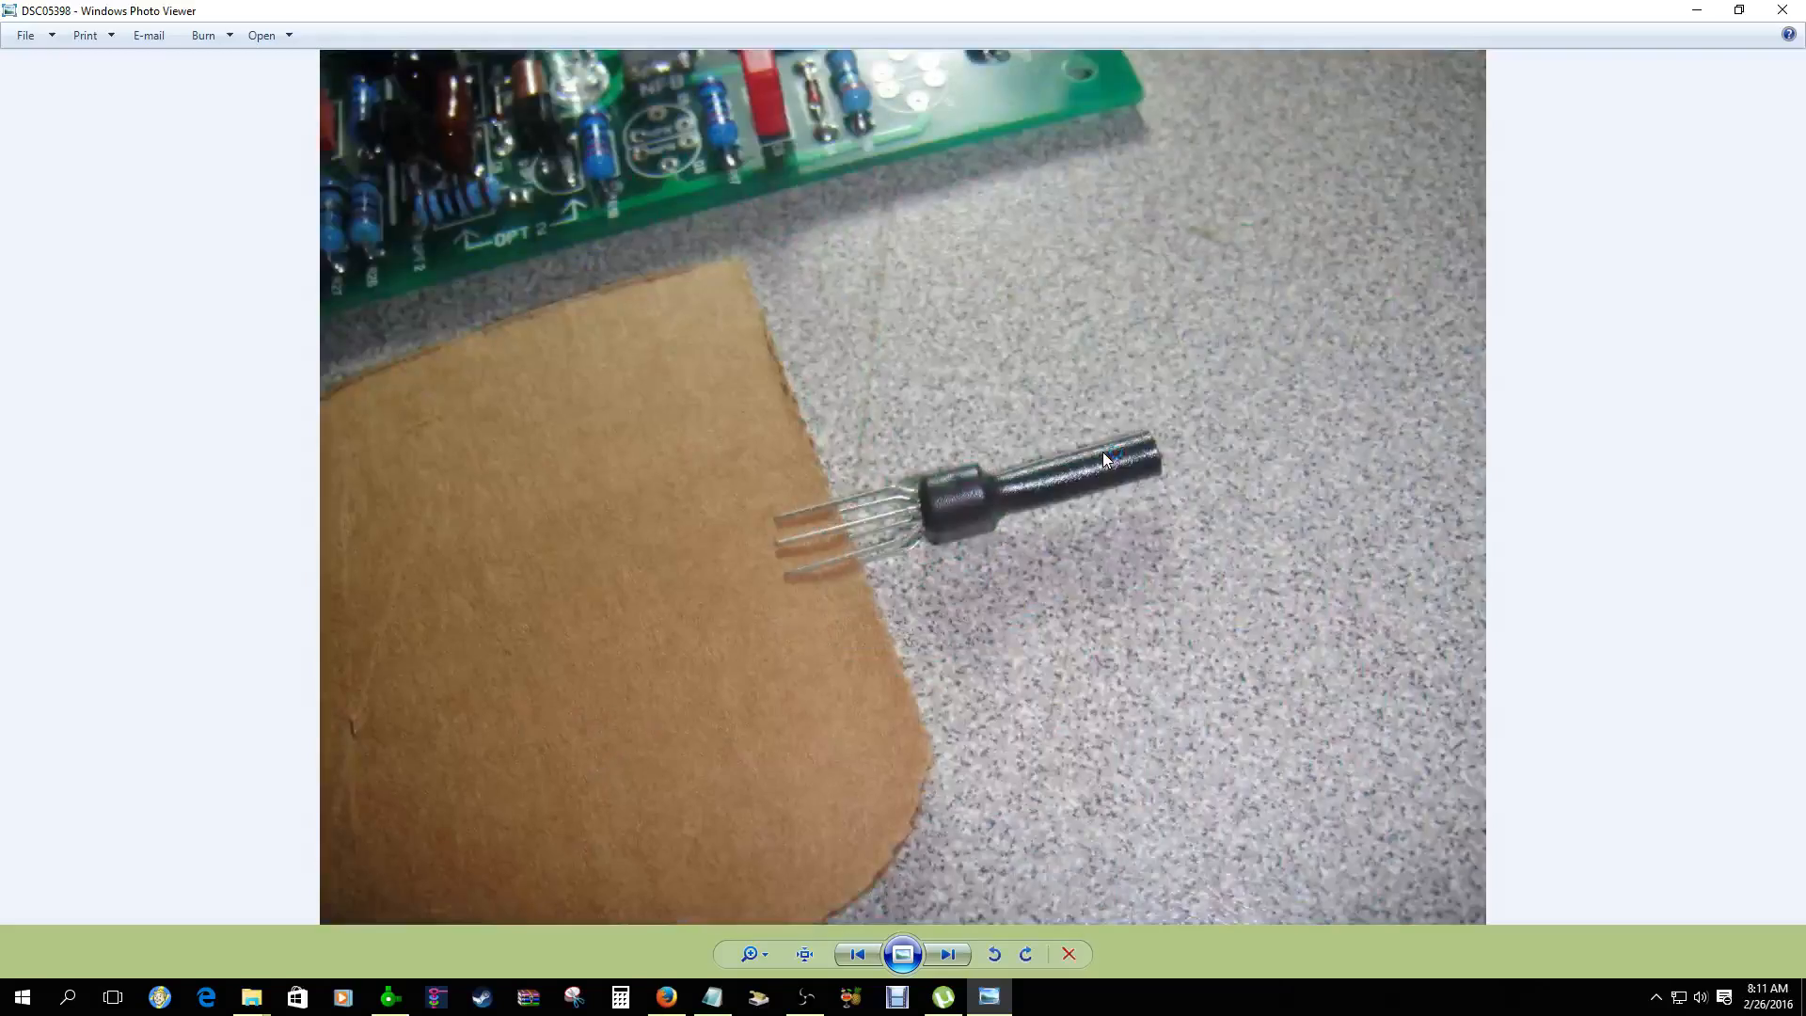
{"action": "key", "text": "Right"}
{"action": "key", "text": "Right"}
{"action": "key", "text": "Right"}
{"action": "key", "text": "Right"}
{"action": "key", "text": "Right"}
{"action": "key", "text": "Right"}
{"action": "key", "text": "Right"}
{"action": "key", "text": "Right"}
{"action": "key", "text": "Right"}
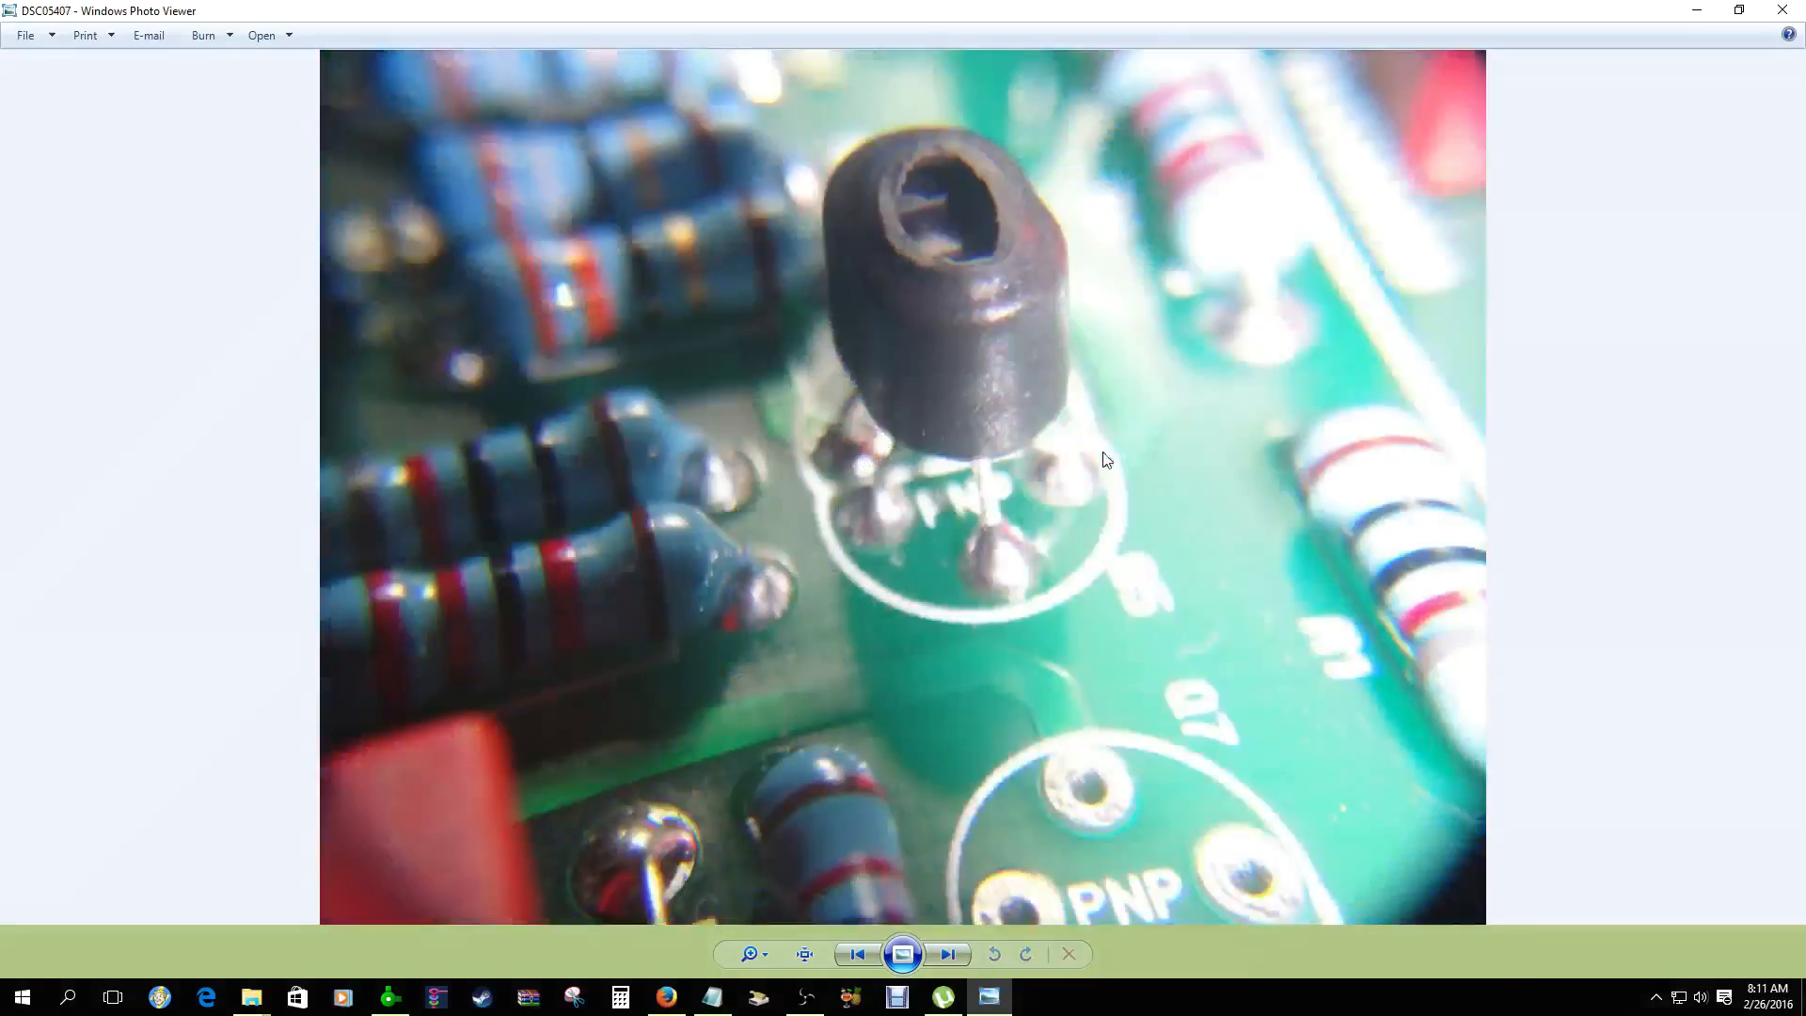
Advance to photo DSC05408 and examine its SlewMonster, SlewMaster Mini and Wolverine boards up close
{"action": "key", "text": "Right"}
{"action": "scroll", "coordinate": [756, 375], "scroll_direction": "up", "scroll_amount": 2}
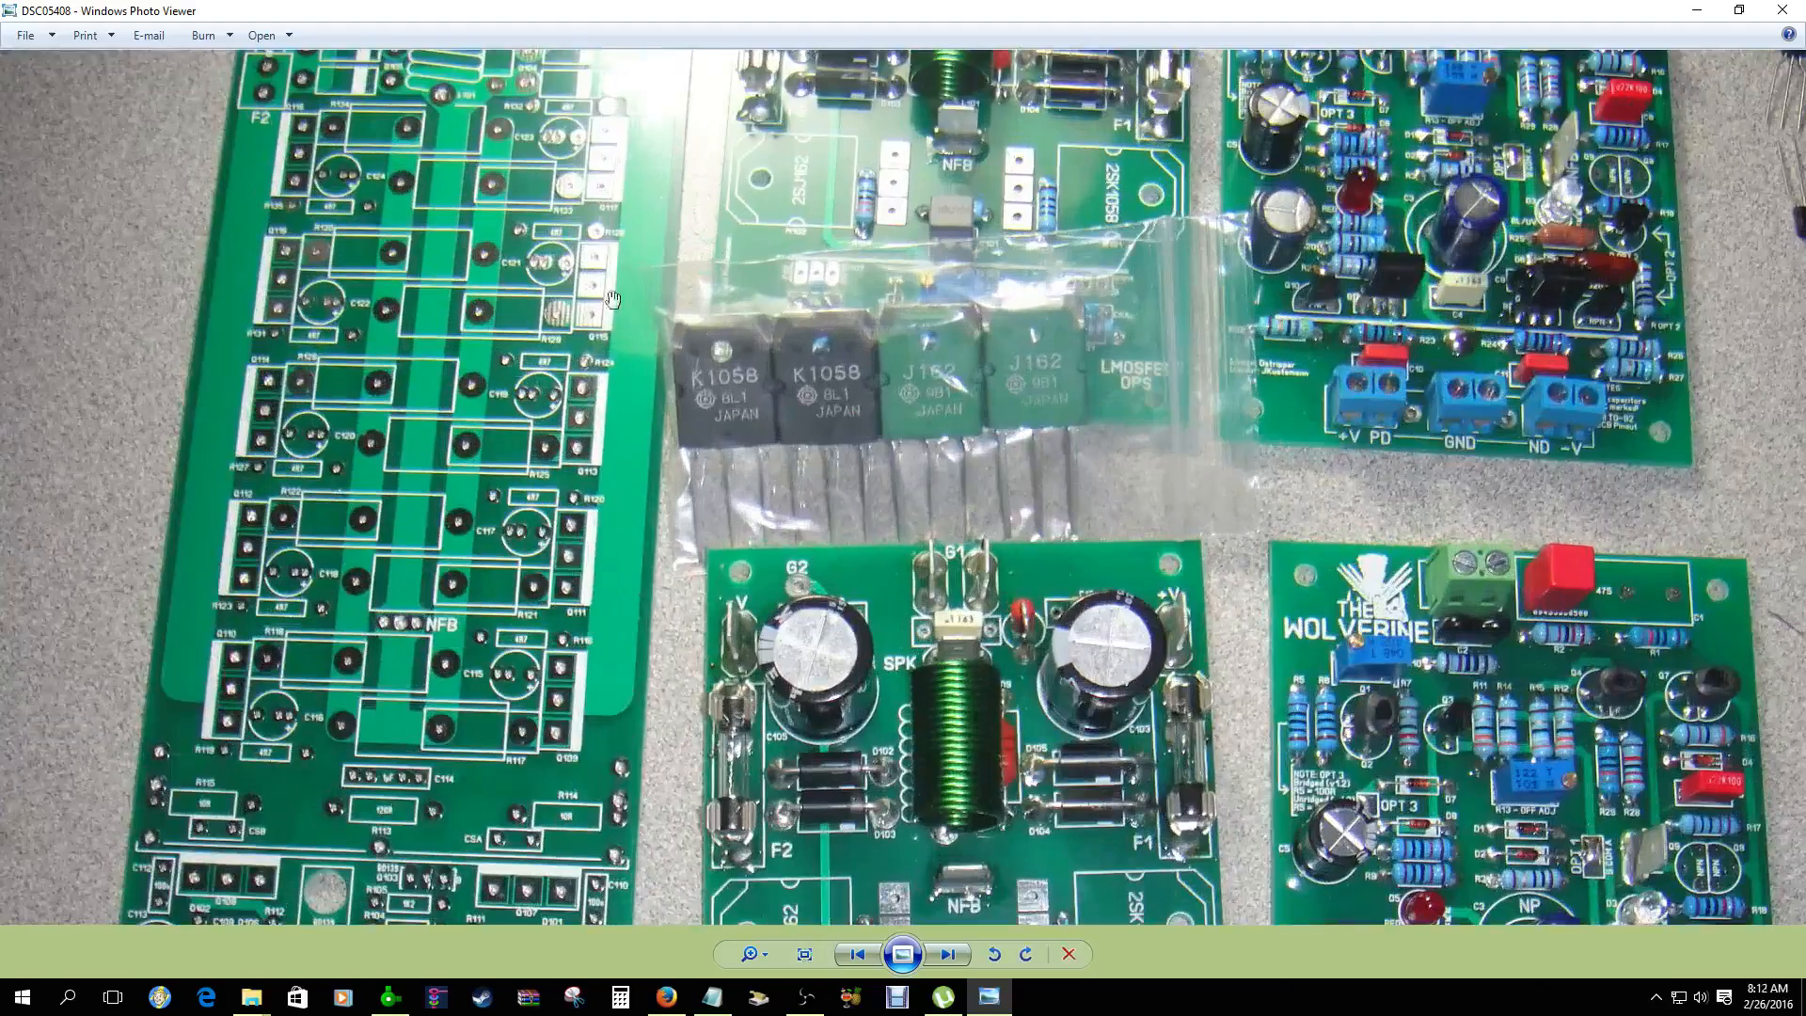
{"action": "left_click_drag", "start_coordinate": [465, 632], "coordinate": [532, 252]}
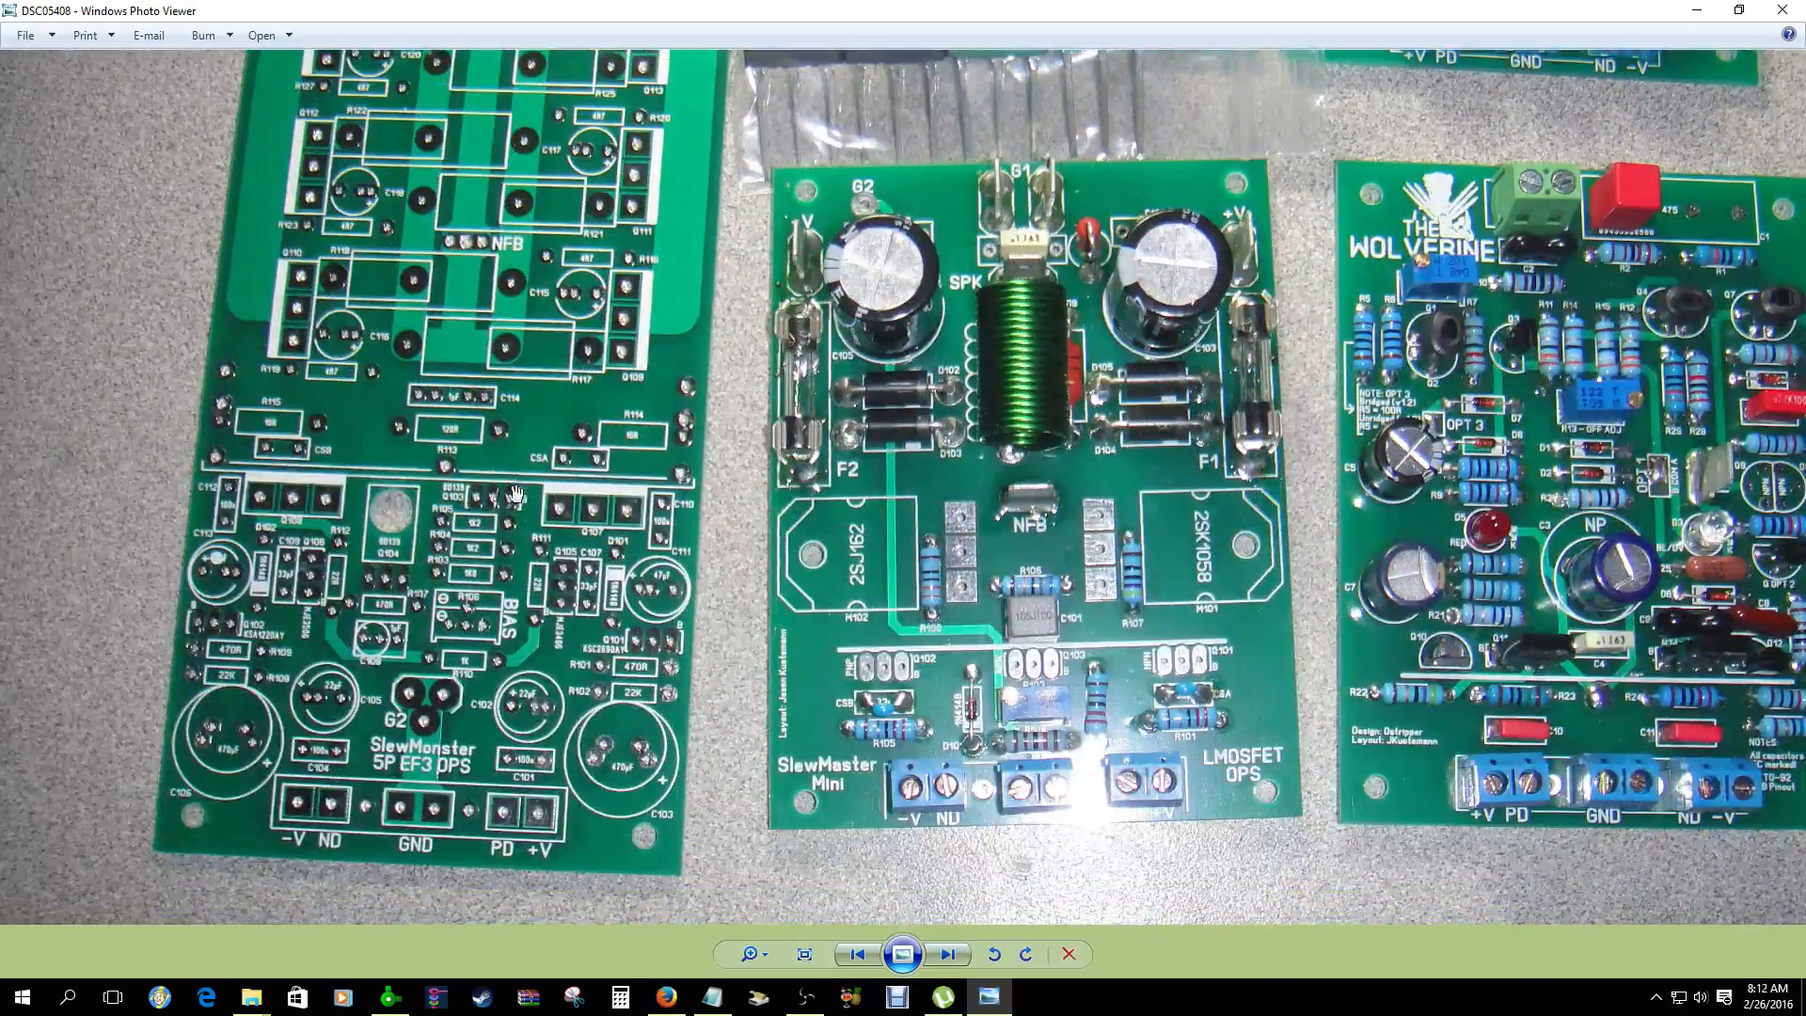
{"action": "scroll", "coordinate": [442, 456], "scroll_direction": "down", "scroll_amount": 2}
{"action": "scroll", "coordinate": [1363, 594], "scroll_direction": "up", "scroll_amount": 2}
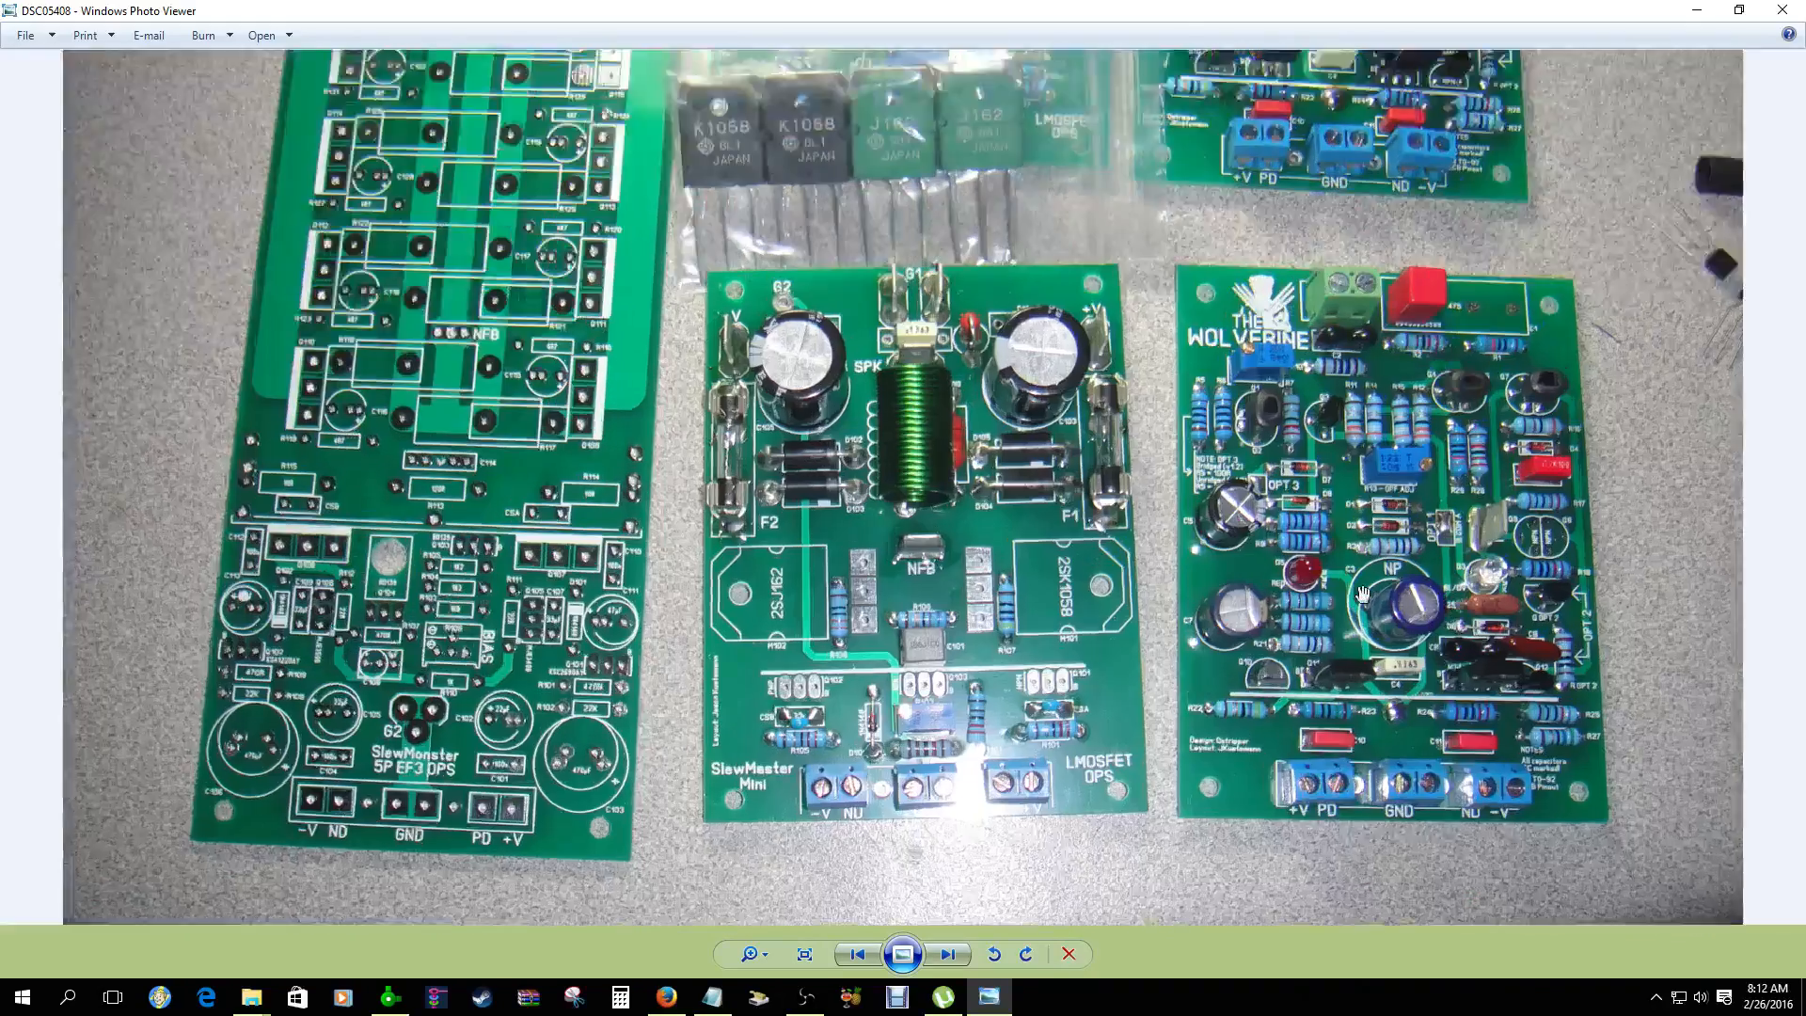
Browse the photos after DSC05408, past the populated SlewMonster board in DSC05420, up to its close-up in DSC05423
{"action": "key", "text": "Right"}
{"action": "key", "text": "Right"}
{"action": "key", "text": "Right"}
{"action": "key", "text": "Right"}
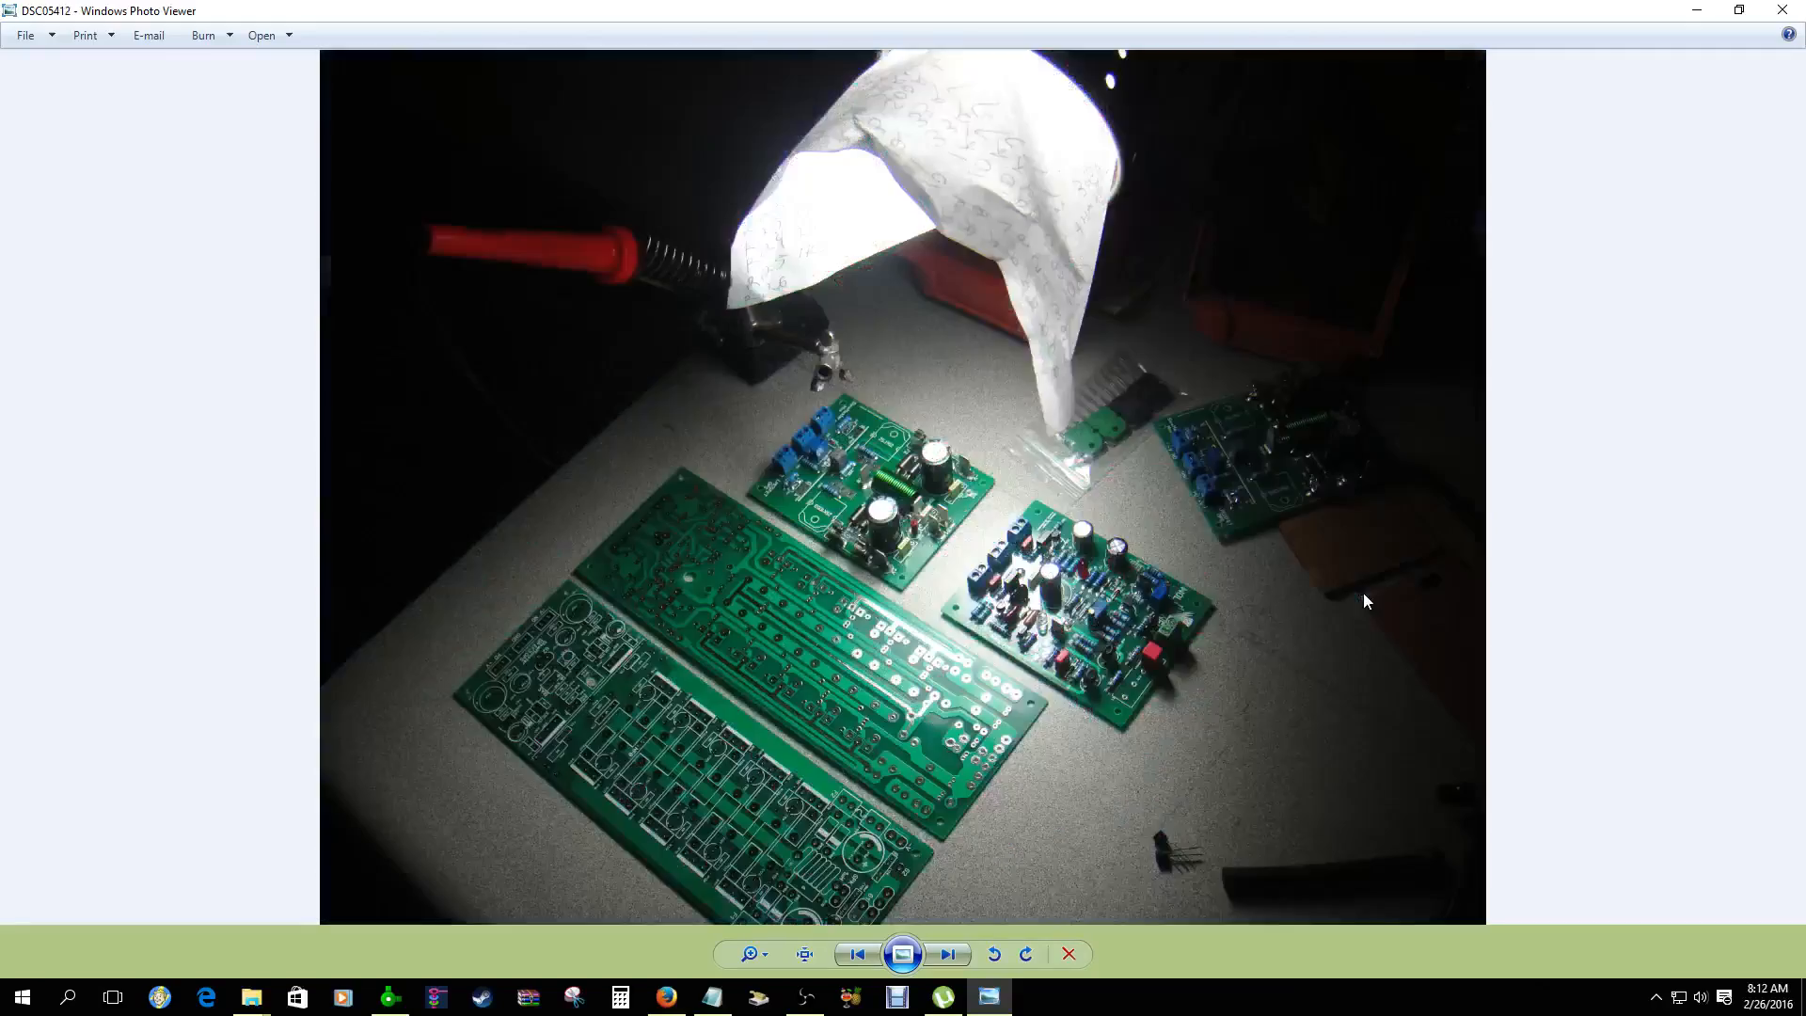
{"action": "key", "text": "Right"}
{"action": "key", "text": "Right"}
{"action": "key", "text": "Right"}
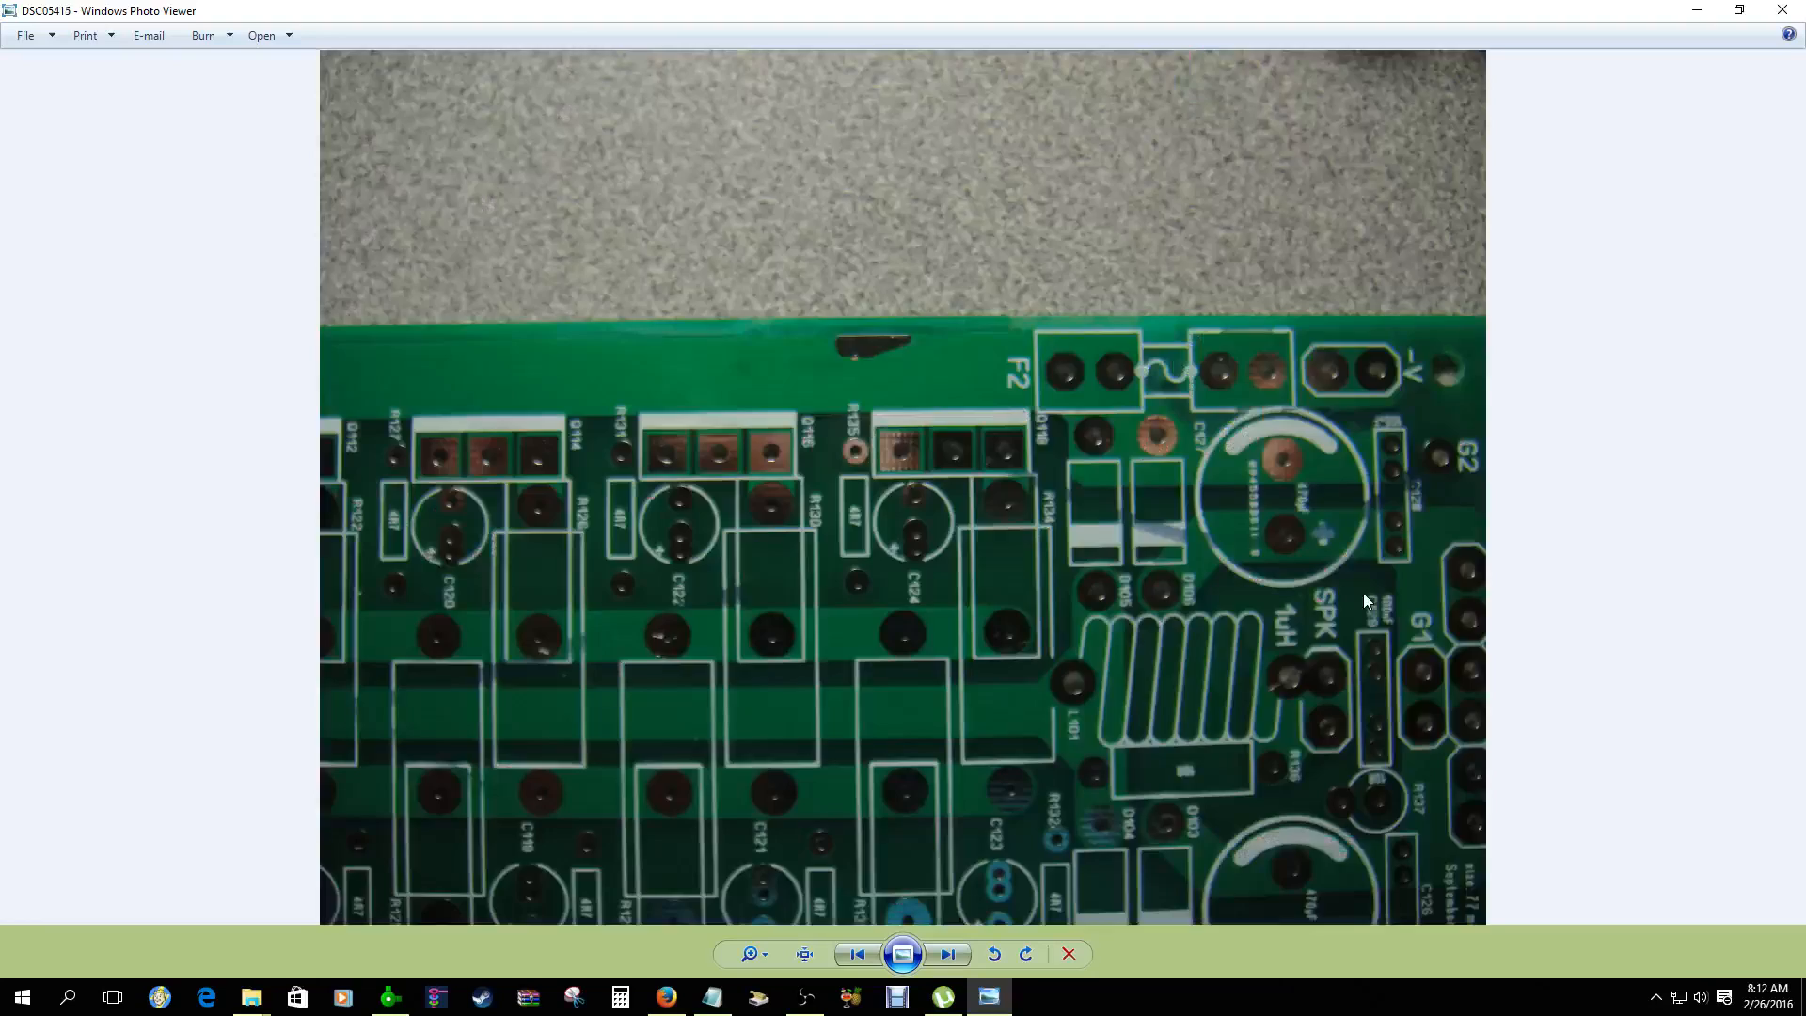
{"action": "key", "text": "Right"}
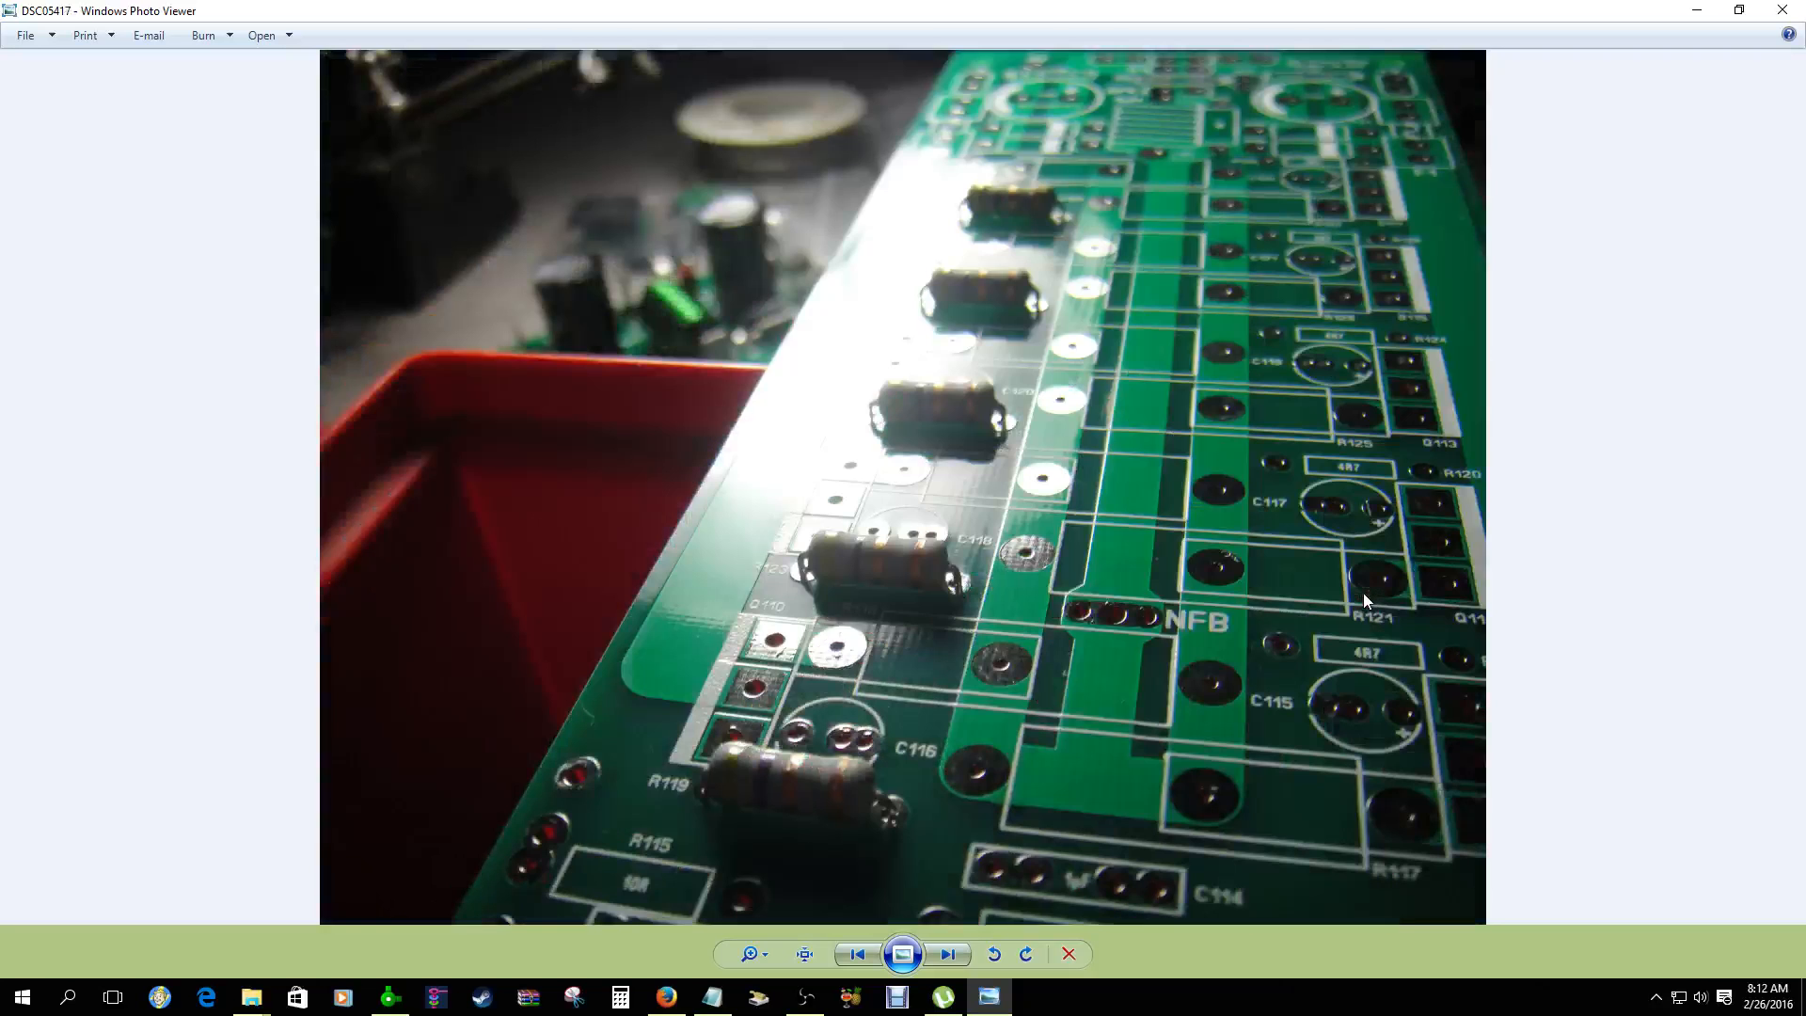
{"action": "key", "text": "Right"}
{"action": "key", "text": "Right"}
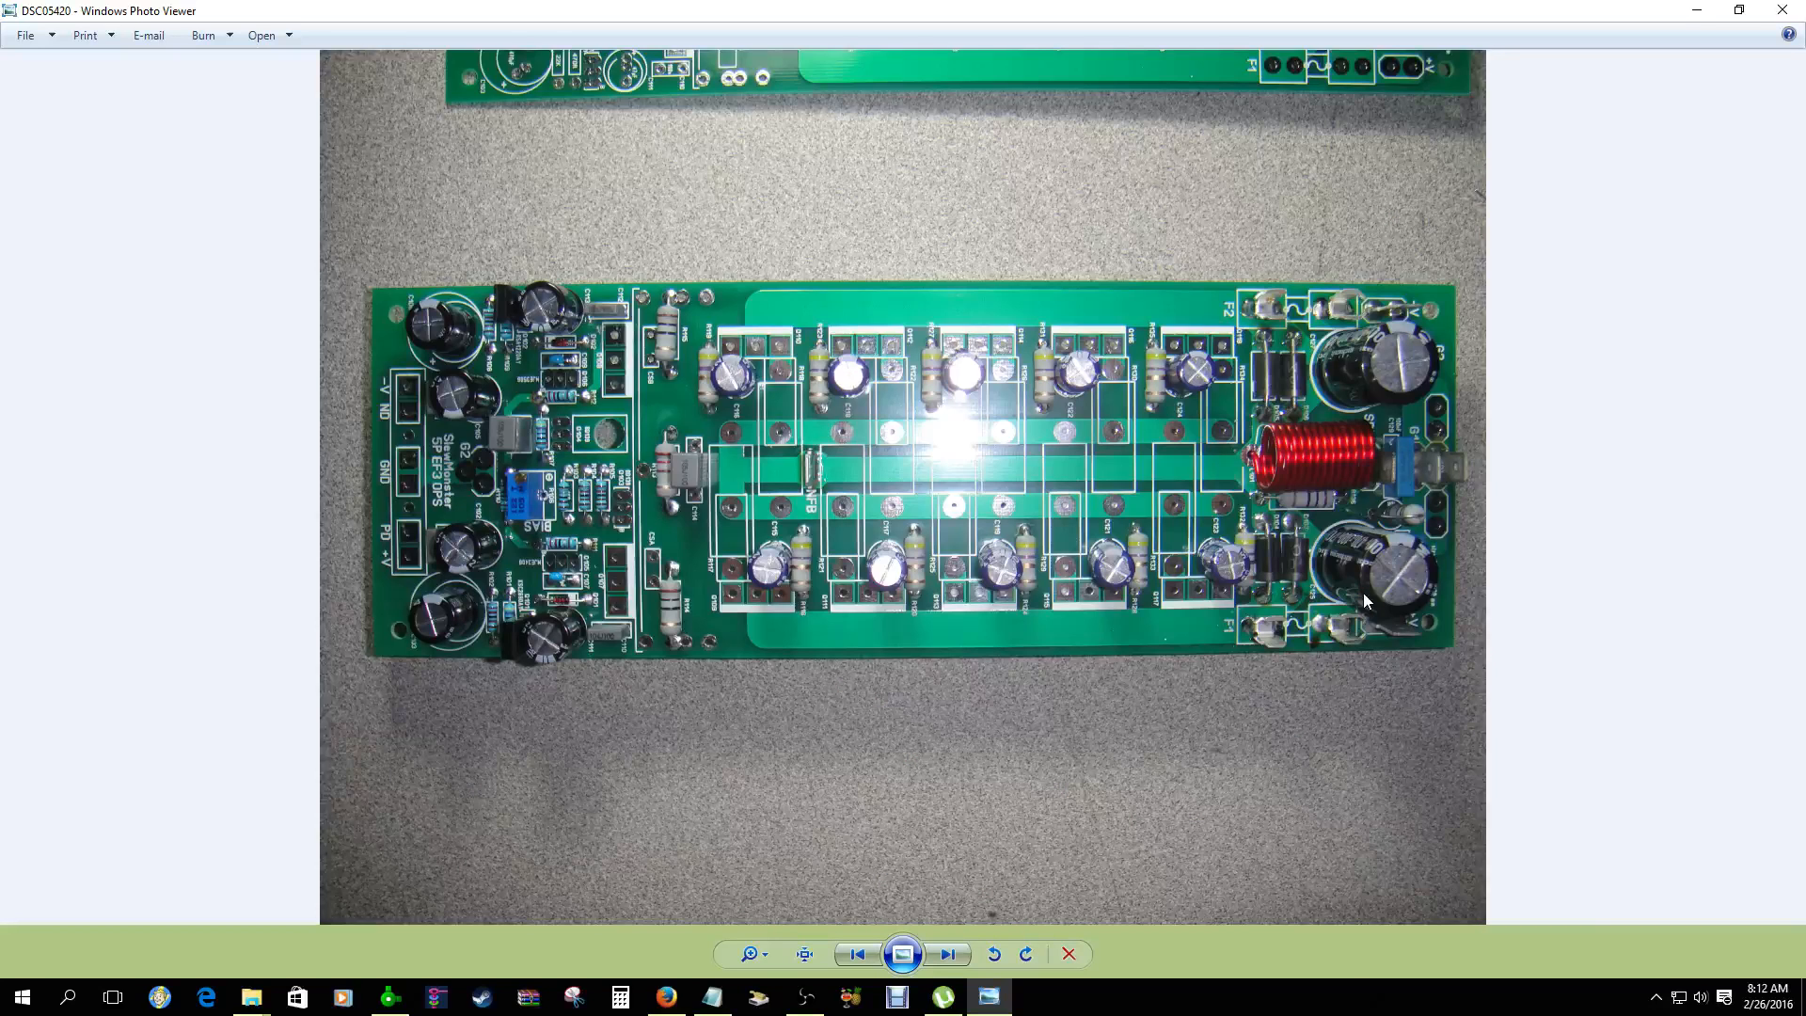
{"action": "key", "text": "Right"}
{"action": "key", "text": "Right"}
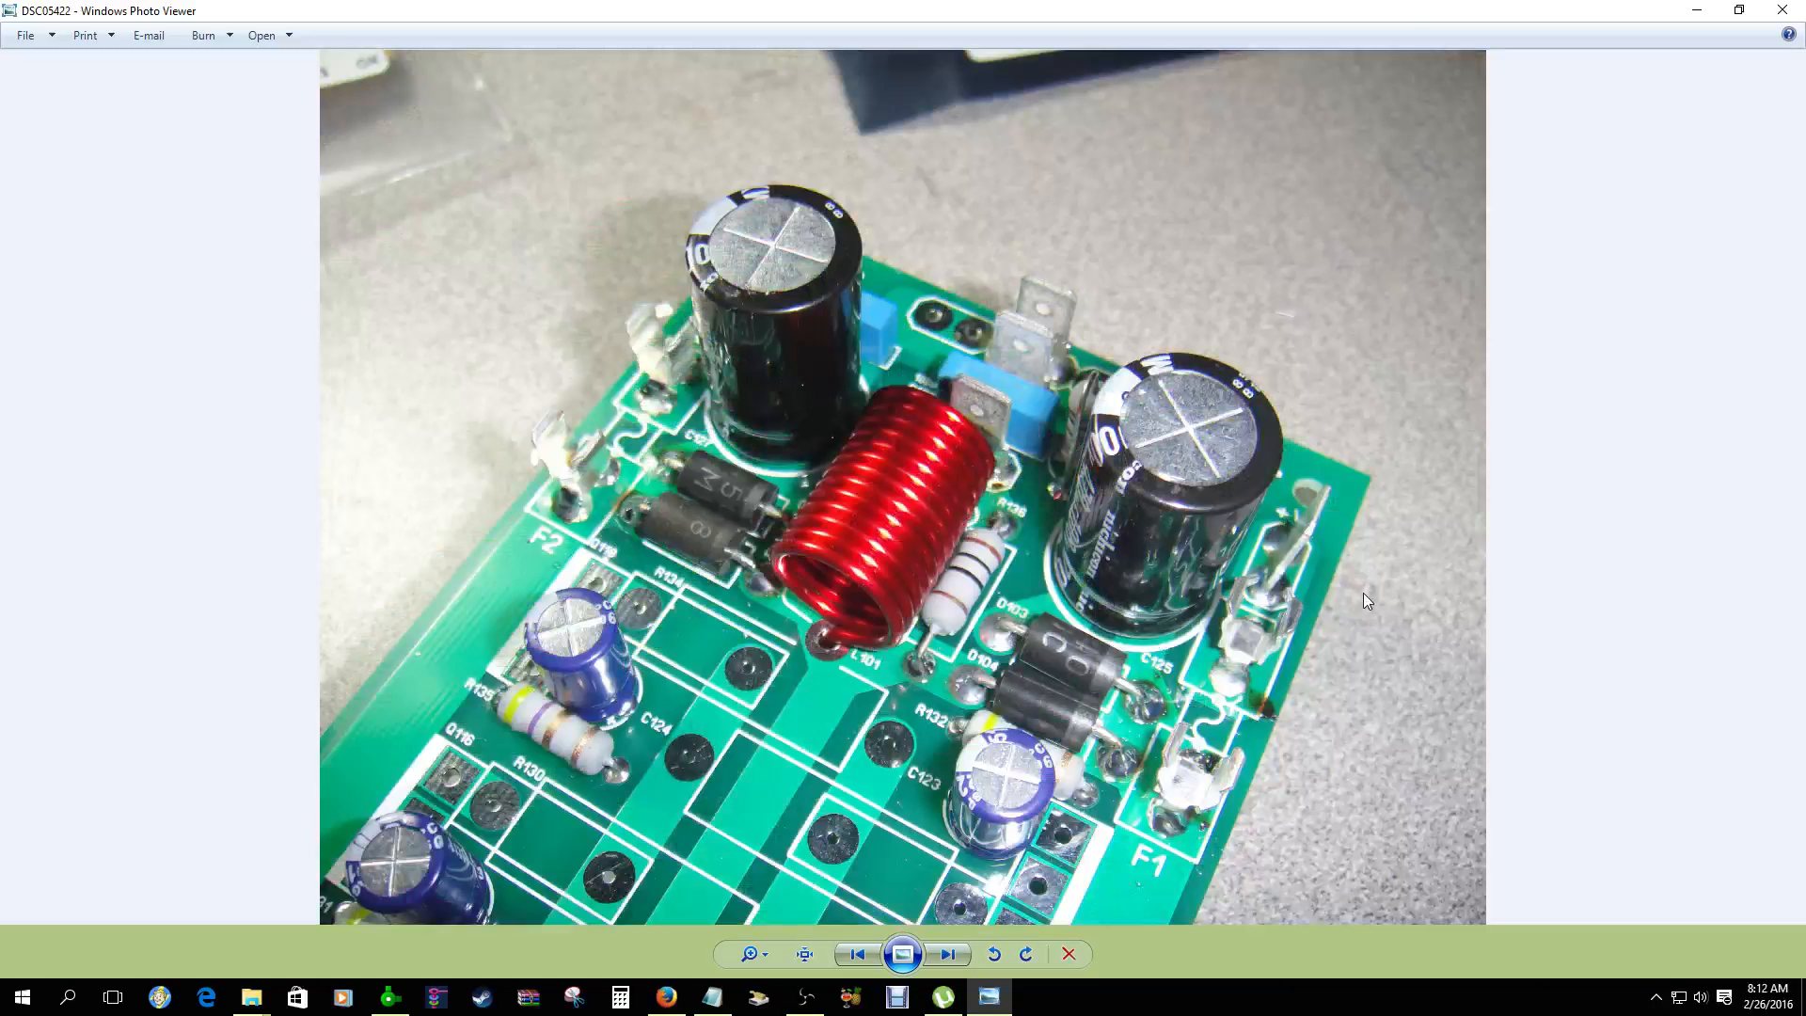
{"action": "key", "text": "Right"}
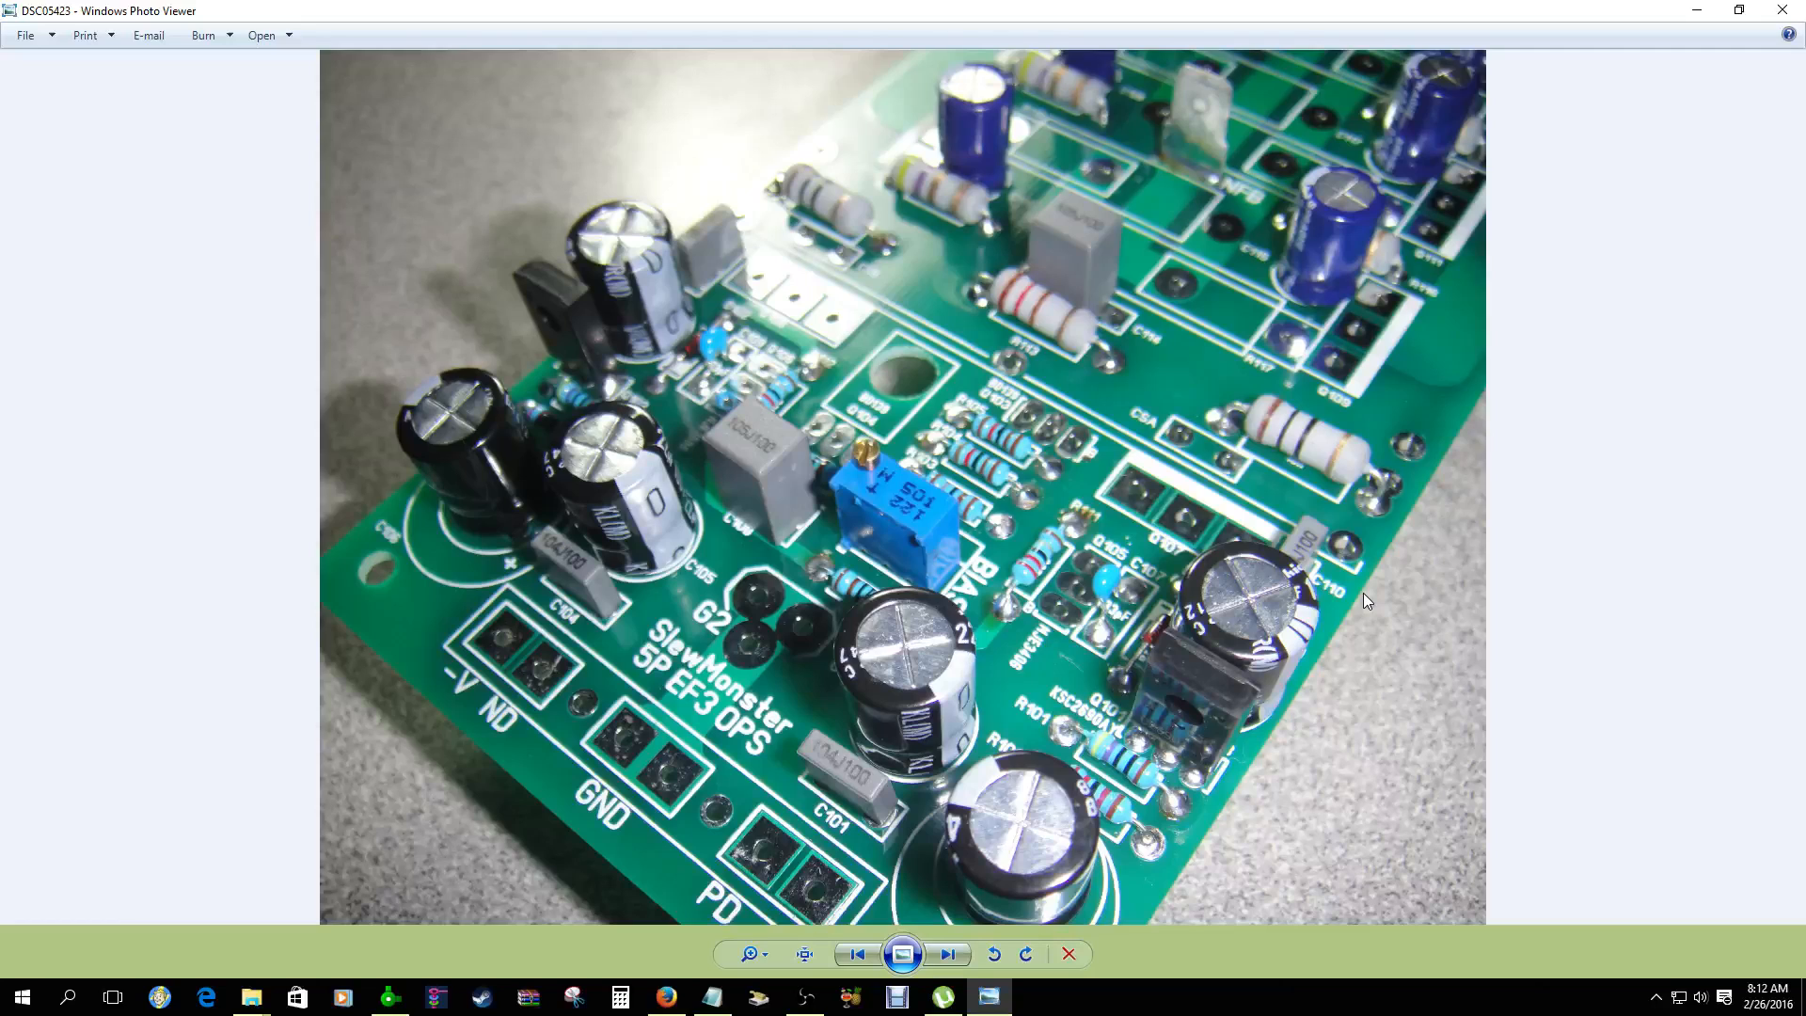
Close the photo viewer, return to the honey badger board in Sprint Layout and show the macro library
{"action": "left_click", "coordinate": [1783, 11]}
{"action": "left_click", "coordinate": [1686, 194]}
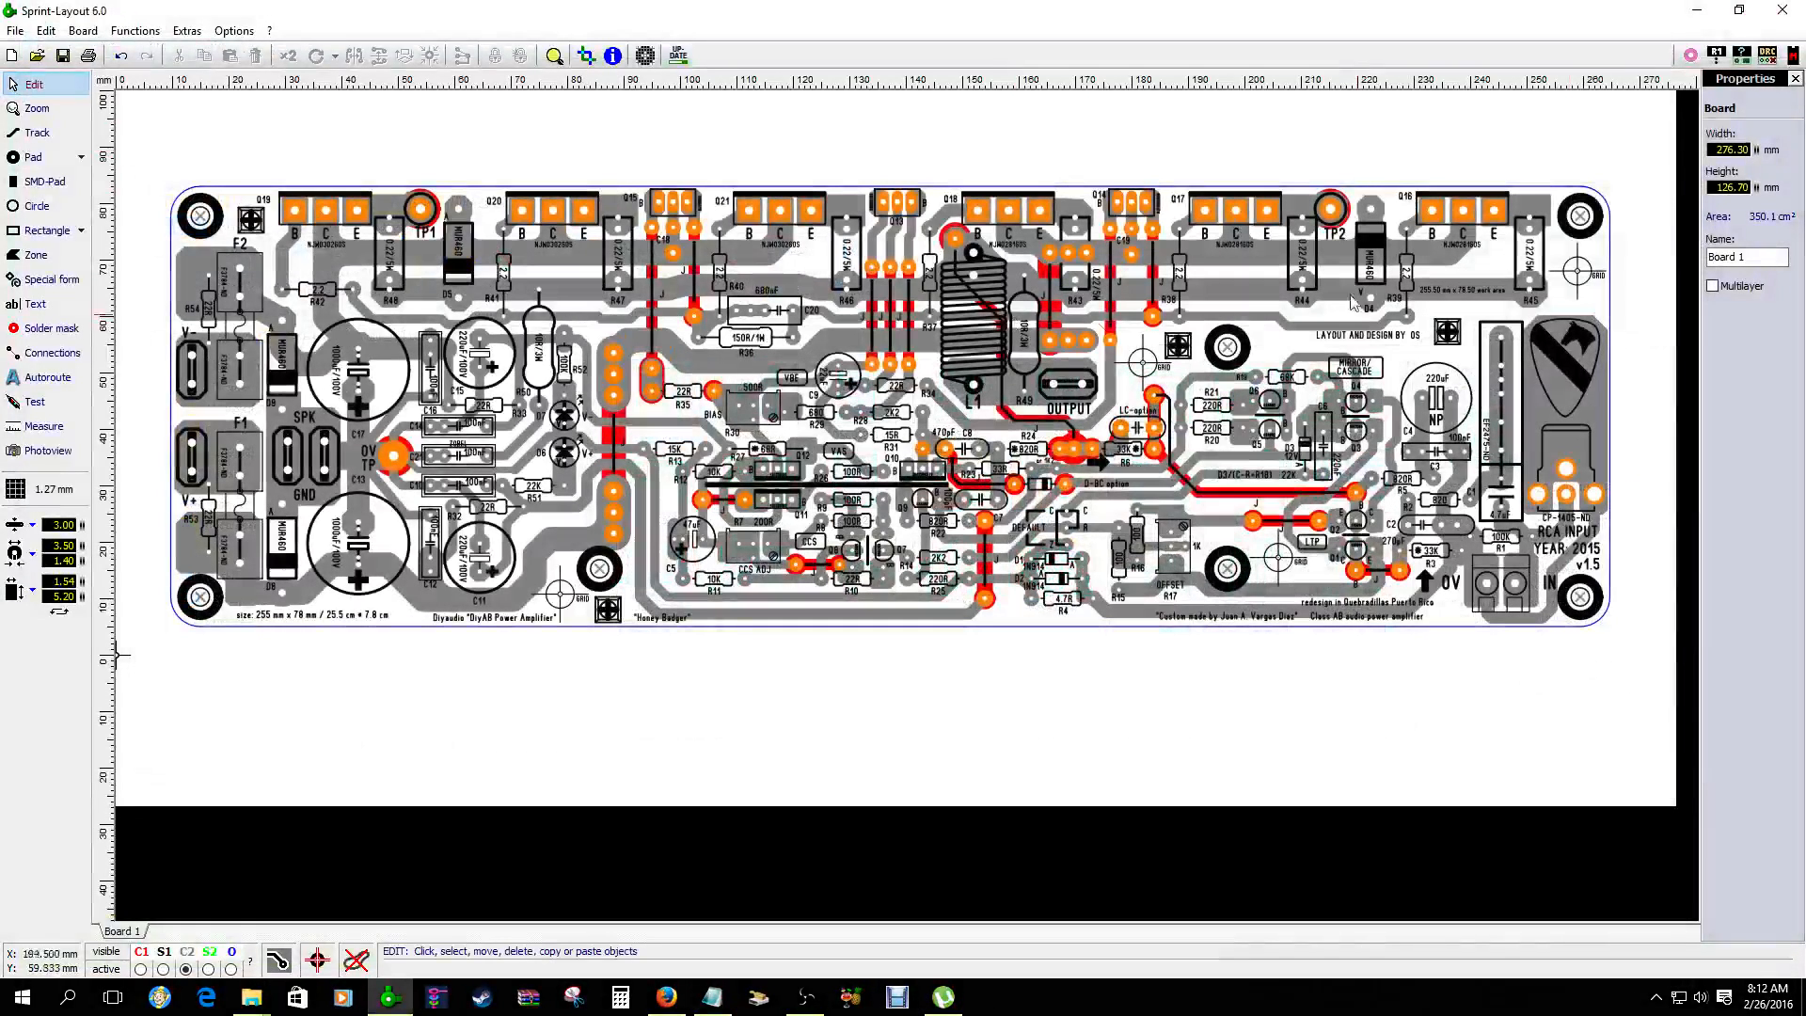
{"action": "left_click", "coordinate": [1793, 56]}
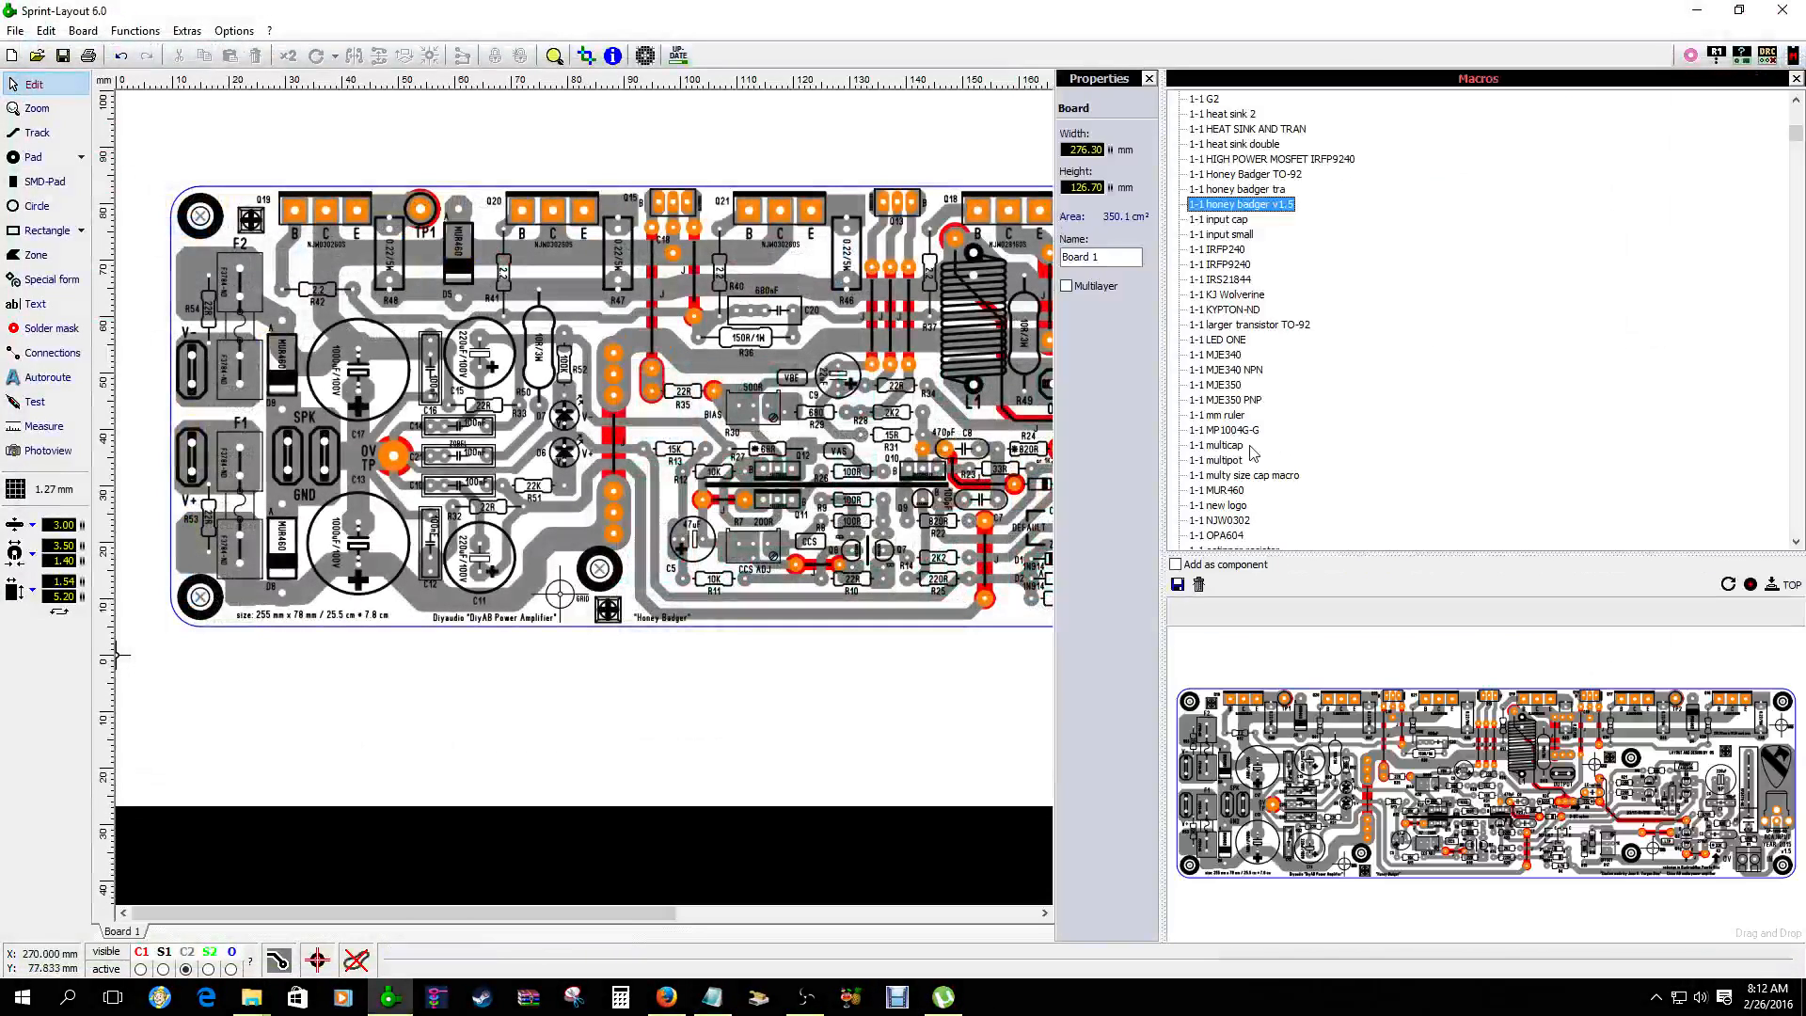
Preview the macros from 1-1 multipot through Power Supply Multiple V1.0 to 1-1 ruler mm 297mm, and hide the macro library
{"action": "left_click", "coordinate": [1234, 470]}
{"action": "key", "text": "Down"}
{"action": "key", "text": "Down"}
{"action": "key", "text": "Down"}
{"action": "key", "text": "Down"}
{"action": "key", "text": "Down"}
{"action": "key", "text": "Down"}
{"action": "key", "text": "Down"}
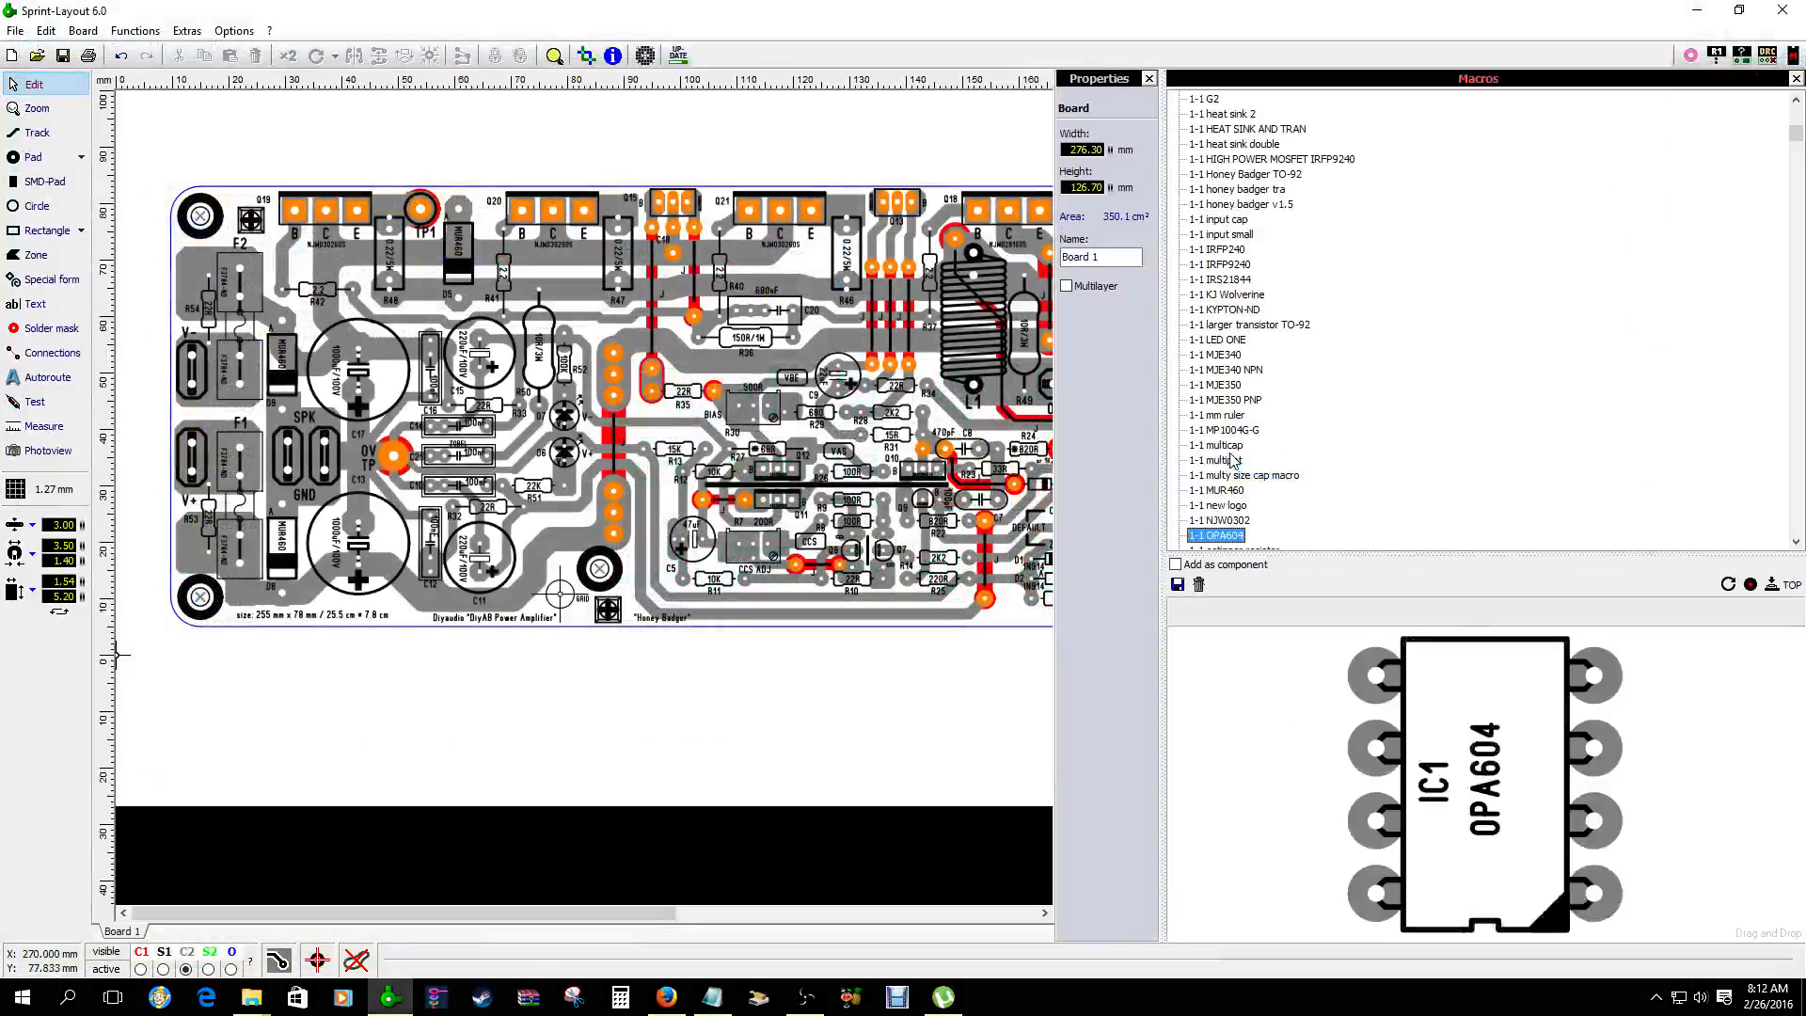
{"action": "key", "text": "Down"}
{"action": "key", "text": "Down"}
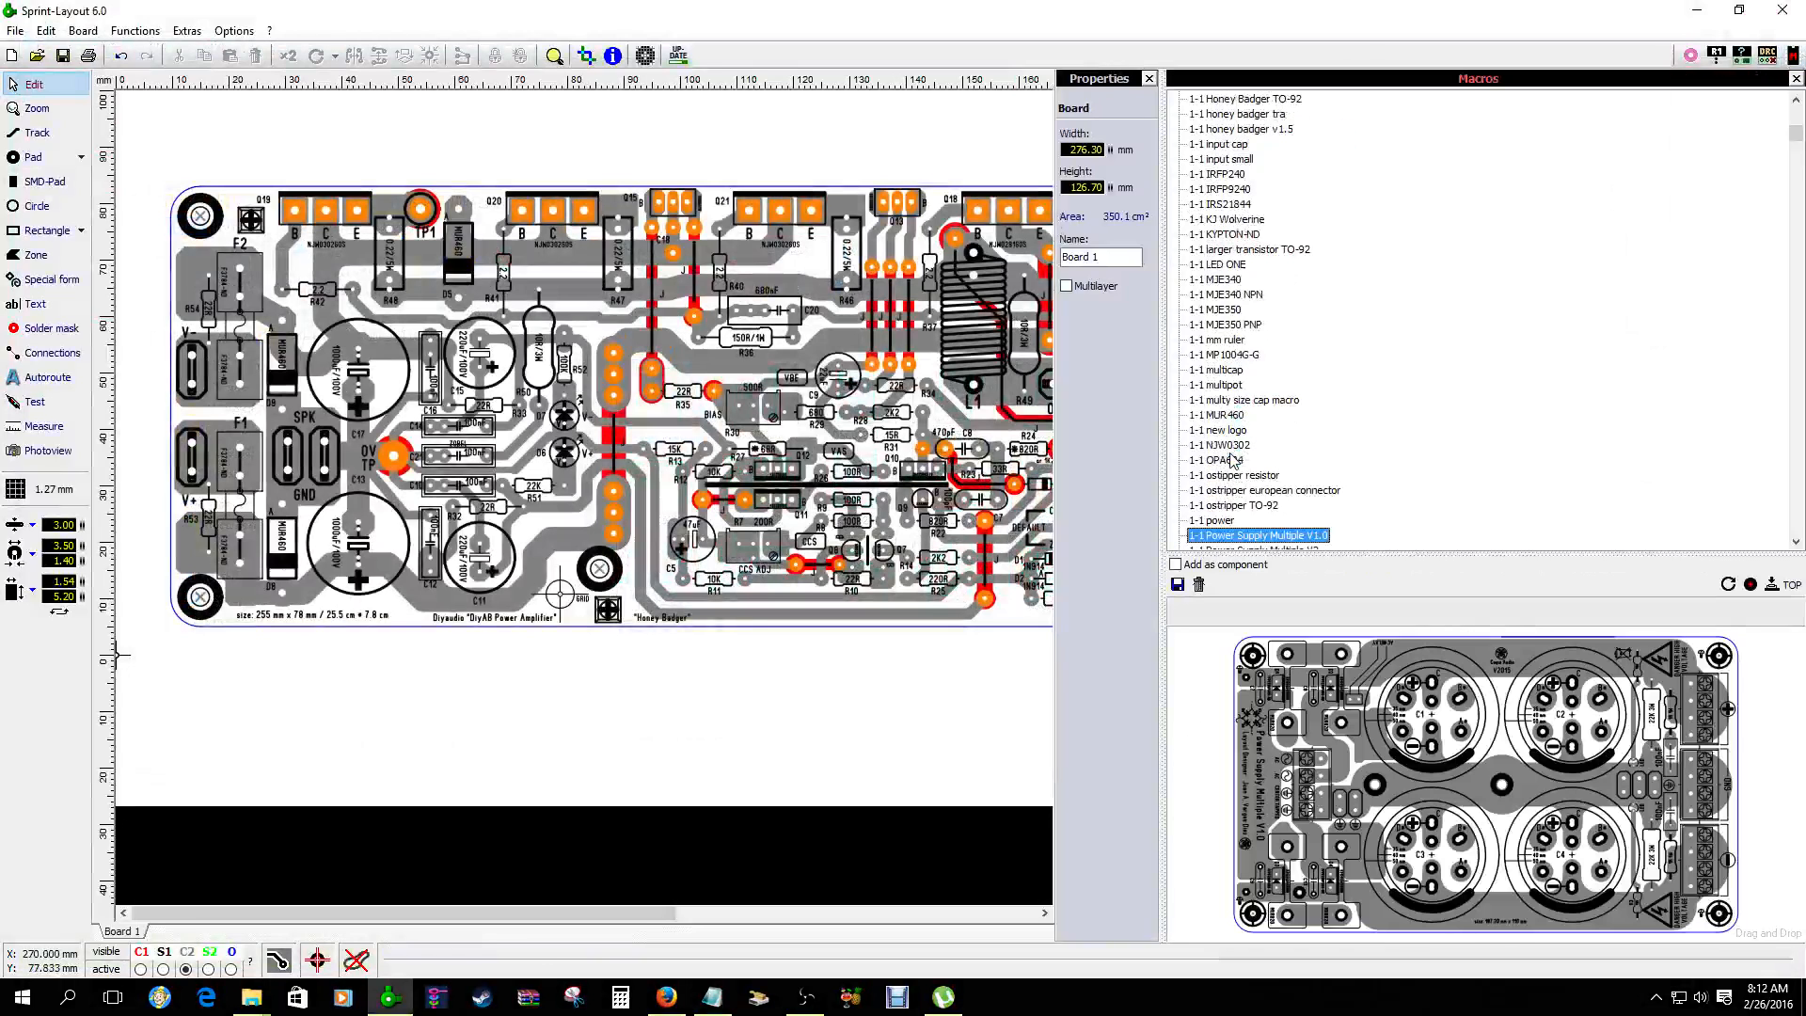
{"action": "key", "text": "Down"}
{"action": "key", "text": "Down"}
{"action": "key", "text": "Down"}
{"action": "key", "text": "Down"}
{"action": "key", "text": "Down"}
{"action": "key", "text": "Down"}
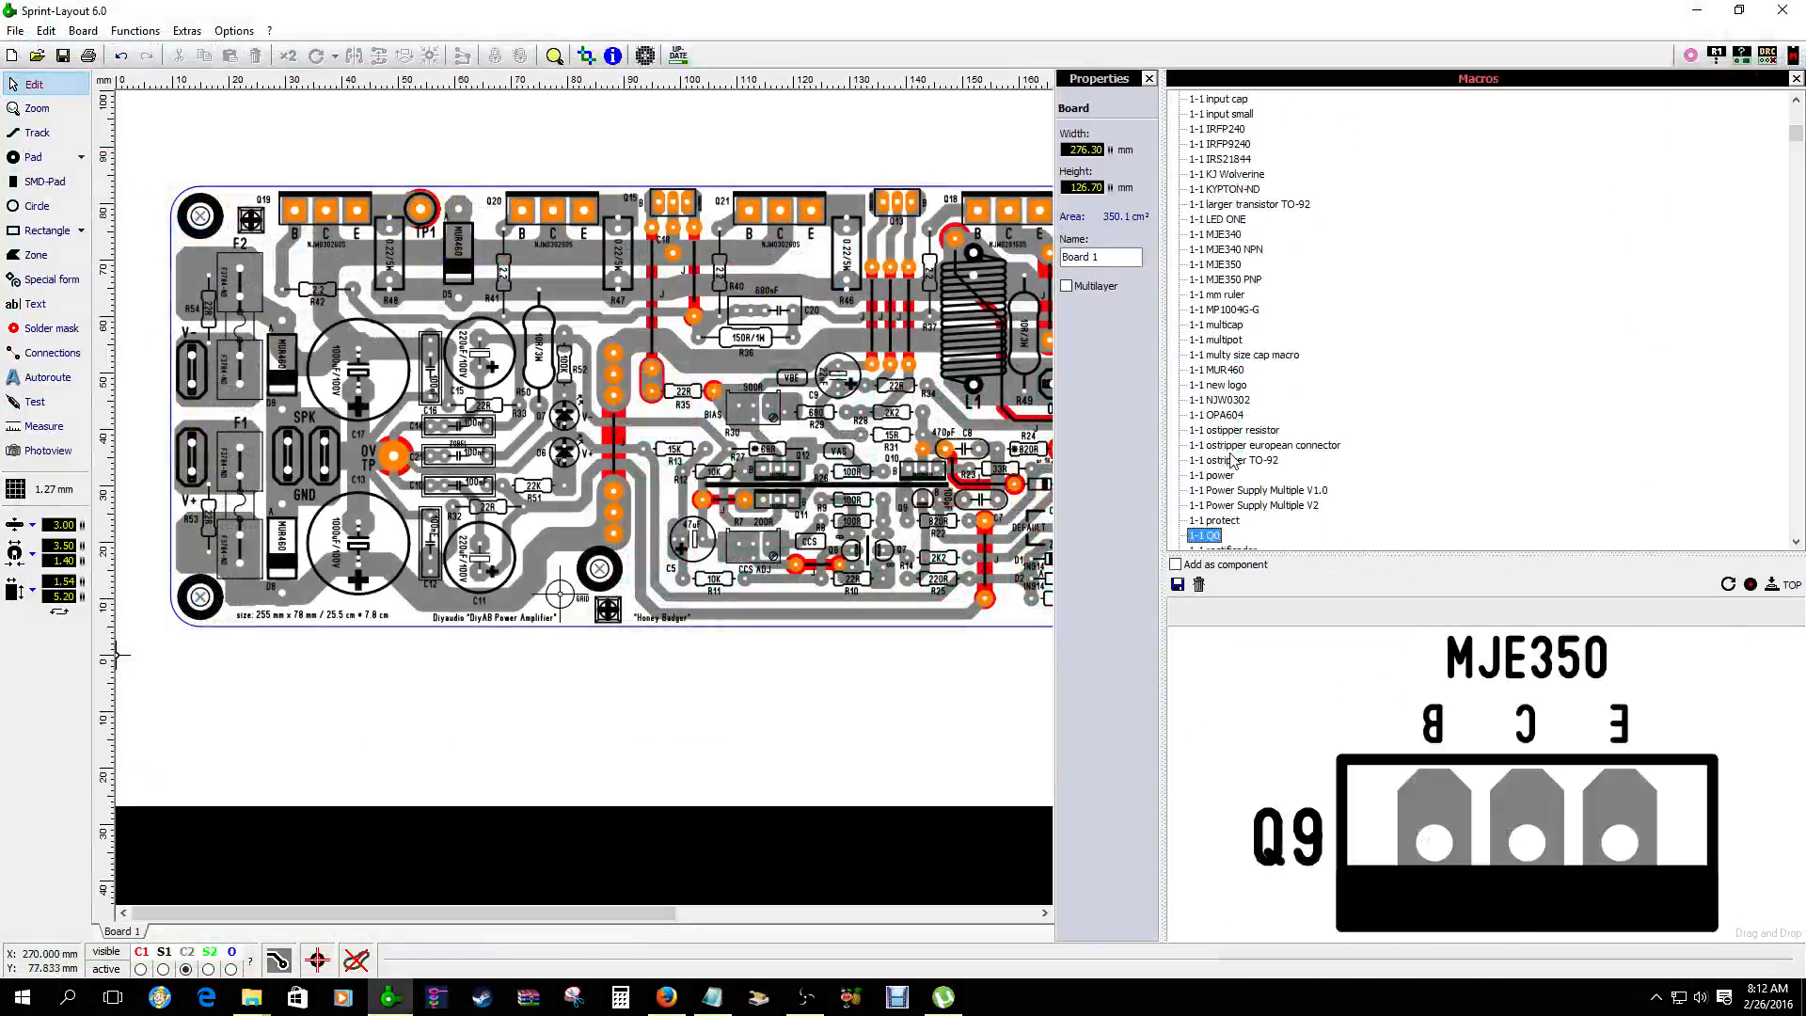
{"action": "key", "text": "Down"}
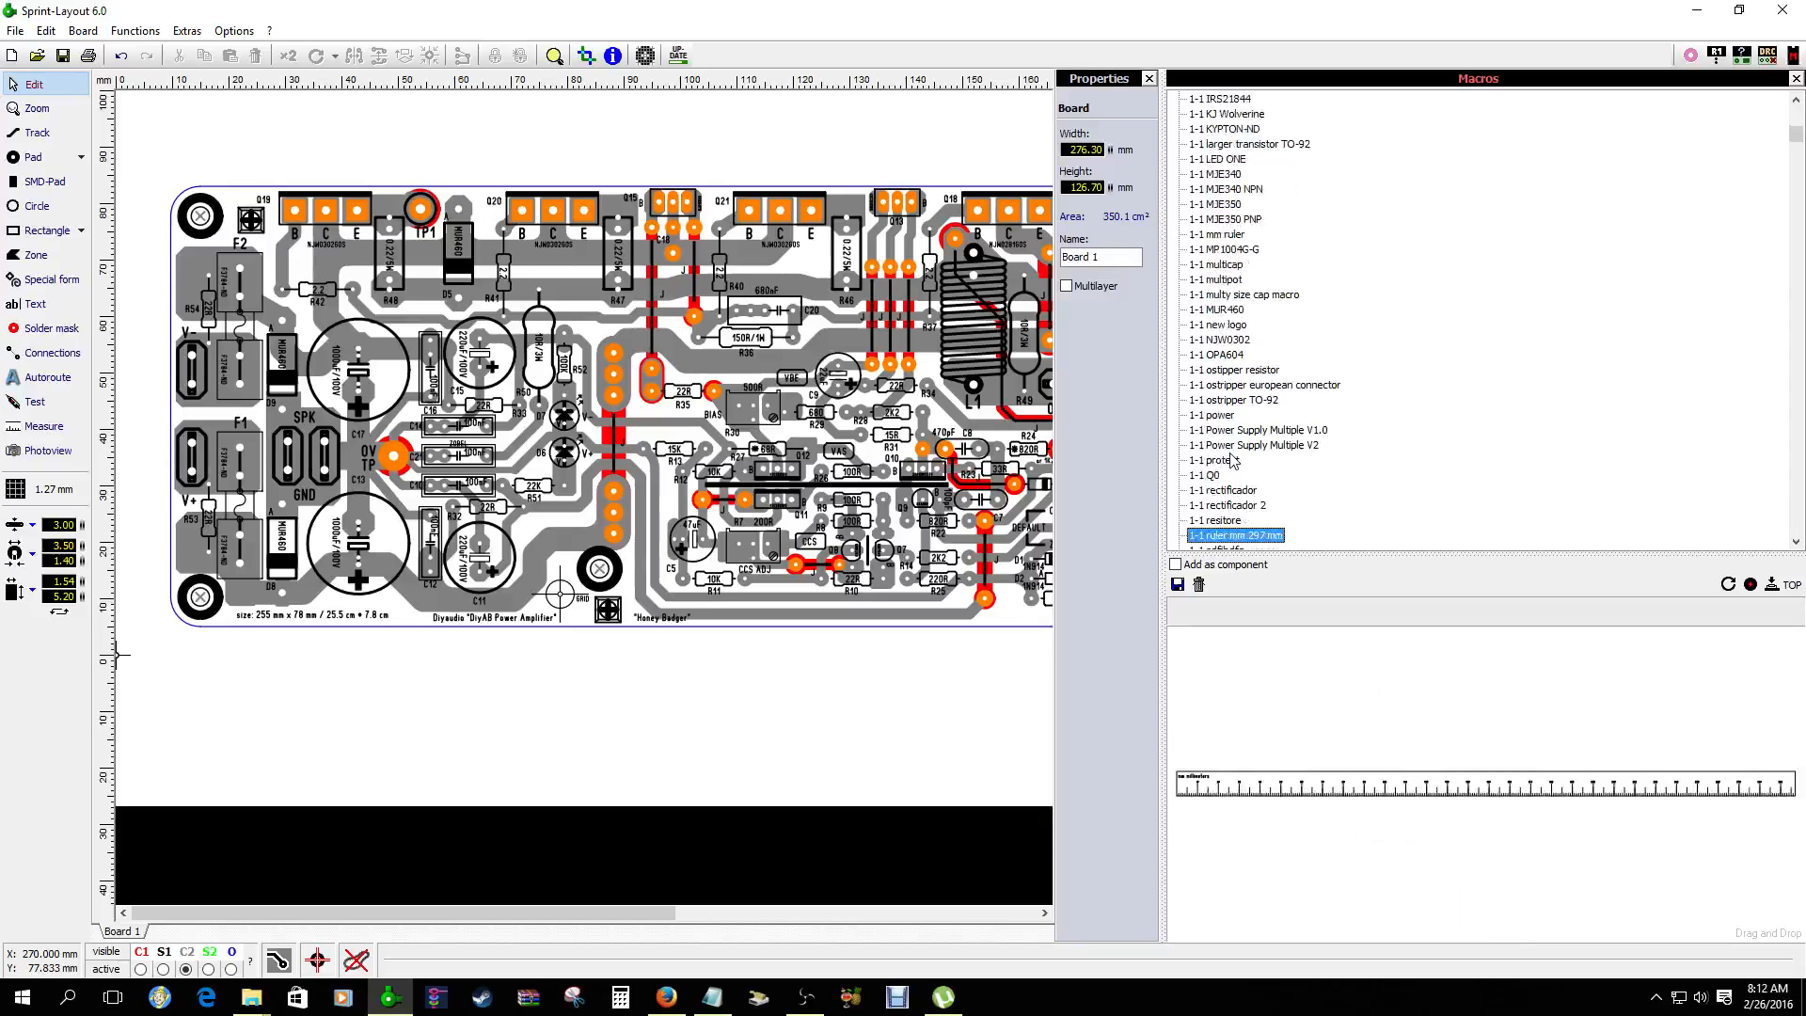
{"action": "left_click", "coordinate": [1796, 78]}
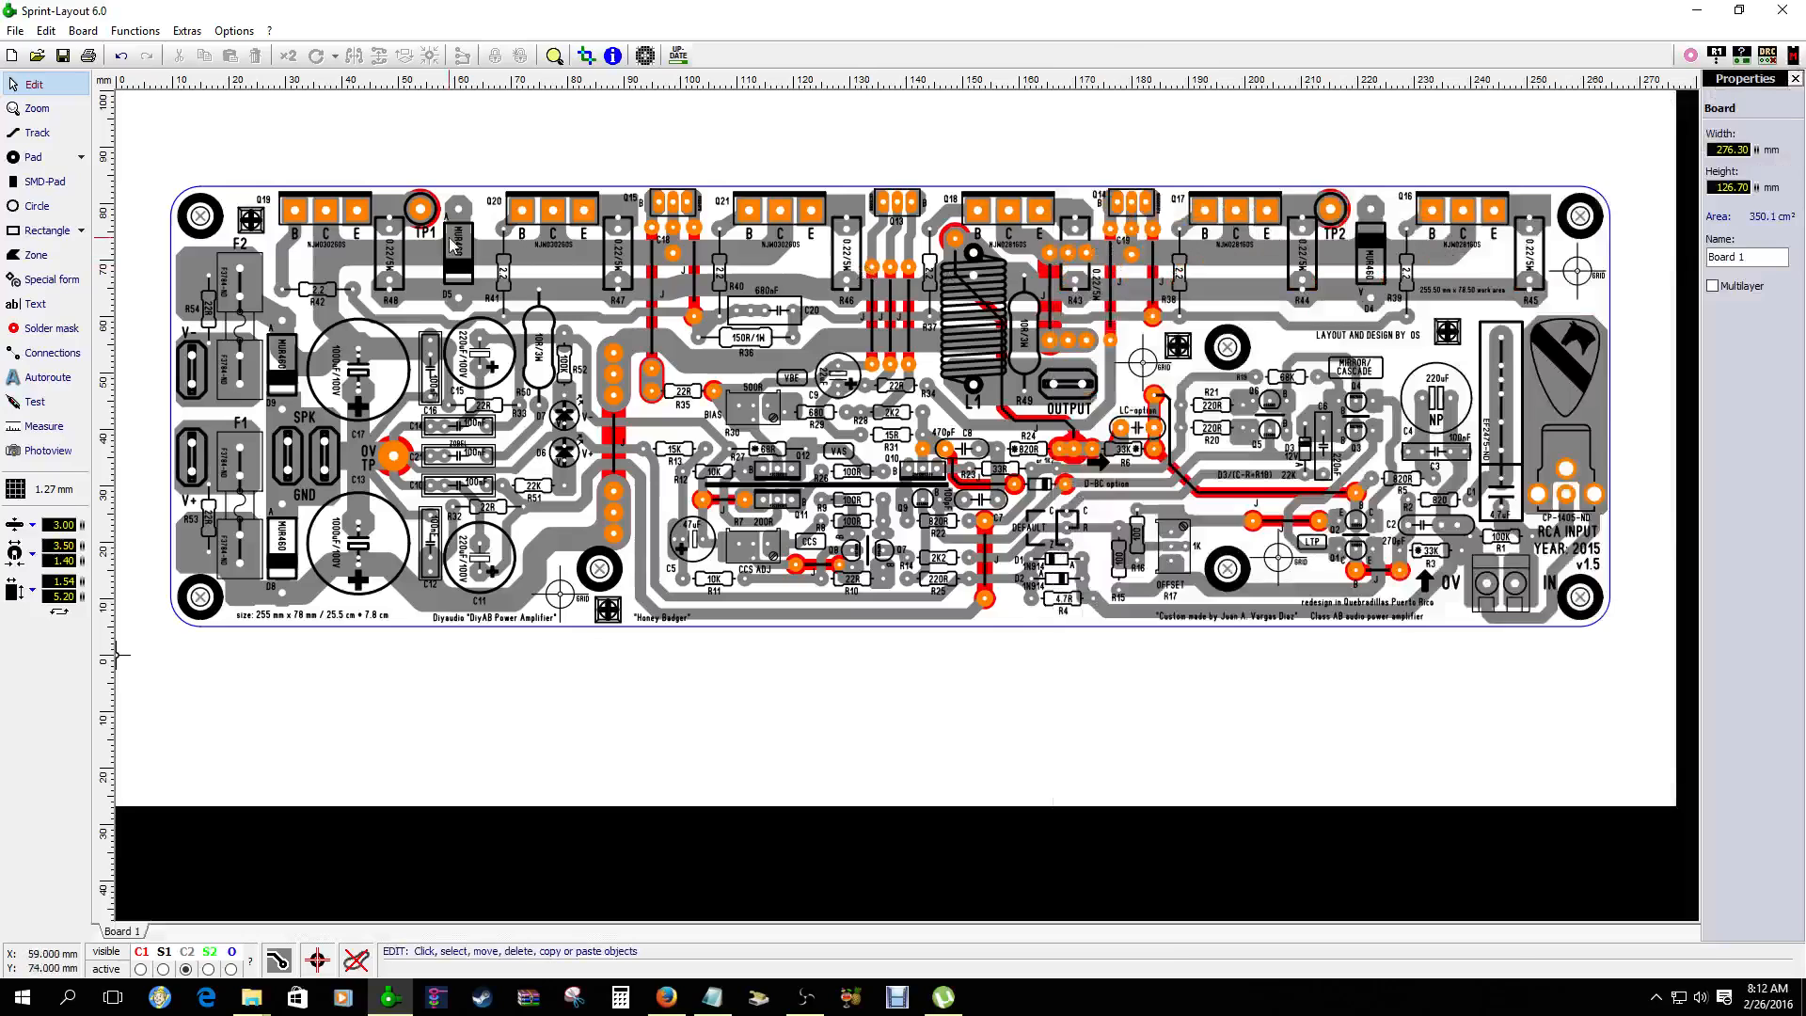
Select everything on the honey badger board, split the group and clear the selection
{"action": "key", "text": "ctrl+a"}
{"action": "right_click", "coordinate": [468, 275]}
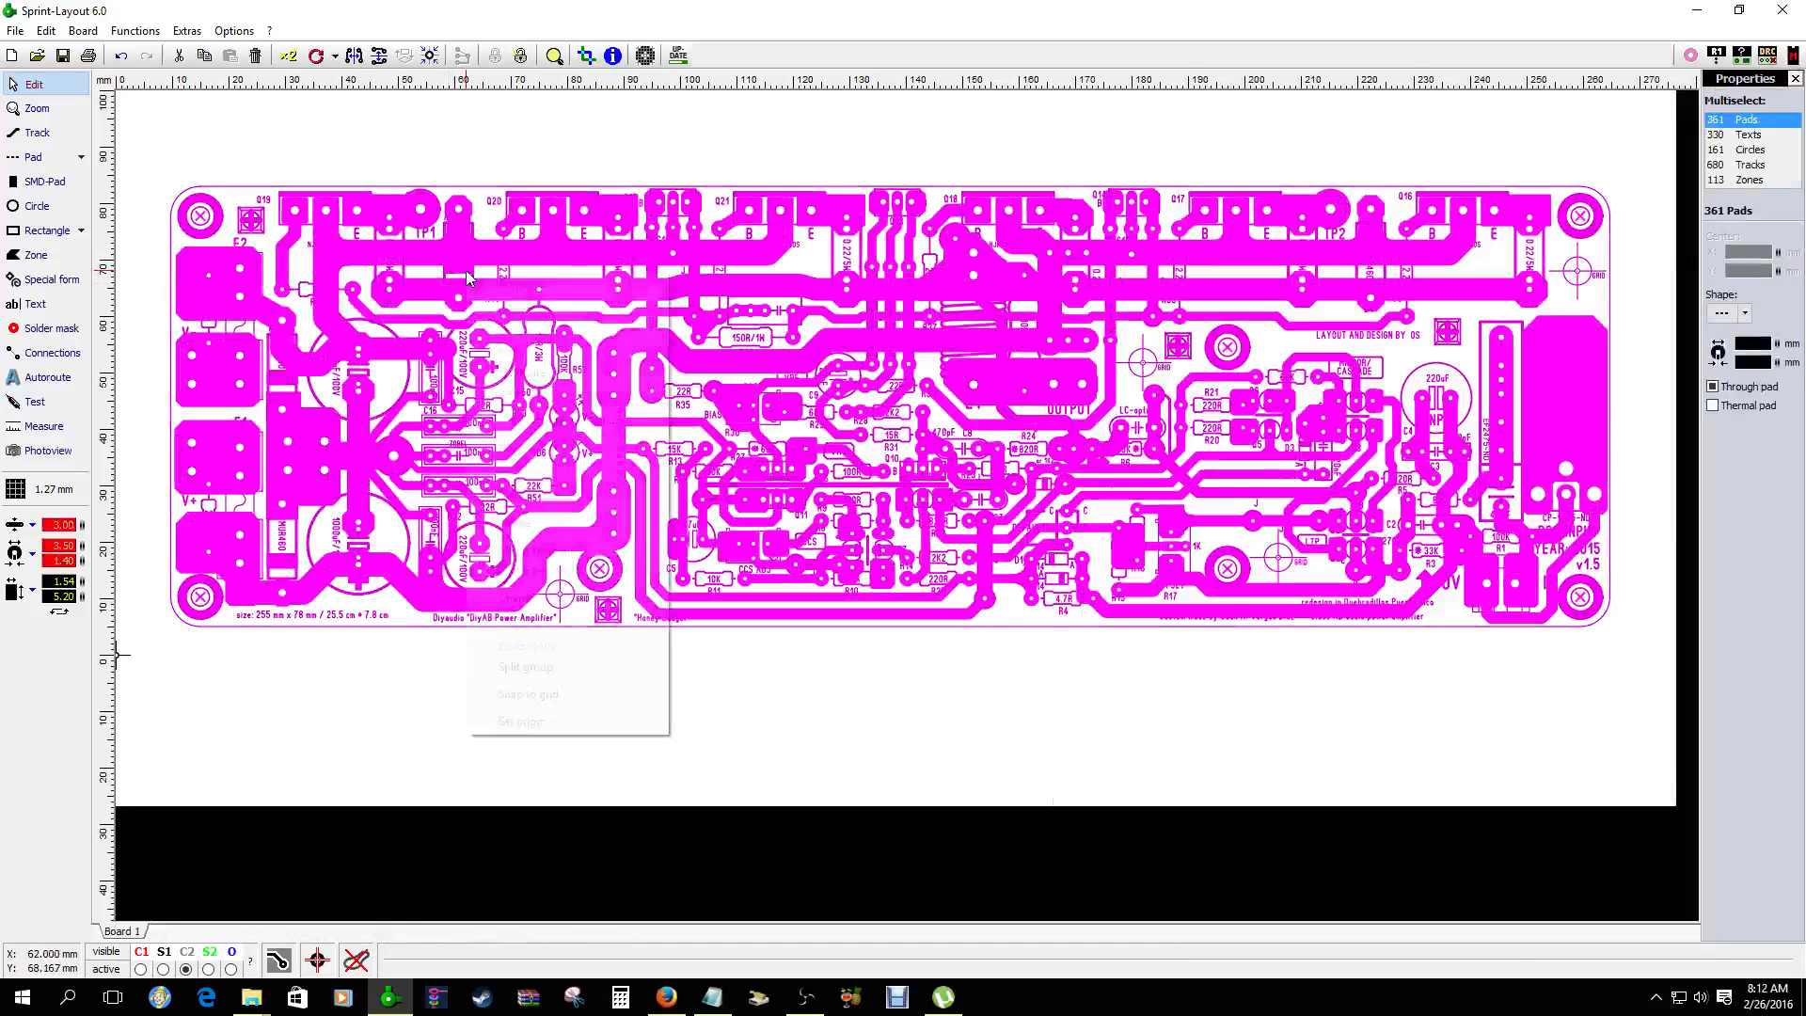
{"action": "left_click", "coordinate": [553, 666]}
{"action": "left_click", "coordinate": [568, 162]}
Move the upper arc, both side lines and the upper lead line of the 10R/3W resistor R50 out of place individually
{"action": "scroll", "coordinate": [565, 252], "scroll_direction": "up", "scroll_amount": 2}
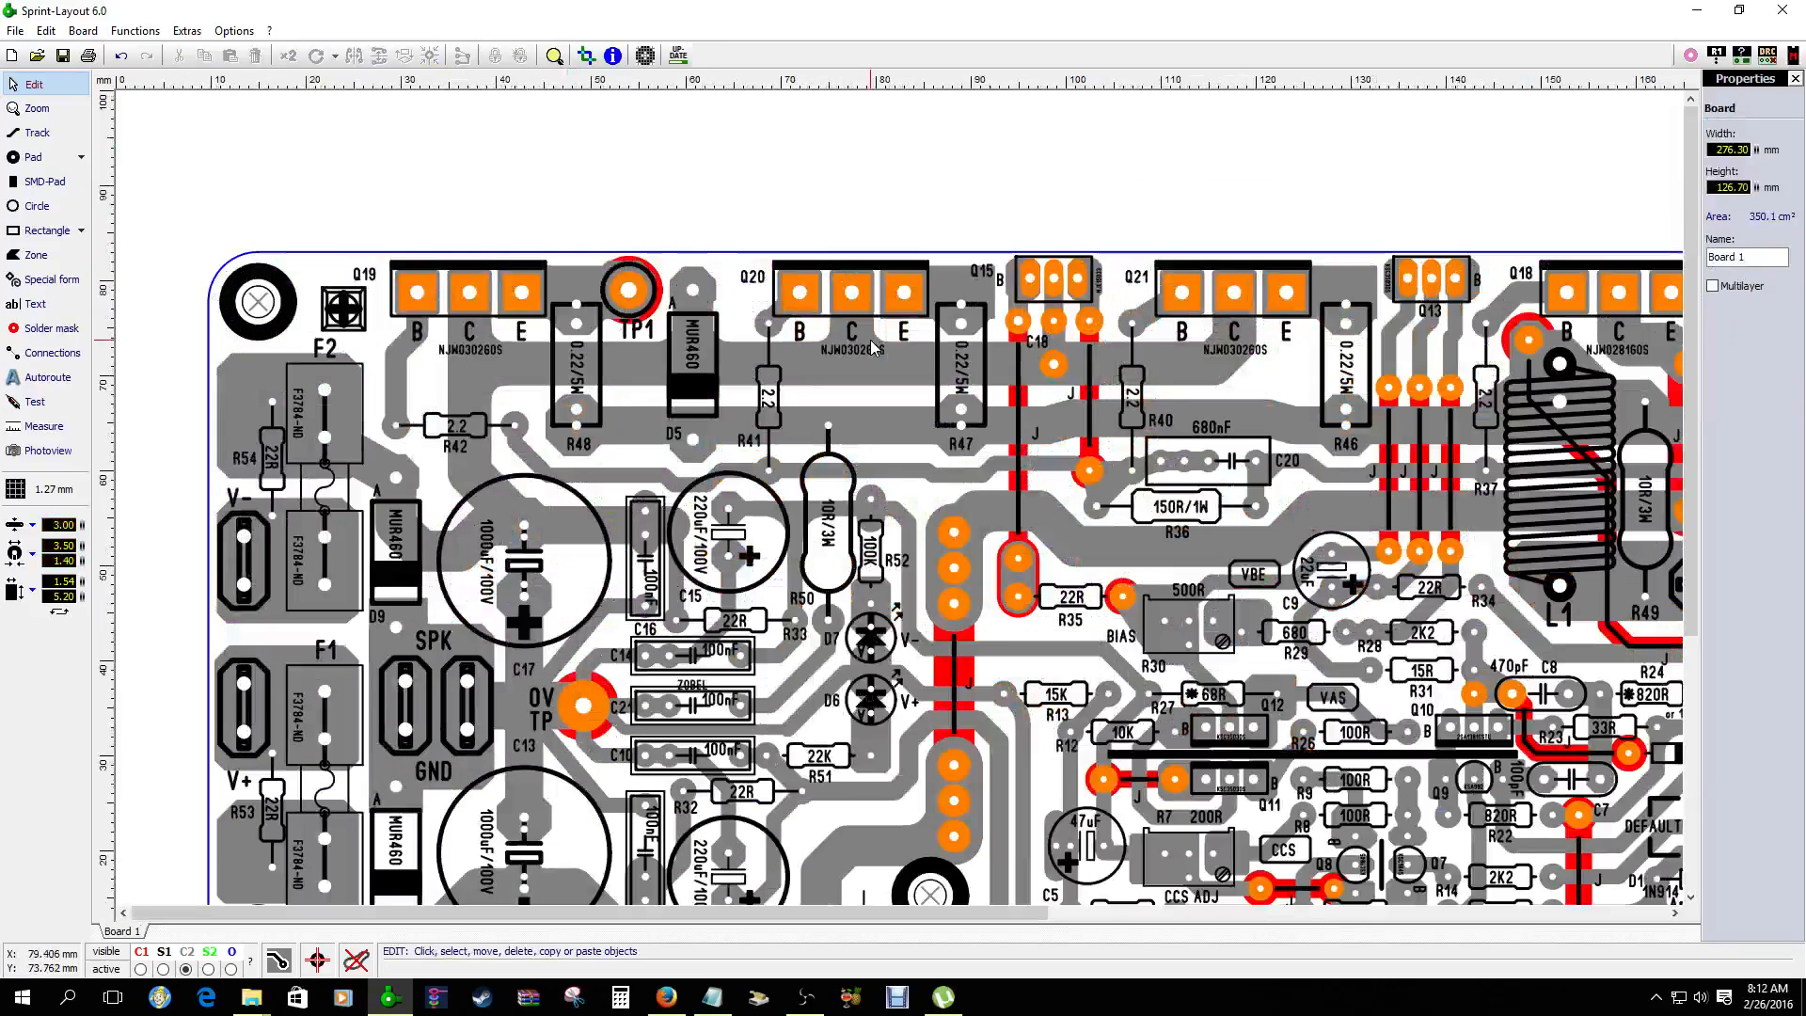
{"action": "scroll", "coordinate": [566, 252], "scroll_direction": "up", "scroll_amount": 2}
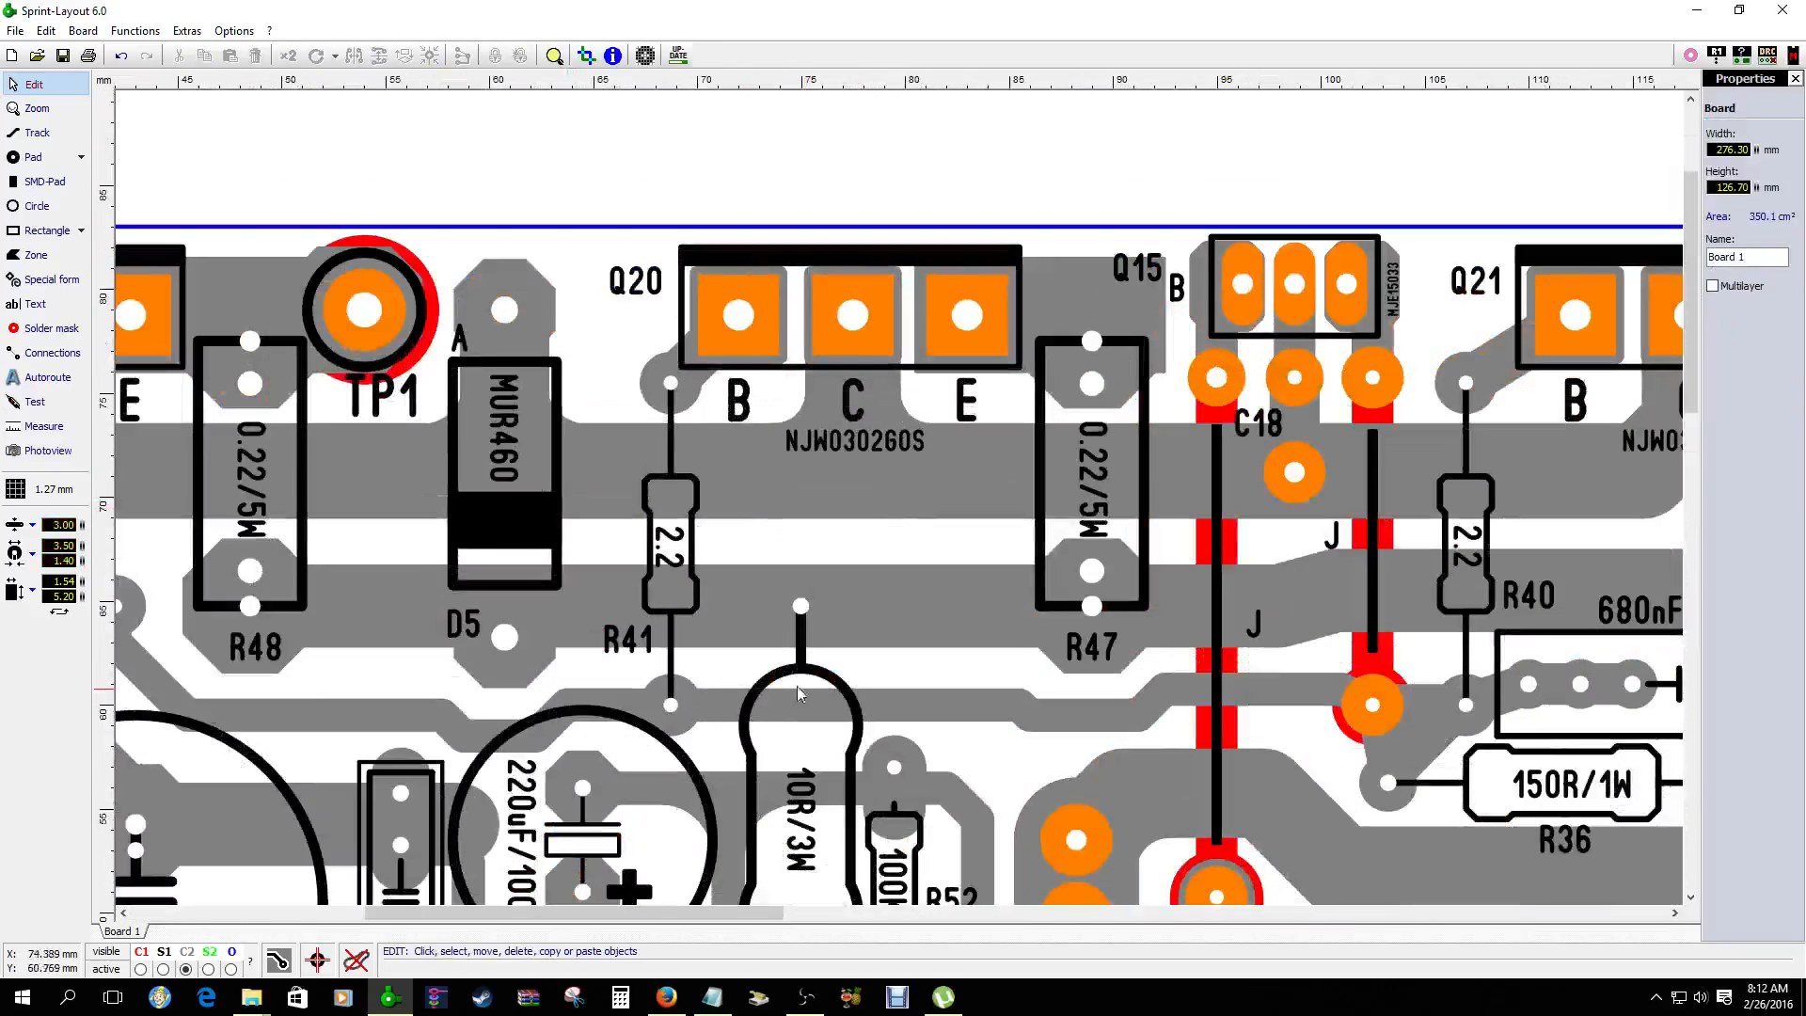
{"action": "left_click_drag", "start_coordinate": [837, 679], "coordinate": [917, 659]}
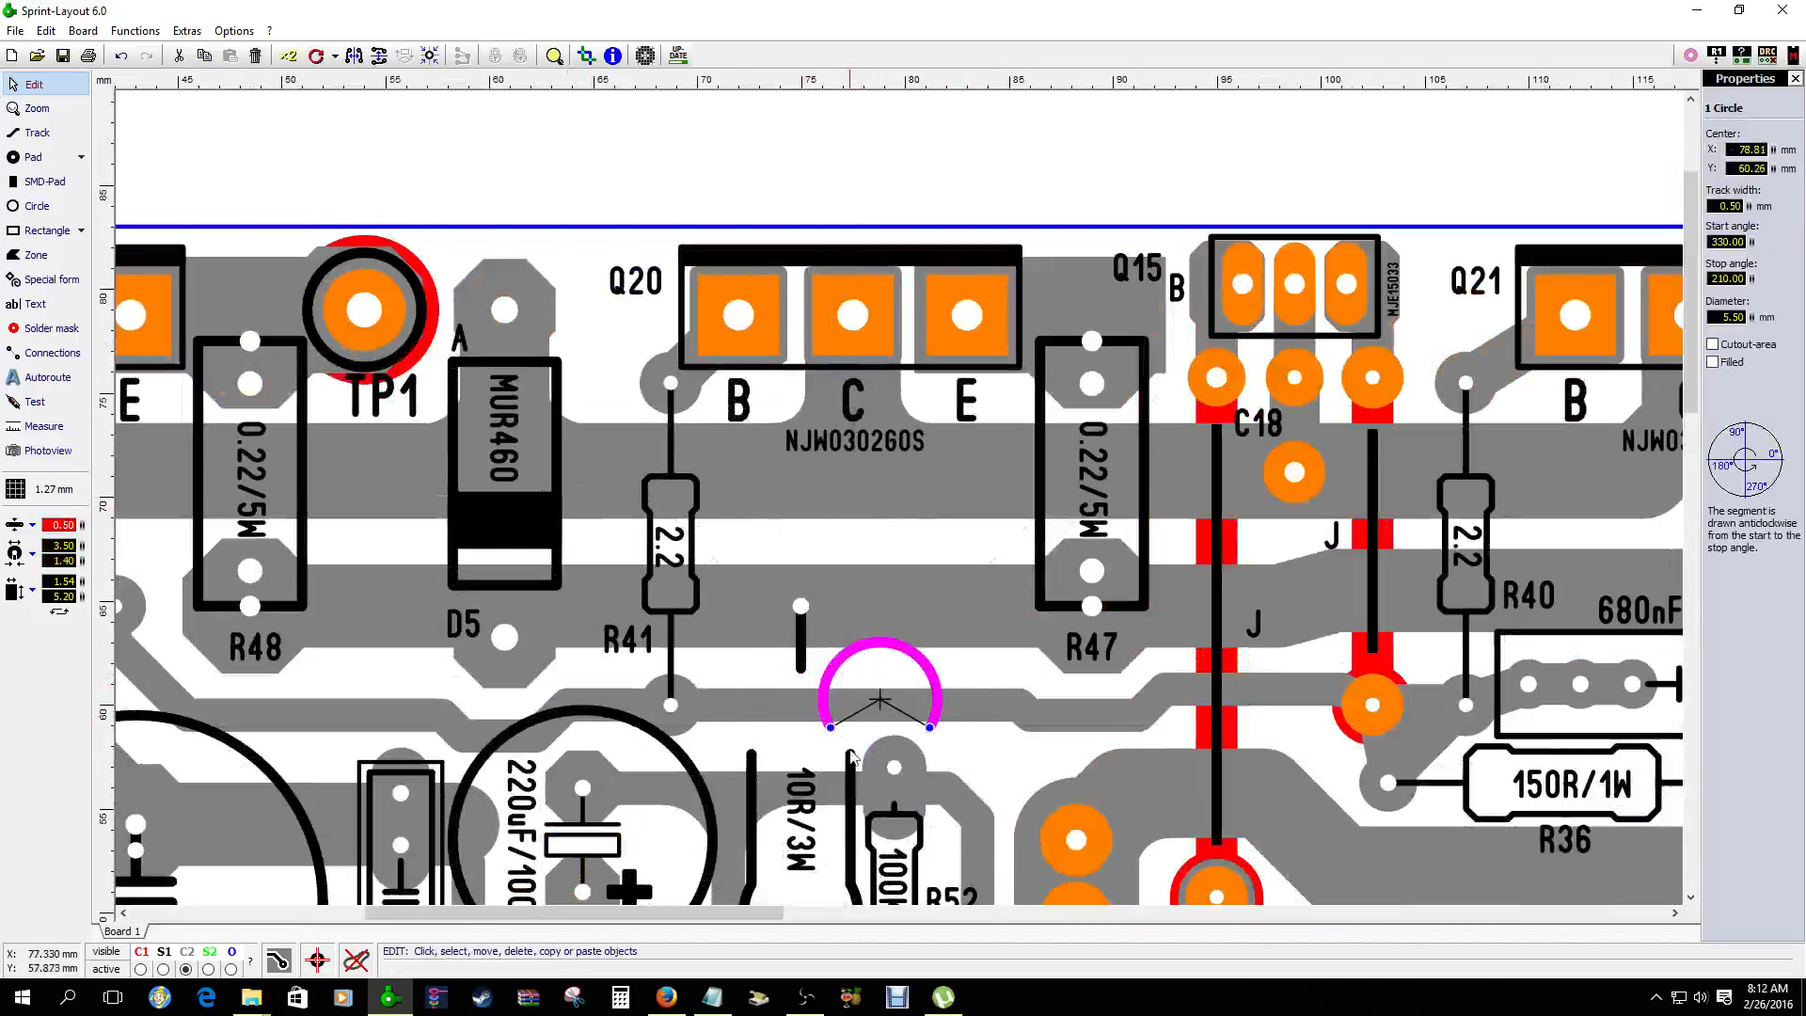
{"action": "left_click_drag", "start_coordinate": [853, 759], "coordinate": [956, 759]}
{"action": "left_click_drag", "start_coordinate": [760, 763], "coordinate": [787, 711]}
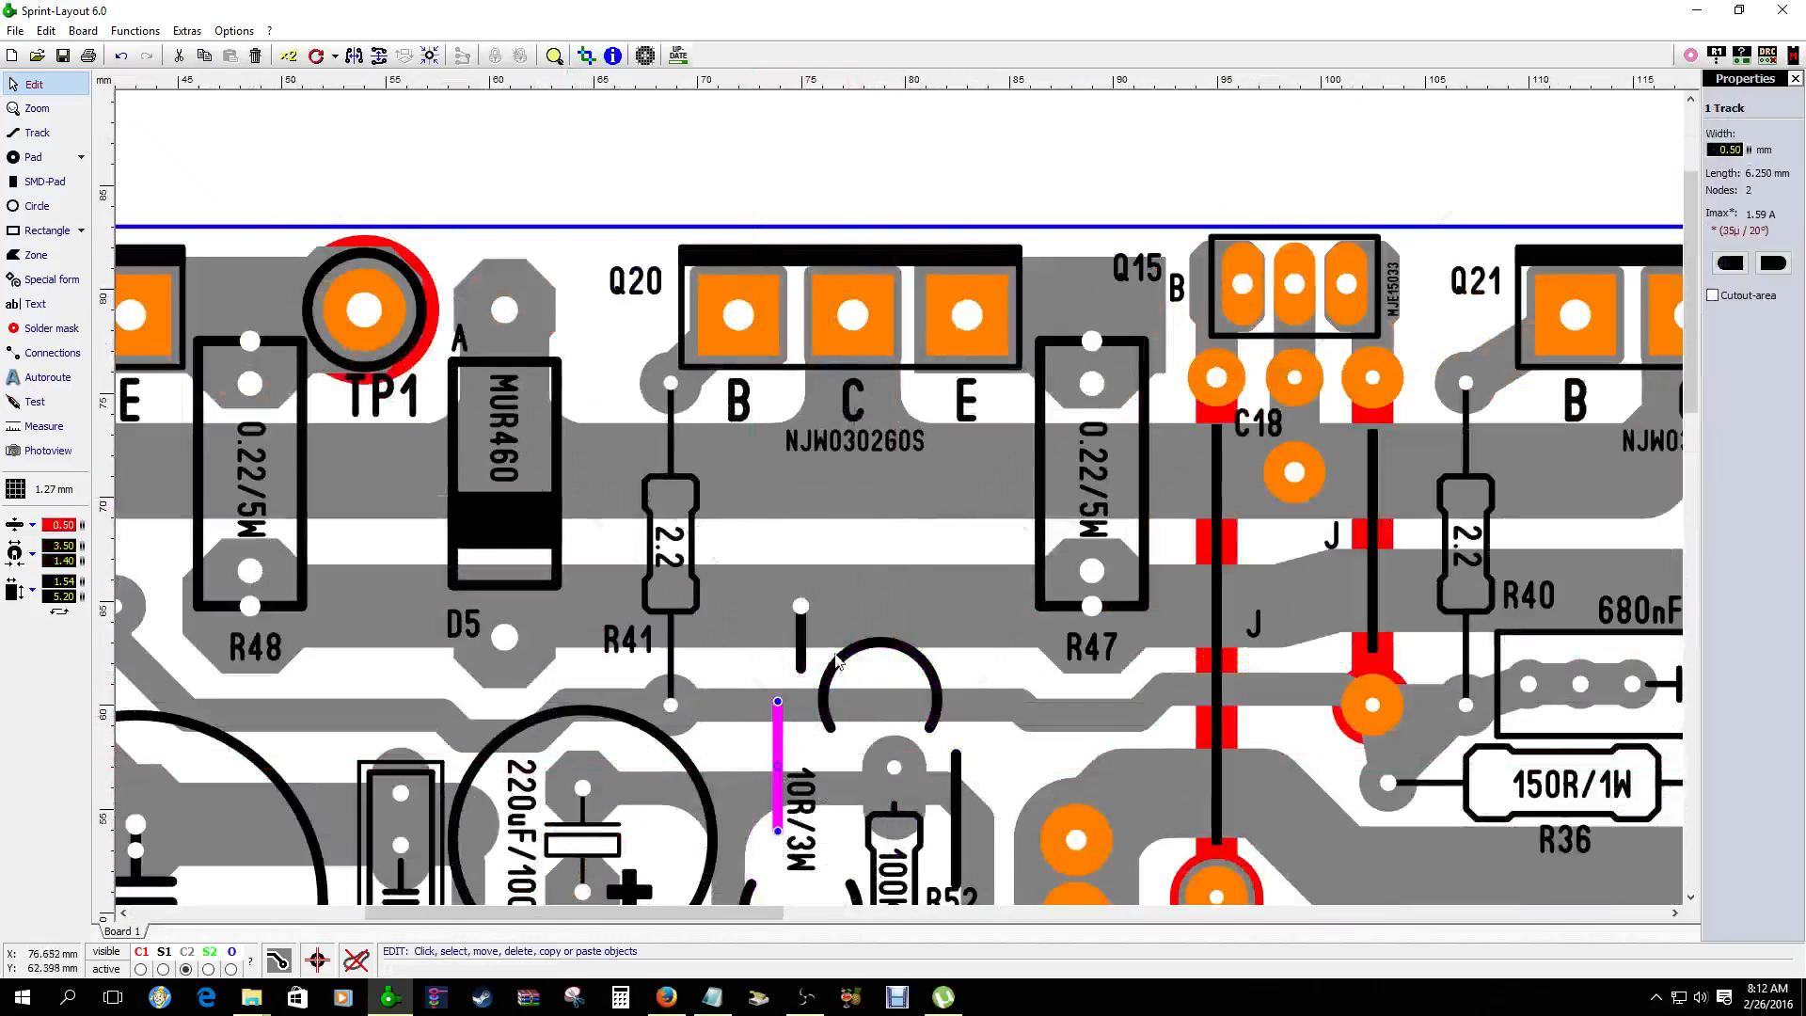
{"action": "left_click_drag", "start_coordinate": [800, 640], "coordinate": [748, 640]}
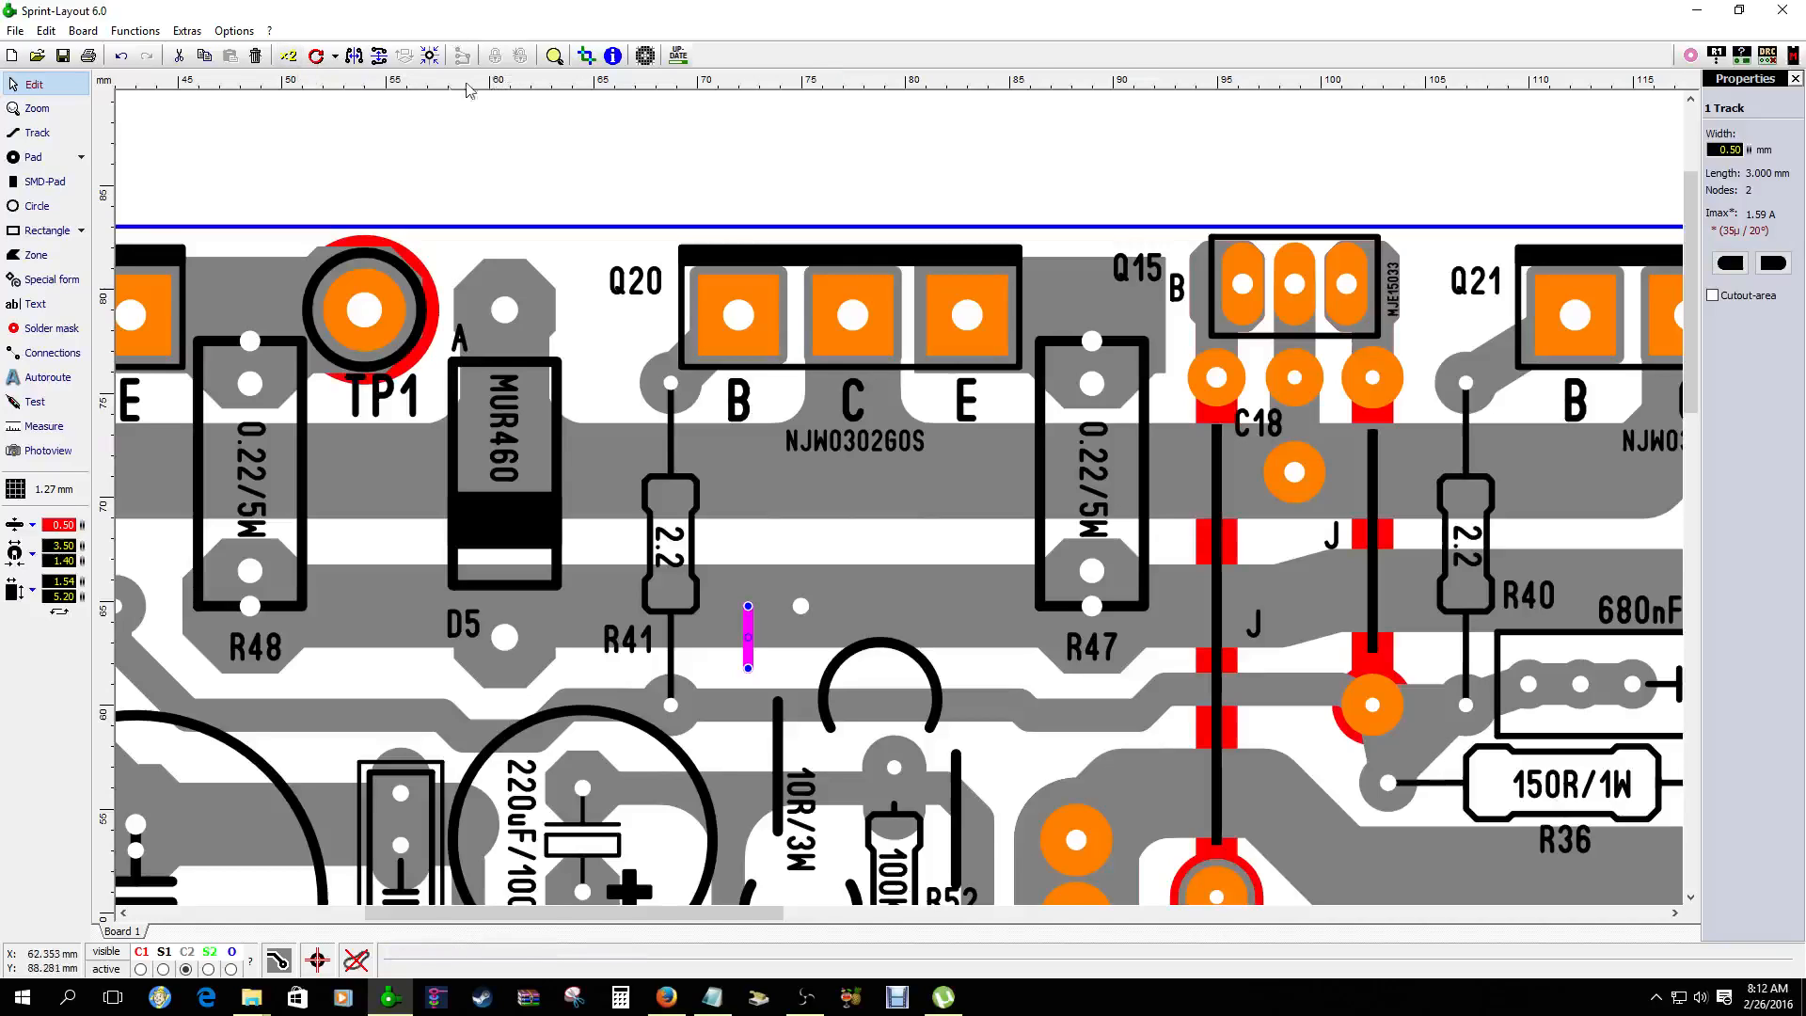
Undo the four moves of resistor R50's outline parts
{"action": "left_click", "coordinate": [120, 57]}
{"action": "left_click", "coordinate": [120, 57]}
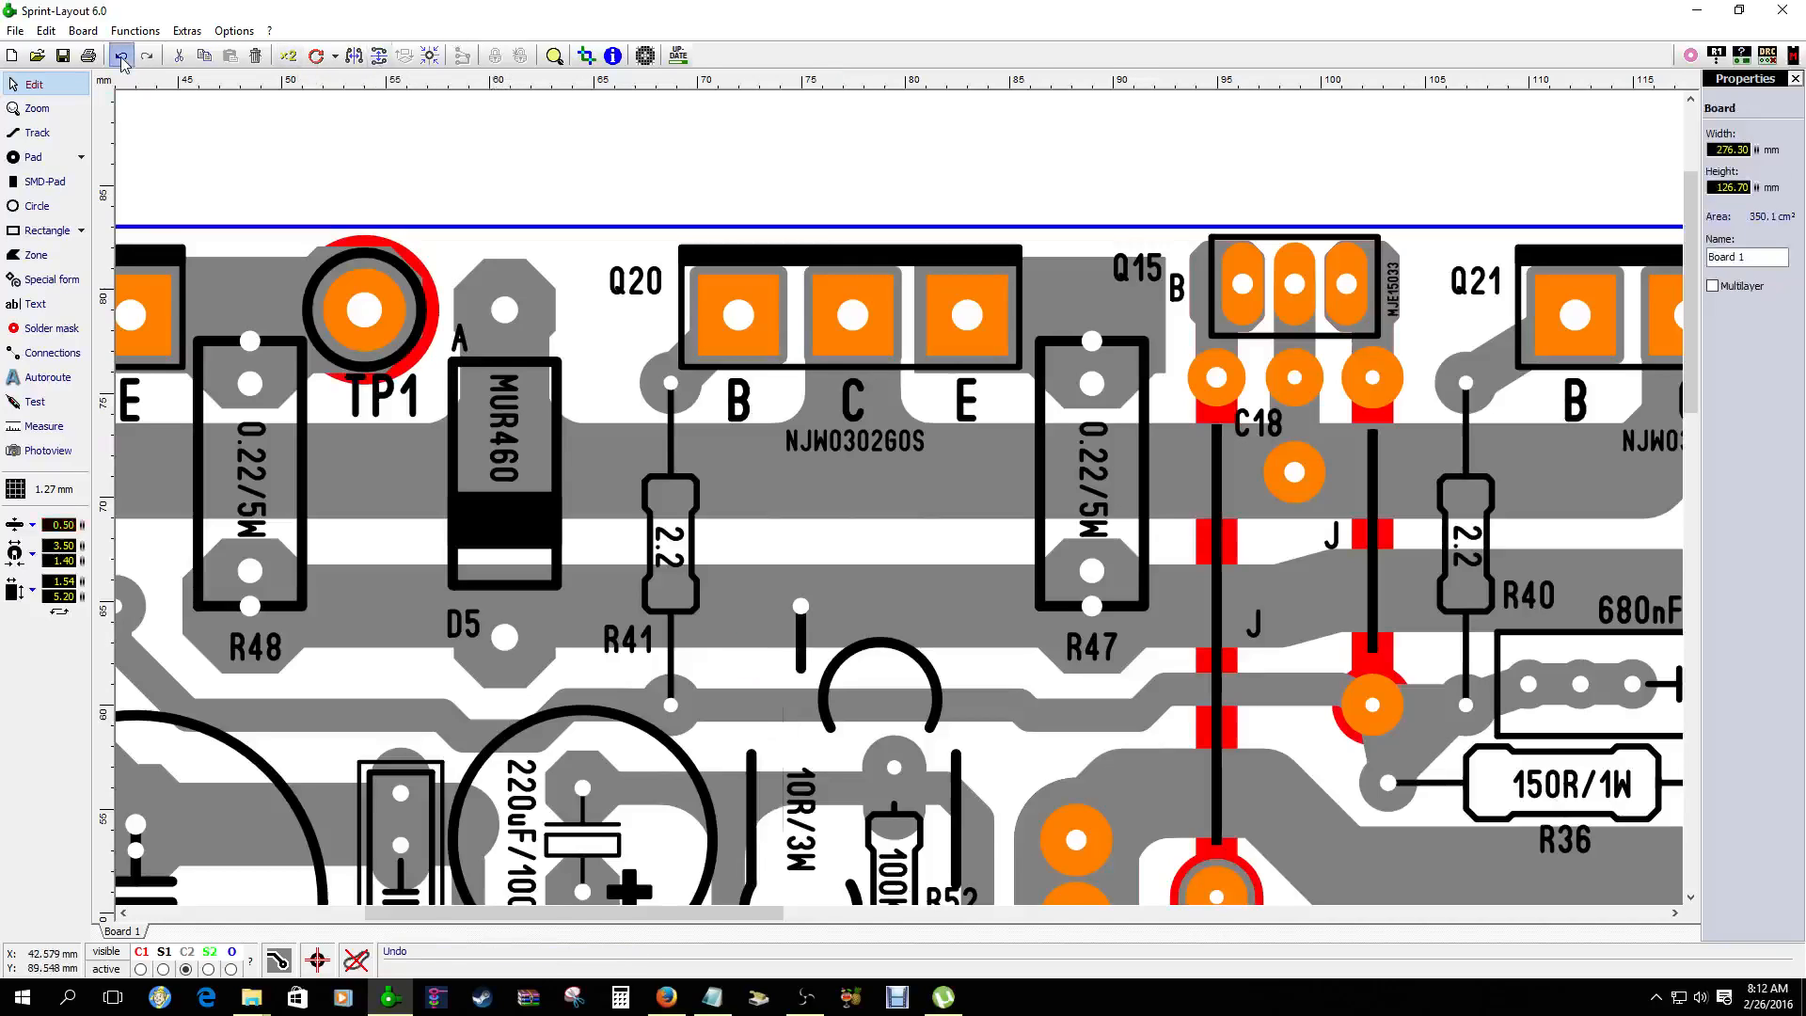
{"action": "left_click", "coordinate": [120, 56]}
{"action": "left_click", "coordinate": [120, 56]}
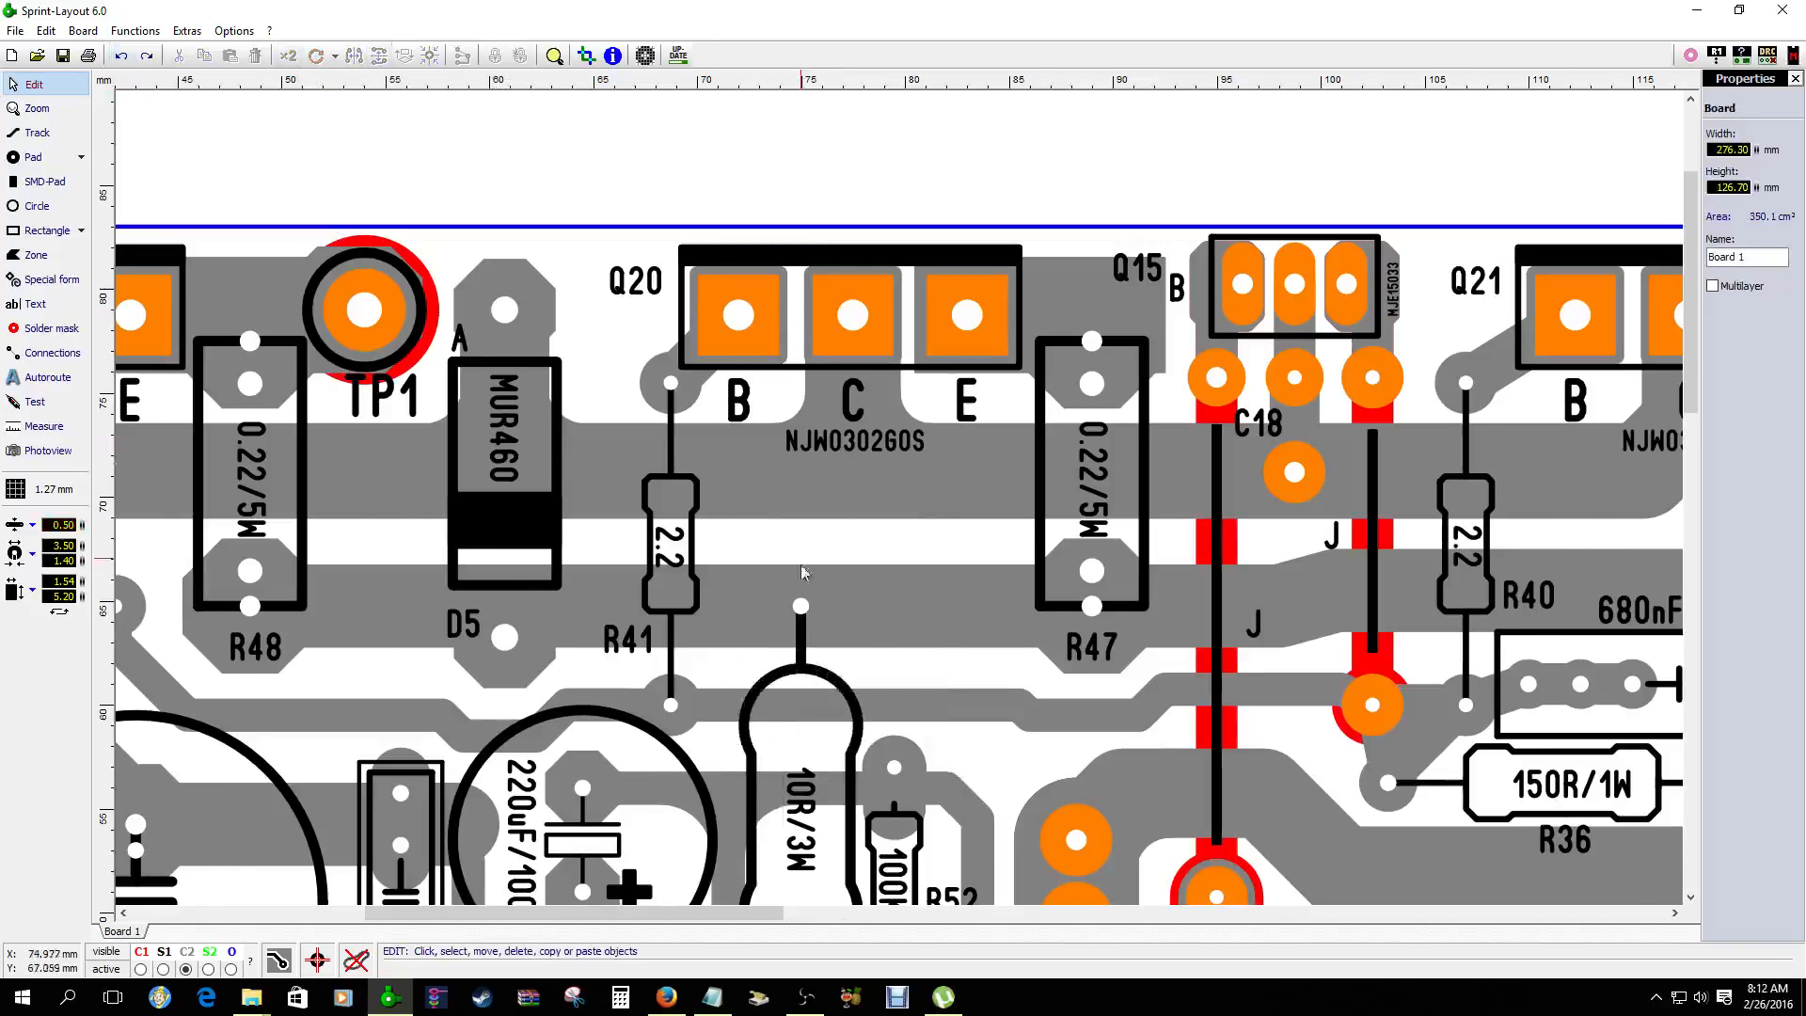
Select resistor R50's two pads, outline arcs, side lines, lead lines and 10R/3W text, and build them into one group
{"action": "scroll", "coordinate": [802, 572], "scroll_direction": "down", "scroll_amount": 3}
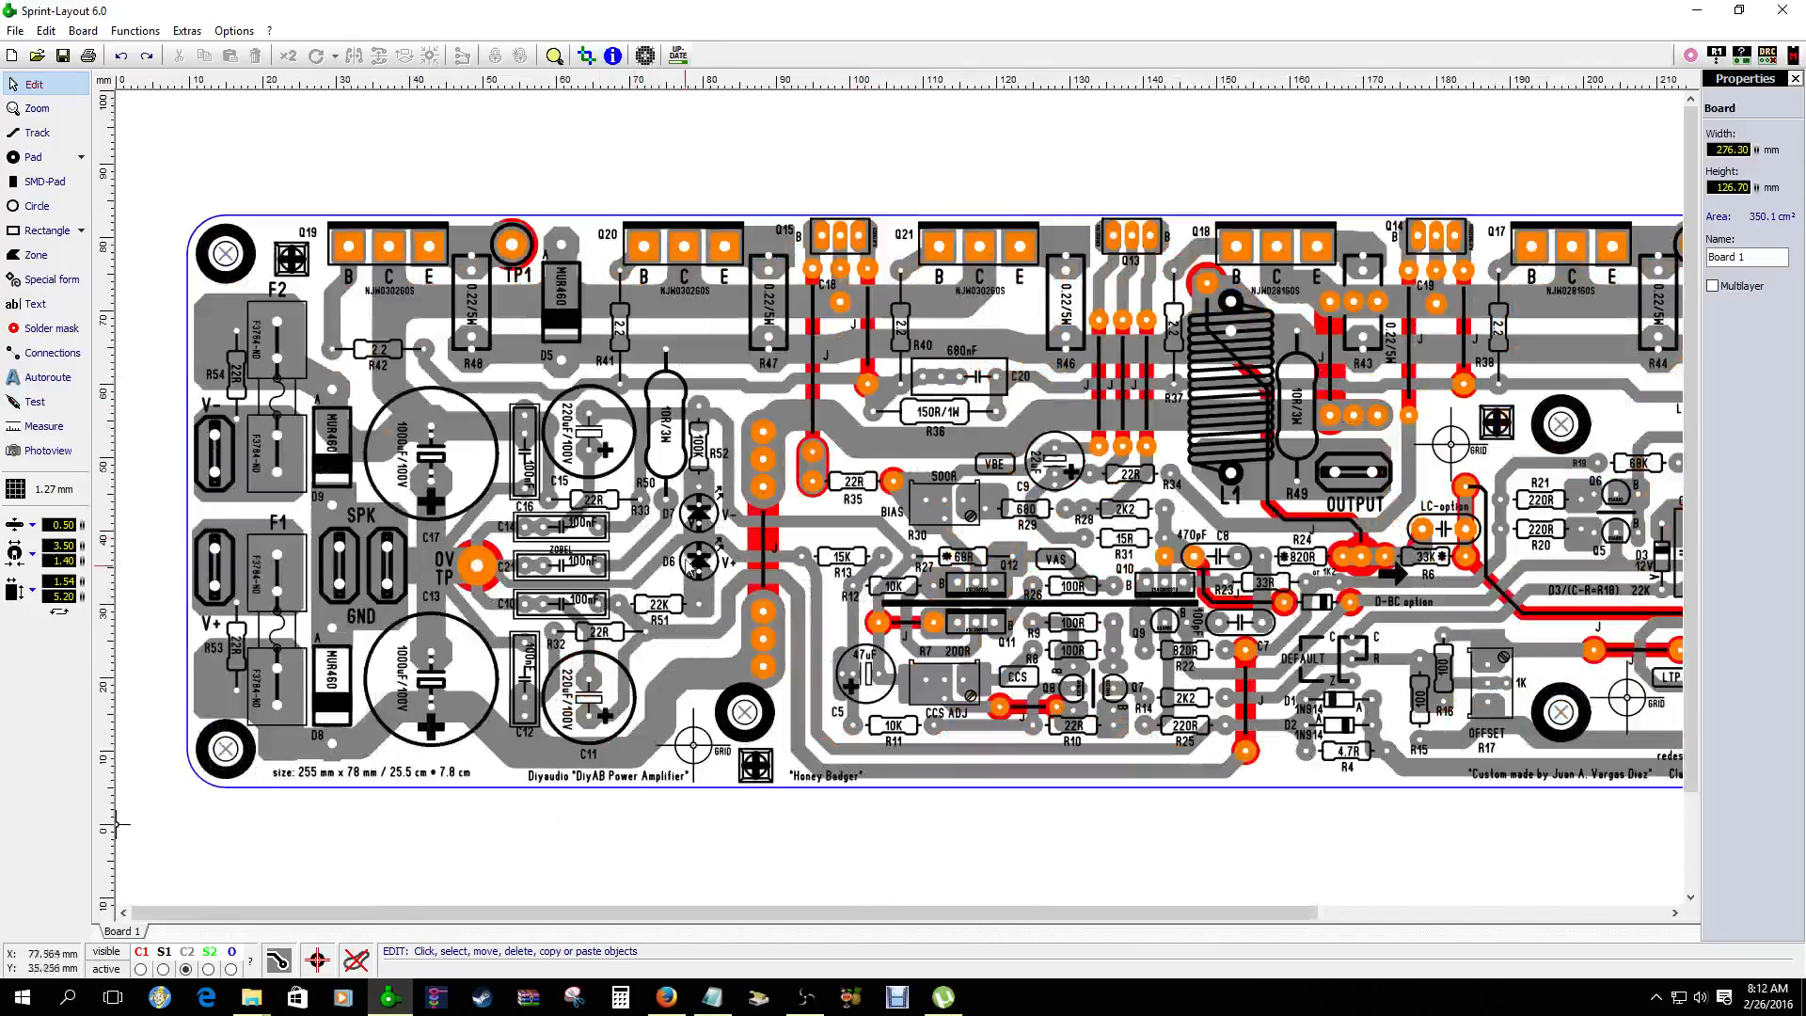
{"action": "scroll", "coordinate": [699, 513], "scroll_direction": "up", "scroll_amount": 2}
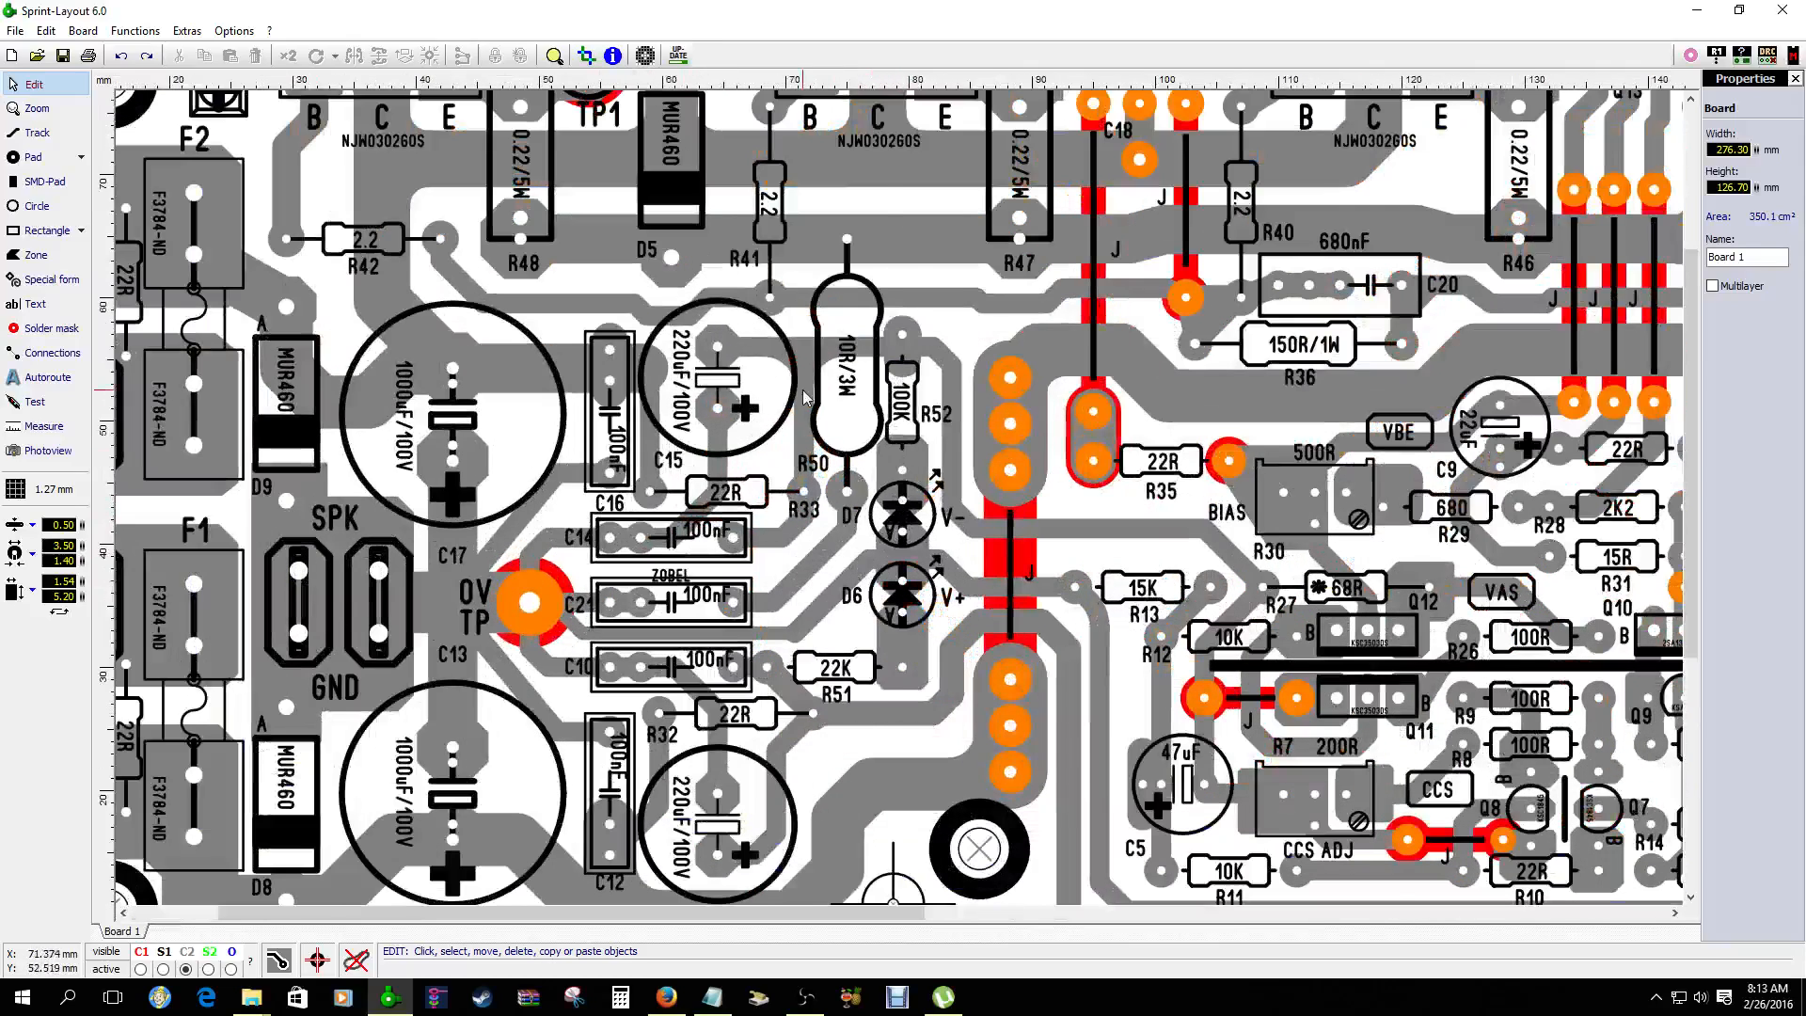
{"action": "scroll", "coordinate": [804, 397], "scroll_direction": "up", "scroll_amount": 2}
{"action": "left_click", "coordinate": [930, 544]}
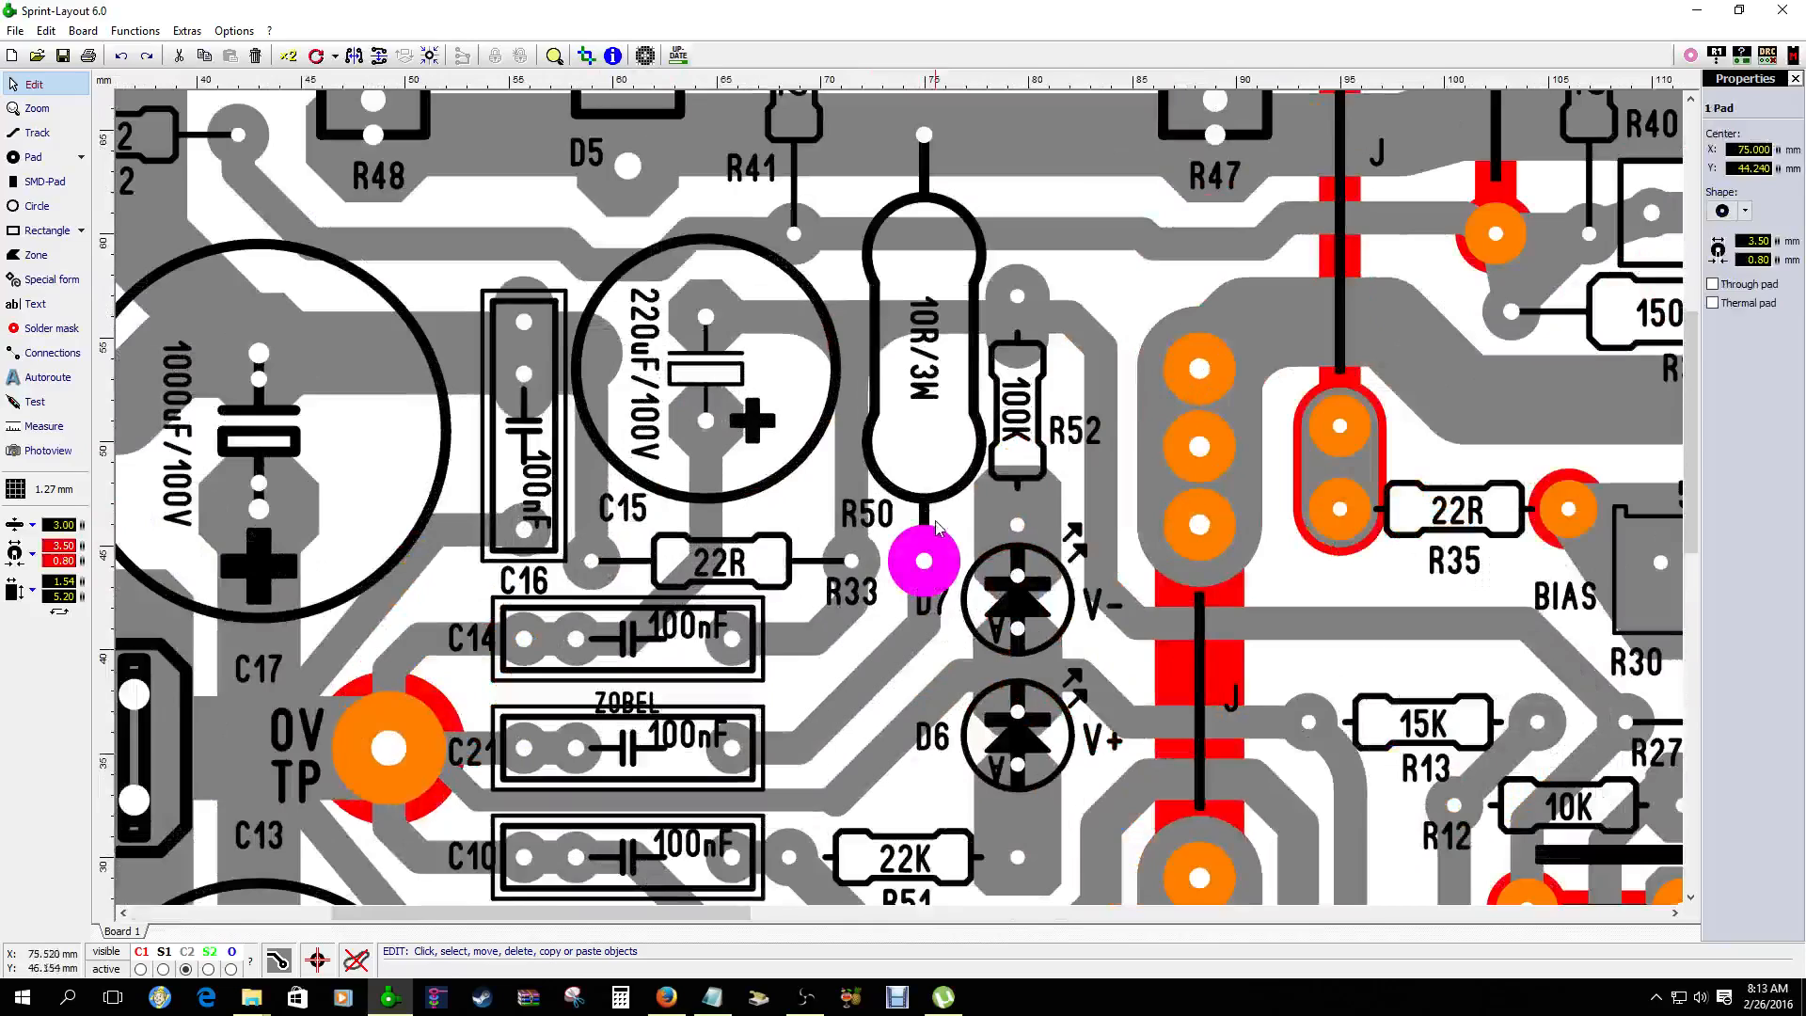
{"action": "left_click", "coordinate": [926, 515], "text": "shift"}
{"action": "left_click", "coordinate": [984, 454], "text": "shift"}
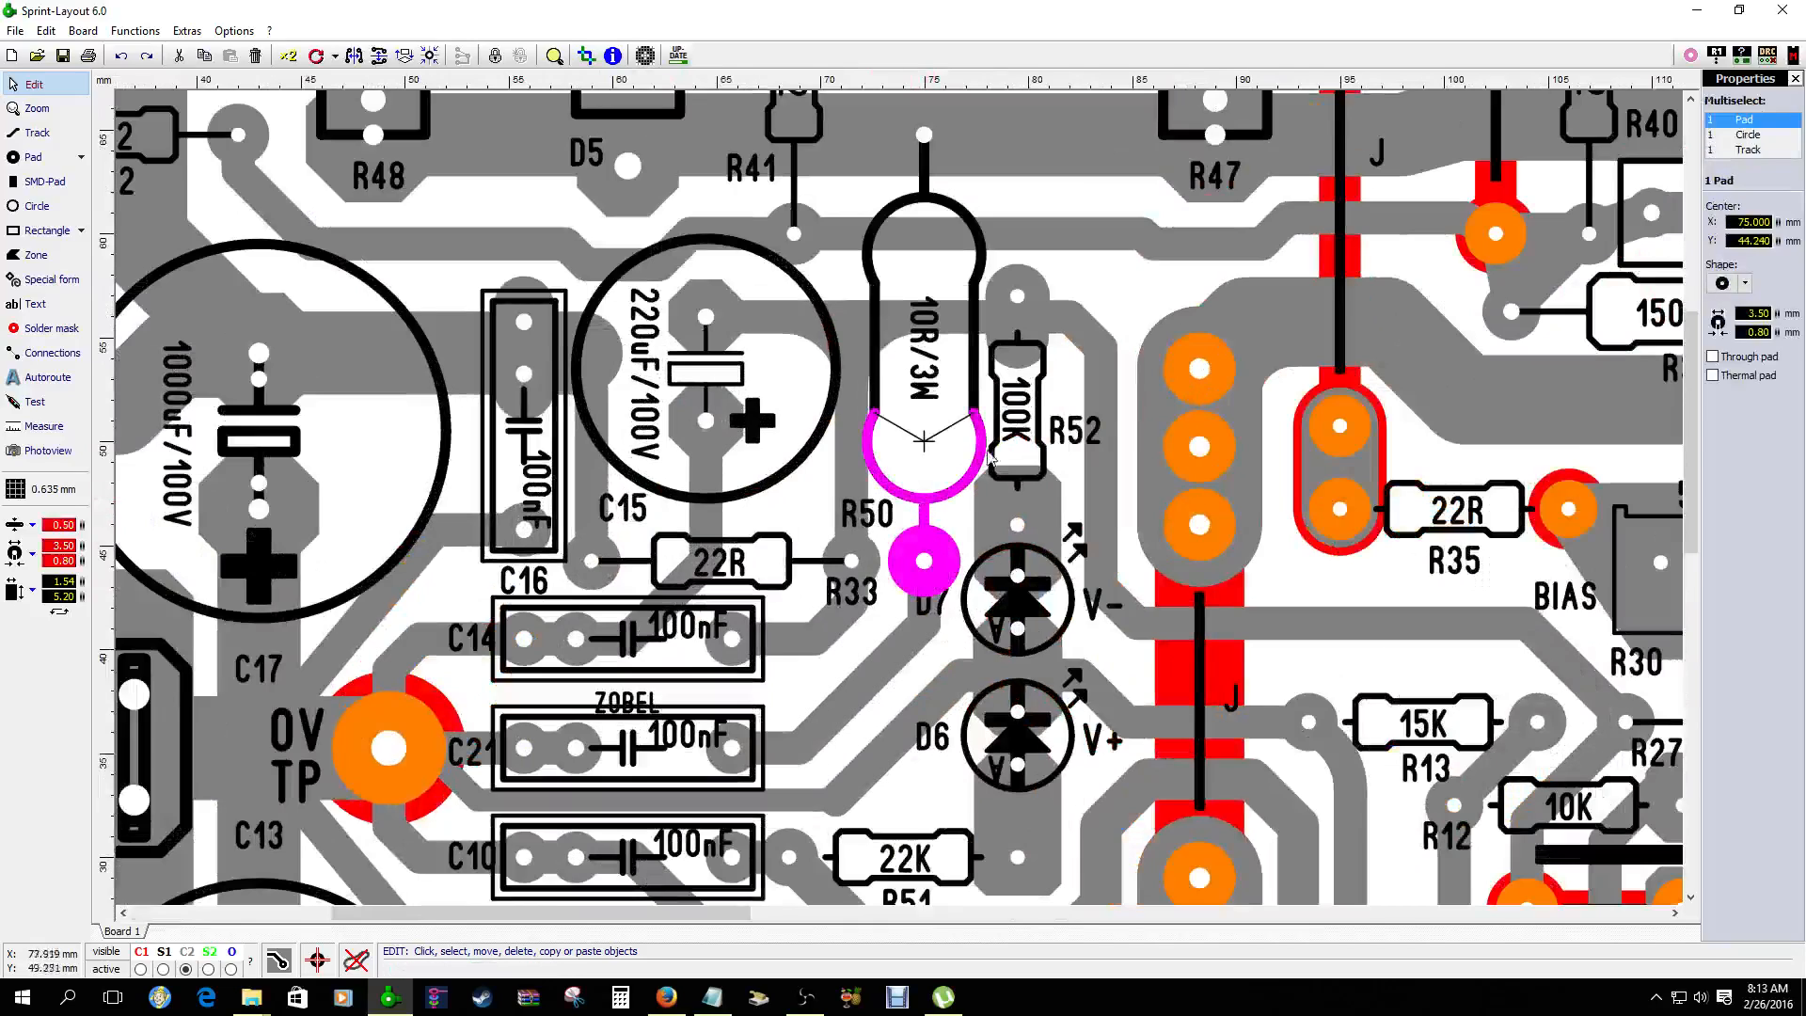
{"action": "left_click", "coordinate": [975, 381], "text": "shift"}
{"action": "left_click", "coordinate": [876, 346], "text": "shift"}
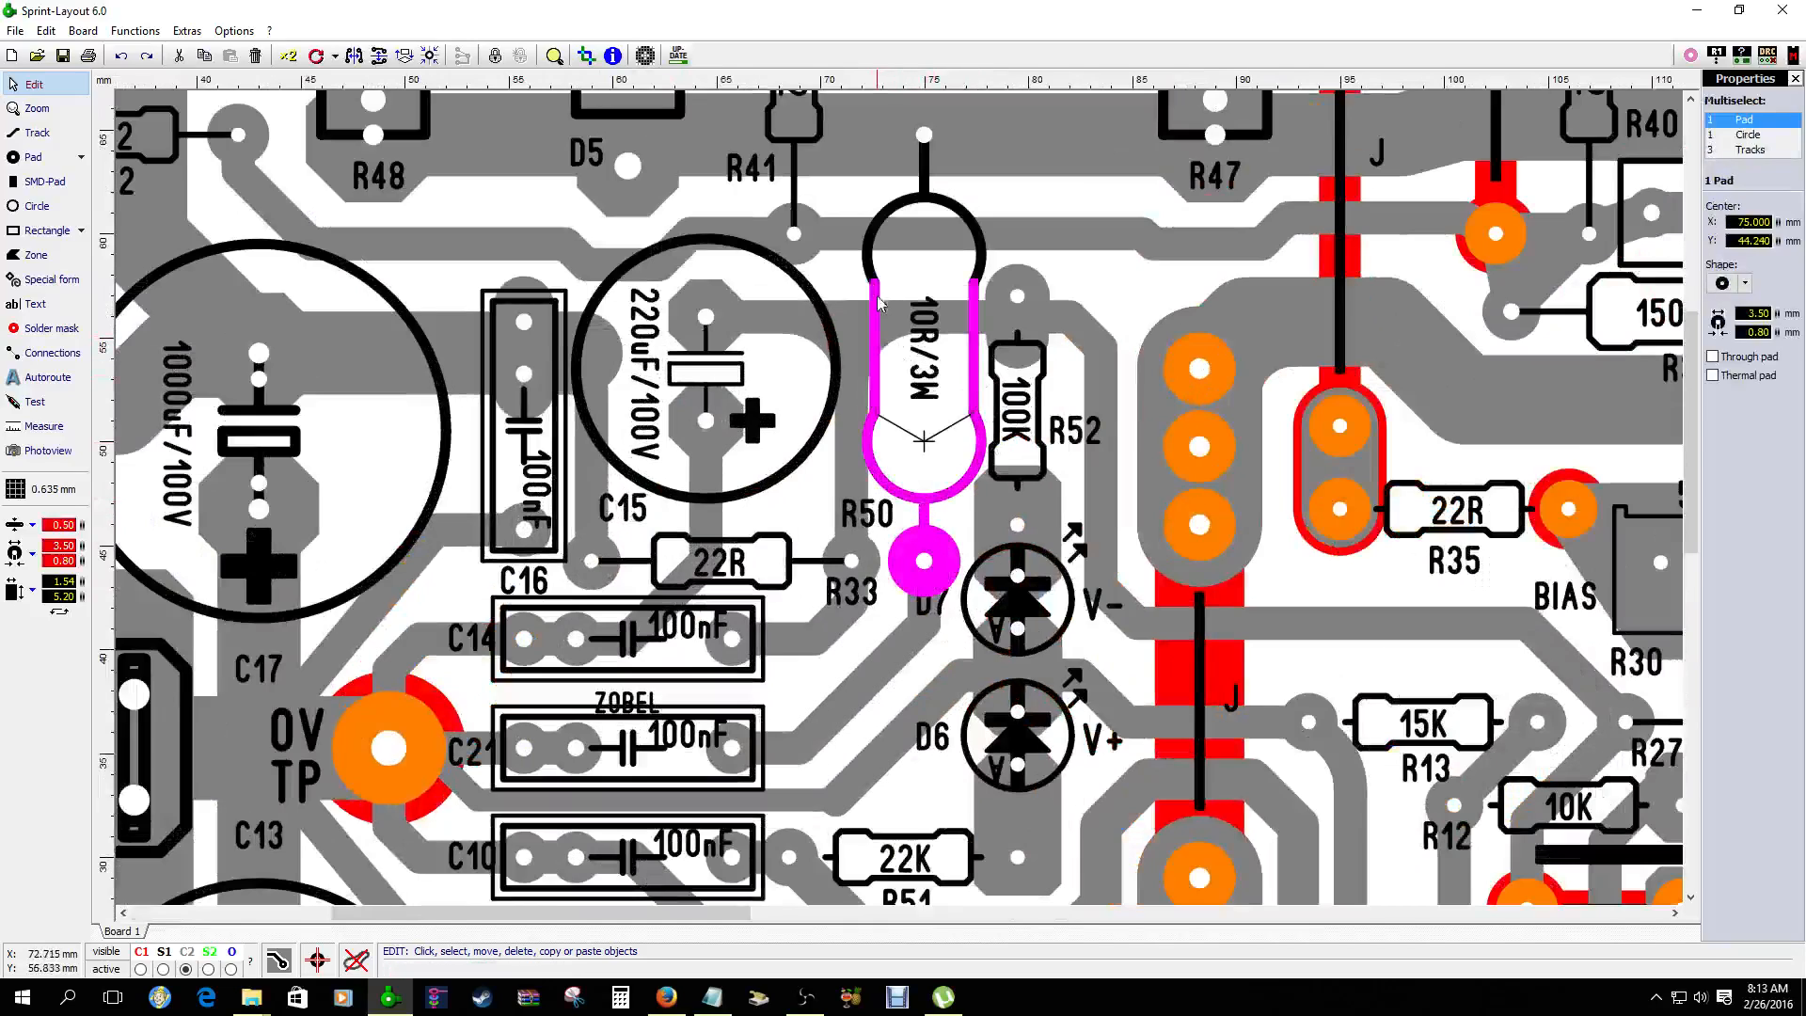
{"action": "left_click", "coordinate": [874, 276], "text": "shift"}
{"action": "left_click", "coordinate": [924, 169], "text": "shift"}
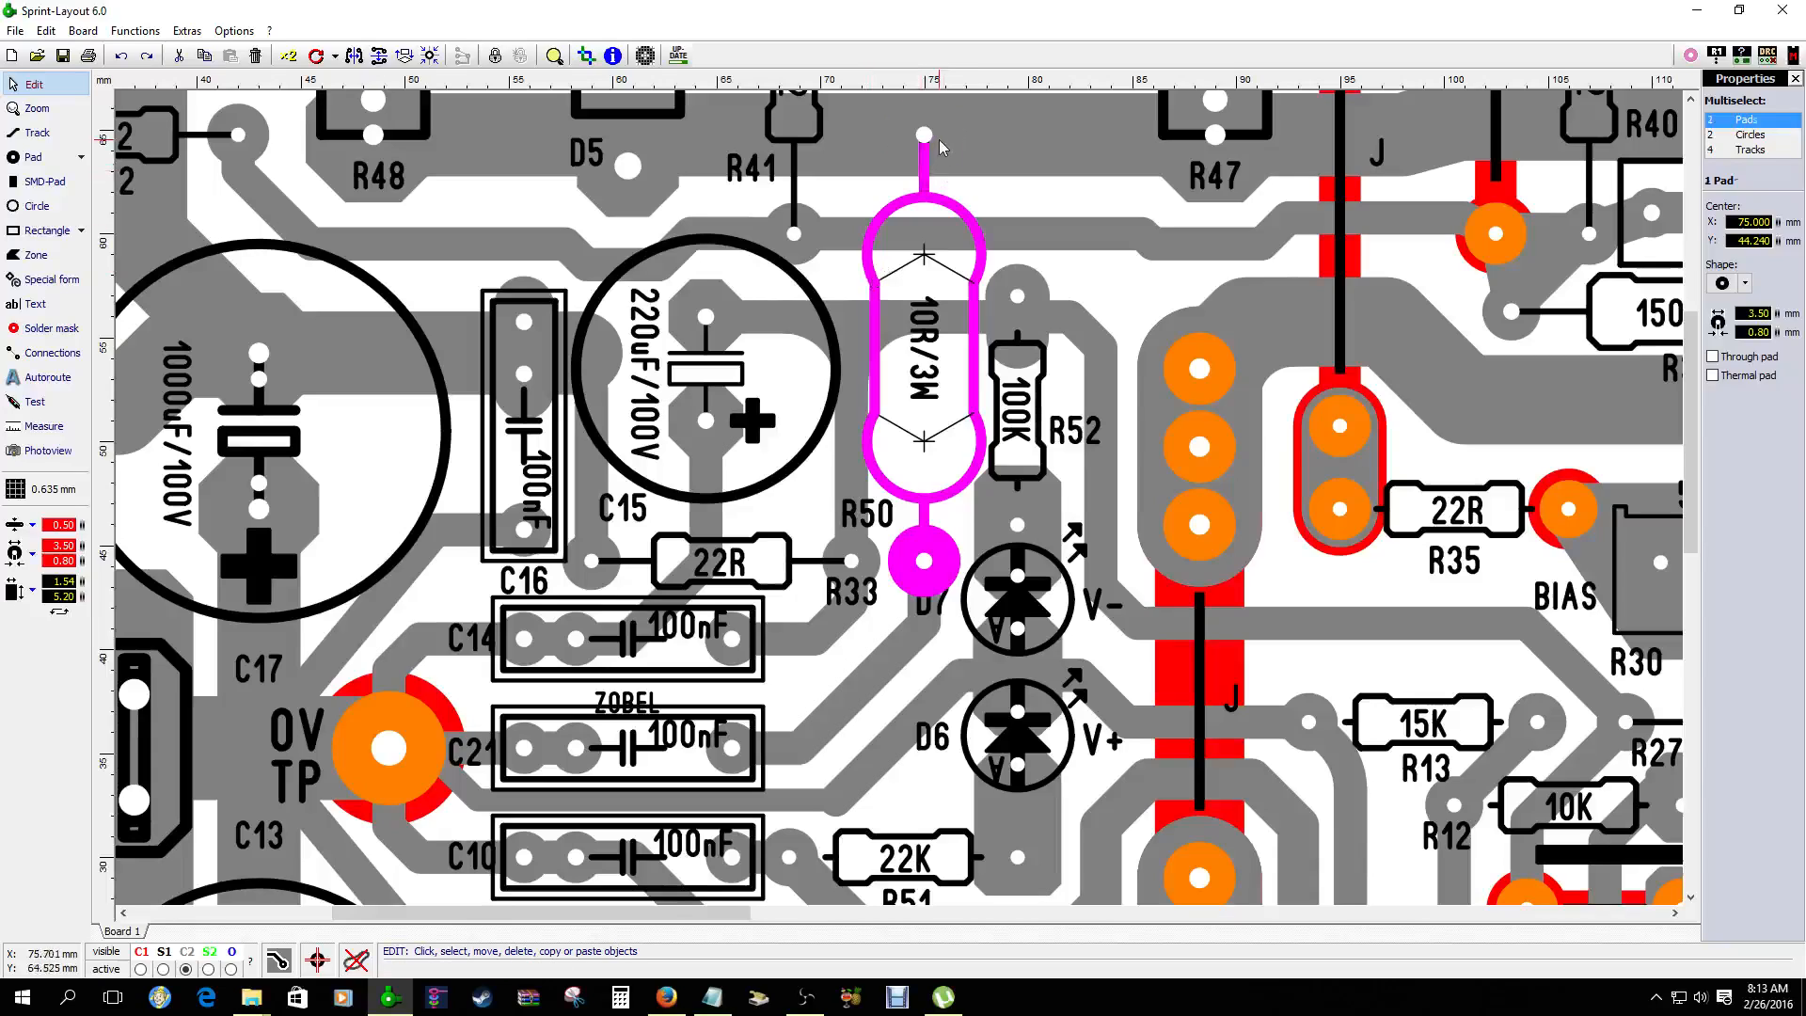
{"action": "left_click", "coordinate": [940, 145], "text": "shift"}
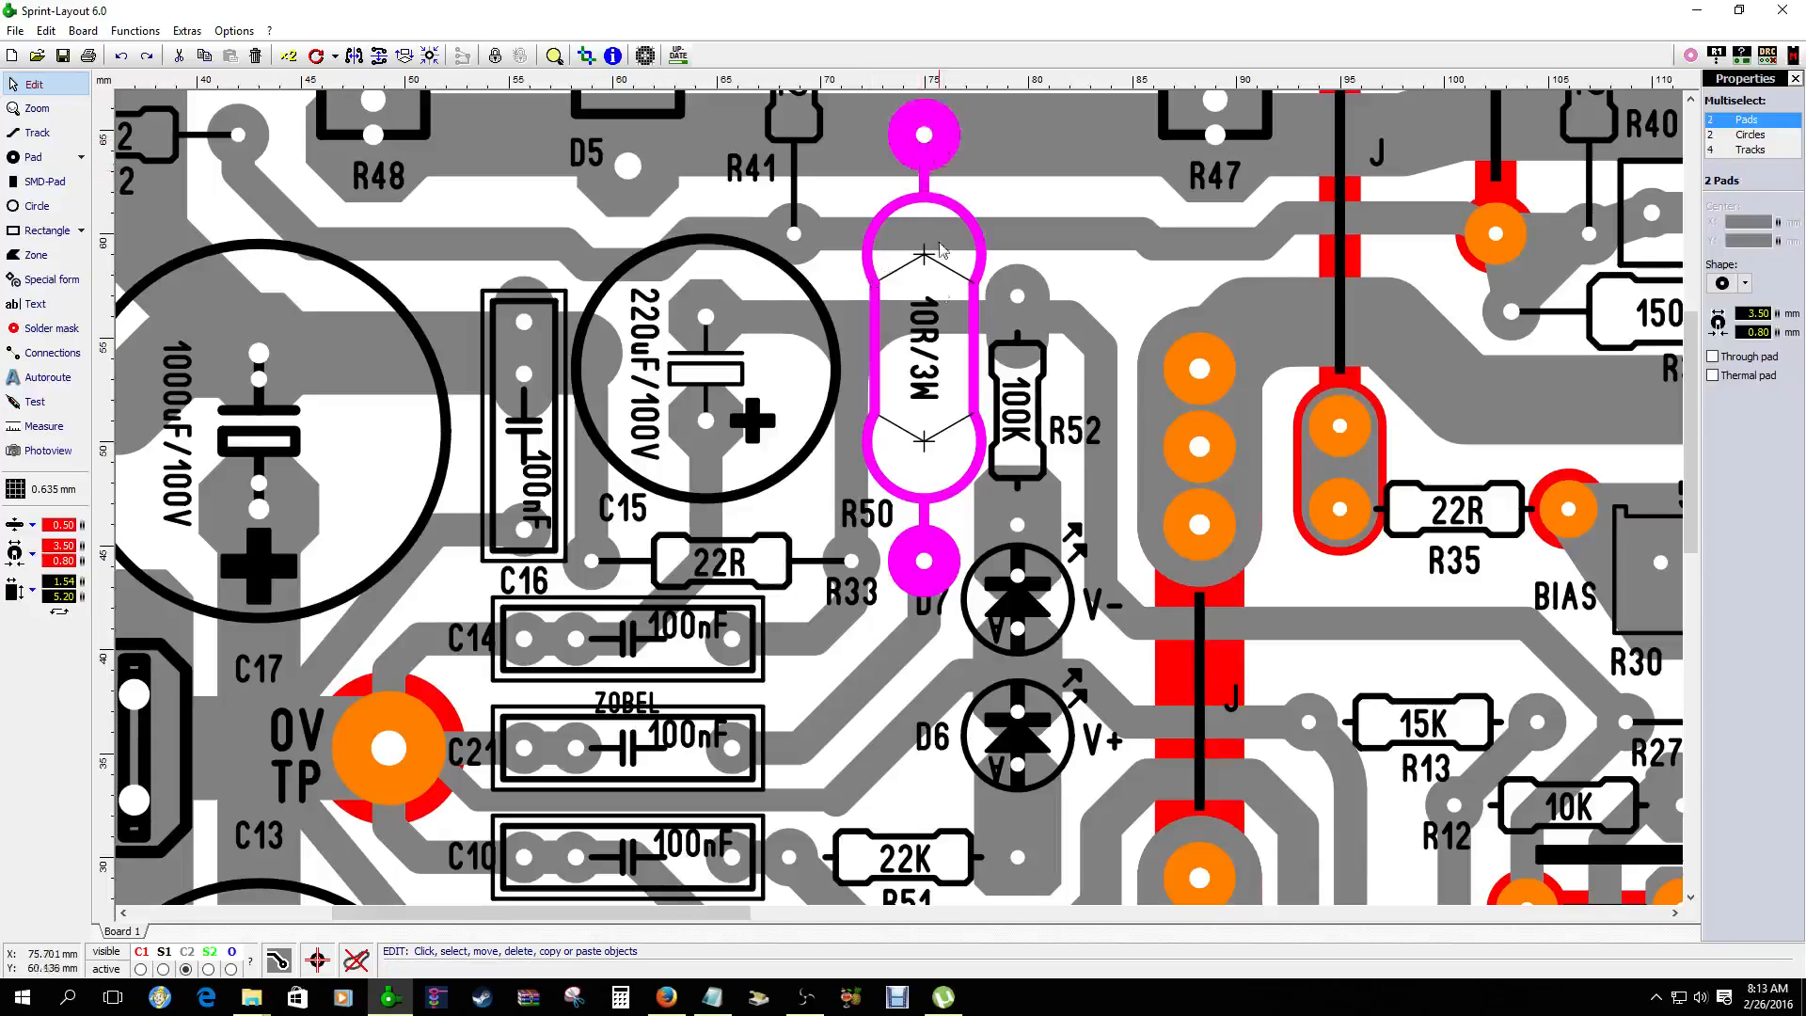
{"action": "left_click", "coordinate": [930, 358], "text": "shift"}
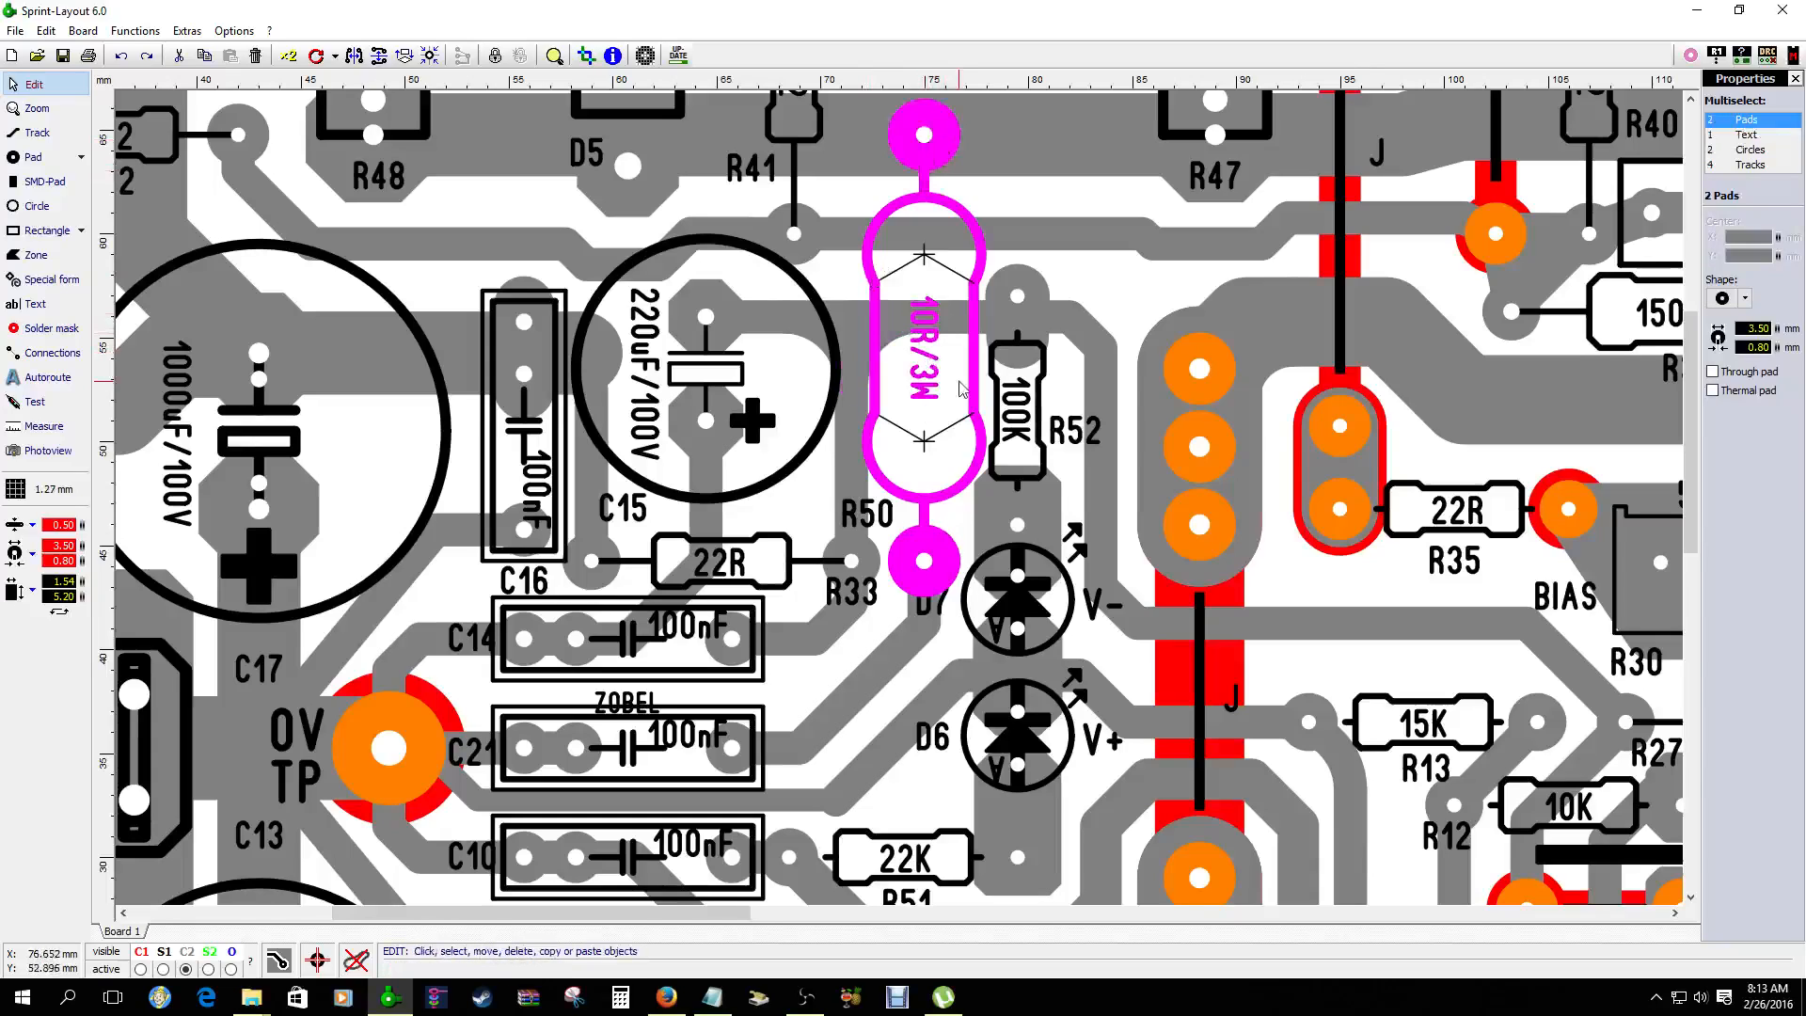
{"action": "scroll", "coordinate": [931, 362], "scroll_direction": "up", "scroll_amount": 2}
{"action": "right_click", "coordinate": [872, 488]}
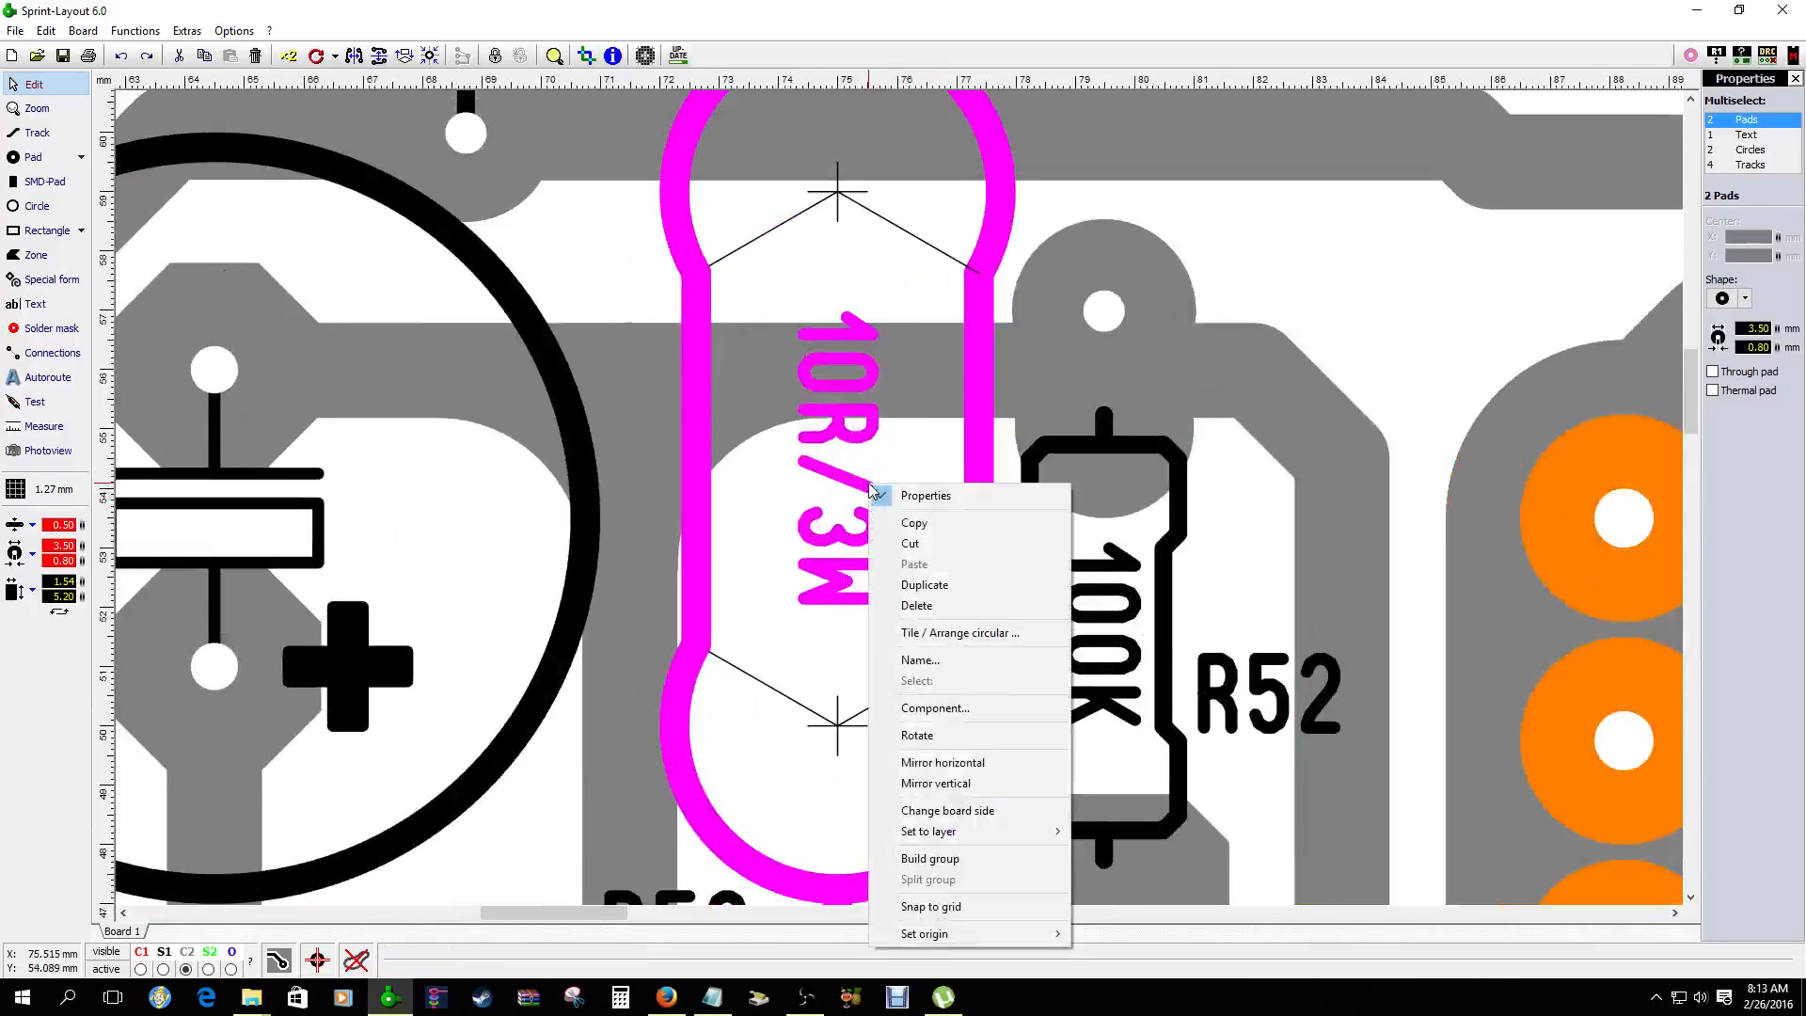
{"action": "left_click", "coordinate": [949, 860]}
{"action": "left_click", "coordinate": [851, 773]}
{"action": "scroll", "coordinate": [875, 724], "scroll_direction": "down", "scroll_amount": 1}
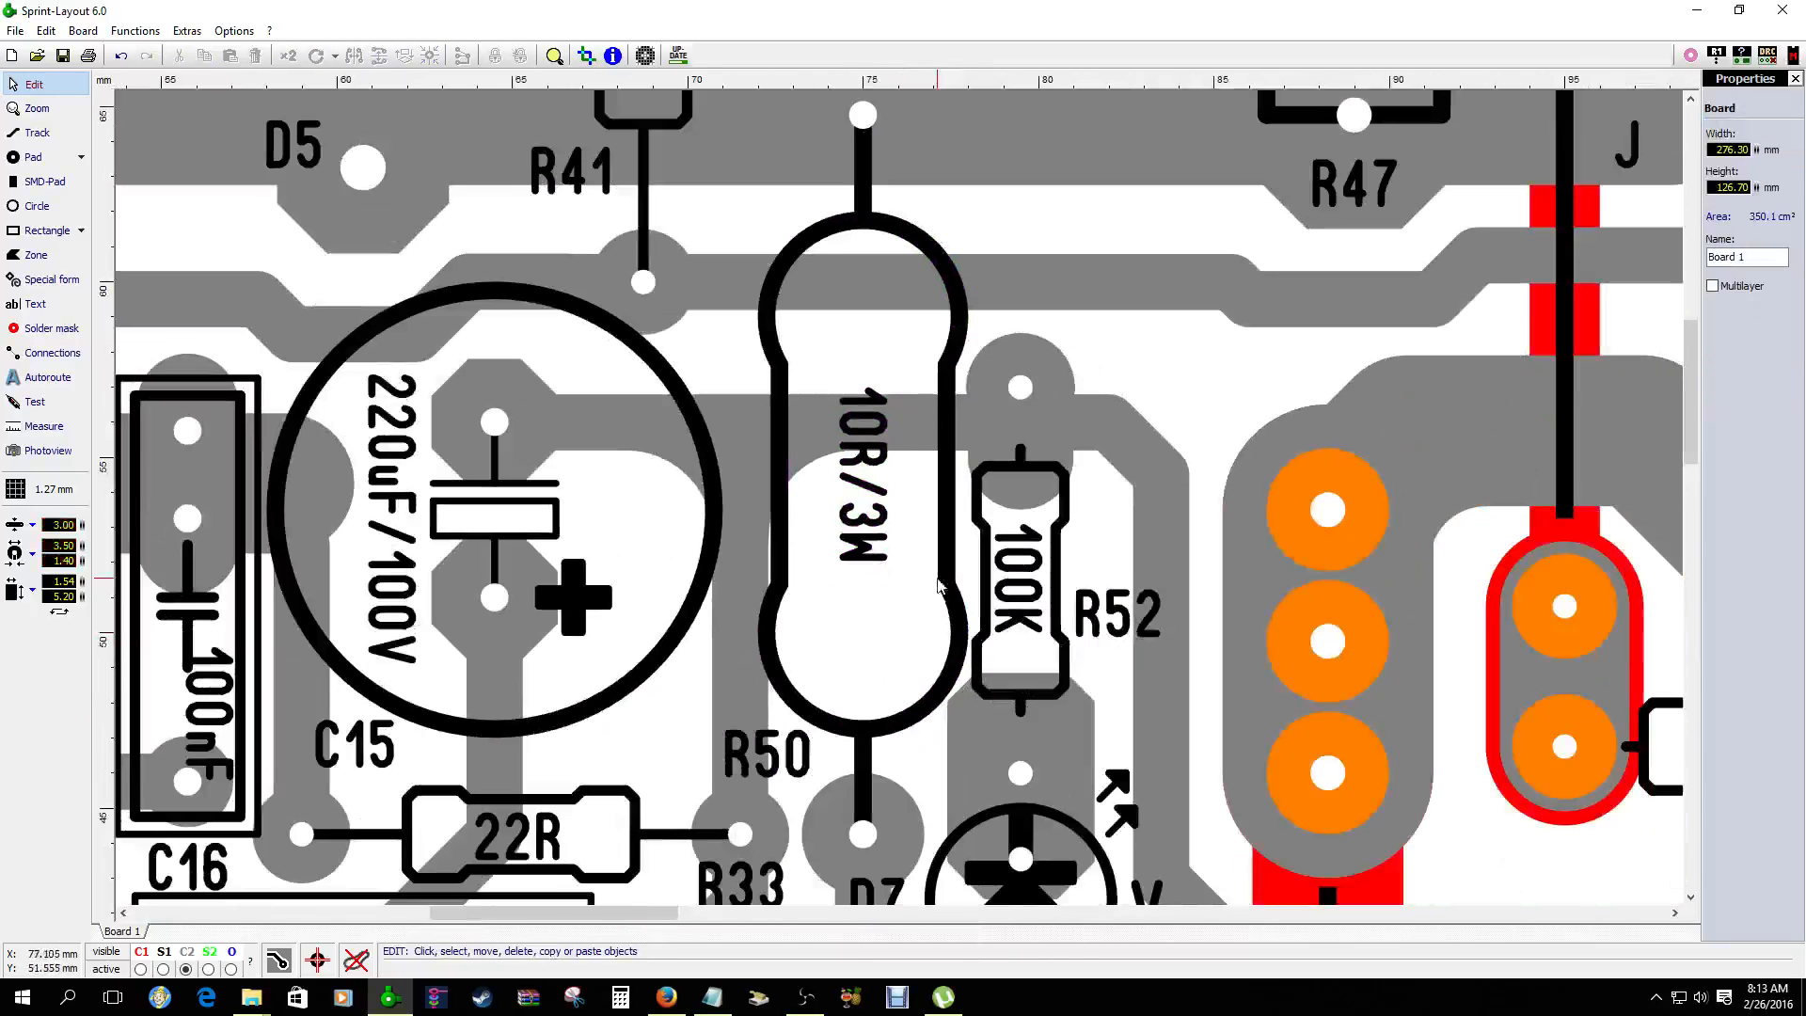
{"action": "left_click", "coordinate": [954, 359]}
Select the four pads, complete outline and screw symbol of the 500R trimmer R30 and build them into one group
{"action": "scroll", "coordinate": [922, 471], "scroll_direction": "down", "scroll_amount": 4}
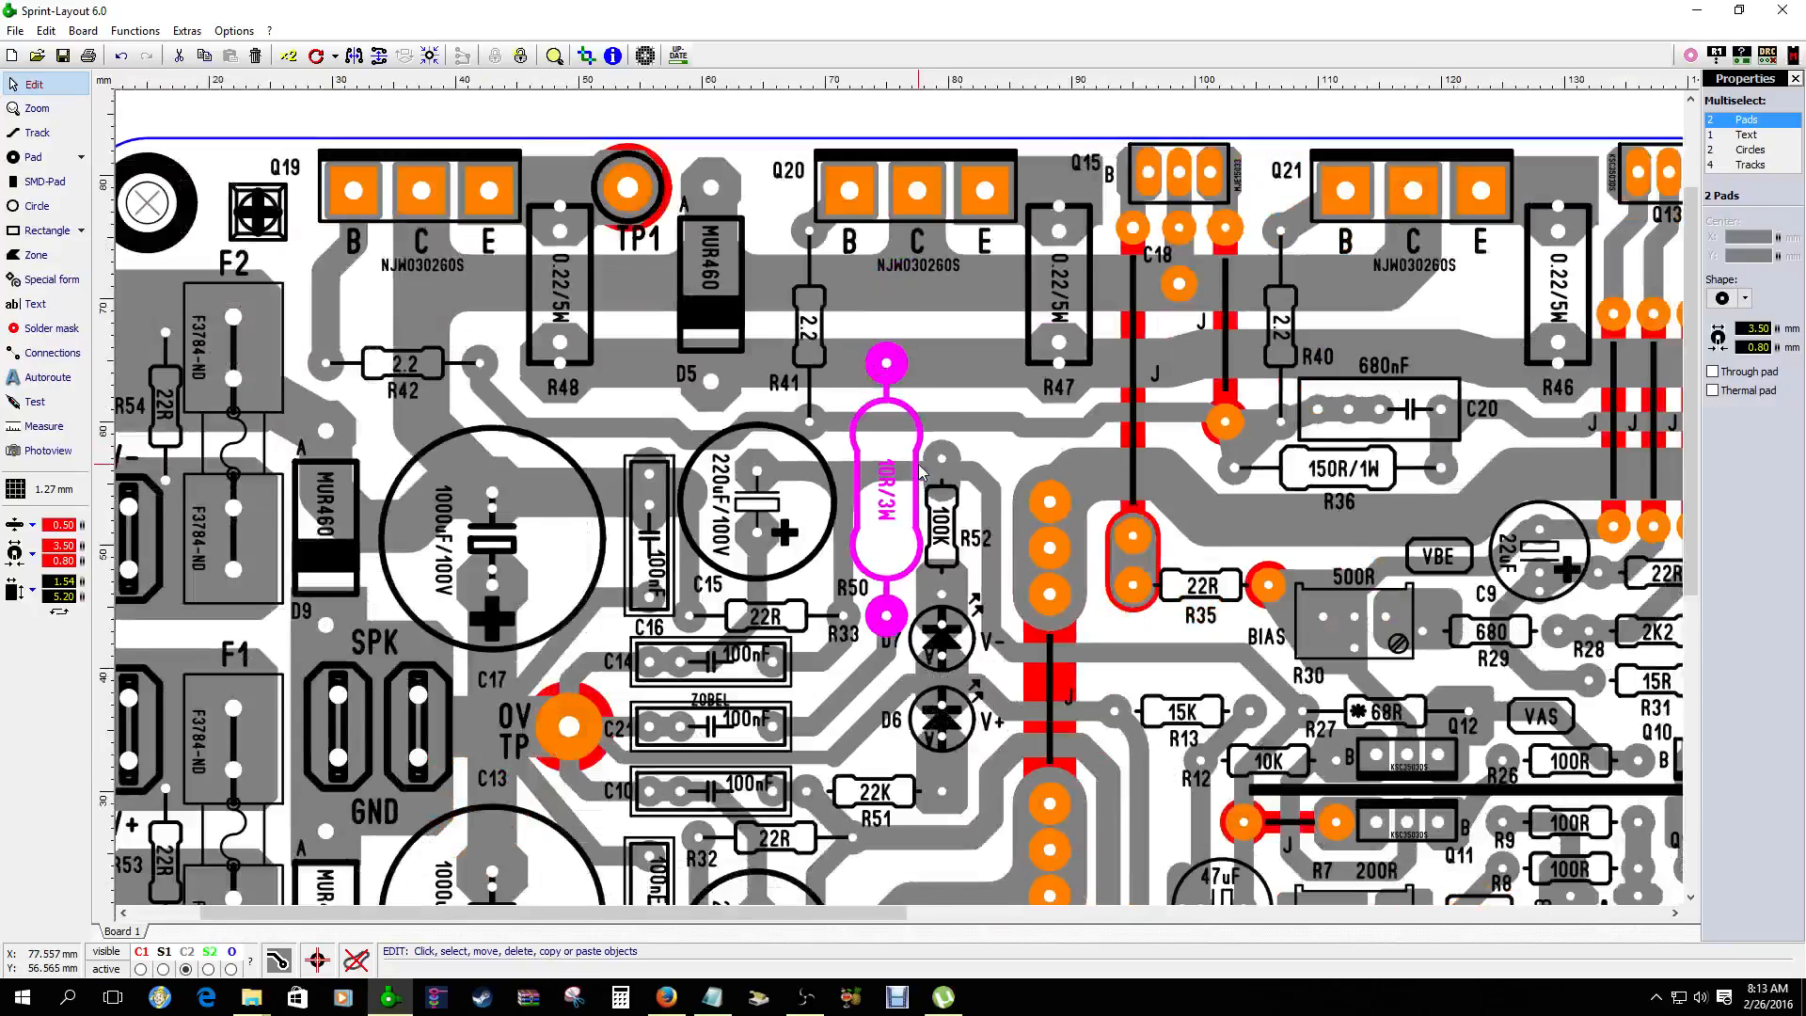
{"action": "scroll", "coordinate": [922, 470], "scroll_direction": "down", "scroll_amount": 1}
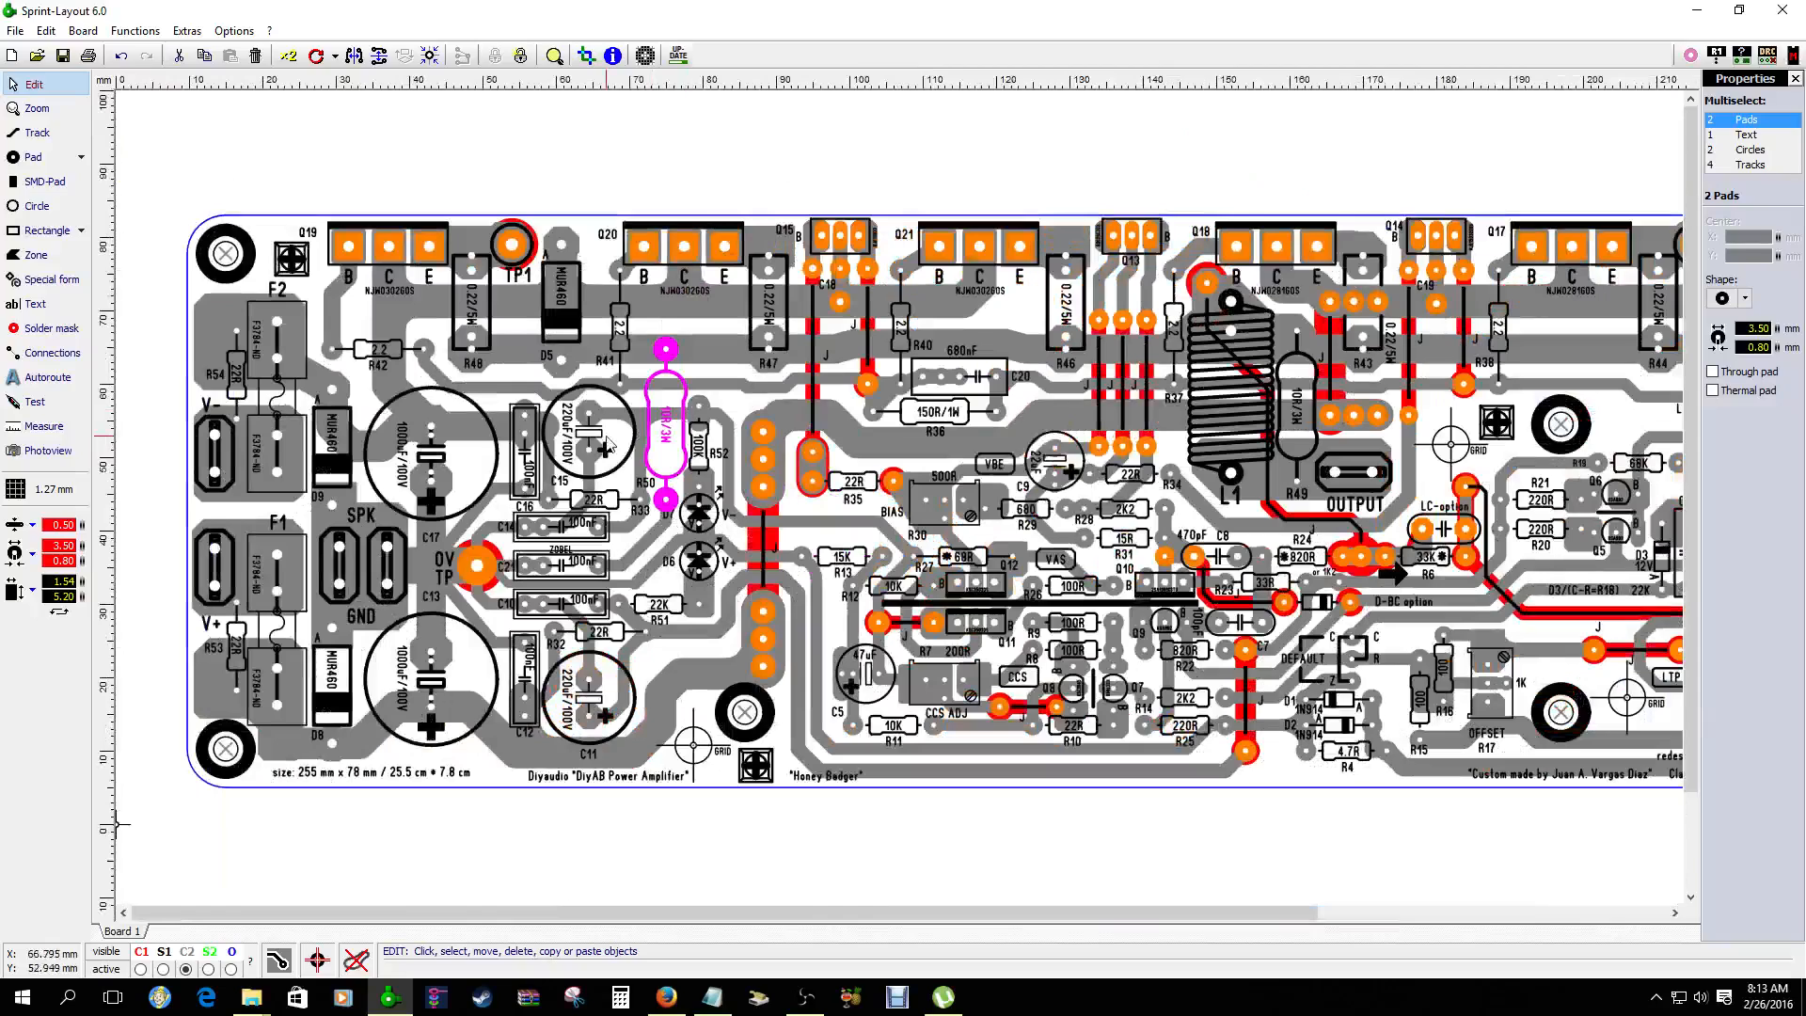
{"action": "scroll", "coordinate": [993, 529], "scroll_direction": "up", "scroll_amount": 1}
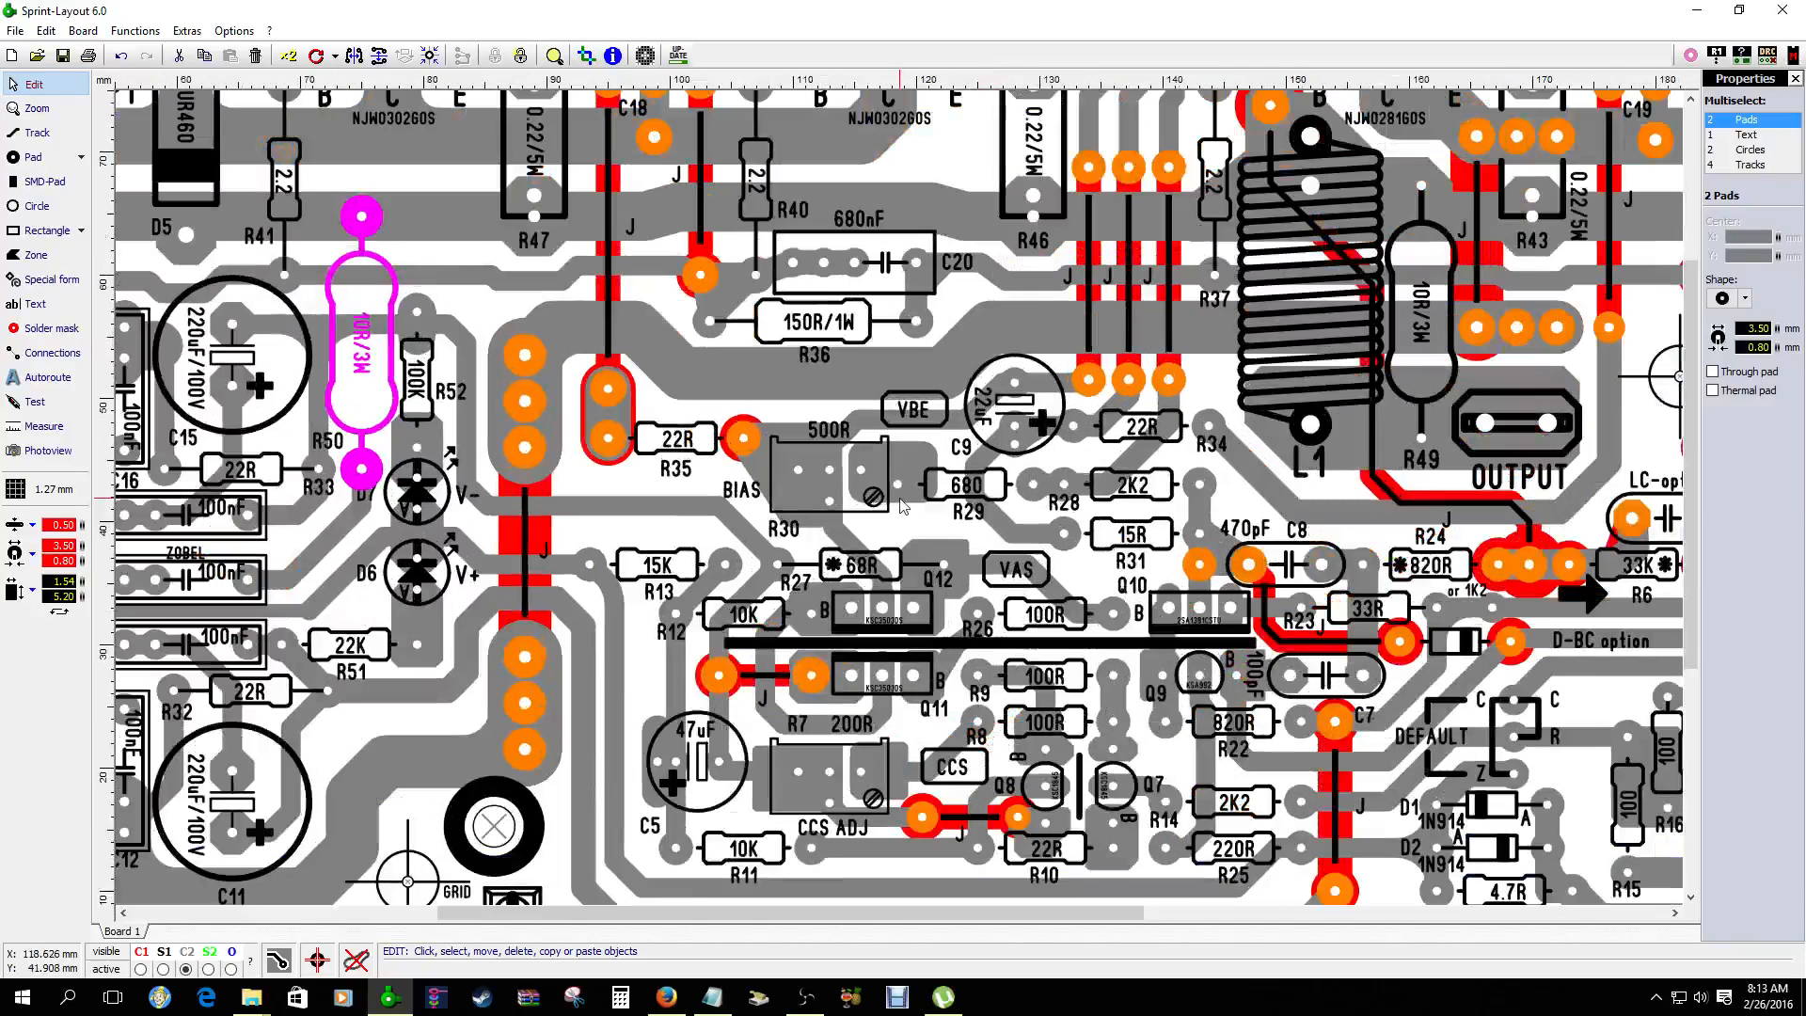
{"action": "scroll", "coordinate": [905, 507], "scroll_direction": "up", "scroll_amount": 3}
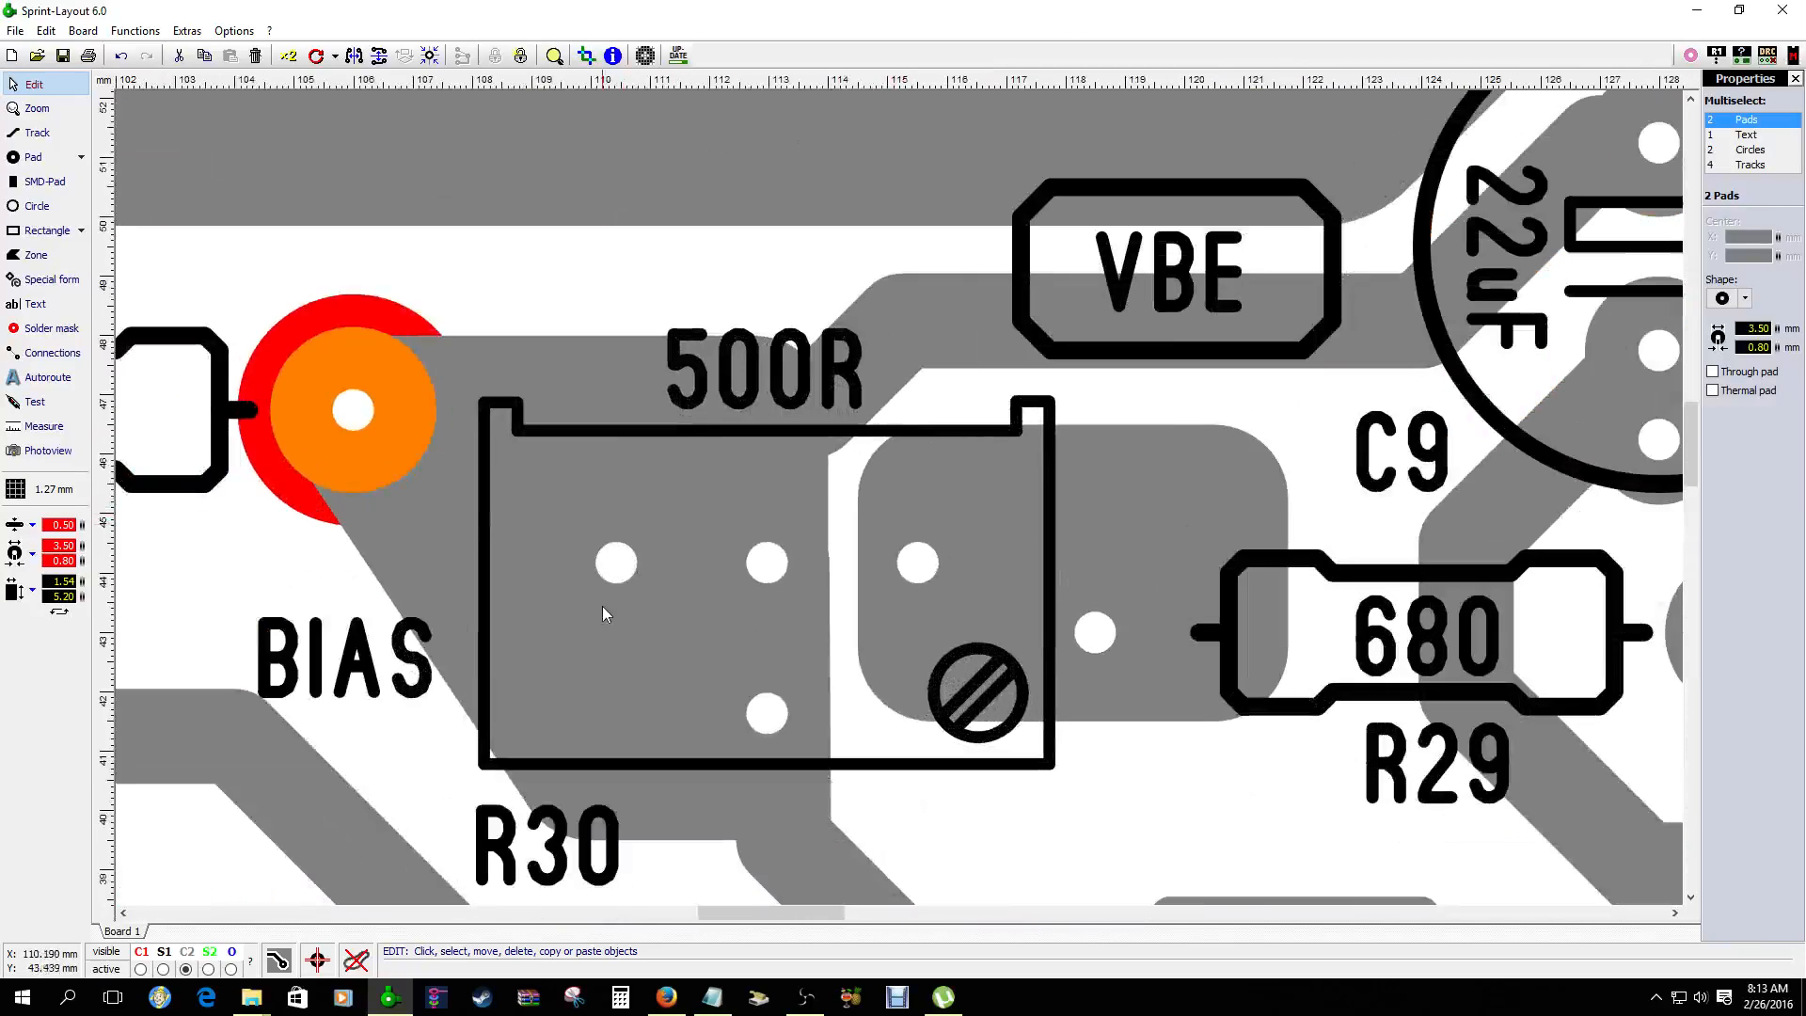
{"action": "left_click", "coordinate": [608, 589]}
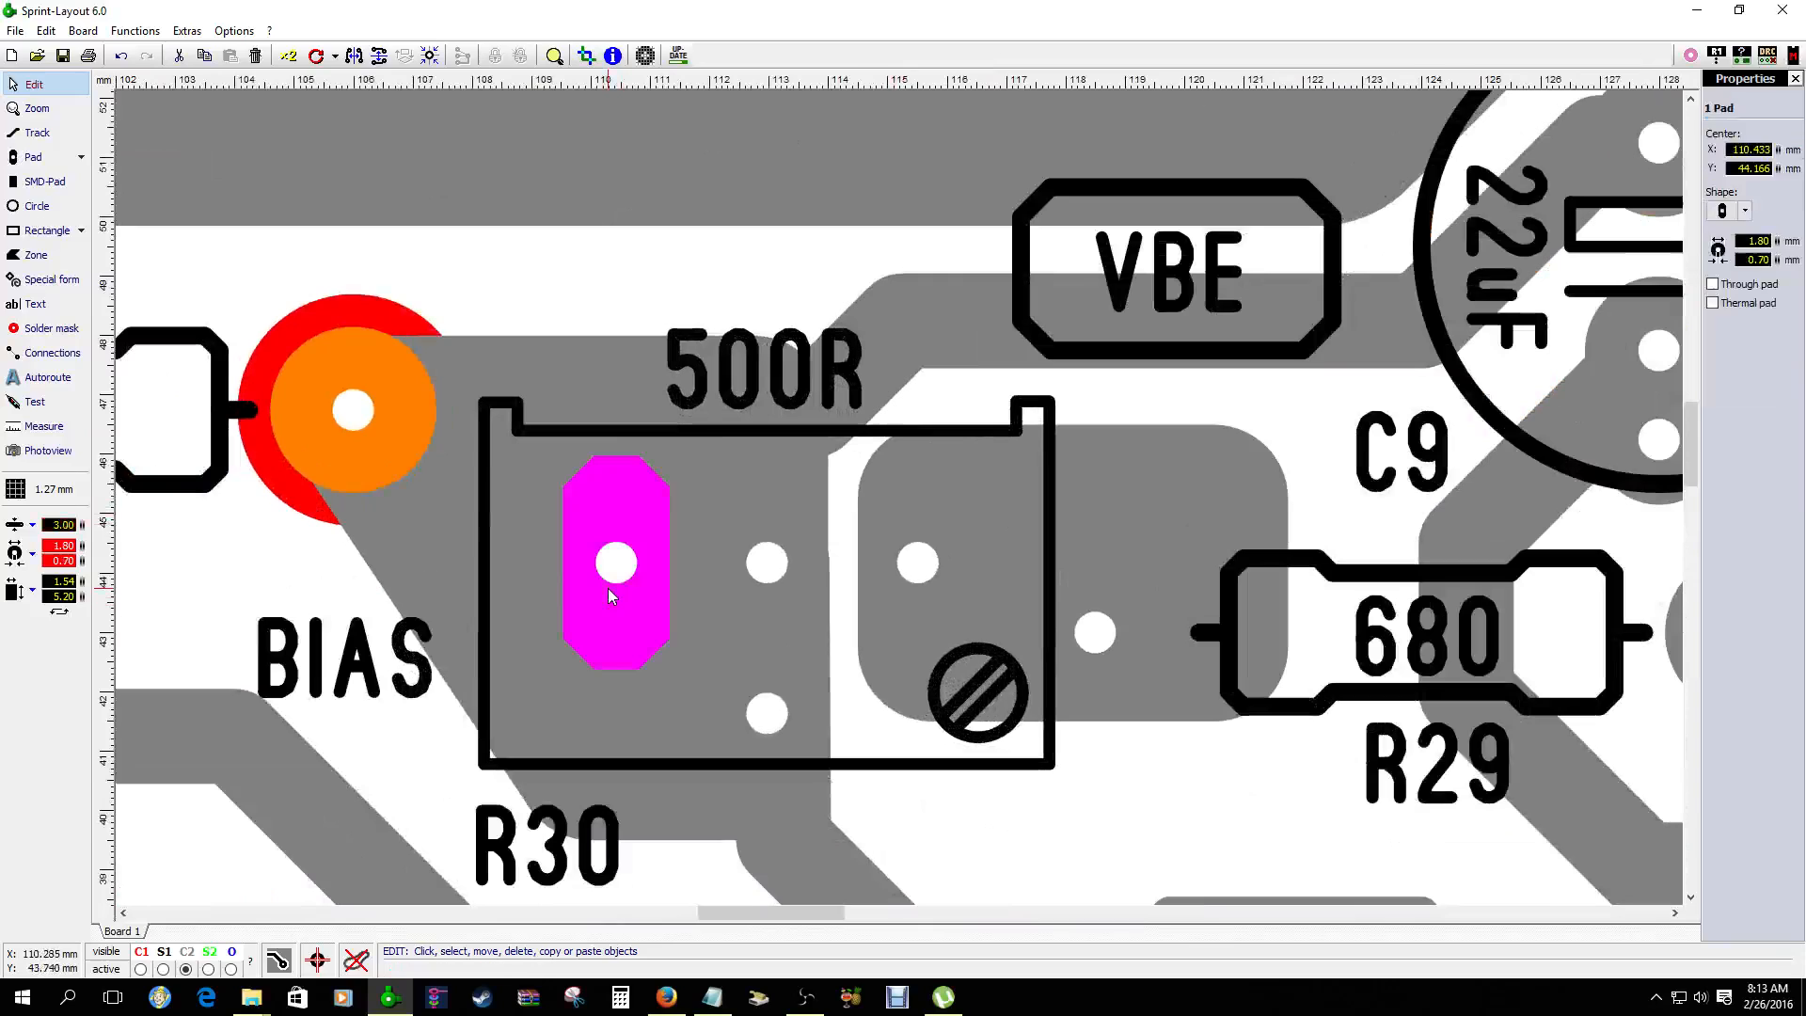
{"action": "left_click", "coordinate": [776, 583], "text": "shift"}
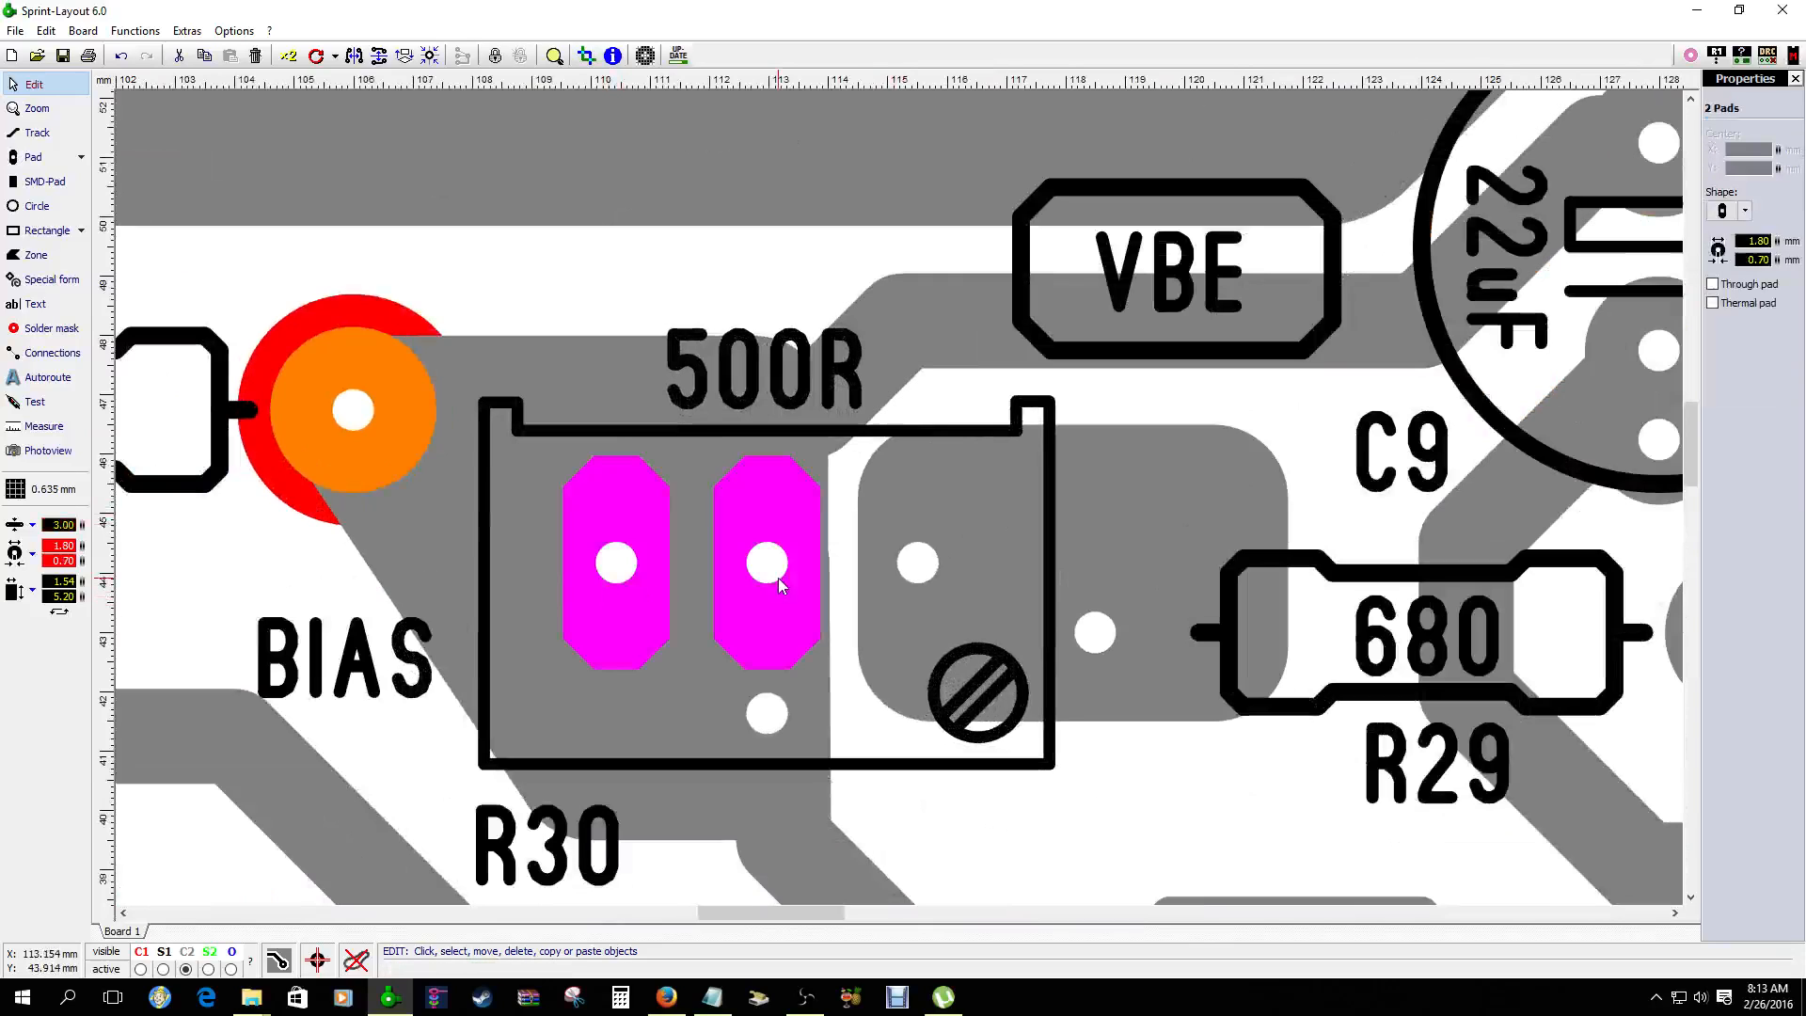
{"action": "left_click", "coordinate": [894, 588], "text": "shift"}
{"action": "left_click", "coordinate": [795, 729], "text": "shift"}
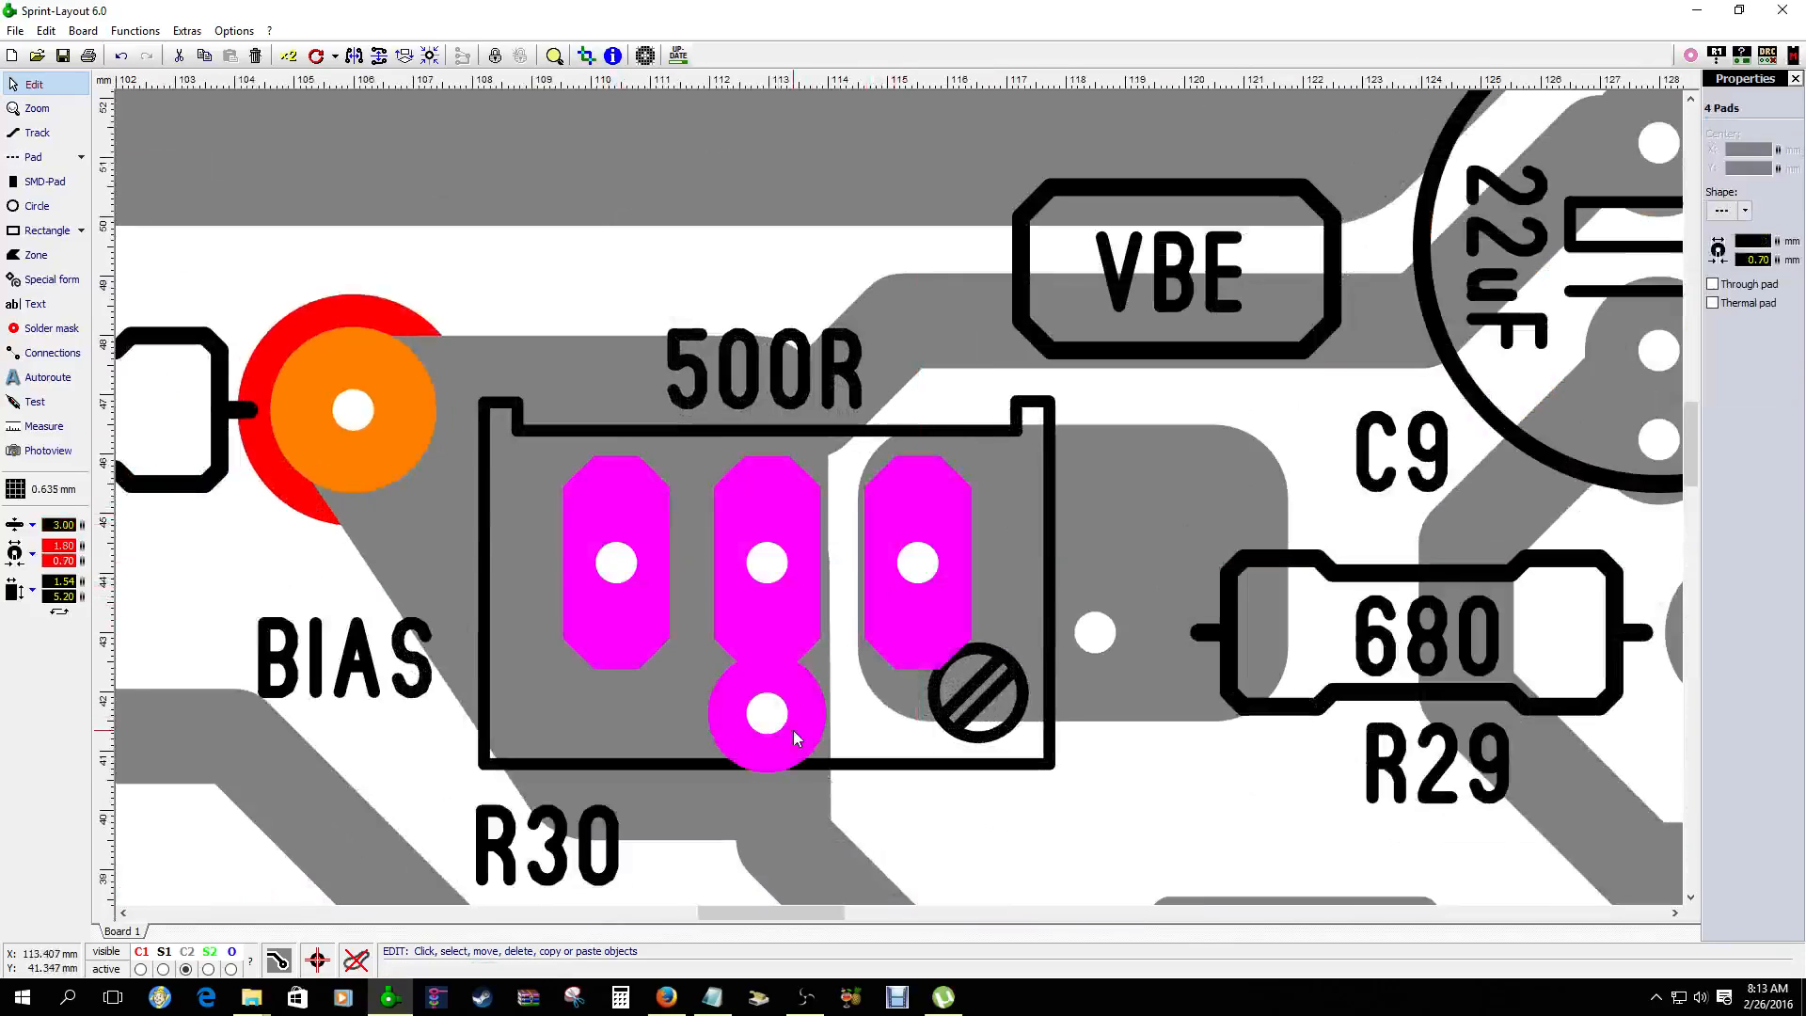
{"action": "left_click", "coordinate": [486, 551], "text": "shift"}
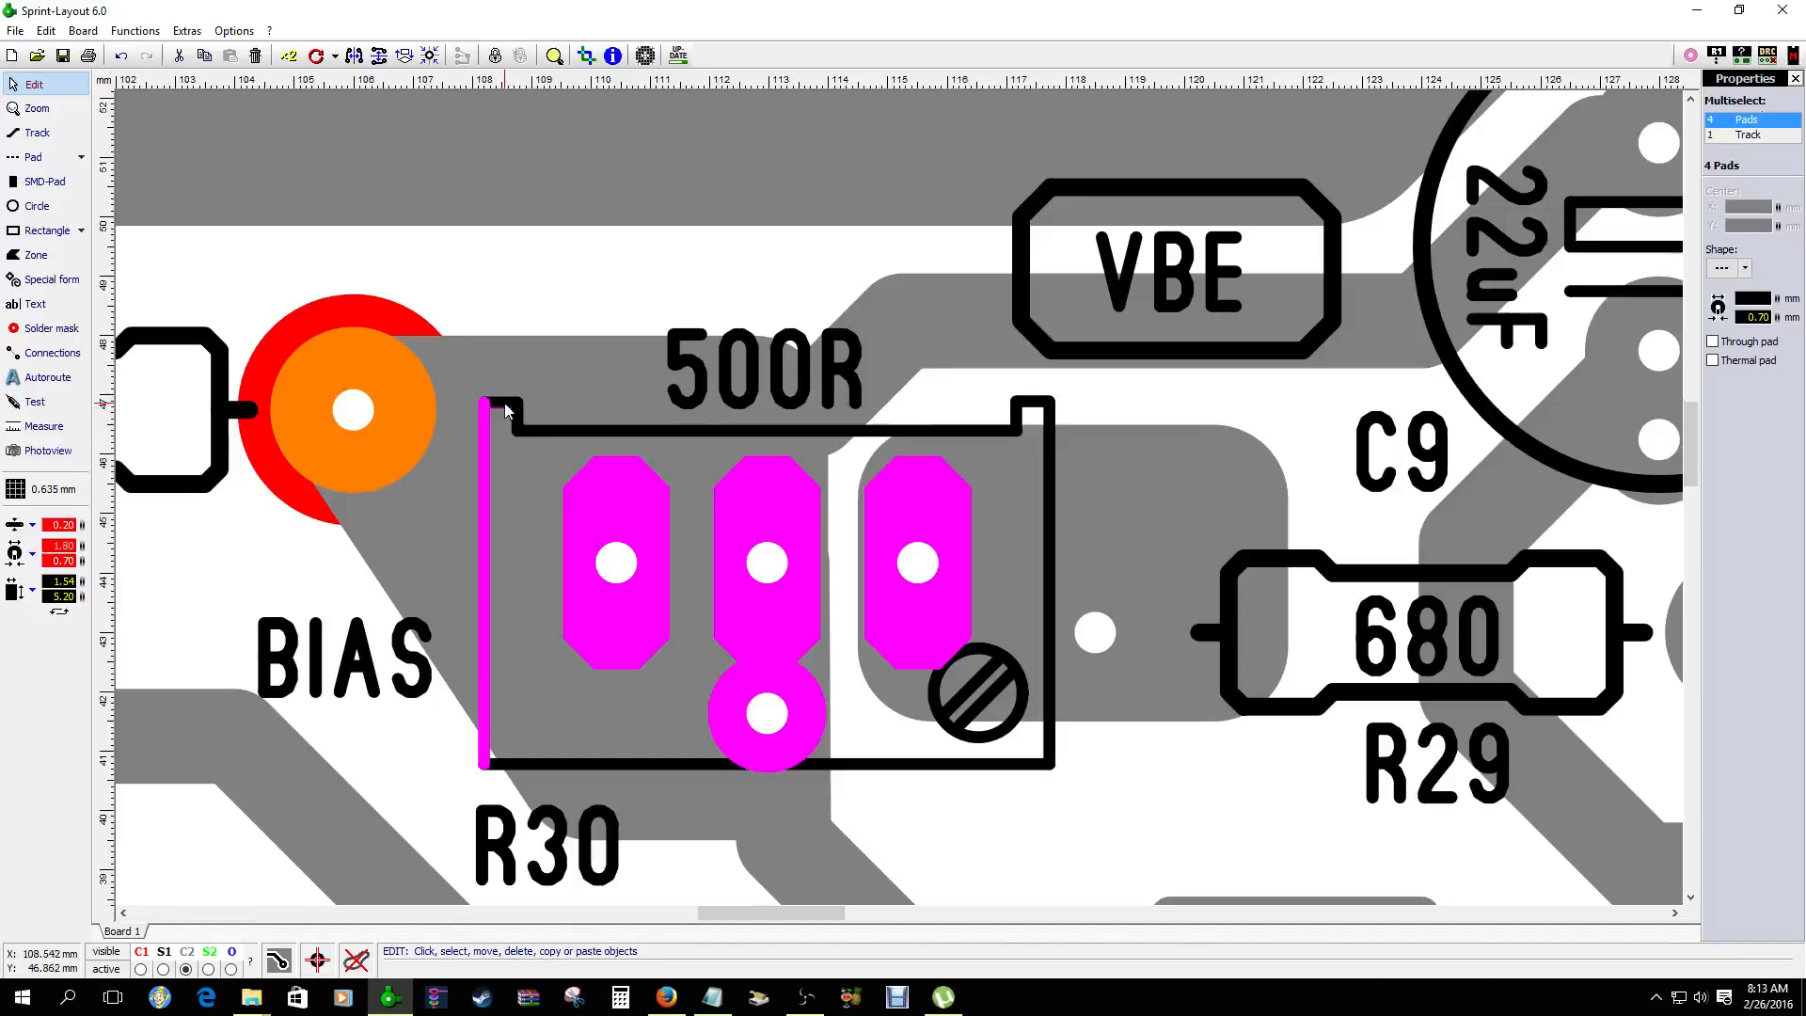
{"action": "left_click", "coordinate": [528, 430], "text": "shift"}
{"action": "left_click", "coordinate": [1019, 414], "text": "shift"}
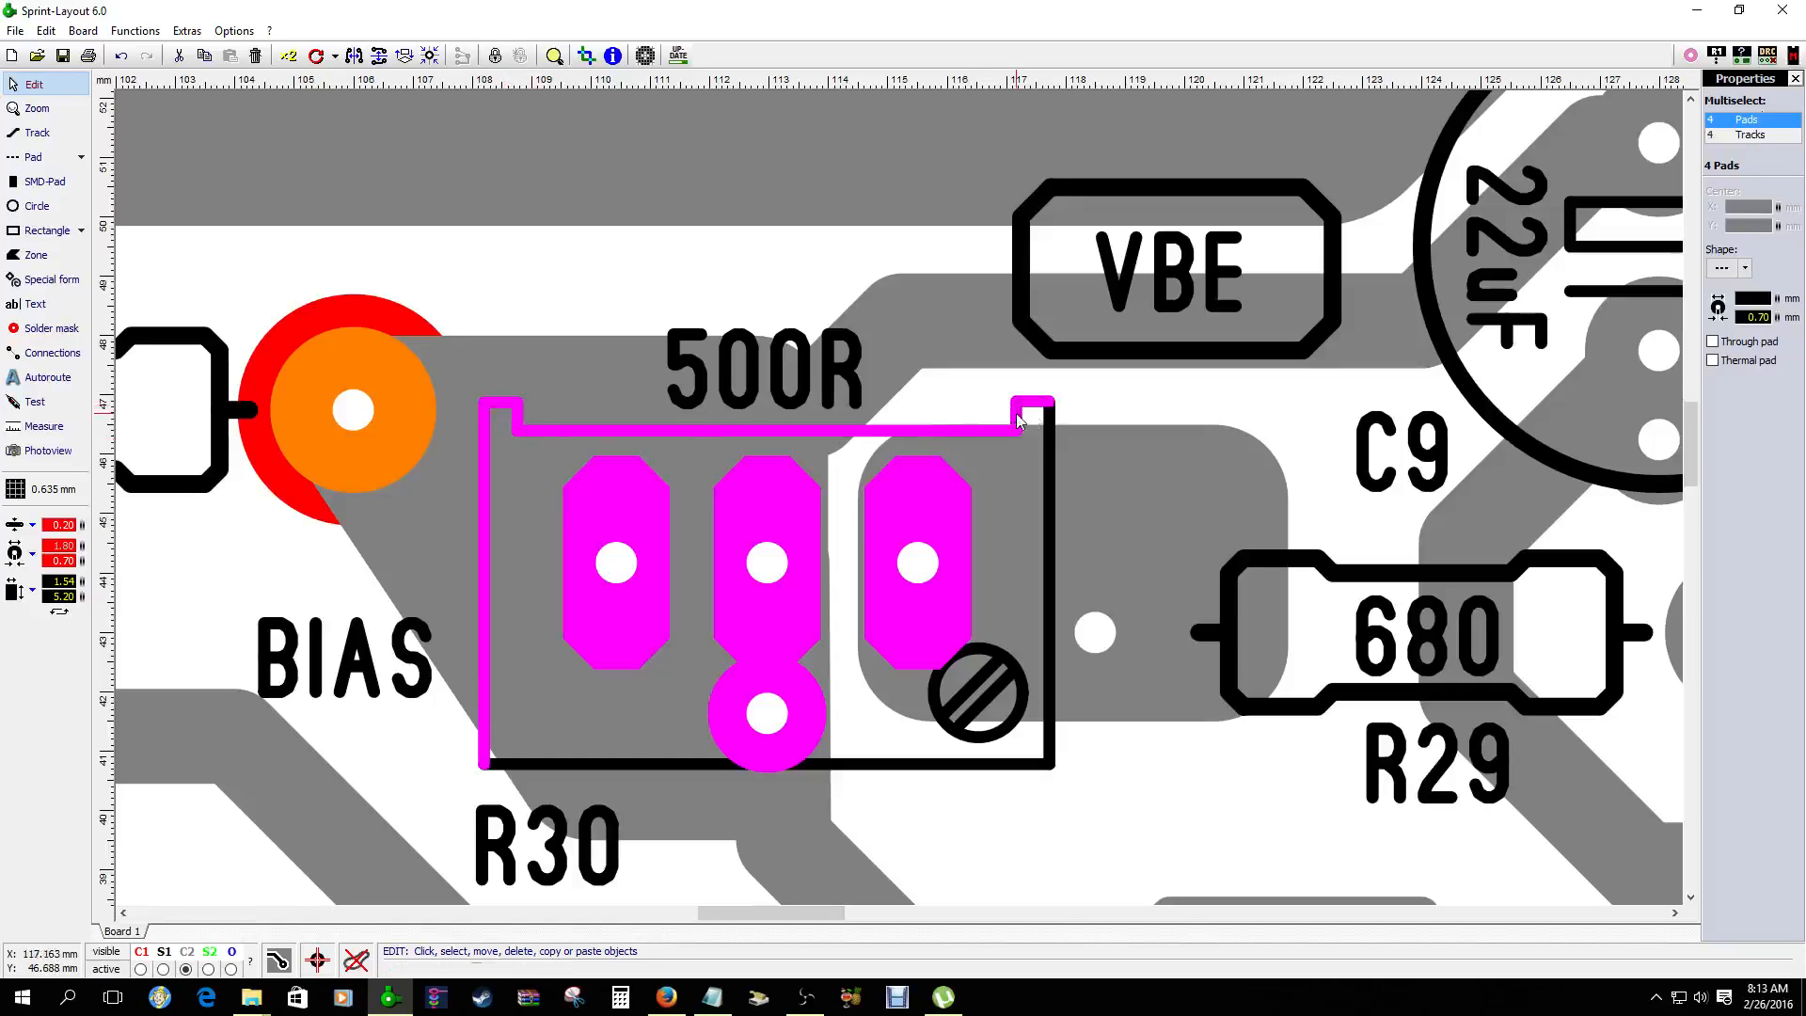
{"action": "left_click", "coordinate": [1049, 448], "text": "shift"}
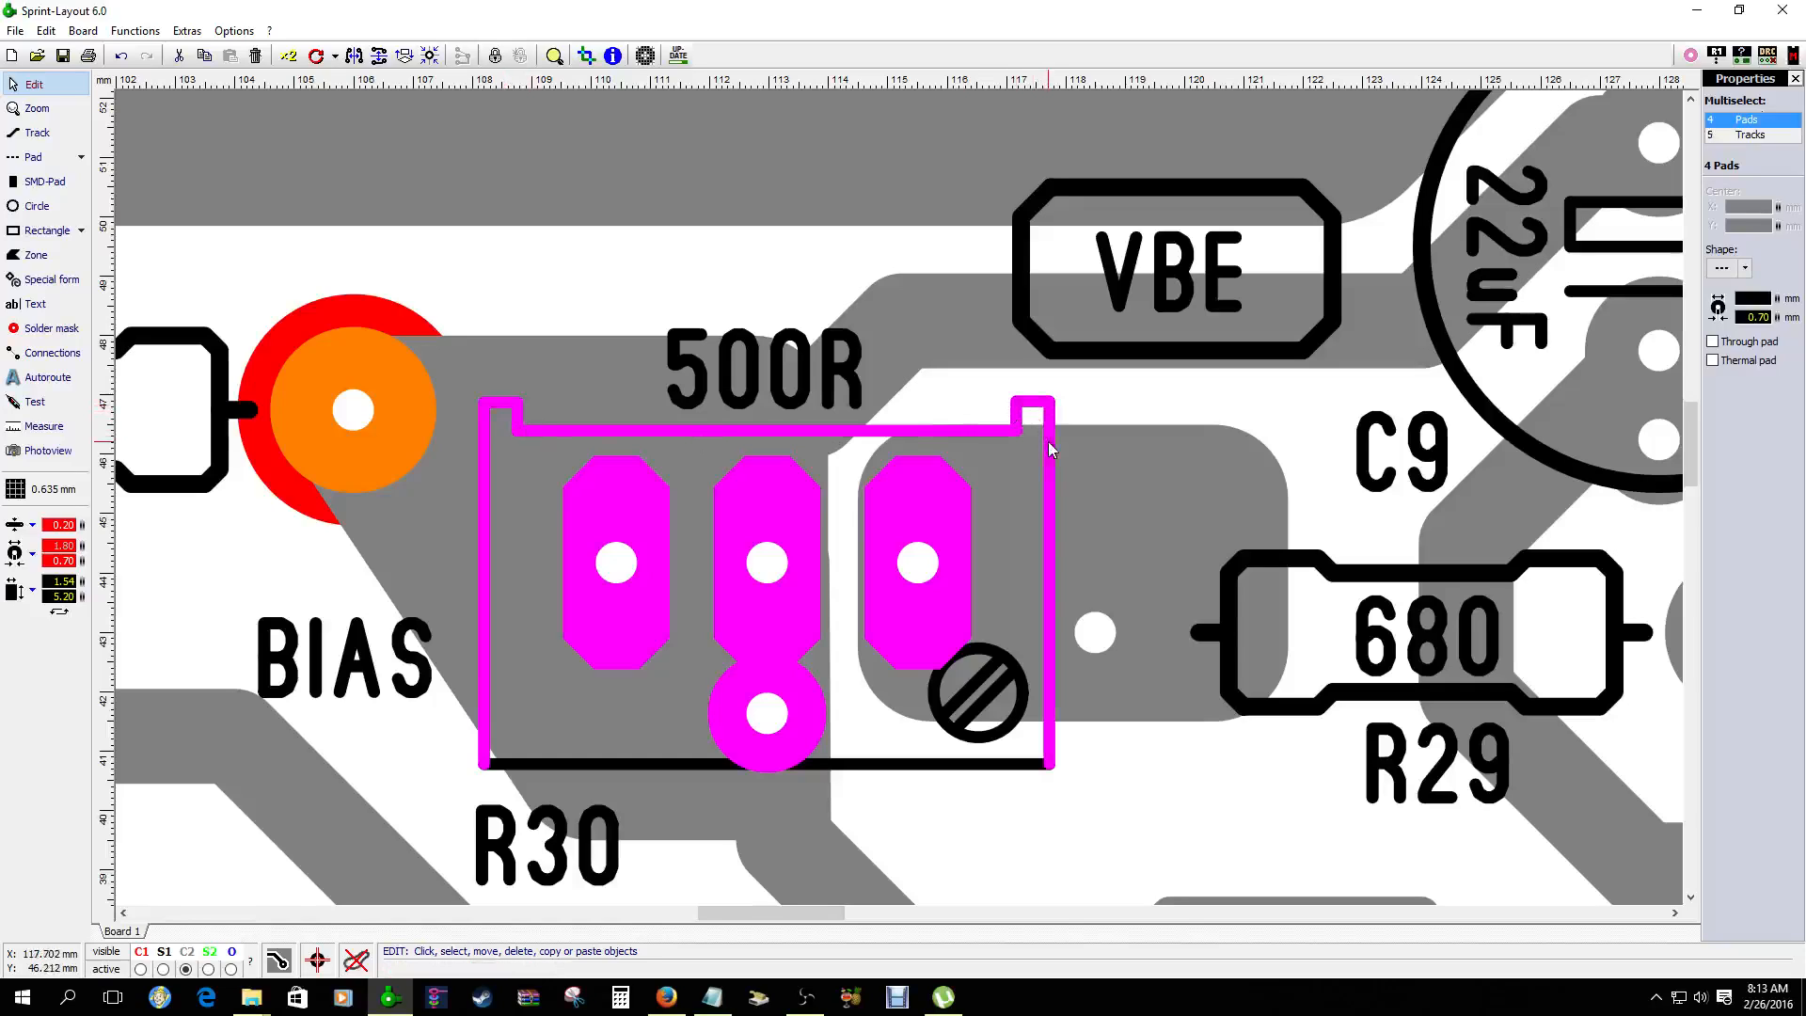
{"action": "left_click", "coordinate": [990, 738], "text": "shift"}
{"action": "left_click", "coordinate": [978, 715], "text": "shift"}
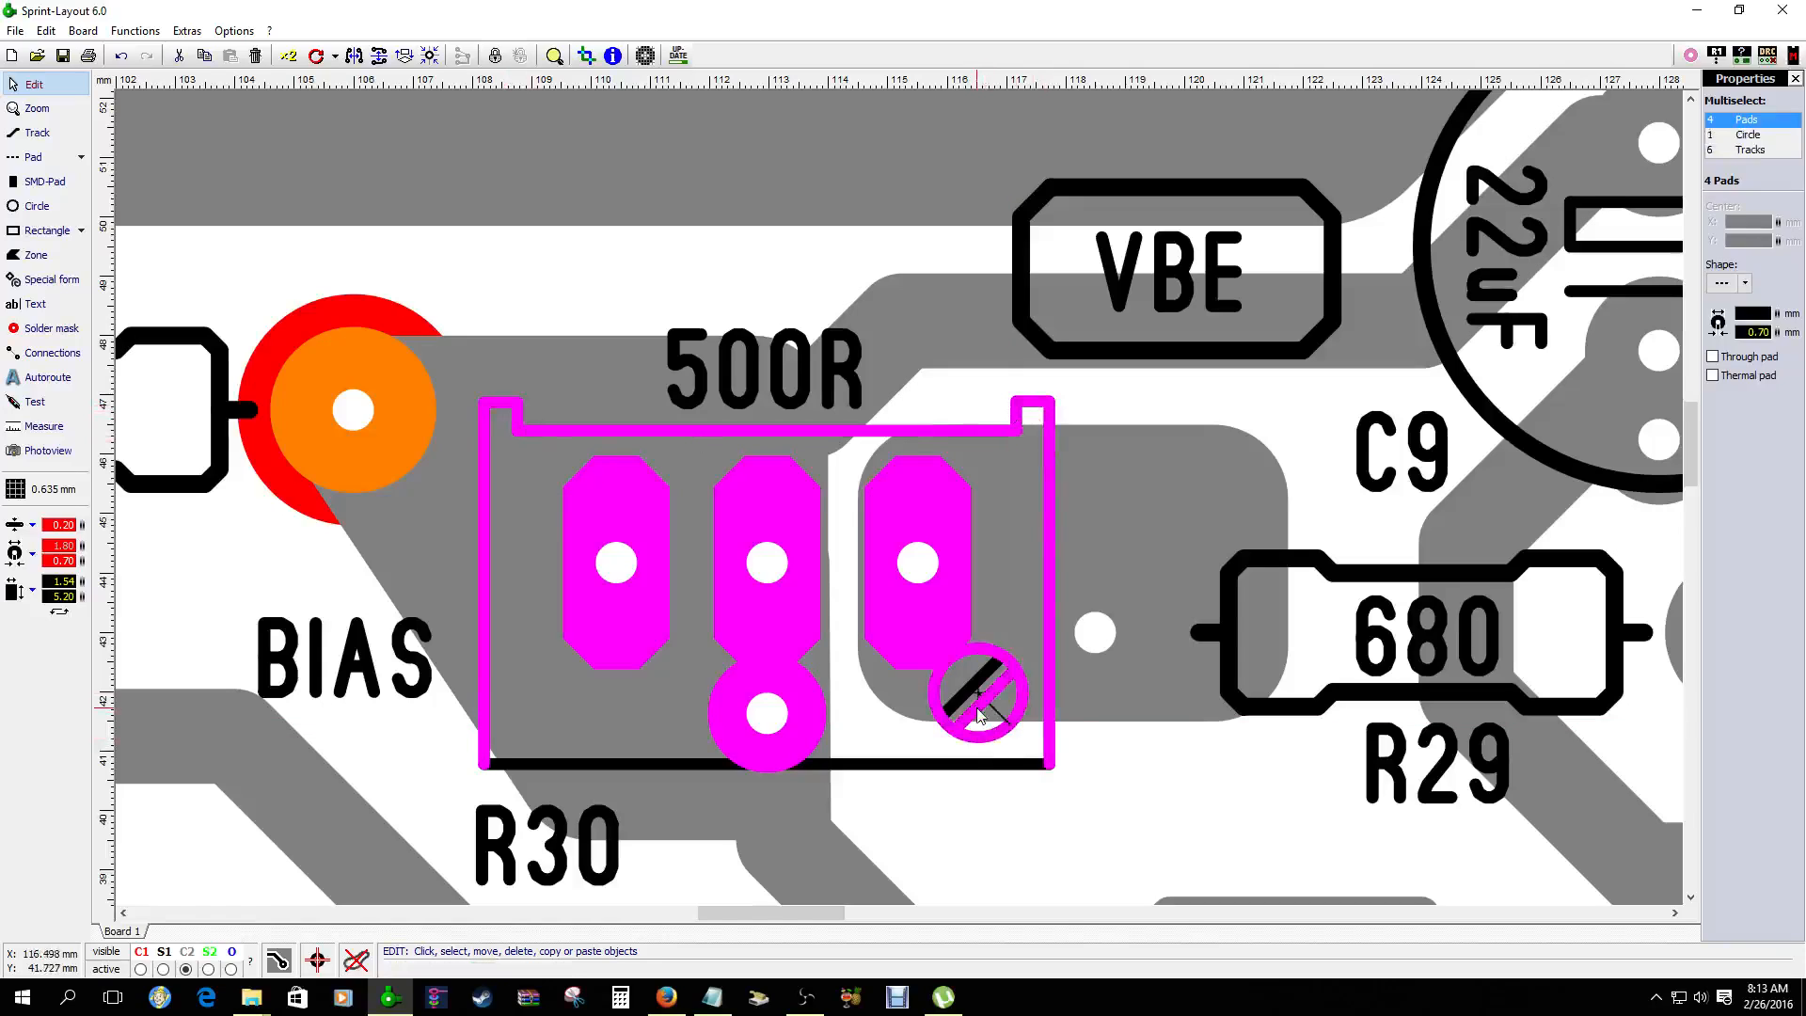
{"action": "left_click", "coordinate": [971, 701], "text": "shift"}
{"action": "left_click", "coordinate": [989, 764], "text": "shift"}
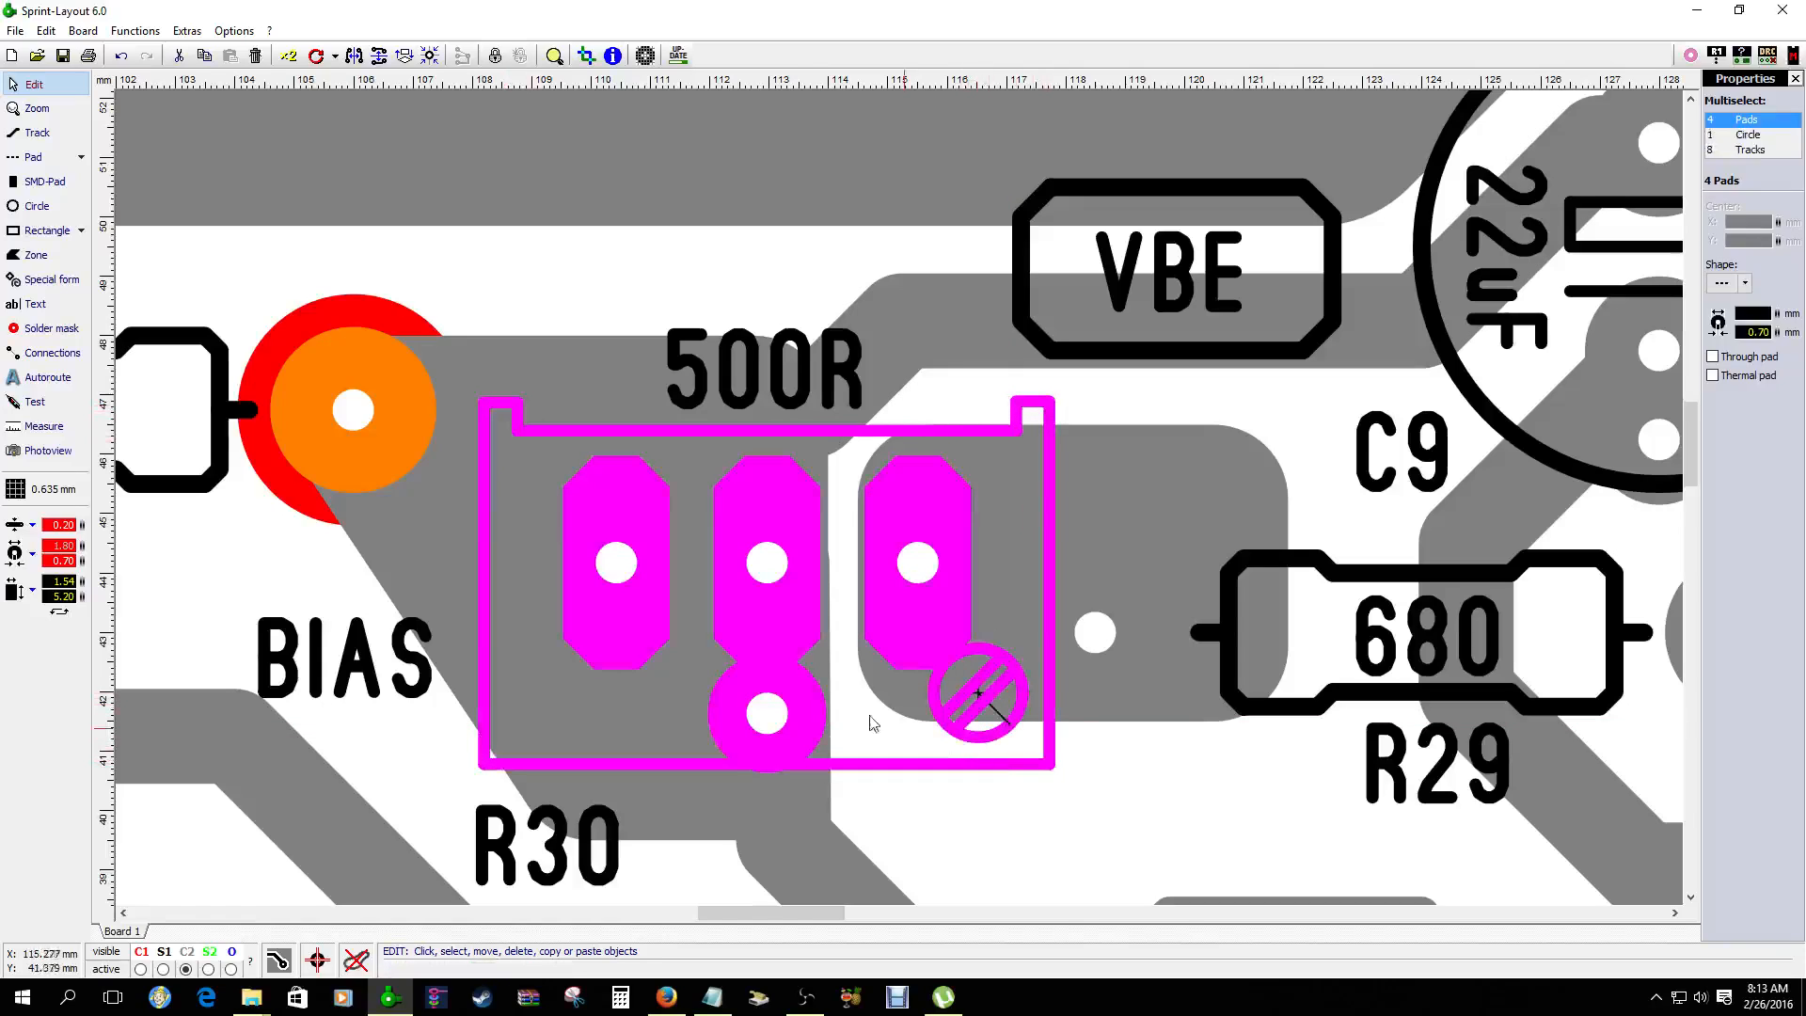
{"action": "right_click", "coordinate": [785, 610]}
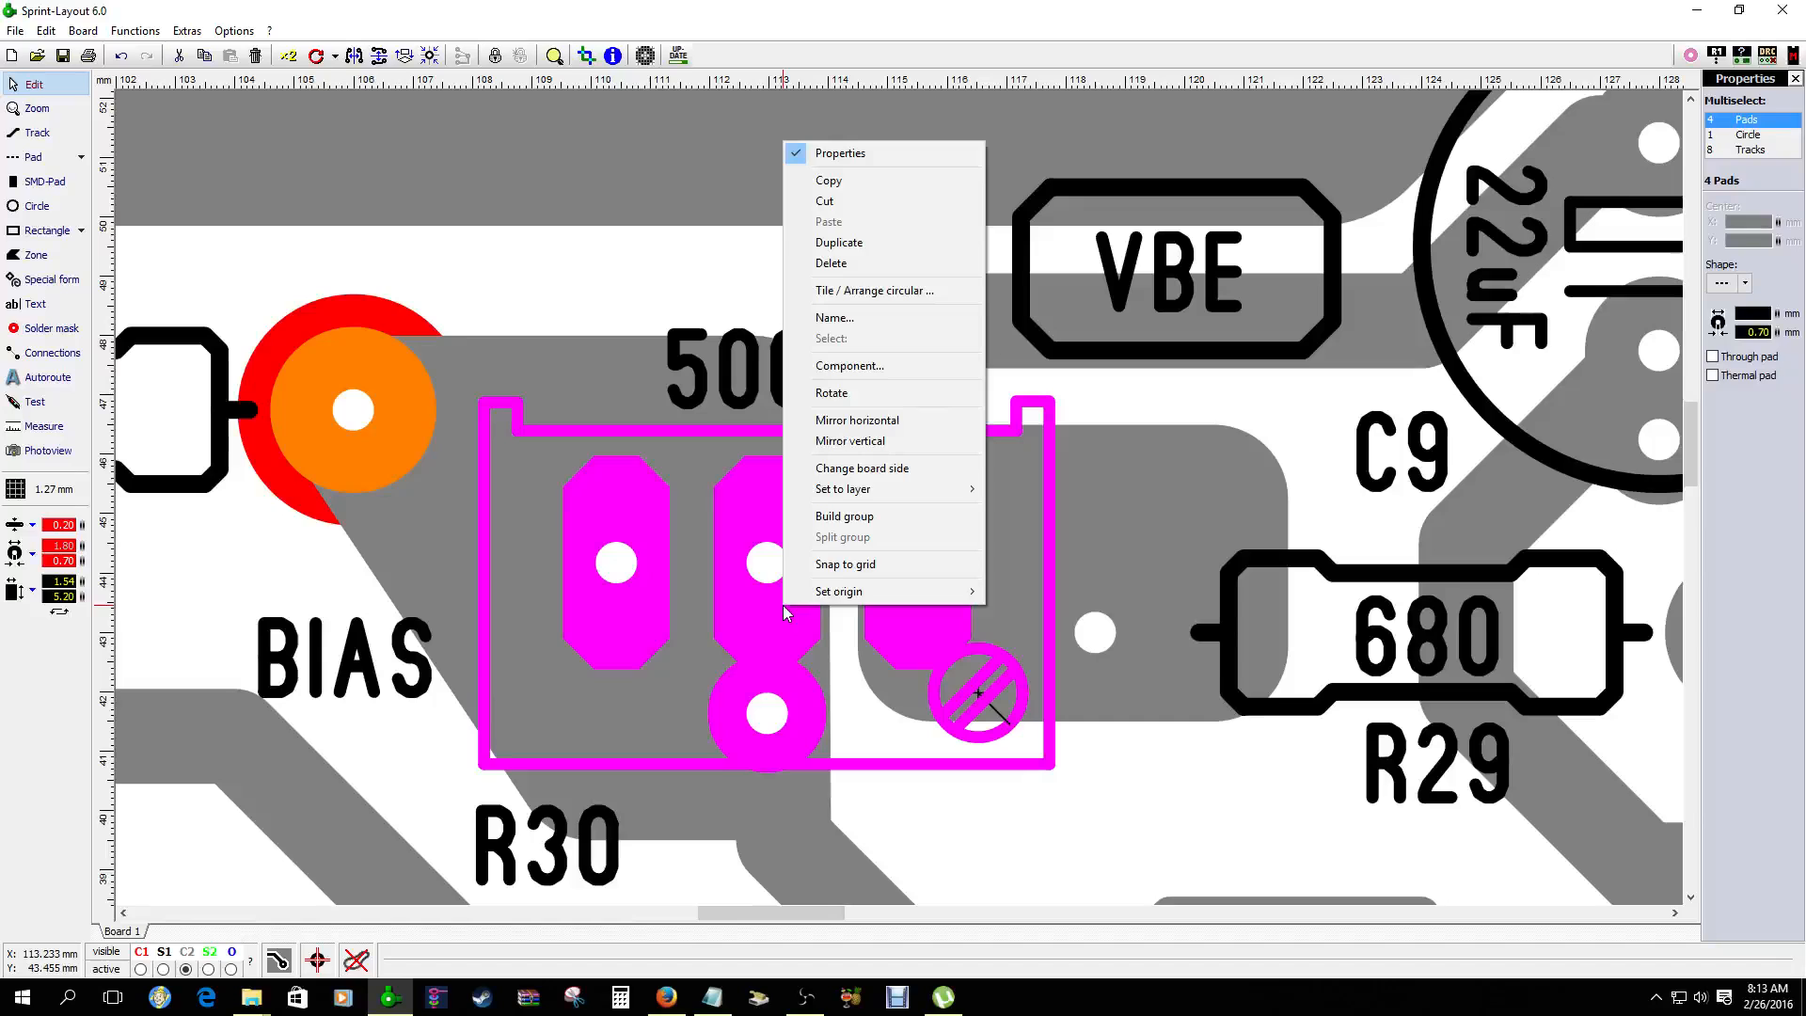
{"action": "left_click", "coordinate": [839, 519]}
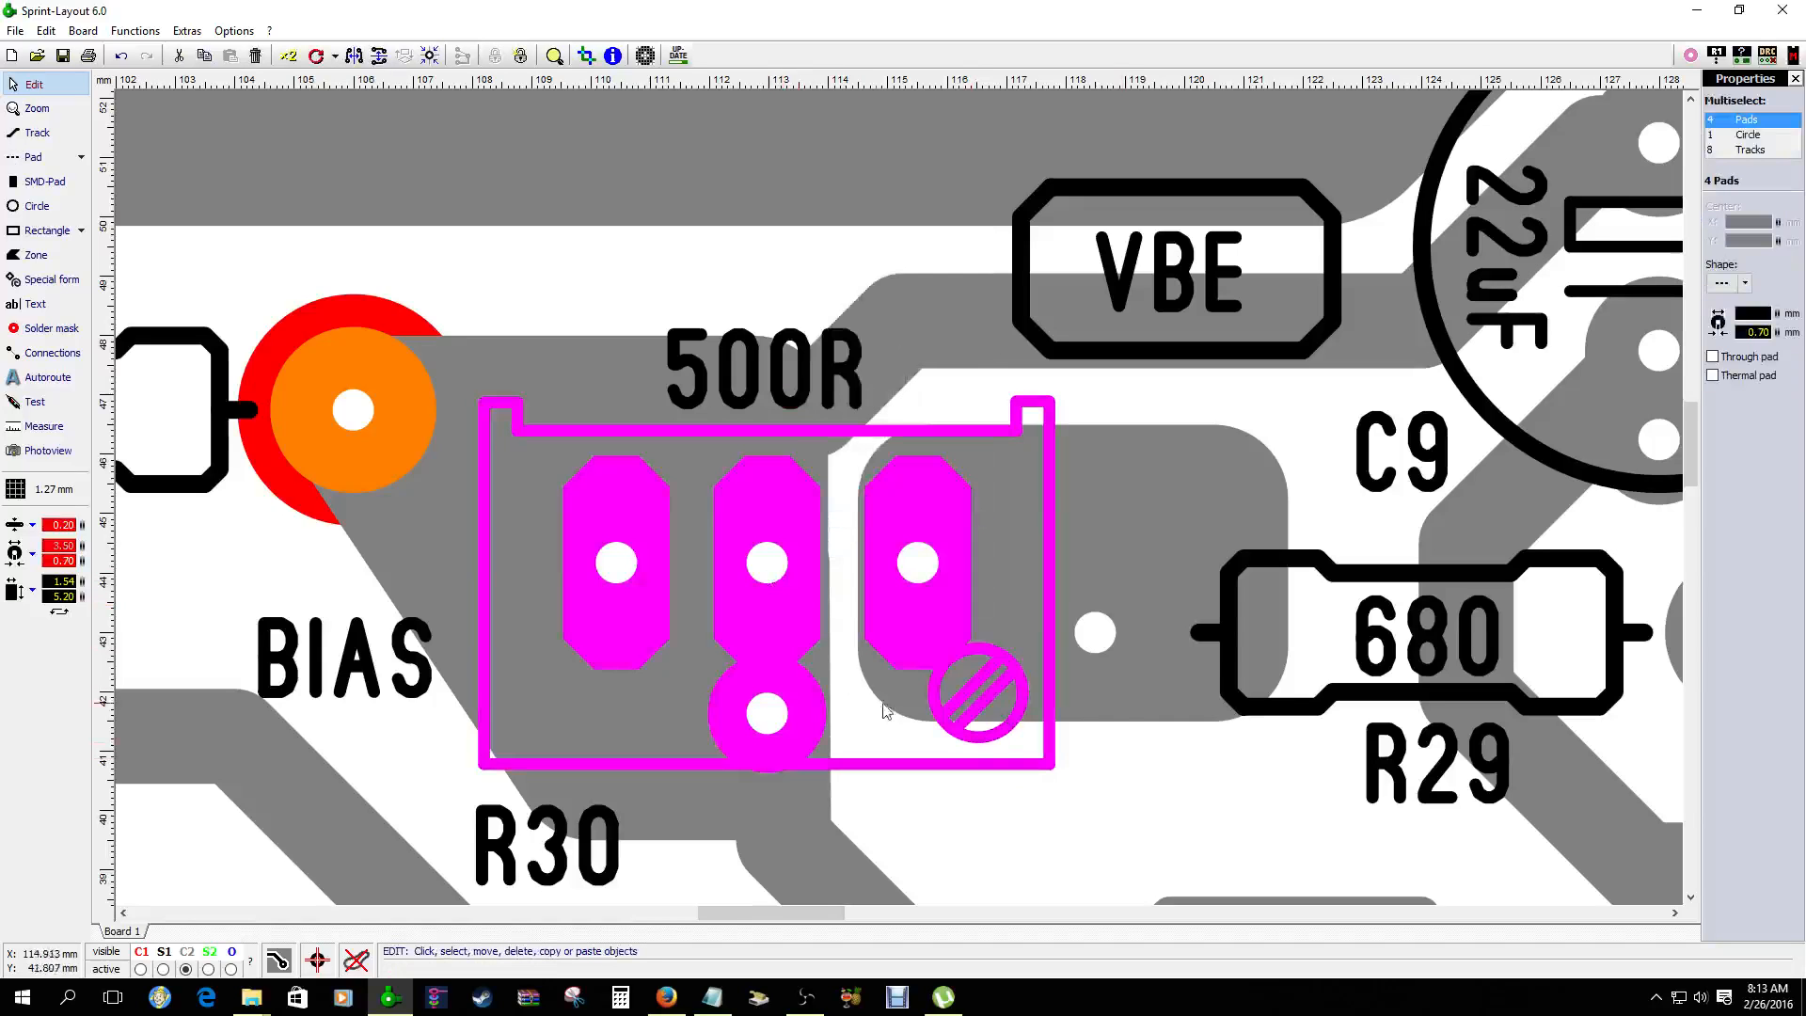
Move the grouped R30 trimmer slightly to the right as a single unit, and undo the move
{"action": "mouse_move", "coordinate": [771, 608]}
{"action": "left_mouse_down"}
{"action": "mouse_move", "coordinate": [770, 584]}
{"action": "mouse_move", "coordinate": [842, 791]}
{"action": "mouse_move", "coordinate": [917, 569]}
{"action": "mouse_move", "coordinate": [833, 535]}
{"action": "mouse_move", "coordinate": [758, 609]}
{"action": "left_mouse_up"}
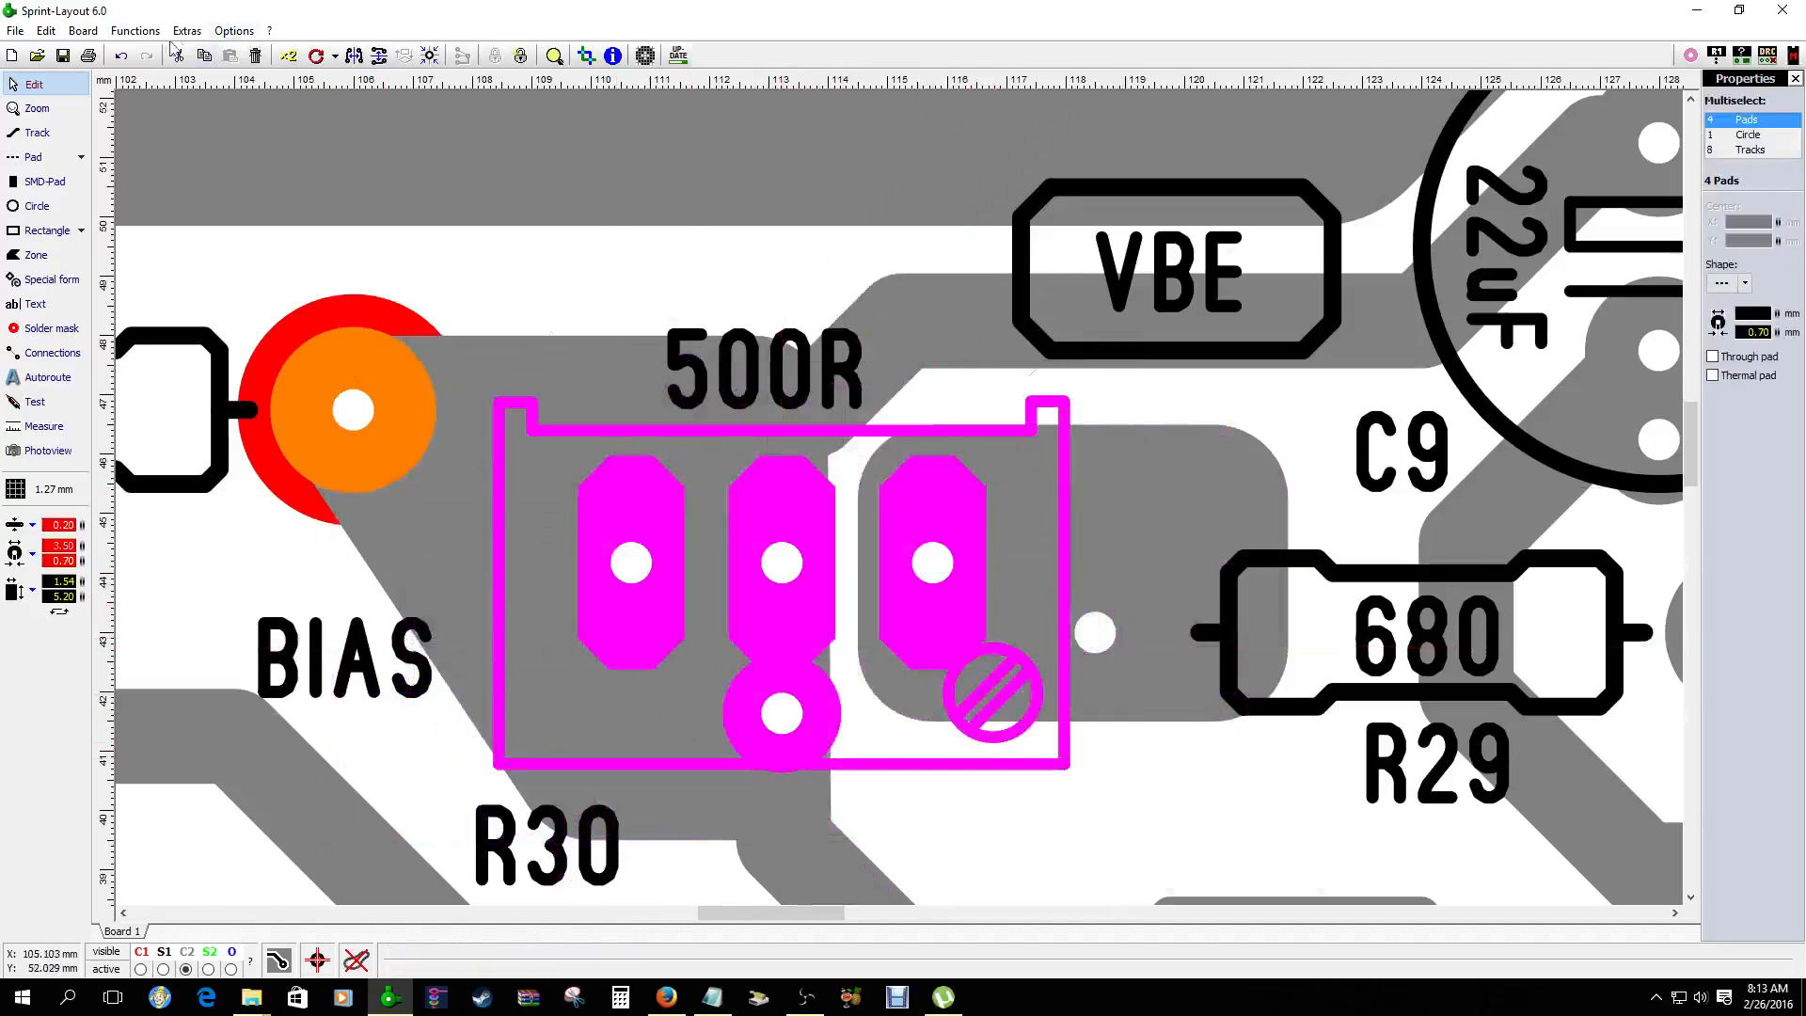
{"action": "left_click", "coordinate": [120, 56]}
{"action": "scroll", "coordinate": [953, 503], "scroll_direction": "down", "scroll_amount": 5}
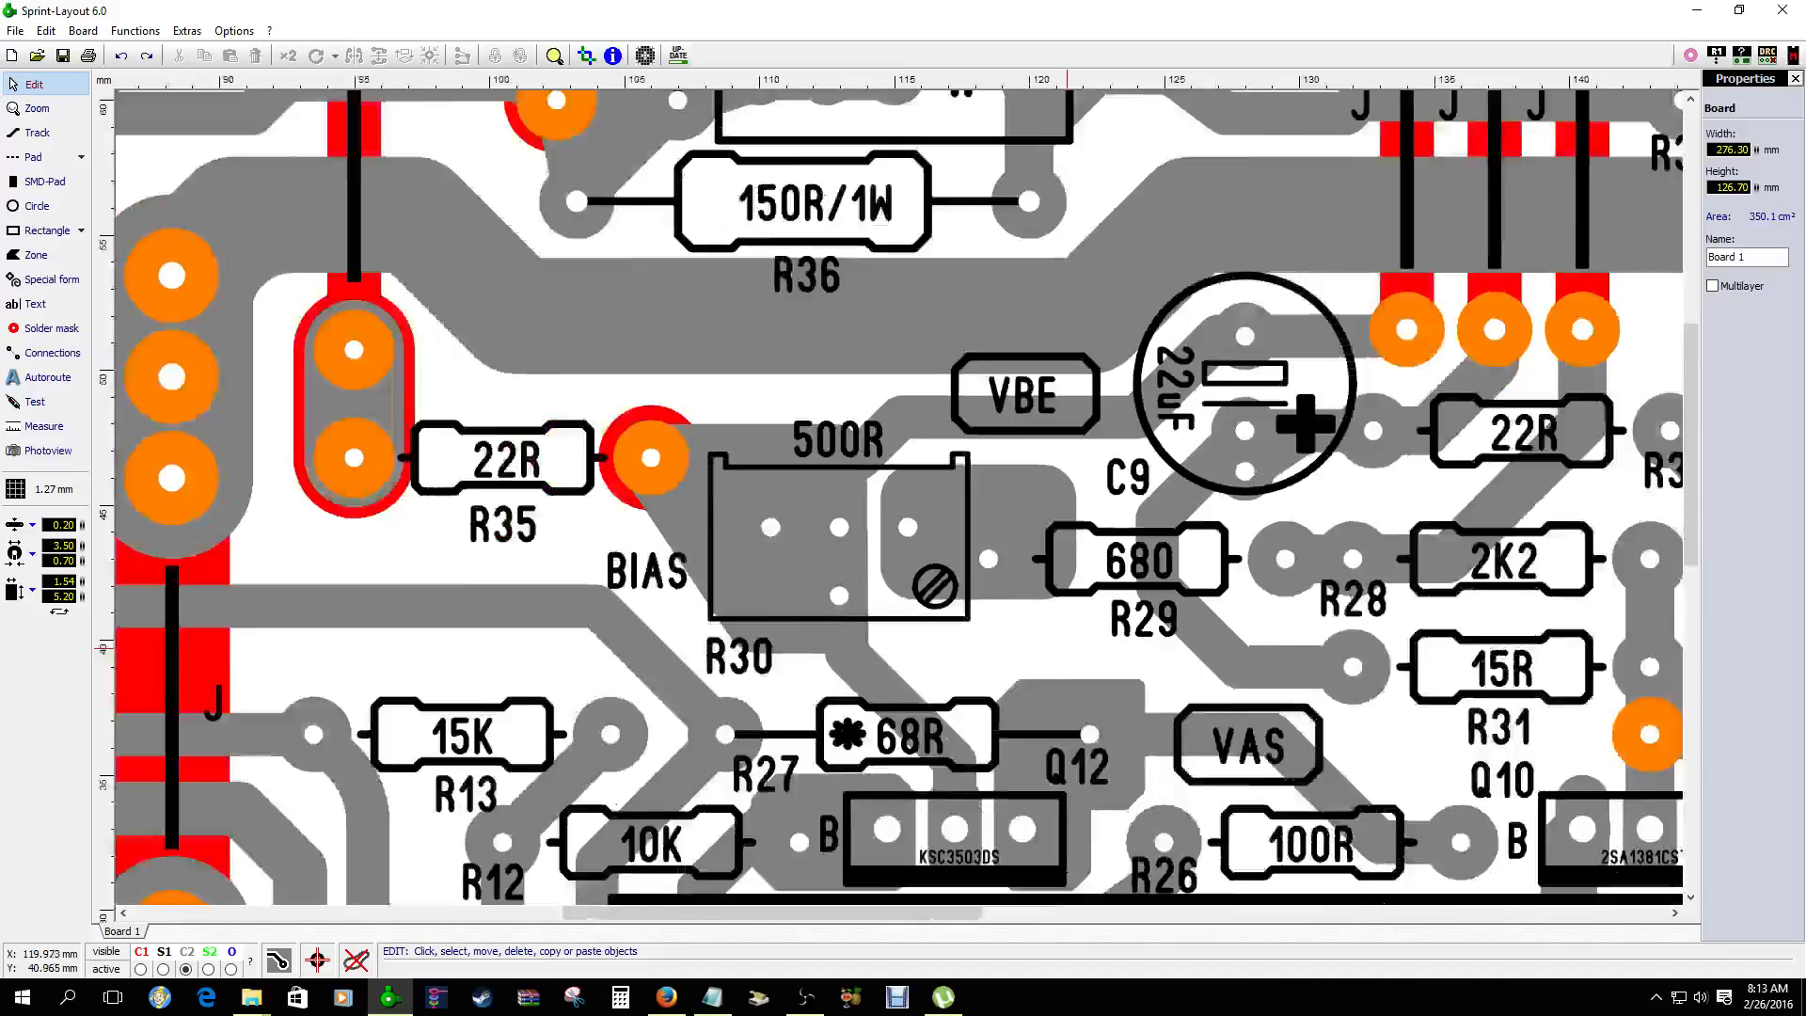
{"action": "scroll", "coordinate": [953, 504], "scroll_direction": "down", "scroll_amount": 2}
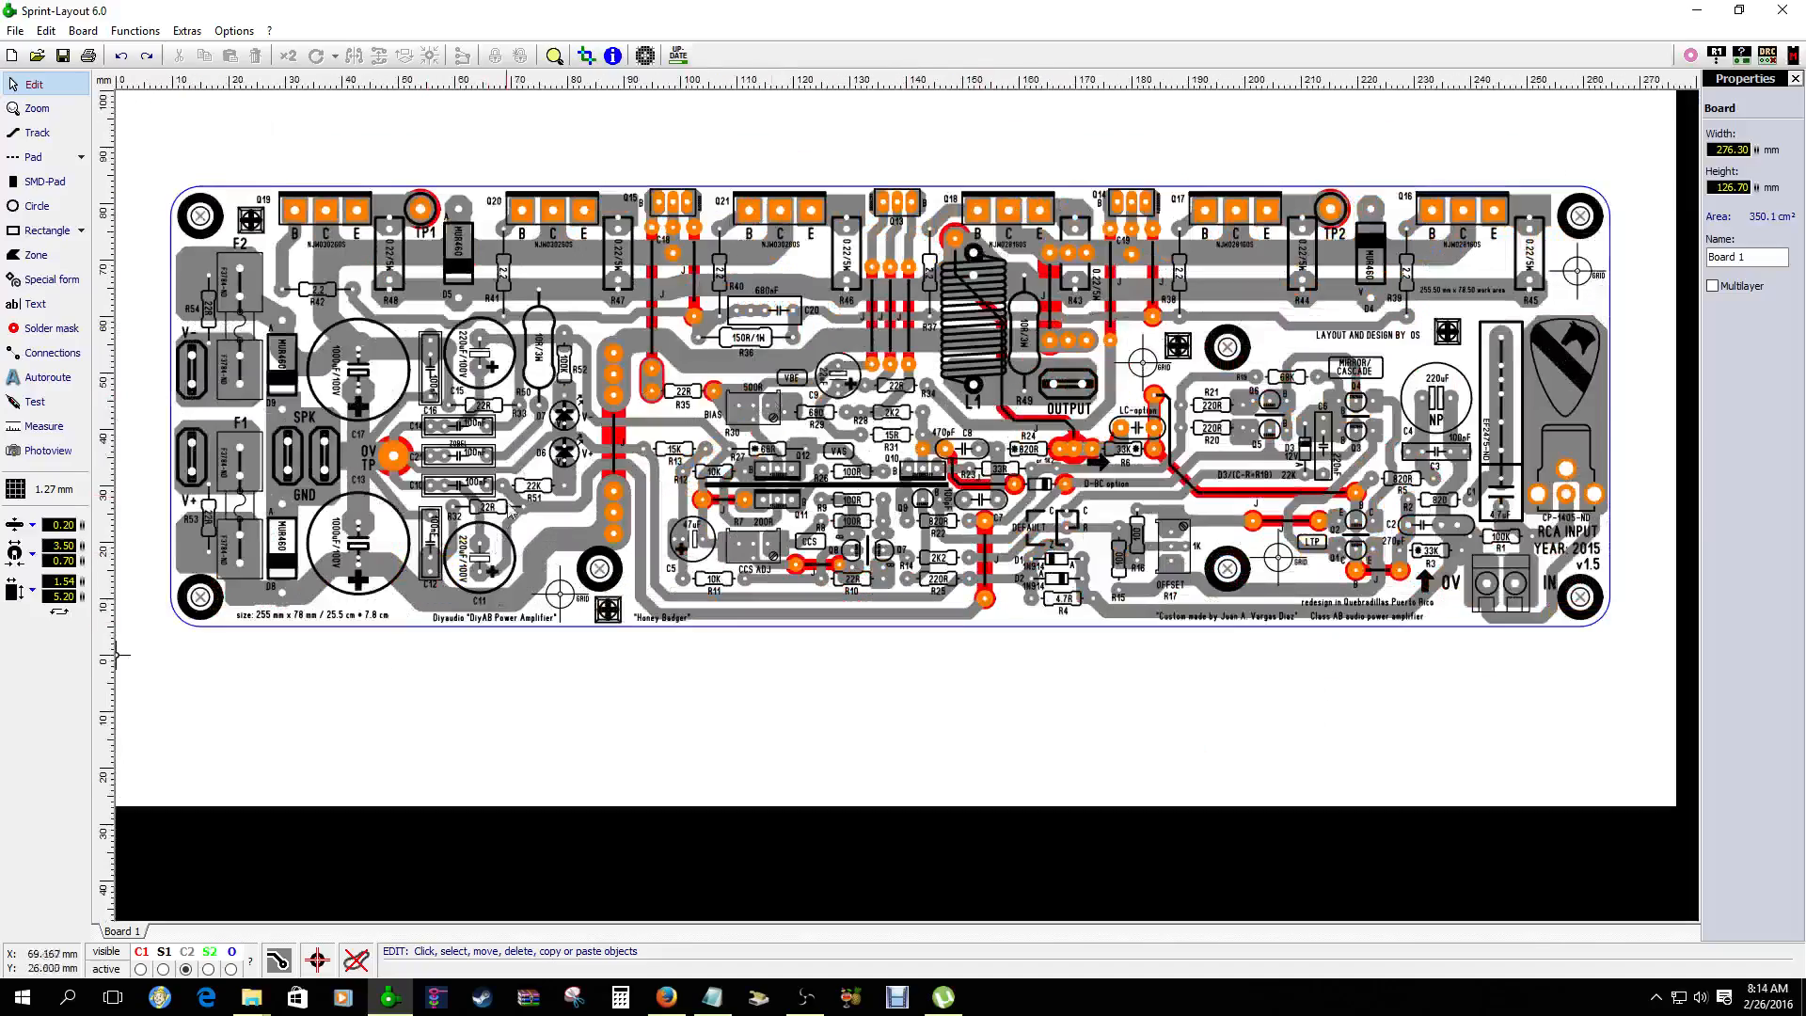
{"action": "scroll", "coordinate": [571, 481], "scroll_direction": "up", "scroll_amount": 2}
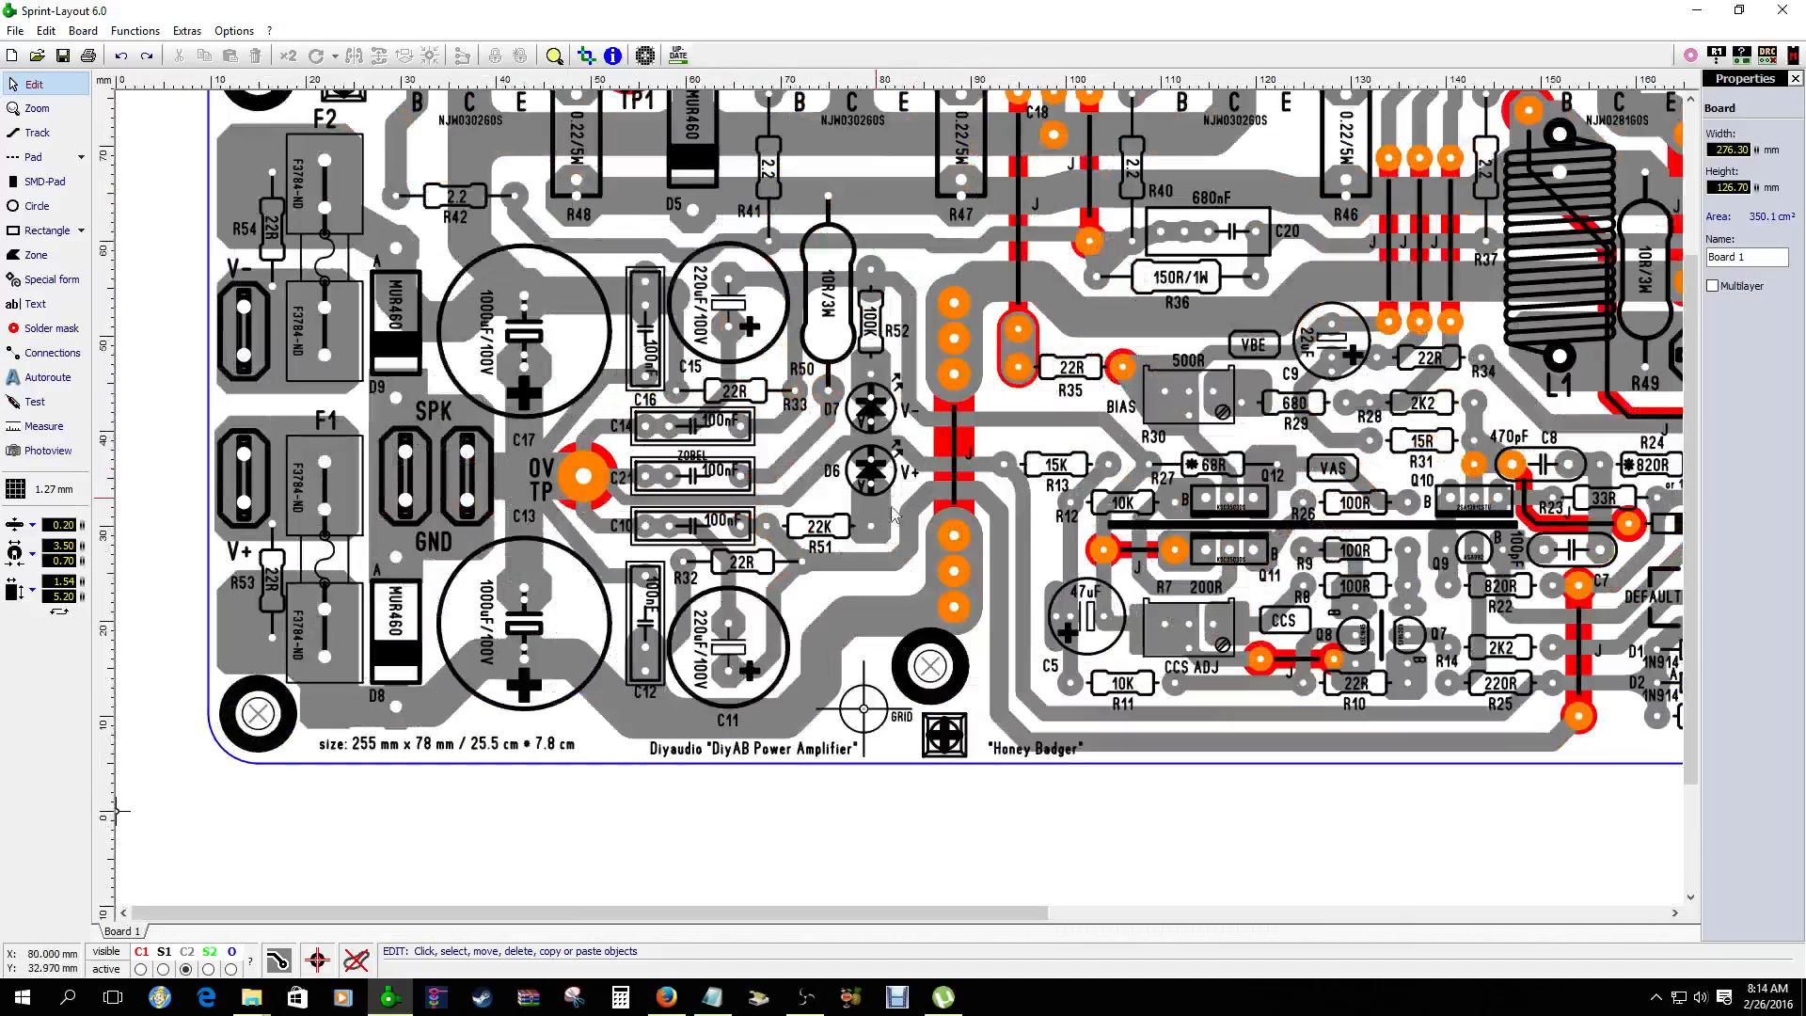
{"action": "scroll", "coordinate": [892, 513], "scroll_direction": "down", "scroll_amount": 2}
Minimize the layout program, switch to the open Layout60 folder in File Explorer and move its window up the desktop
{"action": "left_click", "coordinate": [1696, 10]}
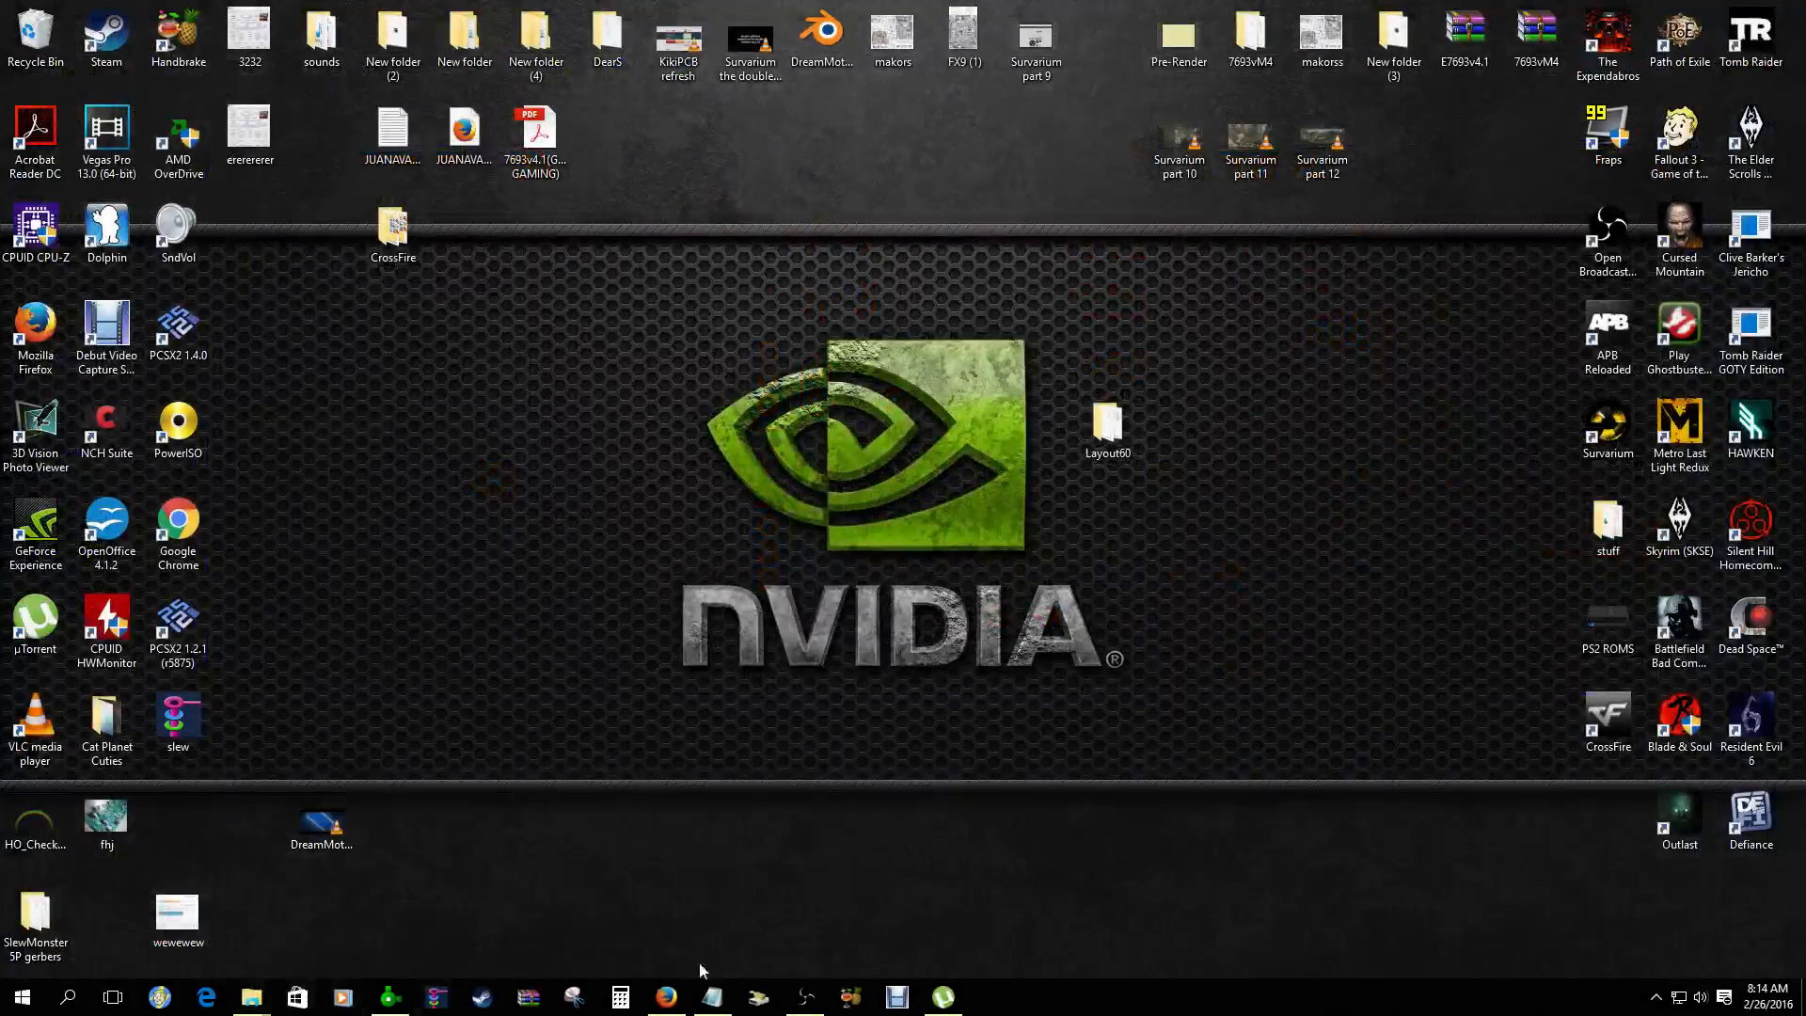
{"action": "mouse_move", "coordinate": [252, 1003]}
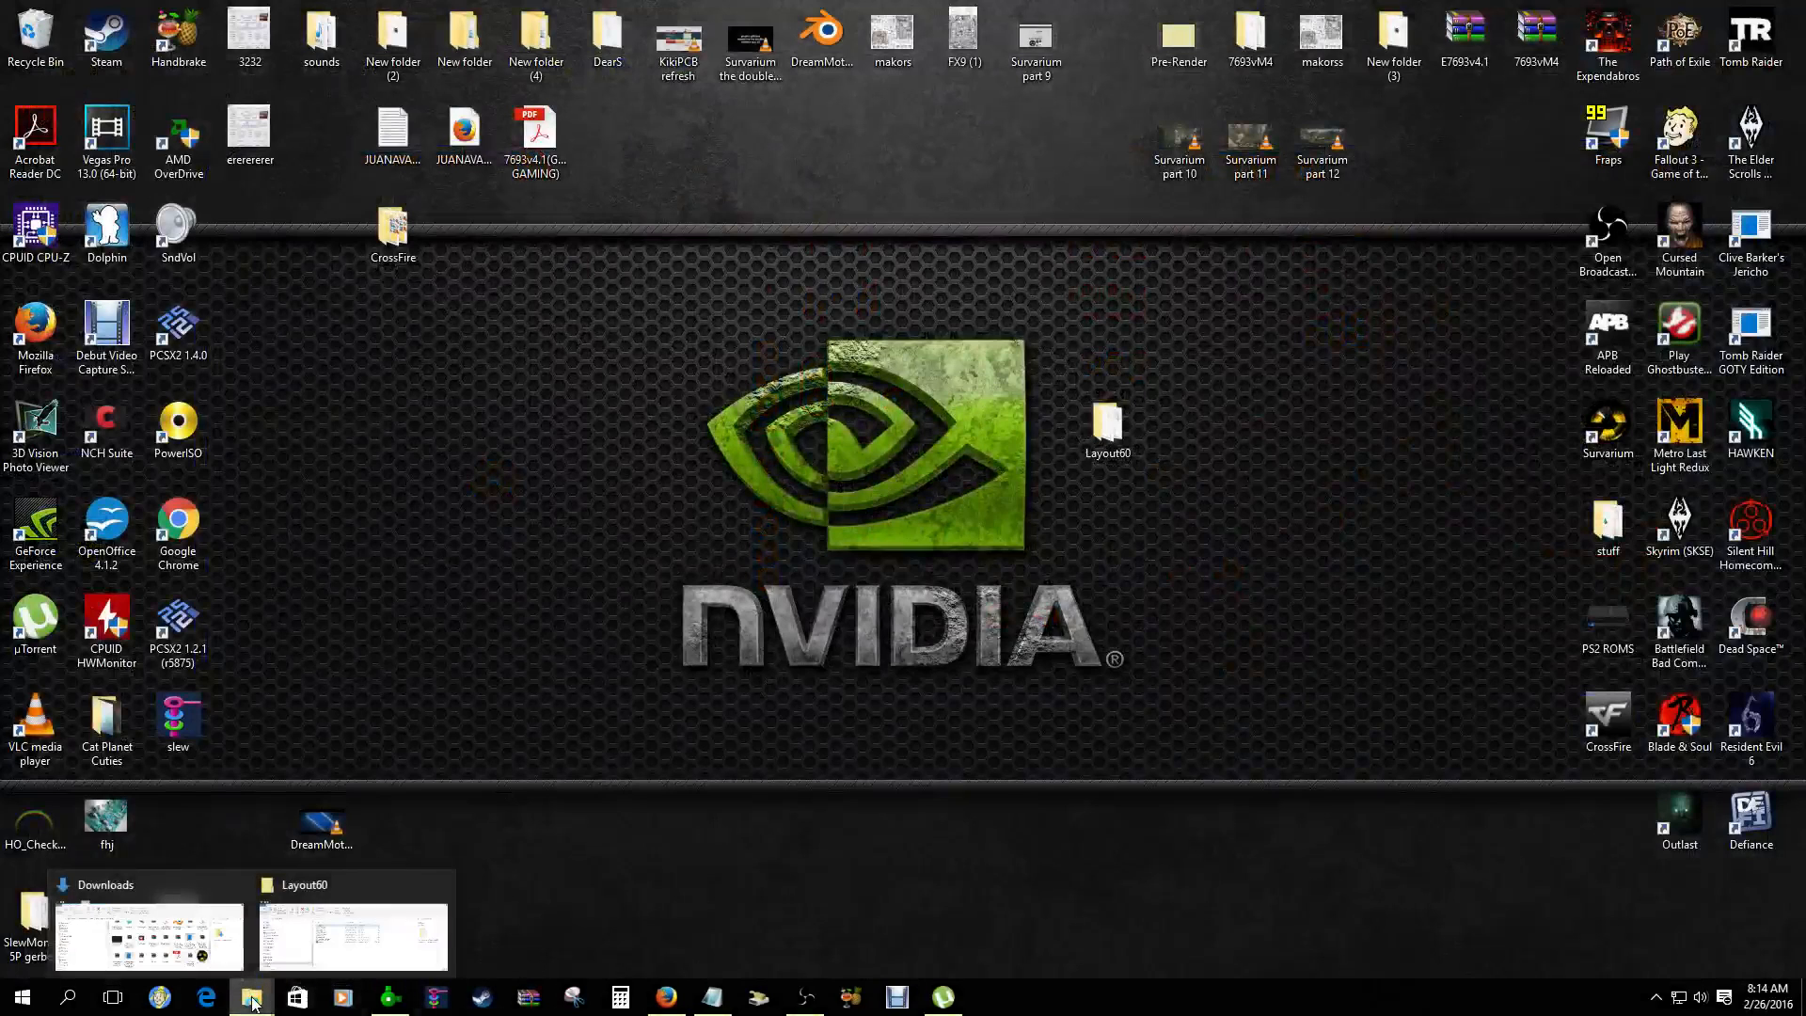
{"action": "left_click", "coordinate": [376, 932]}
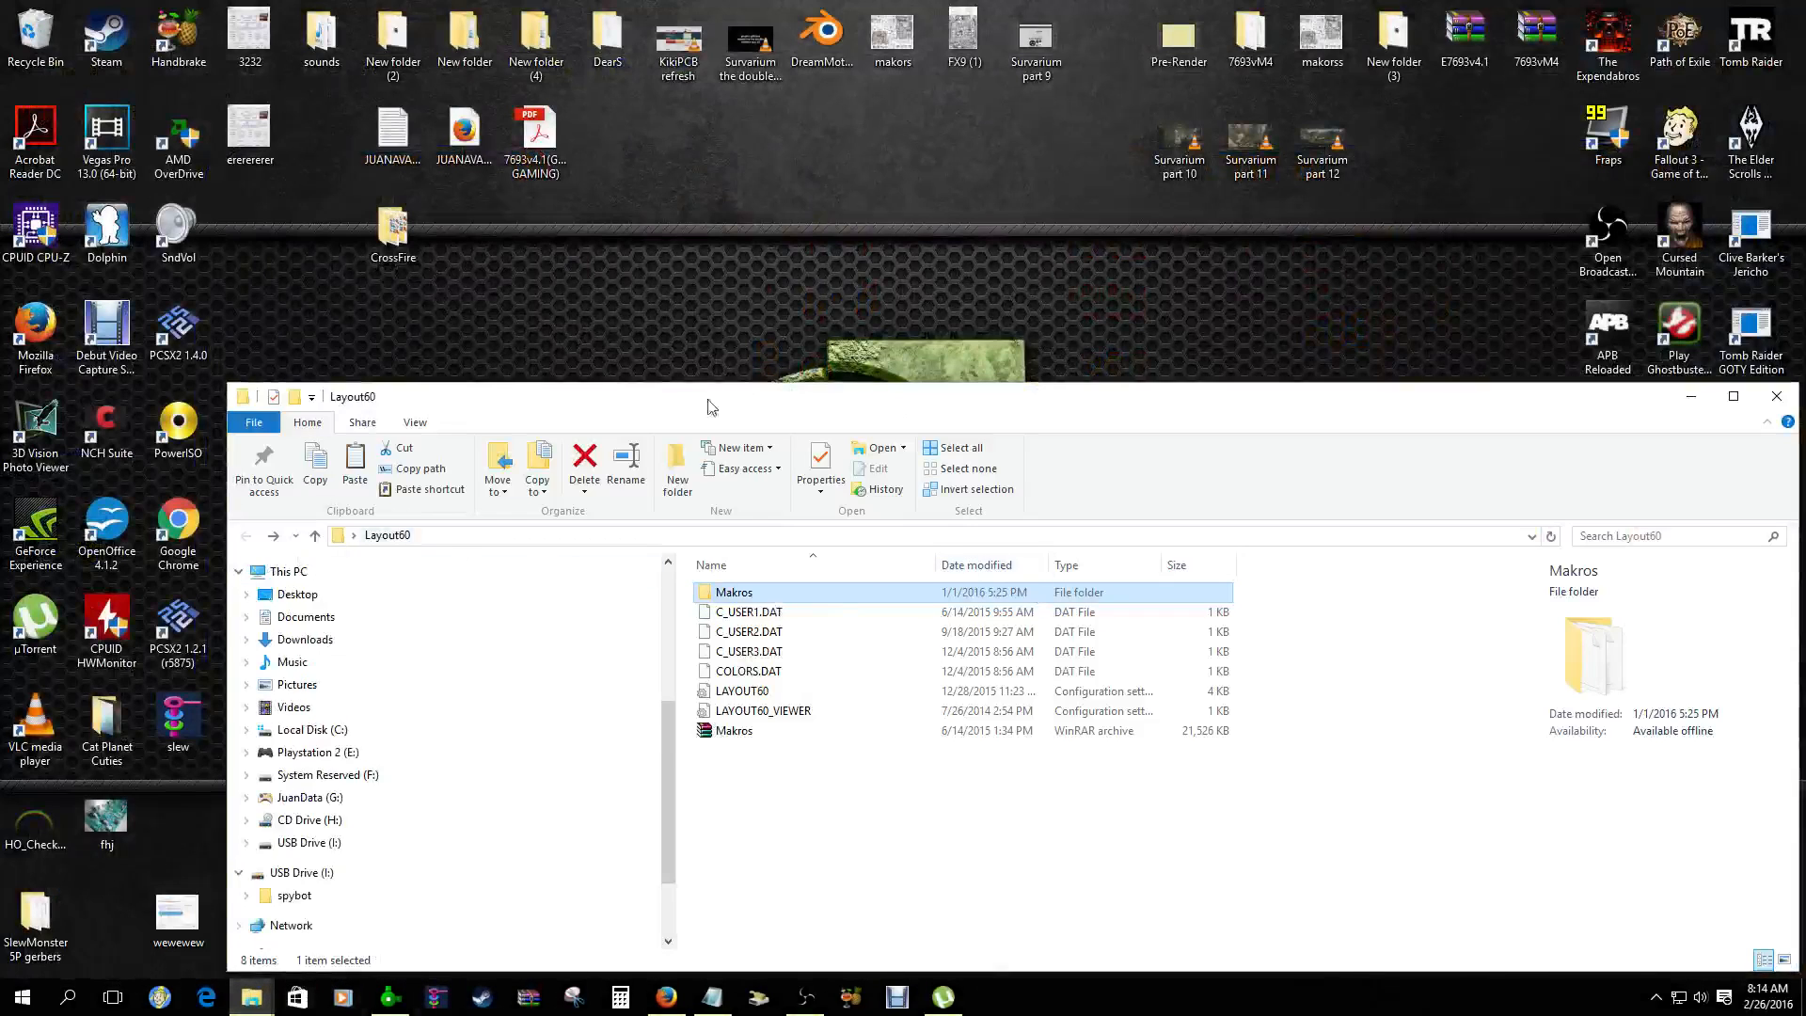
{"action": "left_click_drag", "start_coordinate": [1561, 407], "coordinate": [1484, 221]}
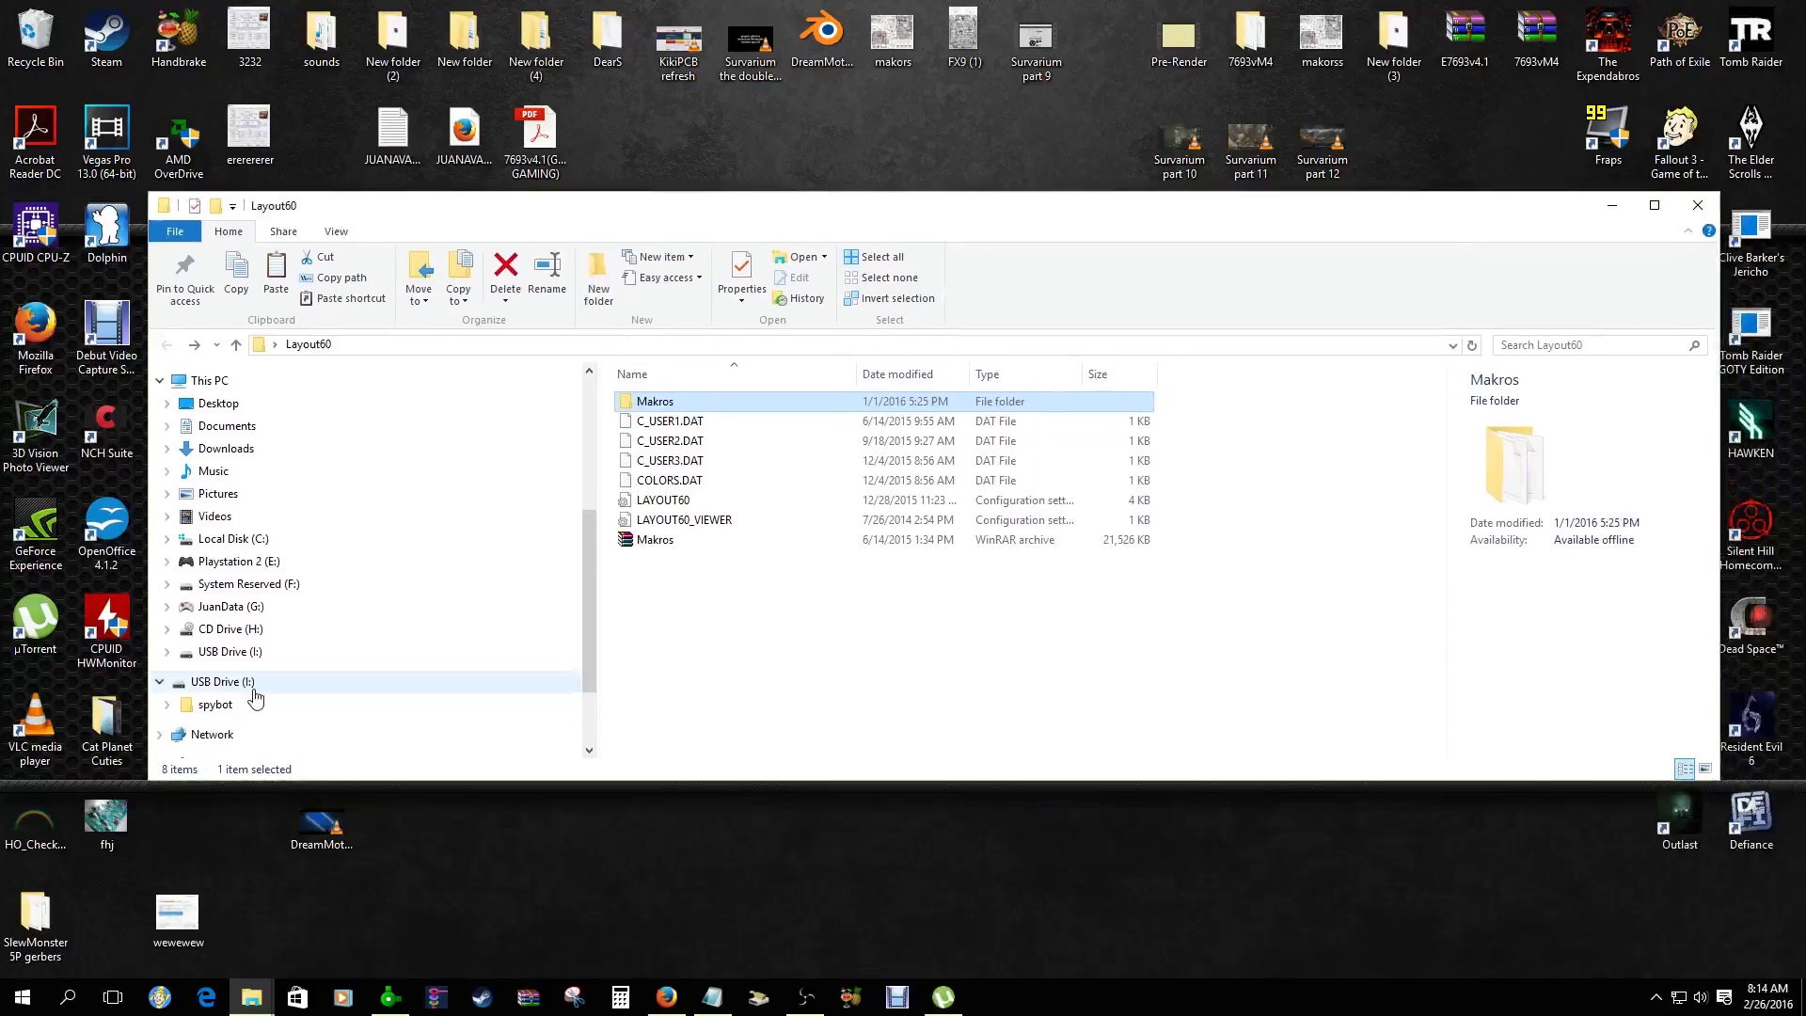
Open the Layout60 folder under Local Disk (C:), Users, Public, Public Documents in File Explorer
{"action": "scroll", "coordinate": [320, 698], "scroll_direction": "down", "scroll_amount": 2}
{"action": "left_click", "coordinate": [240, 448]}
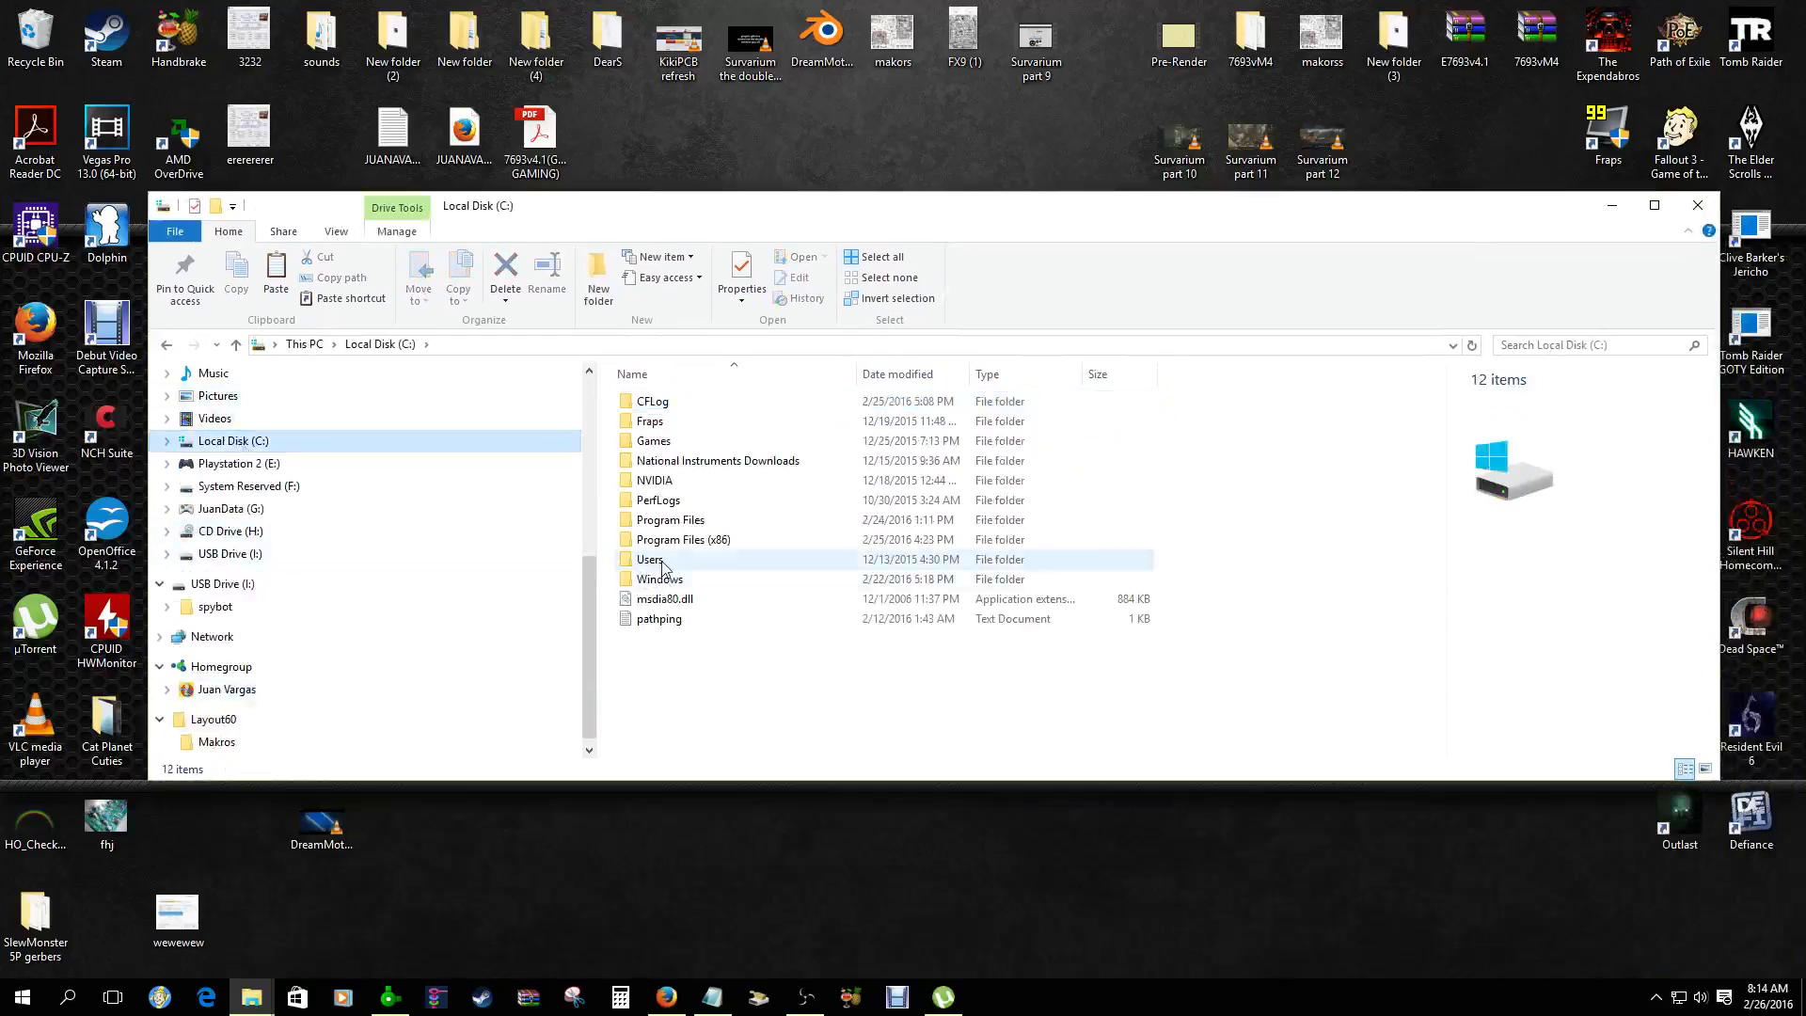
{"action": "mouse_move", "coordinate": [664, 565]}
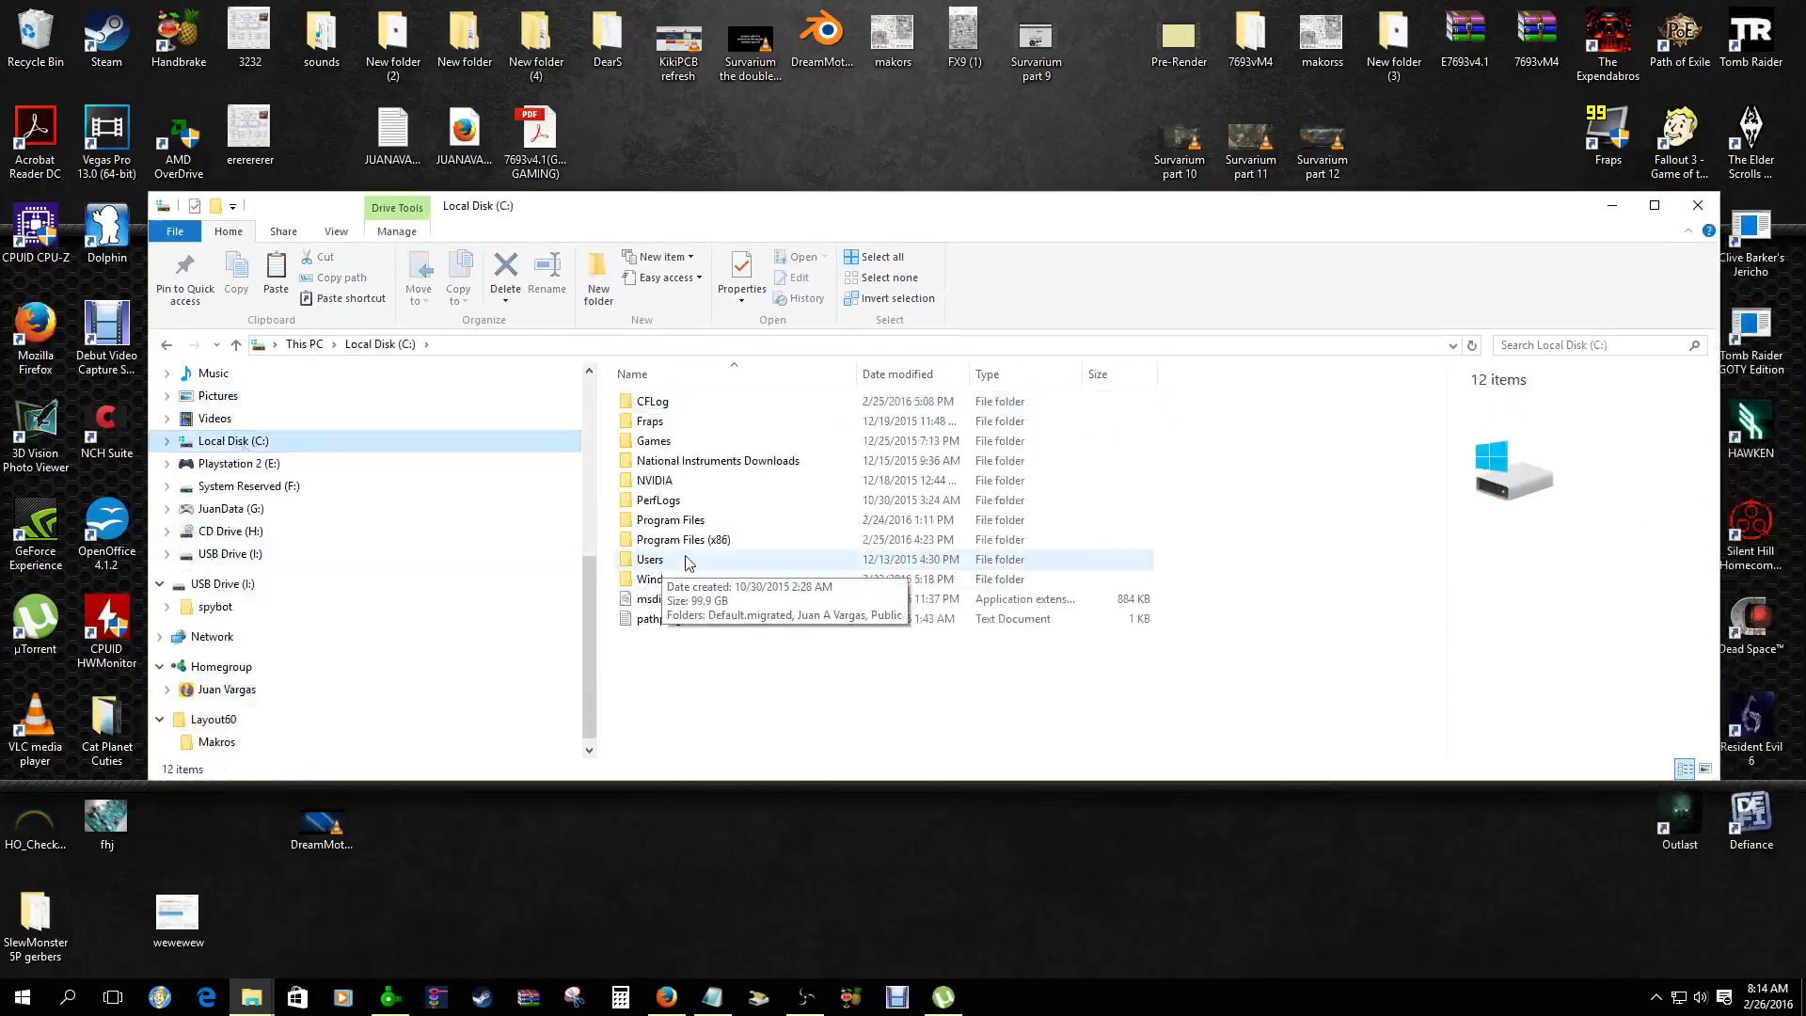
{"action": "double_click", "coordinate": [688, 561]}
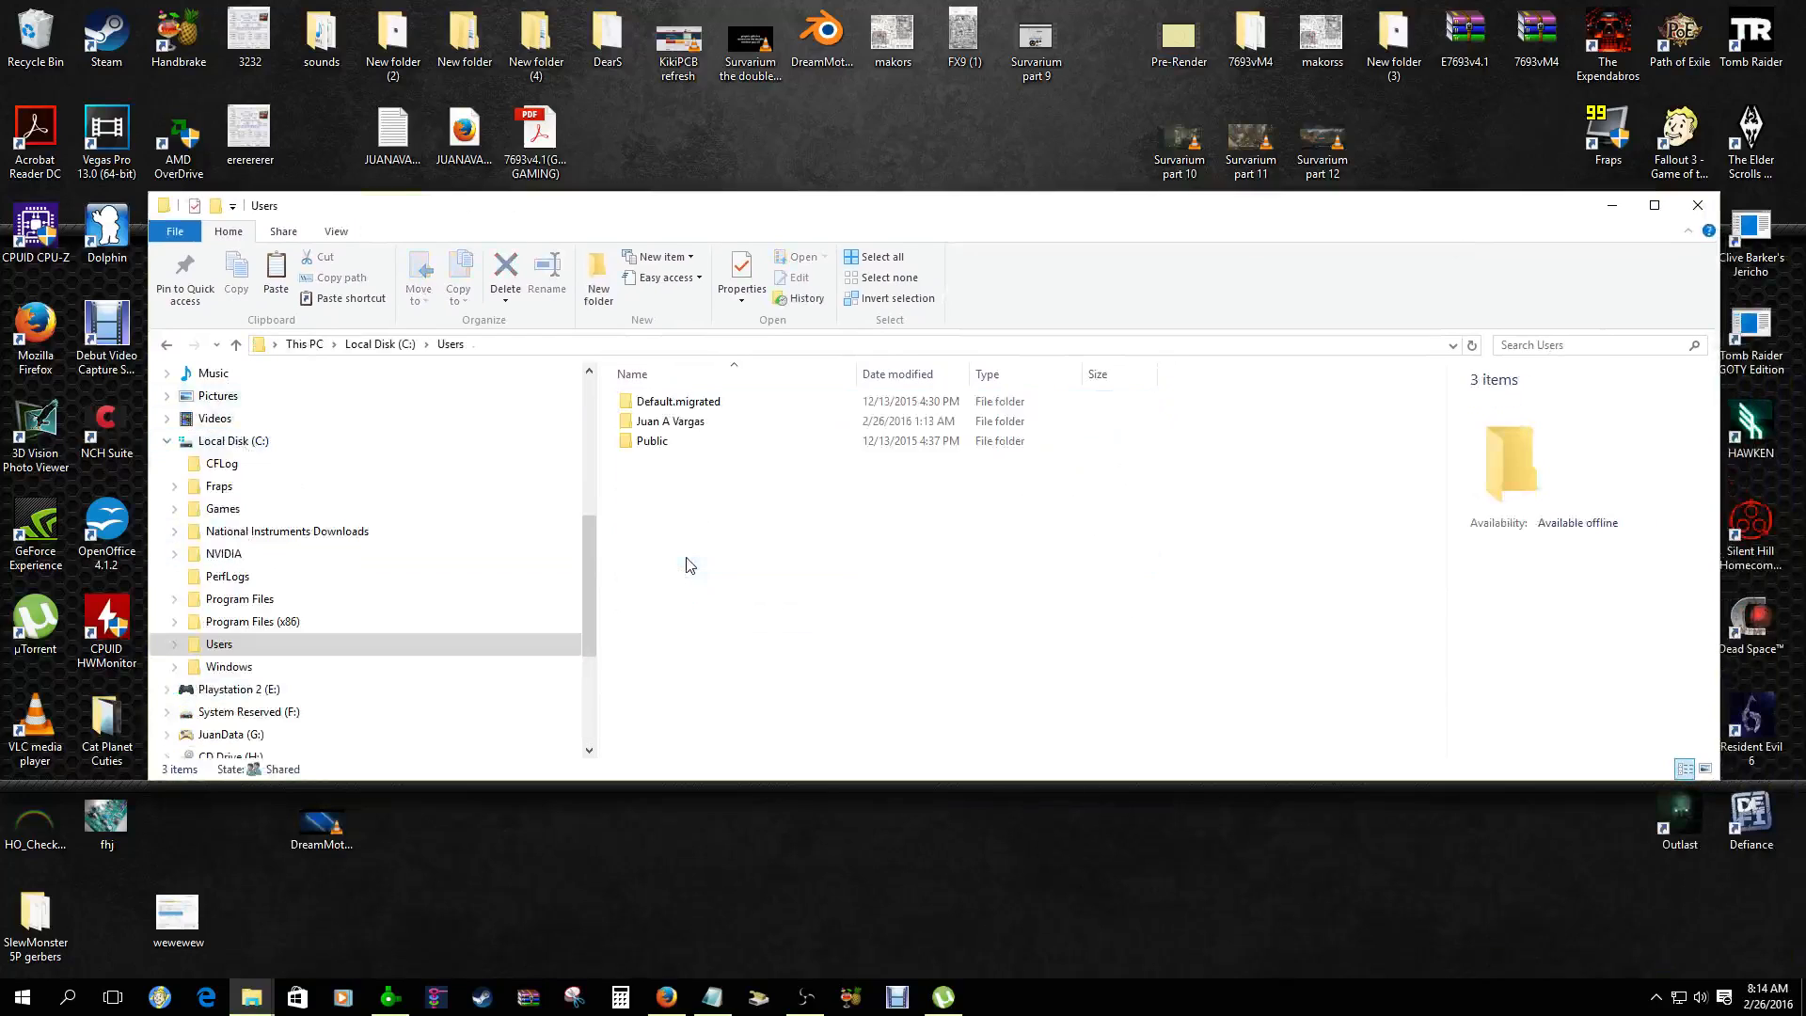
{"action": "left_click", "coordinate": [671, 449]}
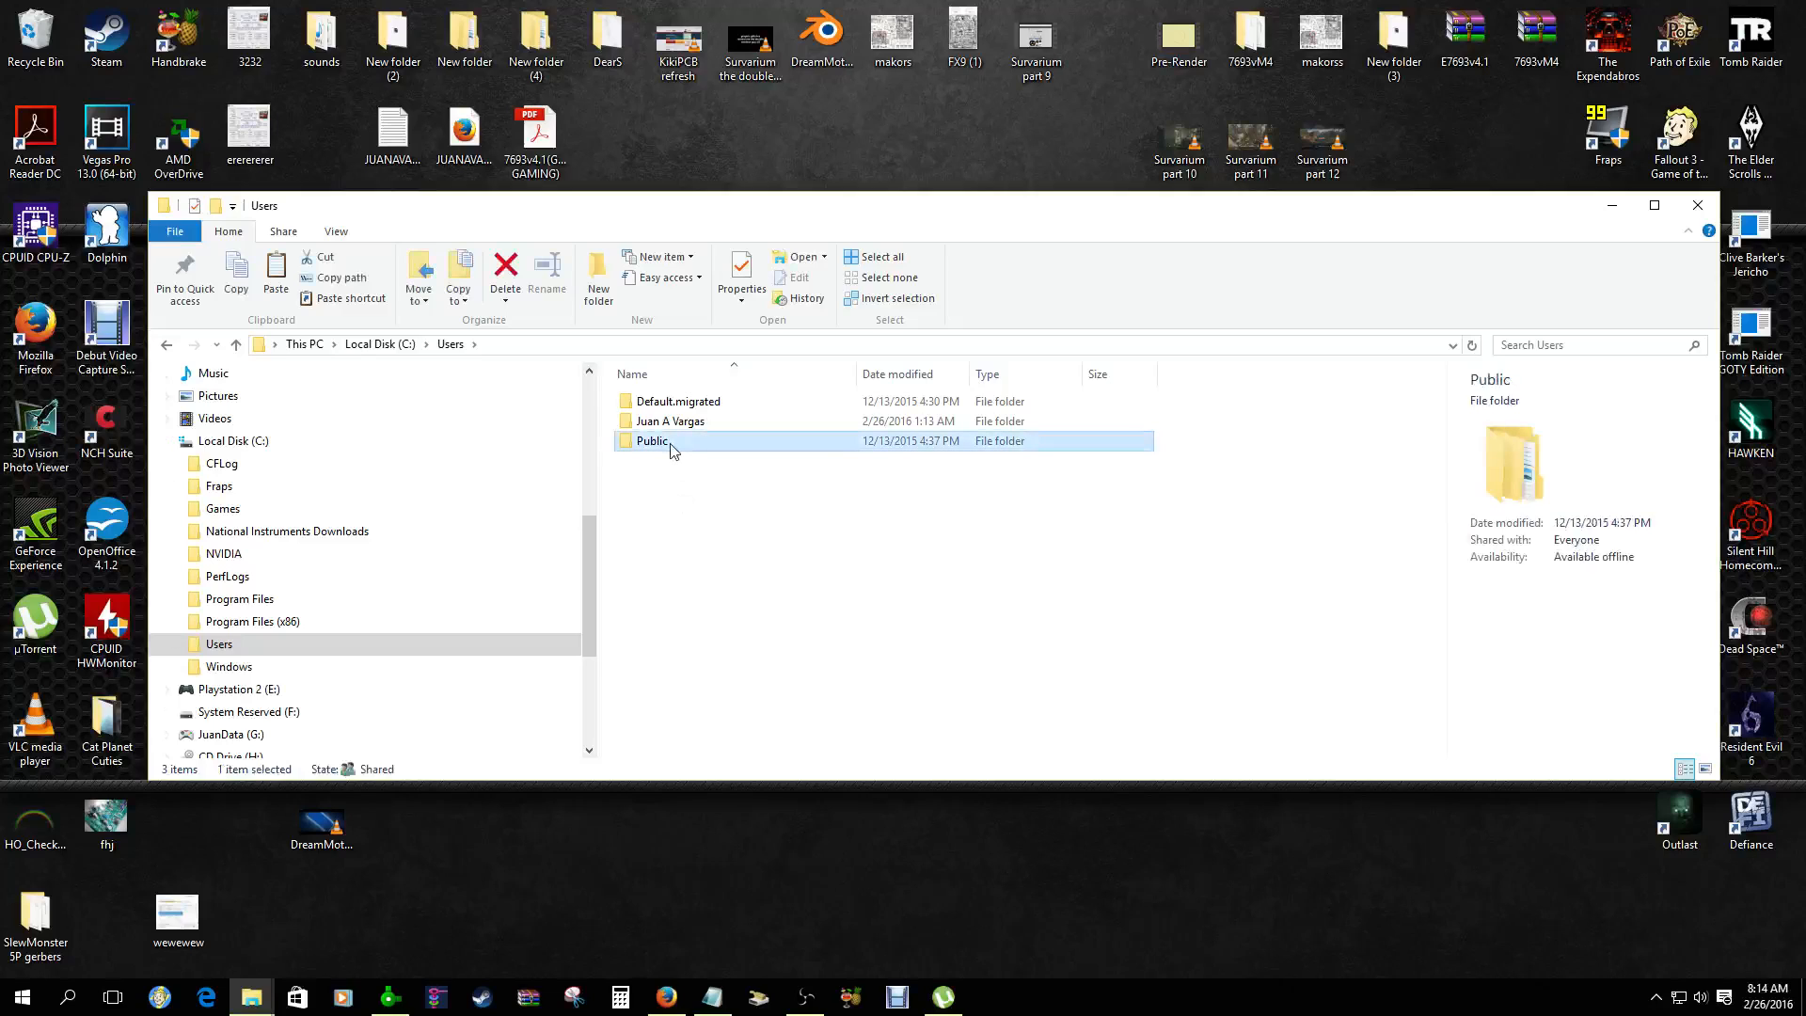
{"action": "double_click", "coordinate": [672, 448]}
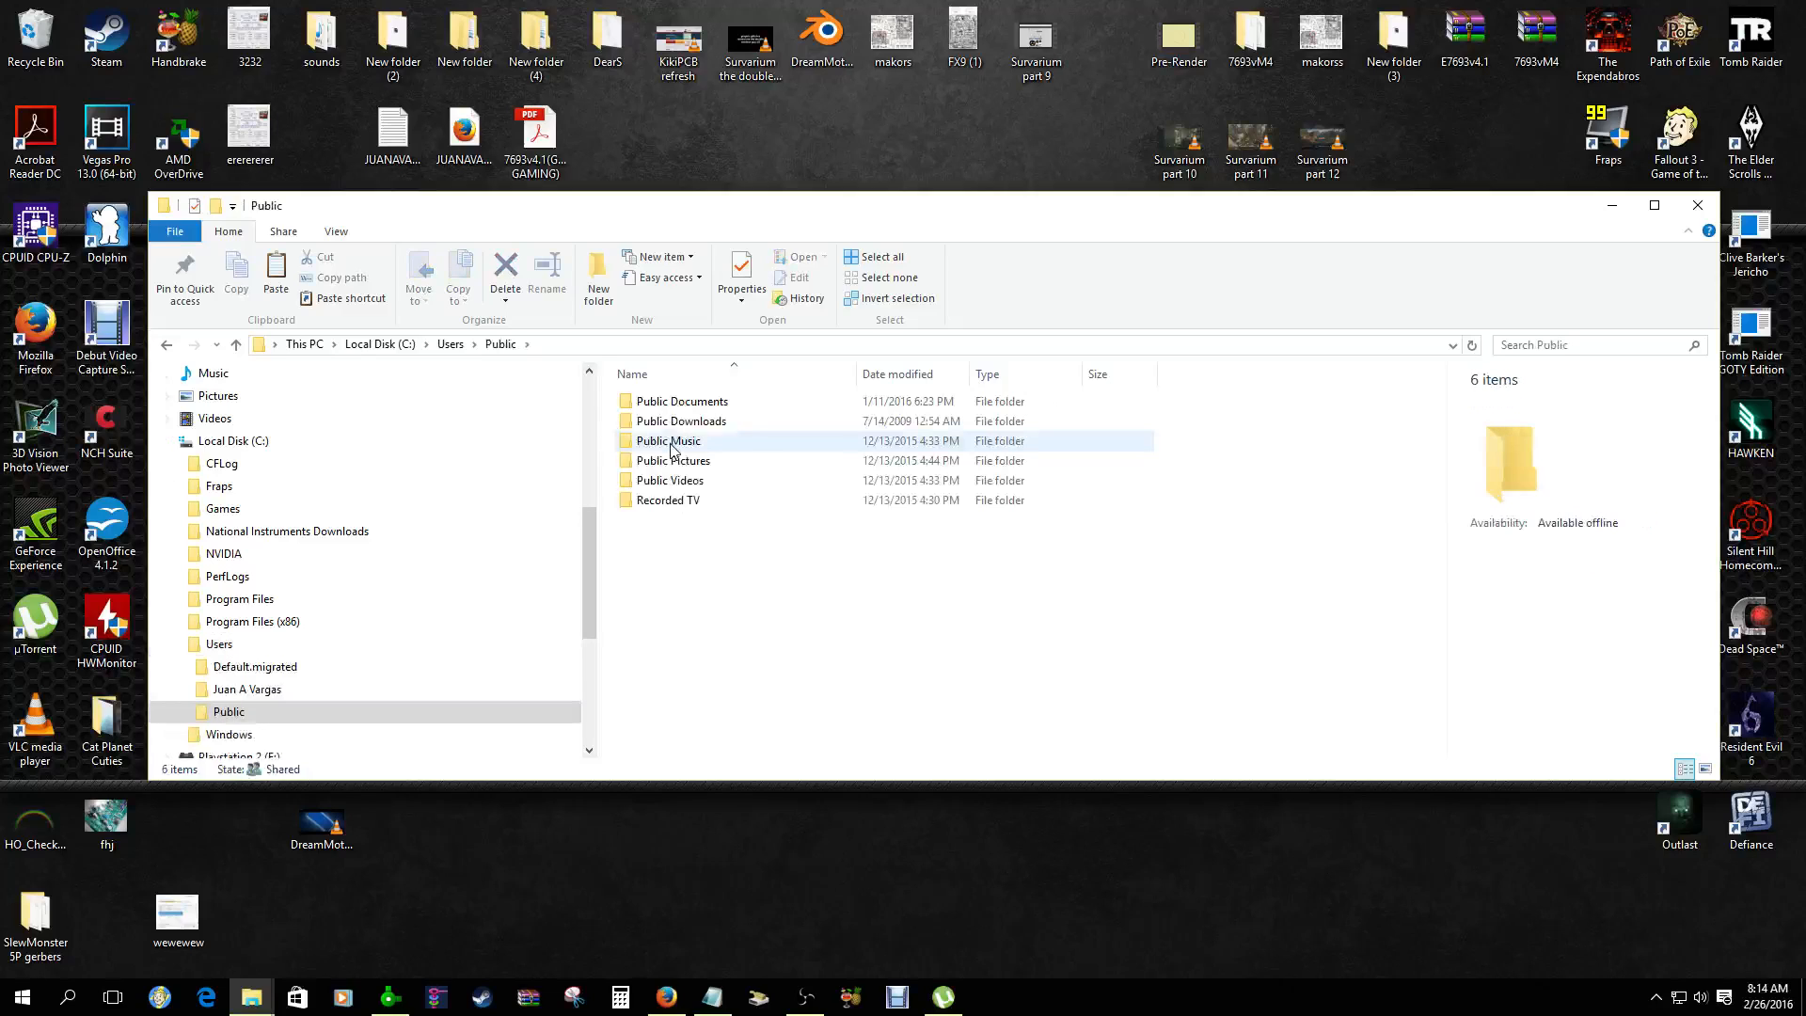
{"action": "double_click", "coordinate": [707, 403]}
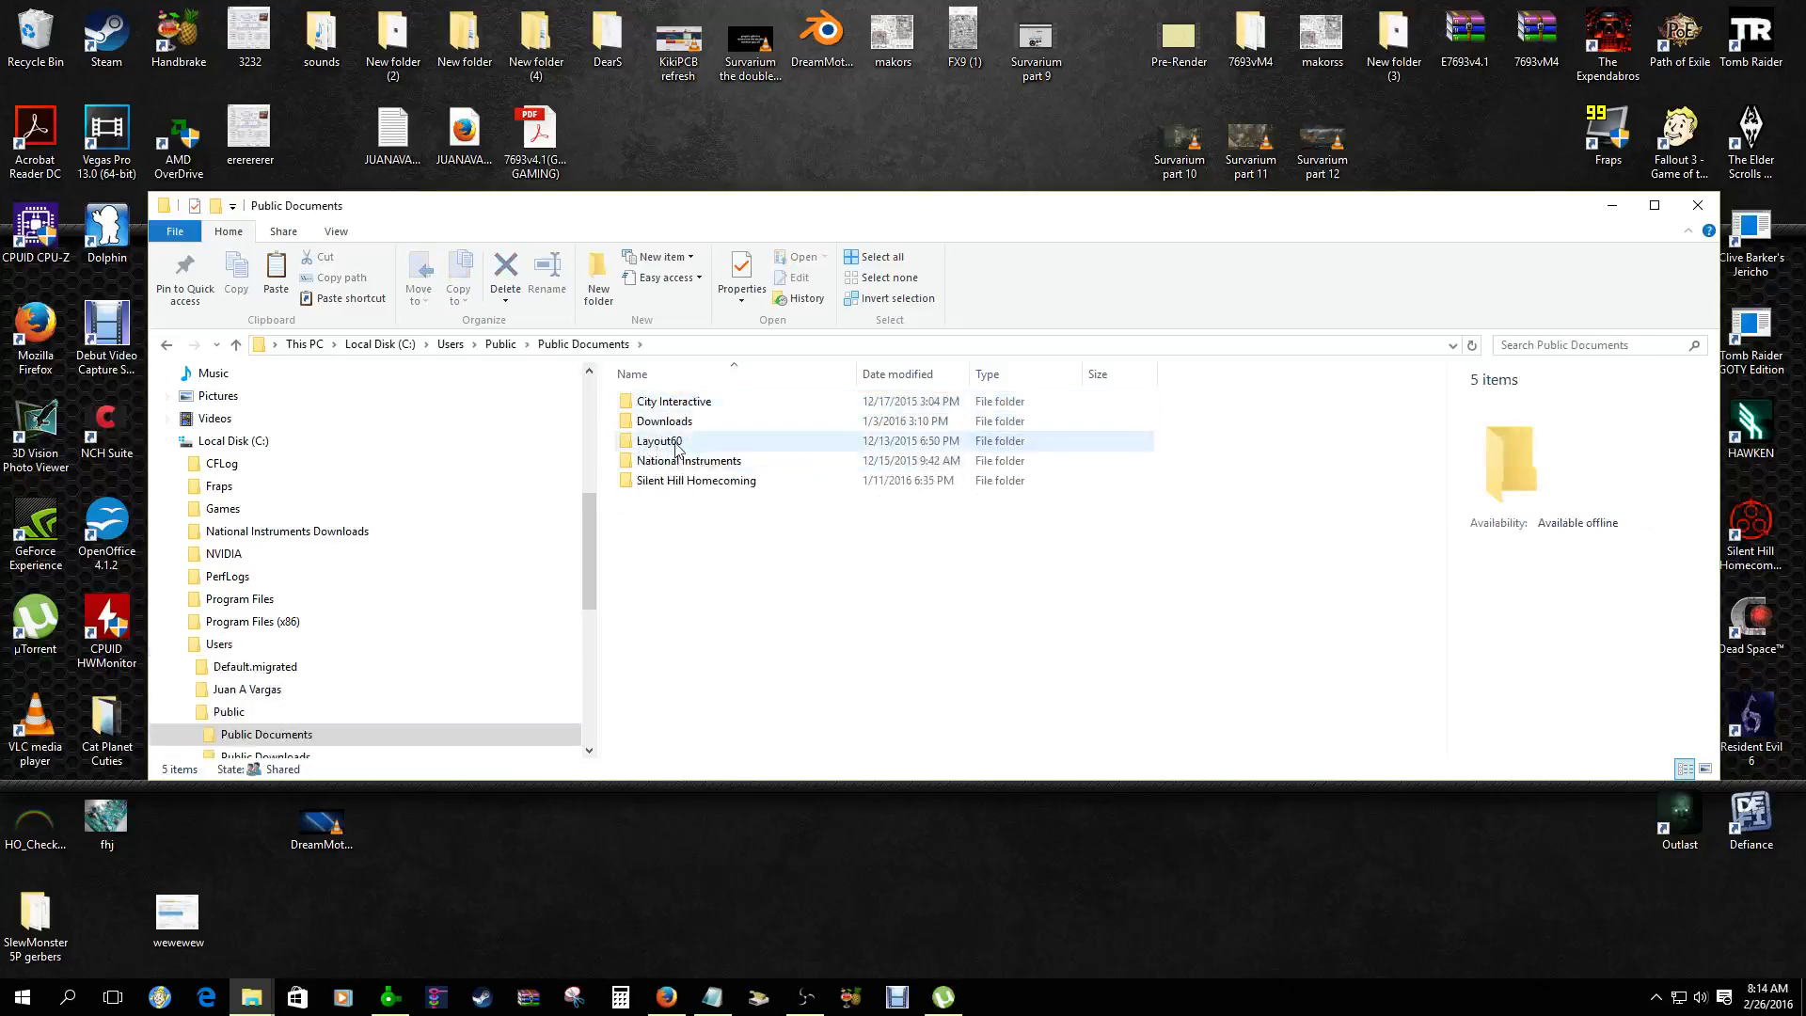
{"action": "mouse_move", "coordinate": [677, 449]}
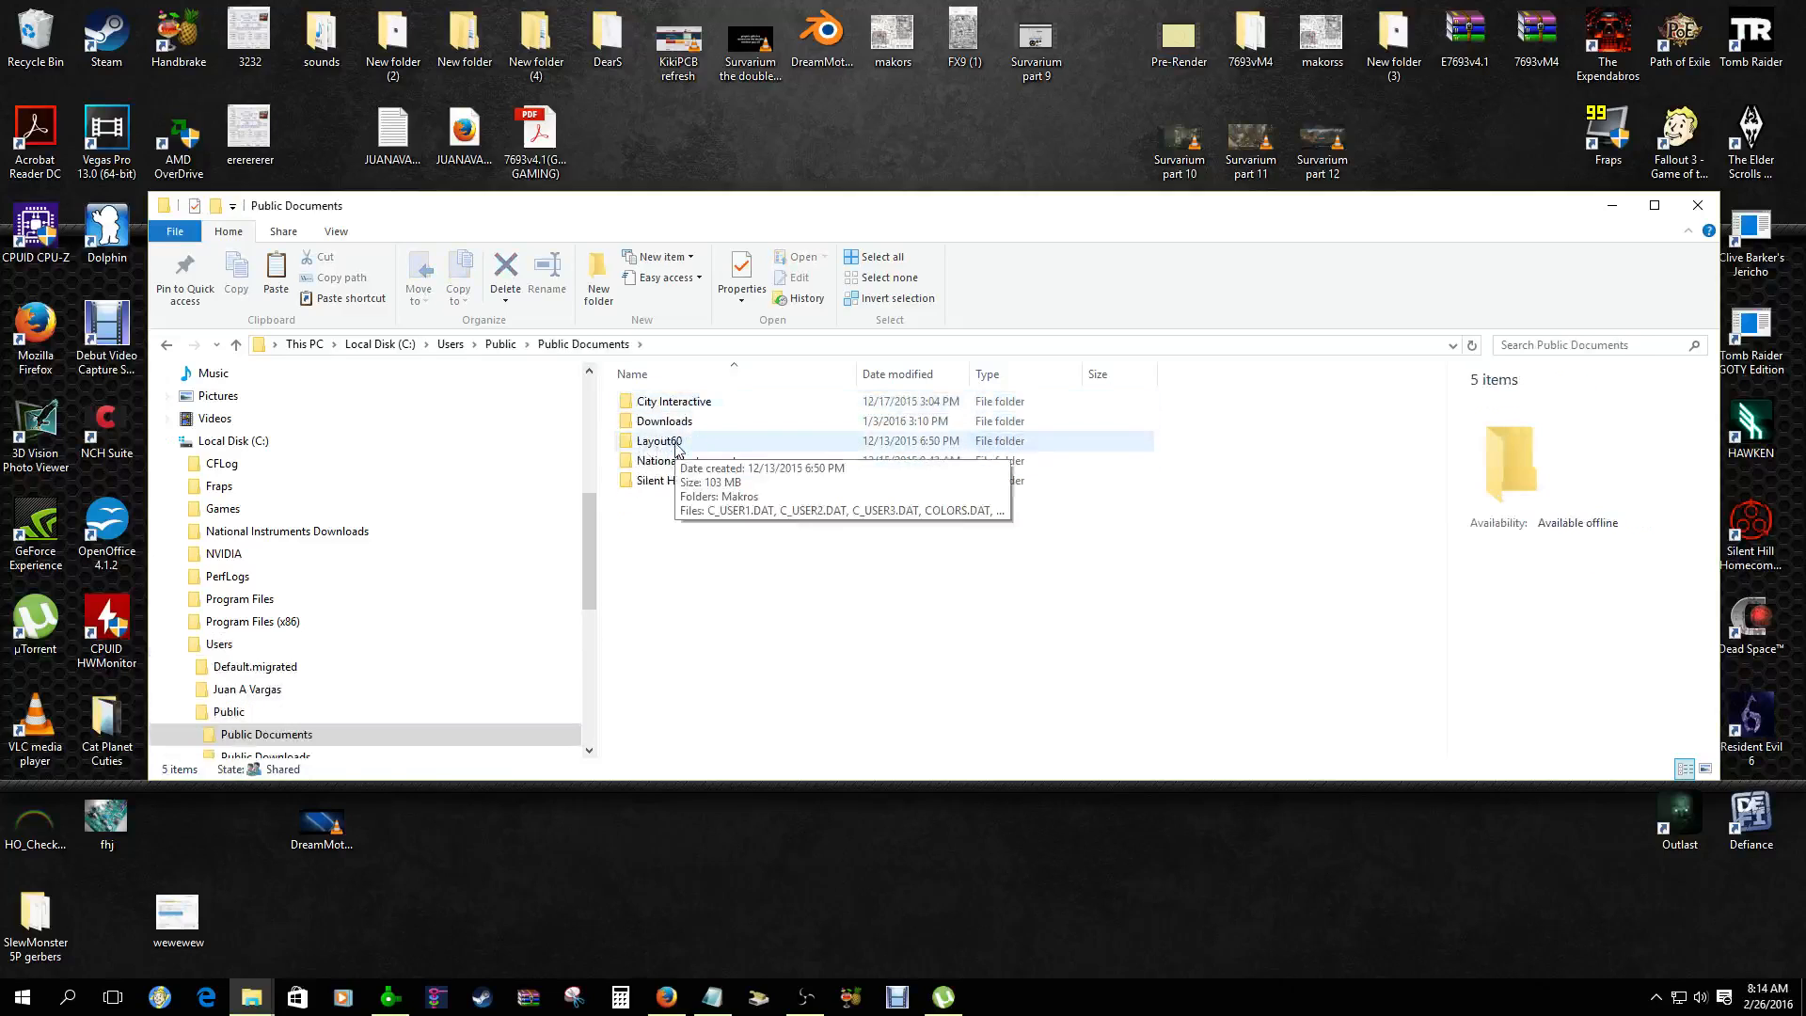
{"action": "double_click", "coordinate": [677, 443]}
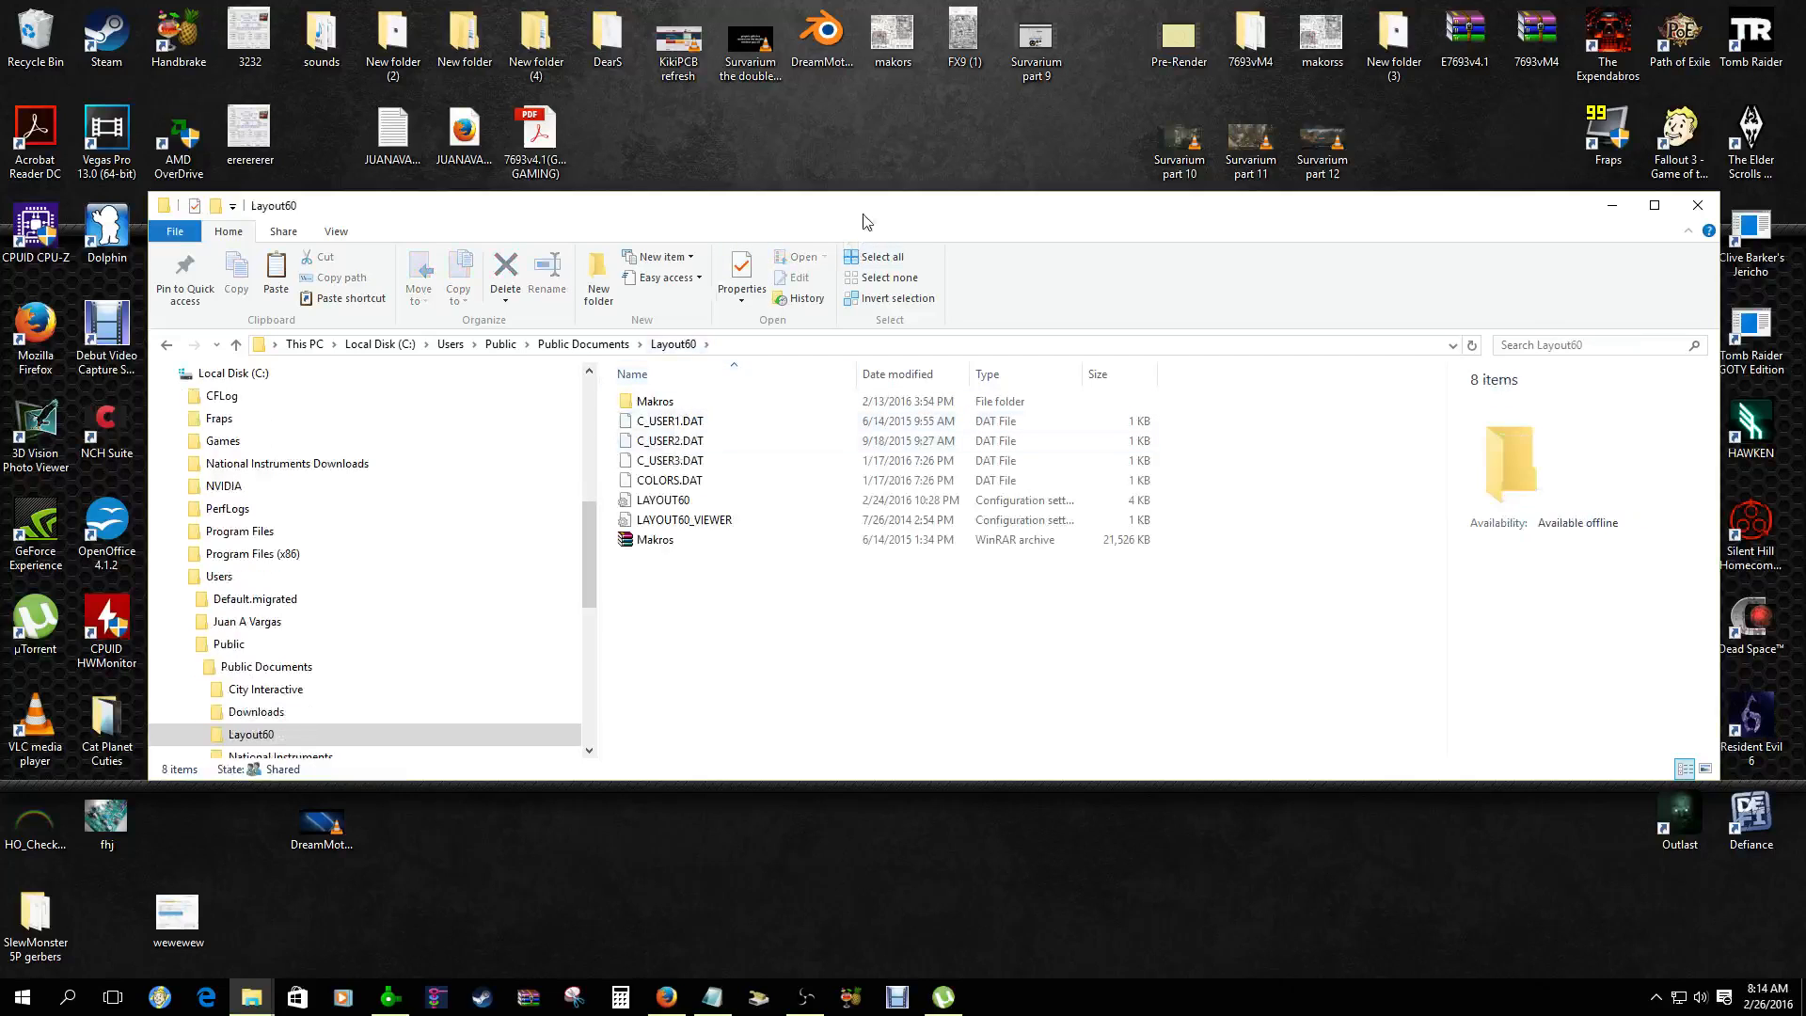
Uncover the desktop Layout60 folder, open it in a second window, view its Makros folder's contents and return to Layout60
{"action": "left_click_drag", "start_coordinate": [866, 215], "coordinate": [996, 496]}
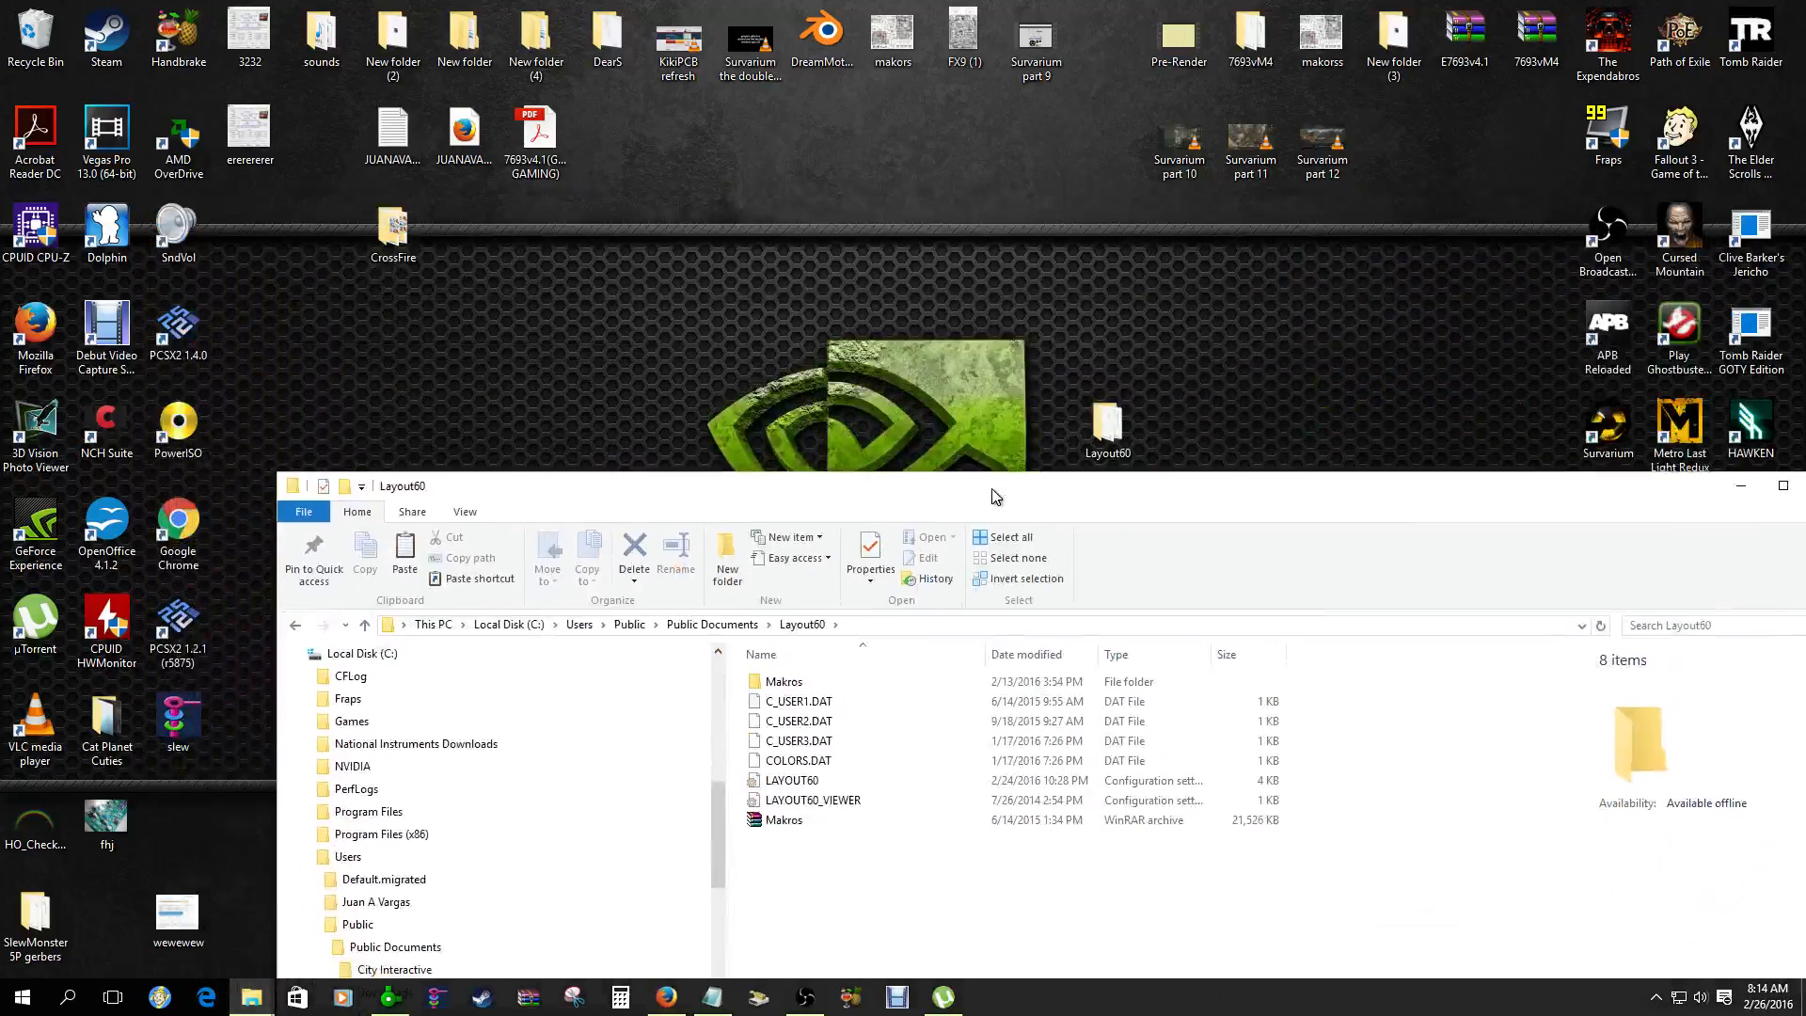
{"action": "double_click", "coordinate": [1107, 429]}
{"action": "left_click", "coordinate": [516, 211]}
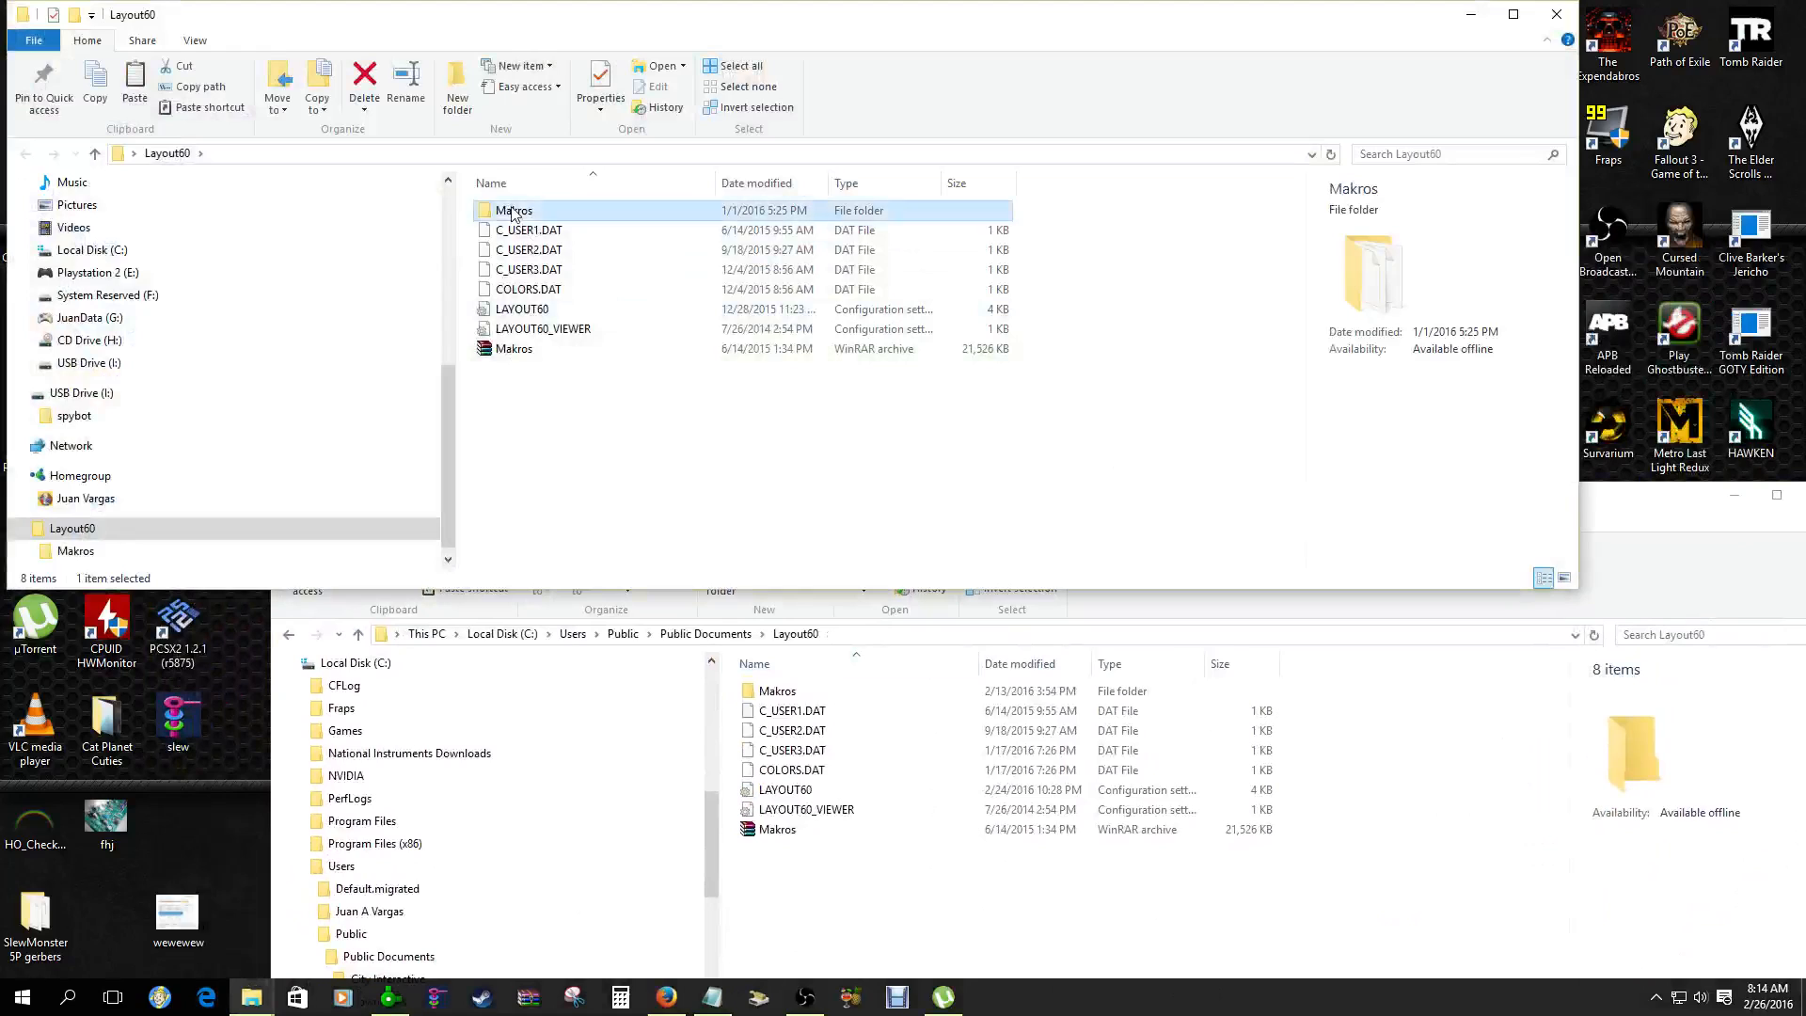
{"action": "double_click", "coordinate": [522, 214]}
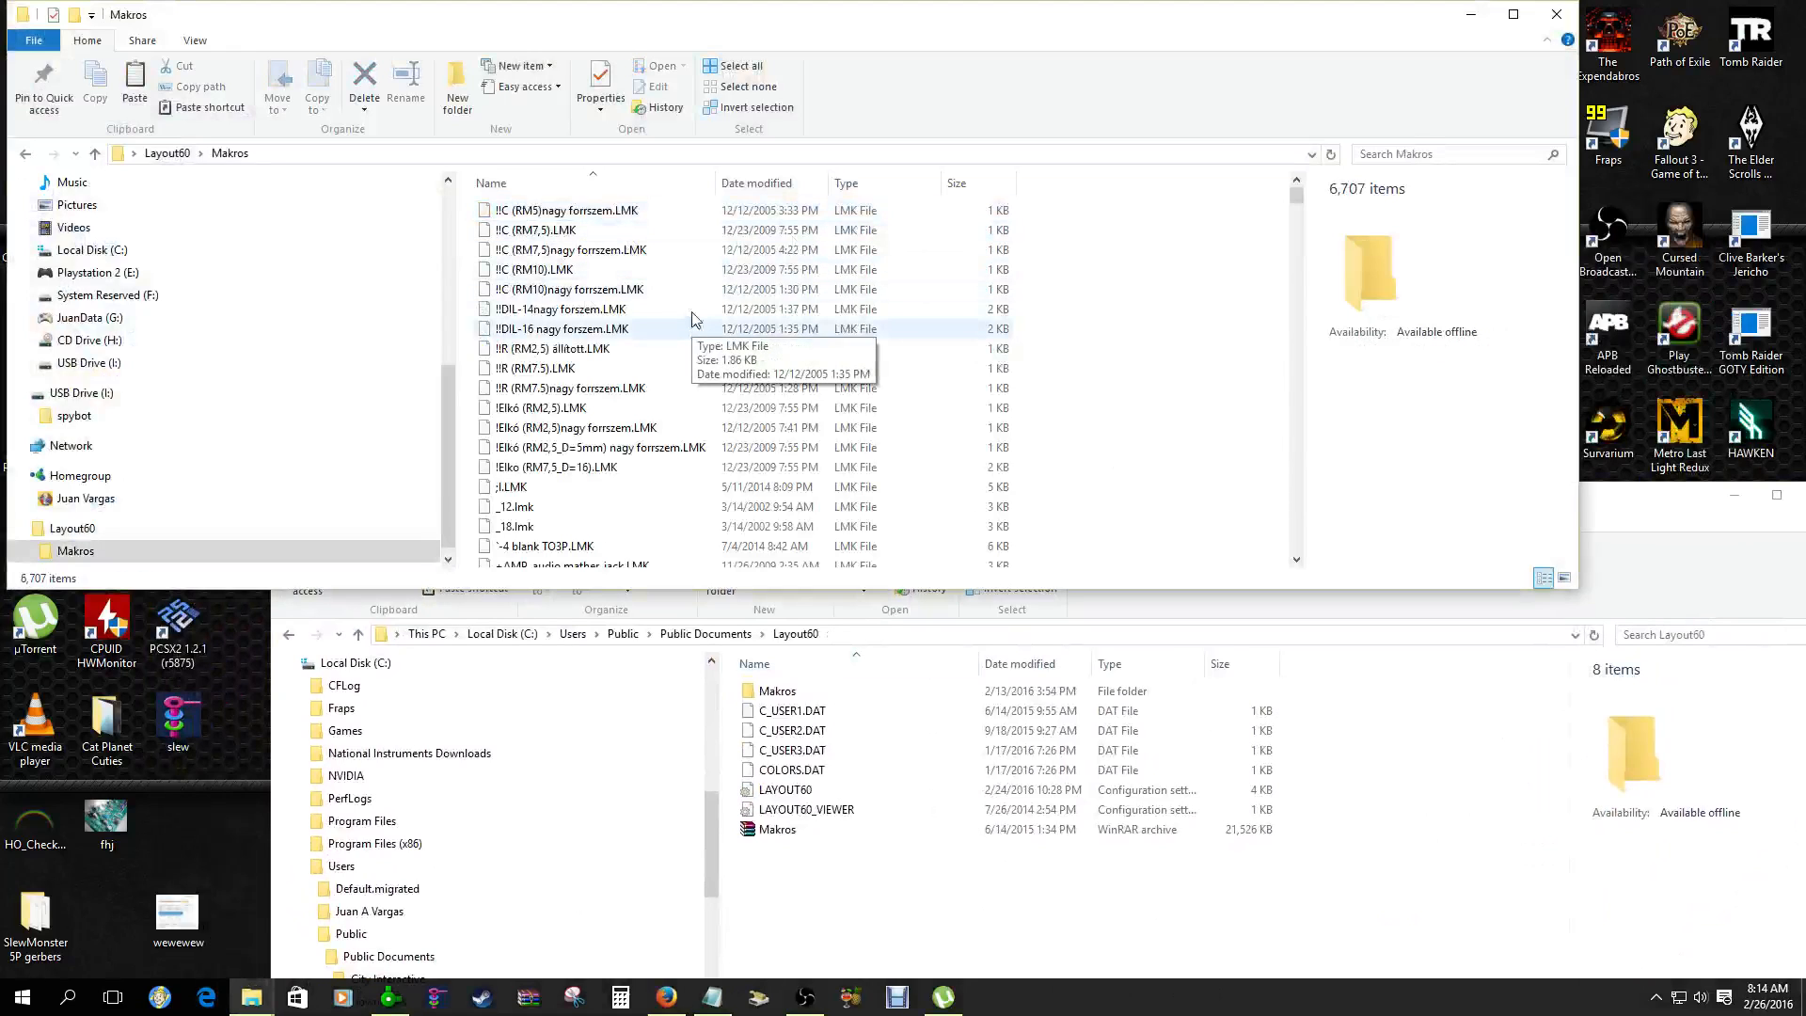
{"action": "left_click", "coordinate": [26, 153]}
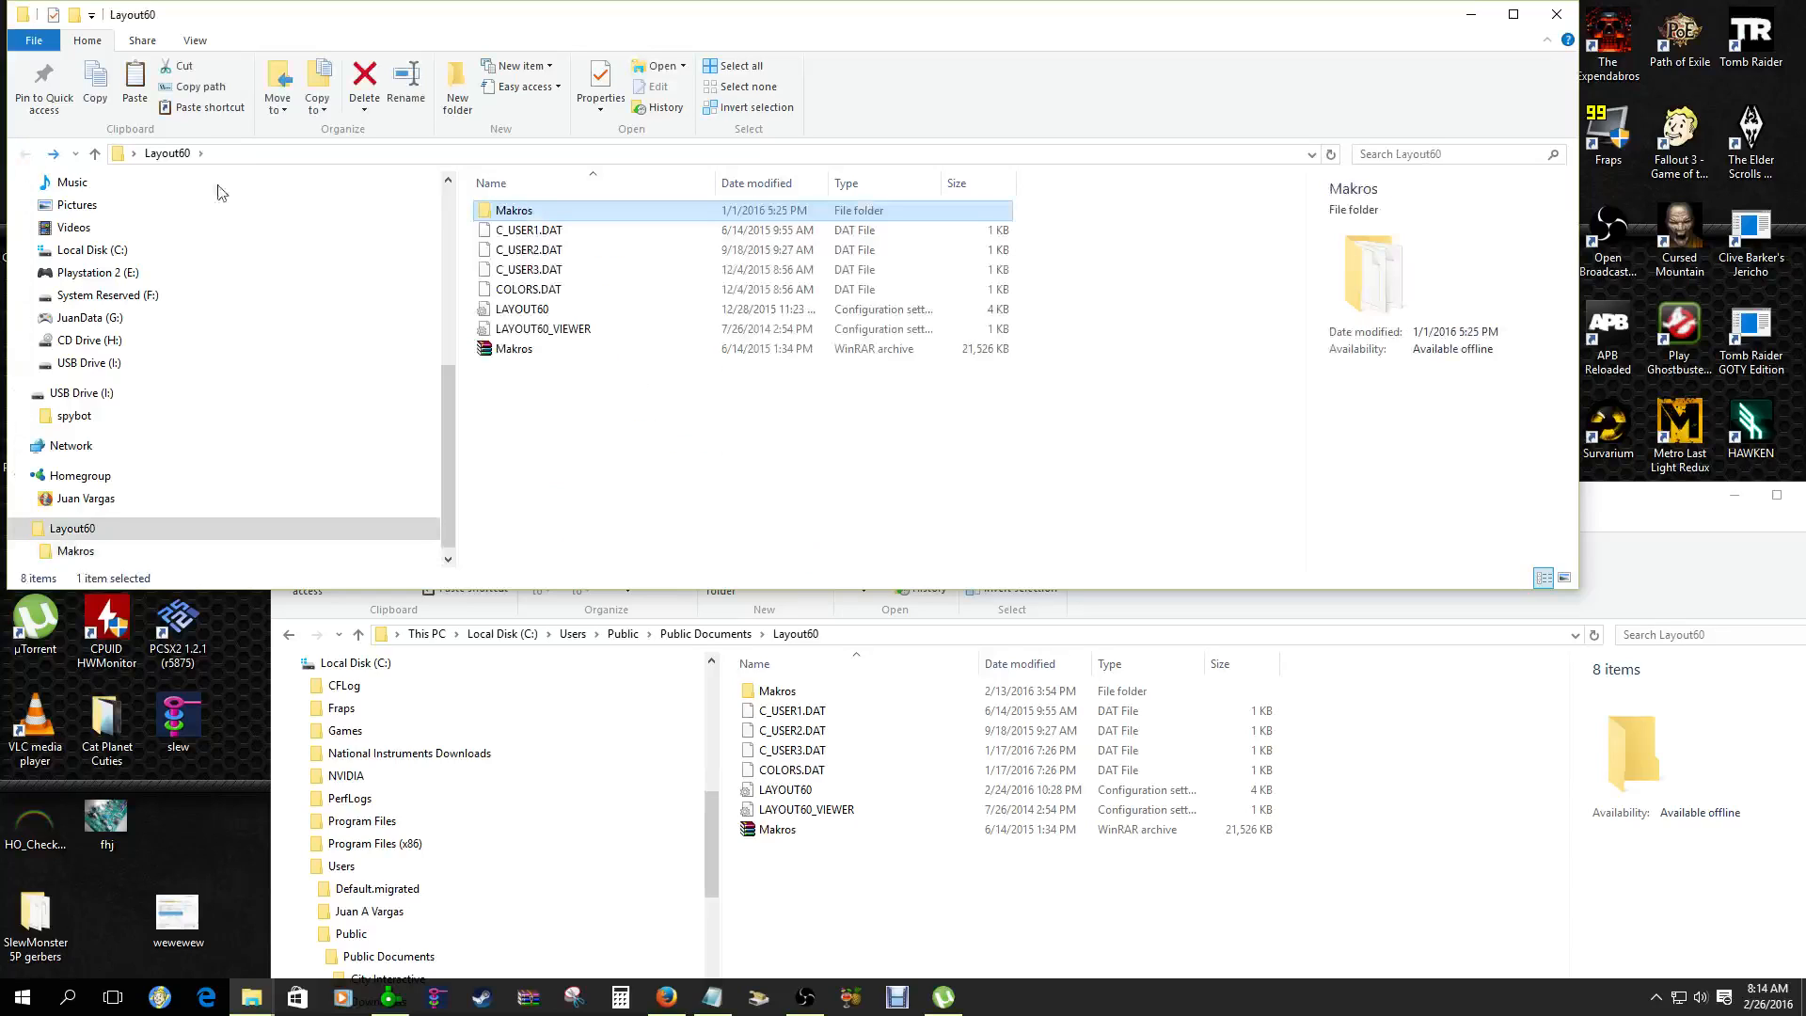
Copy the Makros folder from the desktop Layout60 folder and show the paste option in the Public Documents Layout60 folder without pasting
{"action": "right_click", "coordinate": [528, 215]}
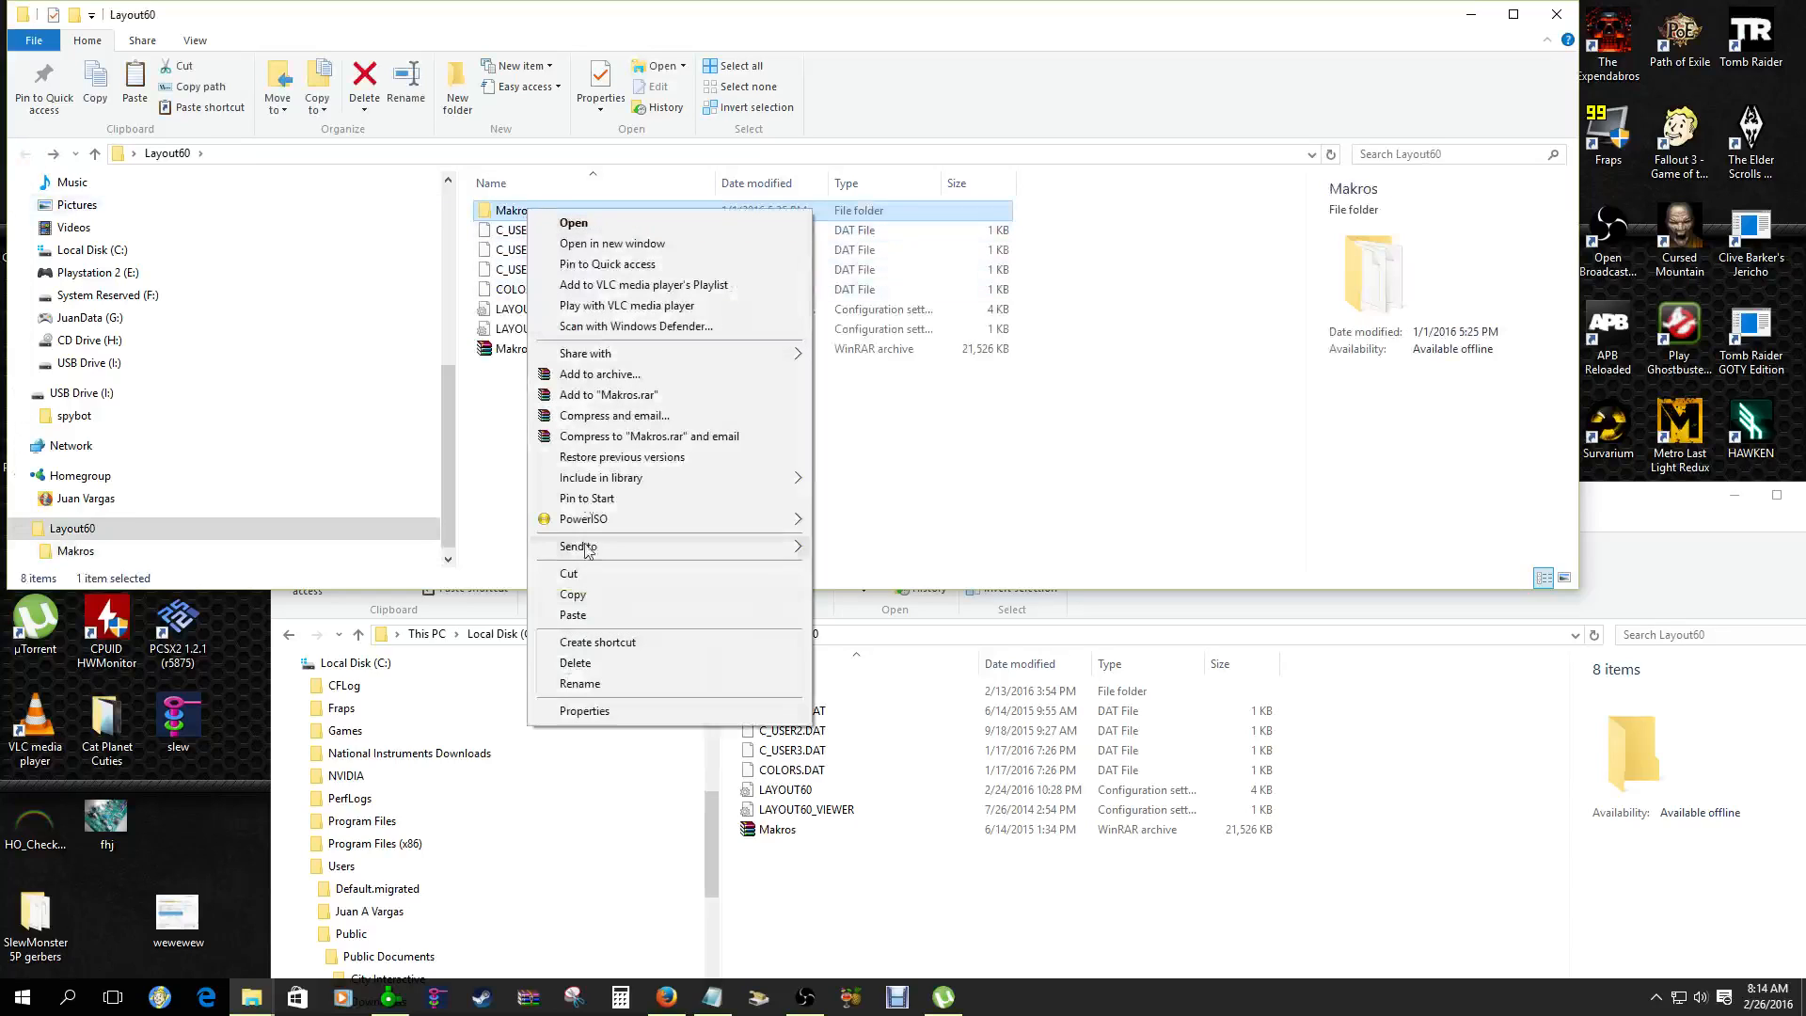
{"action": "left_click", "coordinate": [576, 593]}
{"action": "left_click", "coordinate": [927, 911]}
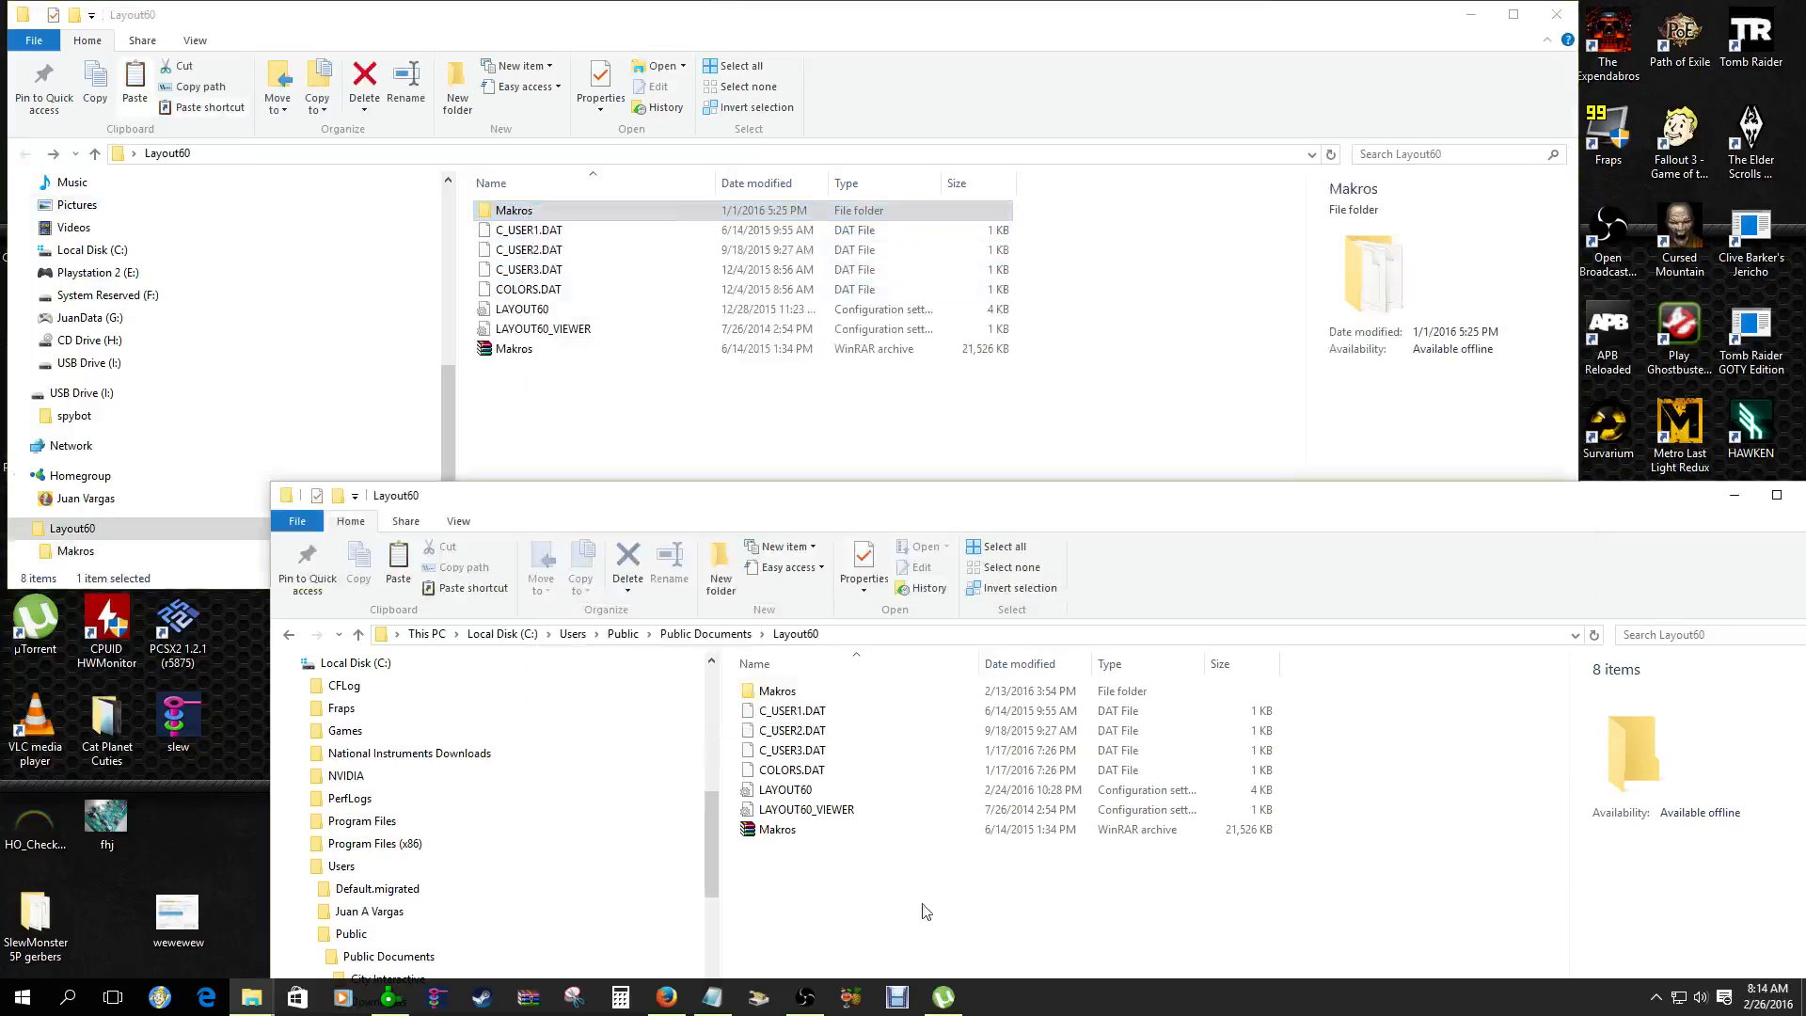
{"action": "left_click_drag", "start_coordinate": [974, 501], "coordinate": [1034, 184]}
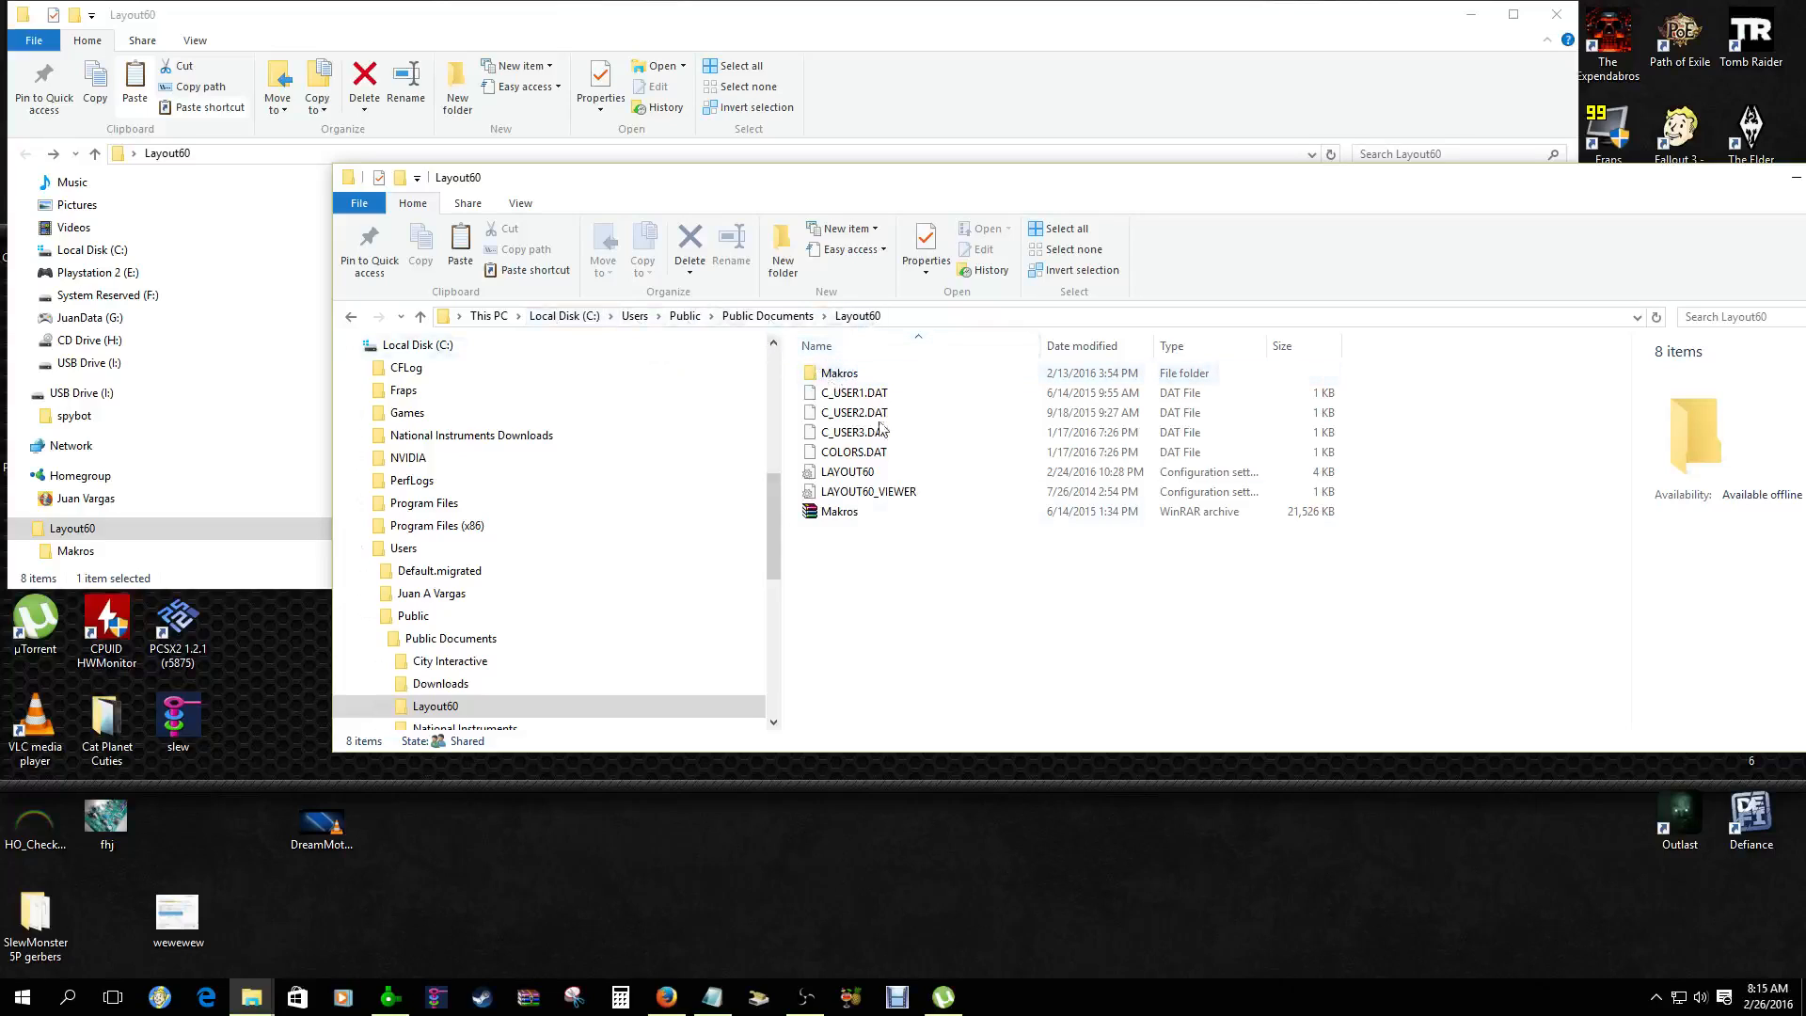
{"action": "right_click", "coordinate": [867, 617]}
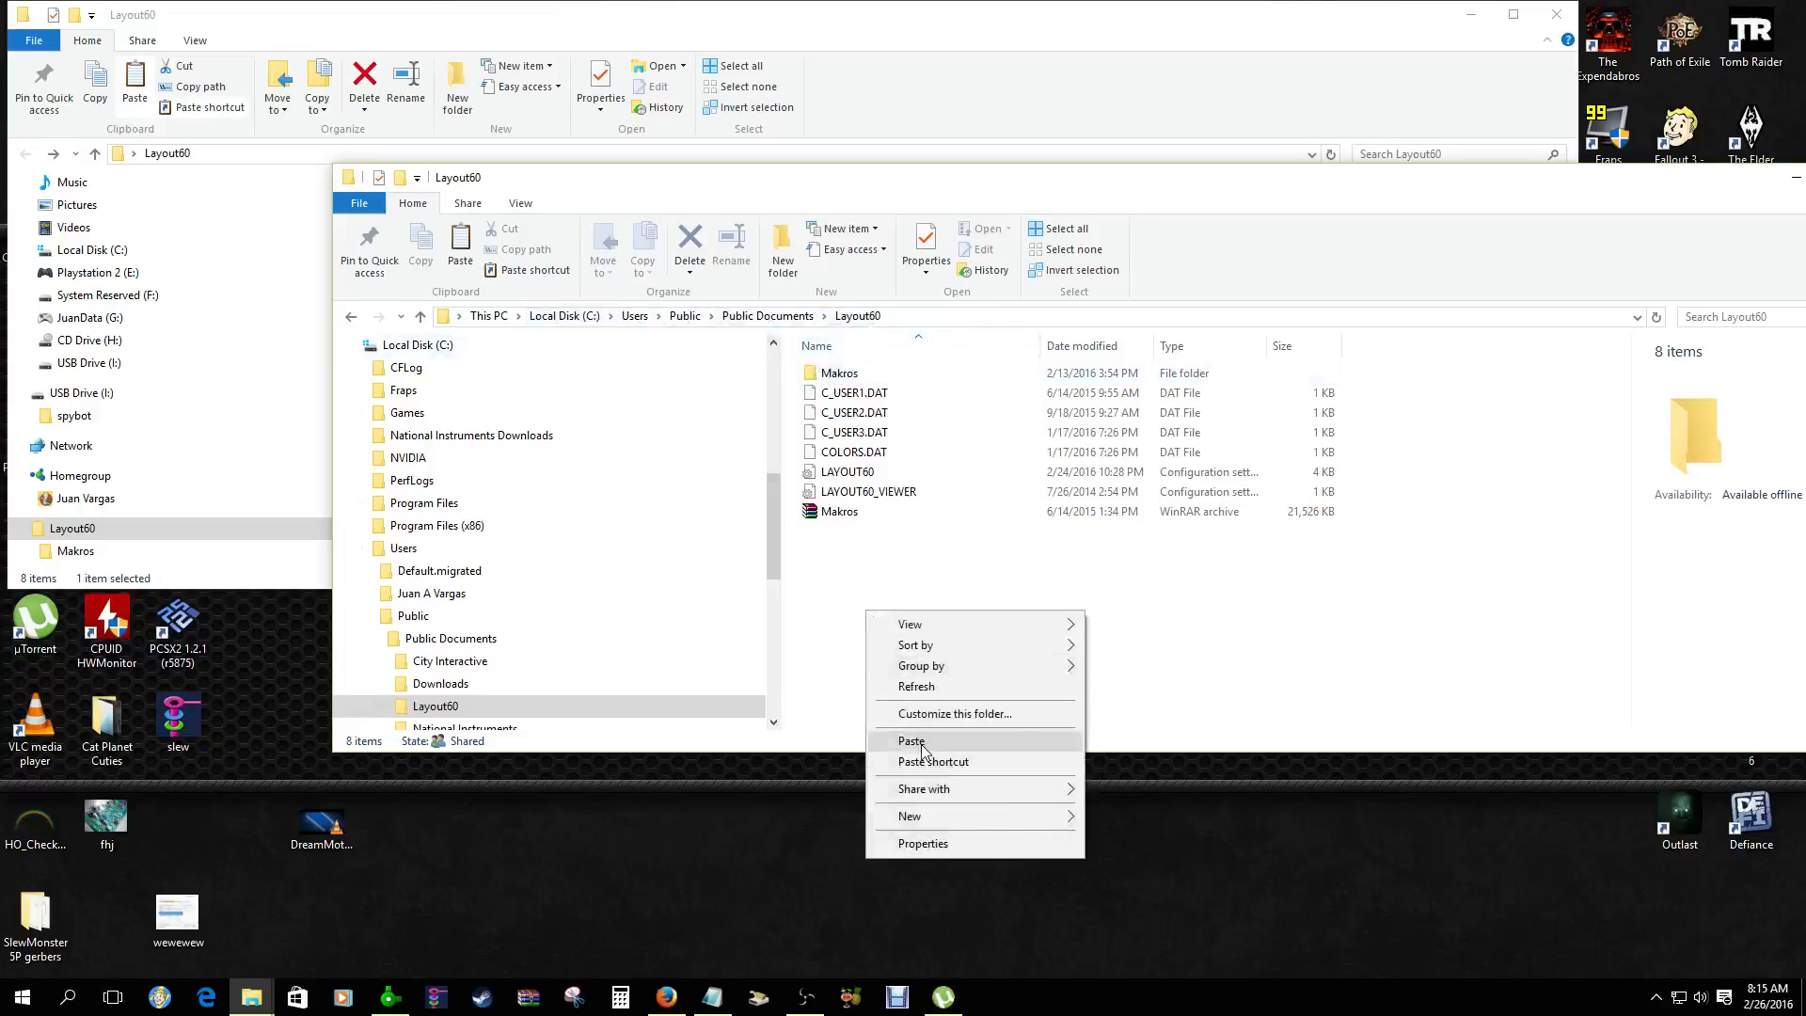
{"action": "left_click", "coordinate": [1302, 666]}
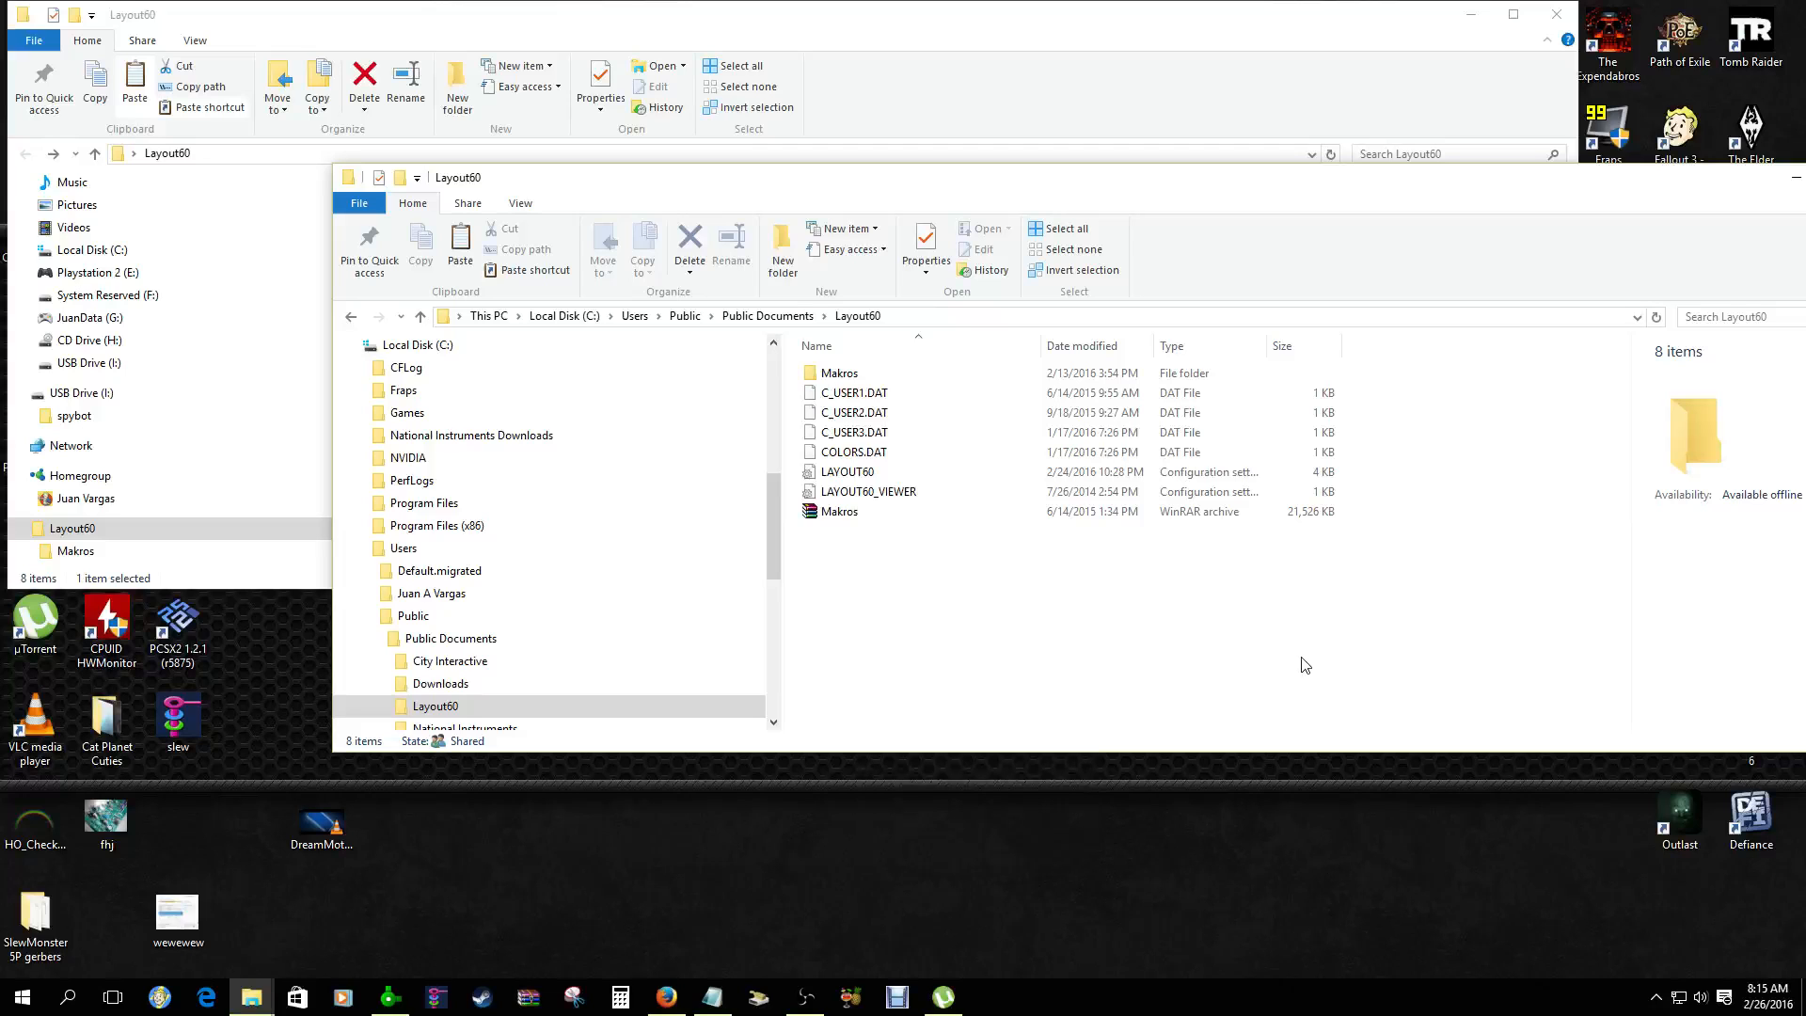
Close both Layout60 folder windows and switch back to the board in Sprint-Layout
{"action": "left_click_drag", "start_coordinate": [1675, 184], "coordinate": [1385, 210]}
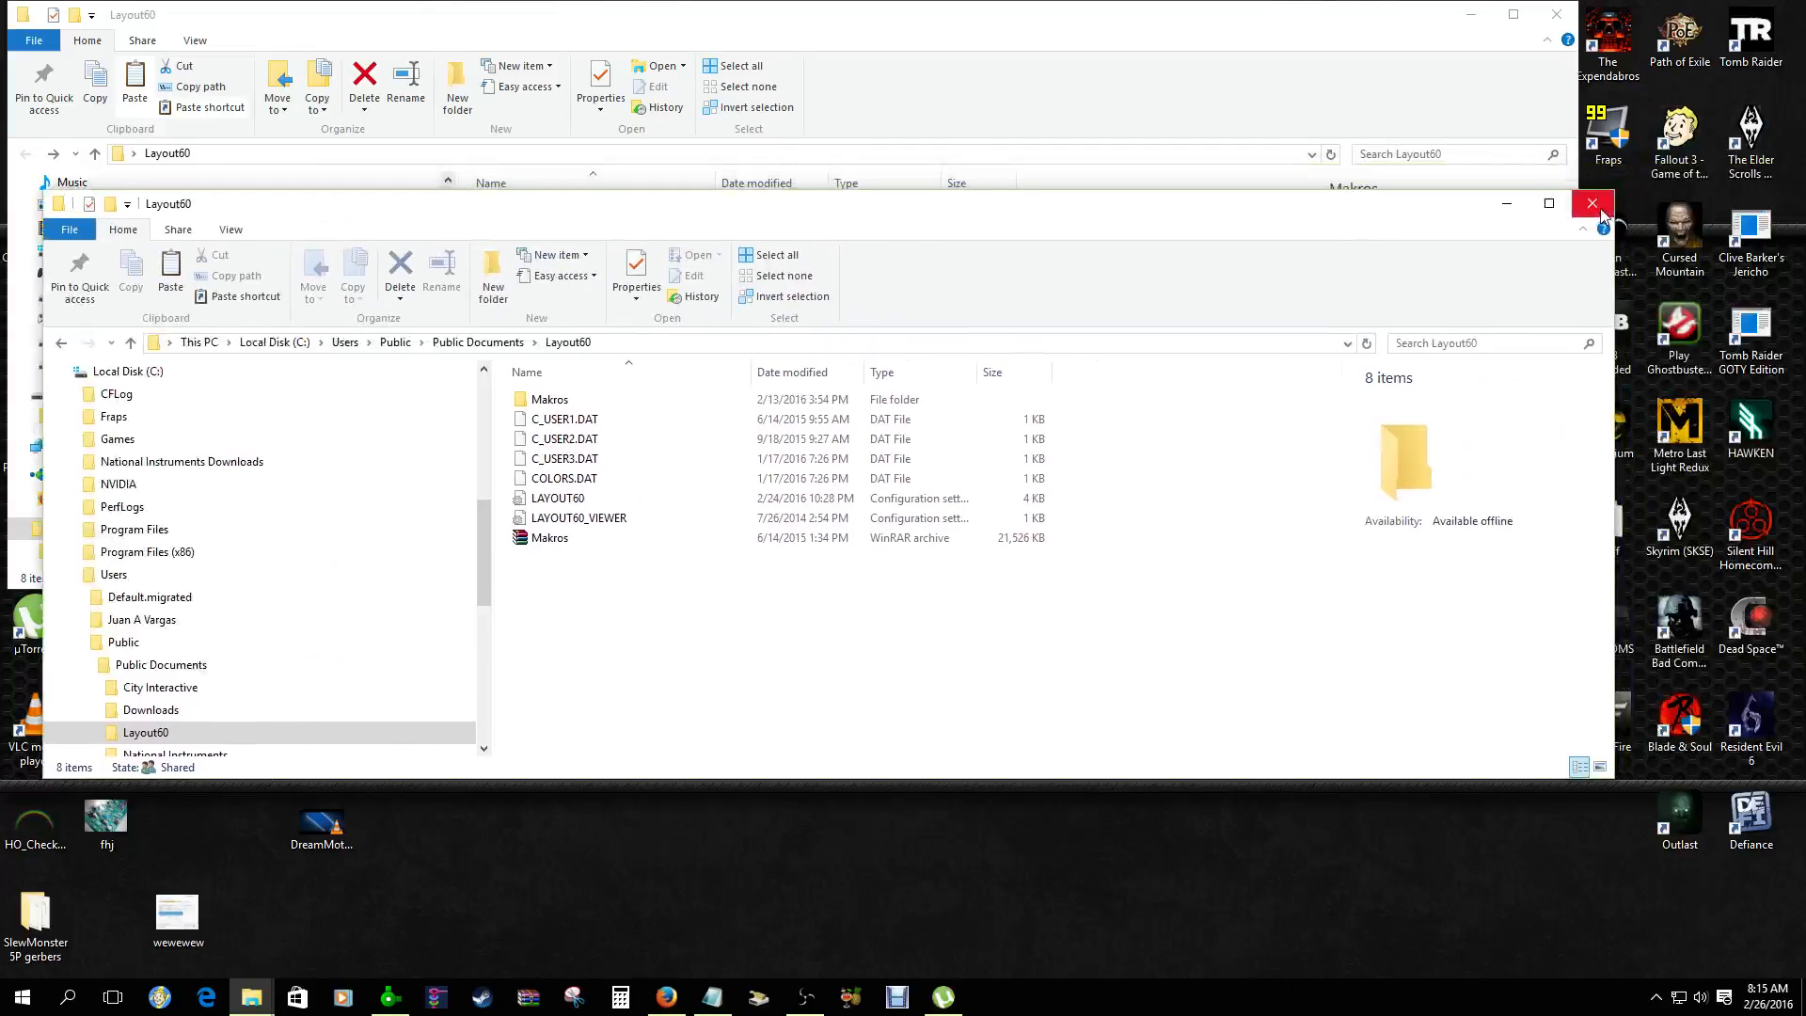
{"action": "left_click", "coordinate": [1593, 204]}
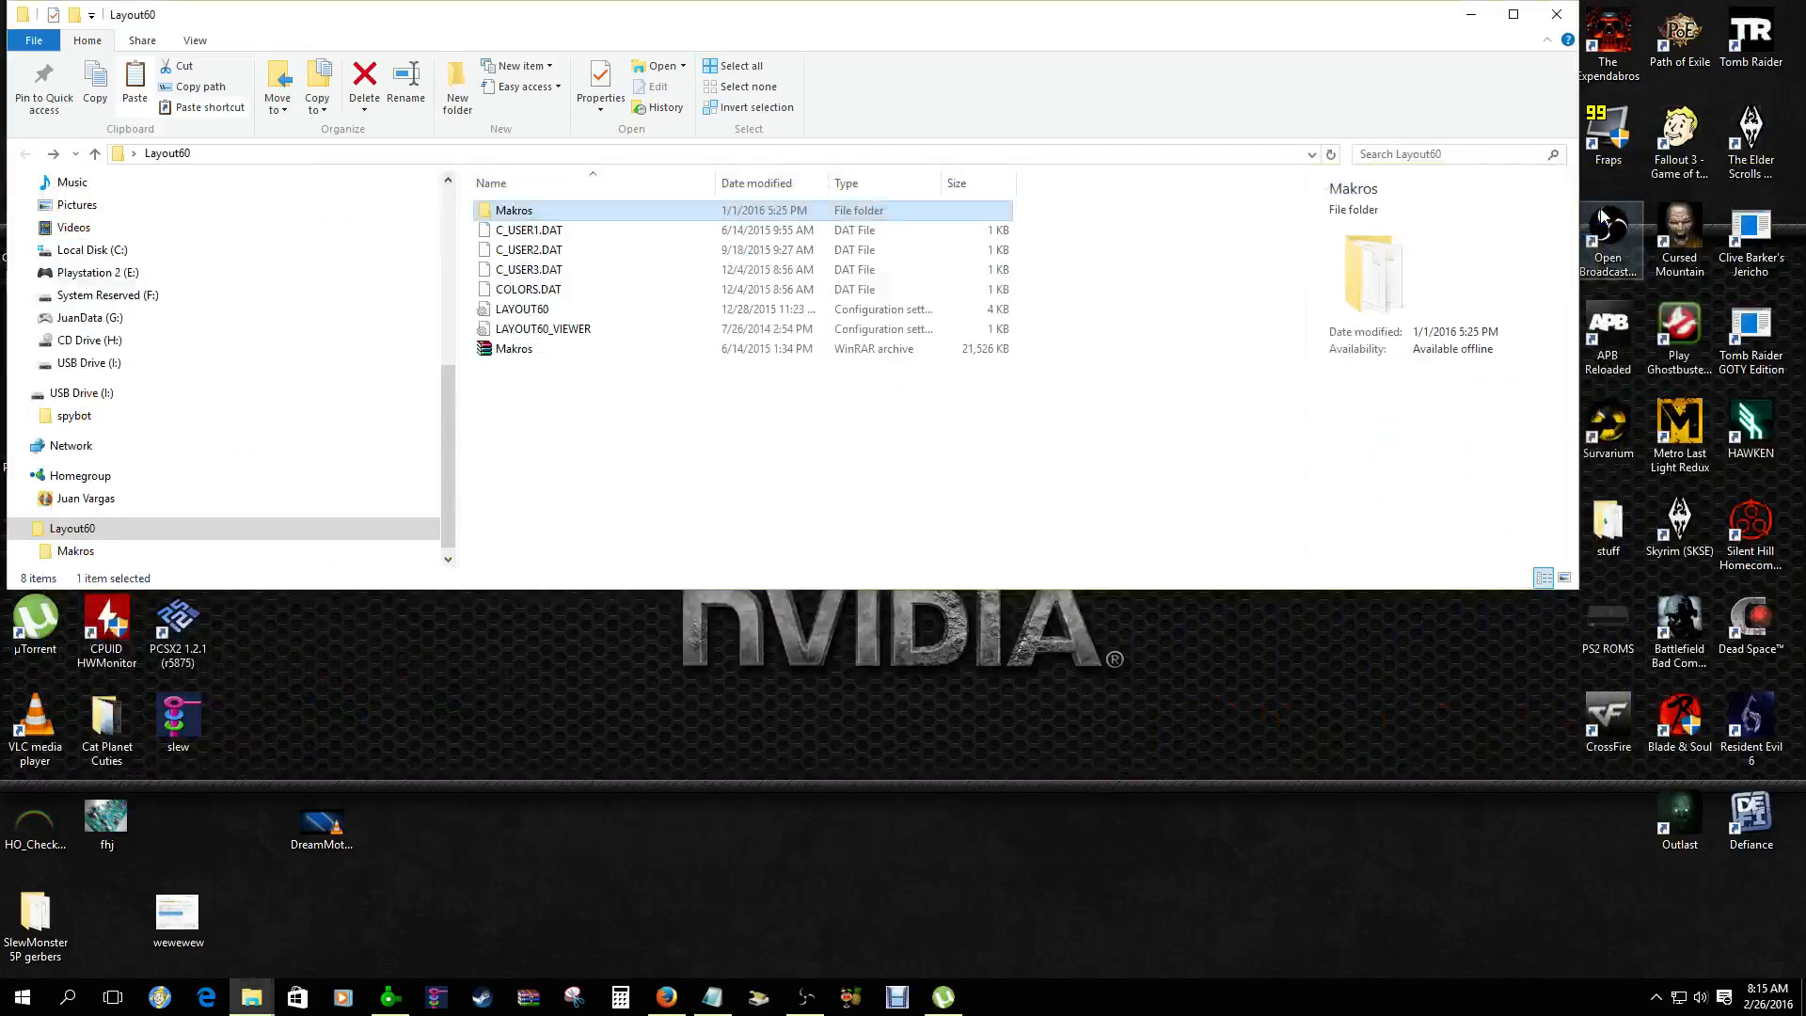
{"action": "left_click", "coordinate": [1557, 14]}
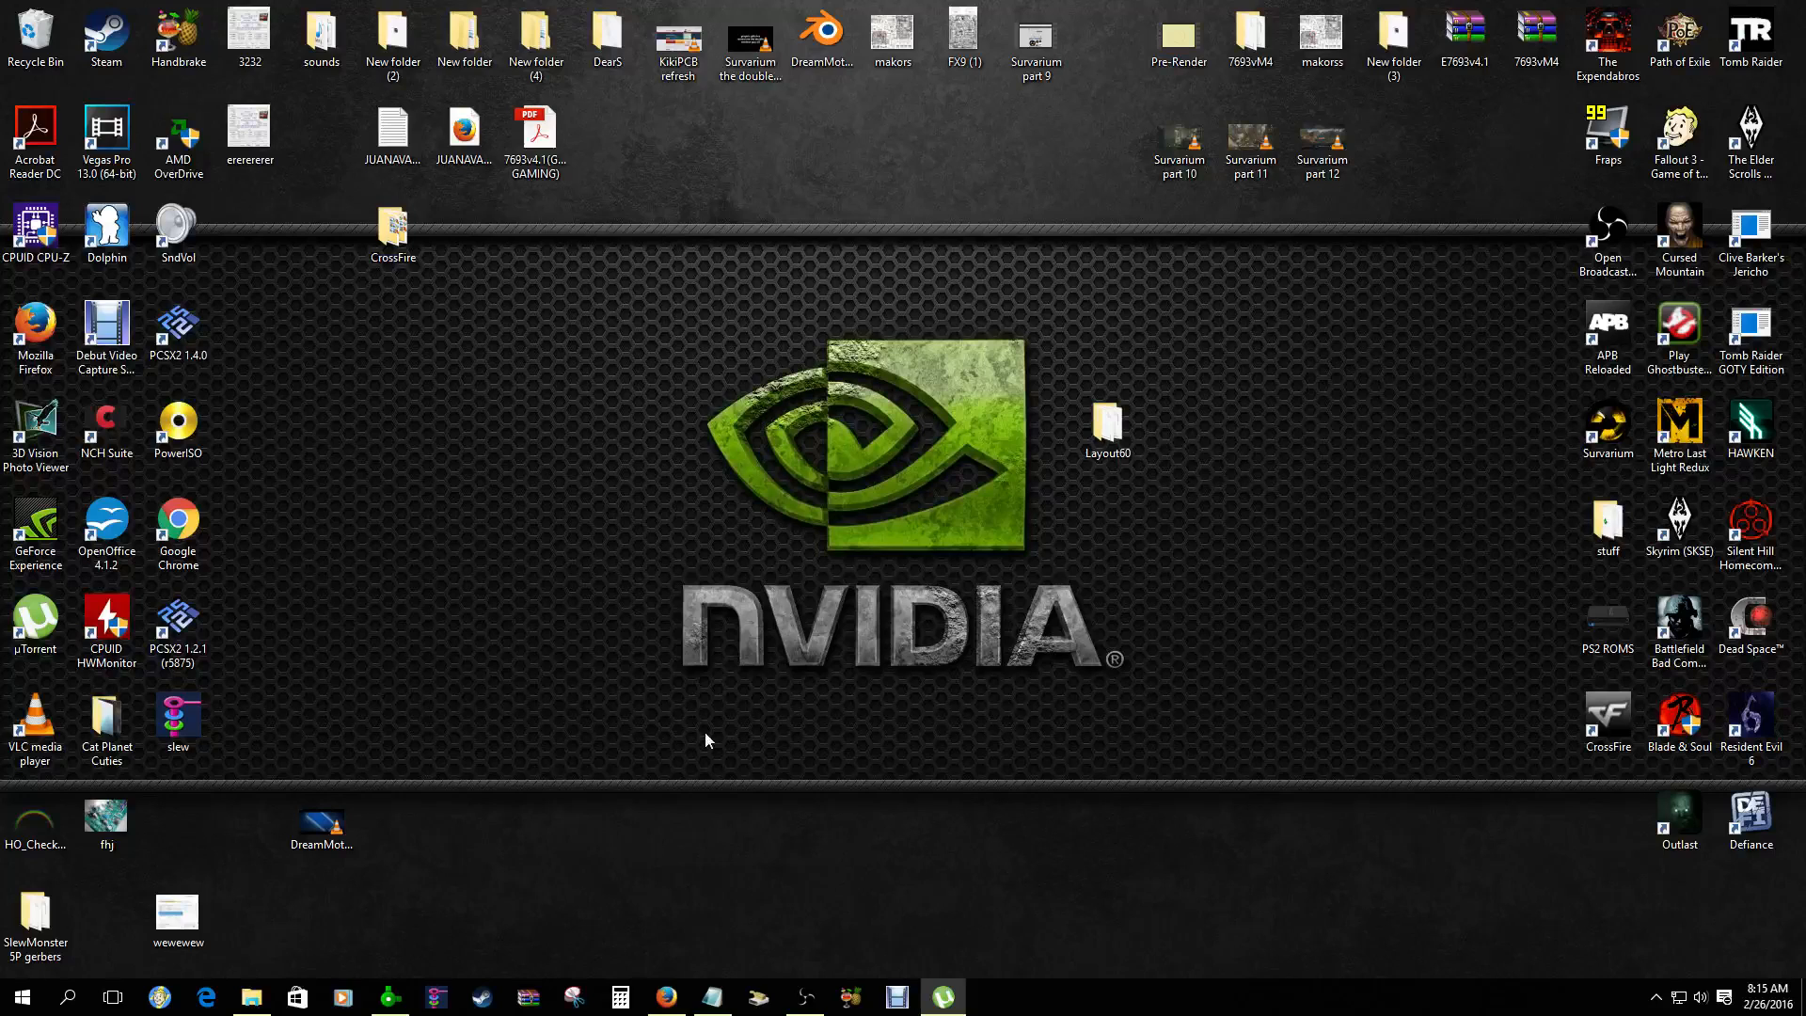
{"action": "left_click", "coordinate": [390, 997]}
{"action": "scroll", "coordinate": [812, 499], "scroll_direction": "down", "scroll_amount": 2}
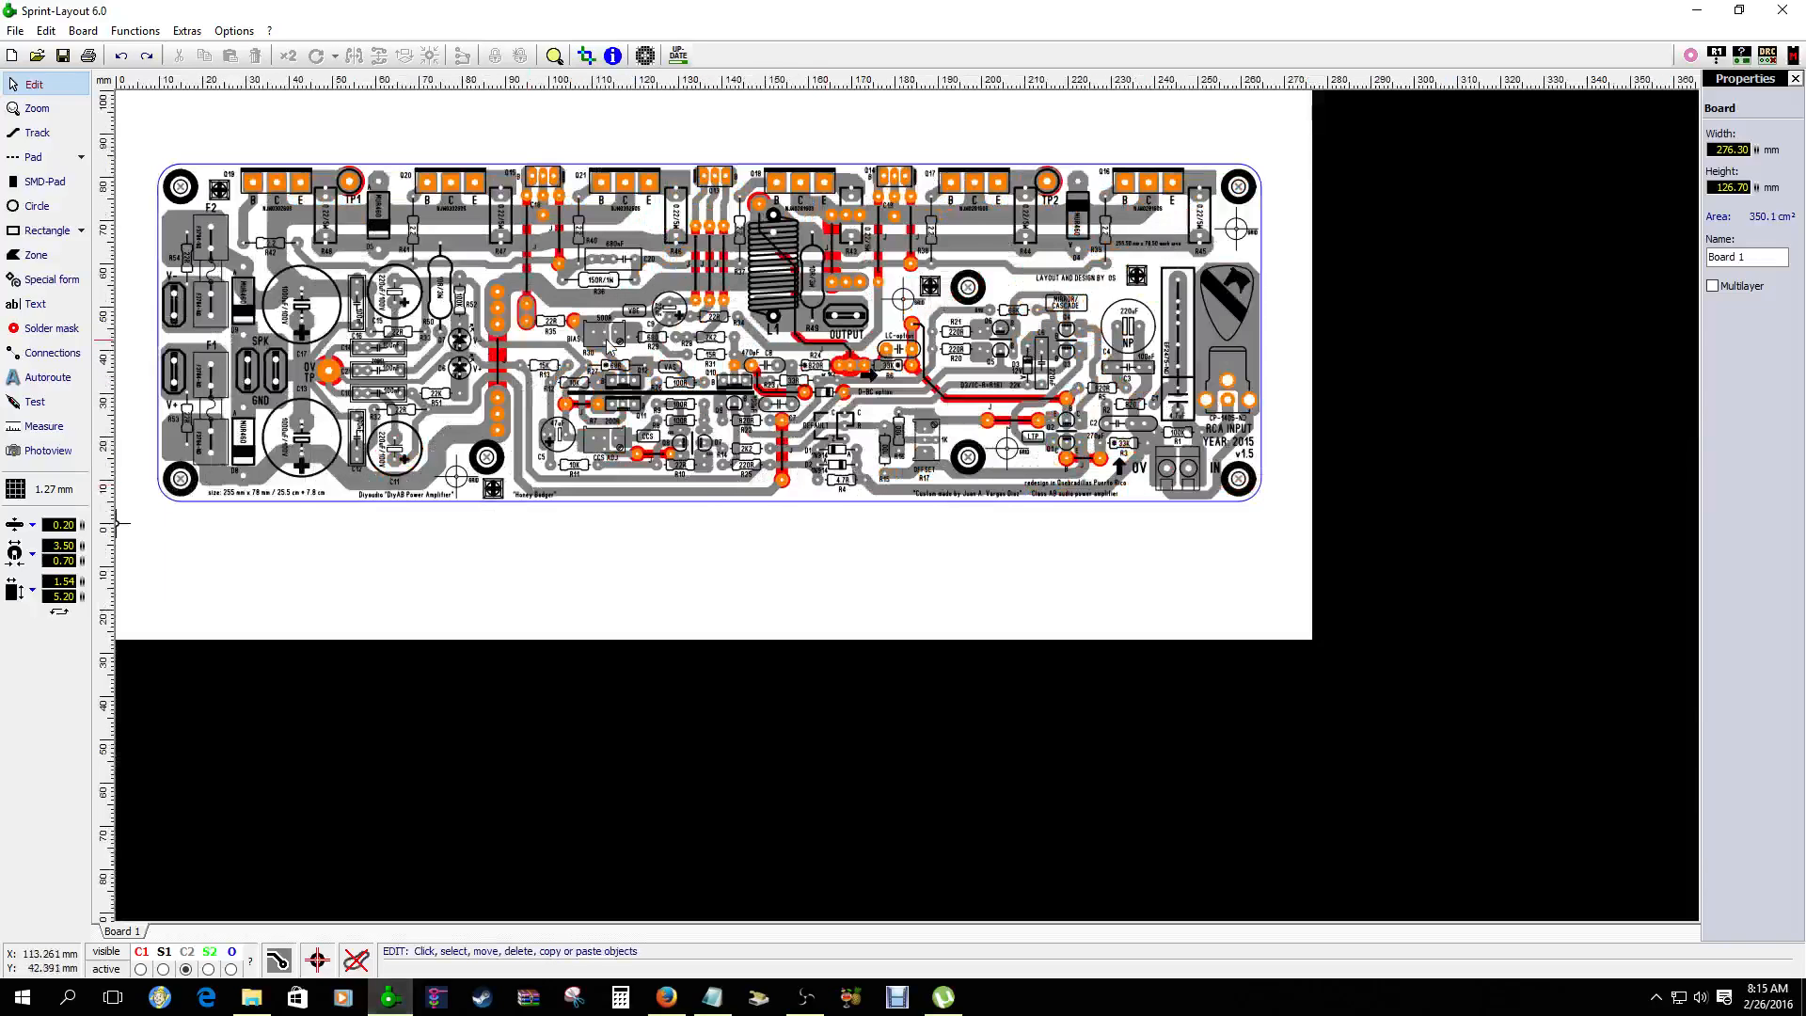